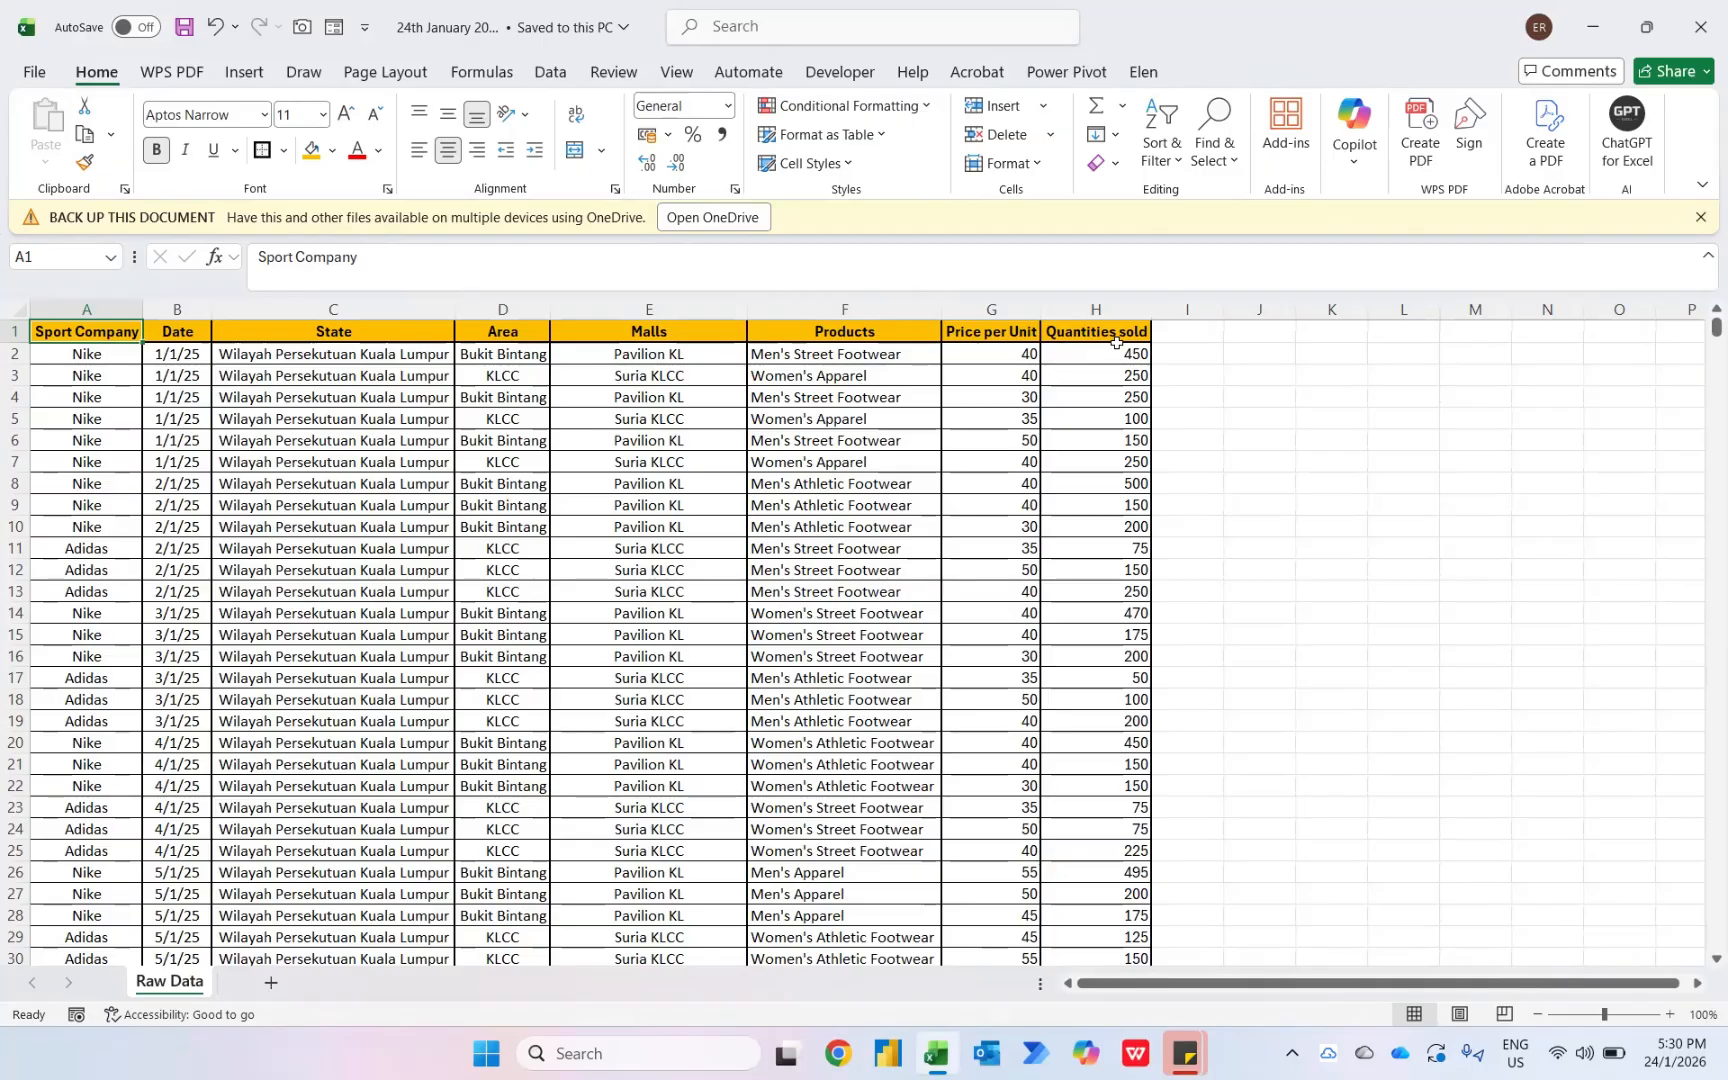
- Add a 'Total Revenue' header in the first empty column after Quantities sold and autofit that column's width
left_click(1115, 393)
key("ctrl+Down")
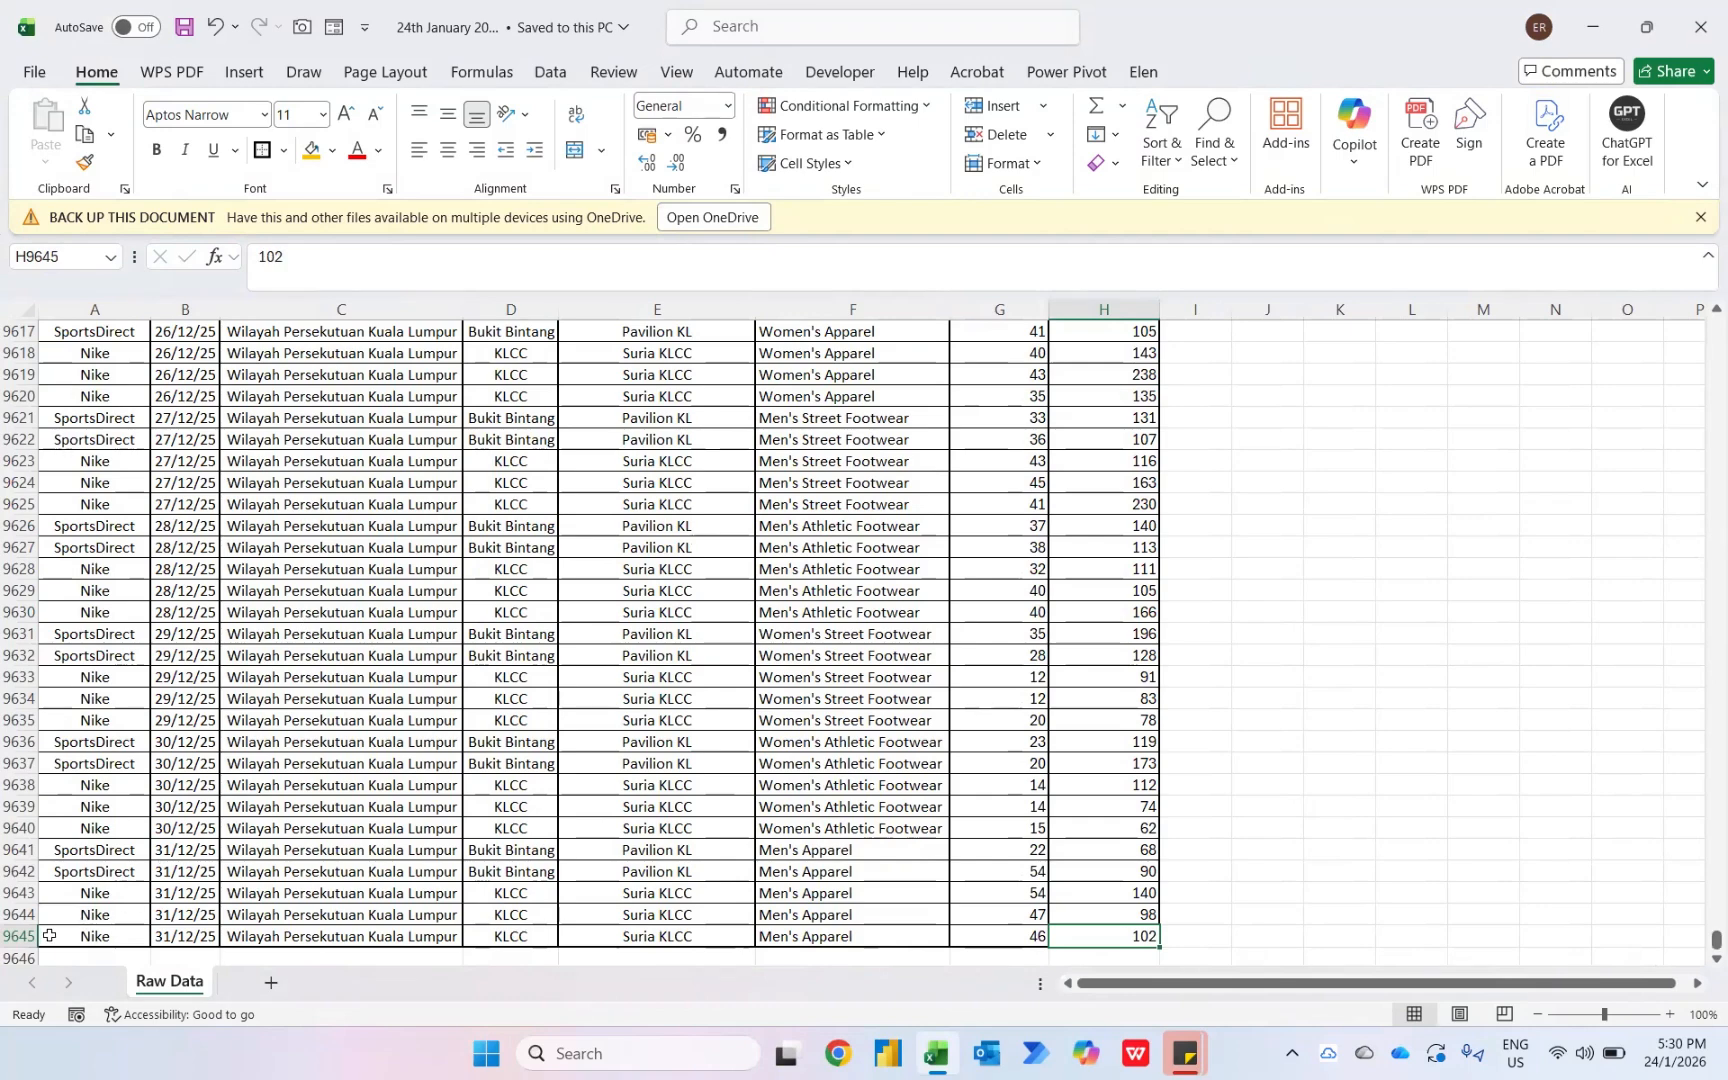
key("ctrl+Up")
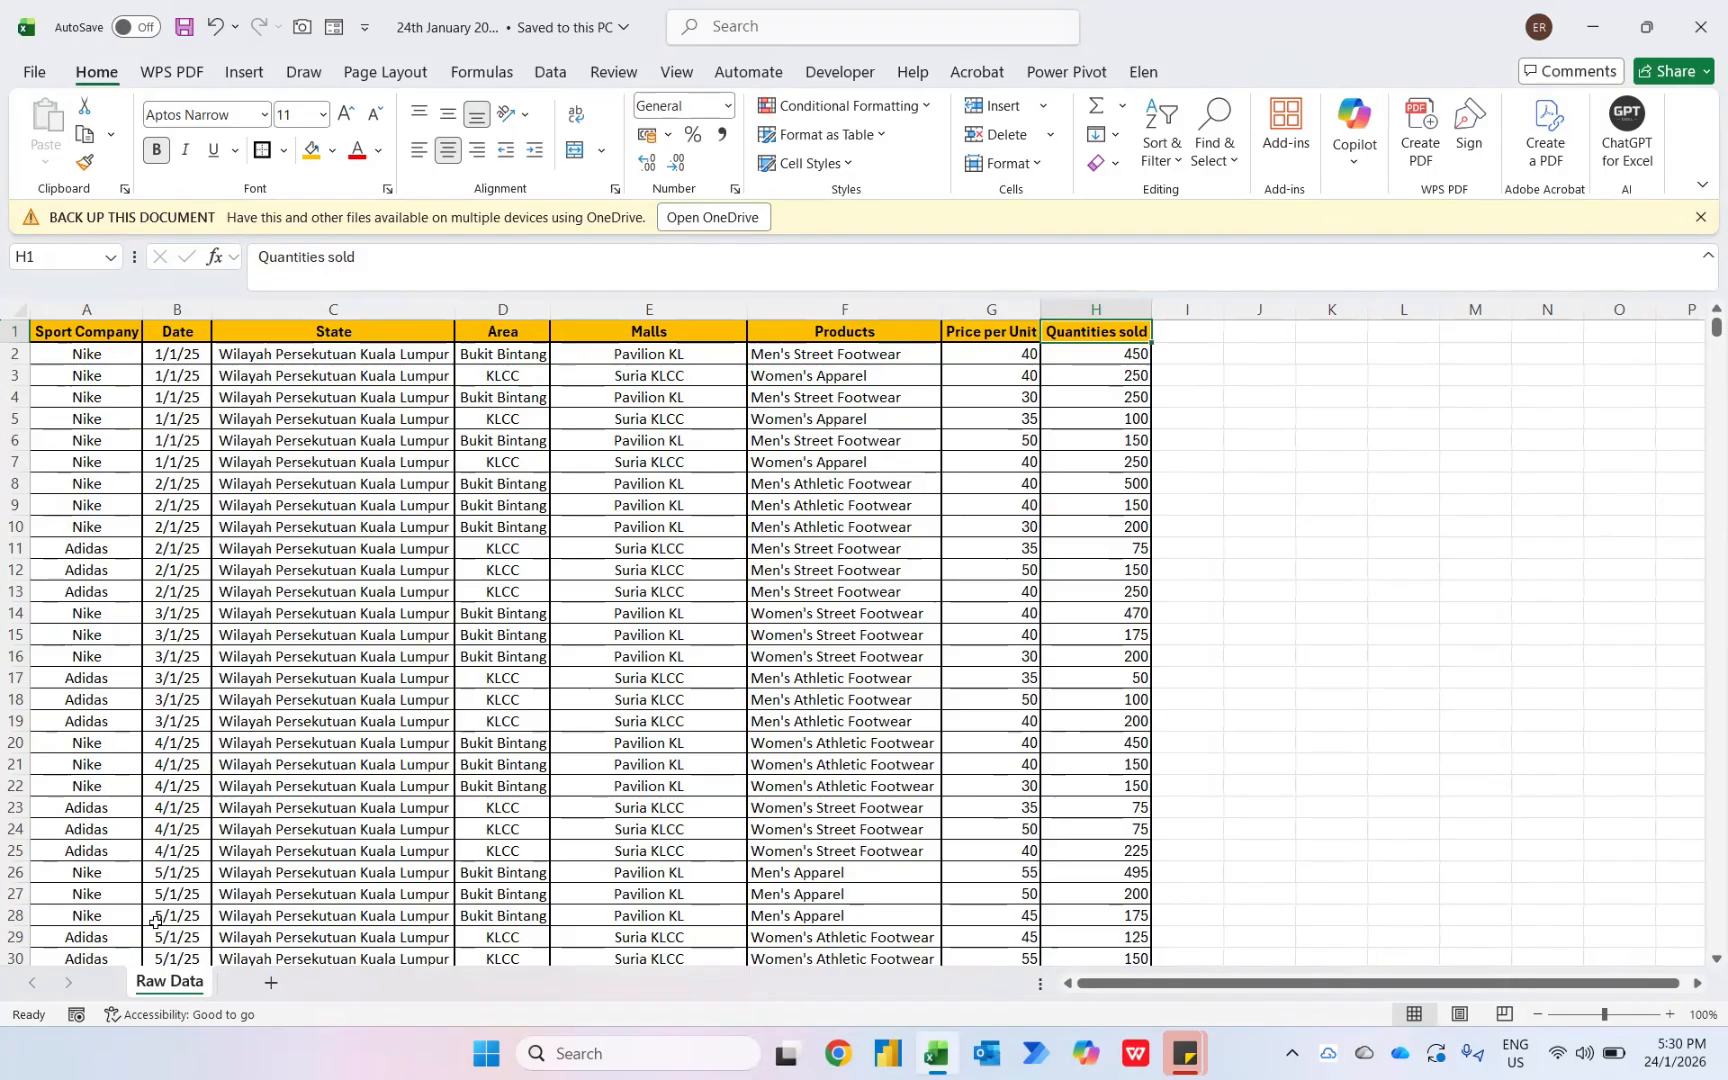
key("Right")
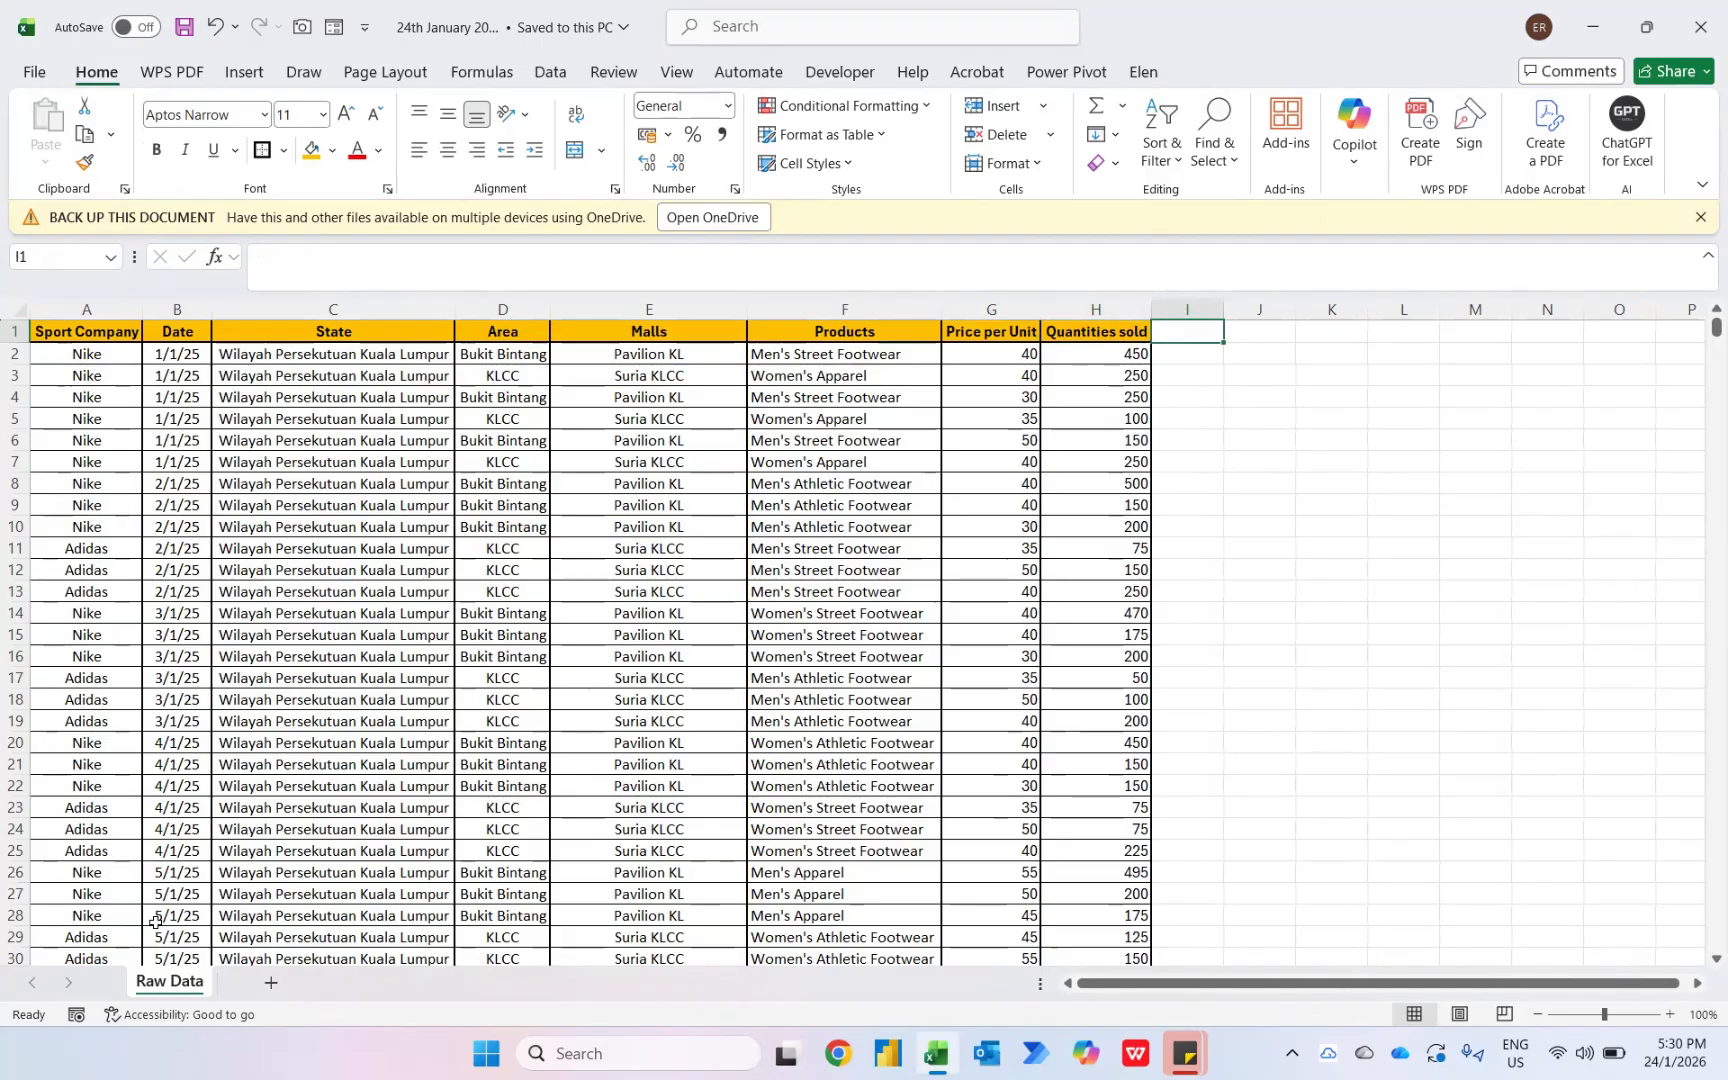
type("Total R")
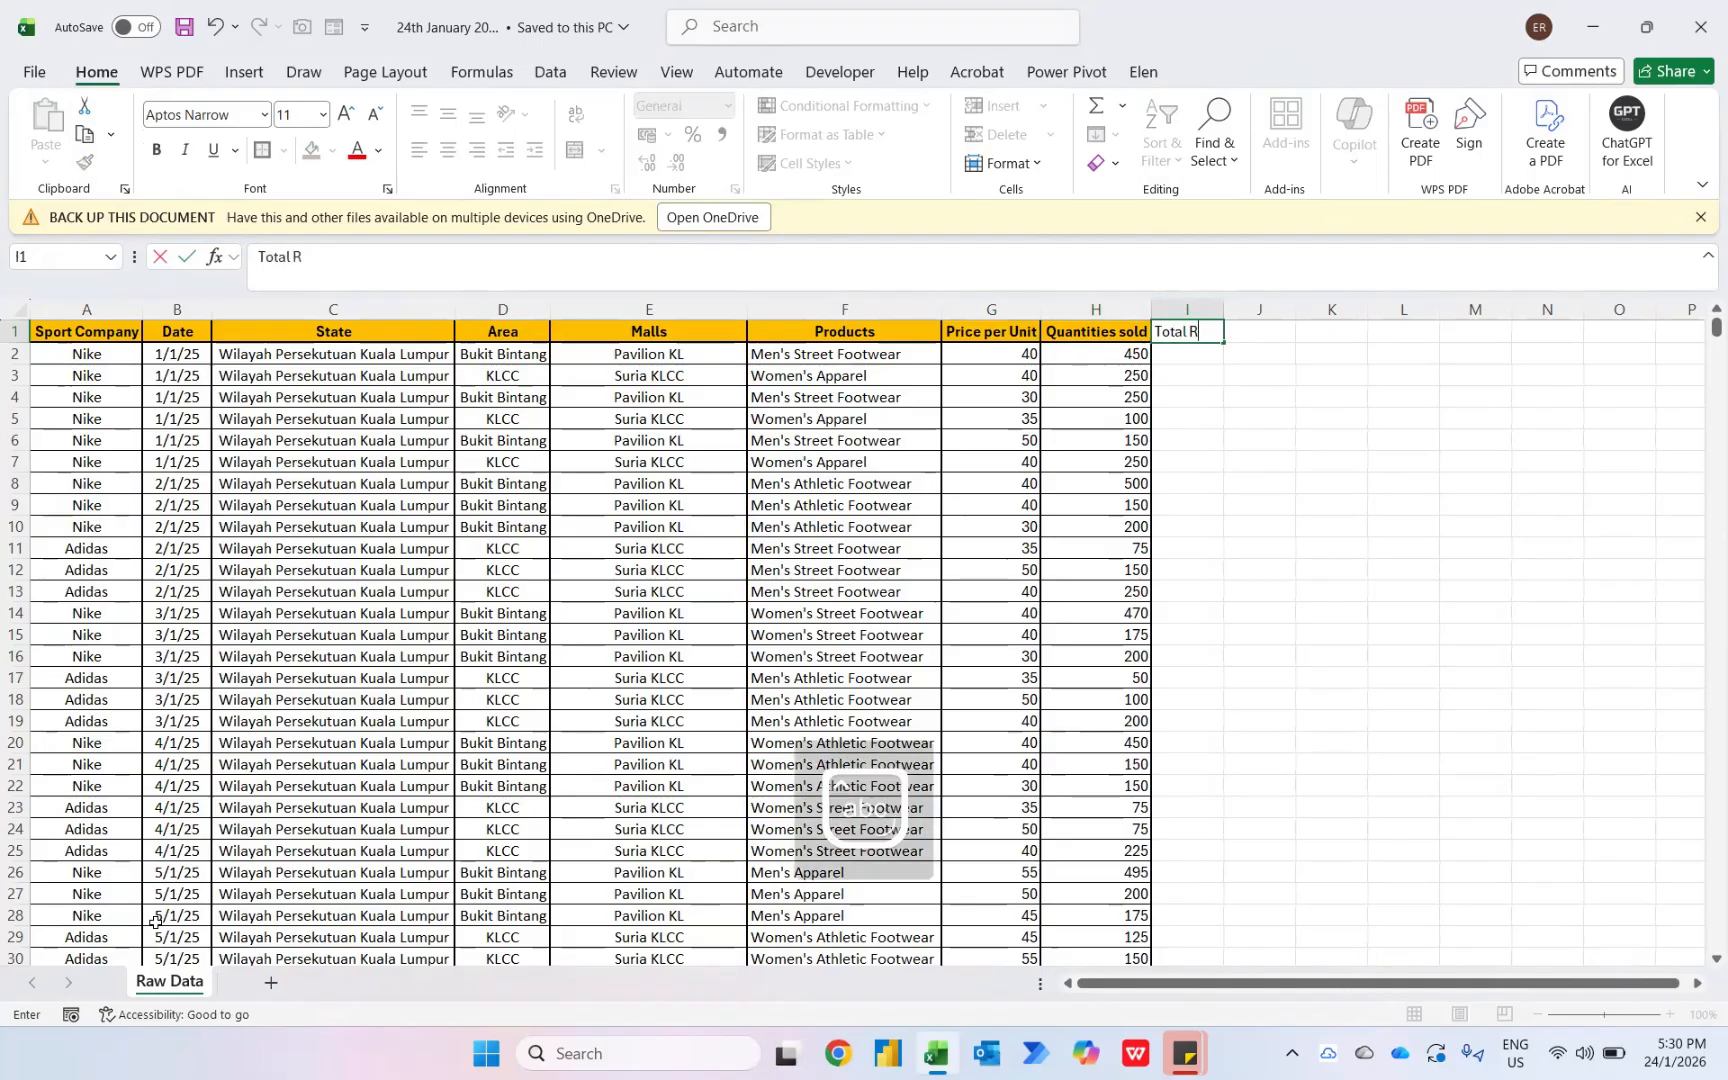
type("evenue")
key("ctrl+Return")
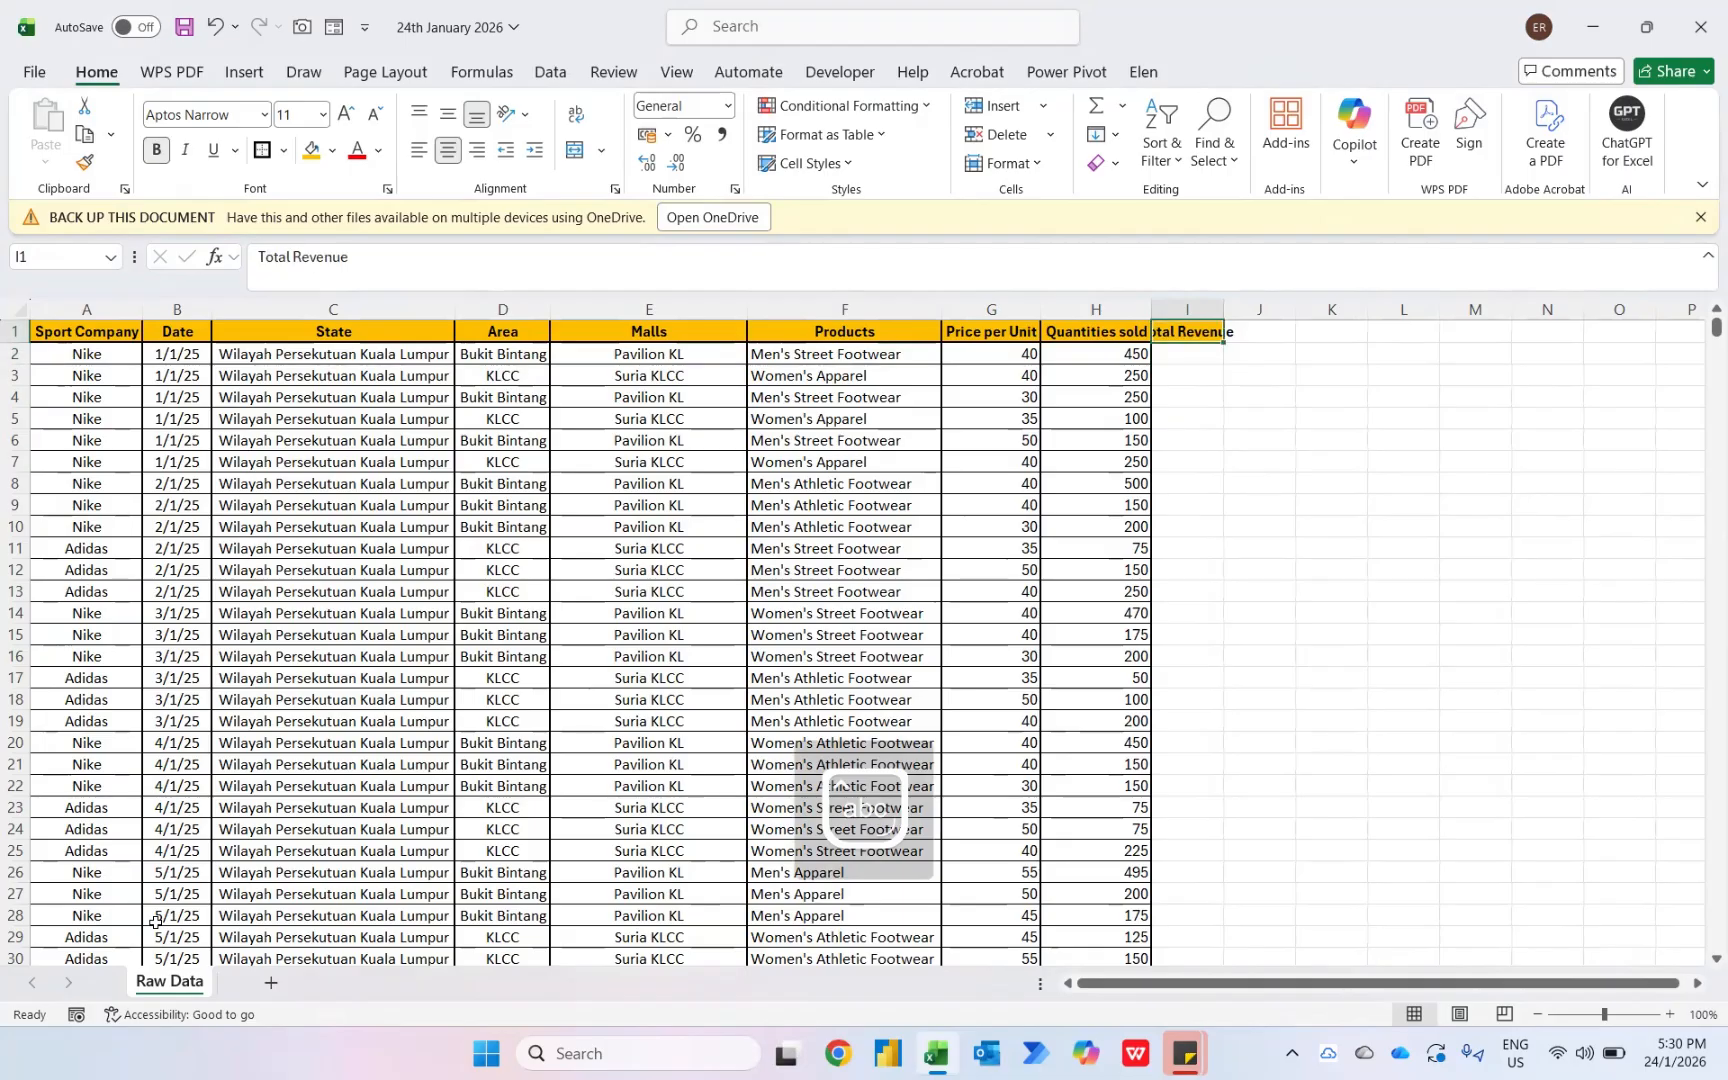
key("alt+h")
key("o")
key("i")
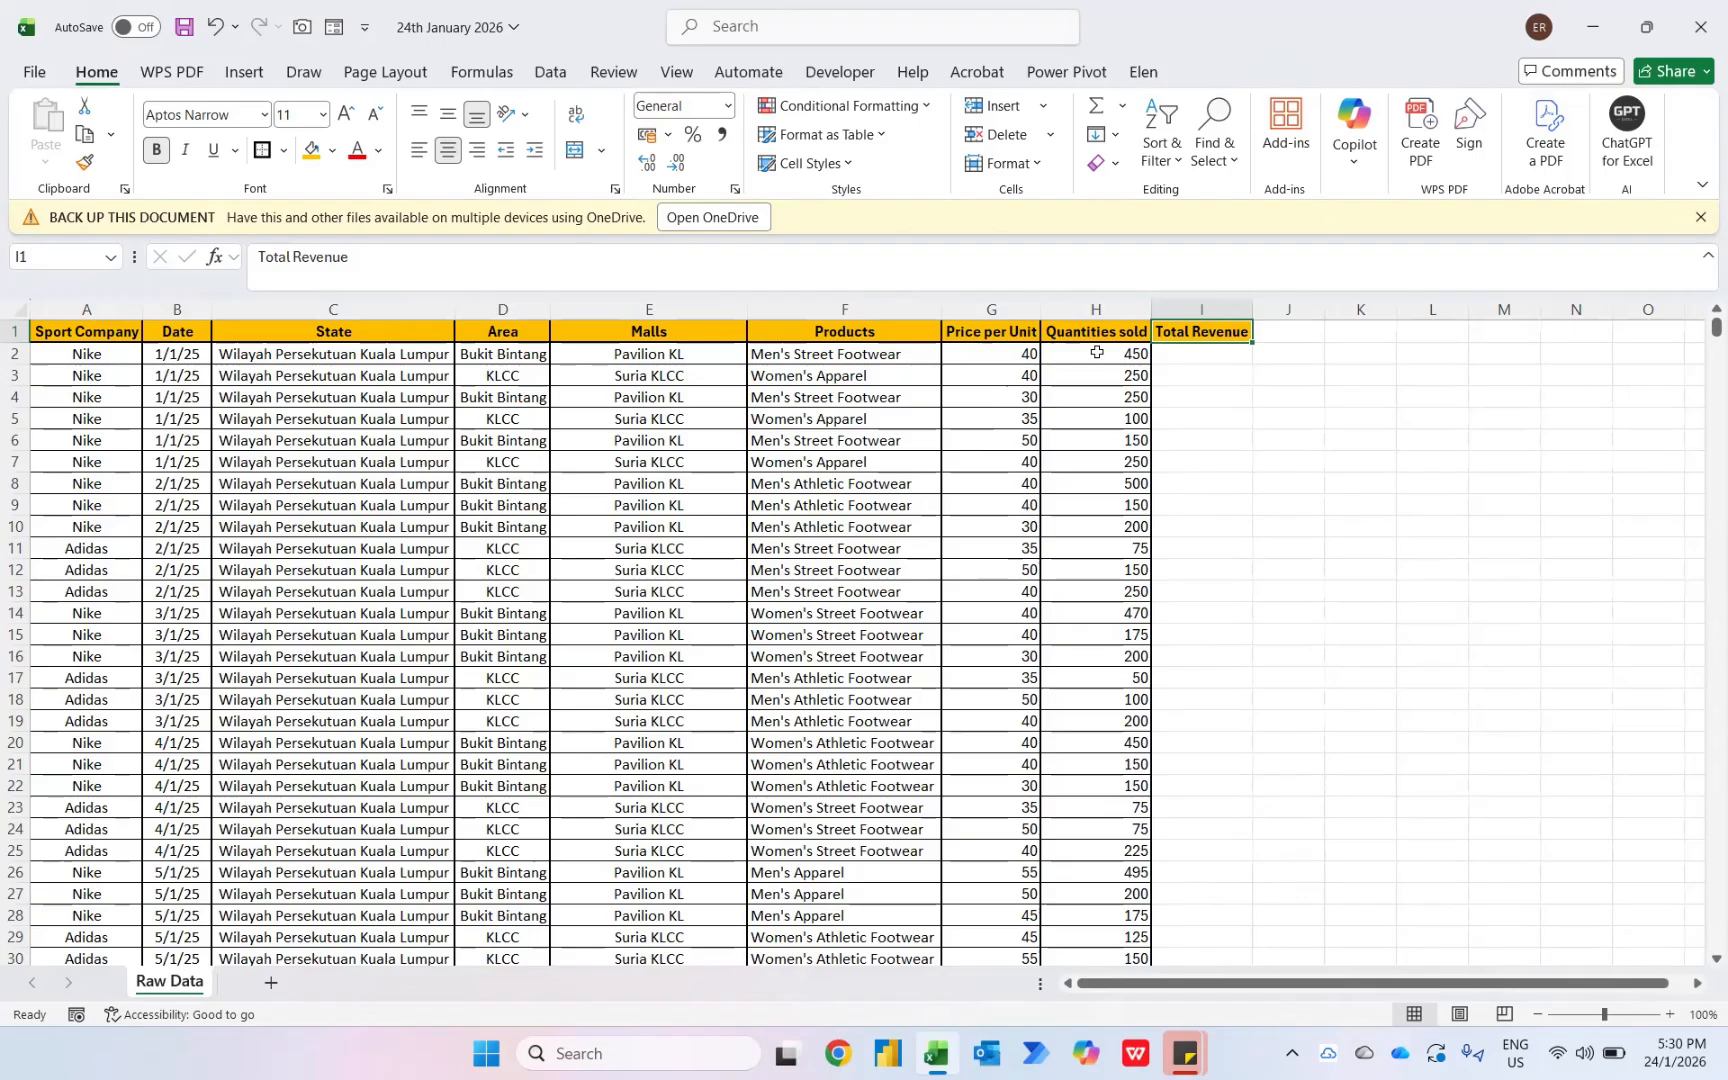
- Enter the formula =G2*H2 in the first Total Revenue cell and fill it down to the last data row
left_click(1022, 360)
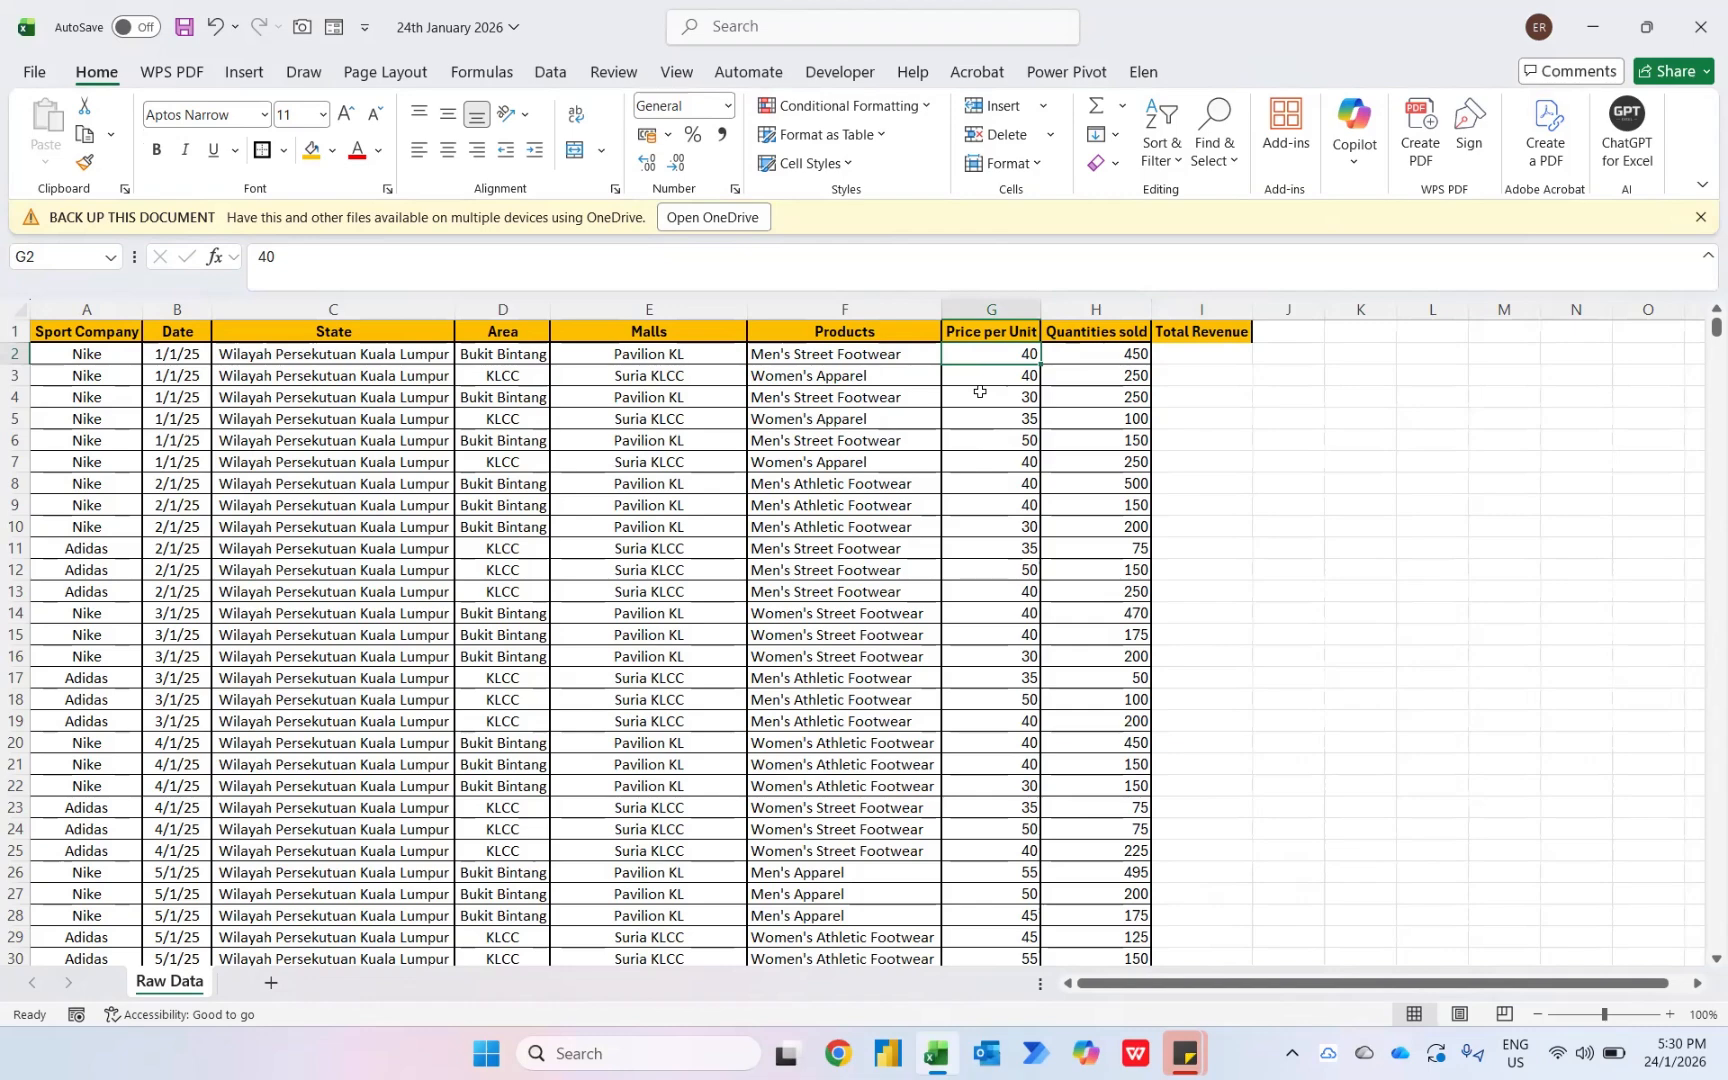
key("Right")
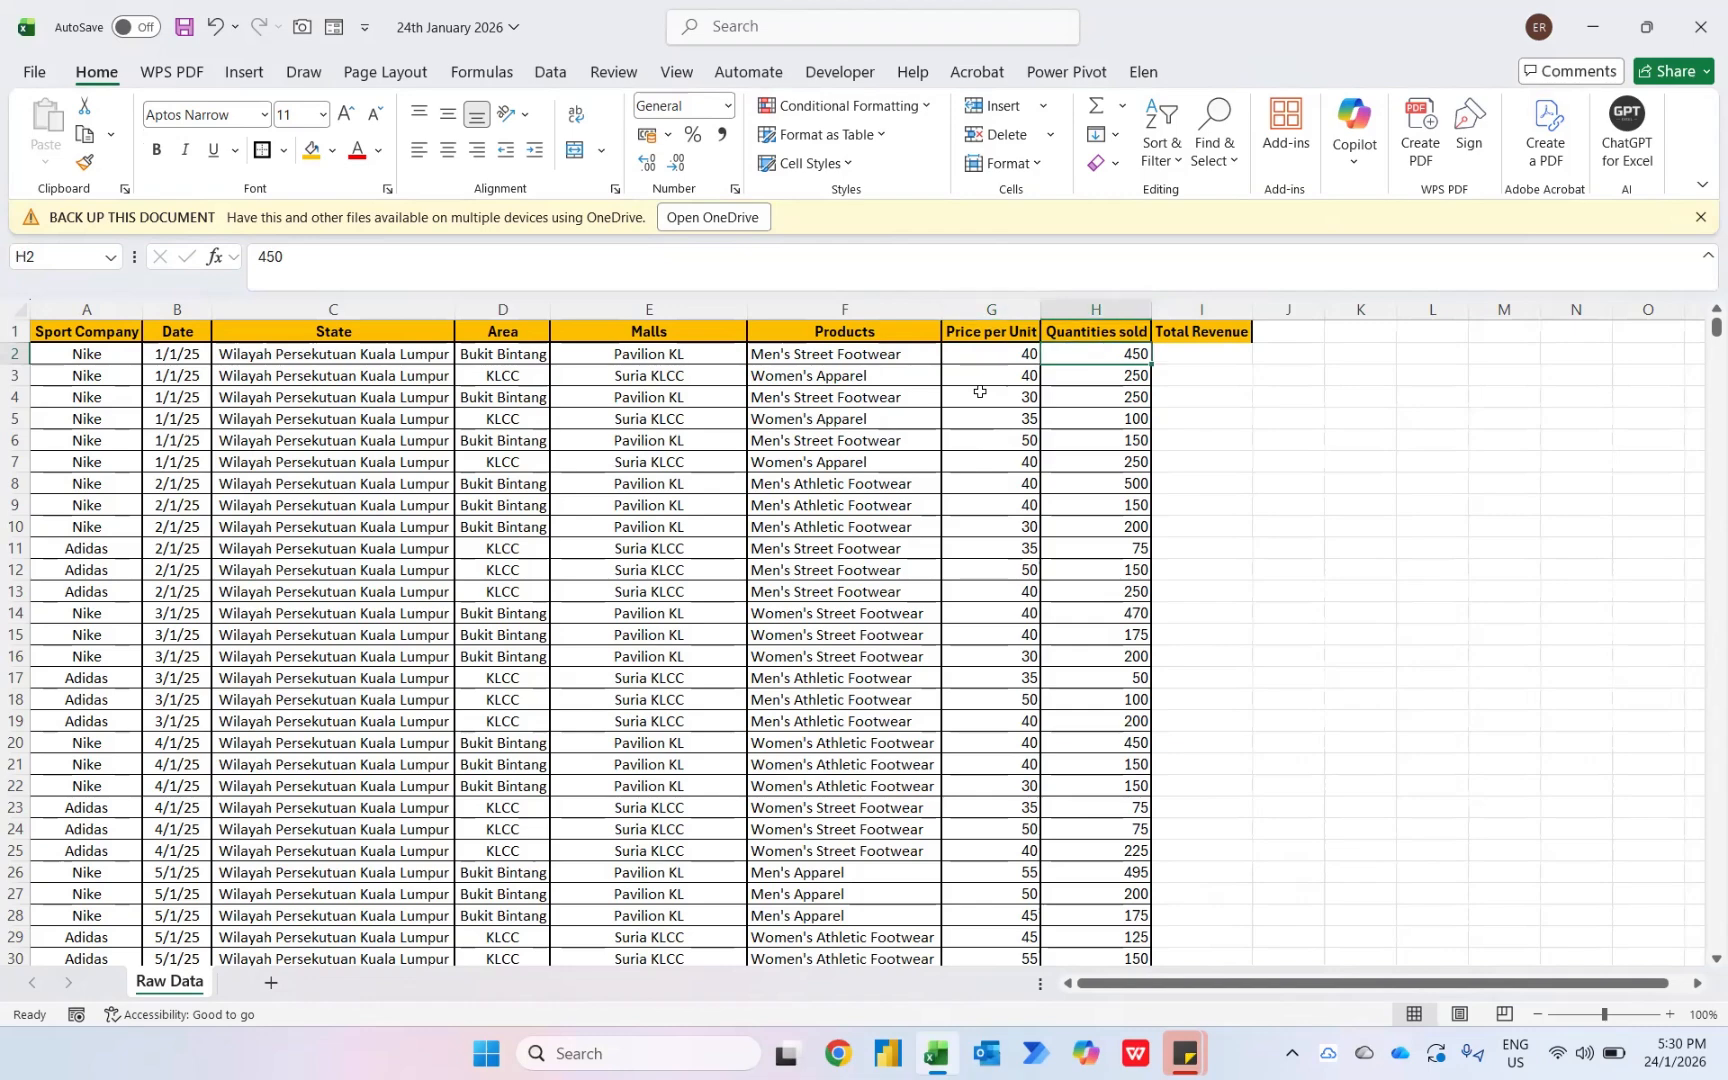
key("Right")
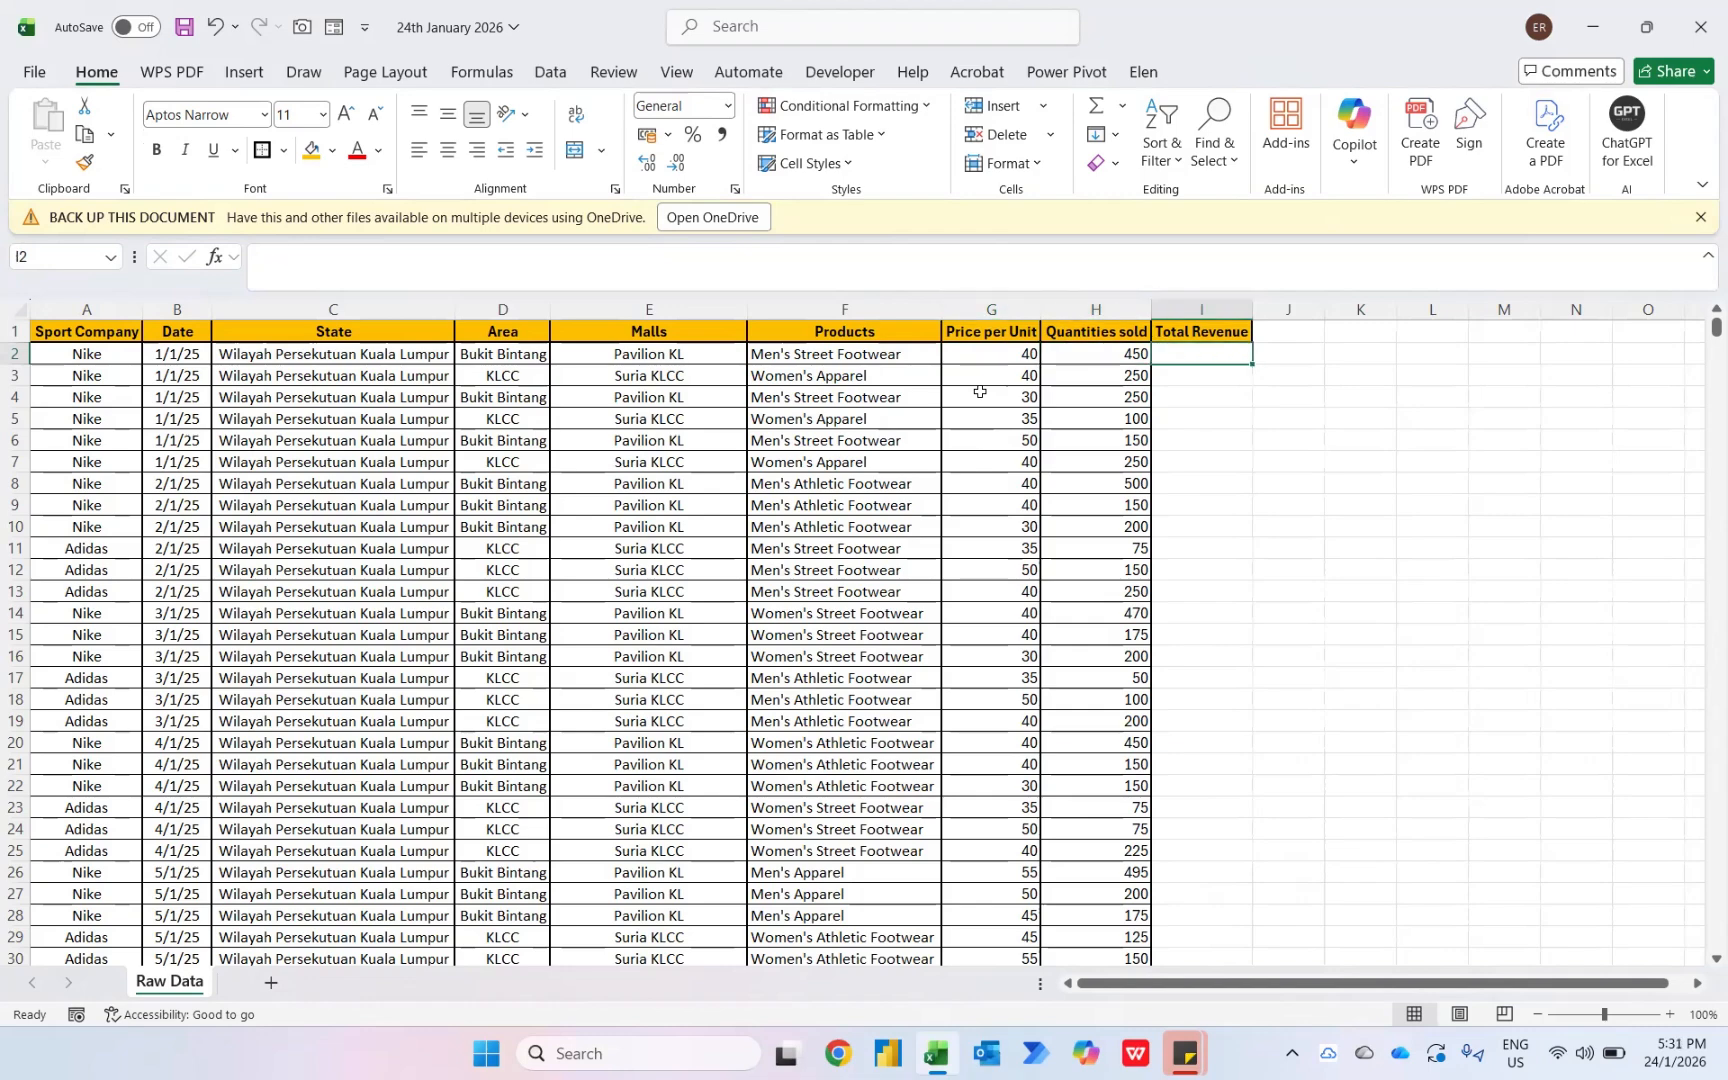
type("=")
key("Left")
key("Left")
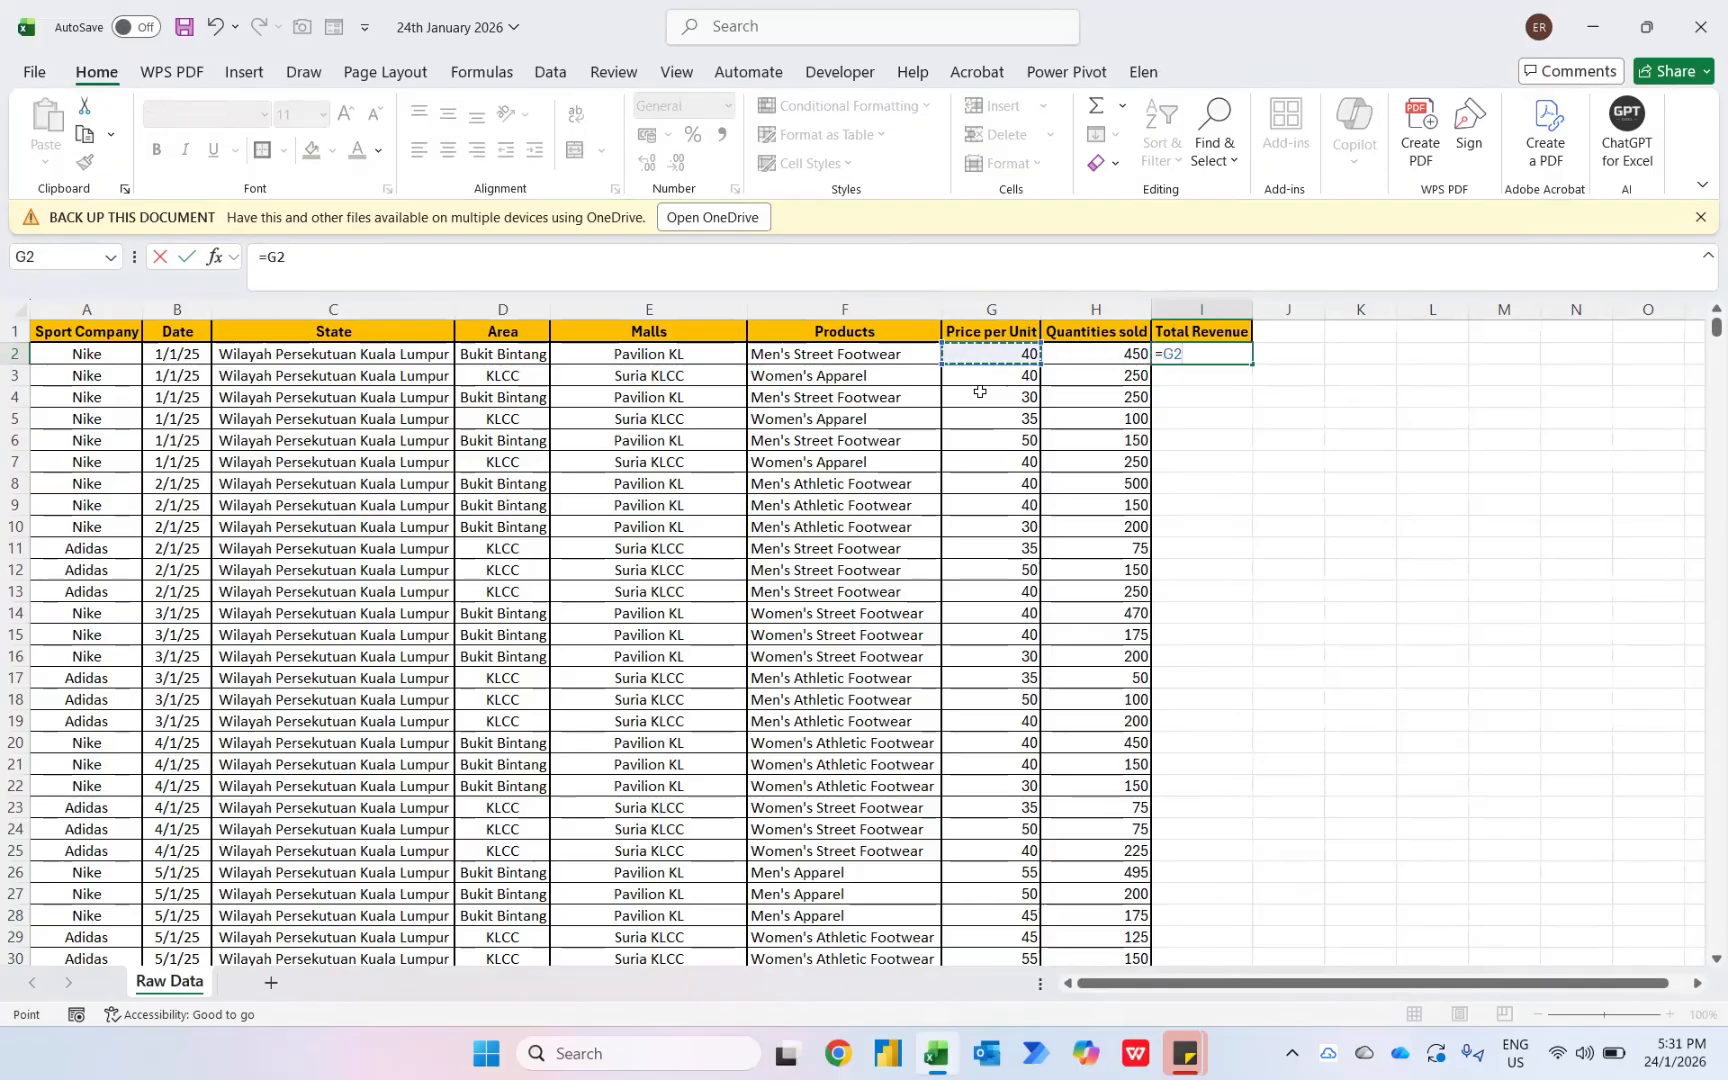
type("*")
key("Left")
key("Return")
key("Up")
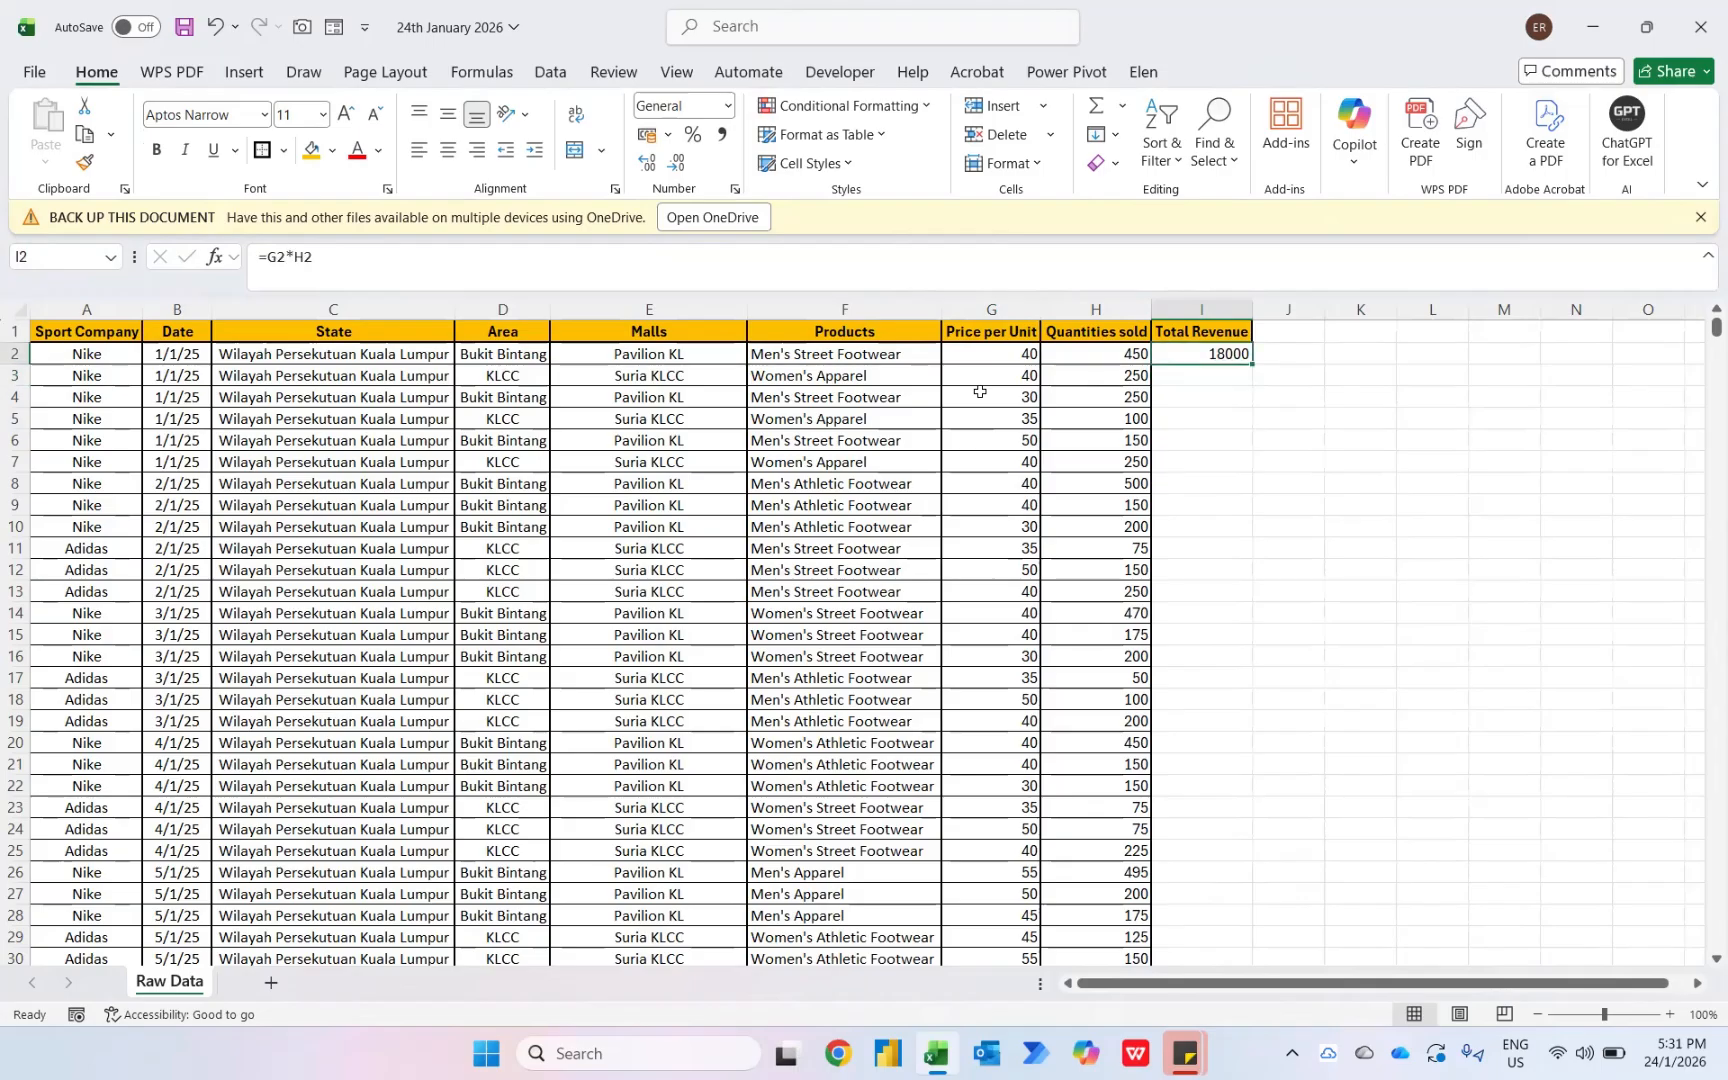
left_click_drag(1250, 365, 1250, 365)
double_click(1250, 365)
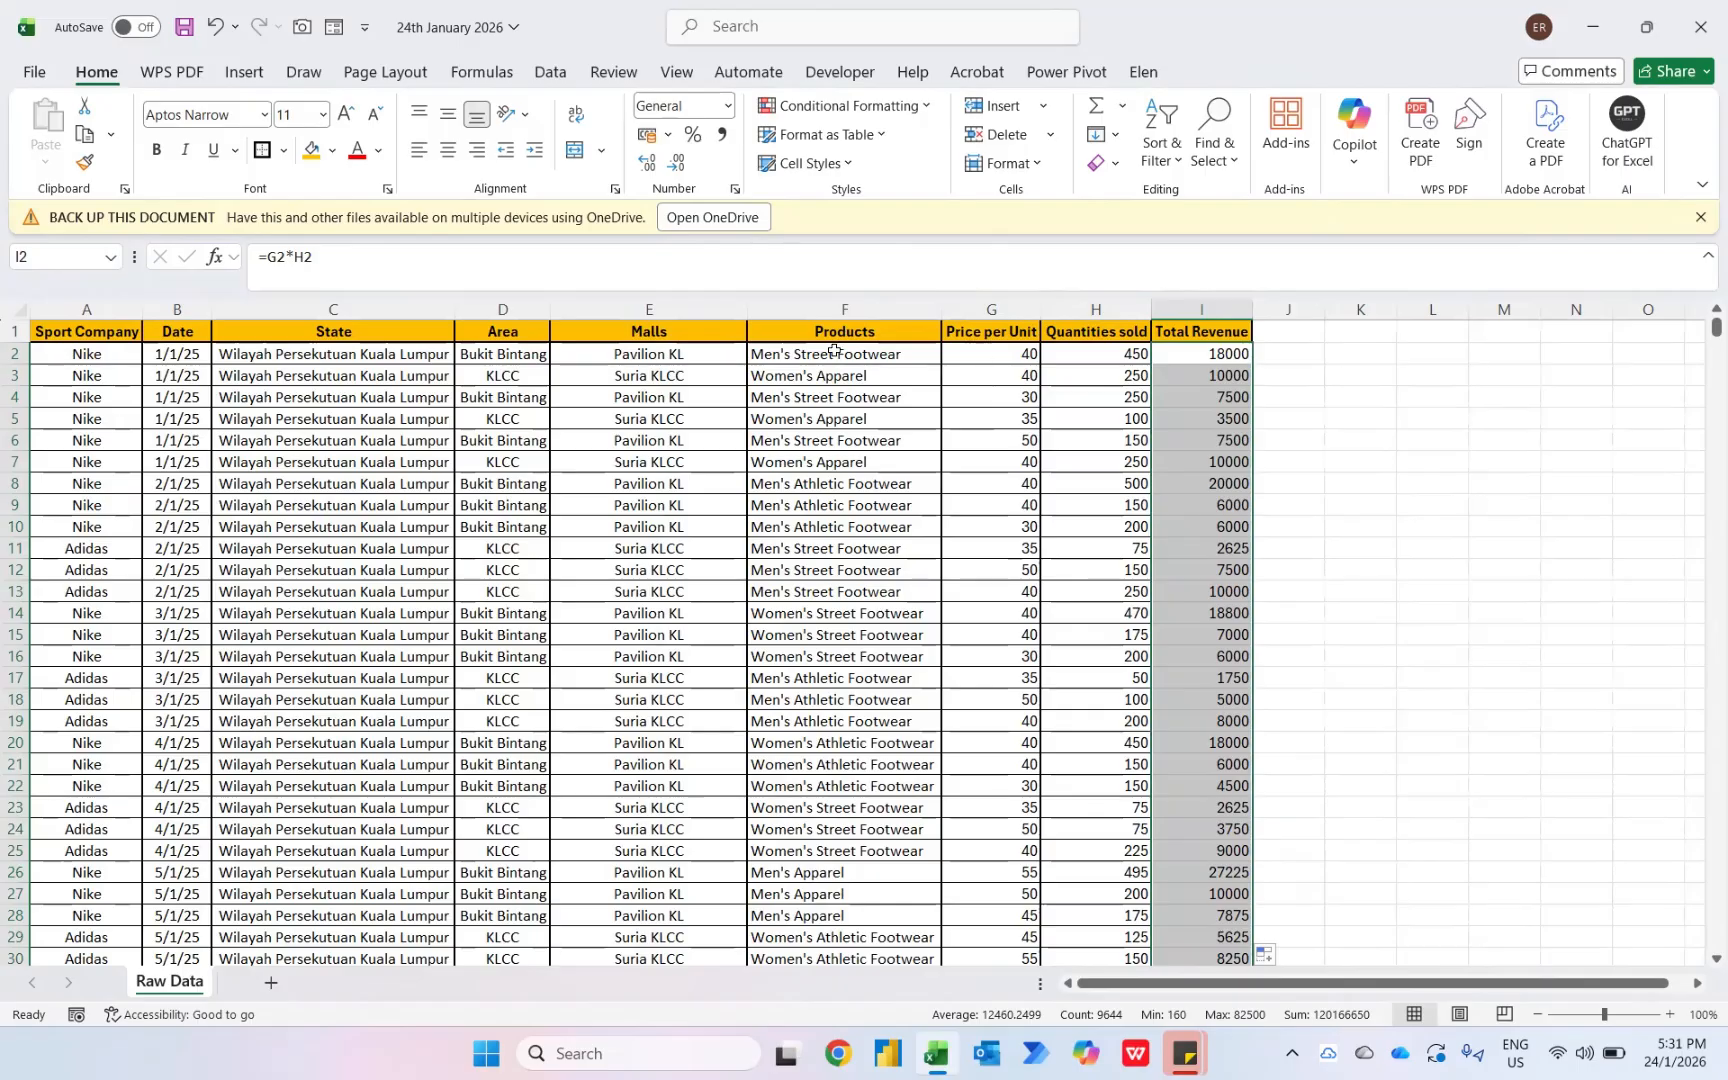
- Insert a PivotTable from the whole data range on a new worksheet
key("ctrl+a")
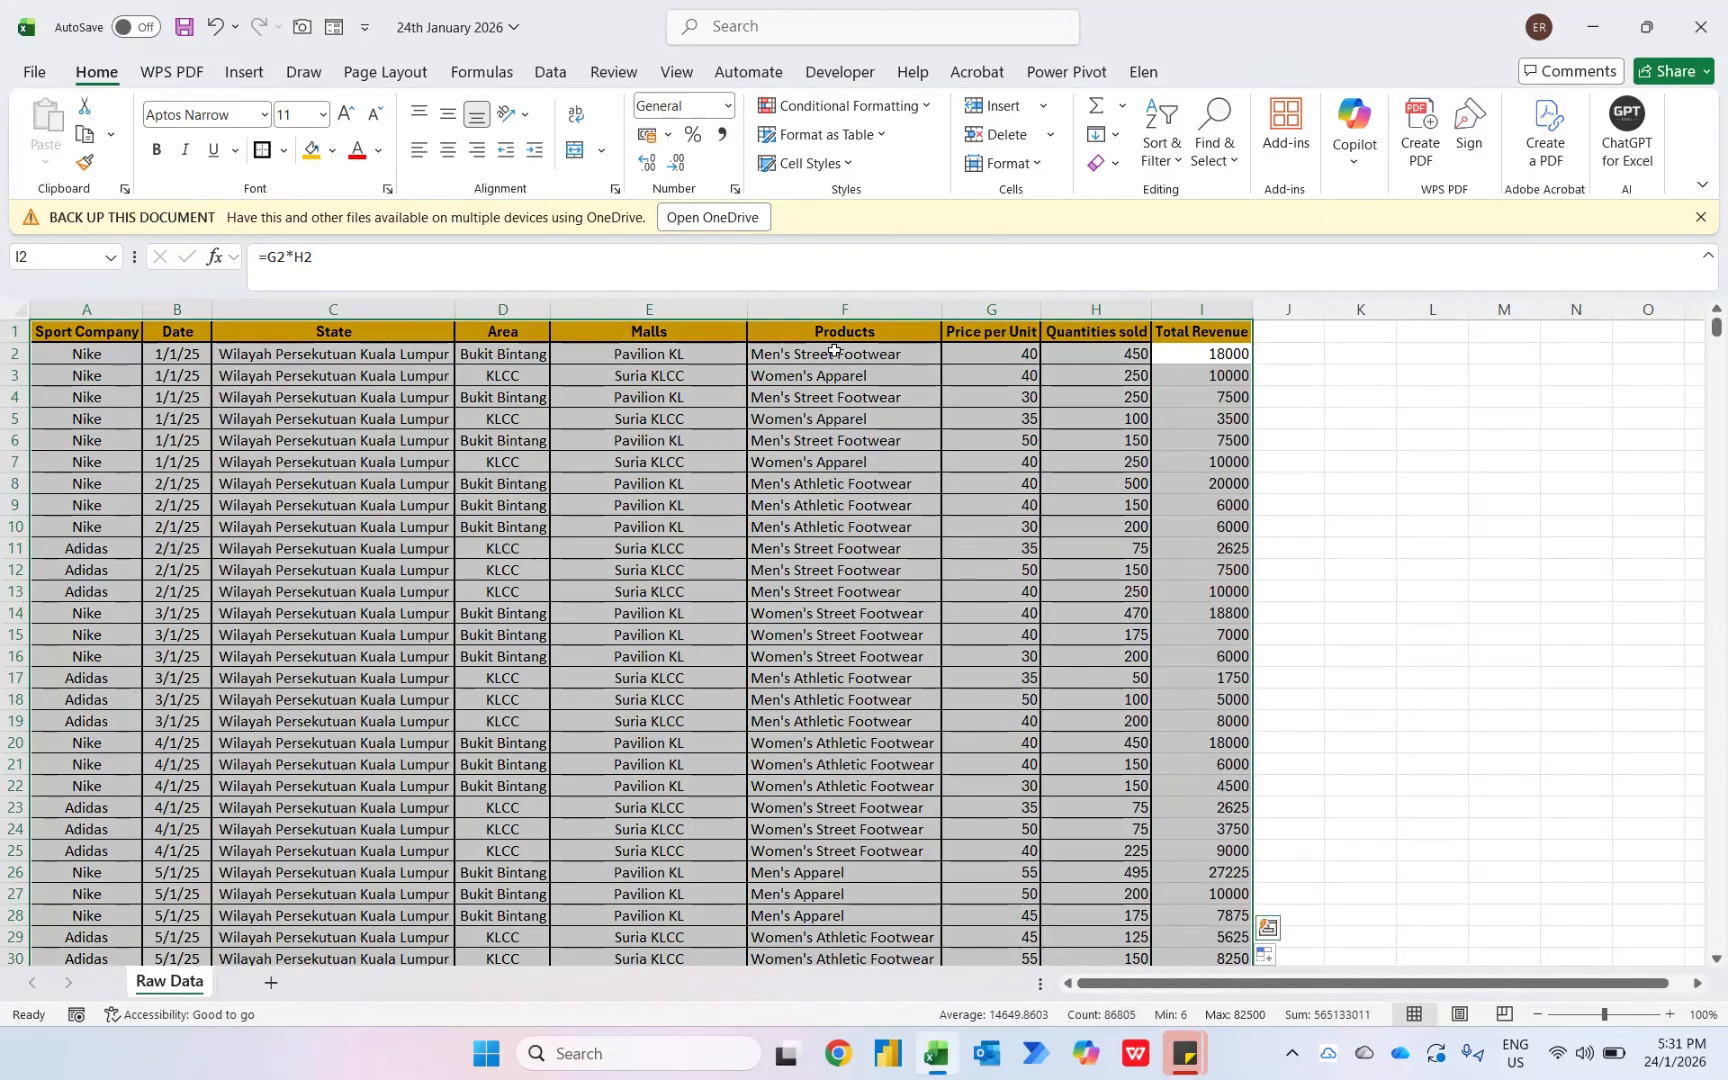
left_click(245, 71)
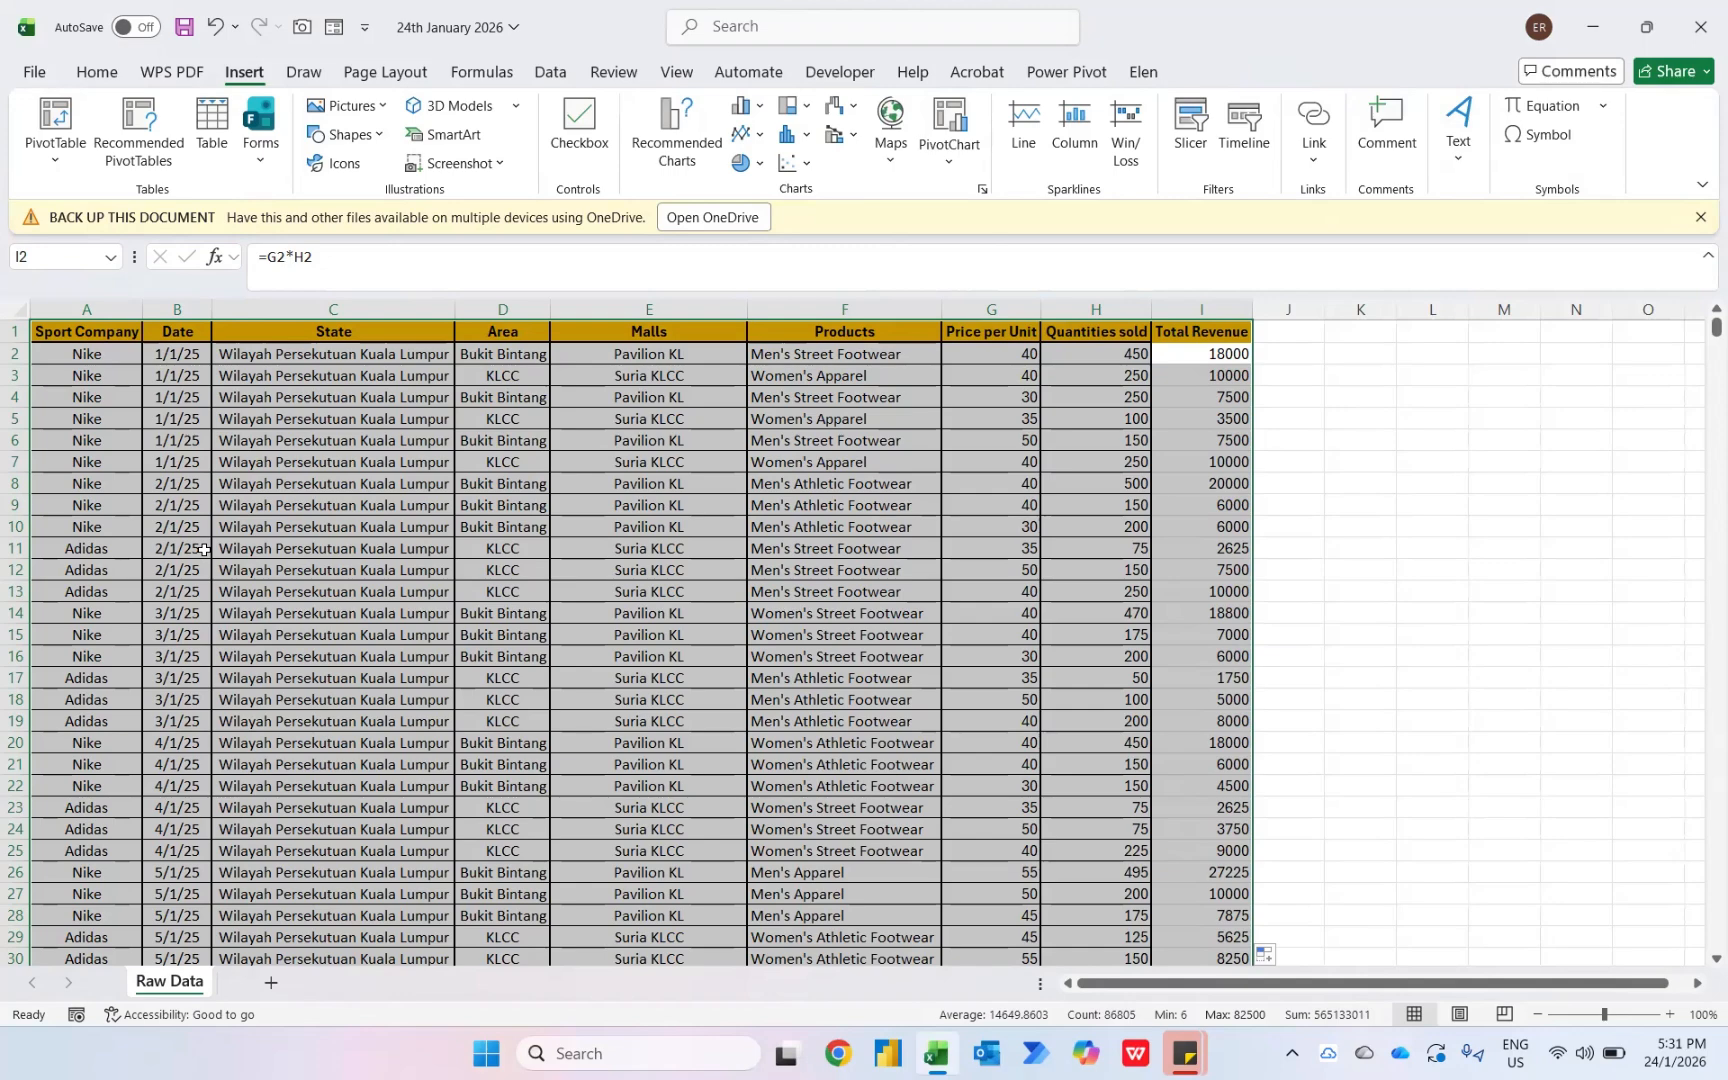
key("alt")
key("n")
key("v")
key("t")
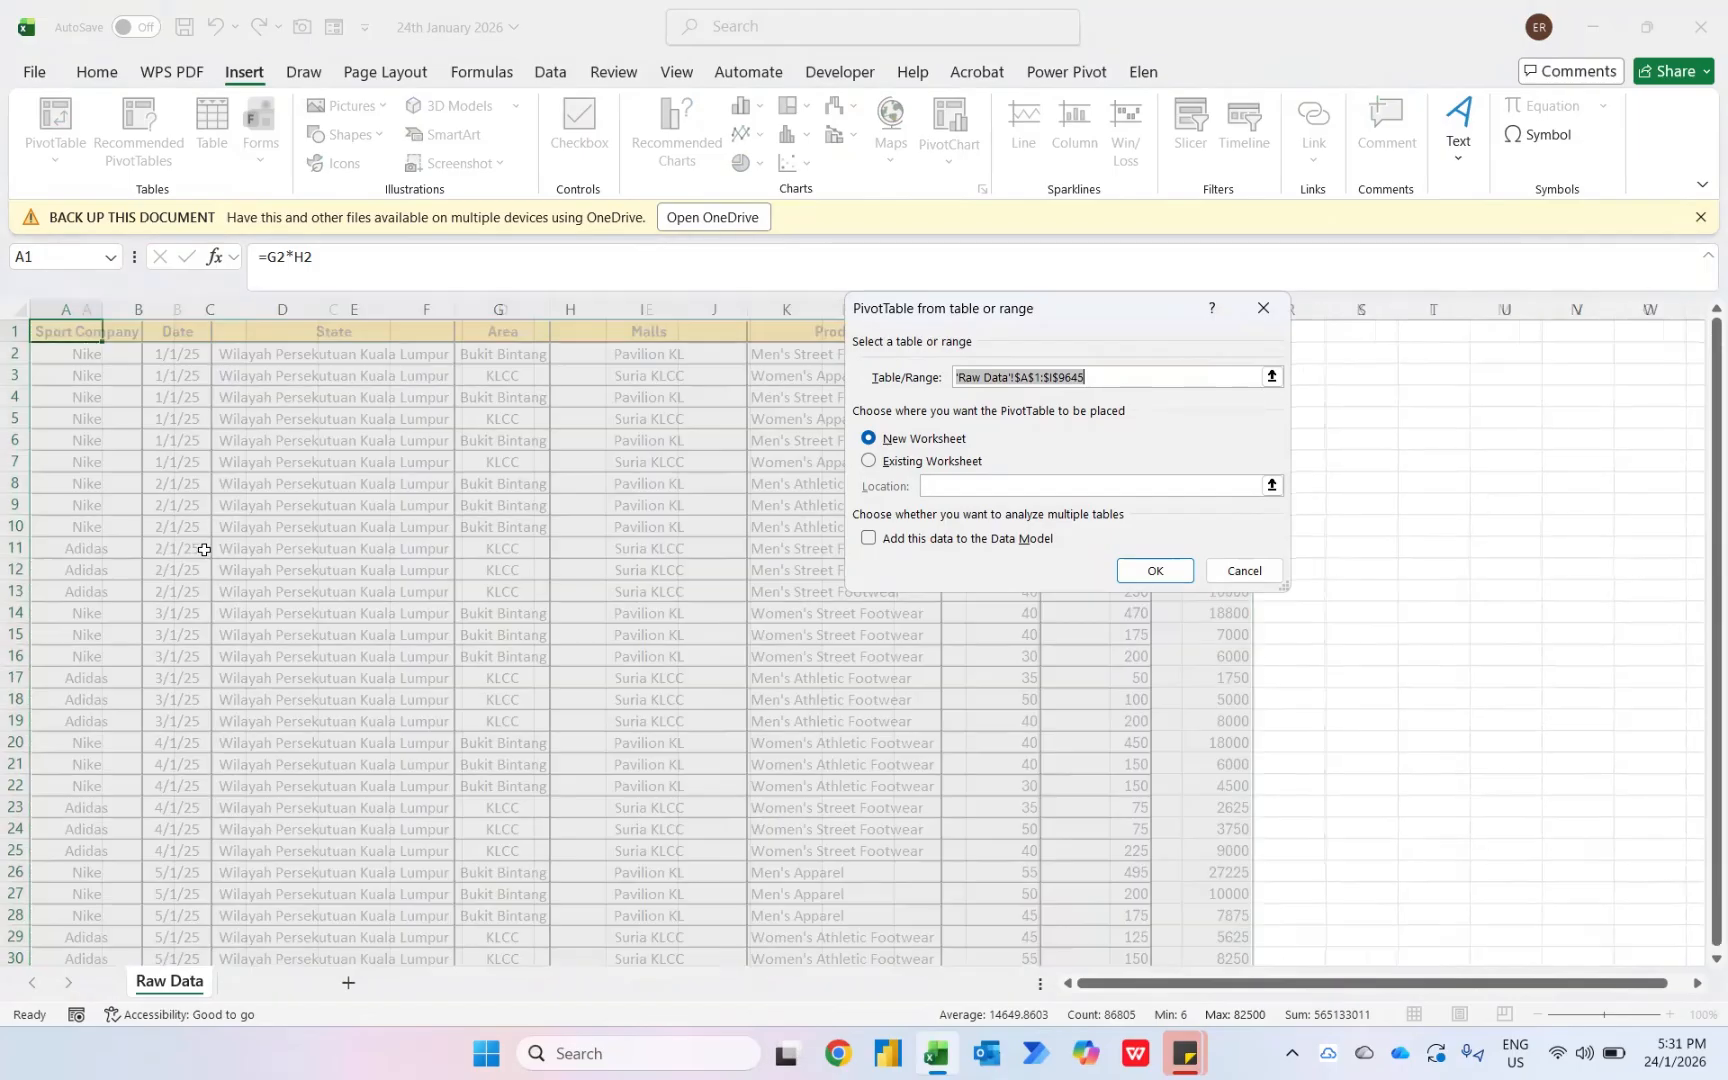
key("Return")
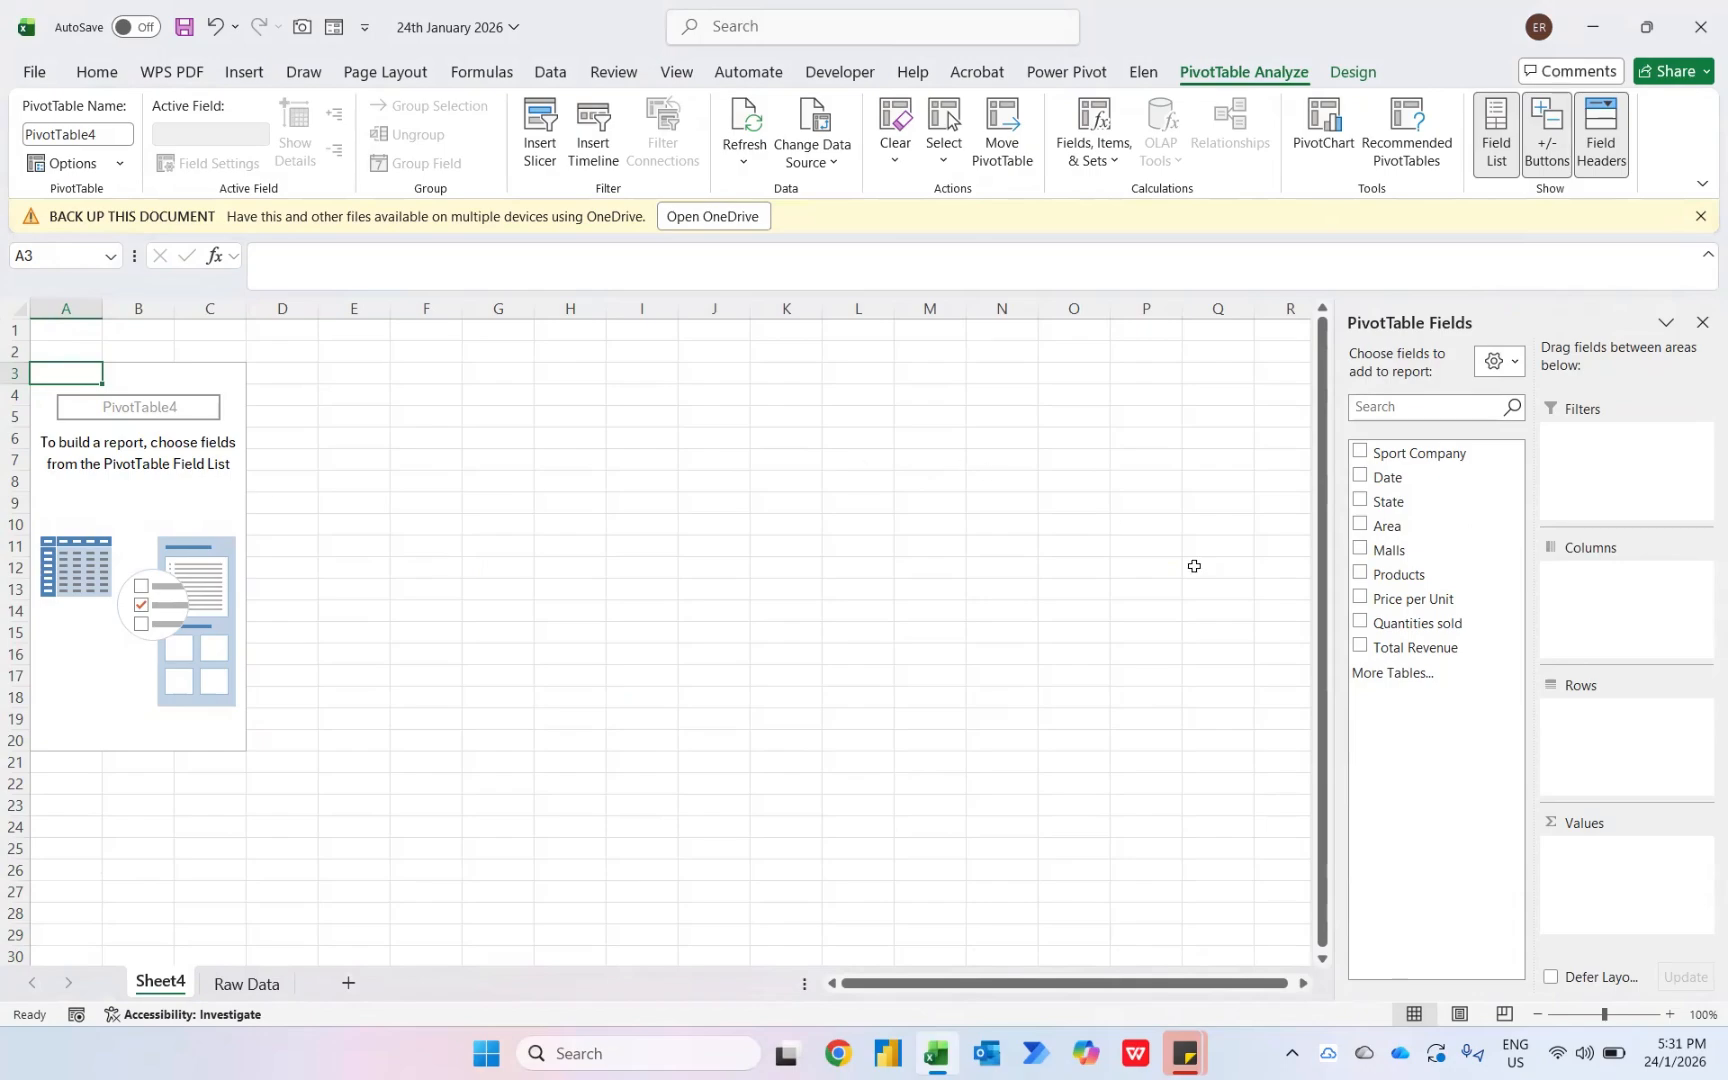
- Build the pivot table with Products as rows and Total Revenue as values, then review its product totals
left_click(1360, 575)
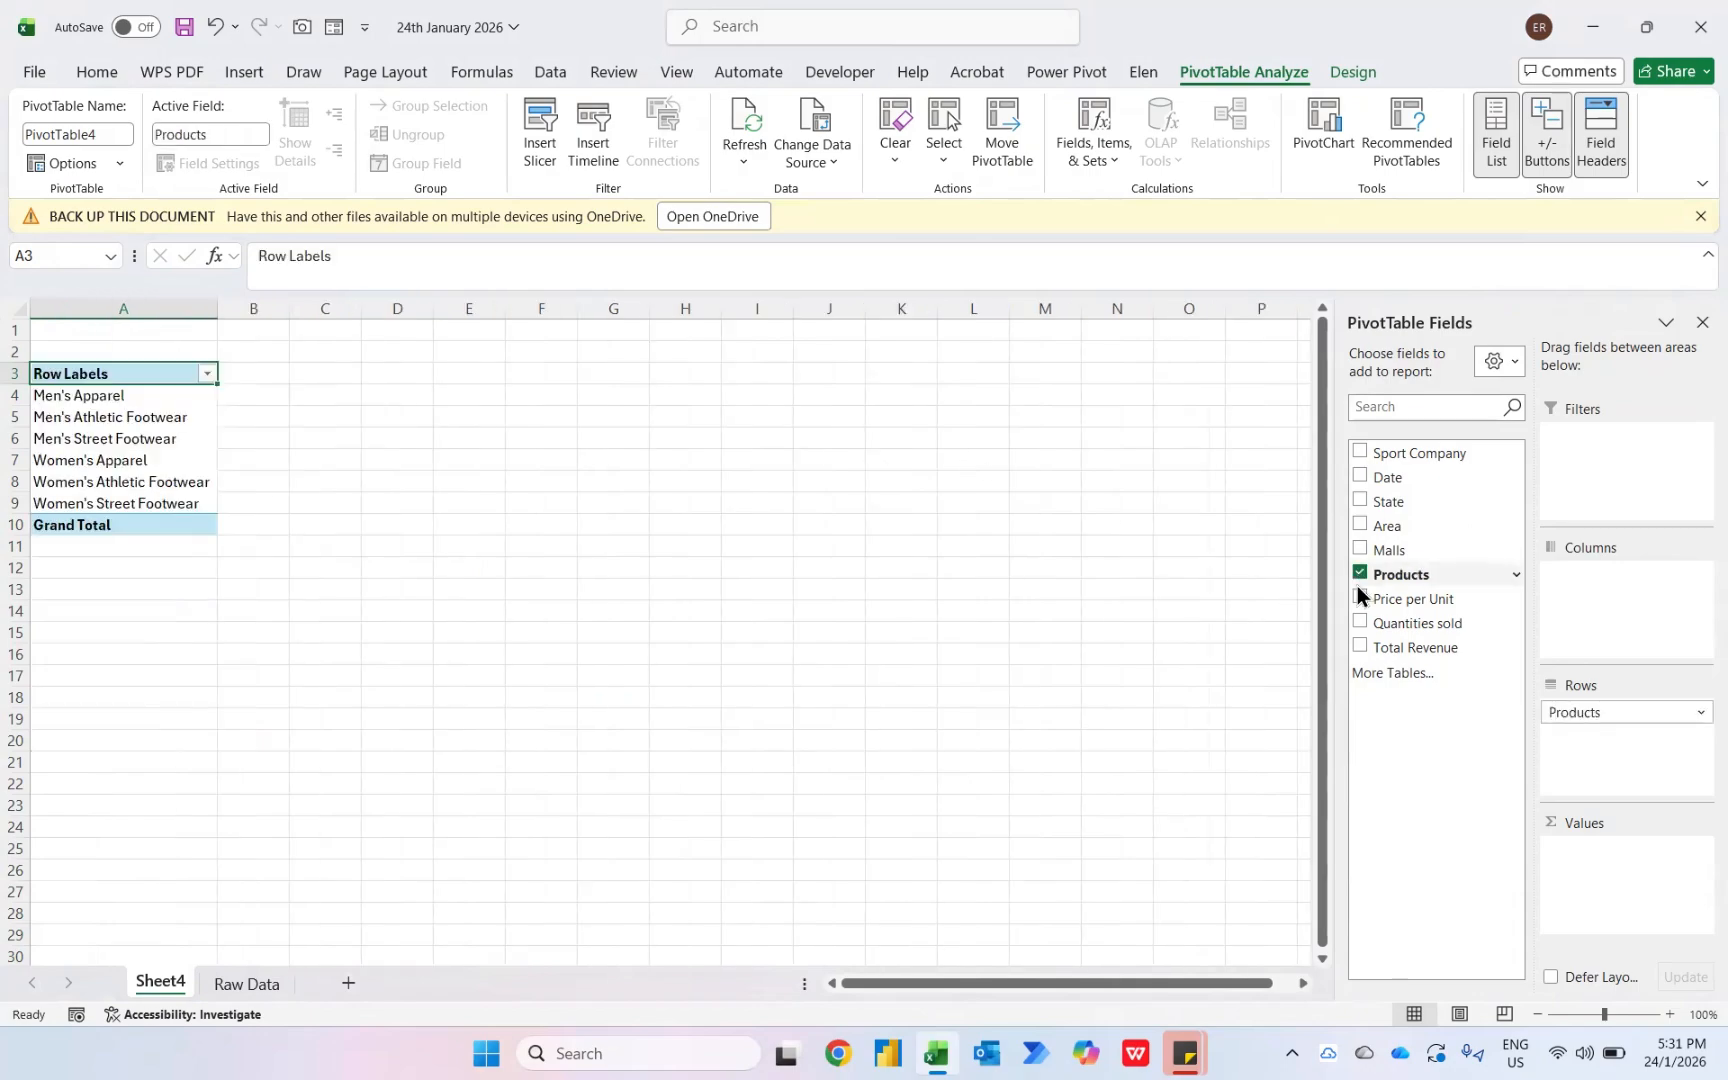
left_click(1360, 647)
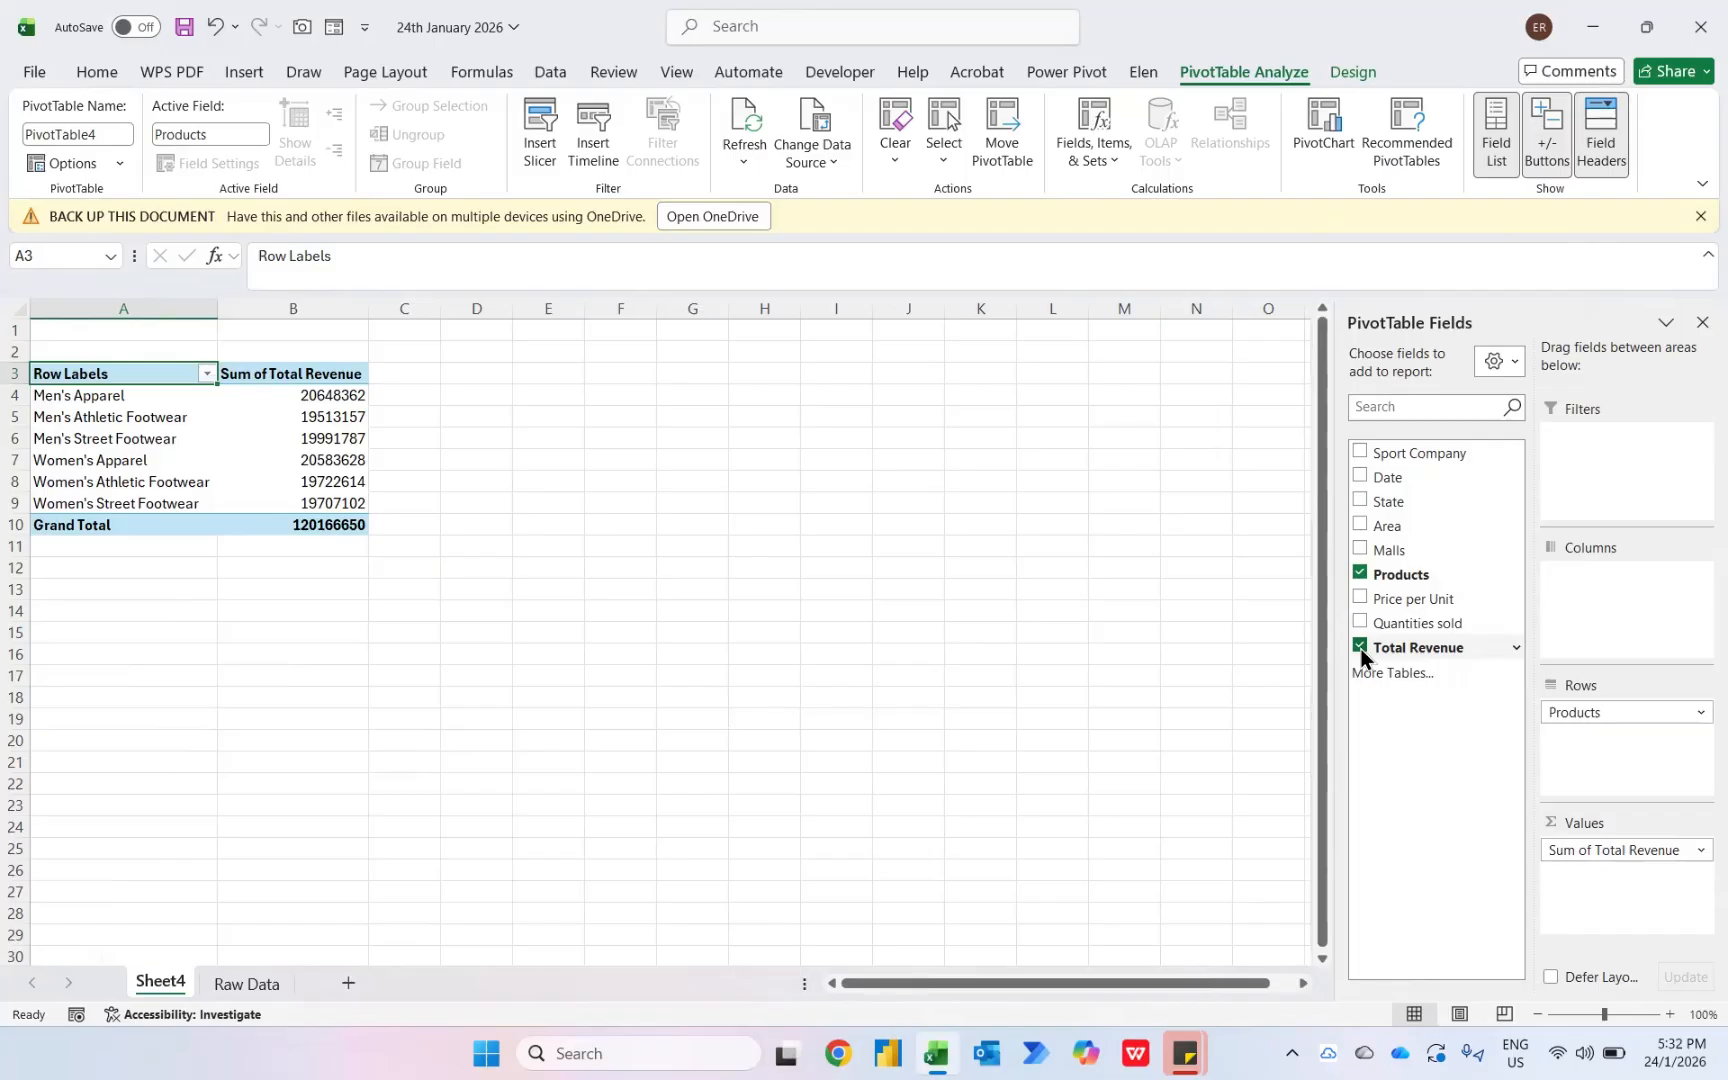
key("Down")
key("Down")
key("Down")
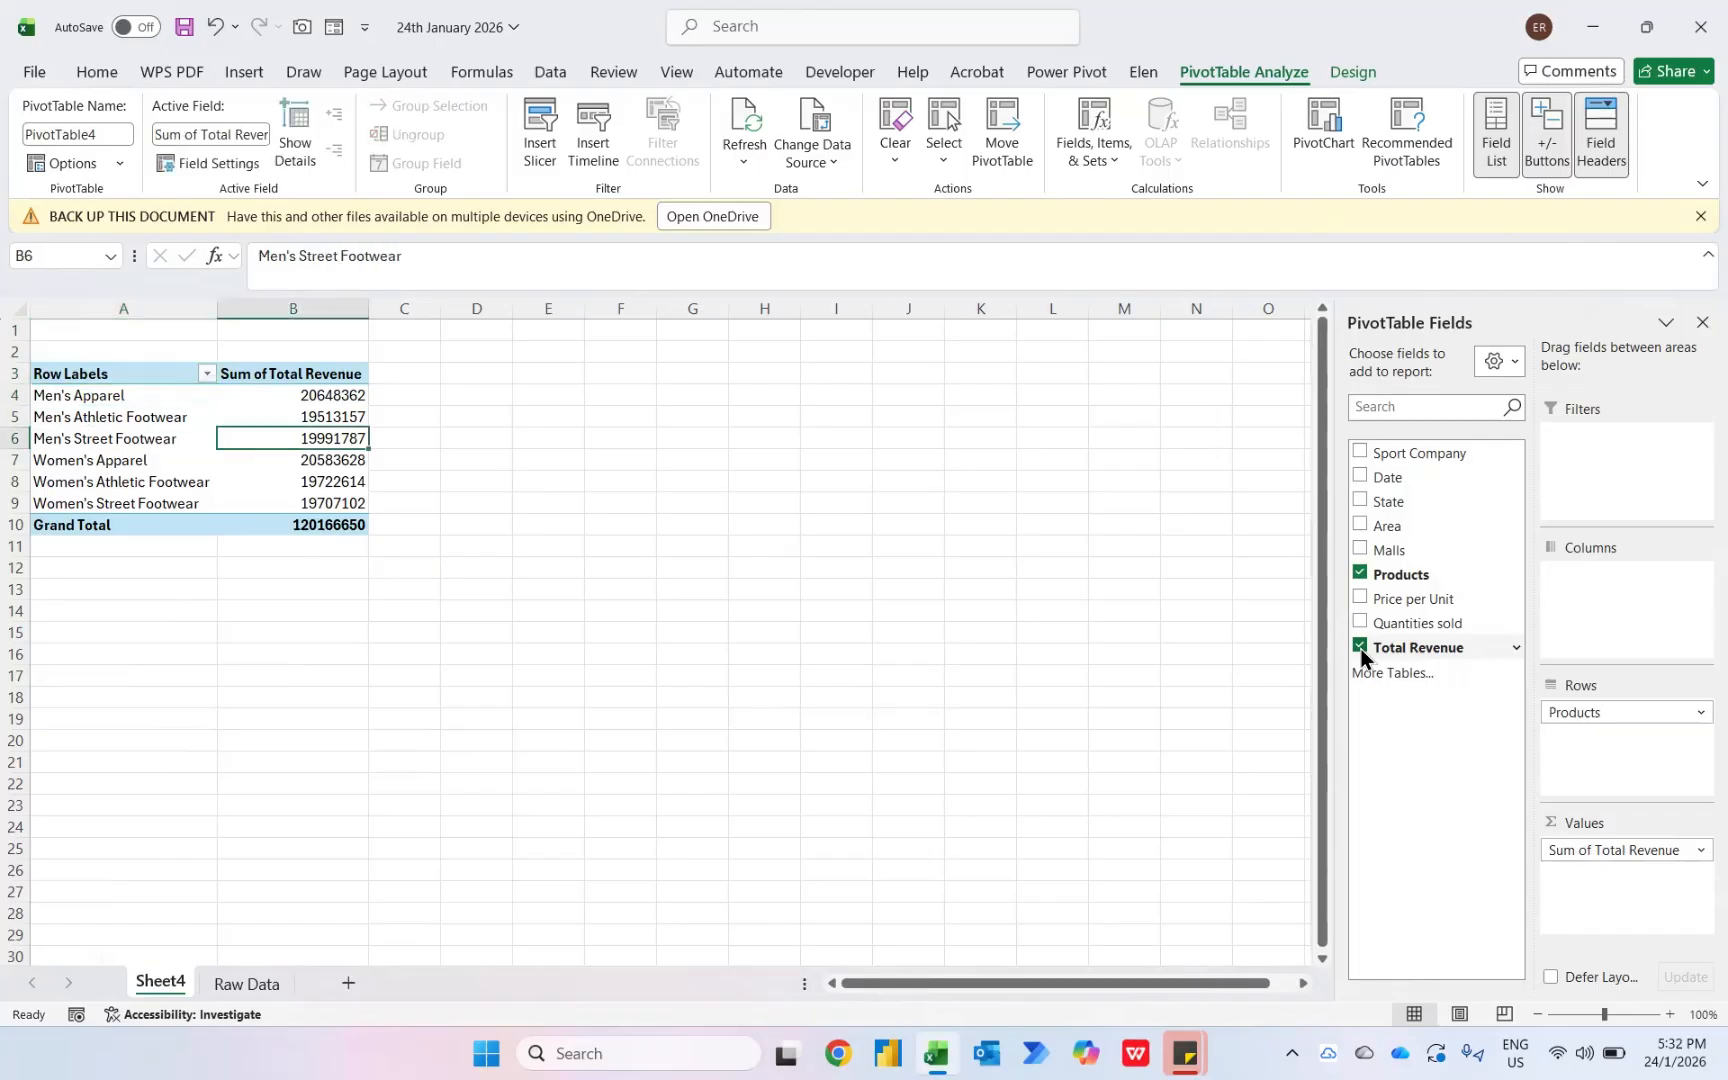
key("Right")
key("Down")
key("Down")
key("Down")
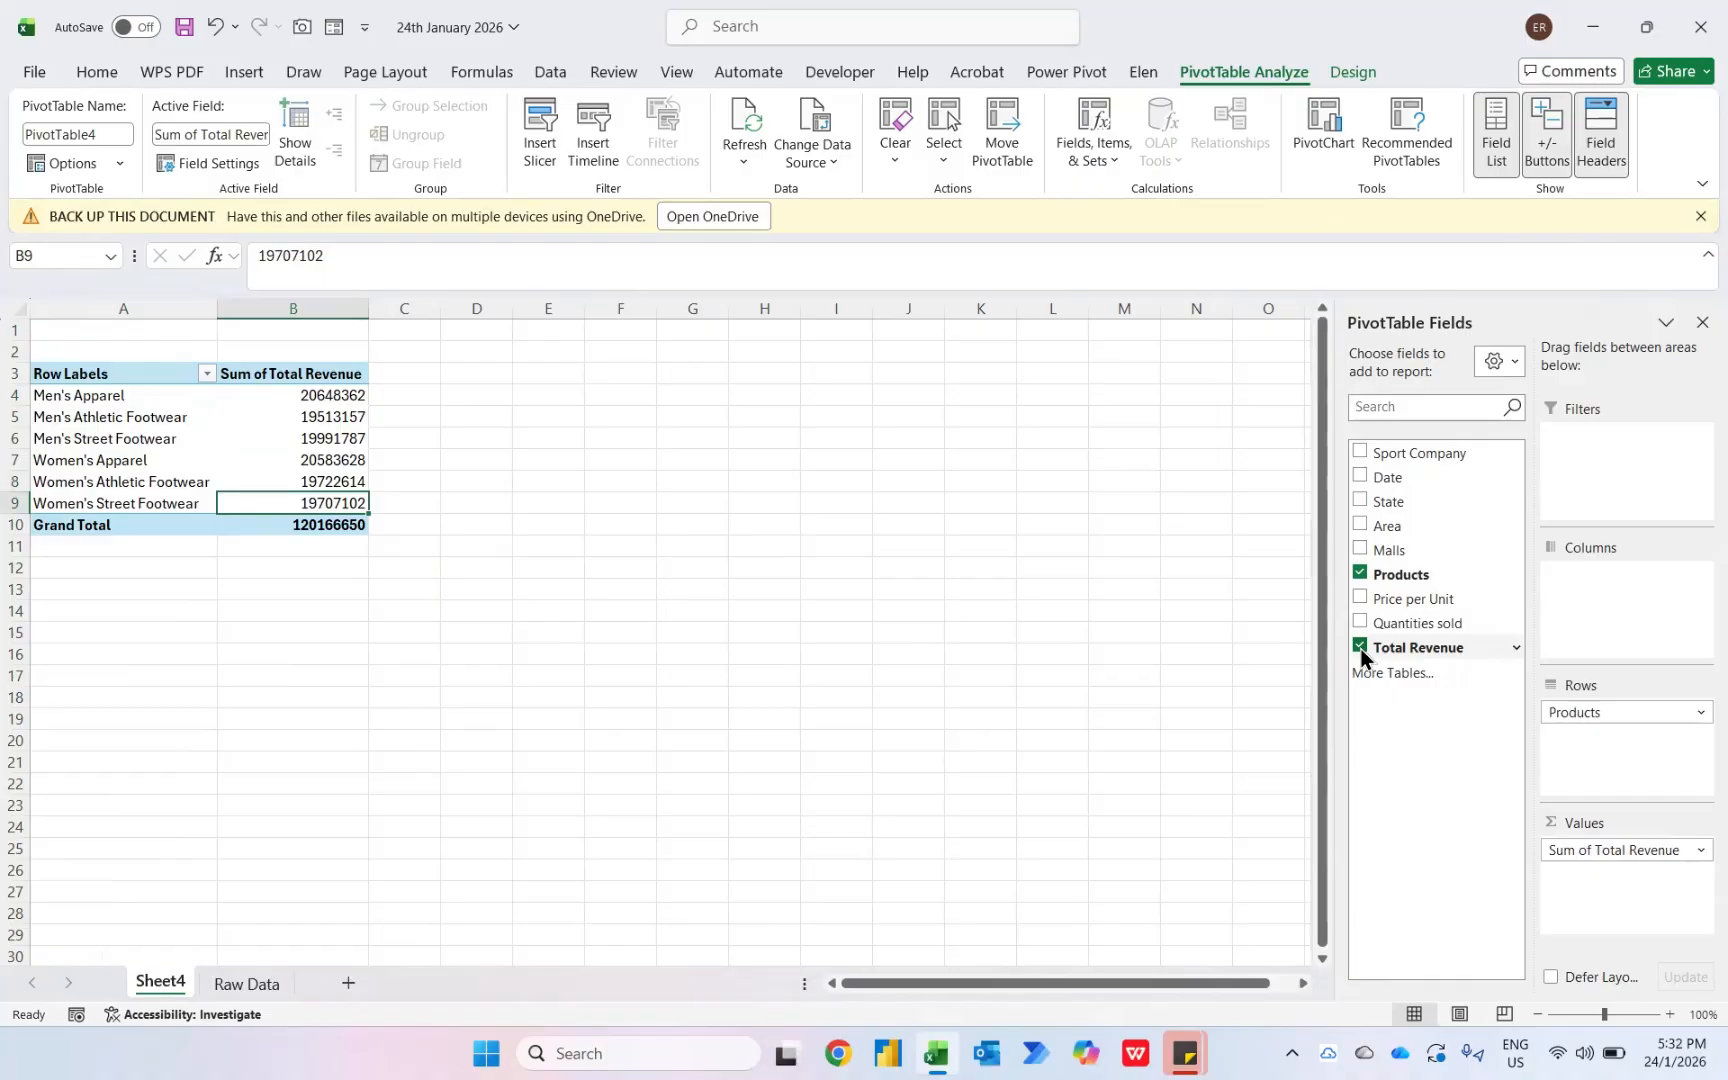
- Copy the whole pivot table and paste a duplicate starting at cell F3
key("ctrl+a")
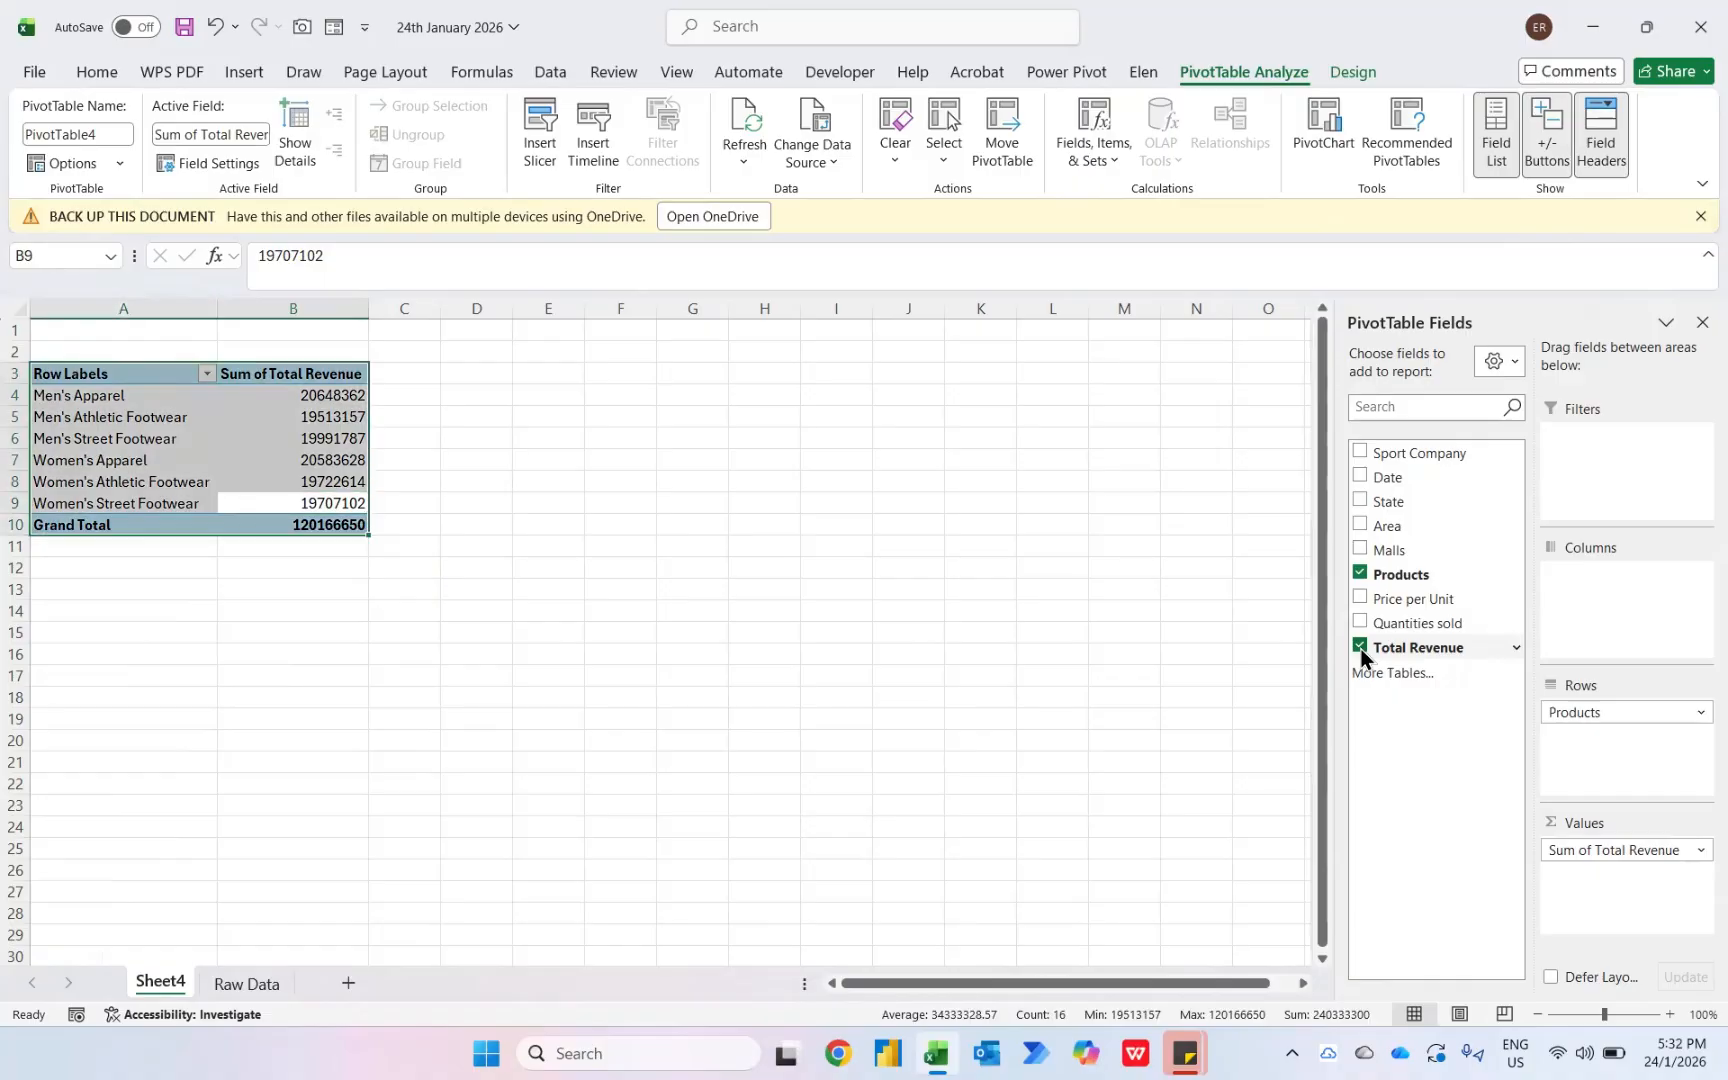
key("ctrl+c")
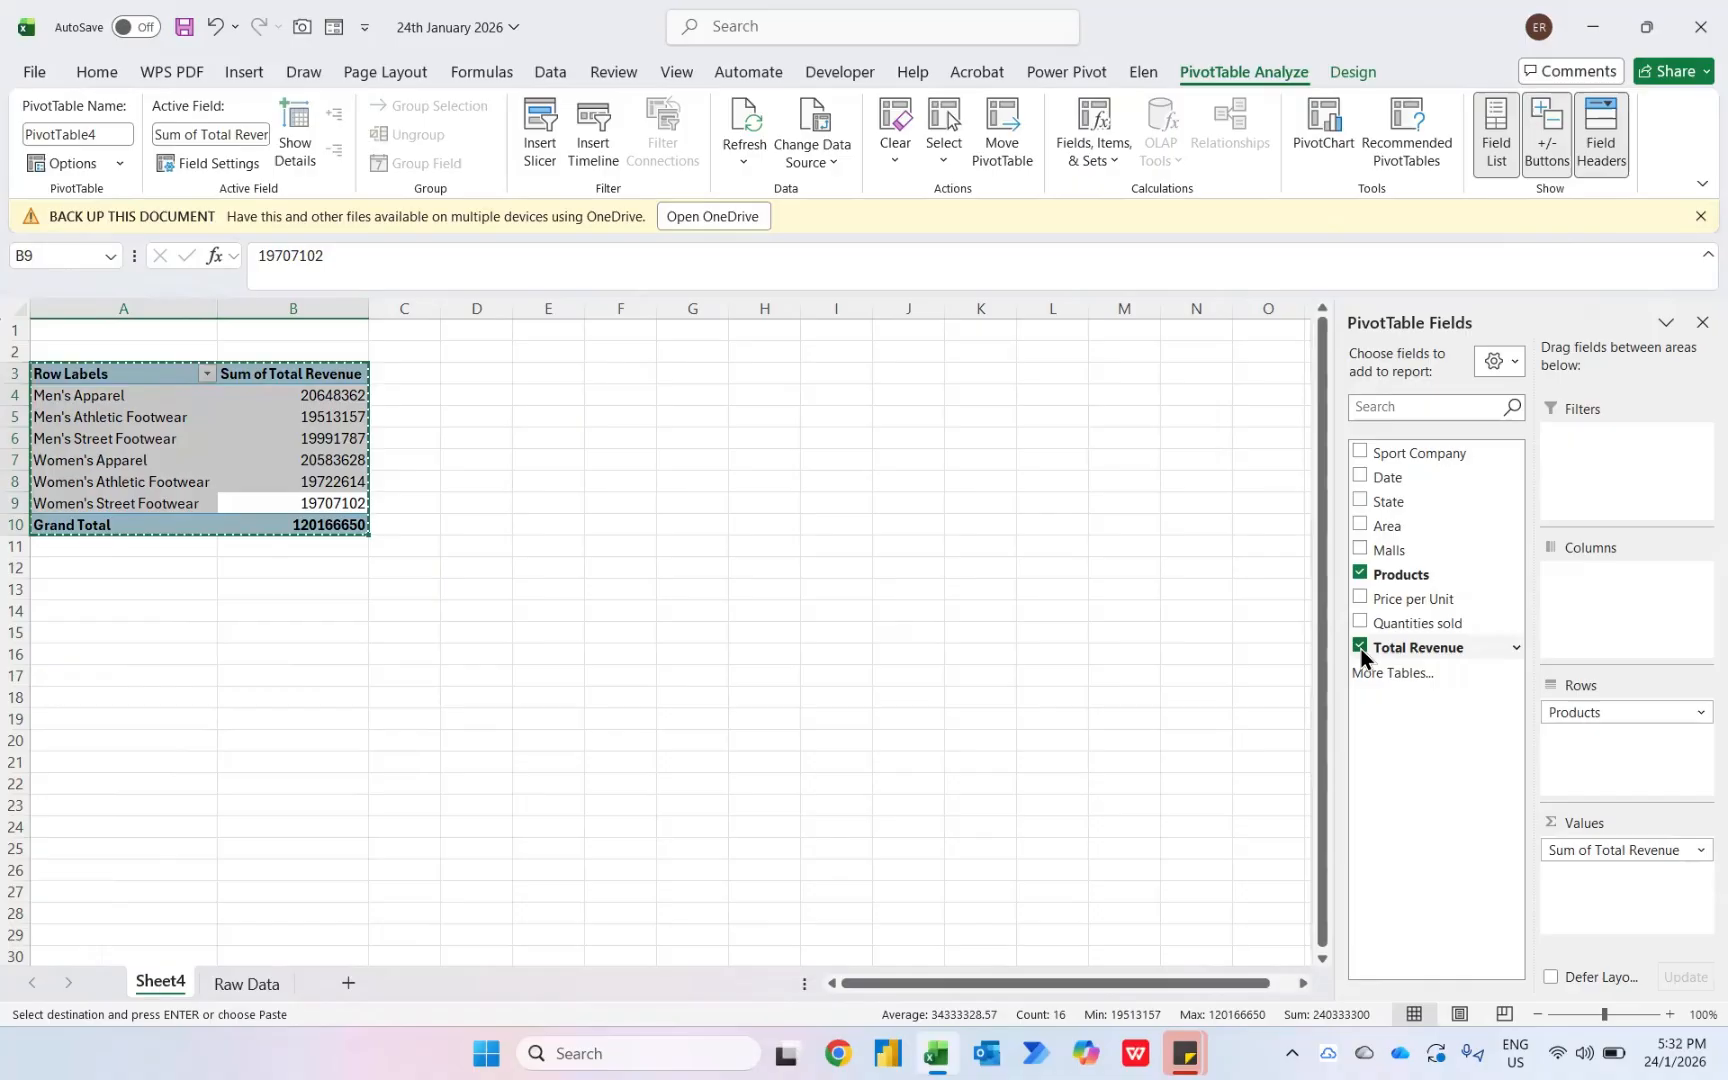
left_click(613, 377)
key("ctrl+v")
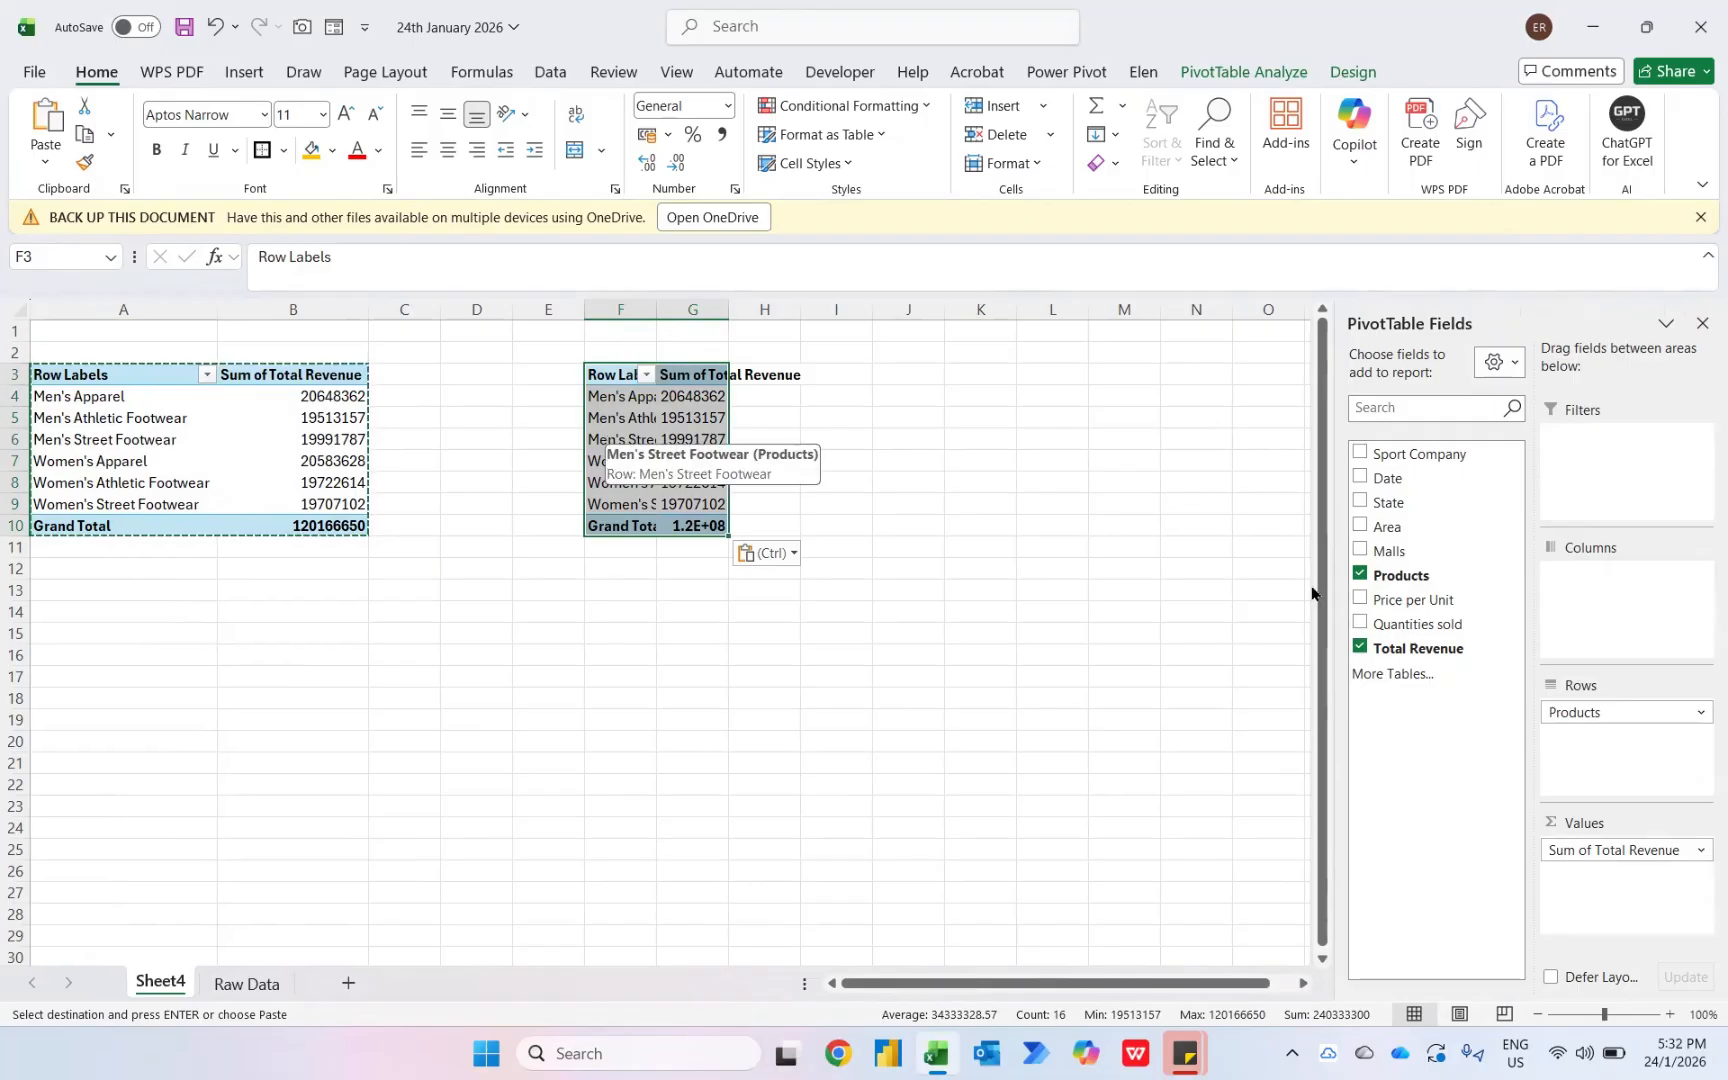
- Switch the duplicate pivot table's rows from Products to Malls
left_click(1360, 576)
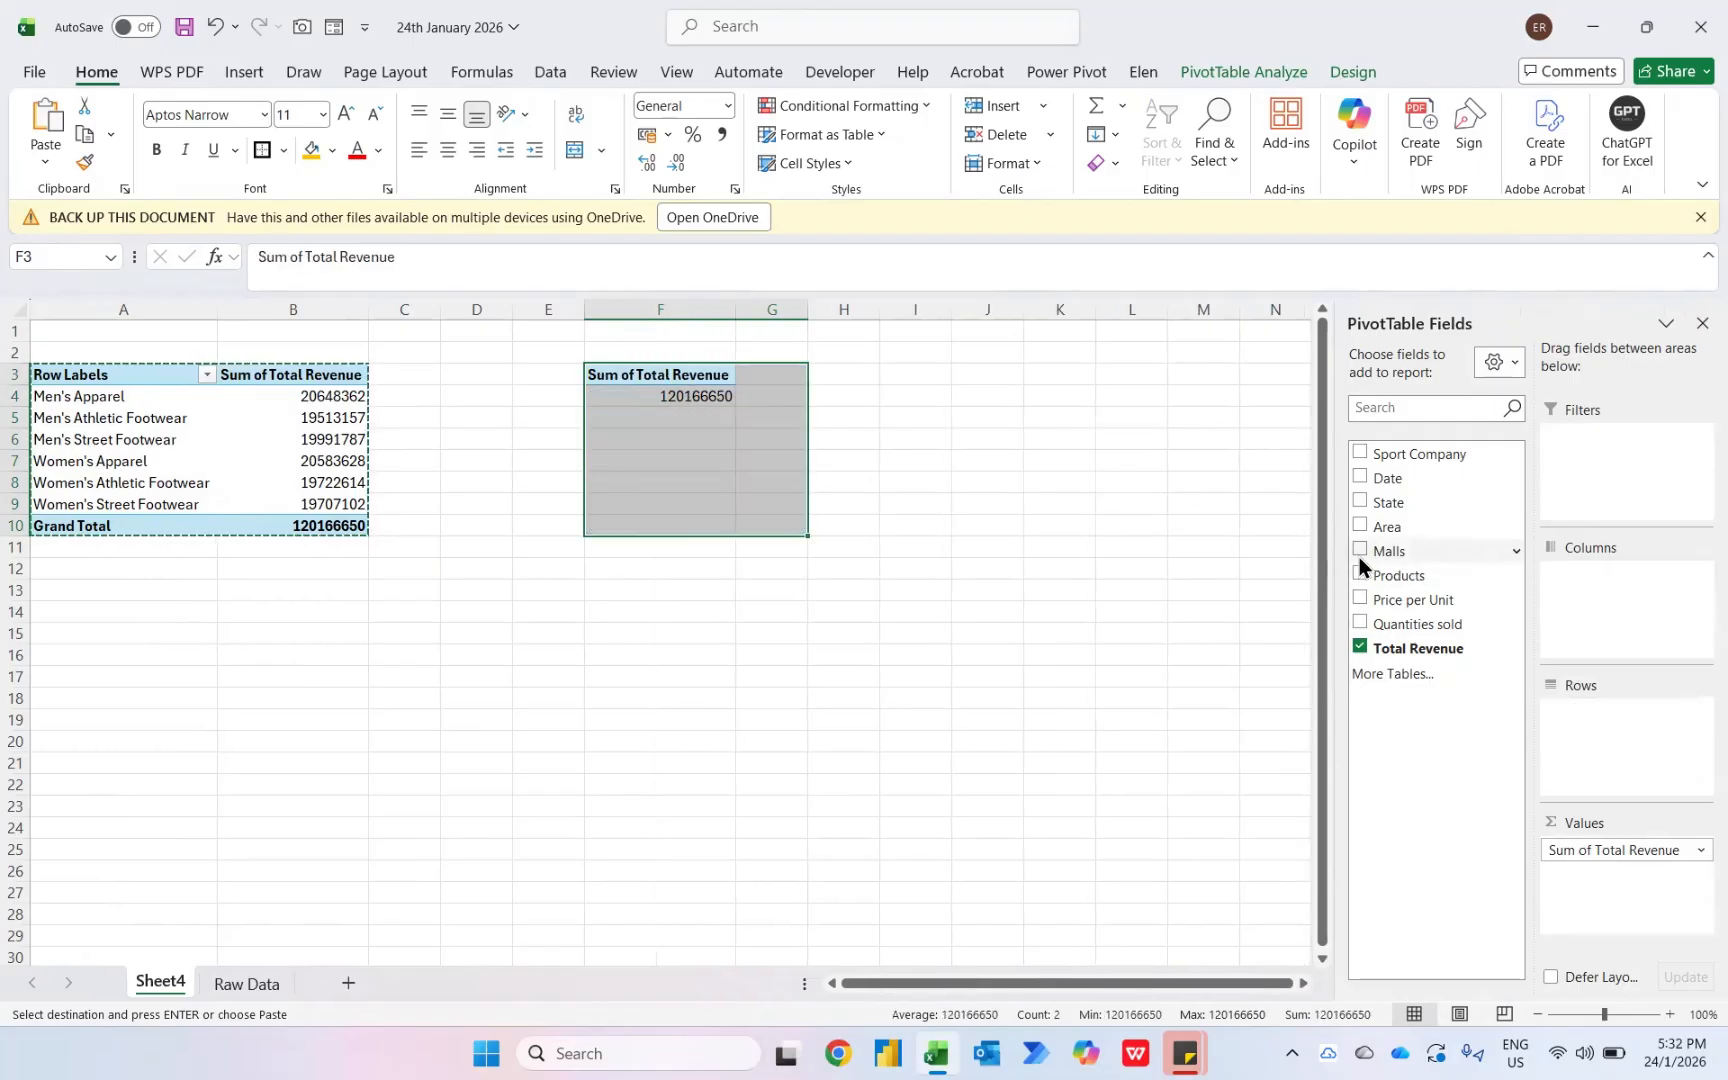
left_click(1361, 551)
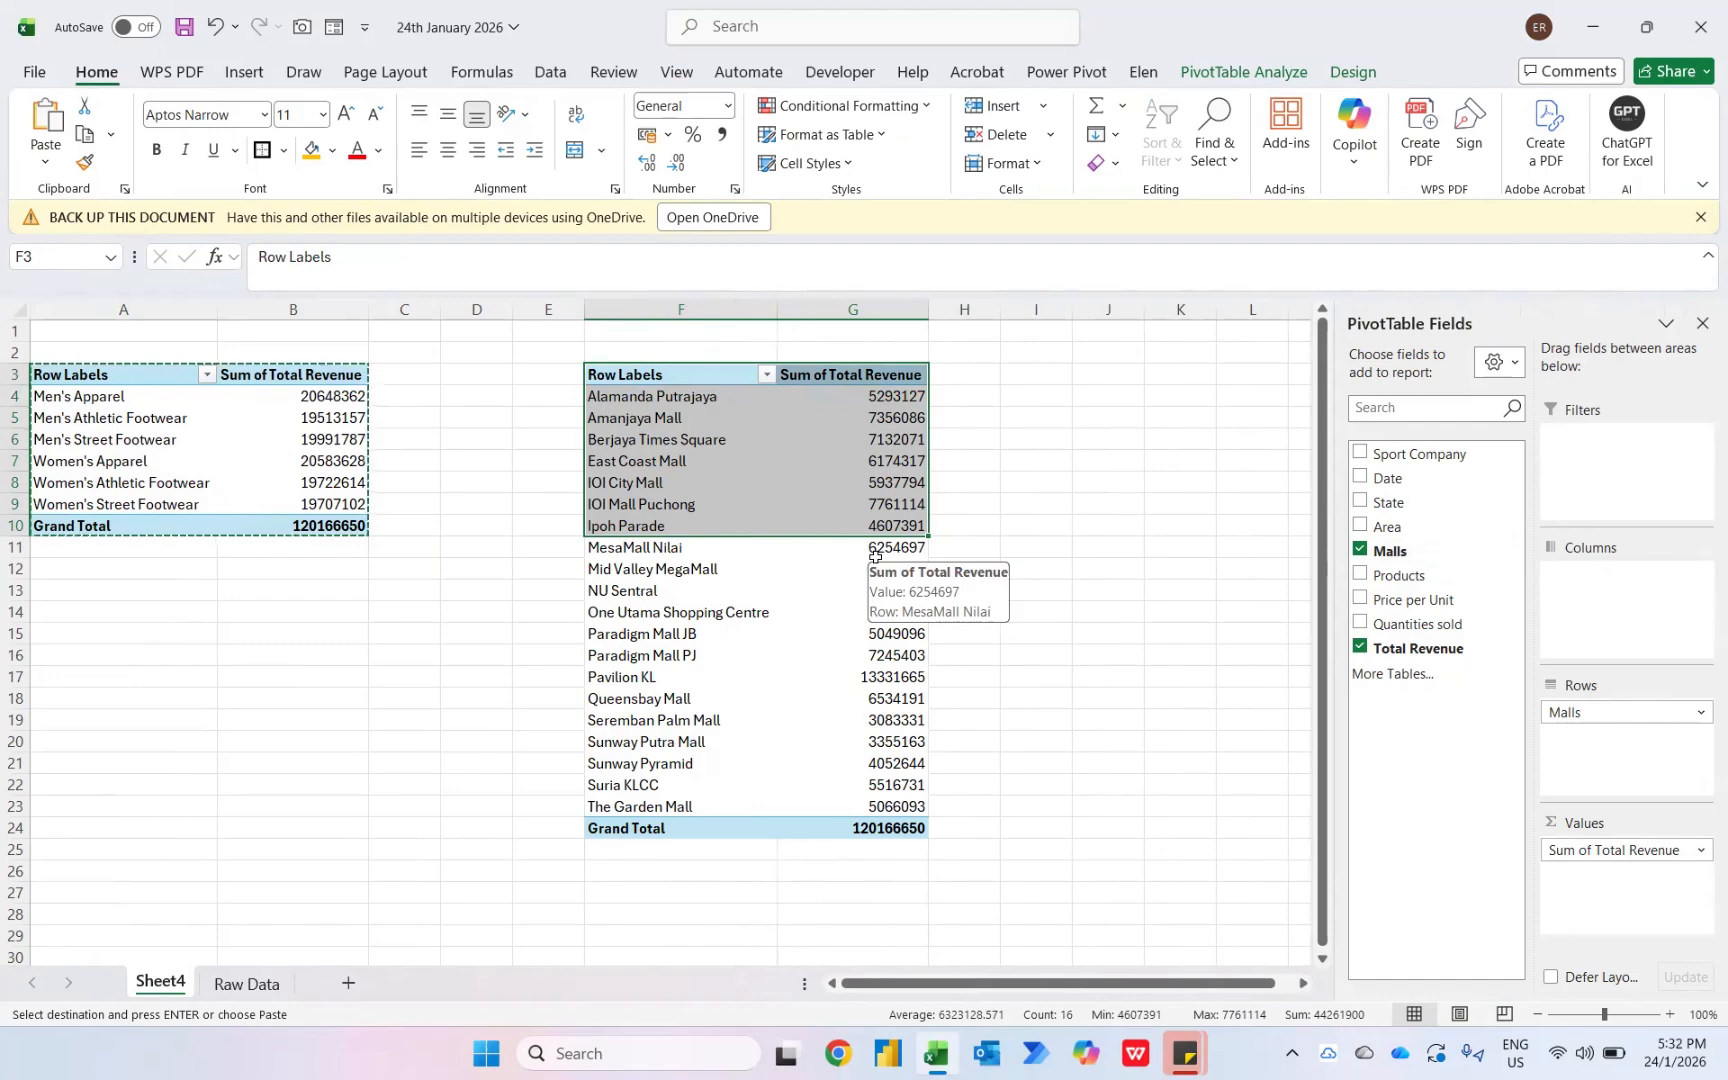
- Paste another copy of the pivot table starting at cell J3
key("ctrl+shift+Down")
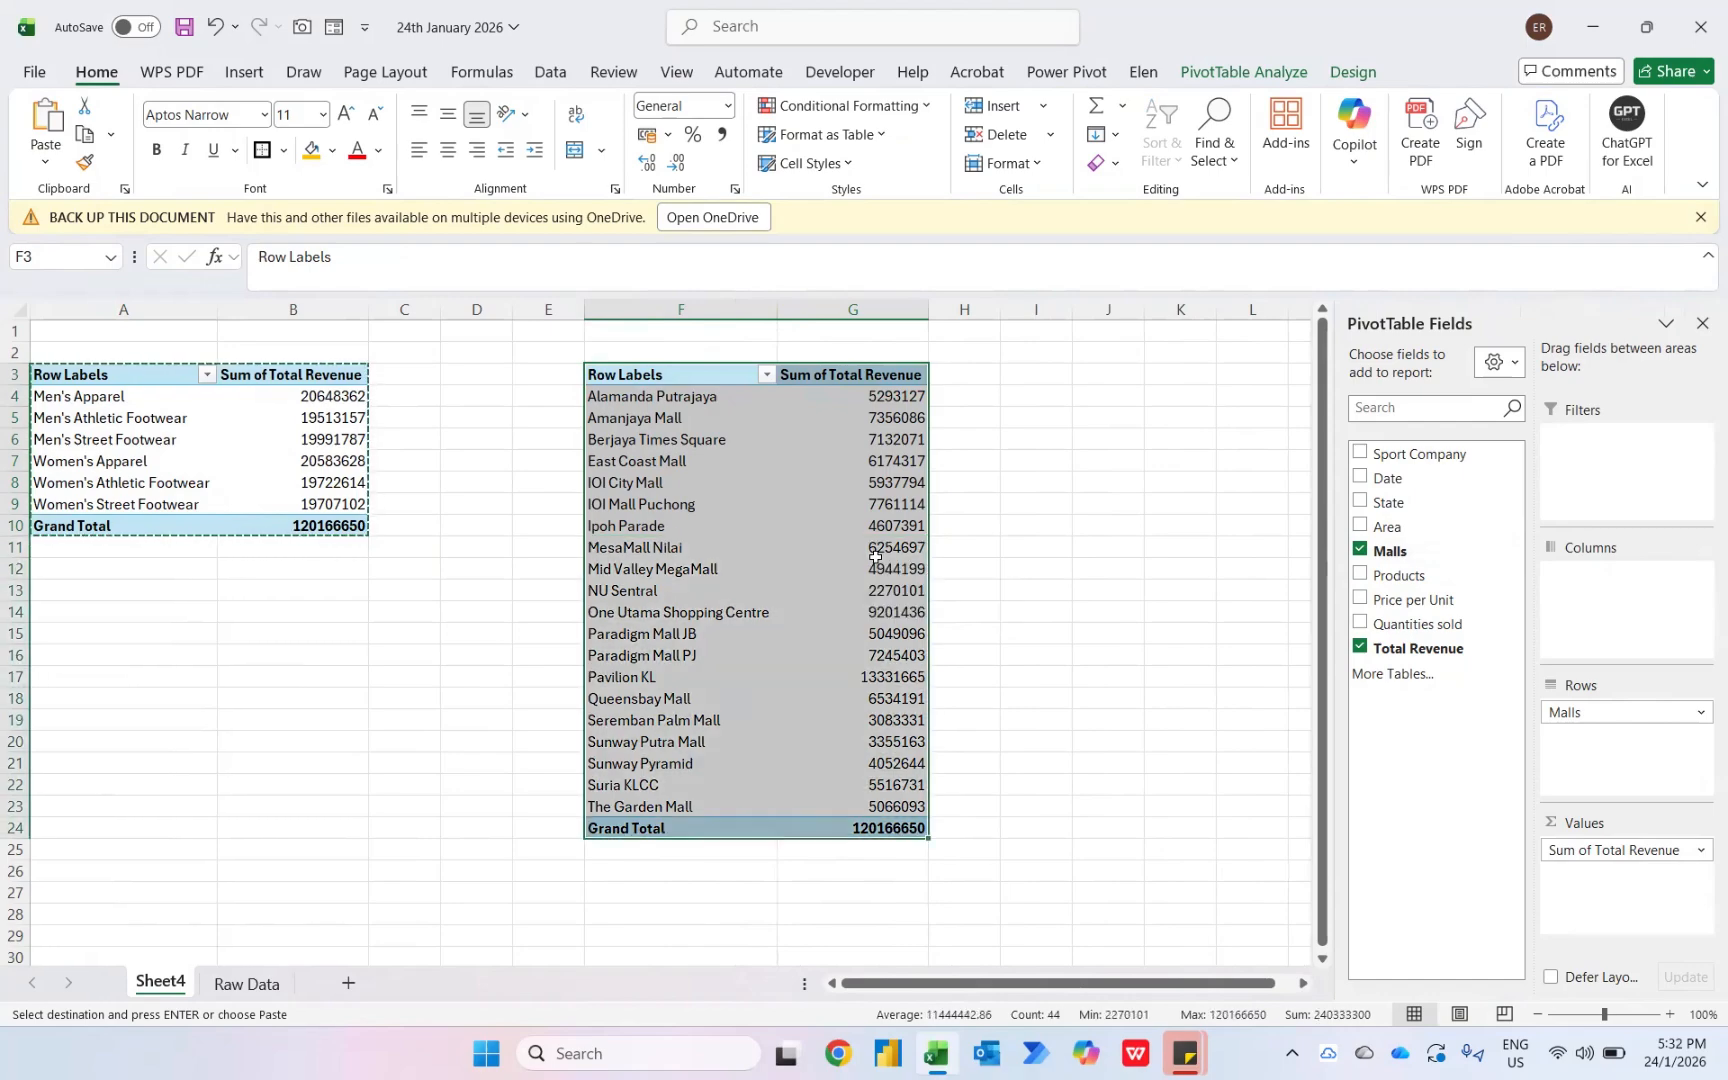
key("Right")
key("Right")
key("Right")
key("Right")
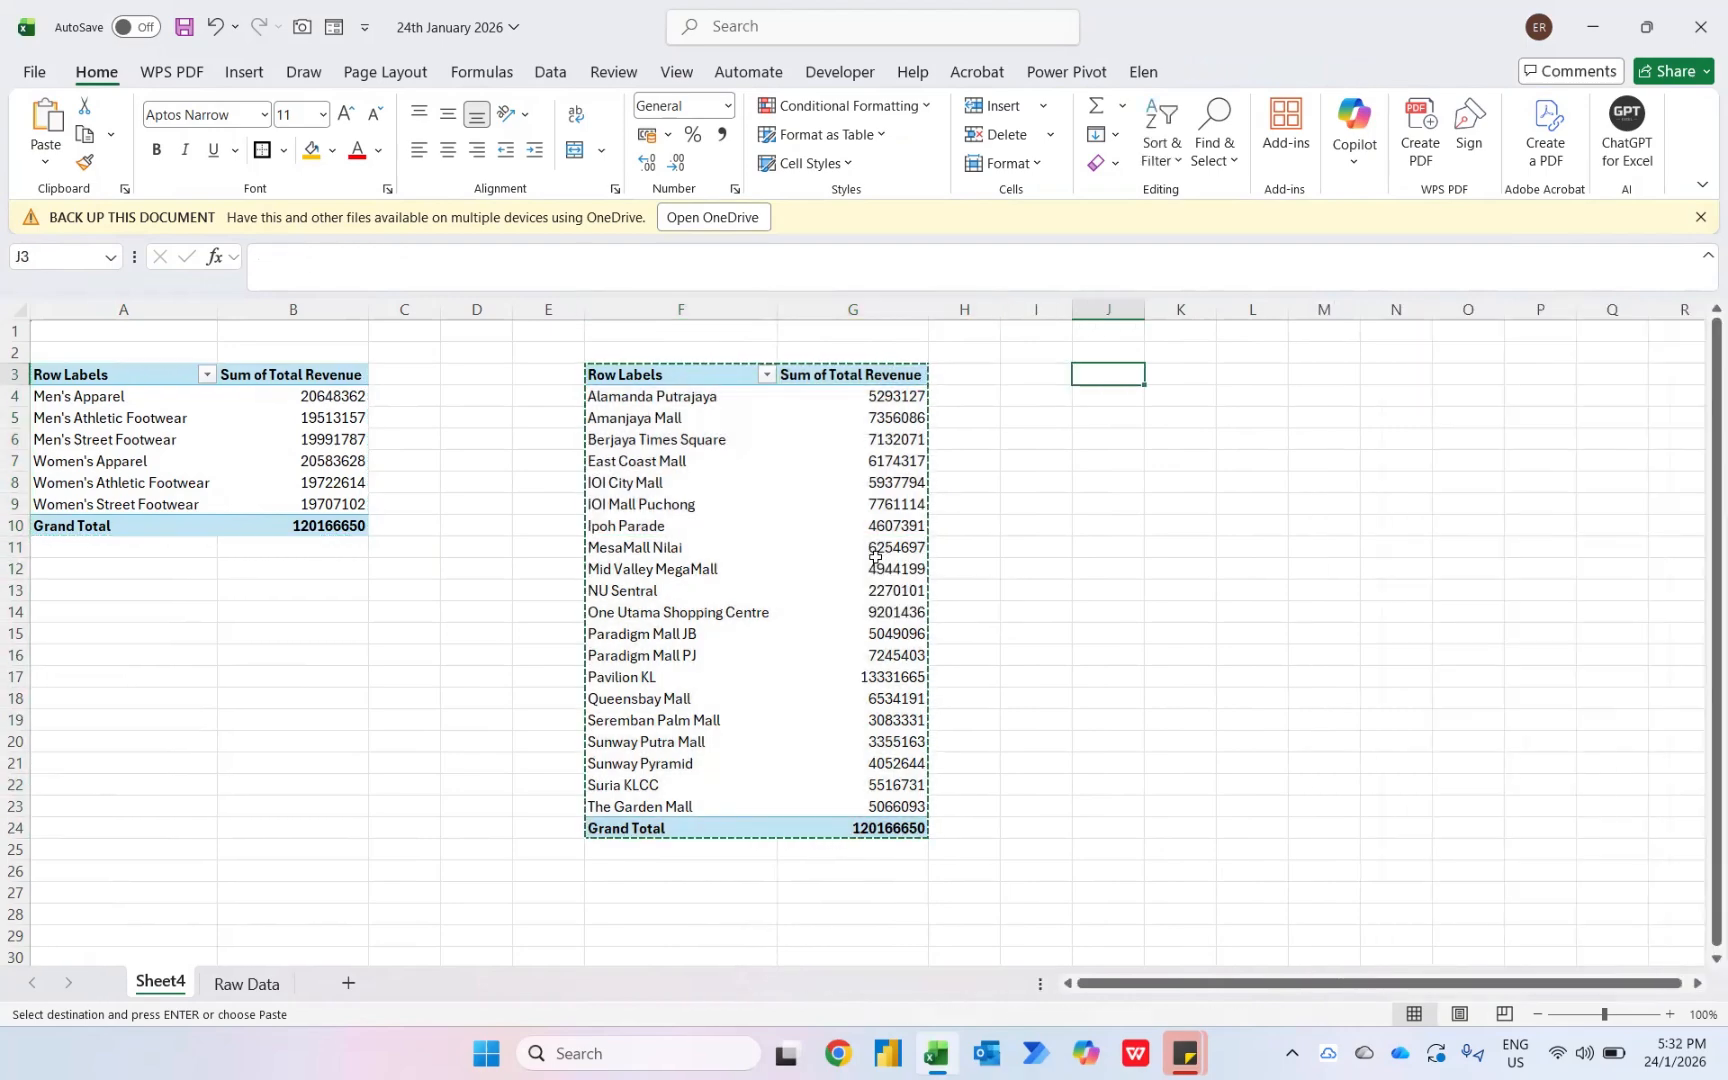
key("ctrl+v")
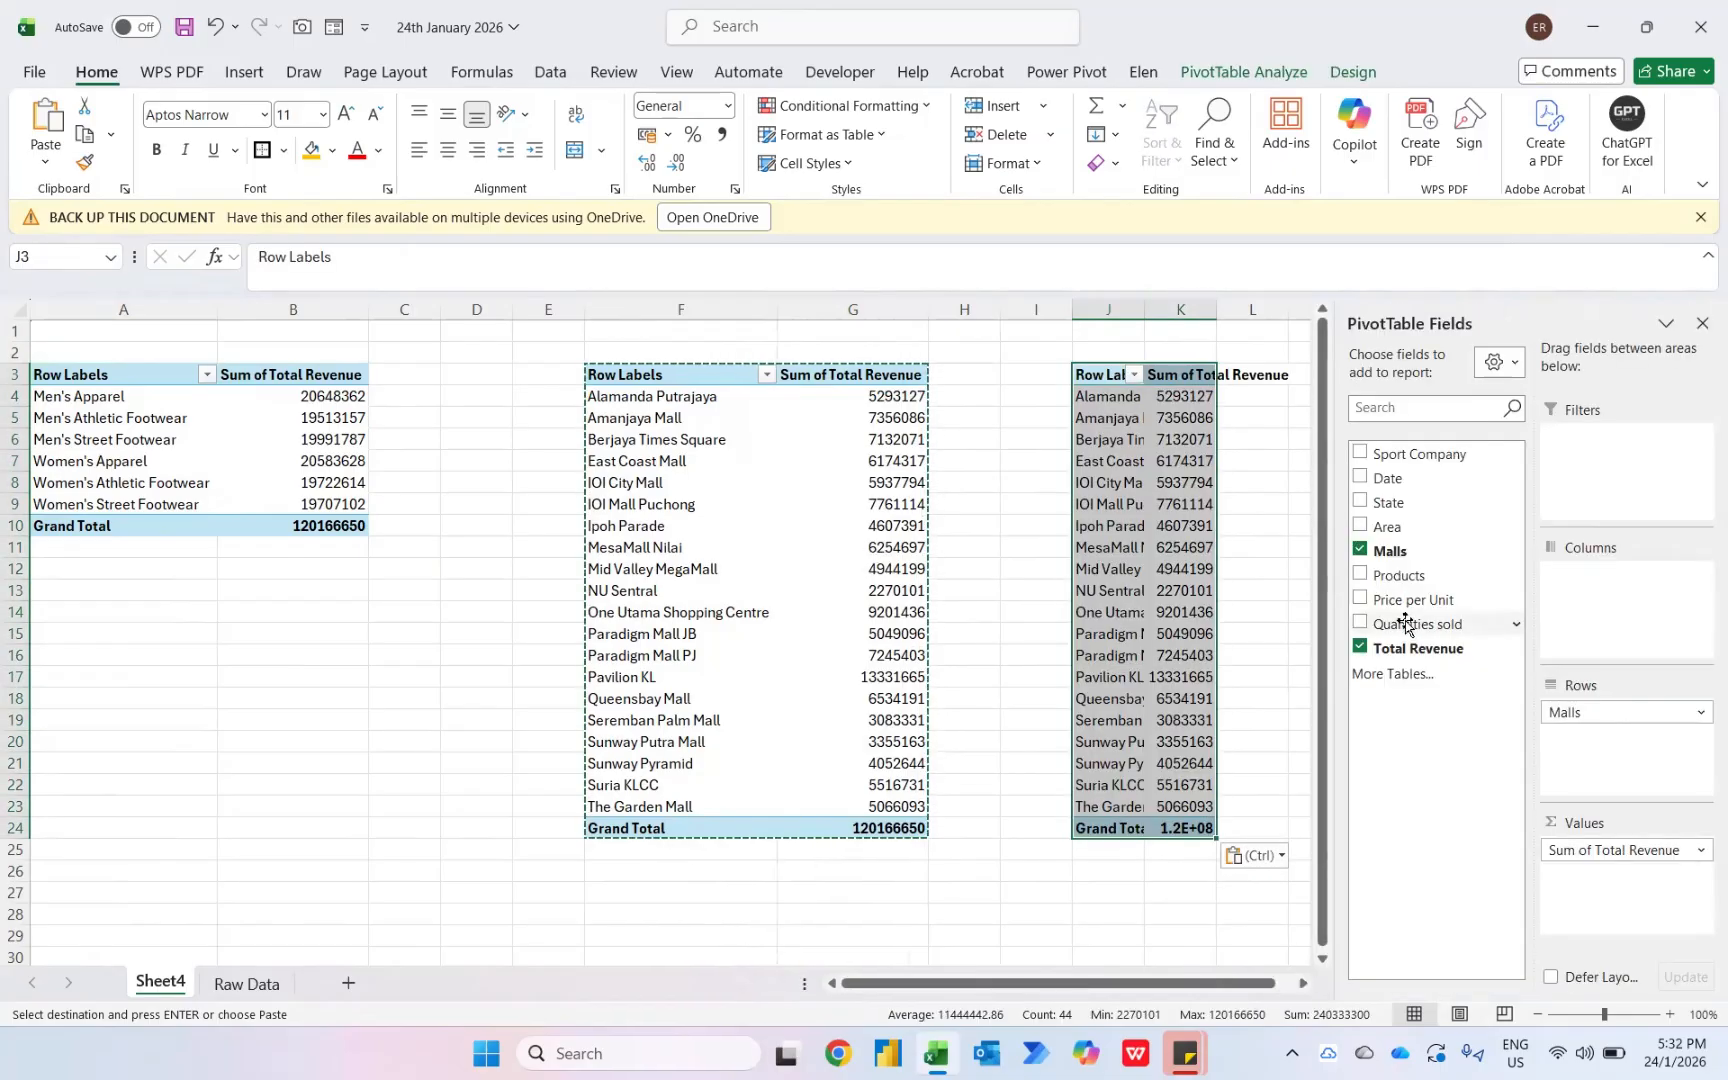
- Replace Malls with Date in the third pivot table's rows to summarise revenue by month
left_click(1358, 552)
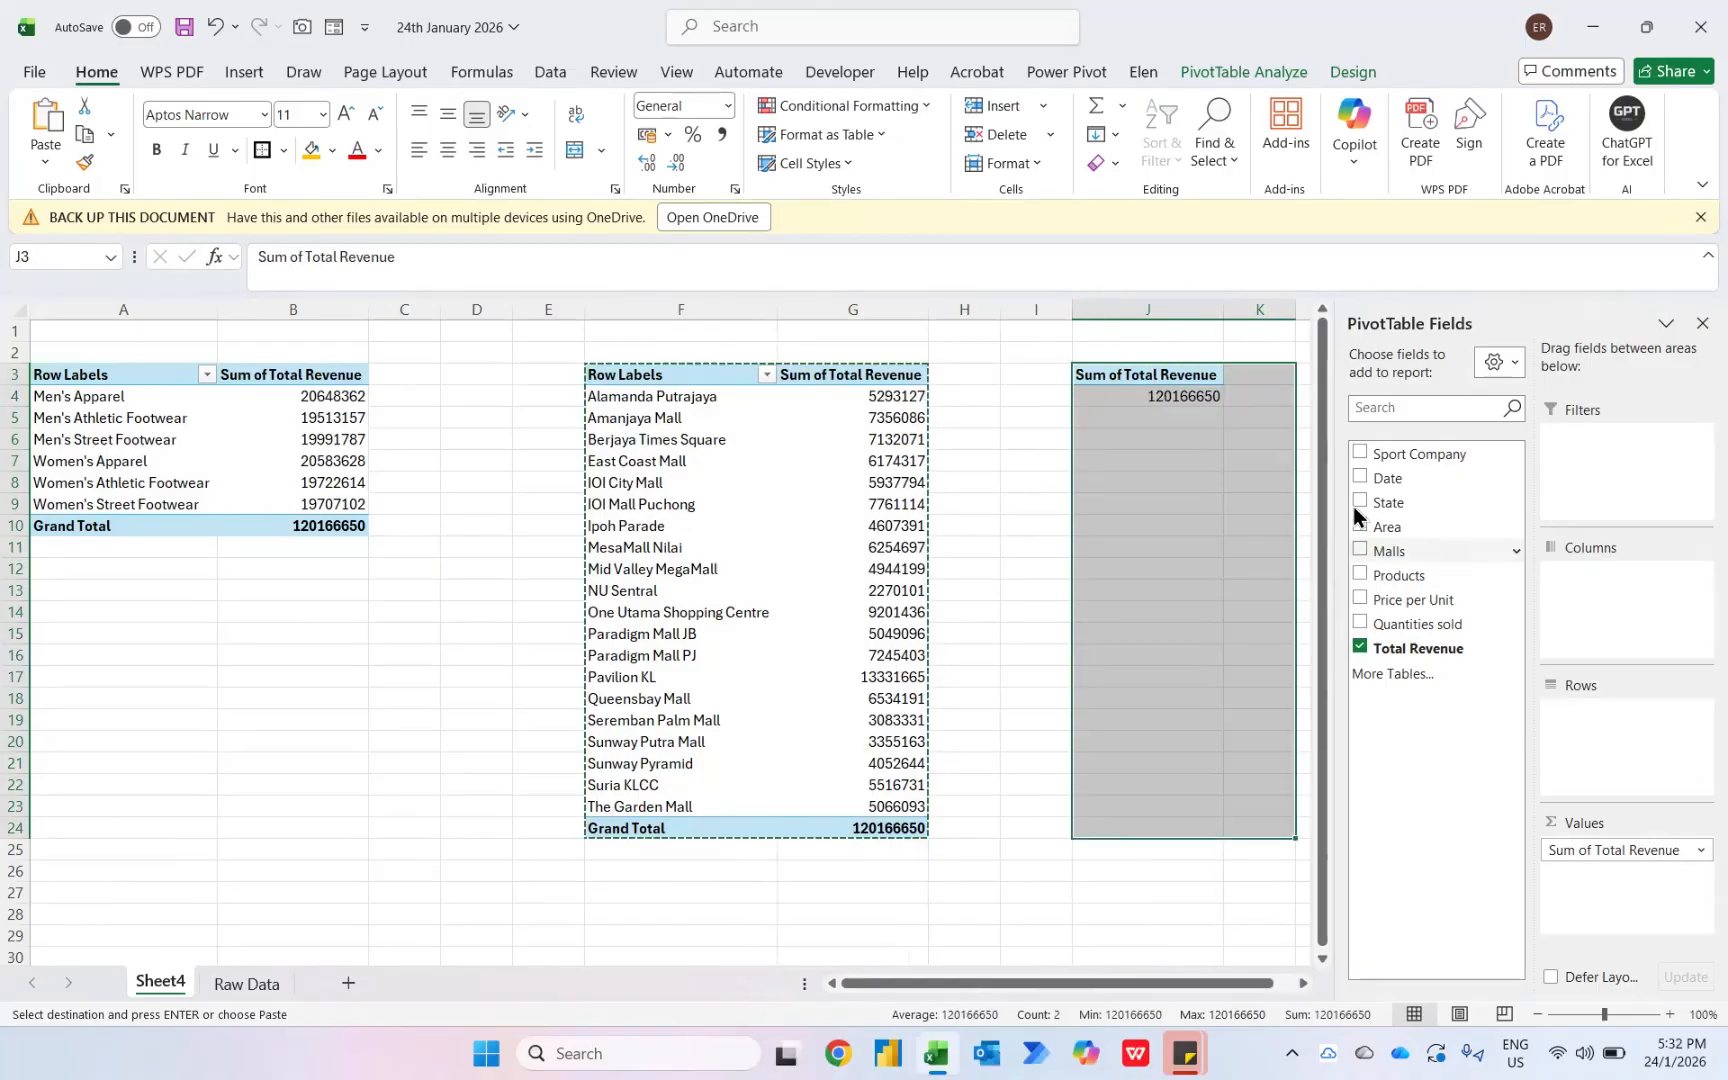
left_click(1359, 478)
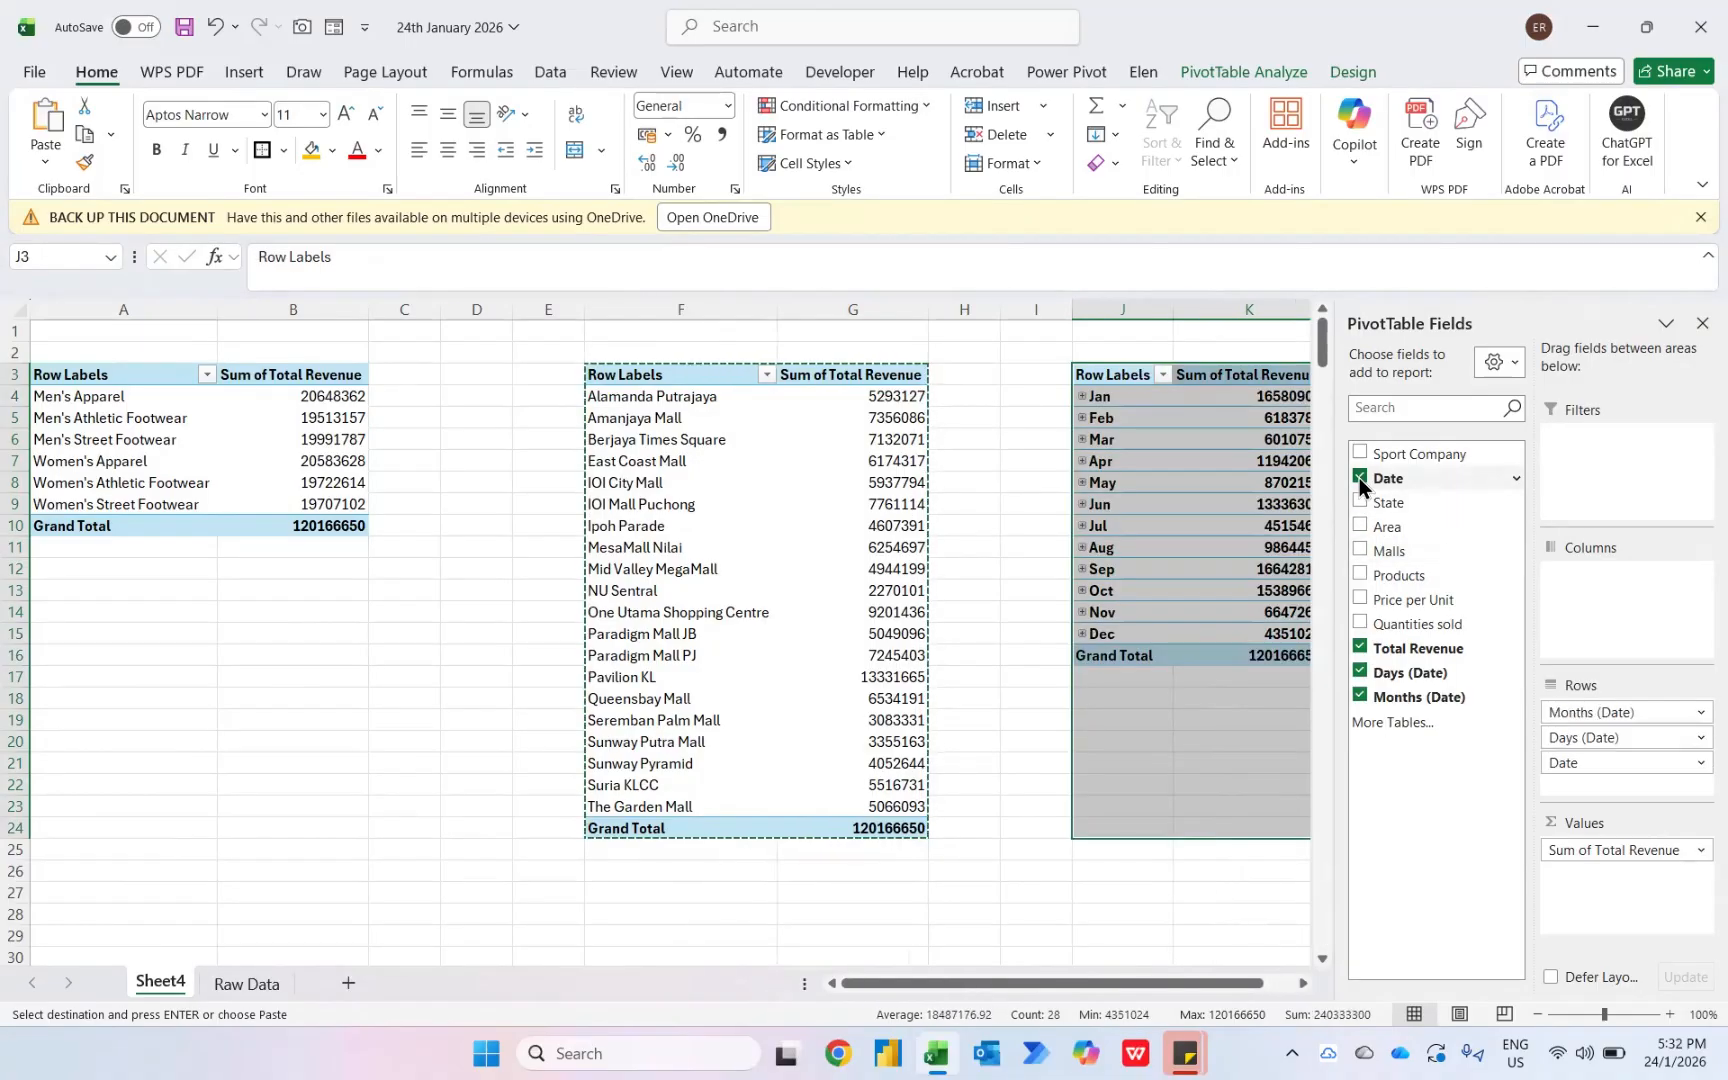
left_click(1263, 400)
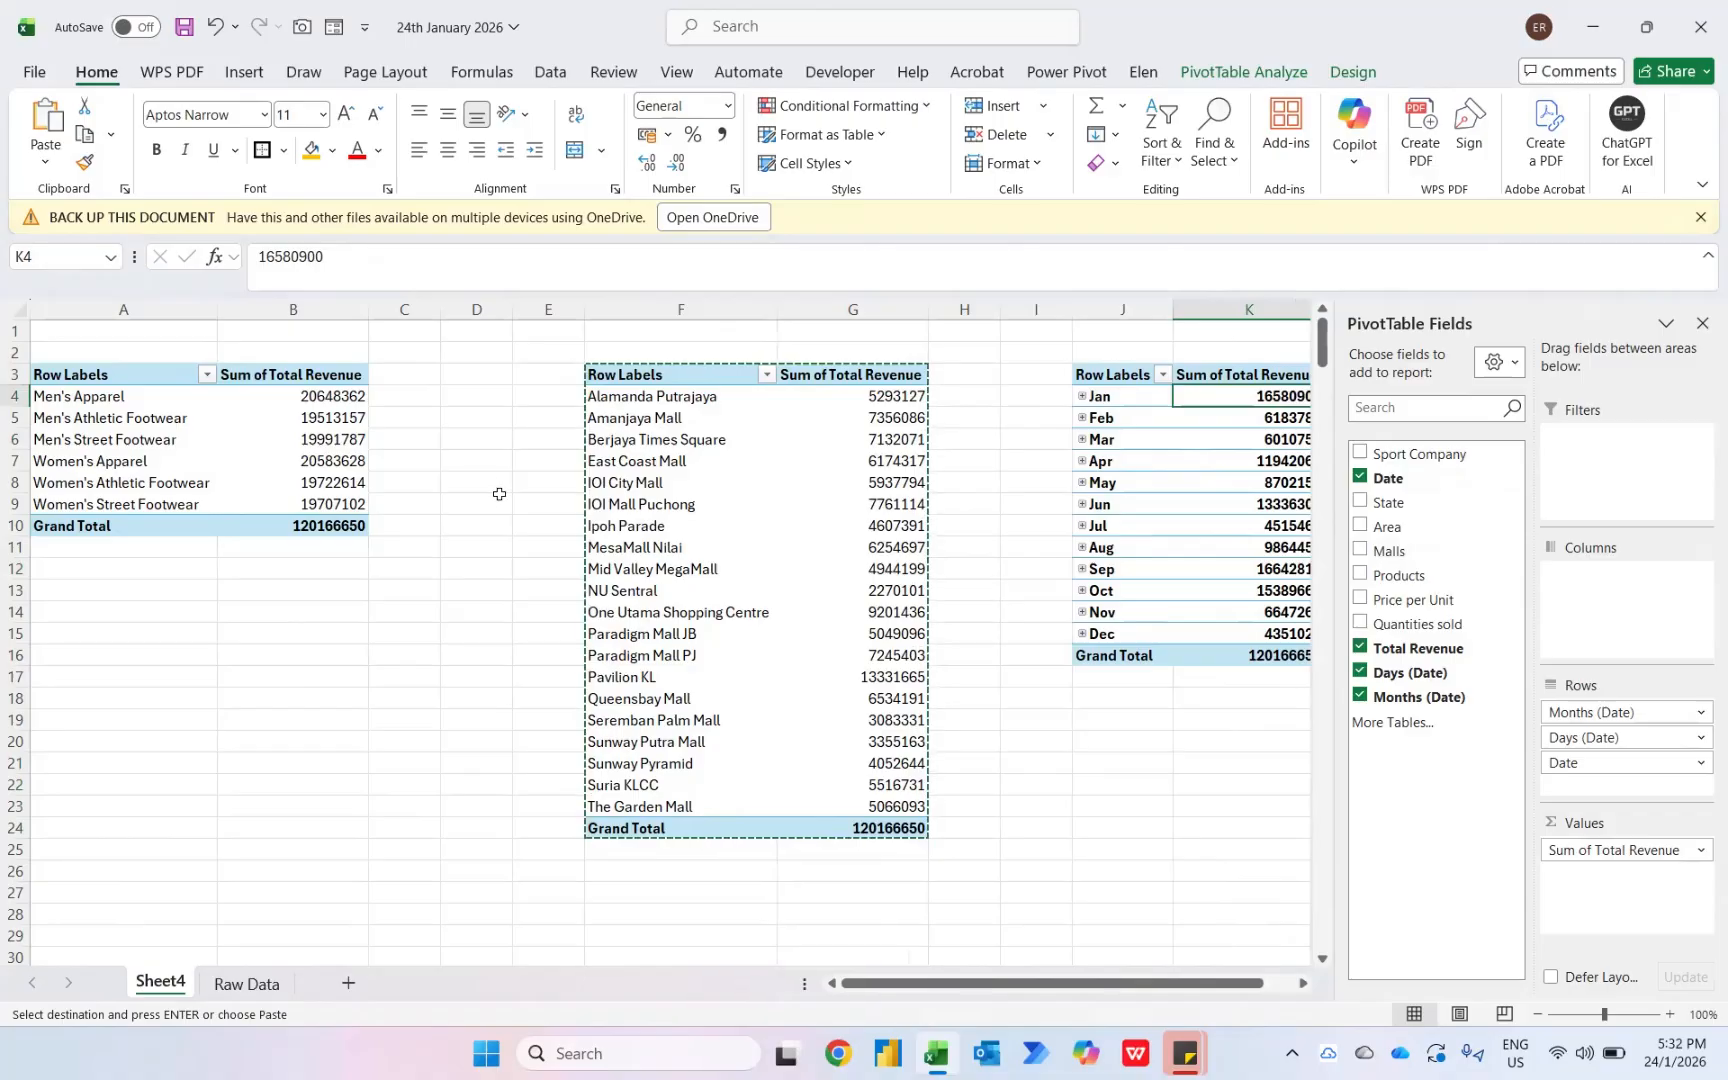
- Add Total Revenue a second time to the product pivot table's values and show it as % of Grand Total
left_click(331, 394)
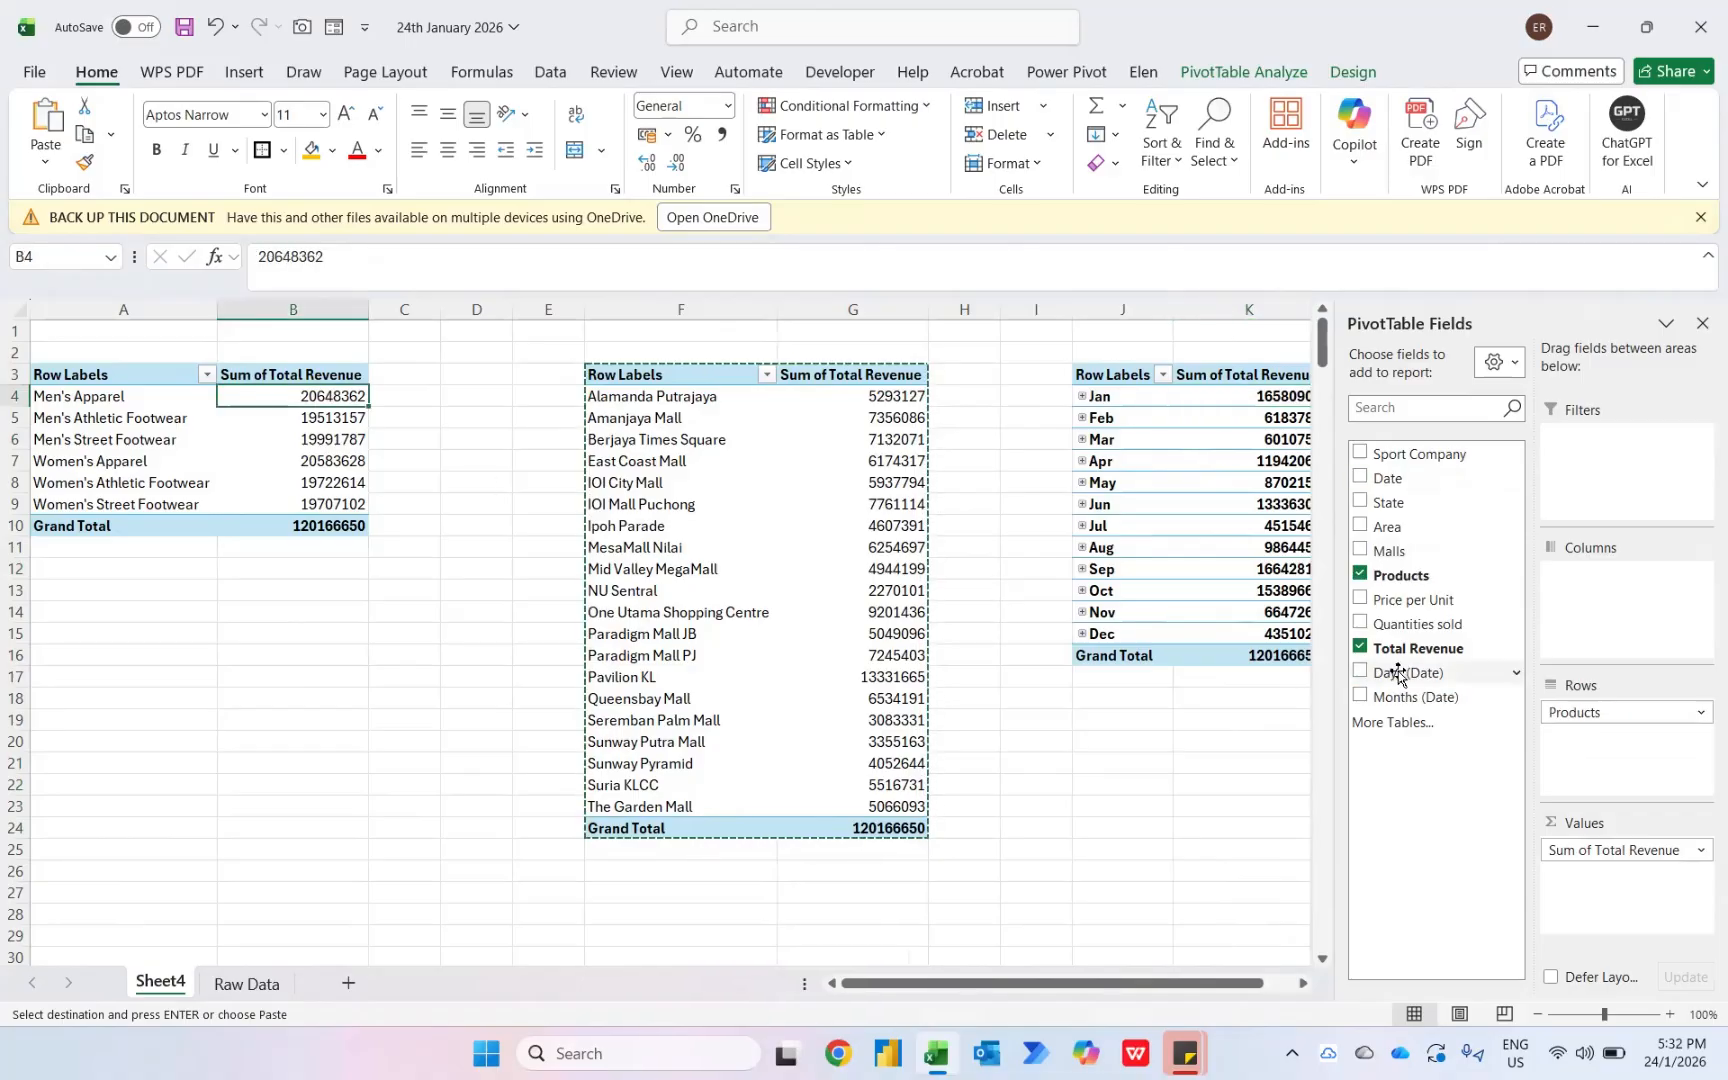
left_click_drag(1424, 649, 1590, 886)
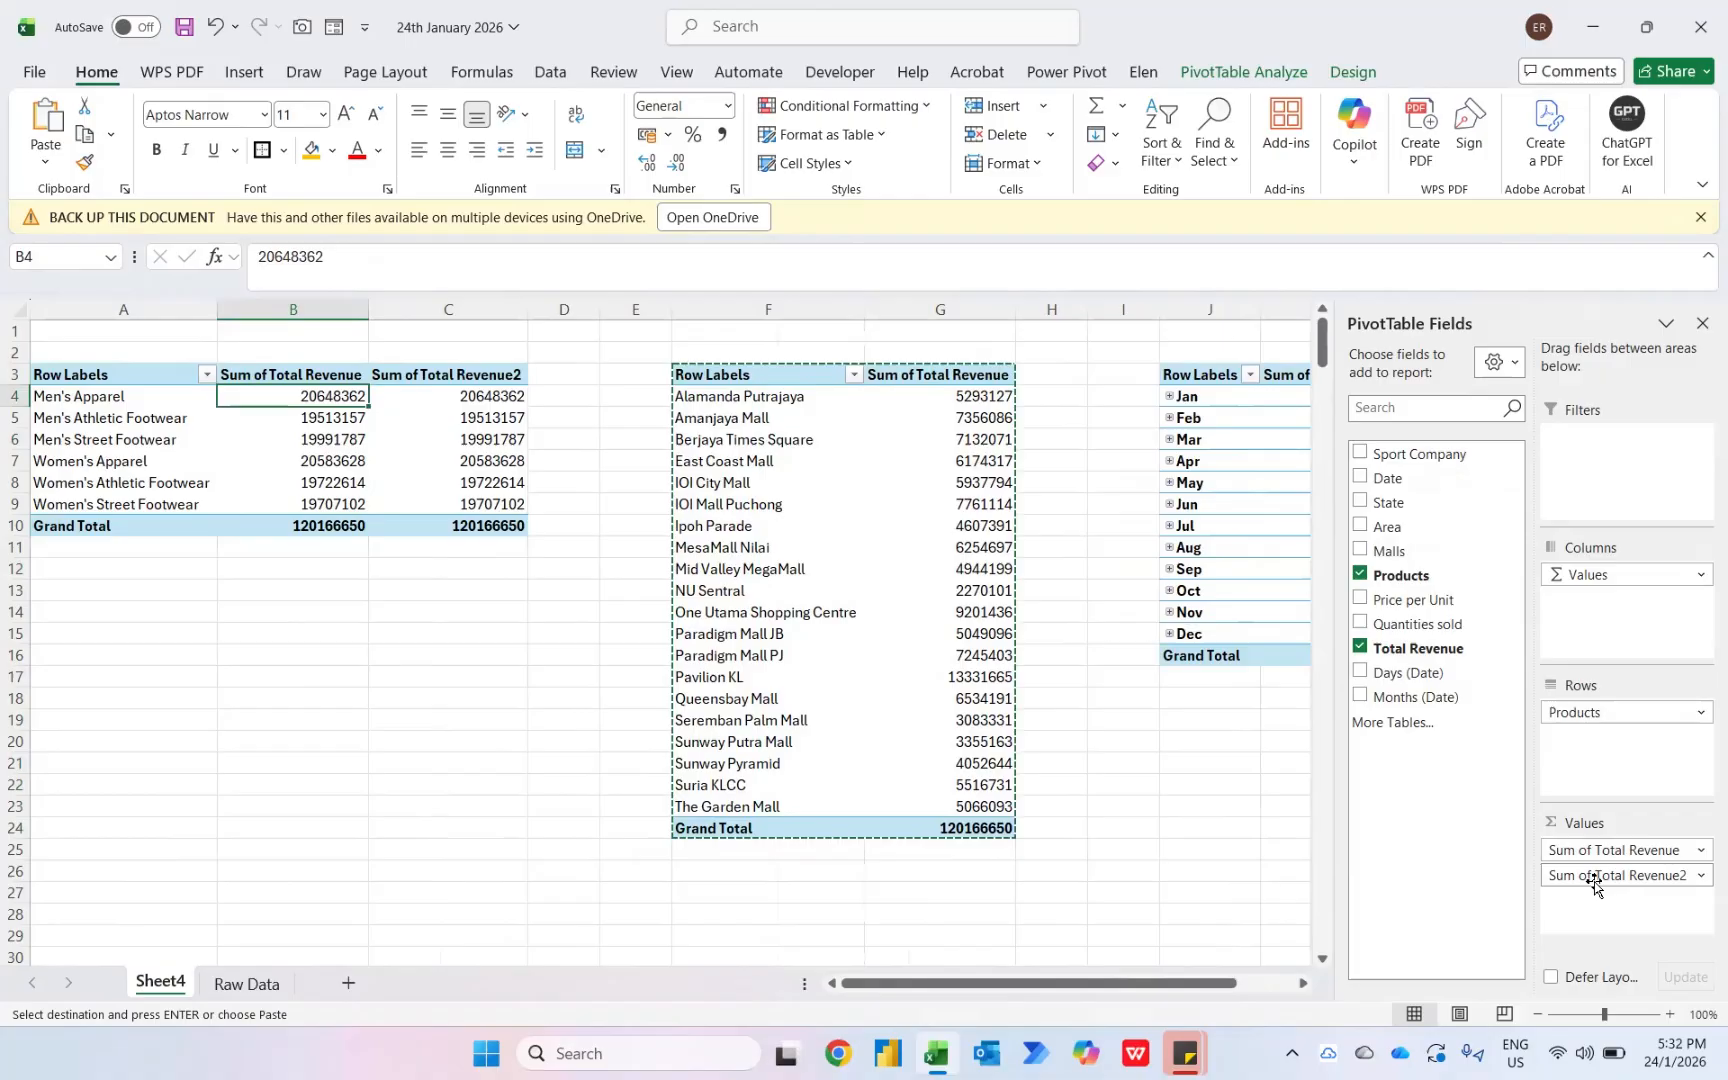
right_click(489, 400)
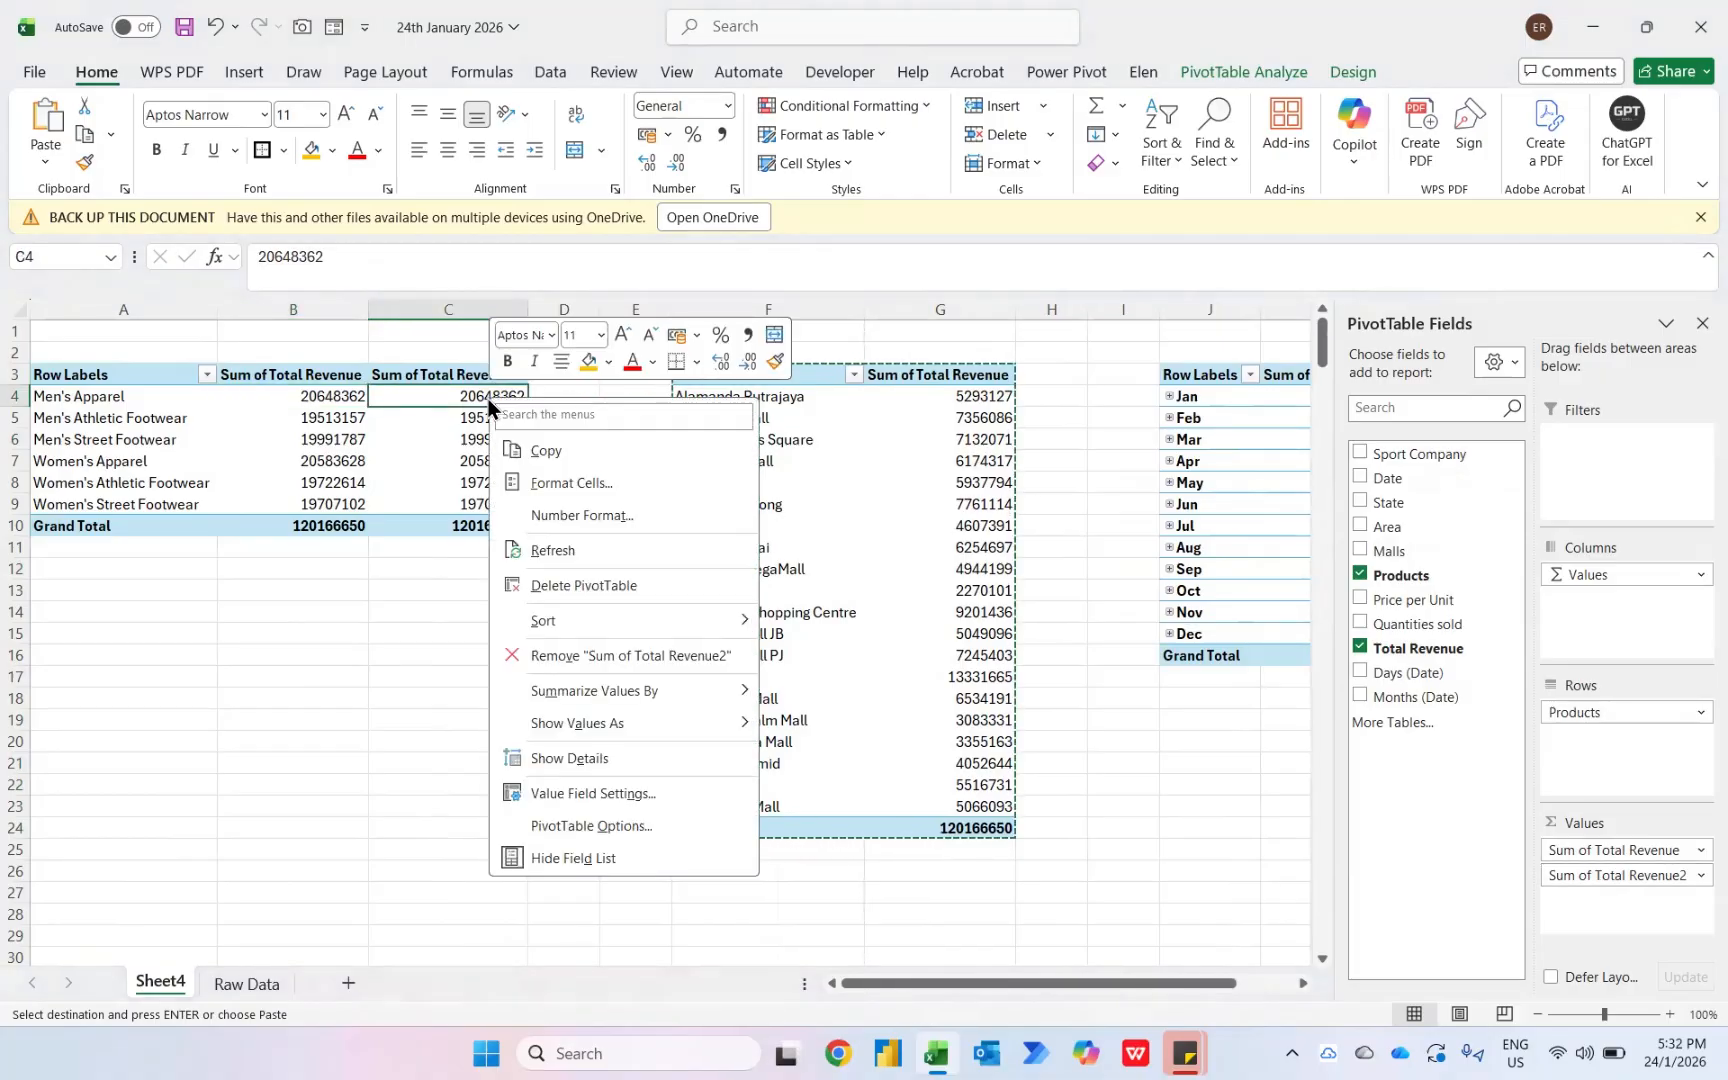
mouse_move(595, 725)
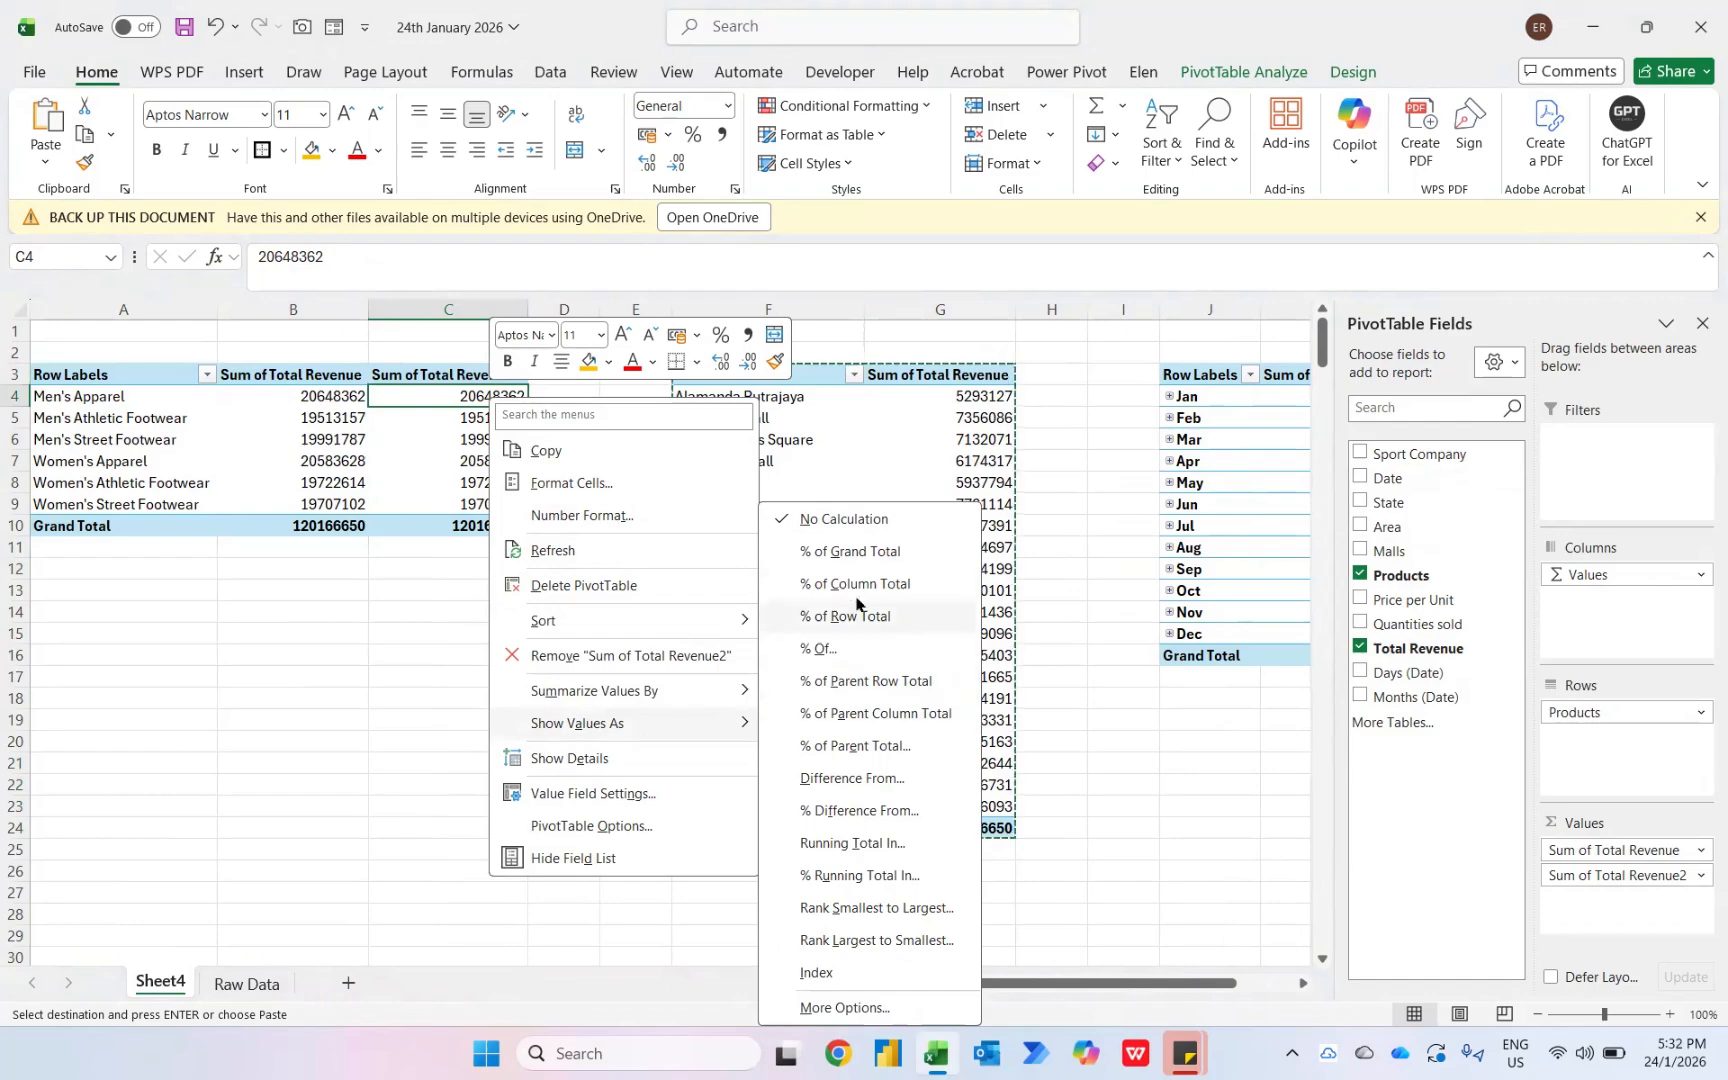
left_click(838, 552)
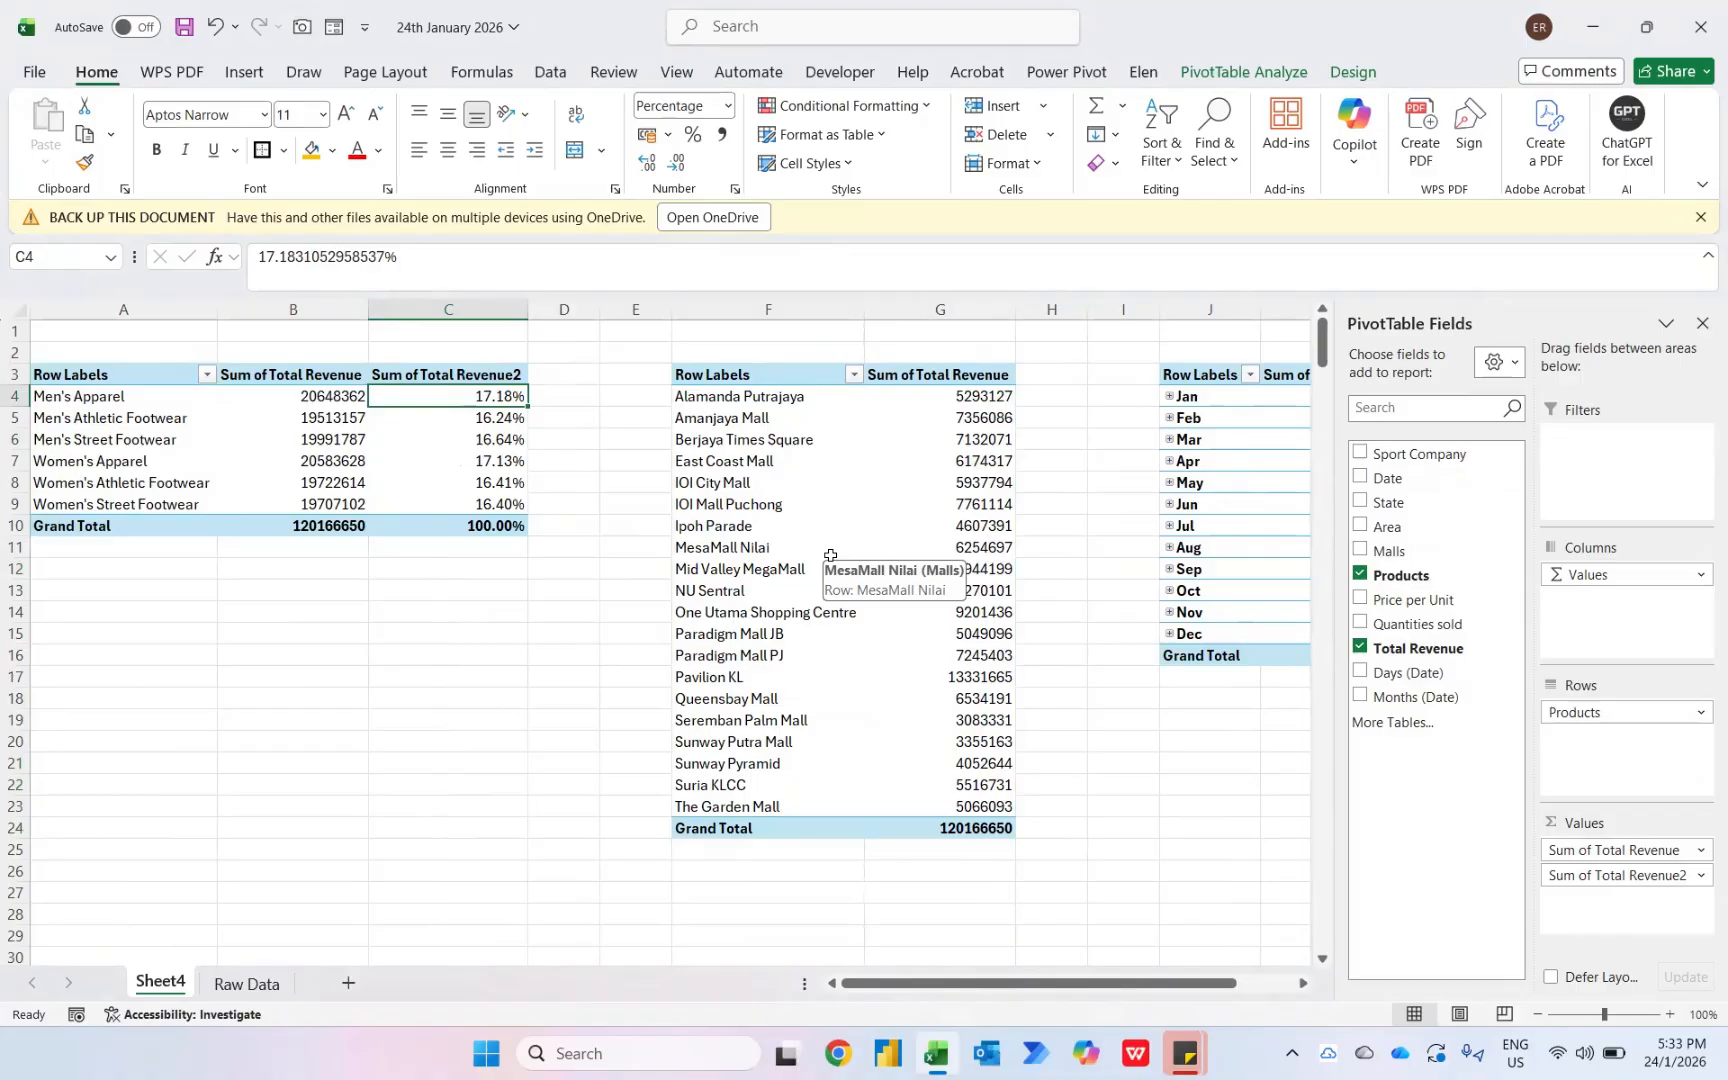
- Sort the product pivot table by revenue from largest to smallest
right_click(495, 397)
mouse_move(567, 618)
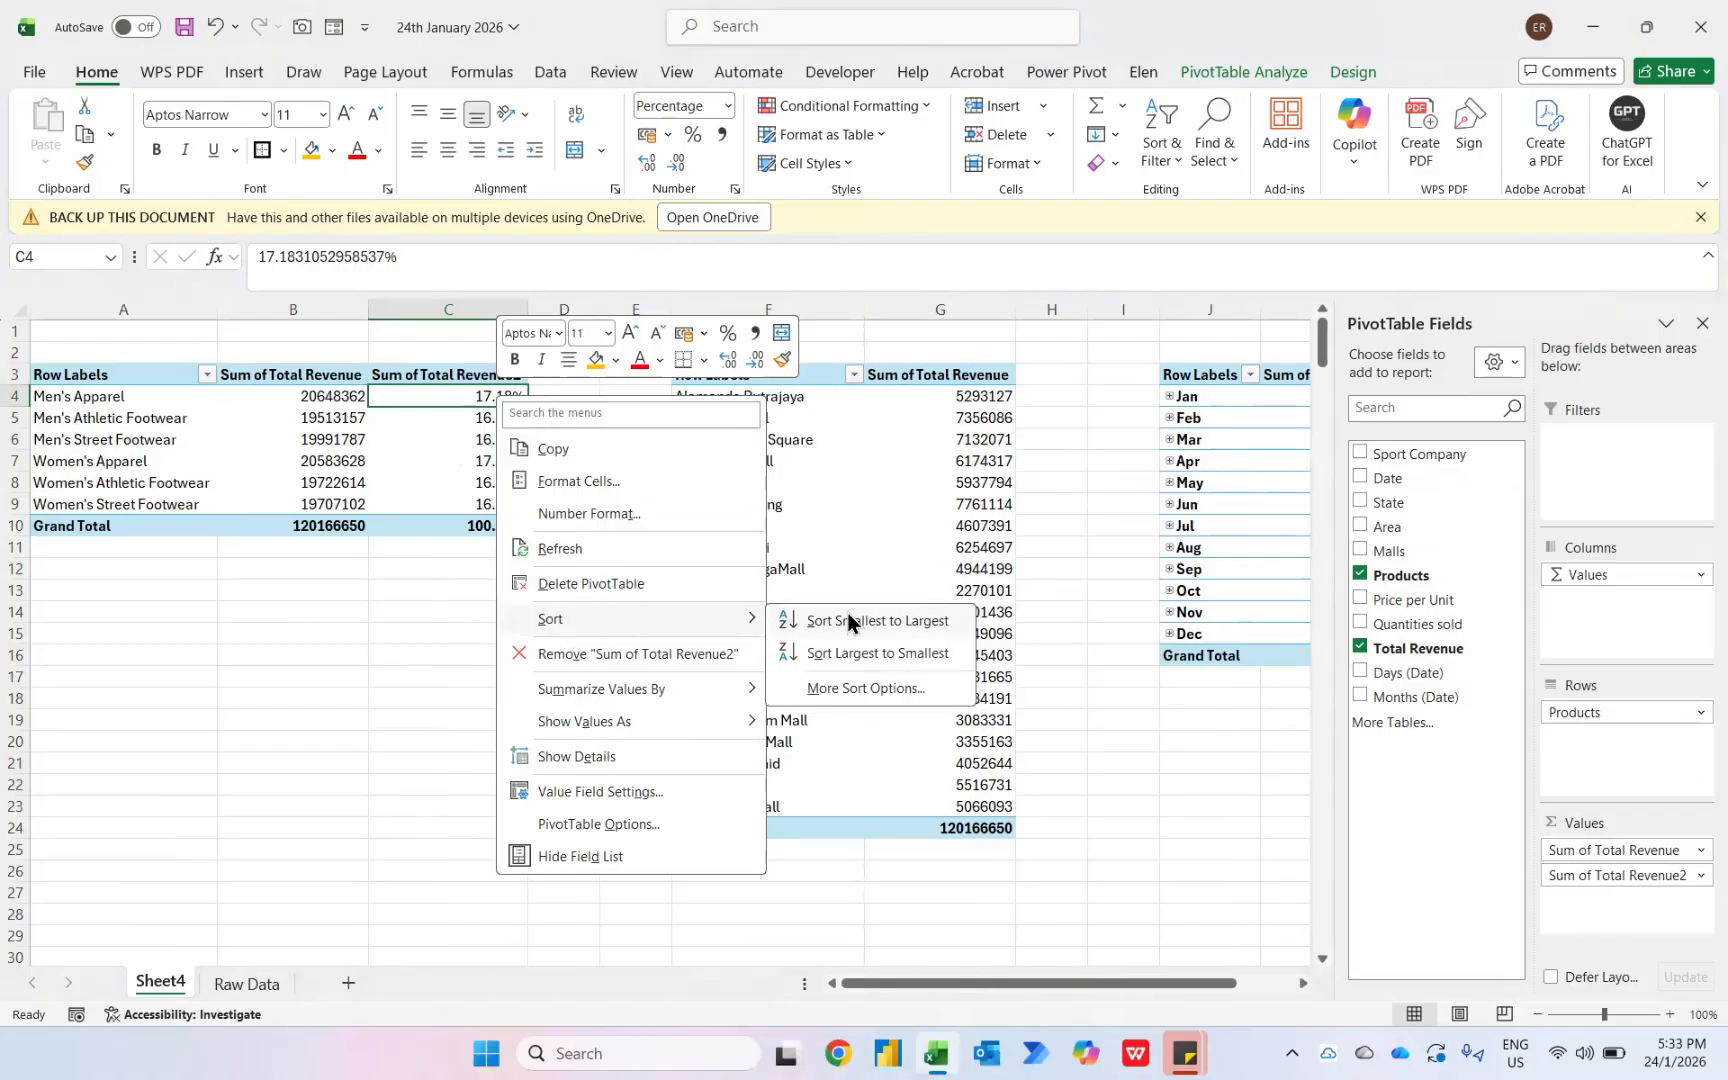
left_click(839, 660)
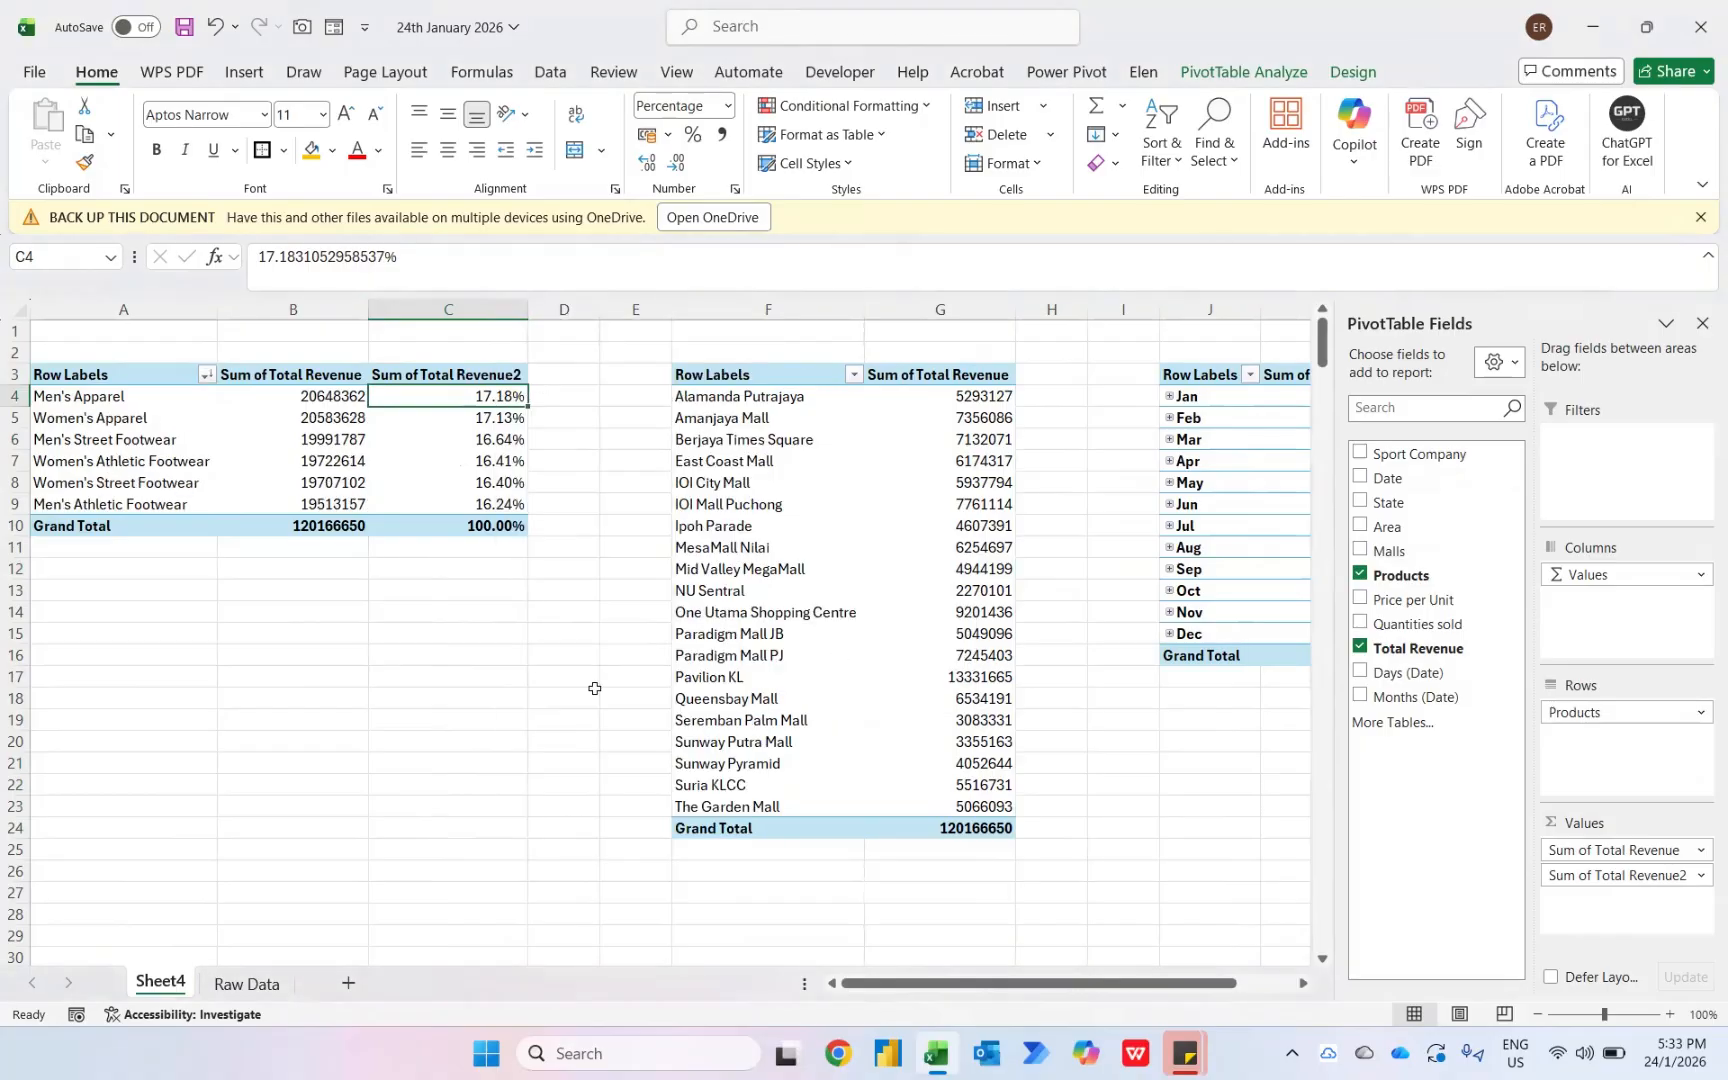
- Format the product pivot's Sum of Total Revenue as Number with 0 decimal places and a 1000 separator
key("Left")
key("Left")
key("Down")
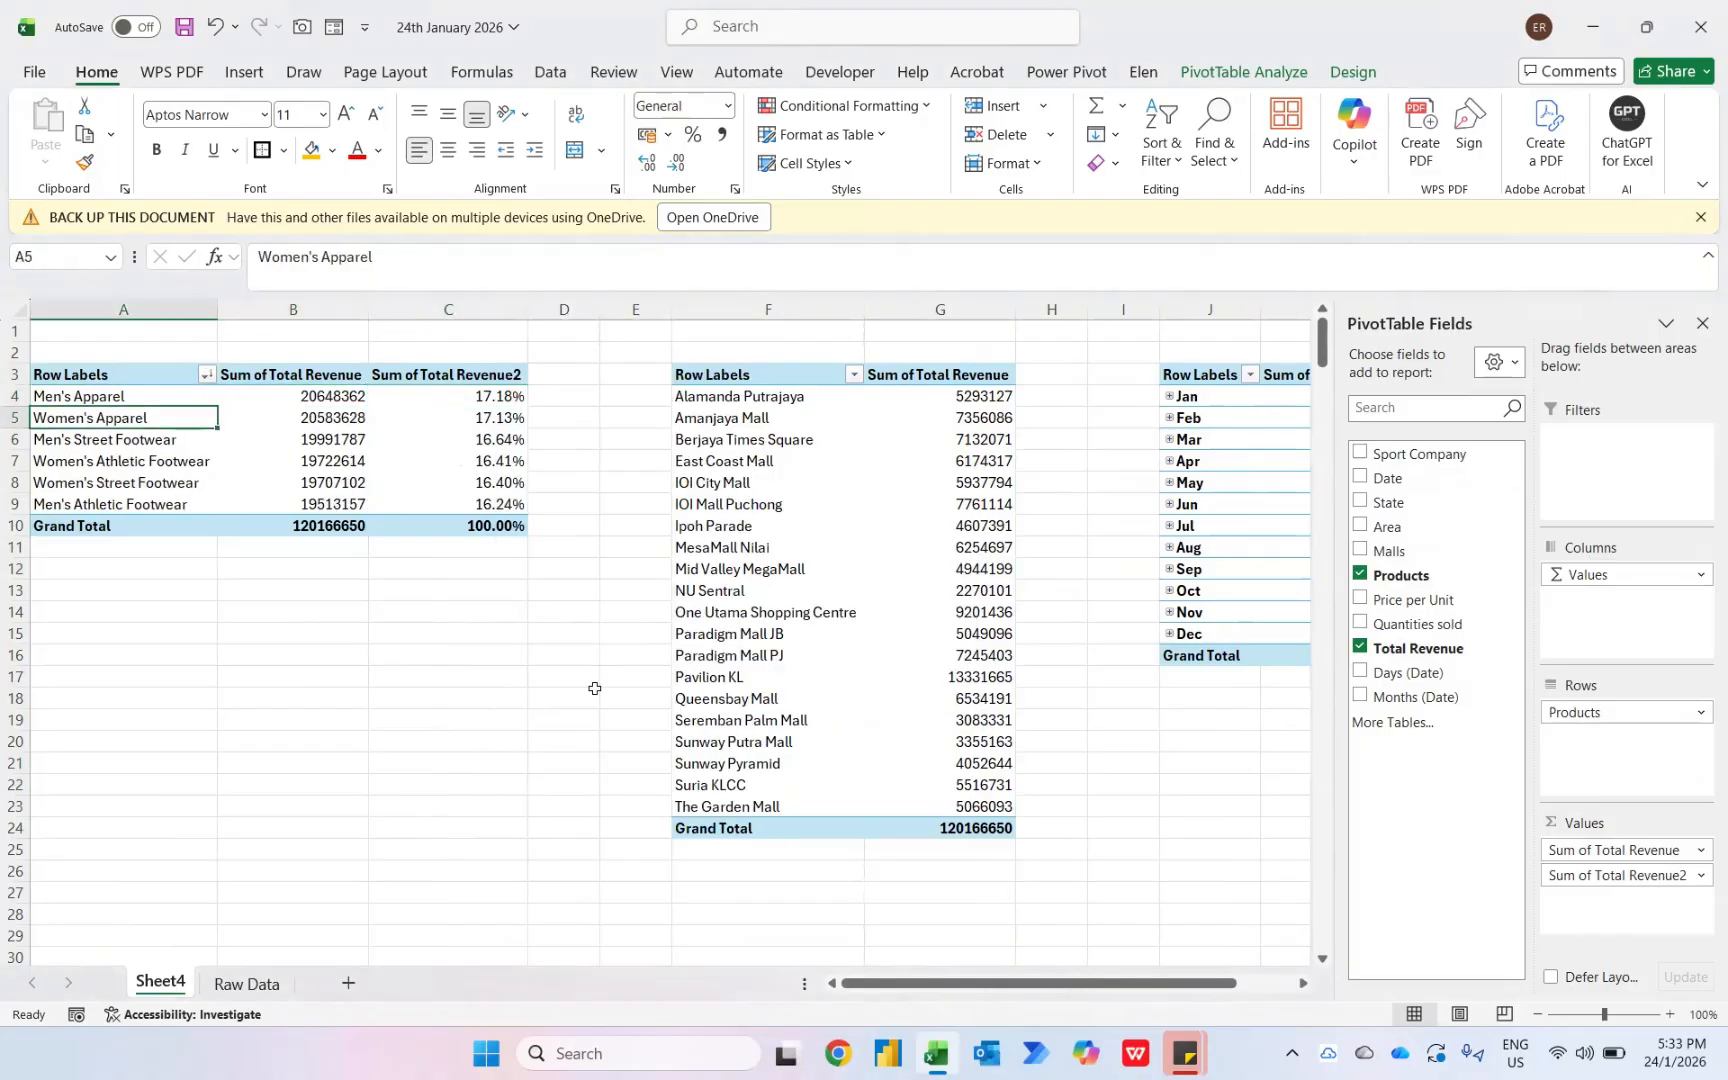
key("Right")
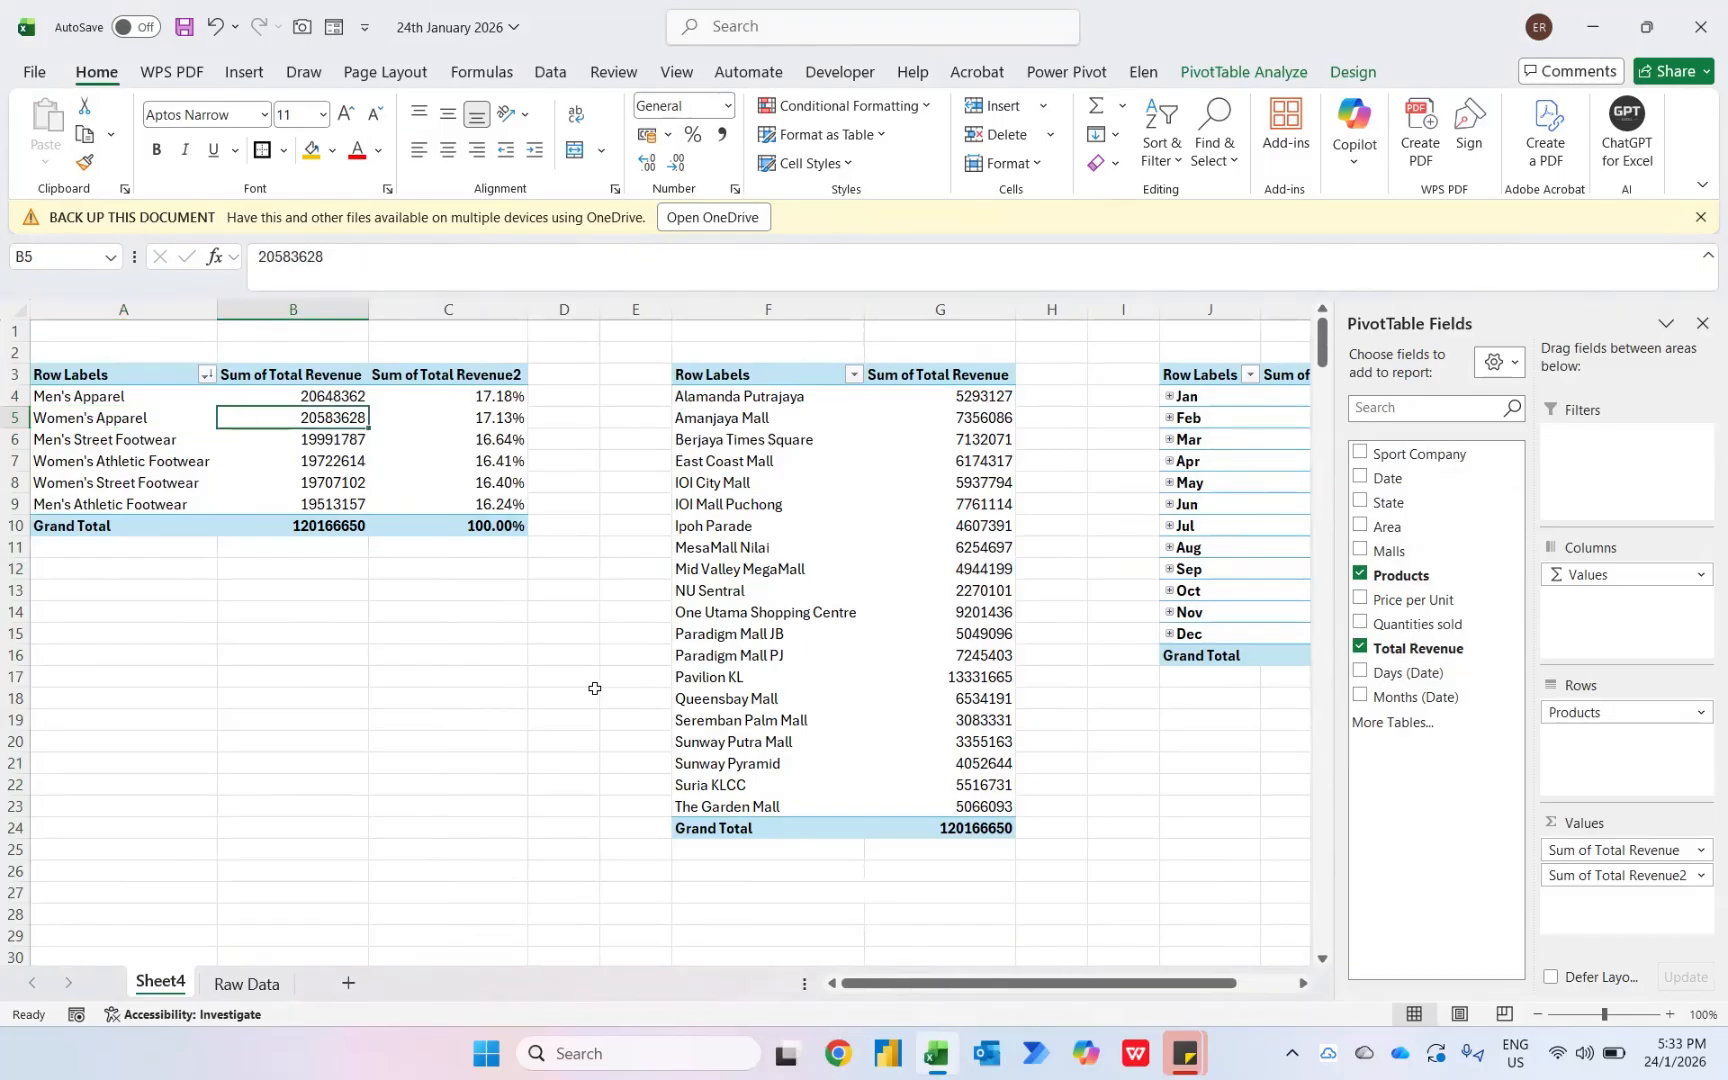
right_click(340, 395)
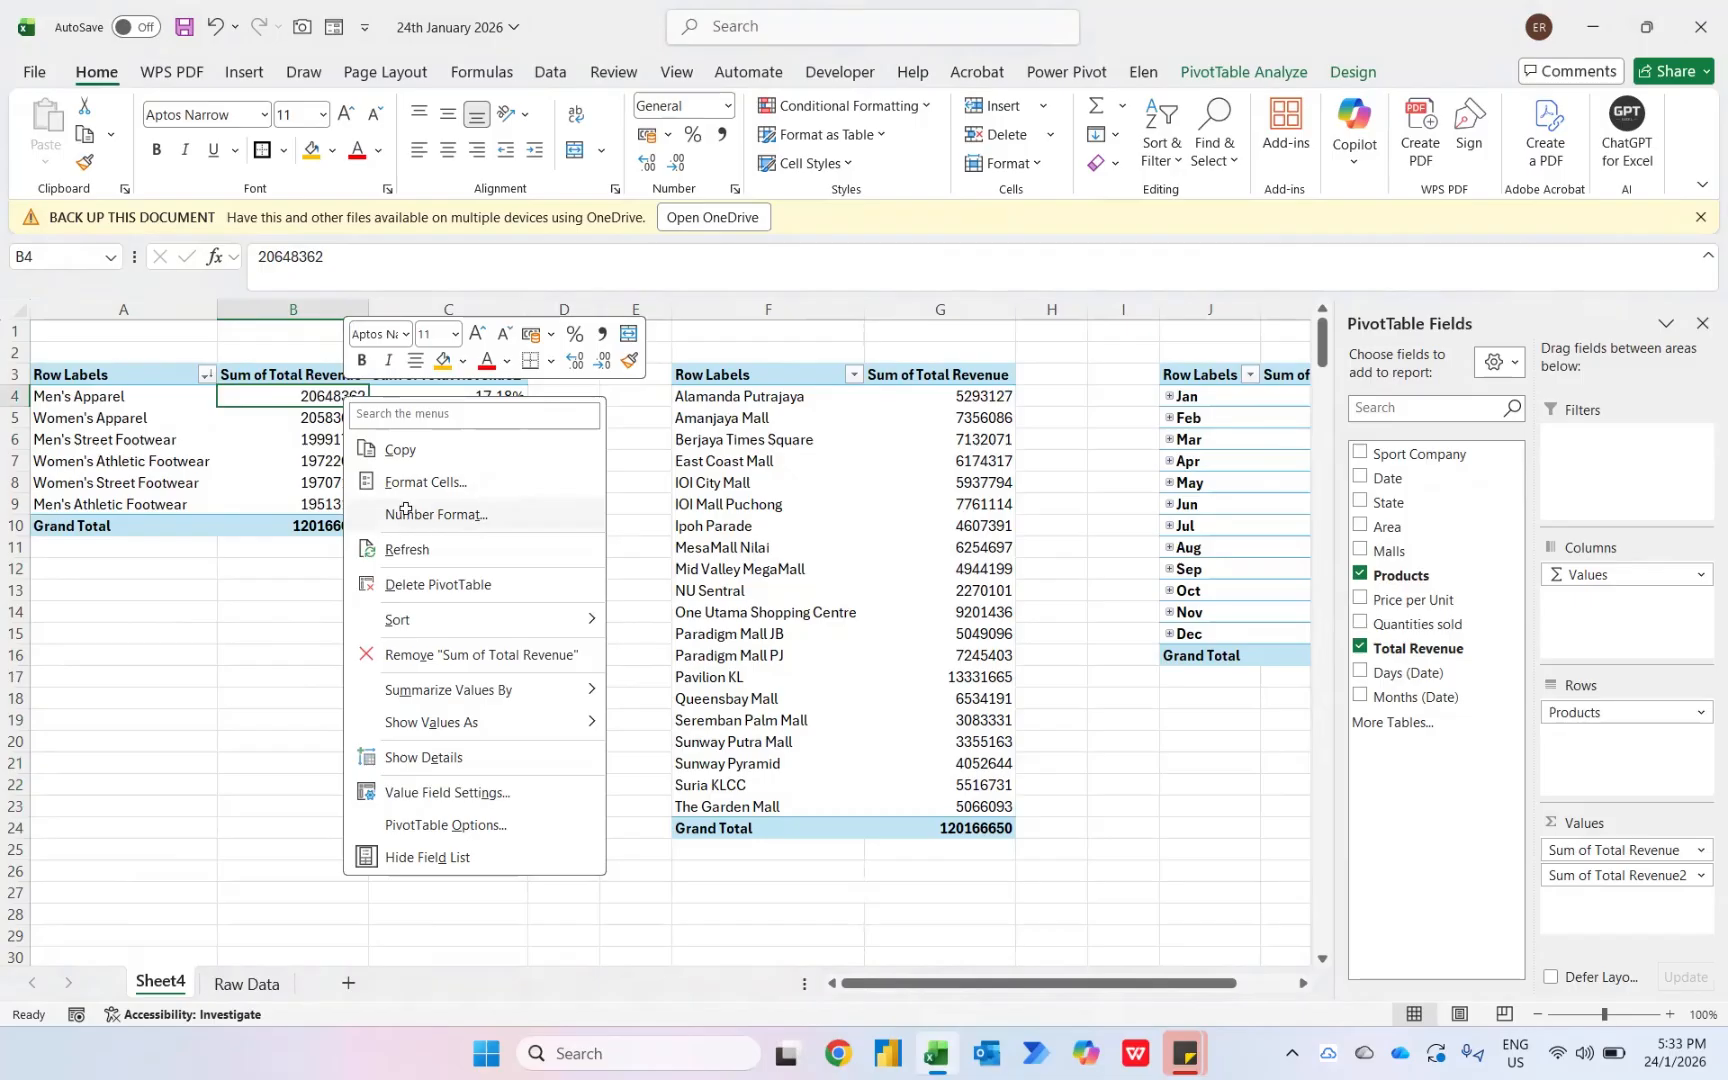
left_click(405, 512)
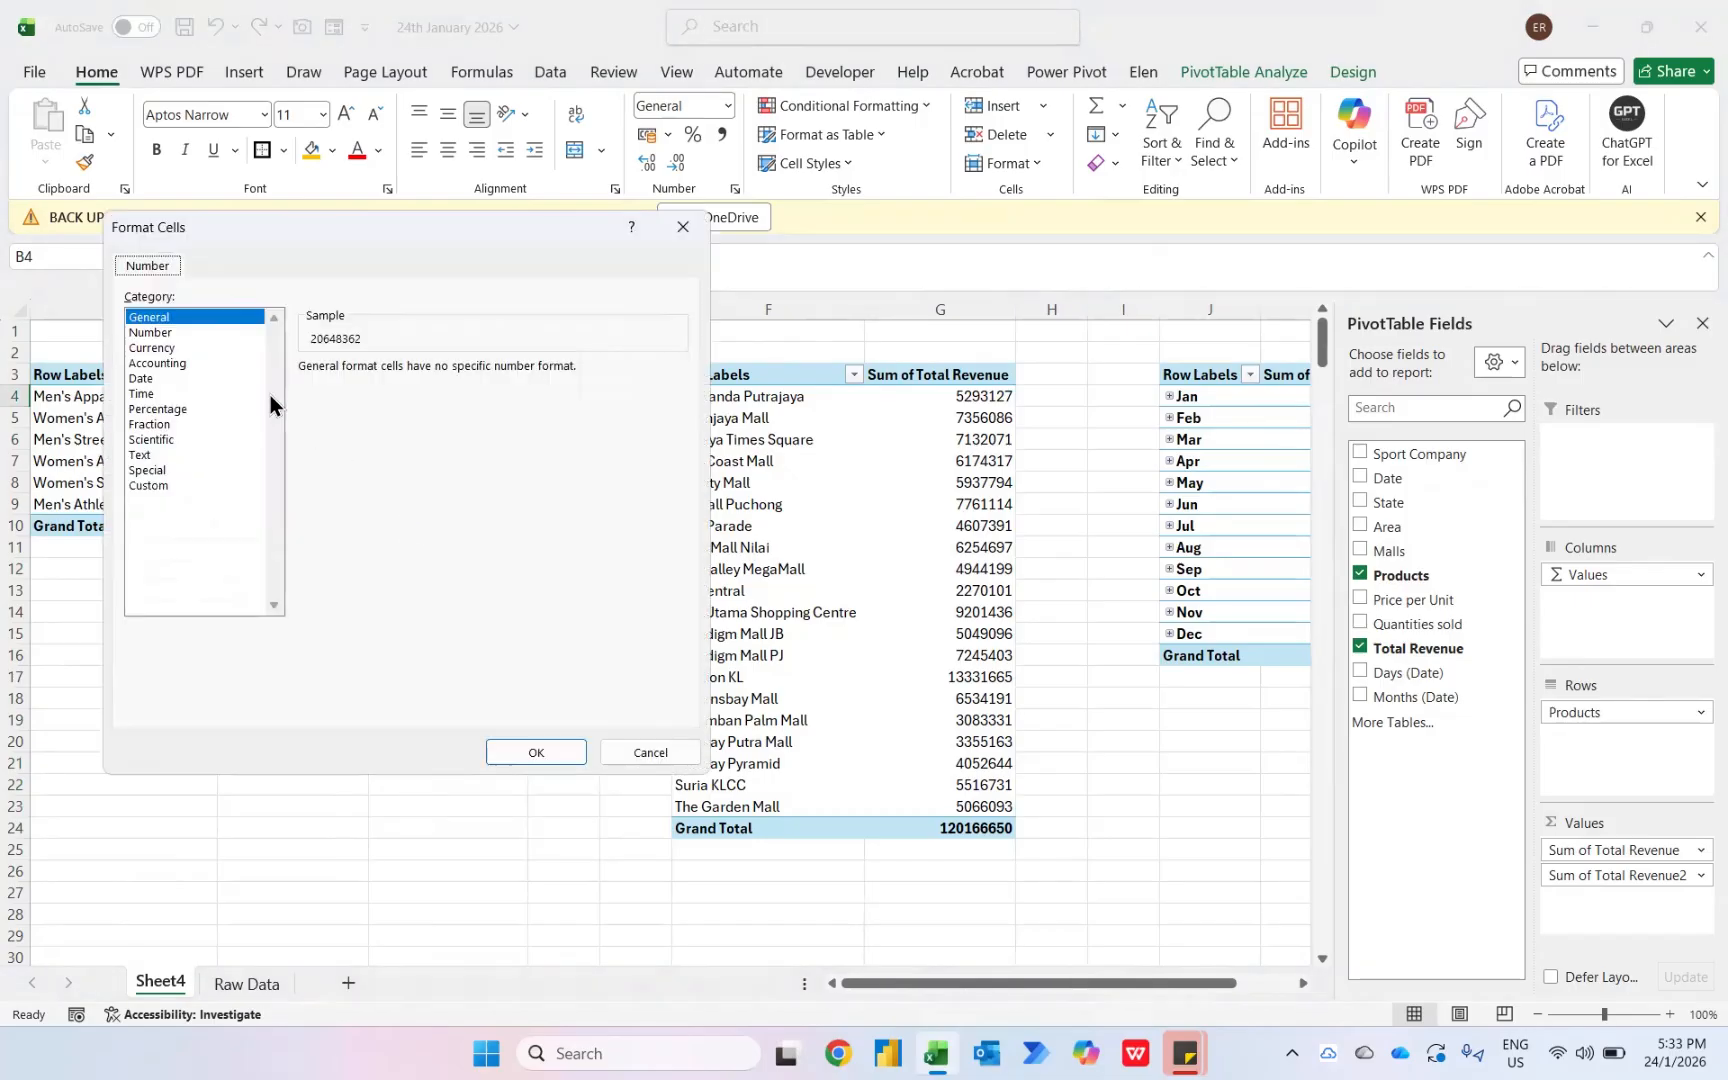
left_click(156, 334)
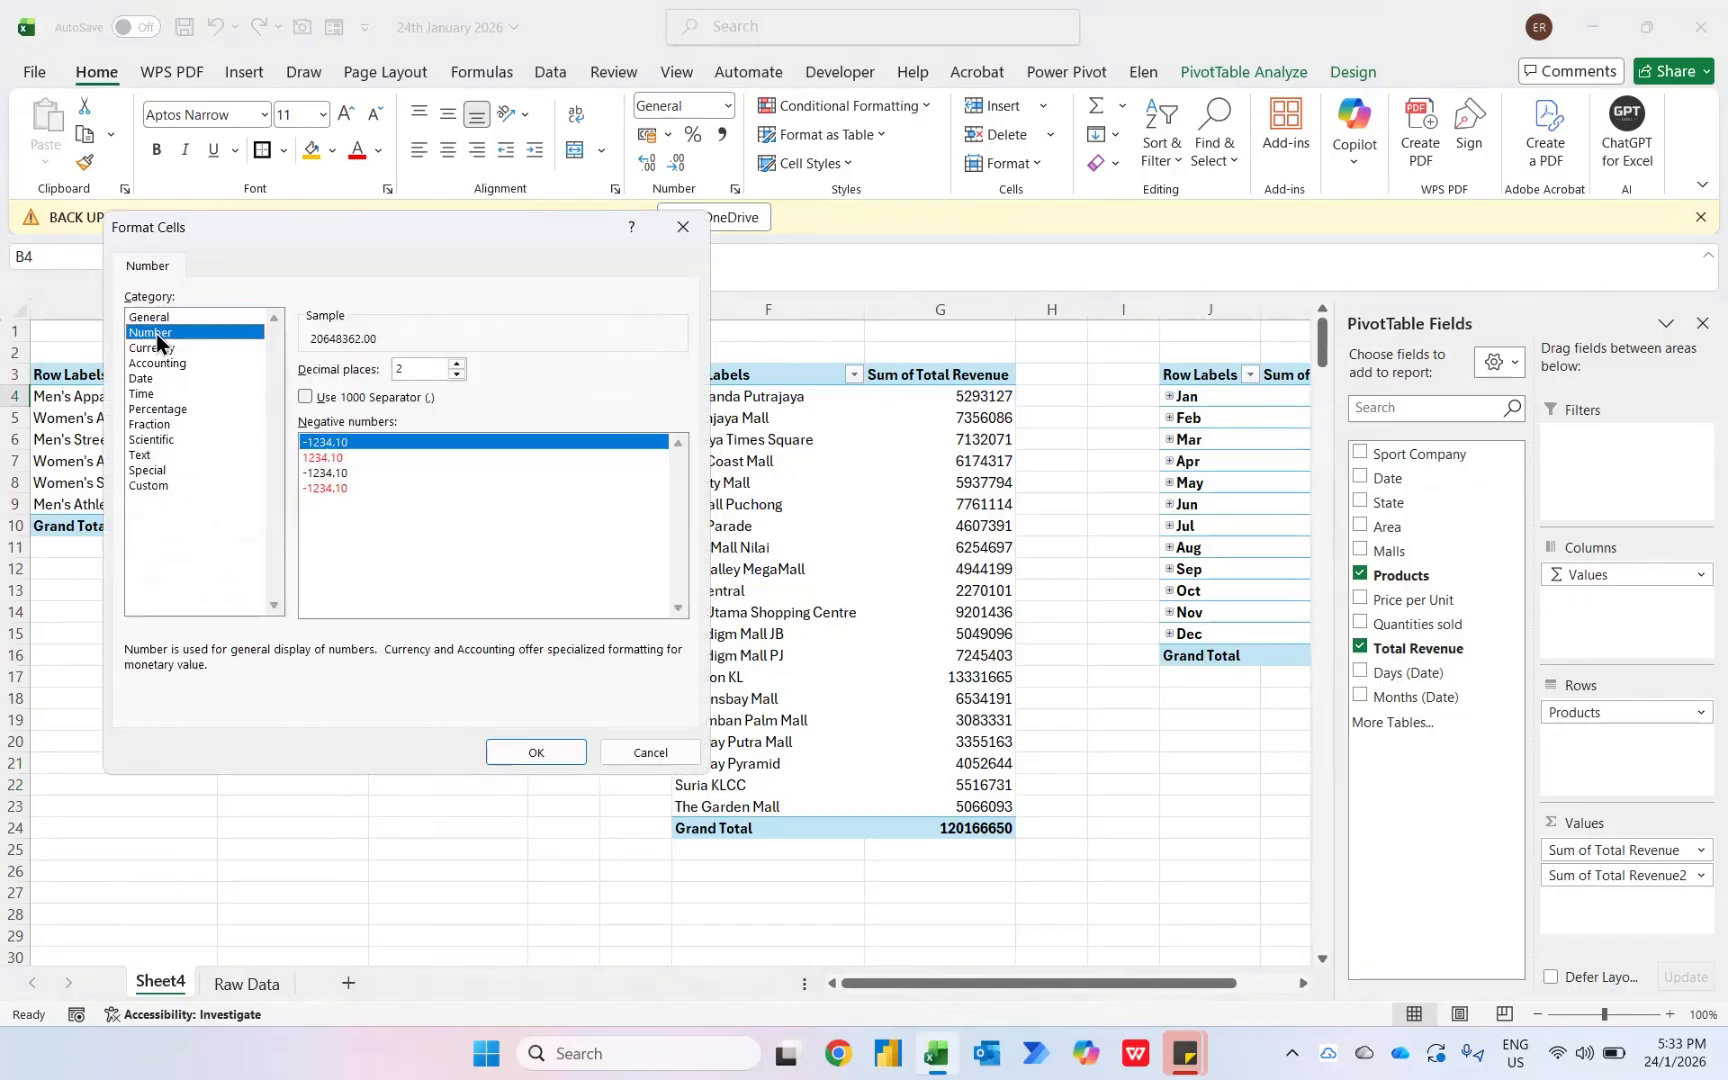
double_click(456, 374)
left_click(342, 400)
left_click(536, 753)
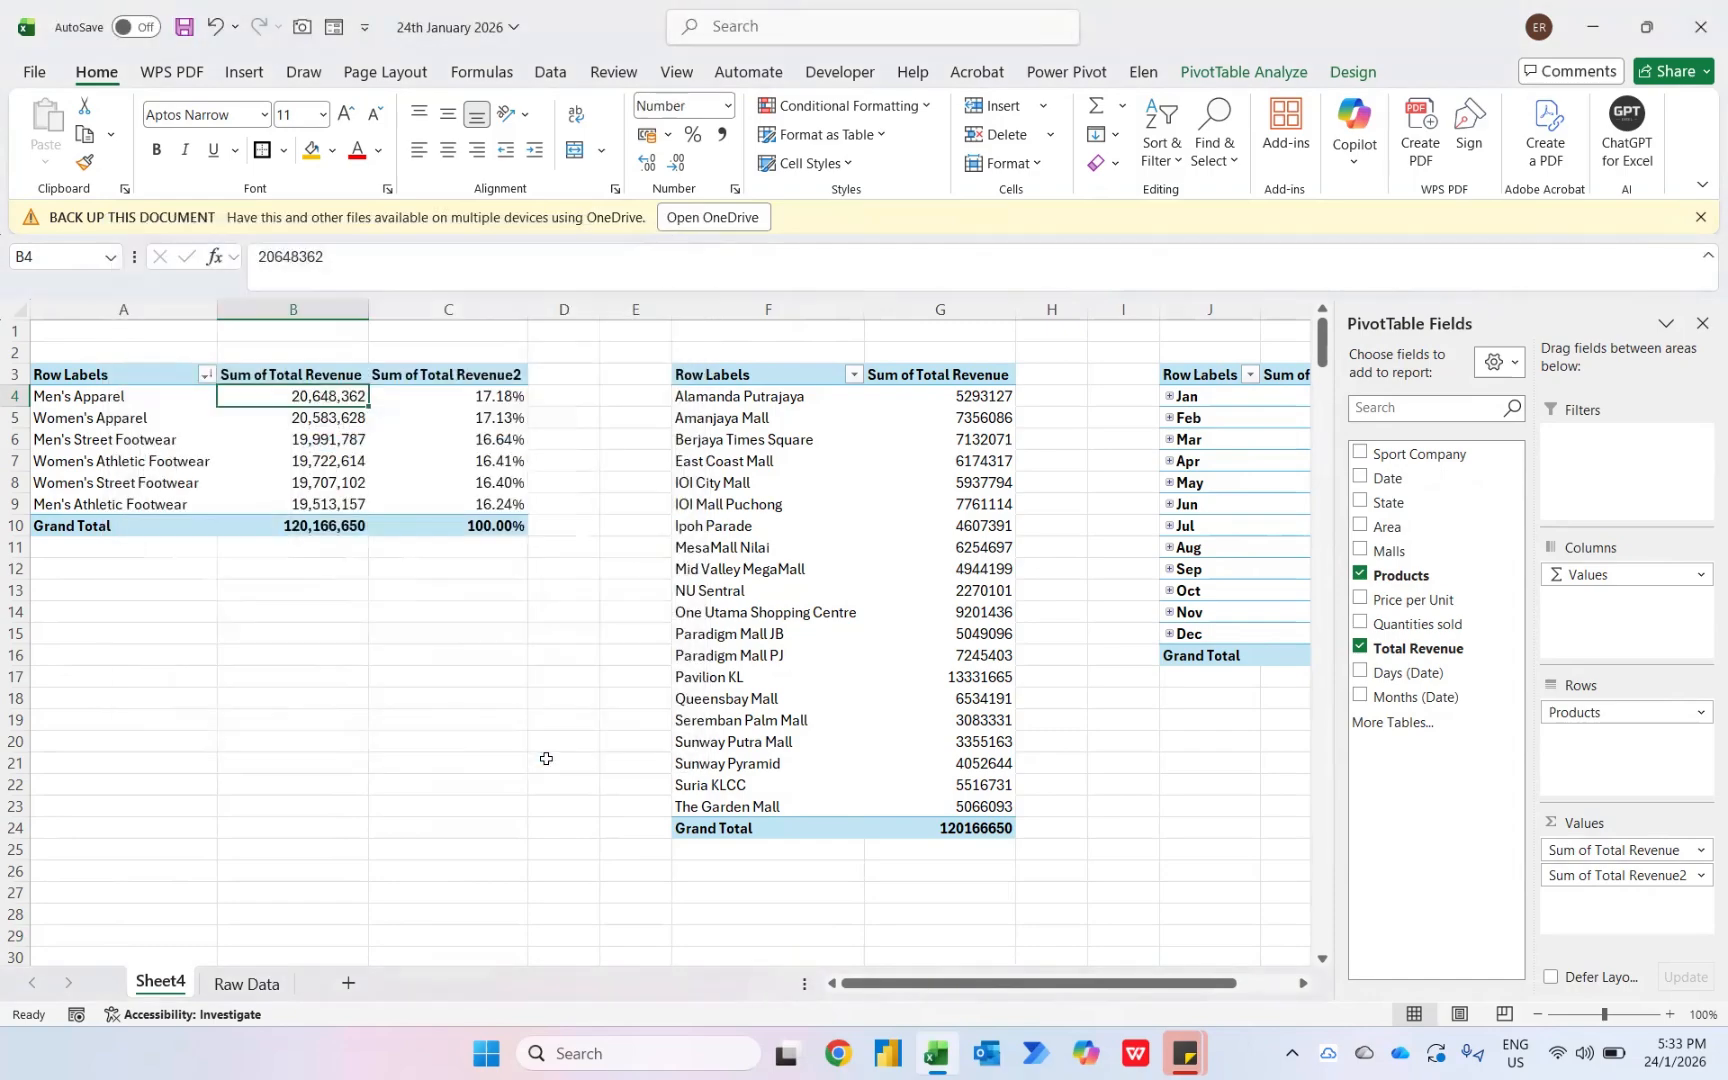
- Add Total Revenue a second time to the values of the mall pivot table
key("Left")
key("Right")
left_click(966, 400)
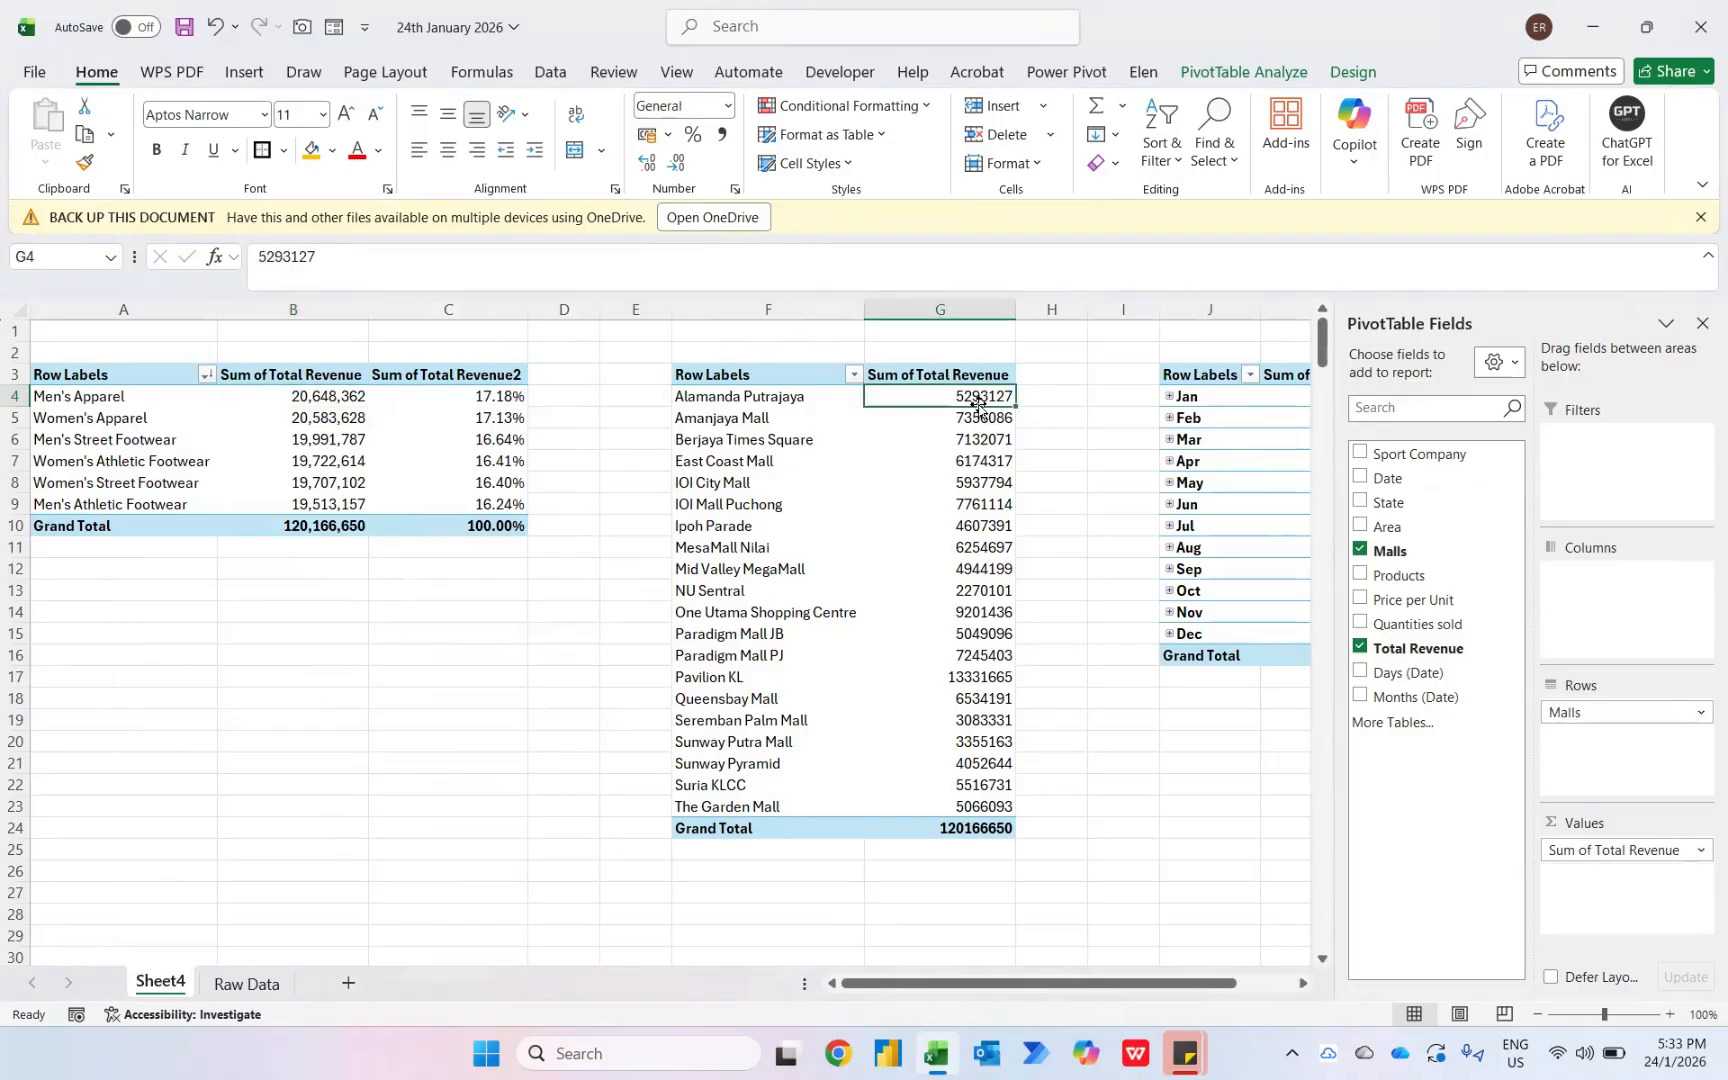
left_click_drag(1437, 655, 1601, 887)
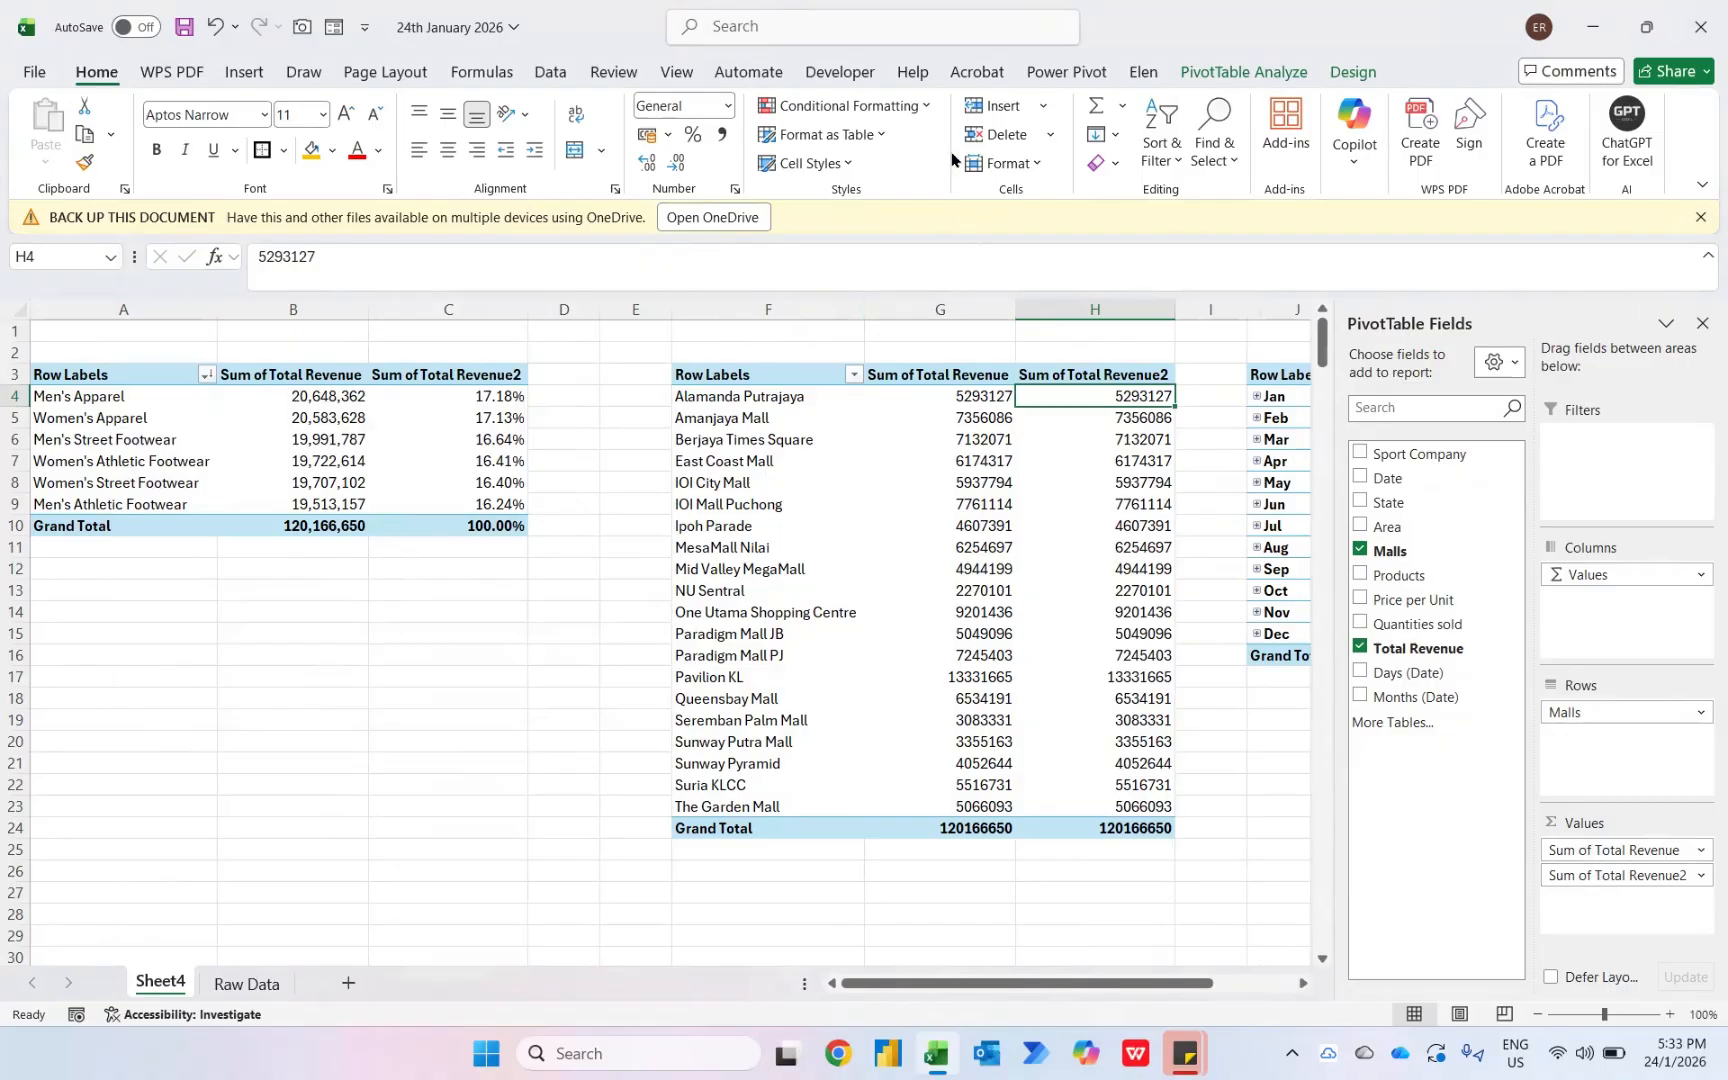
- Apply a dark blue solid-fill data bar rule, bar only, to all Sum of Total Revenue2 values for Malls
left_click(916, 108)
mouse_move(866, 254)
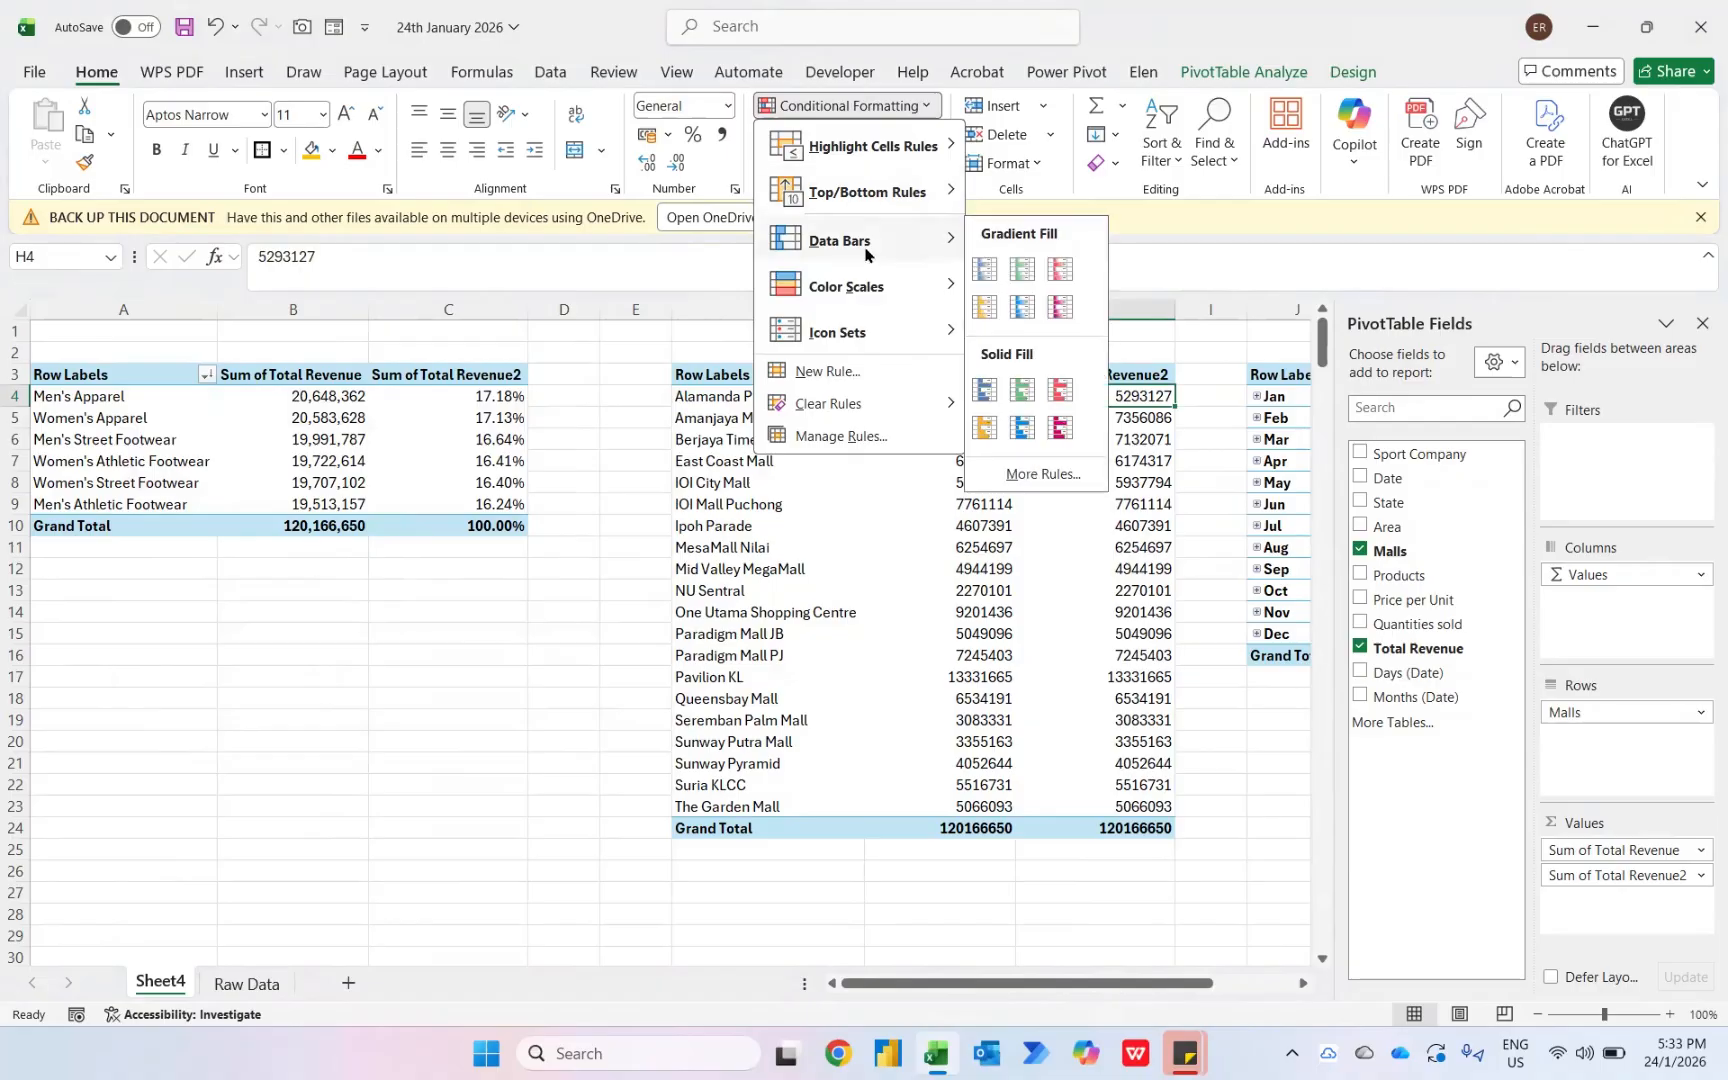
left_click(1038, 476)
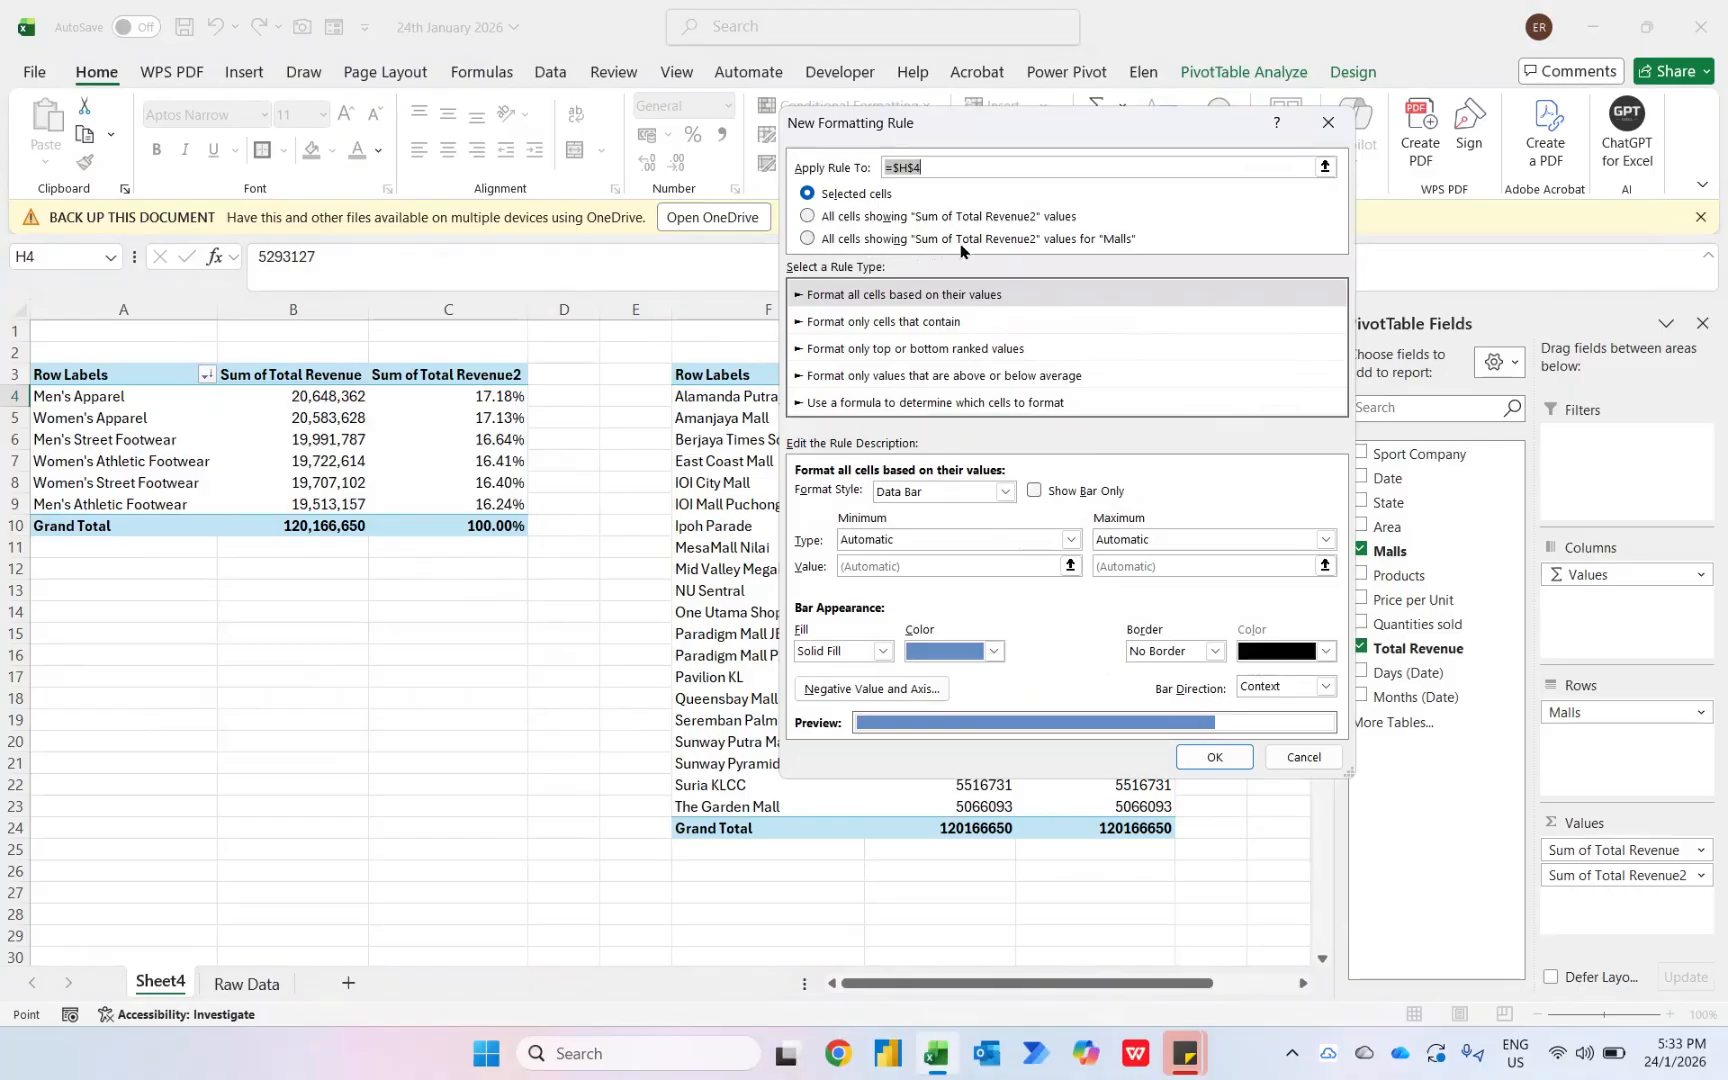
left_click(1110, 246)
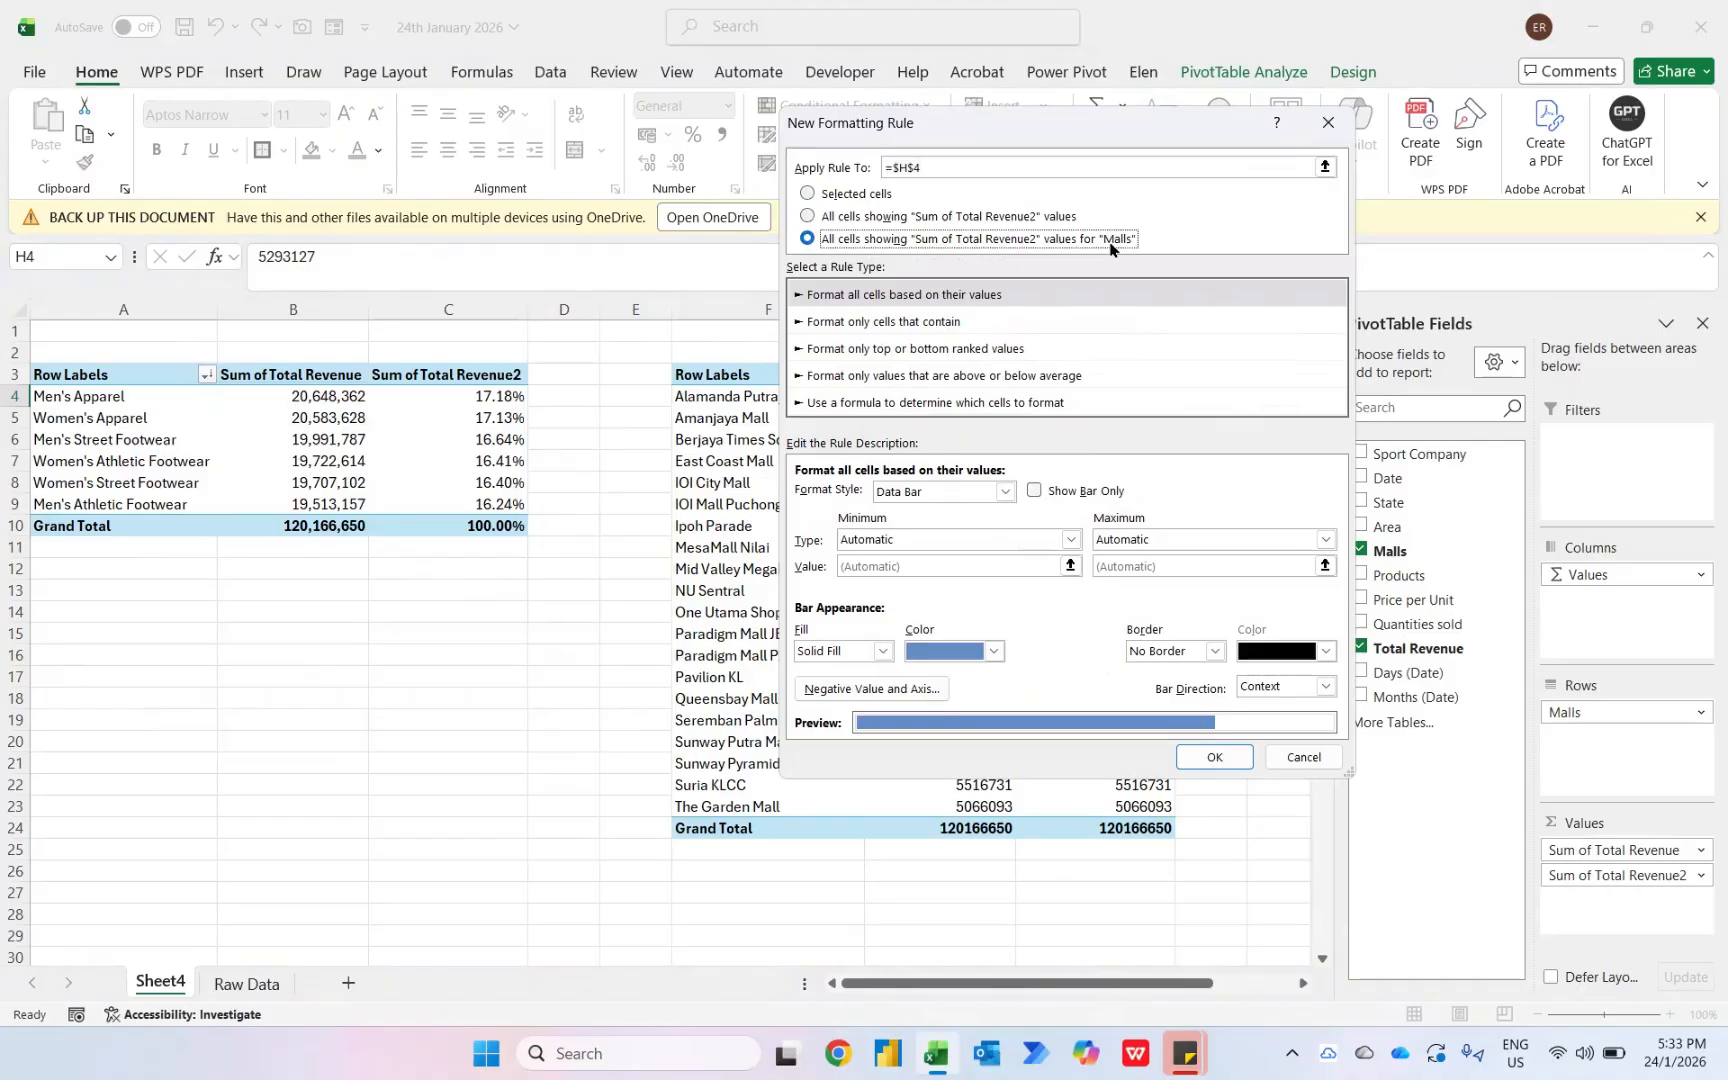
left_click(1040, 490)
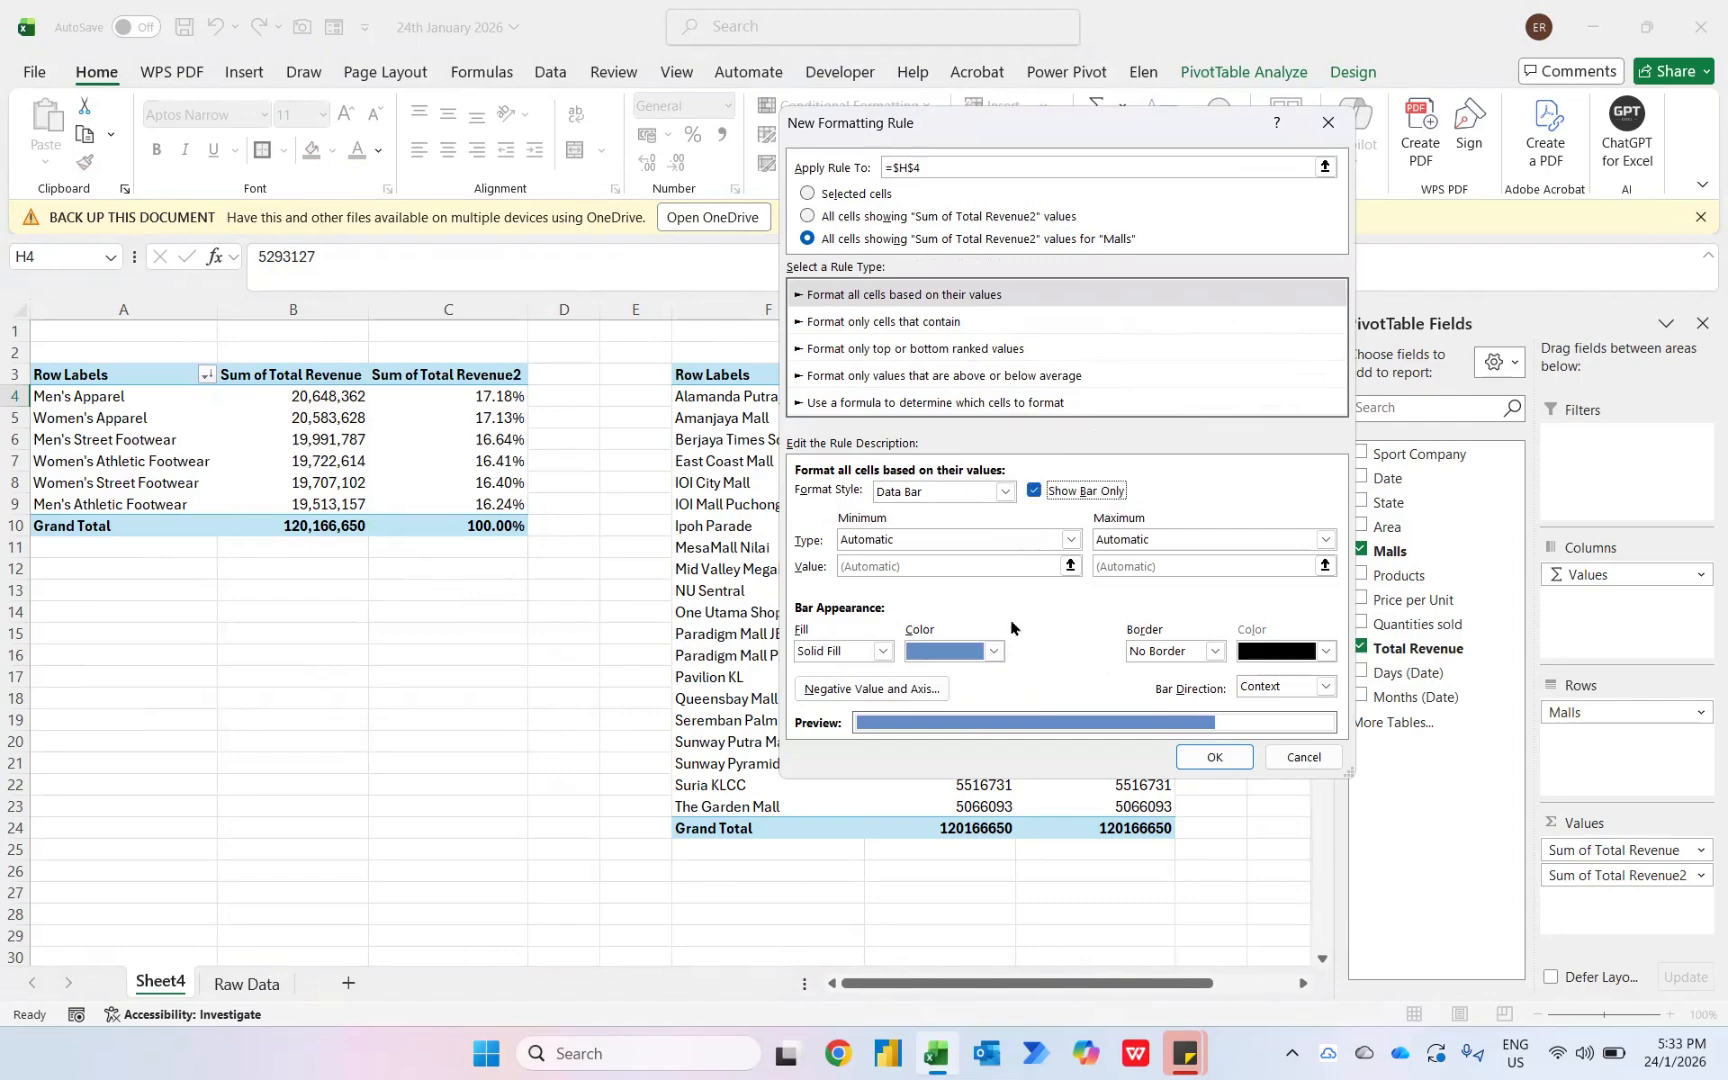
left_click(997, 651)
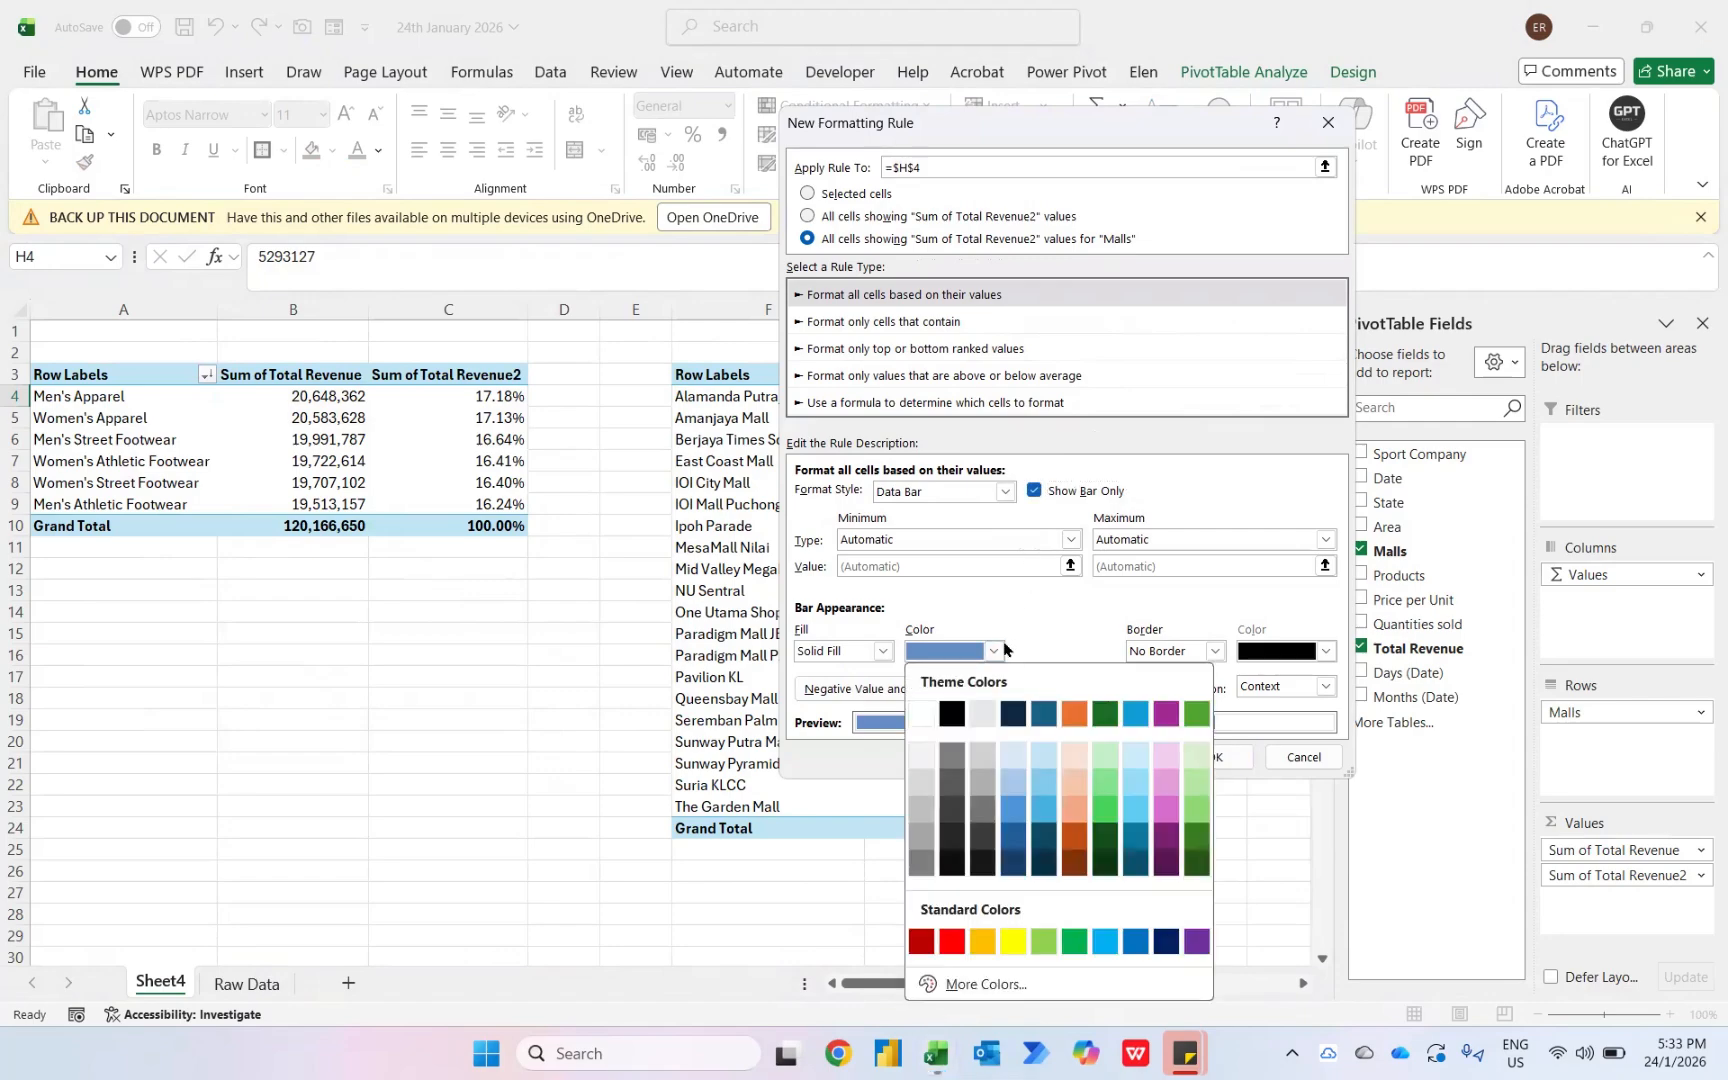
left_click(1166, 941)
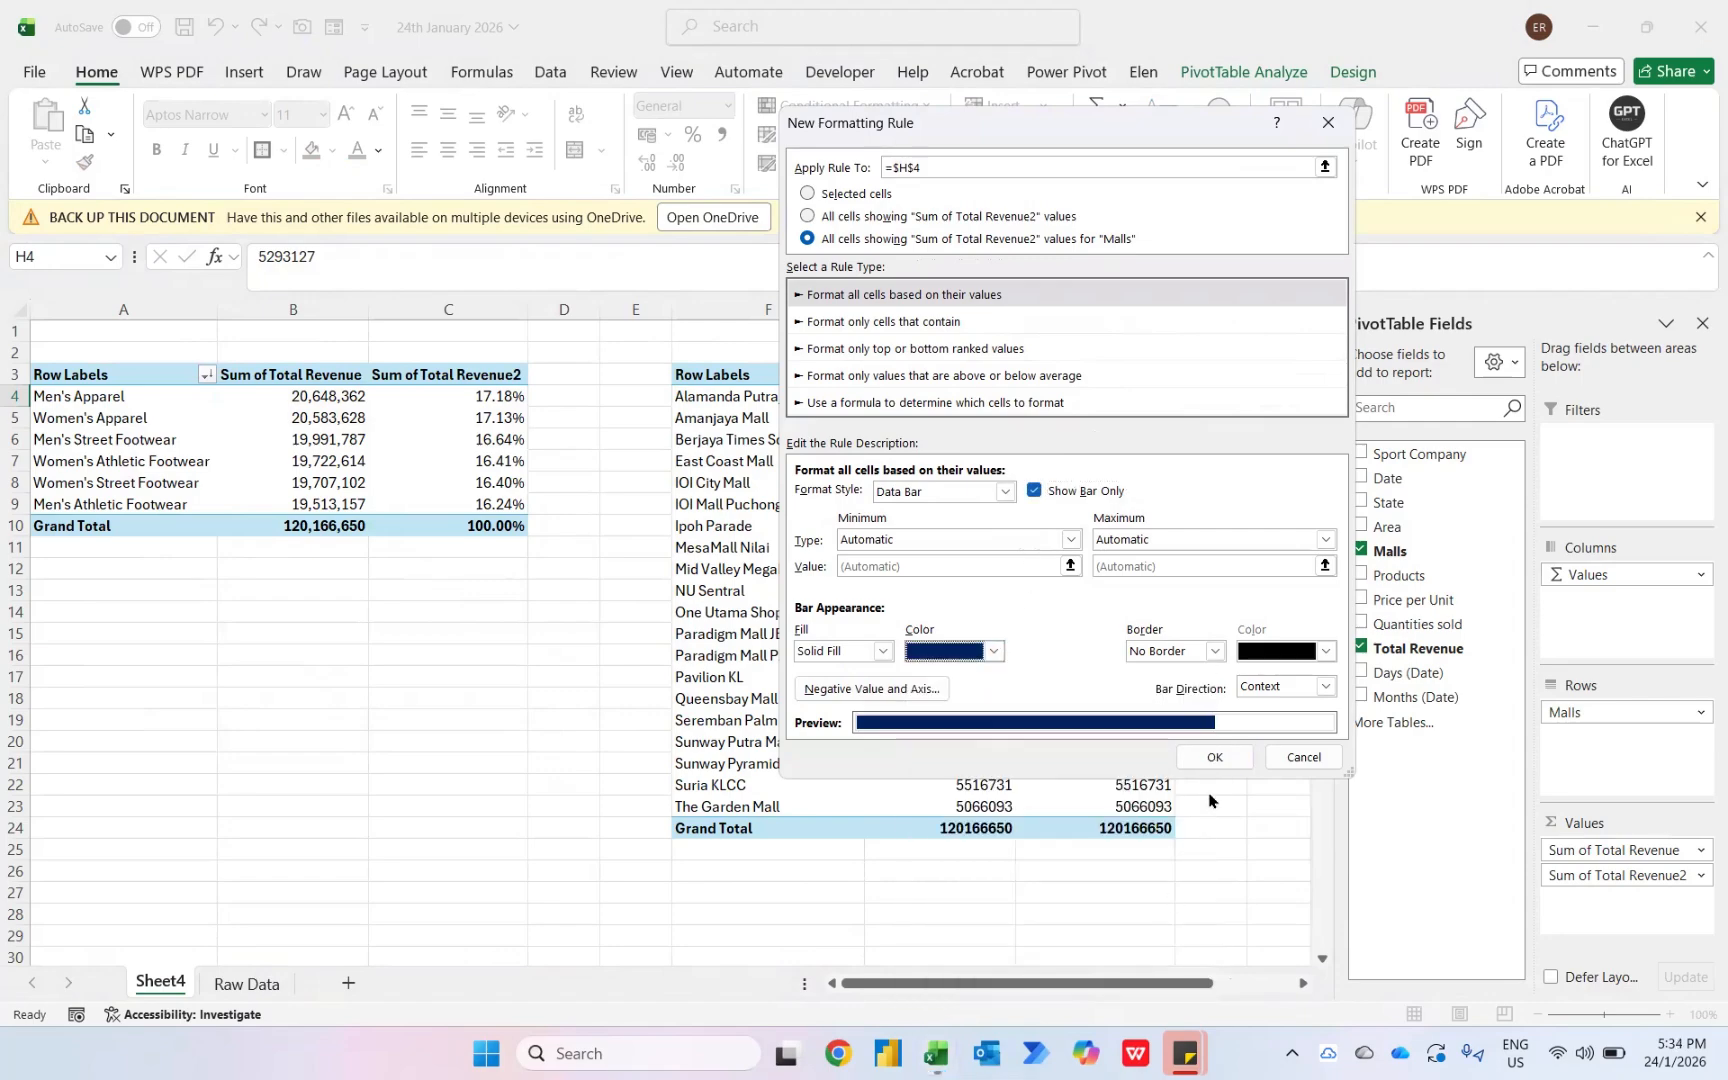
left_click(1222, 756)
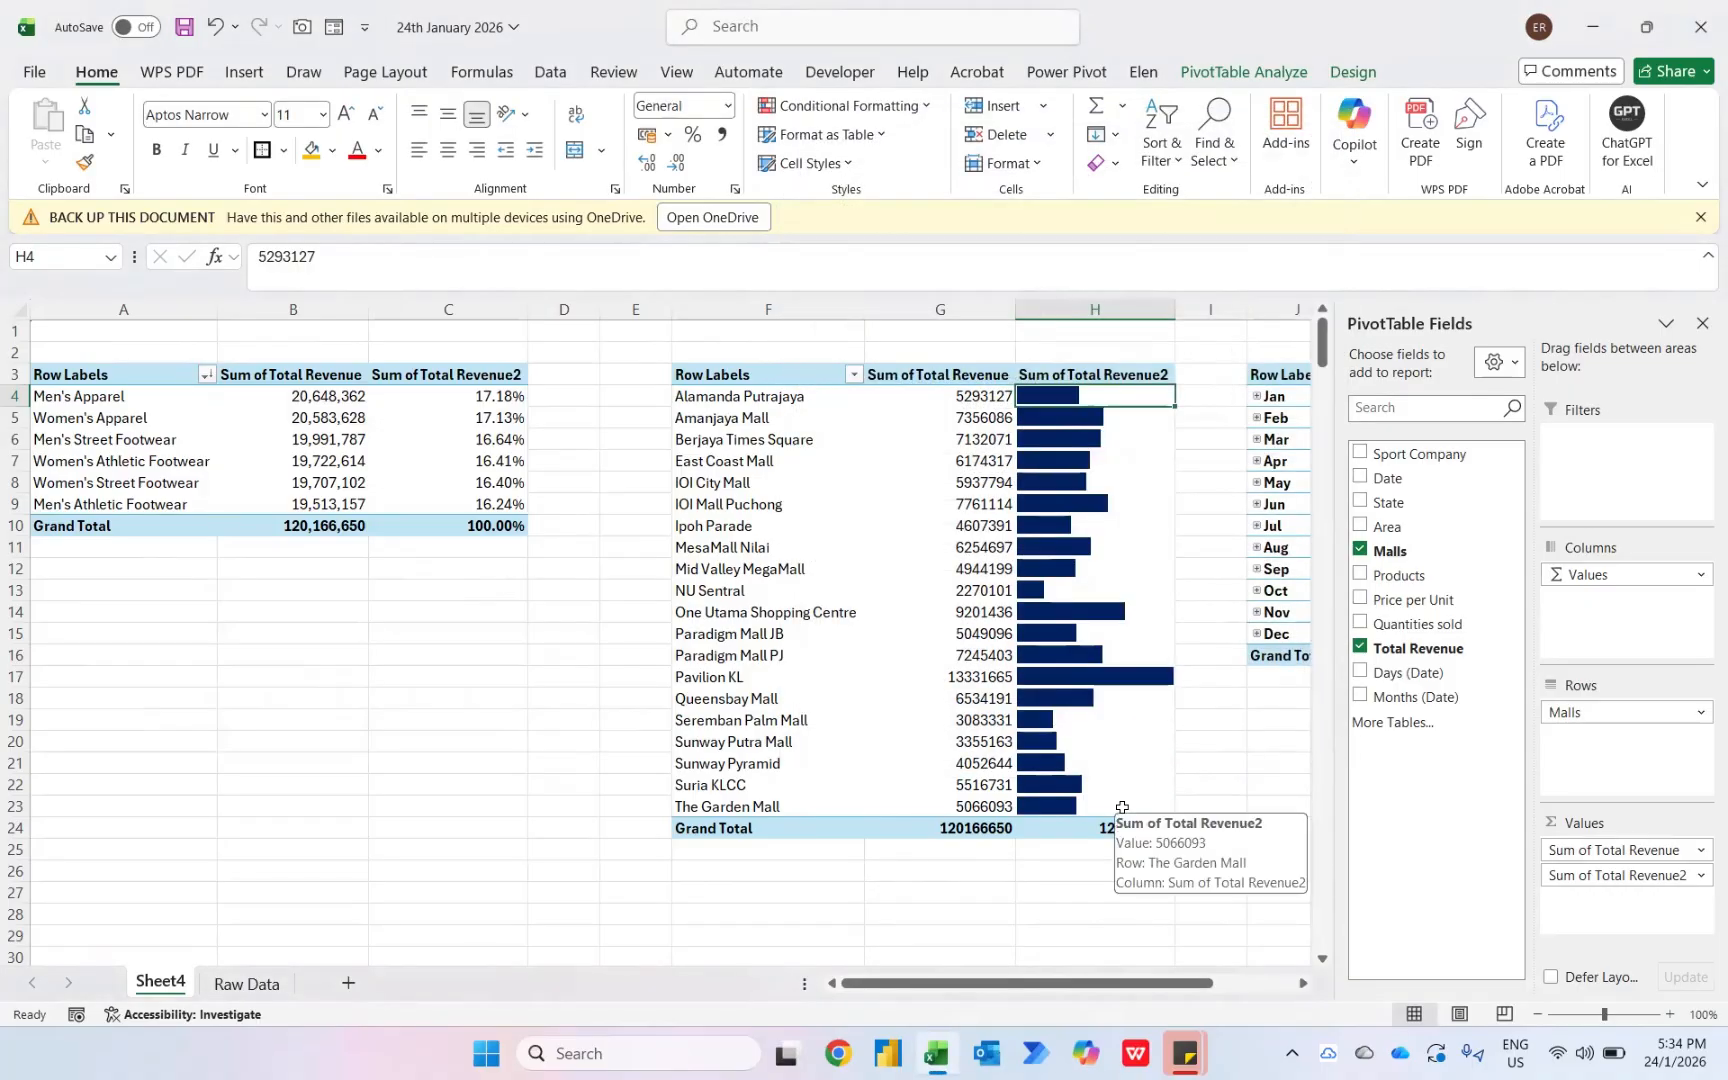
- Sort the mall pivot table by revenue from largest to smallest
right_click(1124, 404)
mouse_move(1180, 625)
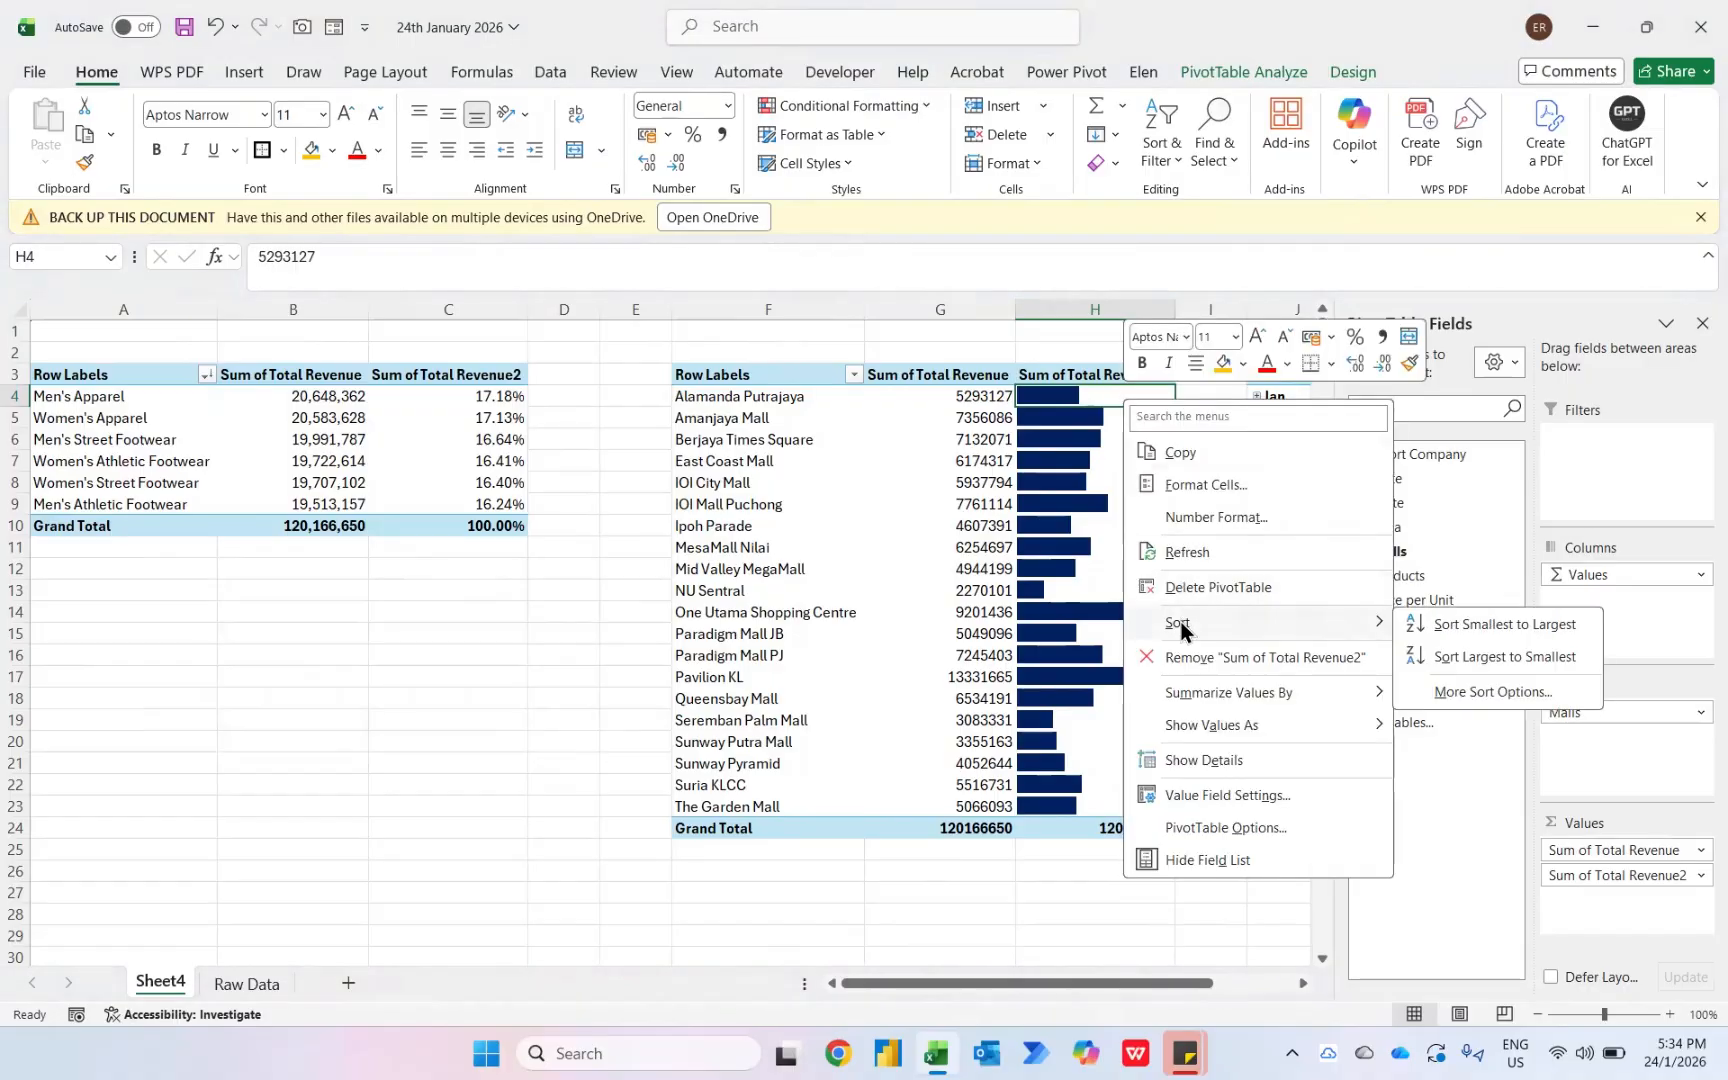
left_click(1478, 665)
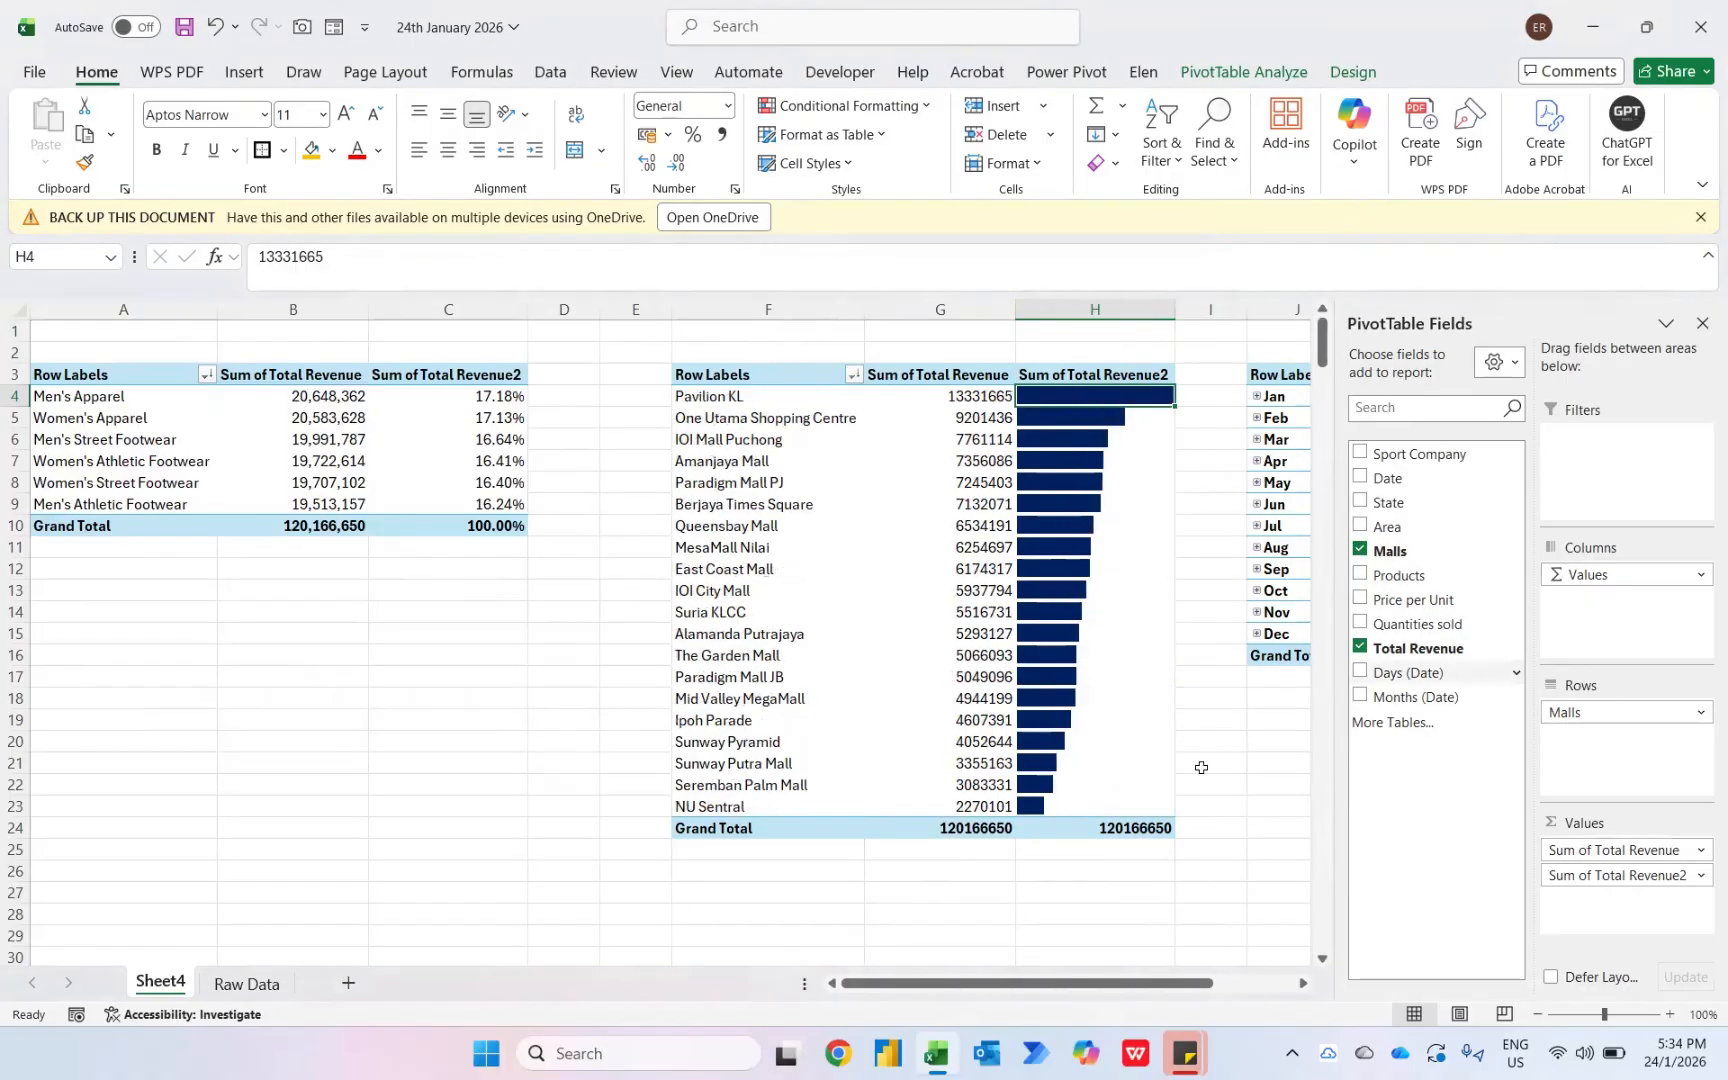
- Format the mall pivot's Sum of Total Revenue as Number with 0 decimal places and a 1000 separator
key("Left")
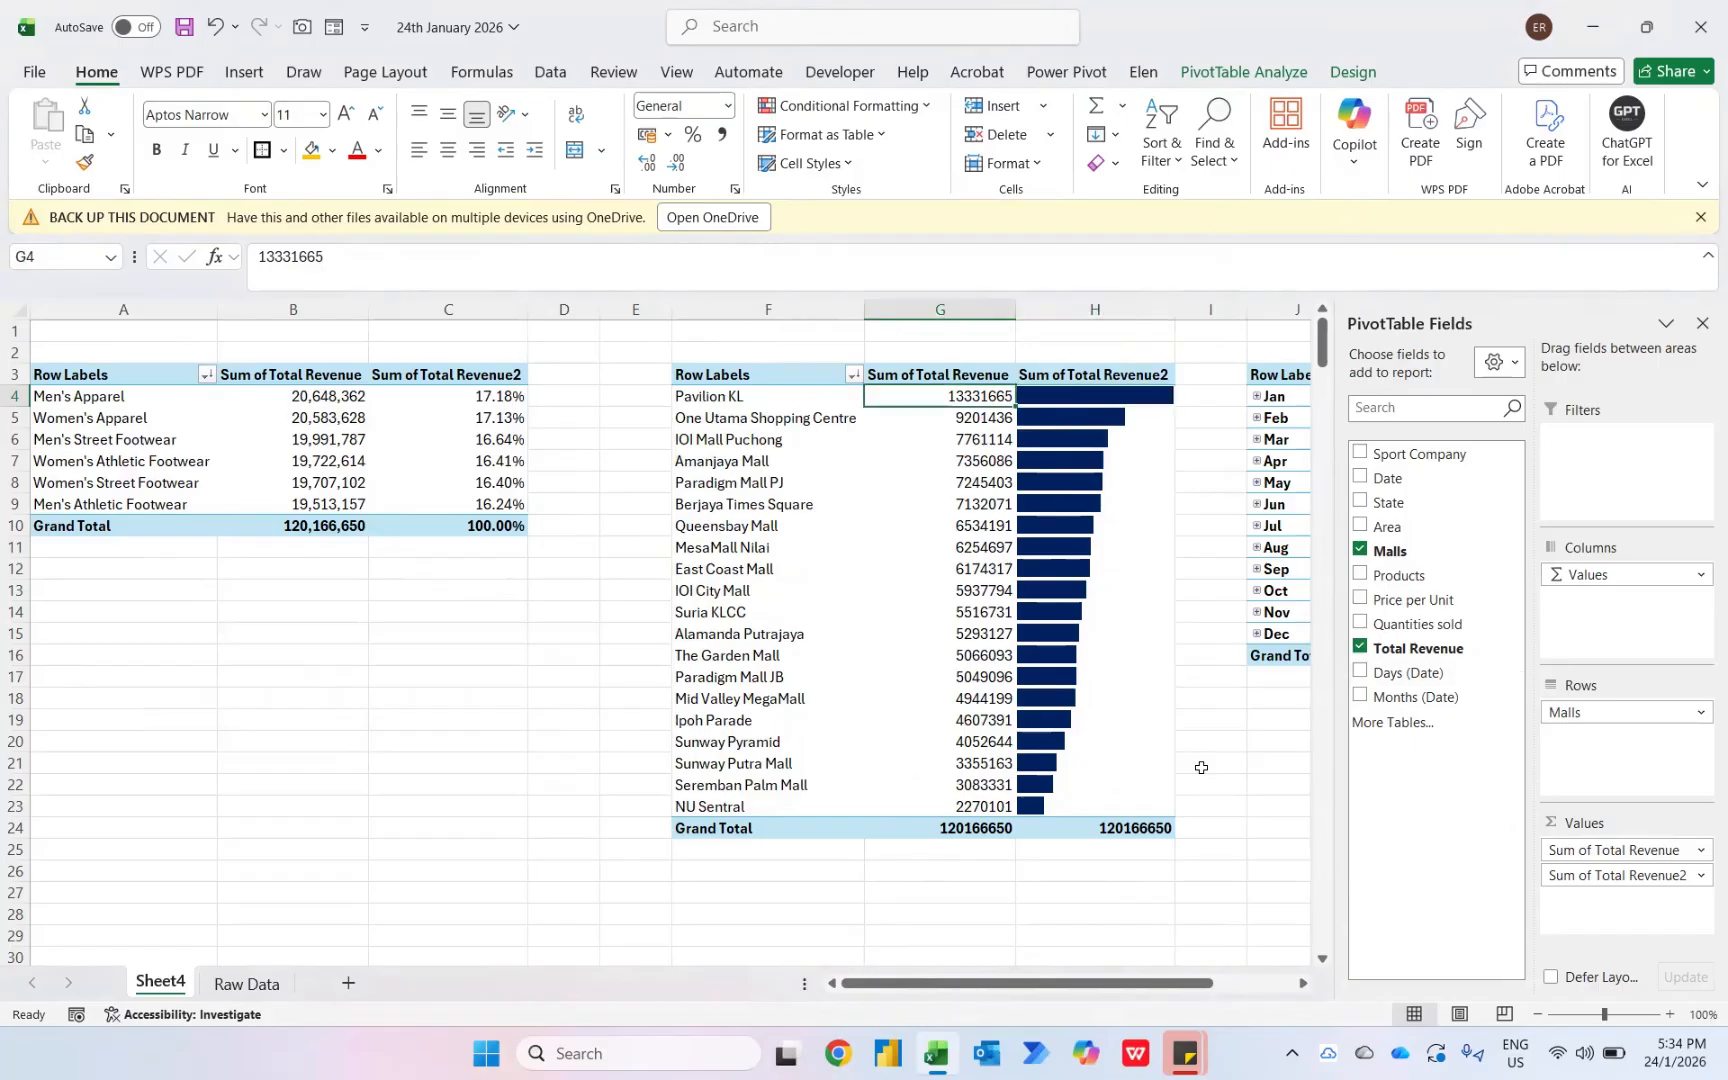
right_click(975, 396)
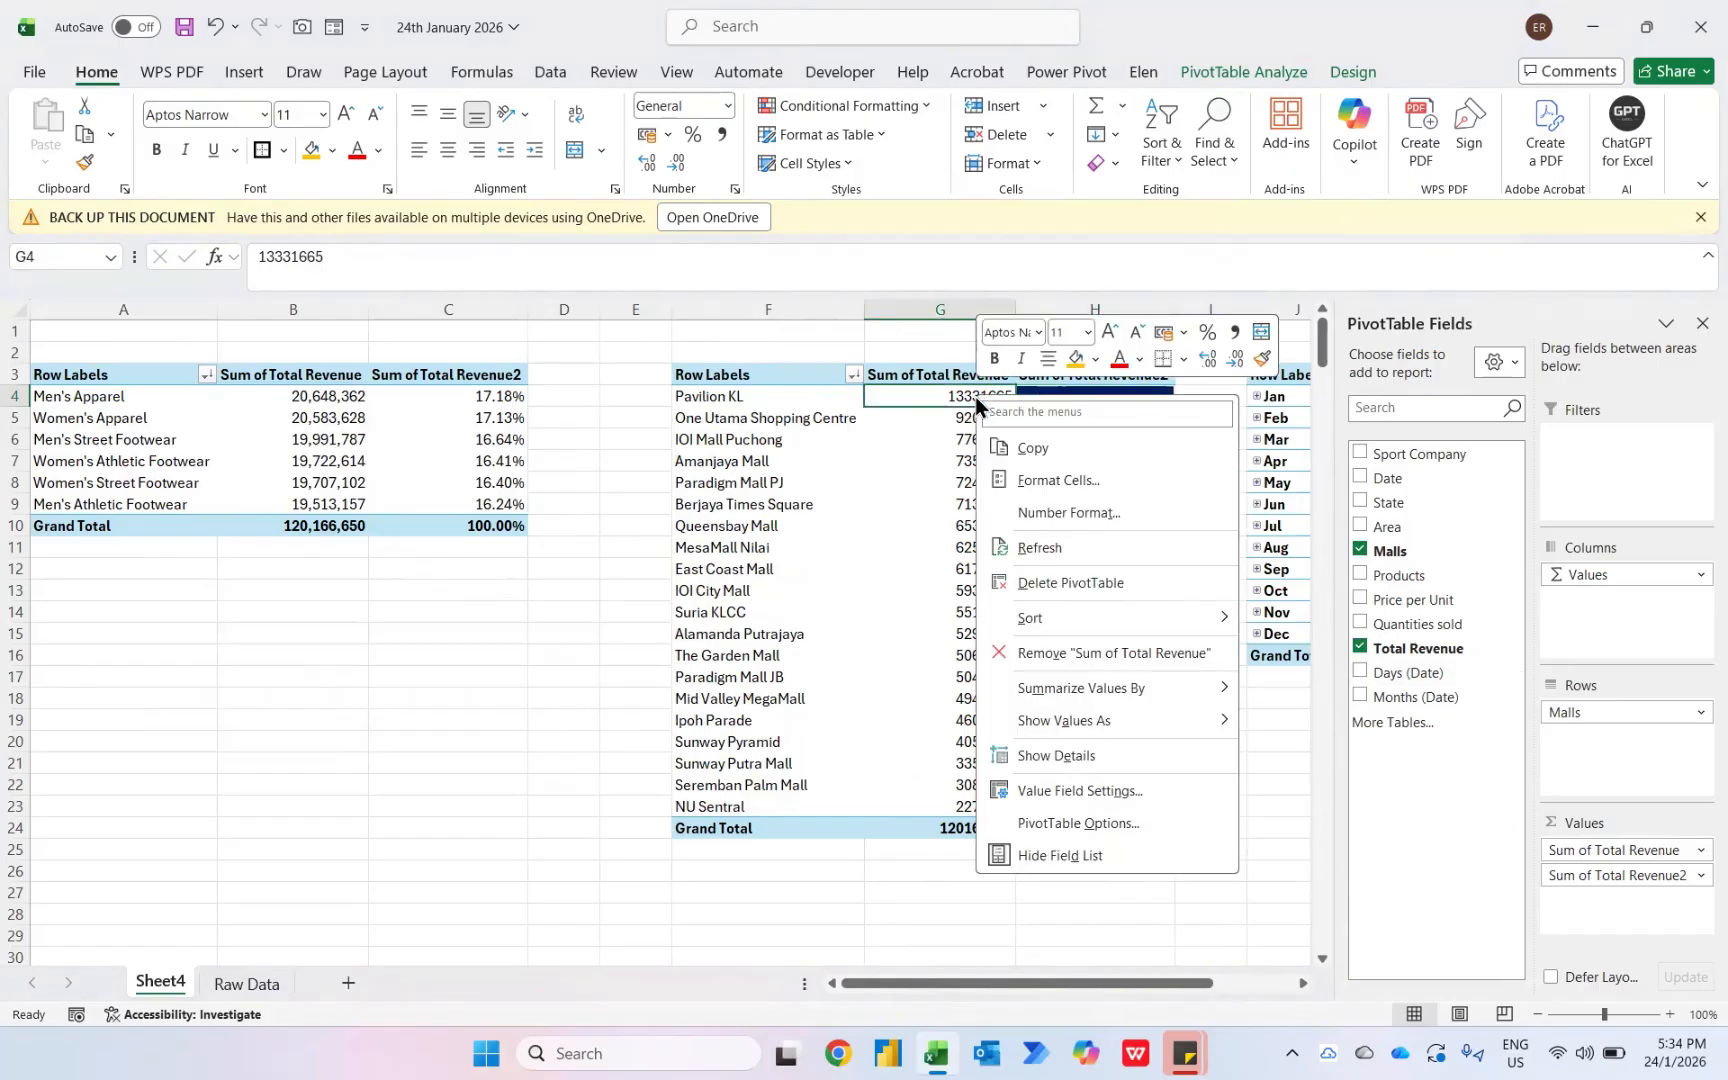
left_click(1048, 512)
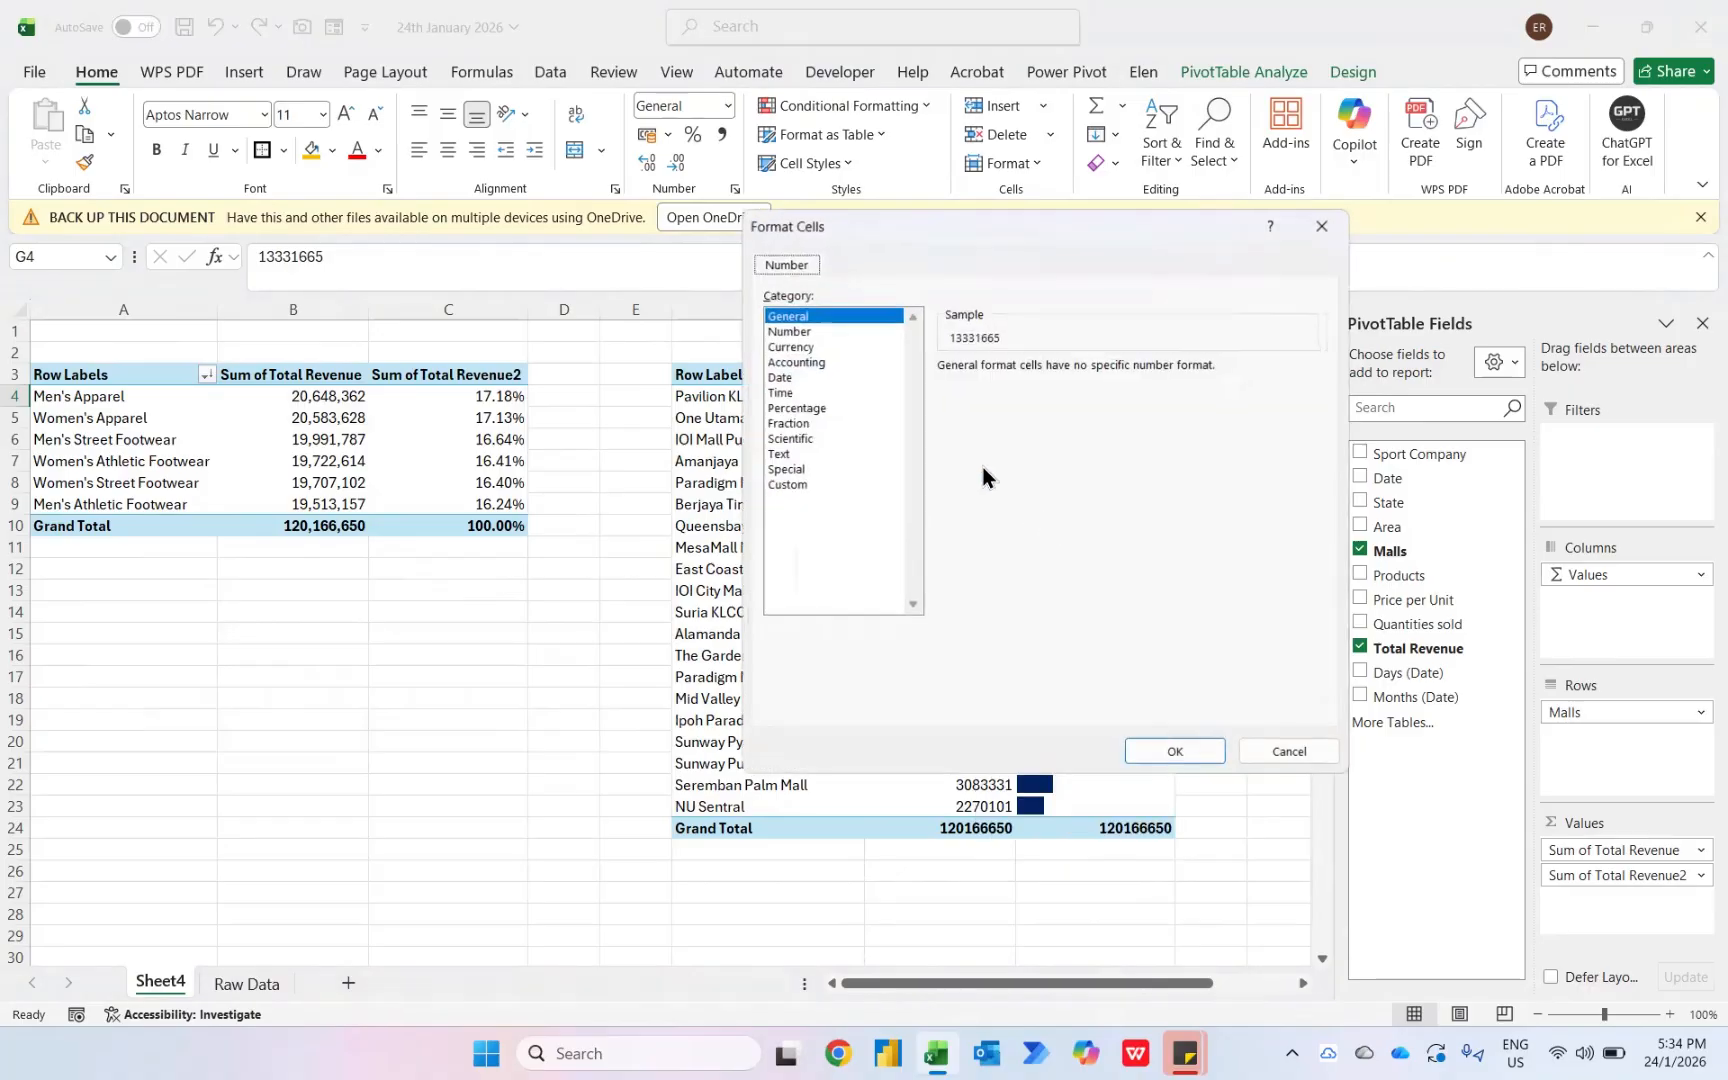
left_click(790, 332)
left_click(1096, 374)
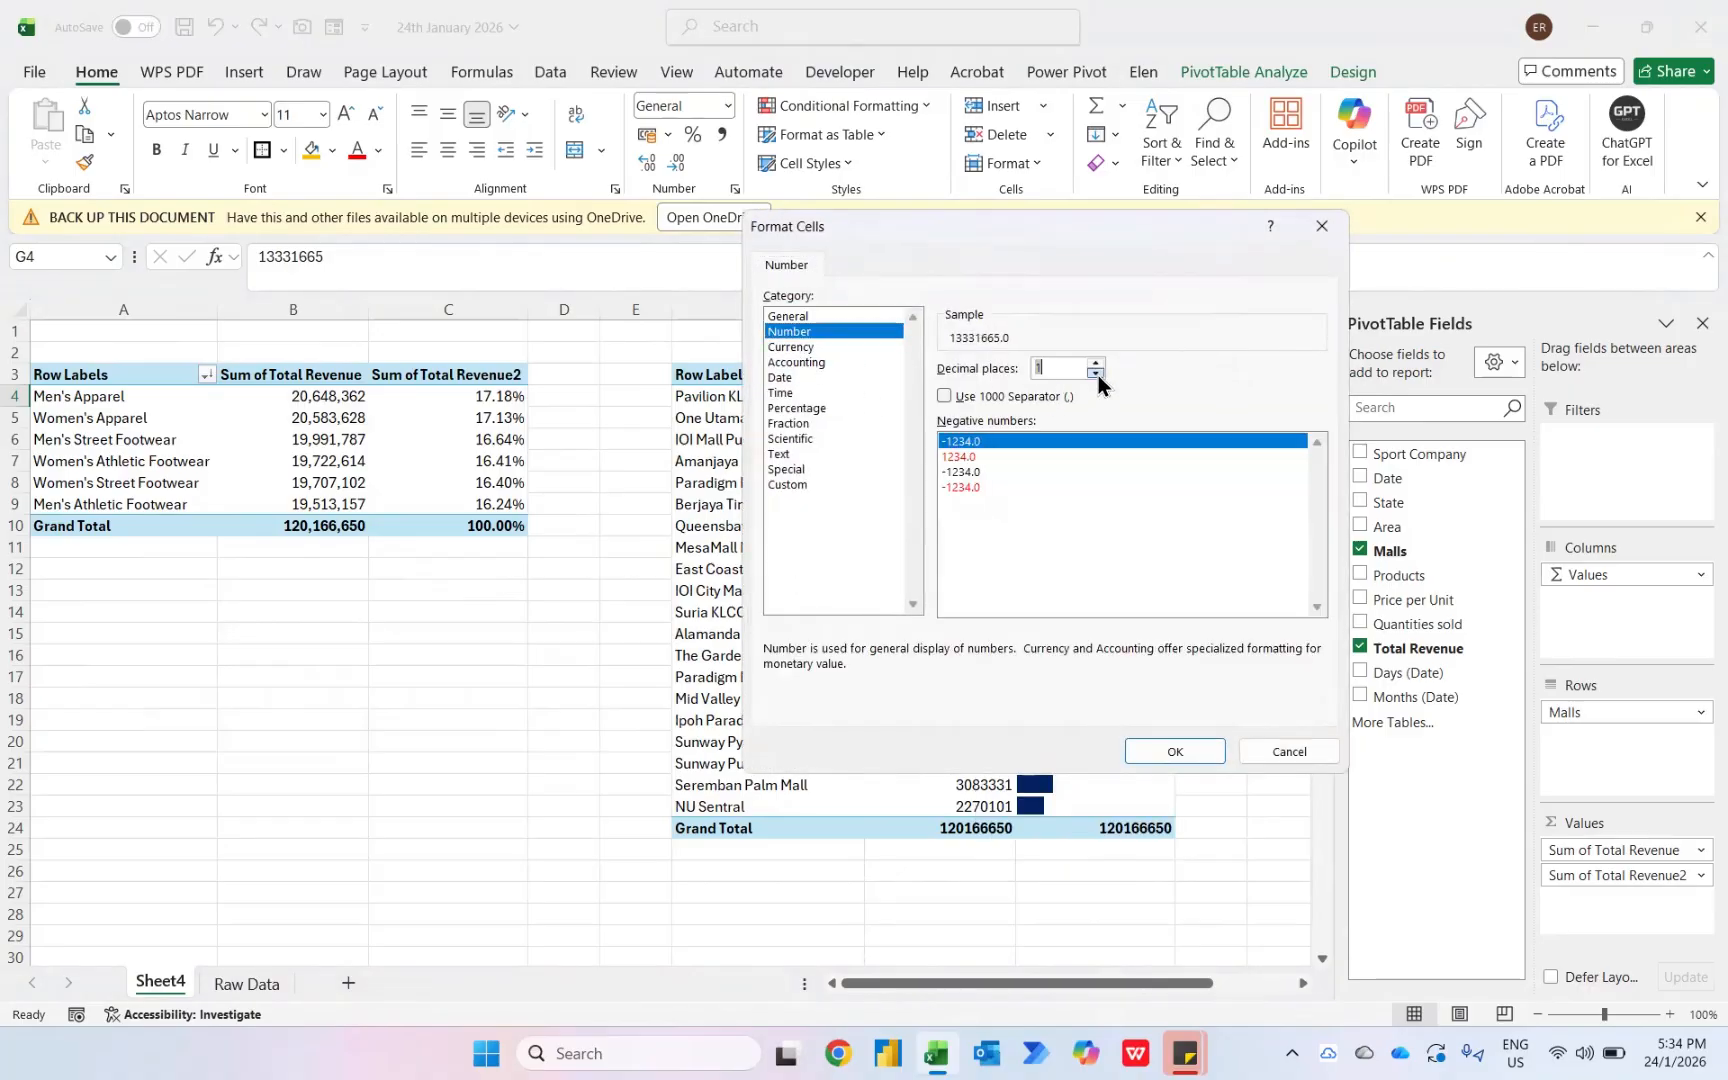
left_click(1096, 374)
left_click(955, 398)
left_click(1164, 762)
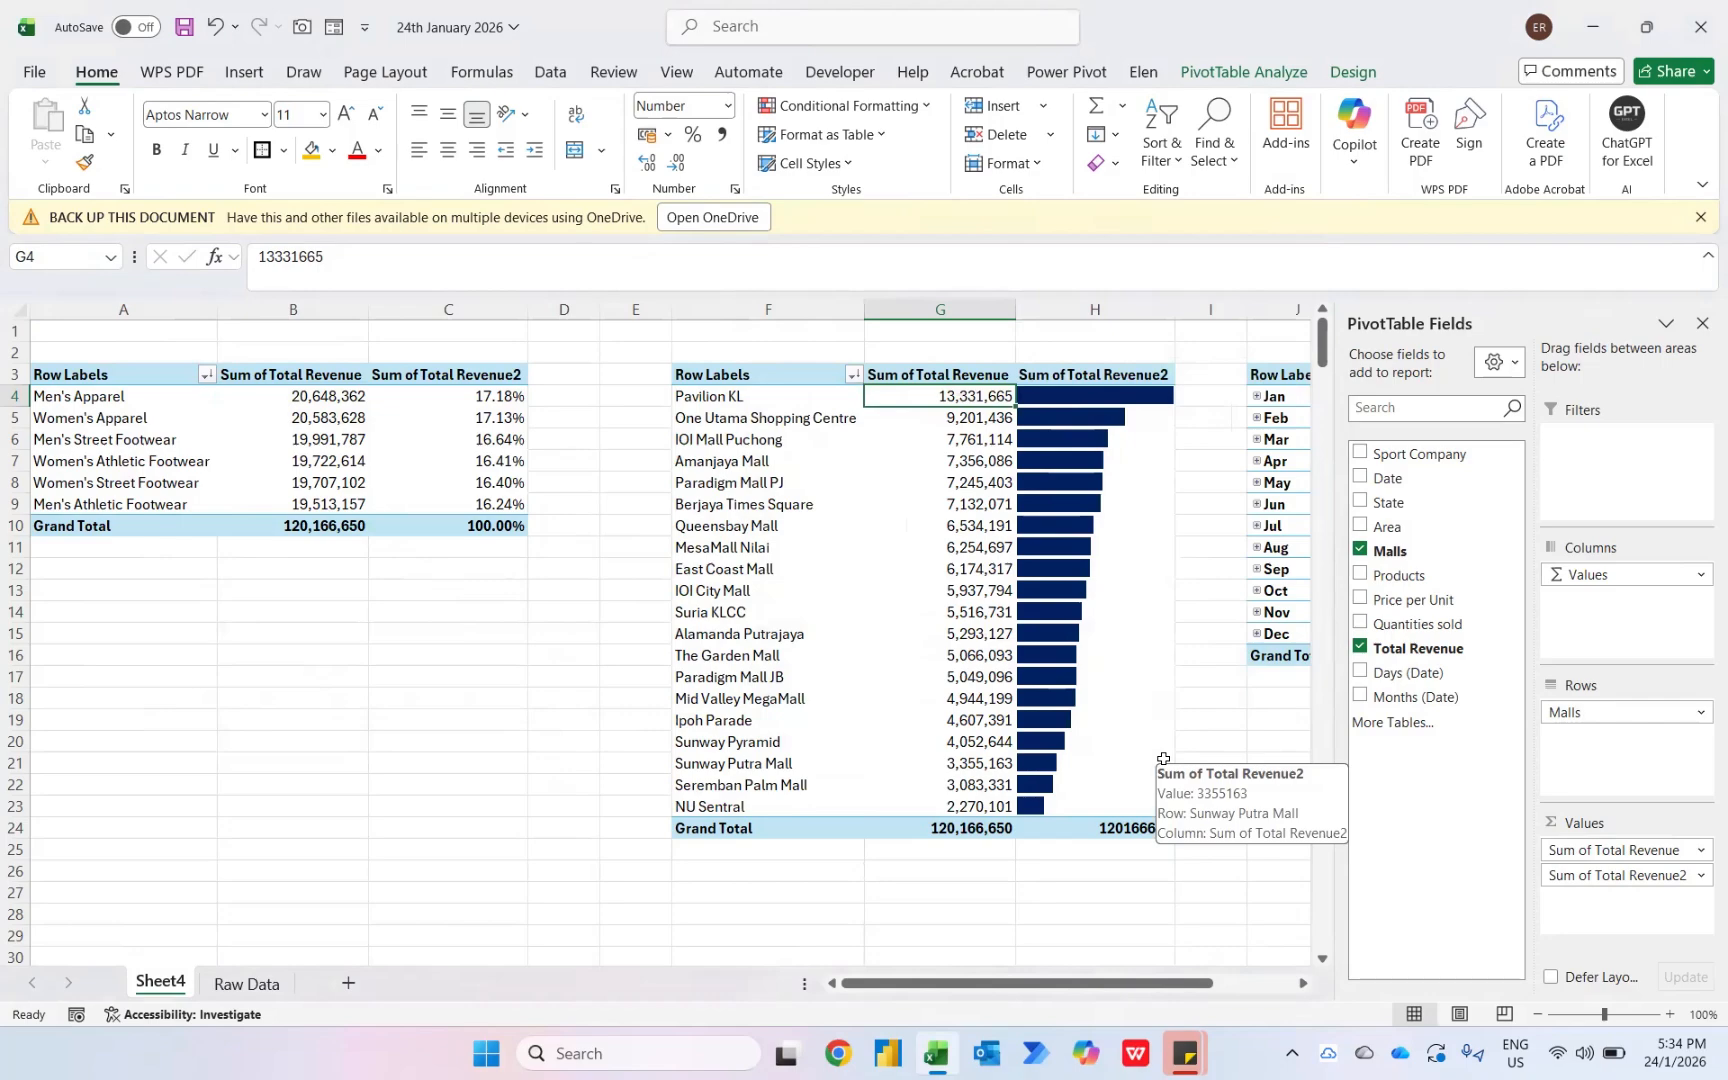
- Filter the mall pivot table's rows to show only the top 5 malls by Sum of Total Revenue
left_click(853, 375)
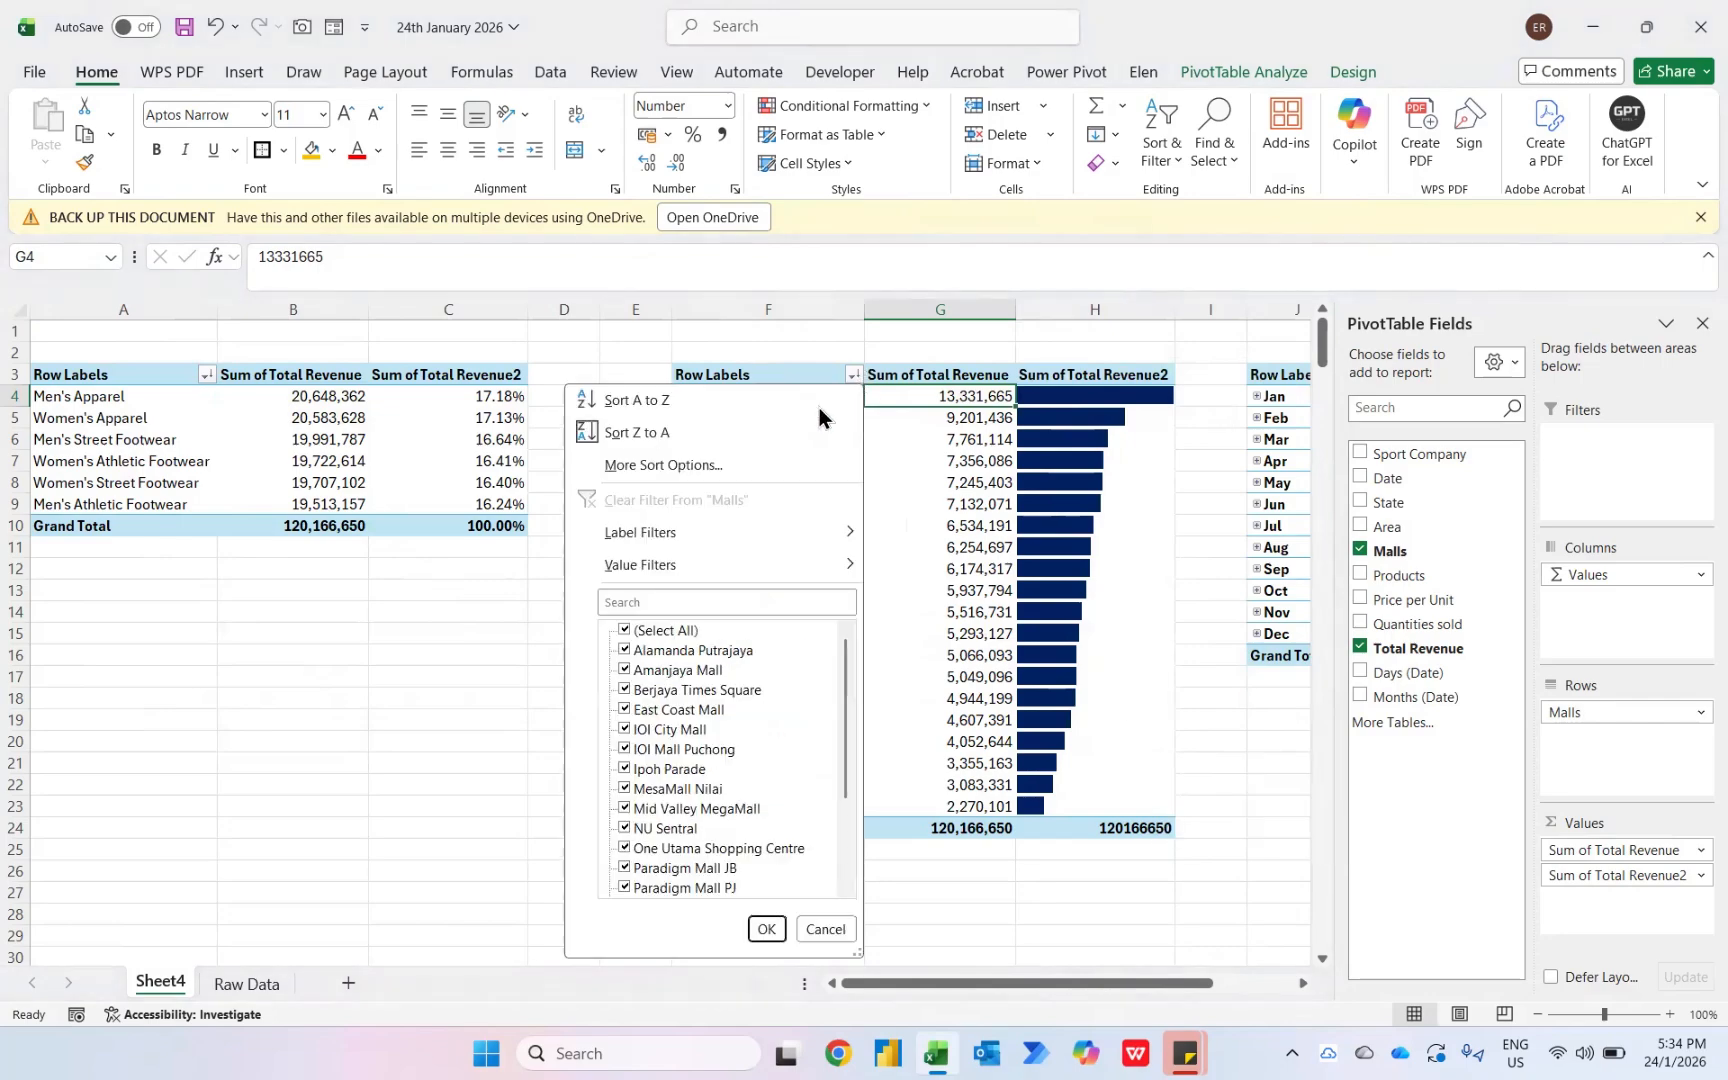
mouse_move(800, 566)
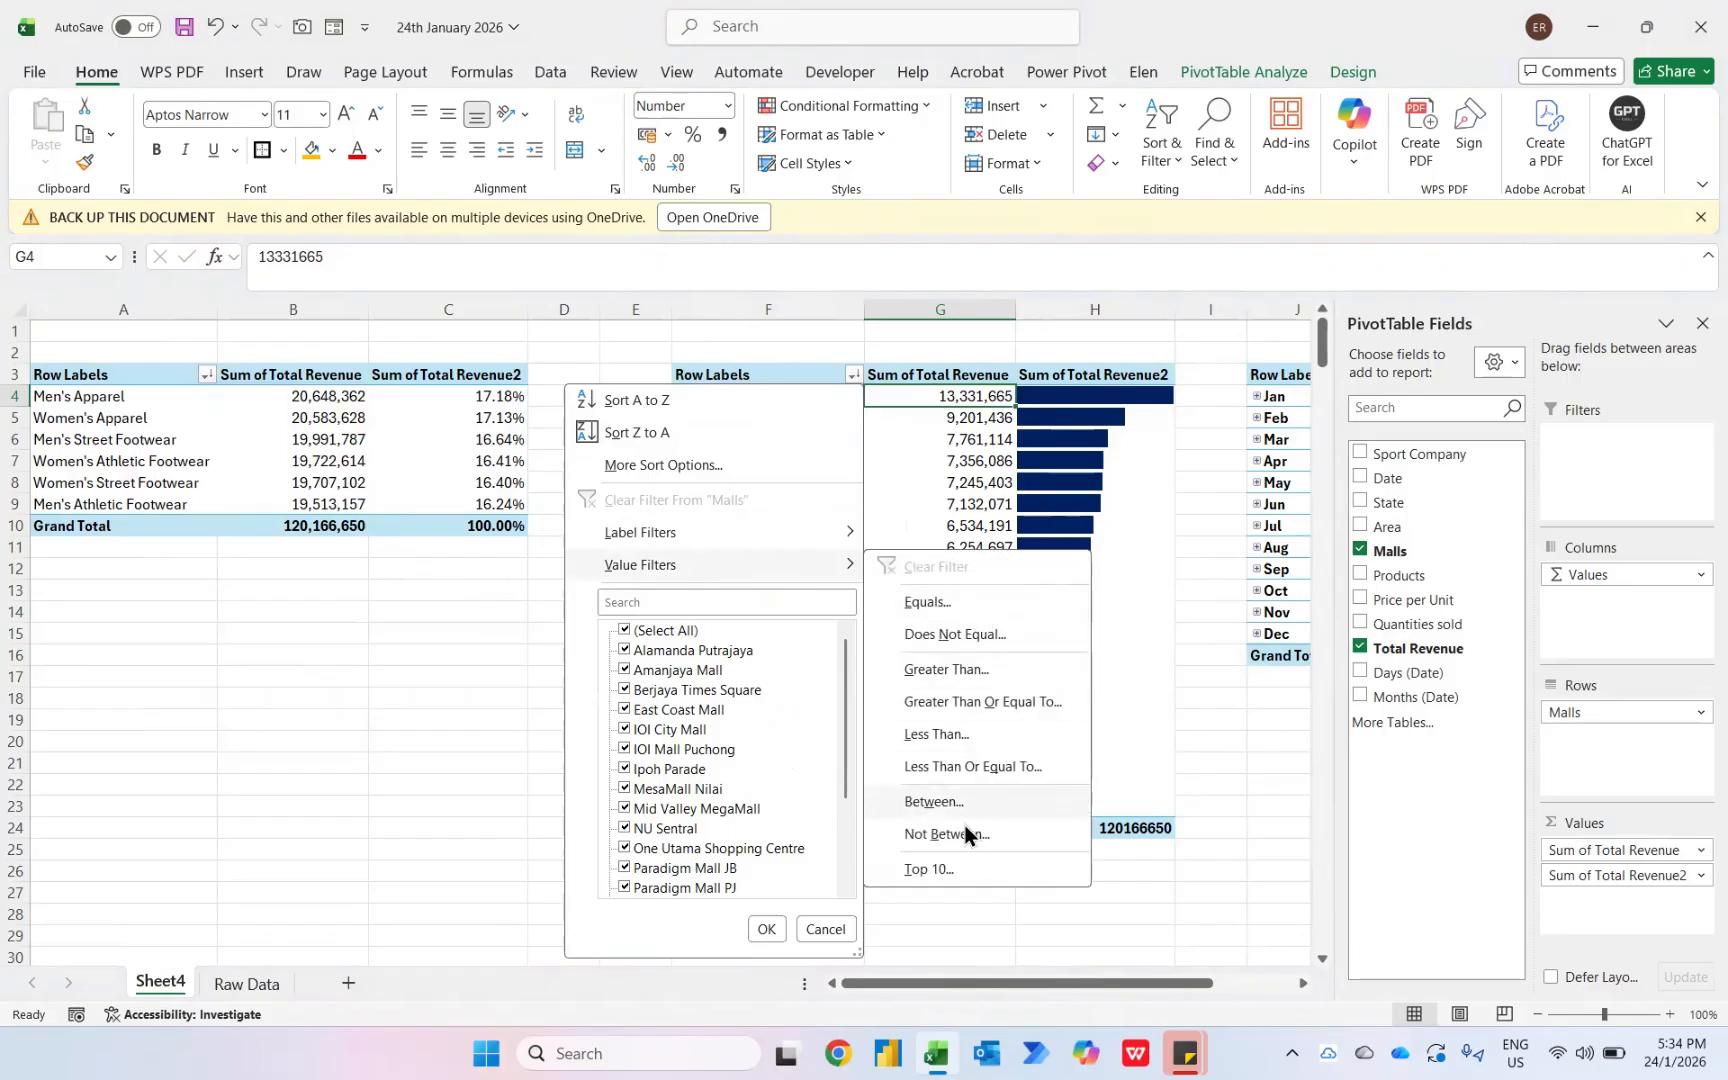
left_click(925, 879)
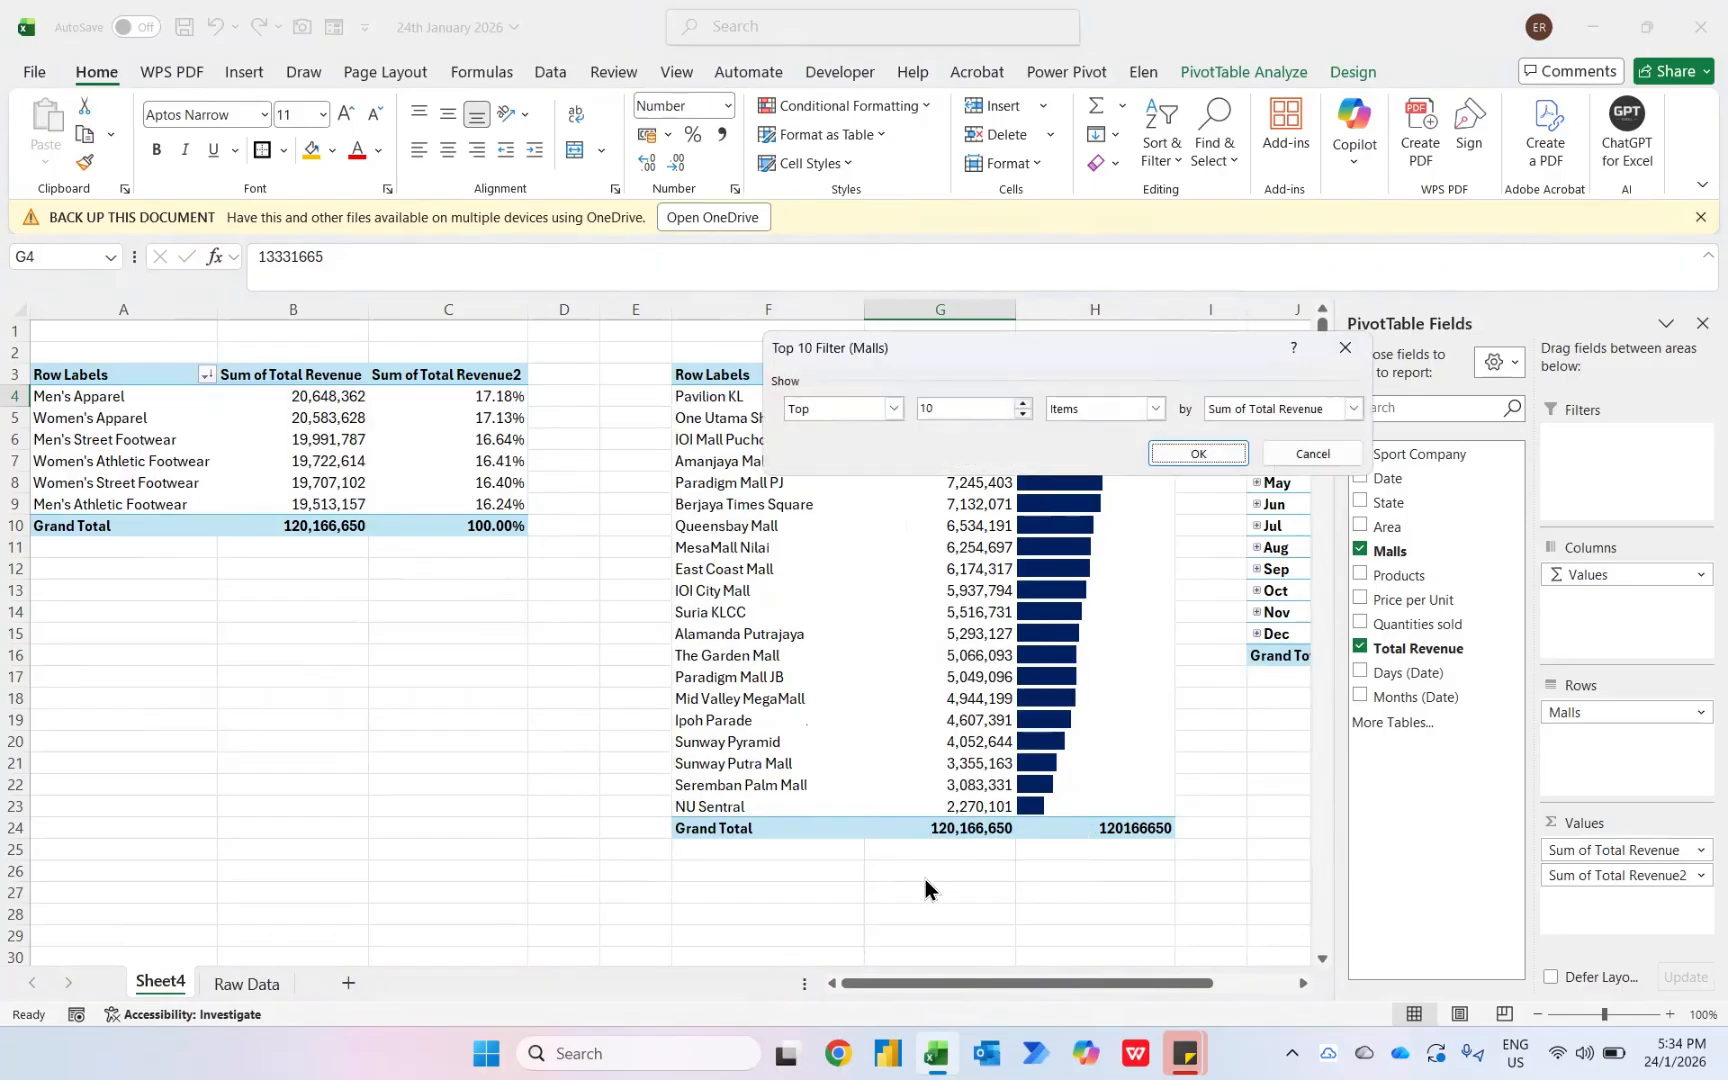
left_click(956, 410)
key("BackSpace")
key("BackSpace")
type("5")
left_click(1194, 452)
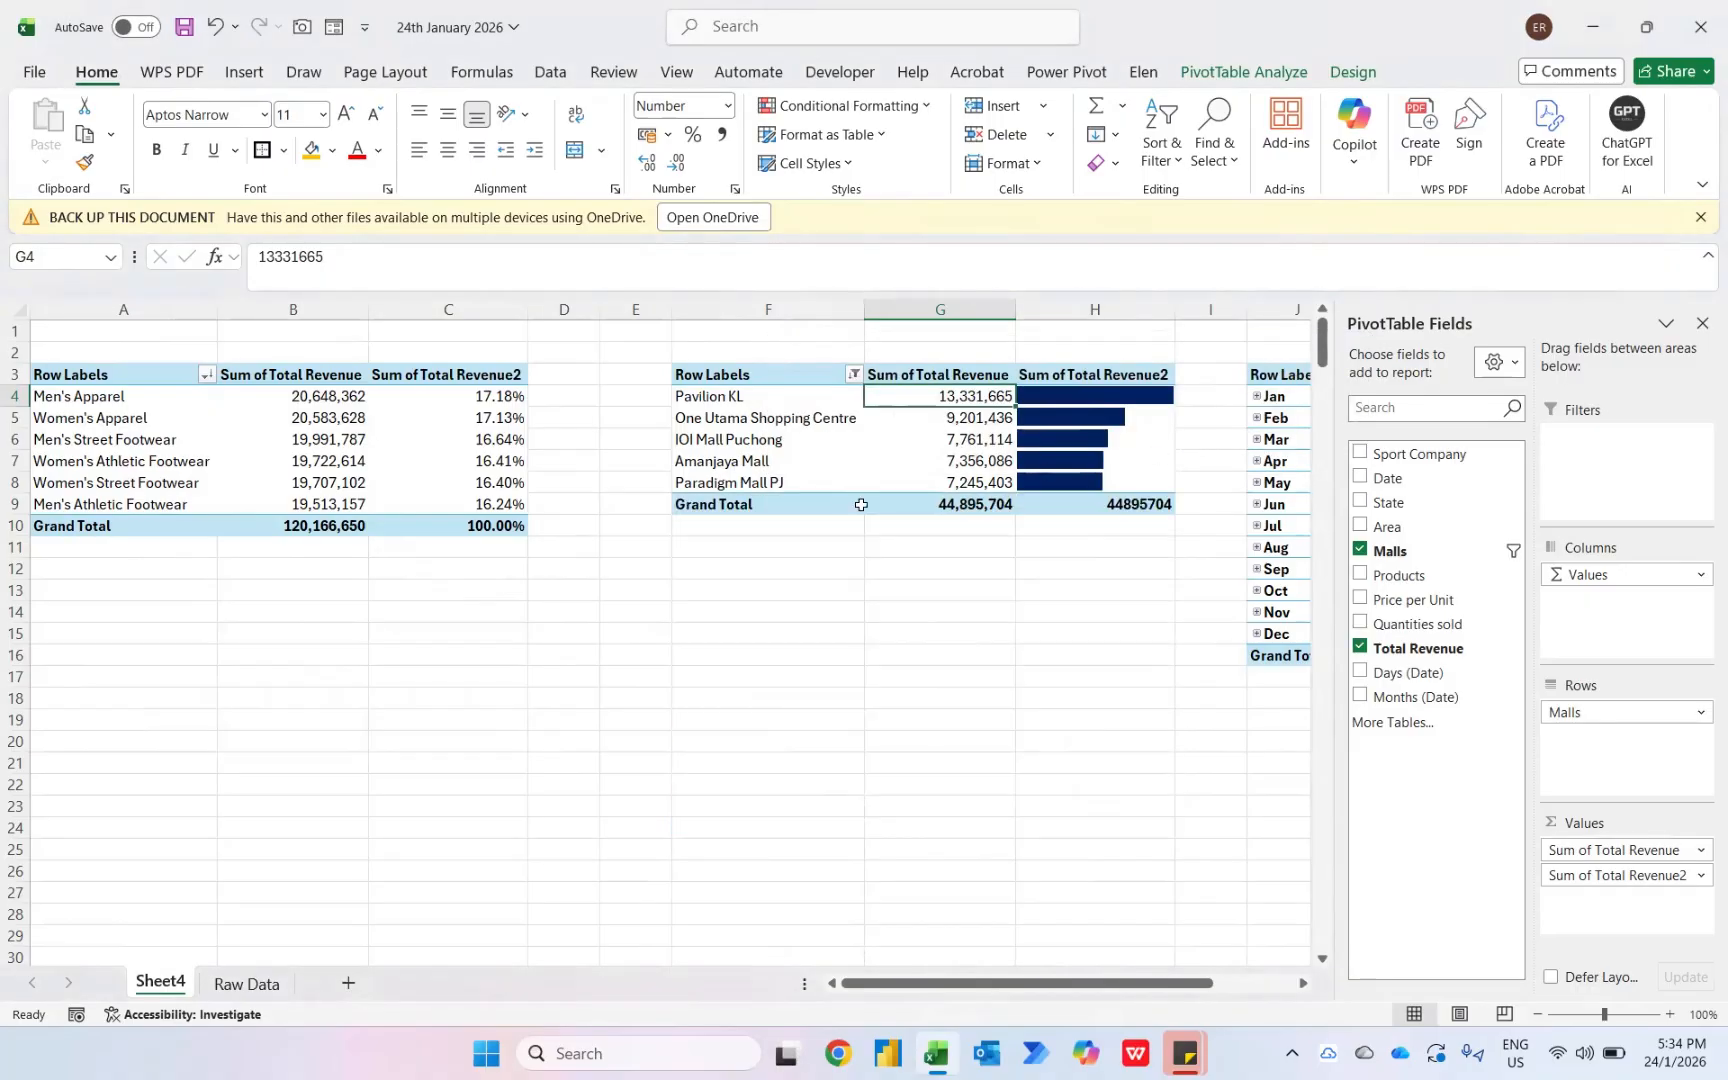
- Turn off grand totals for both rows and columns in the mall pivot table
left_click(1346, 78)
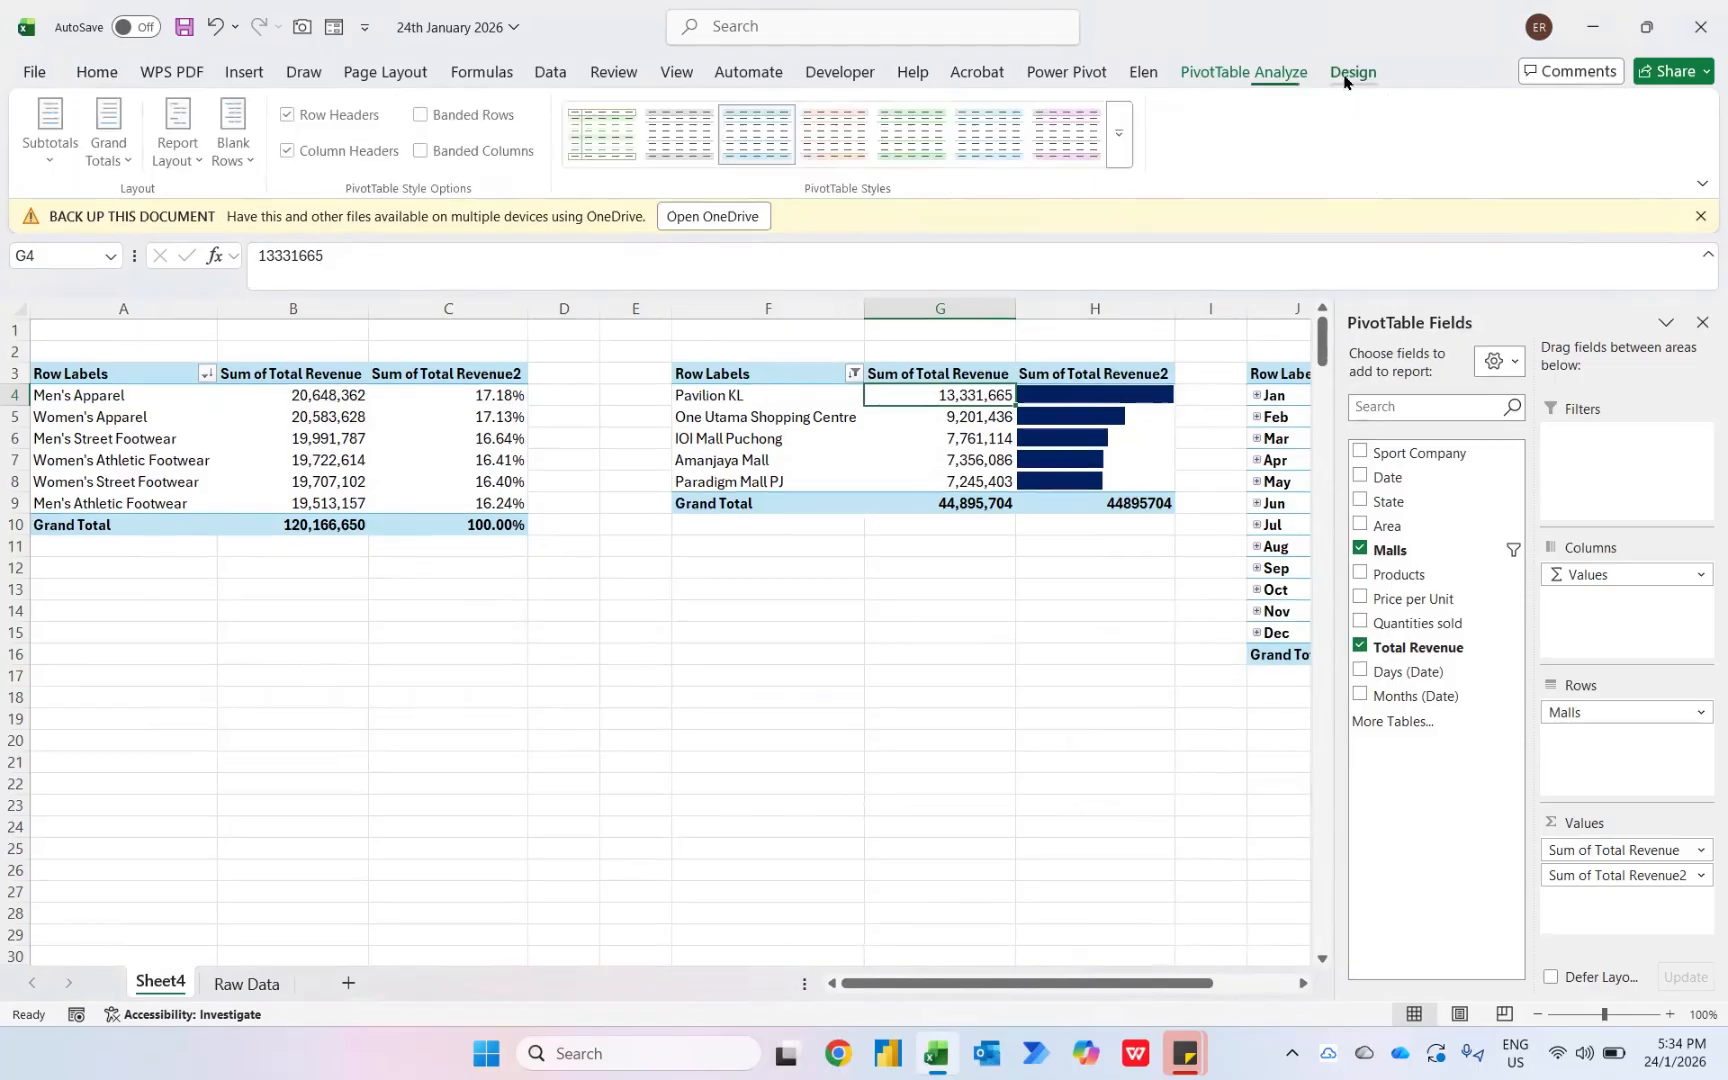
left_click(110, 160)
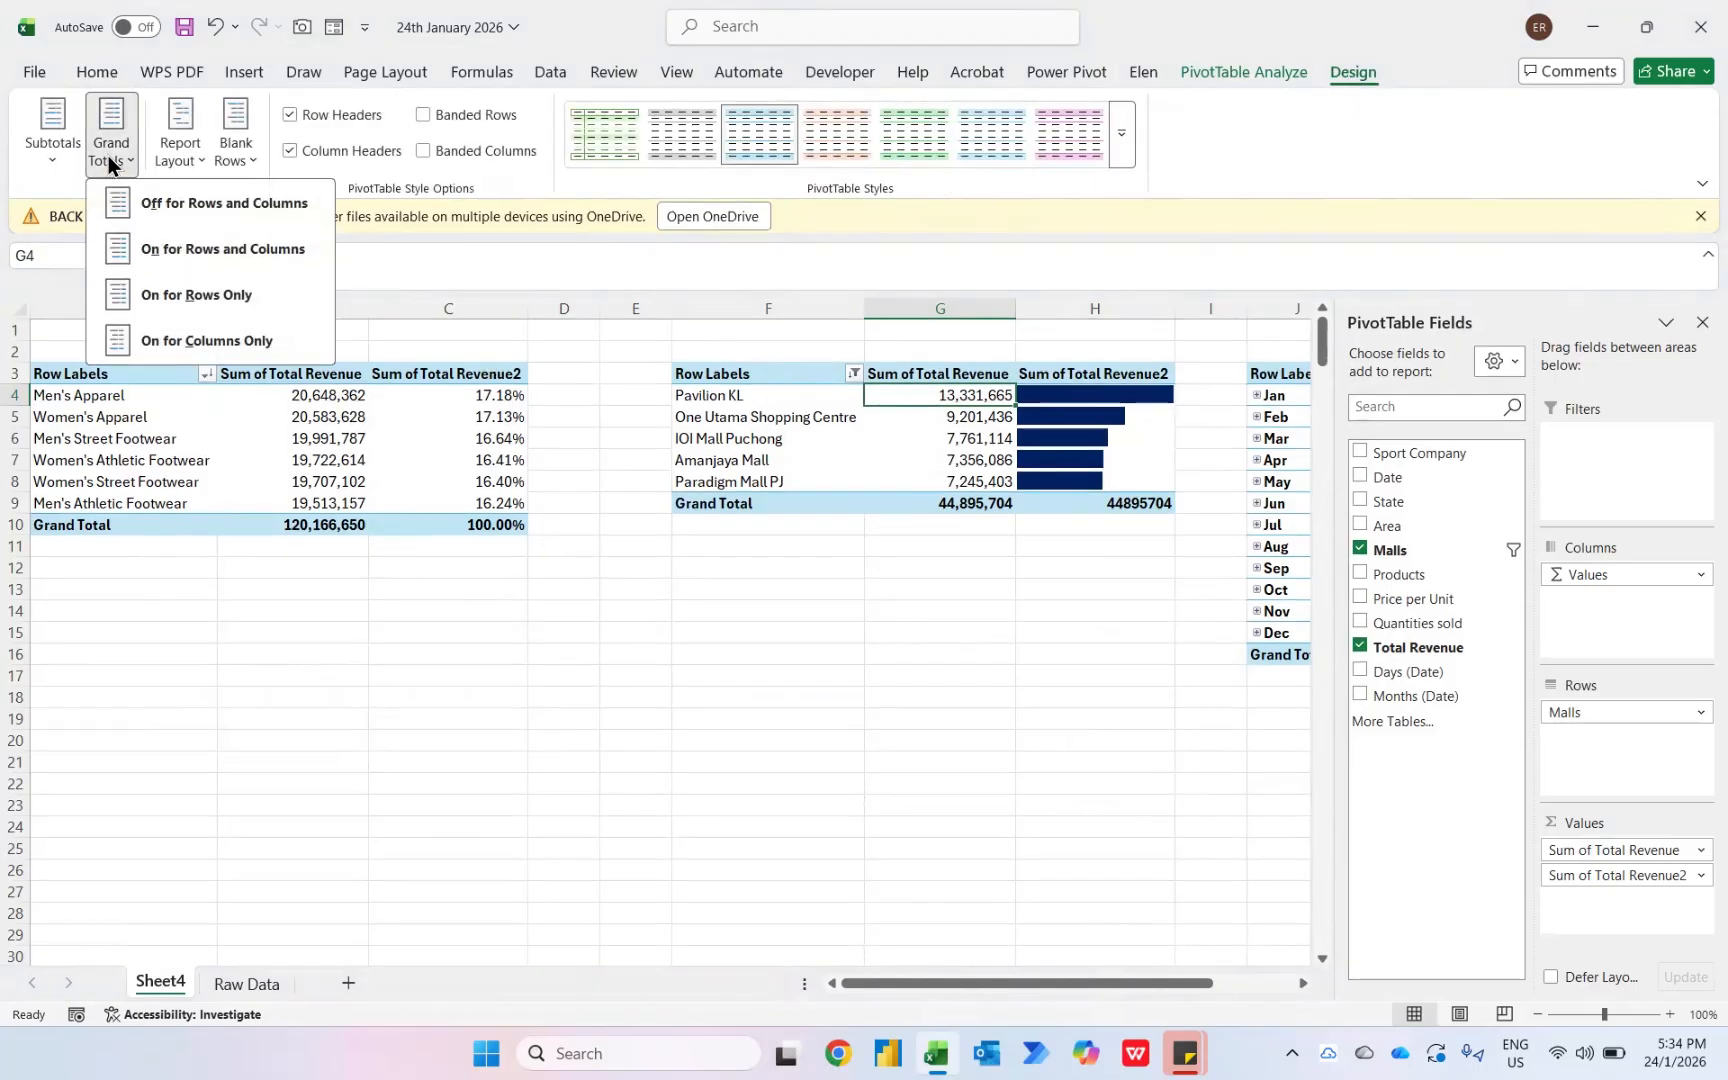
left_click(138, 200)
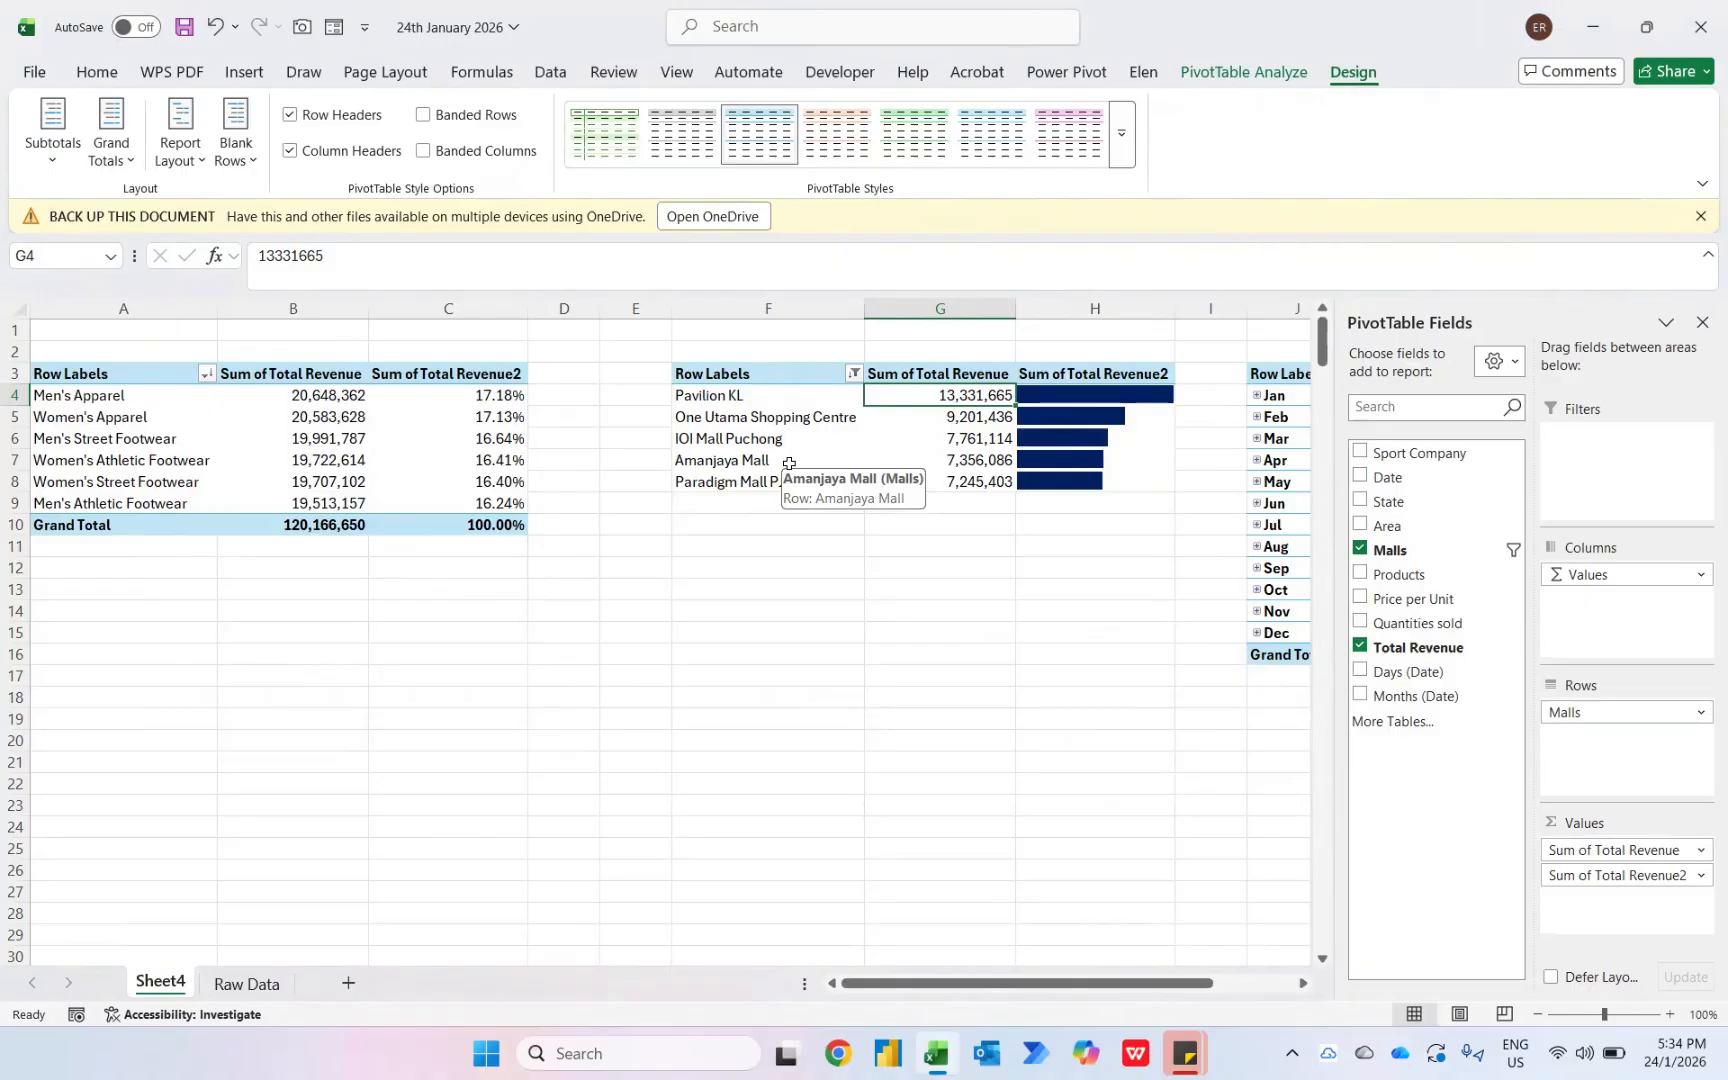
- Add Total Revenue to the month pivot table's values four more times
scroll(911, 531, "right", 5)
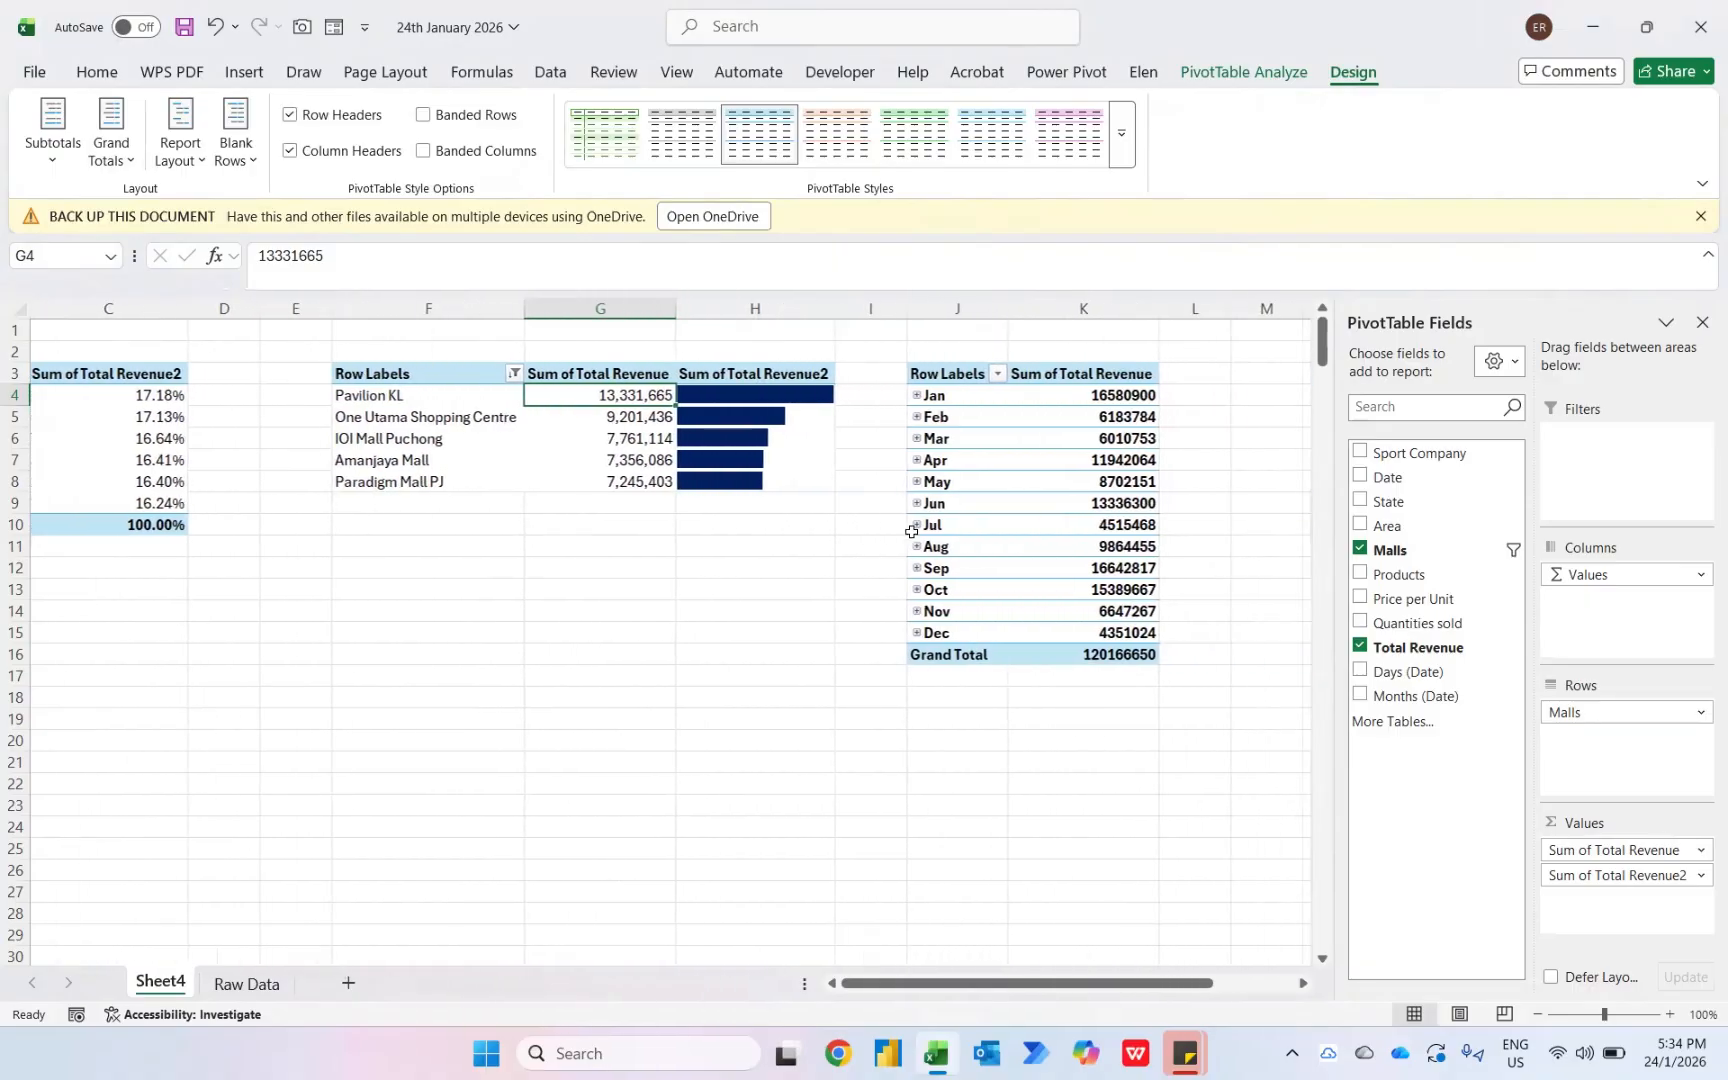
left_click(1082, 395)
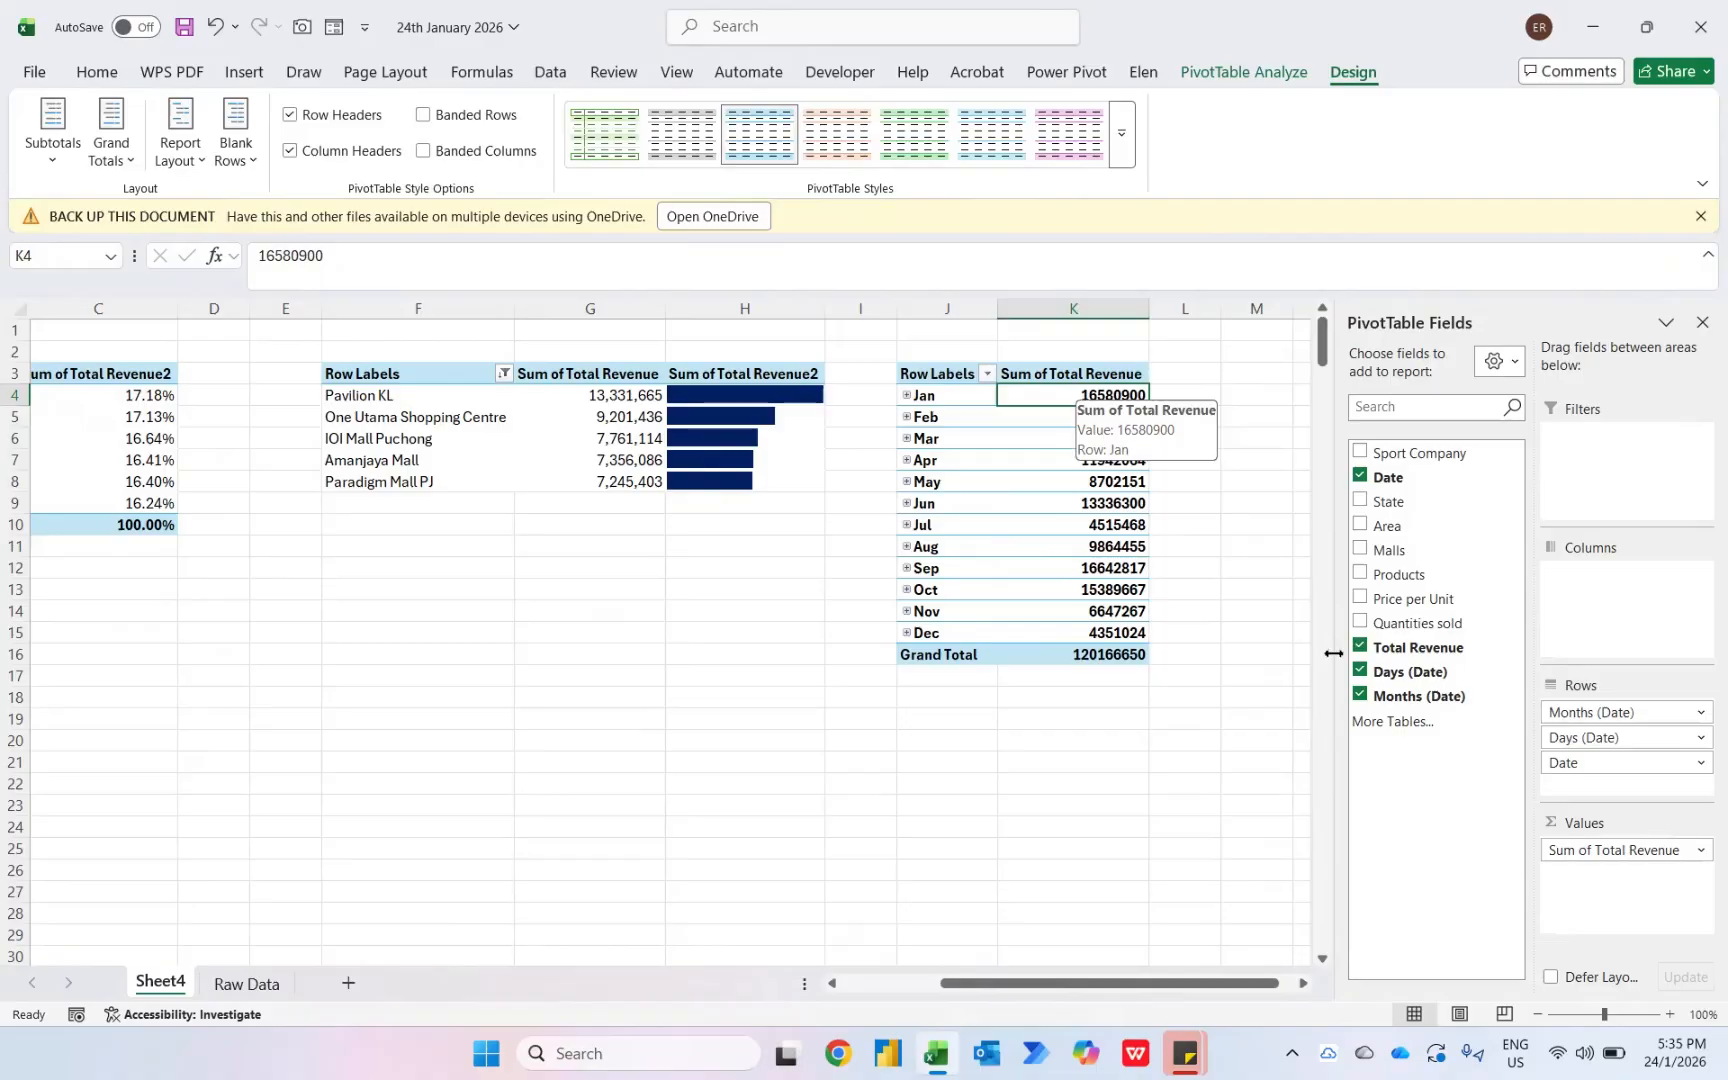
left_click_drag(1398, 647, 1620, 898)
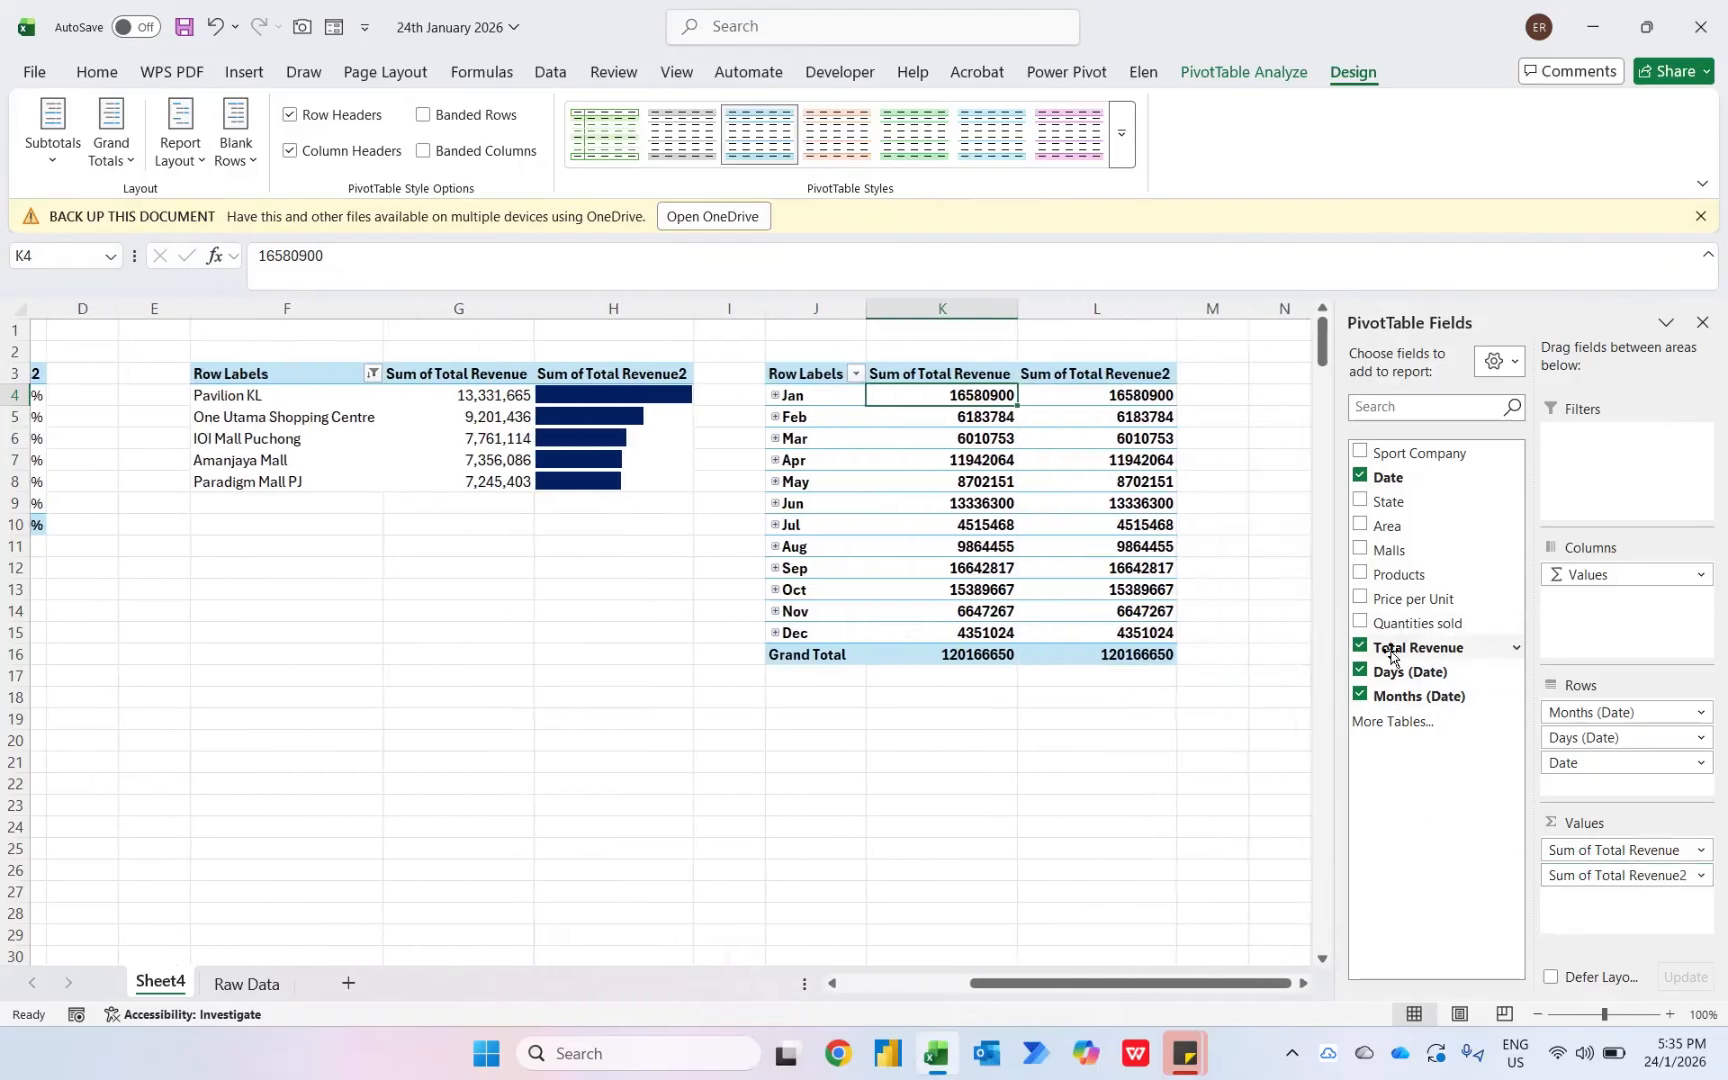
left_click_drag(1414, 640, 1603, 903)
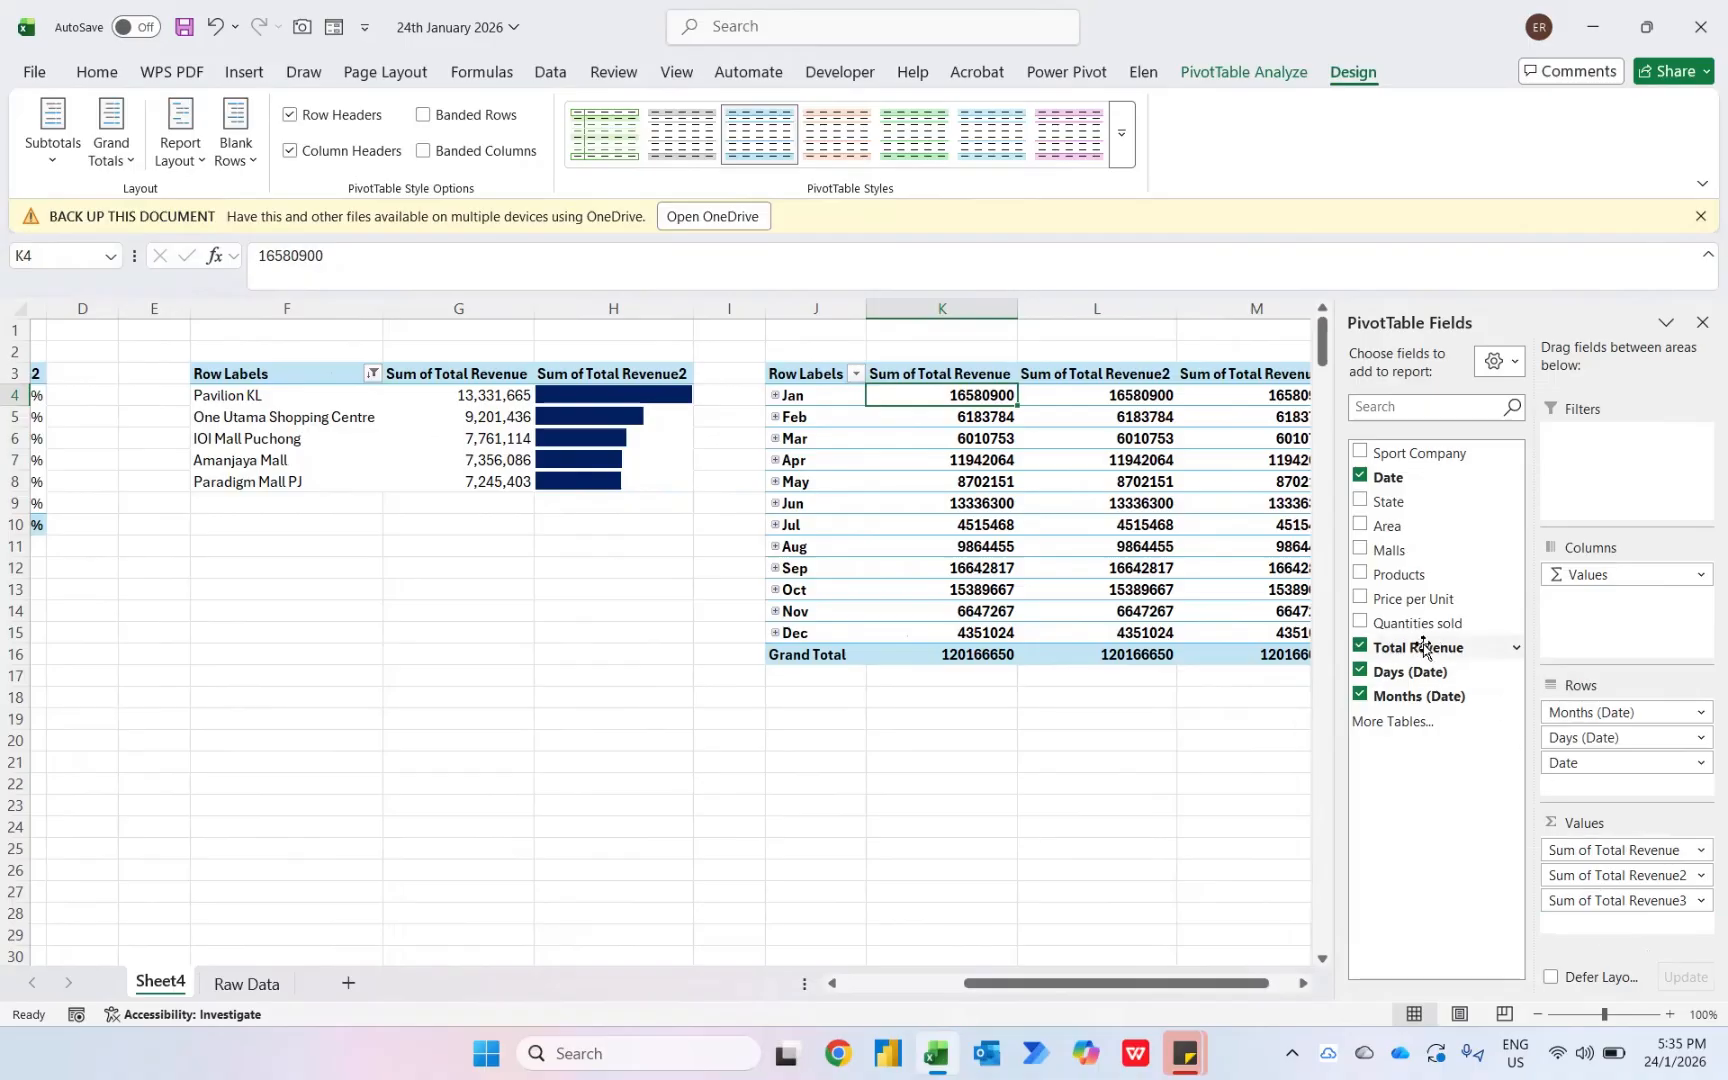
left_click_drag(1415, 644, 1600, 922)
scroll(1000, 450, "right", 3)
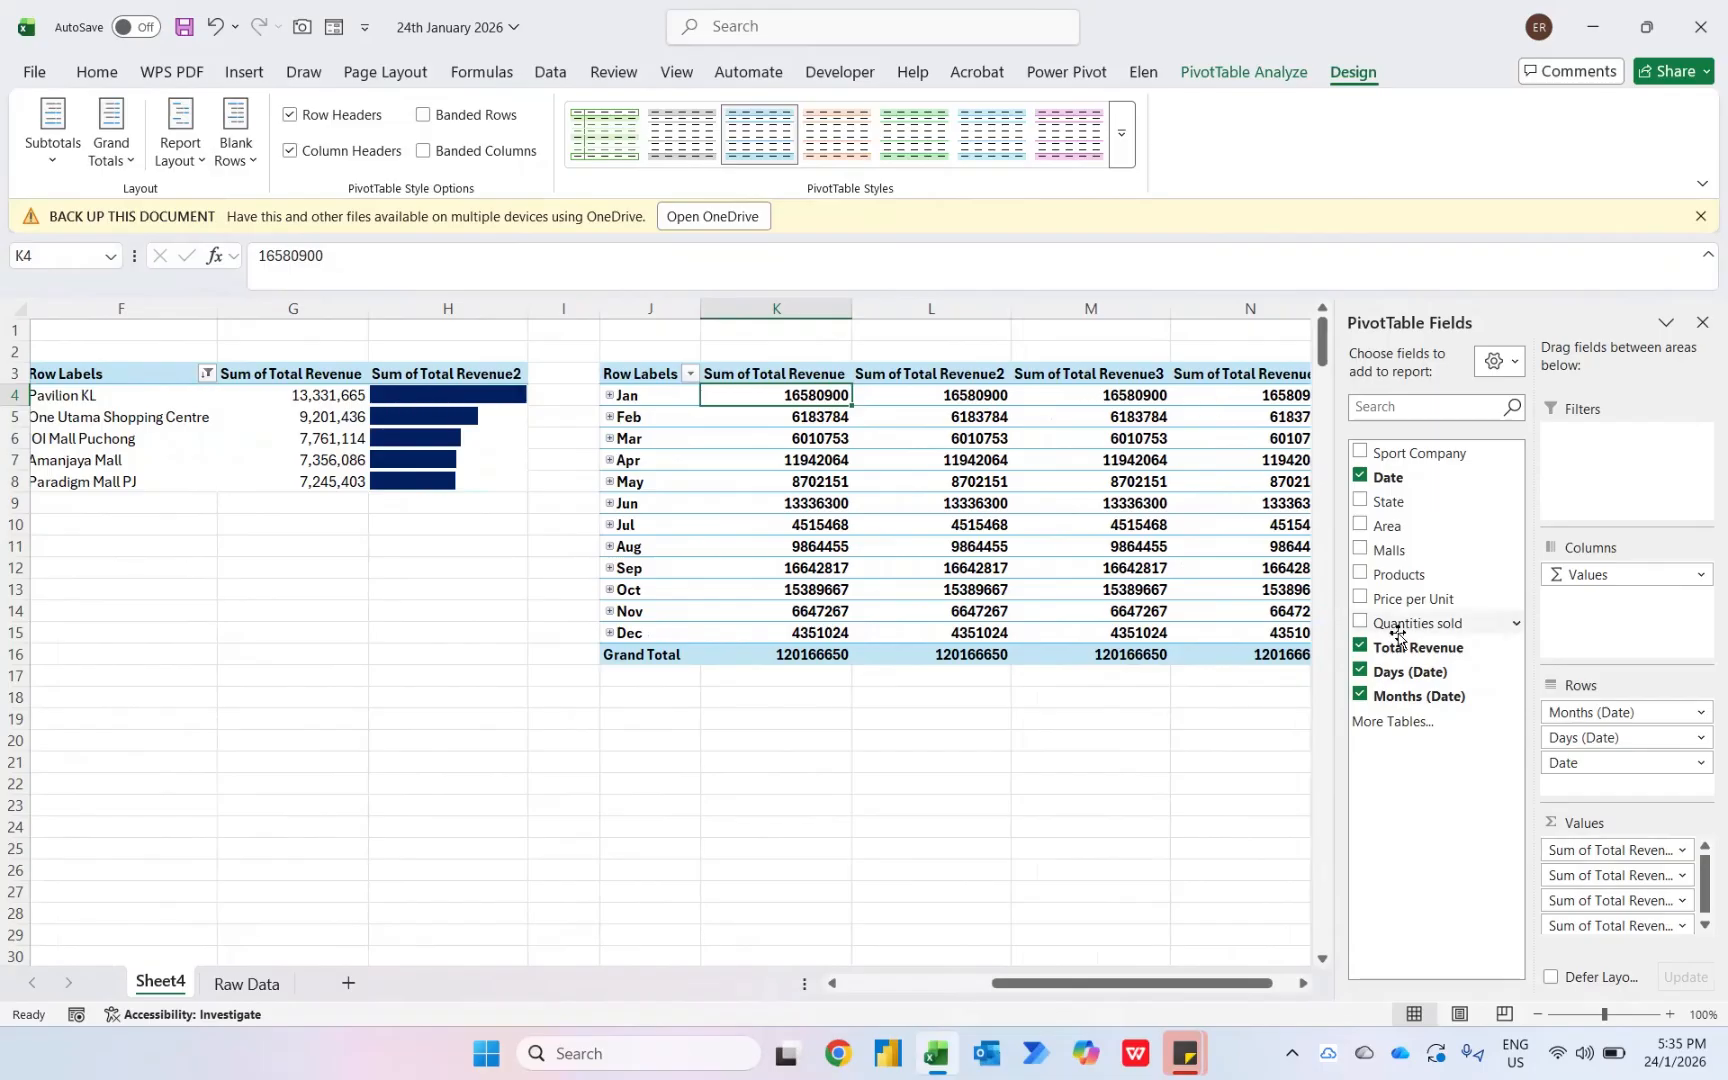
left_click_drag(1390, 647, 1600, 918)
scroll(964, 692, "right", 2)
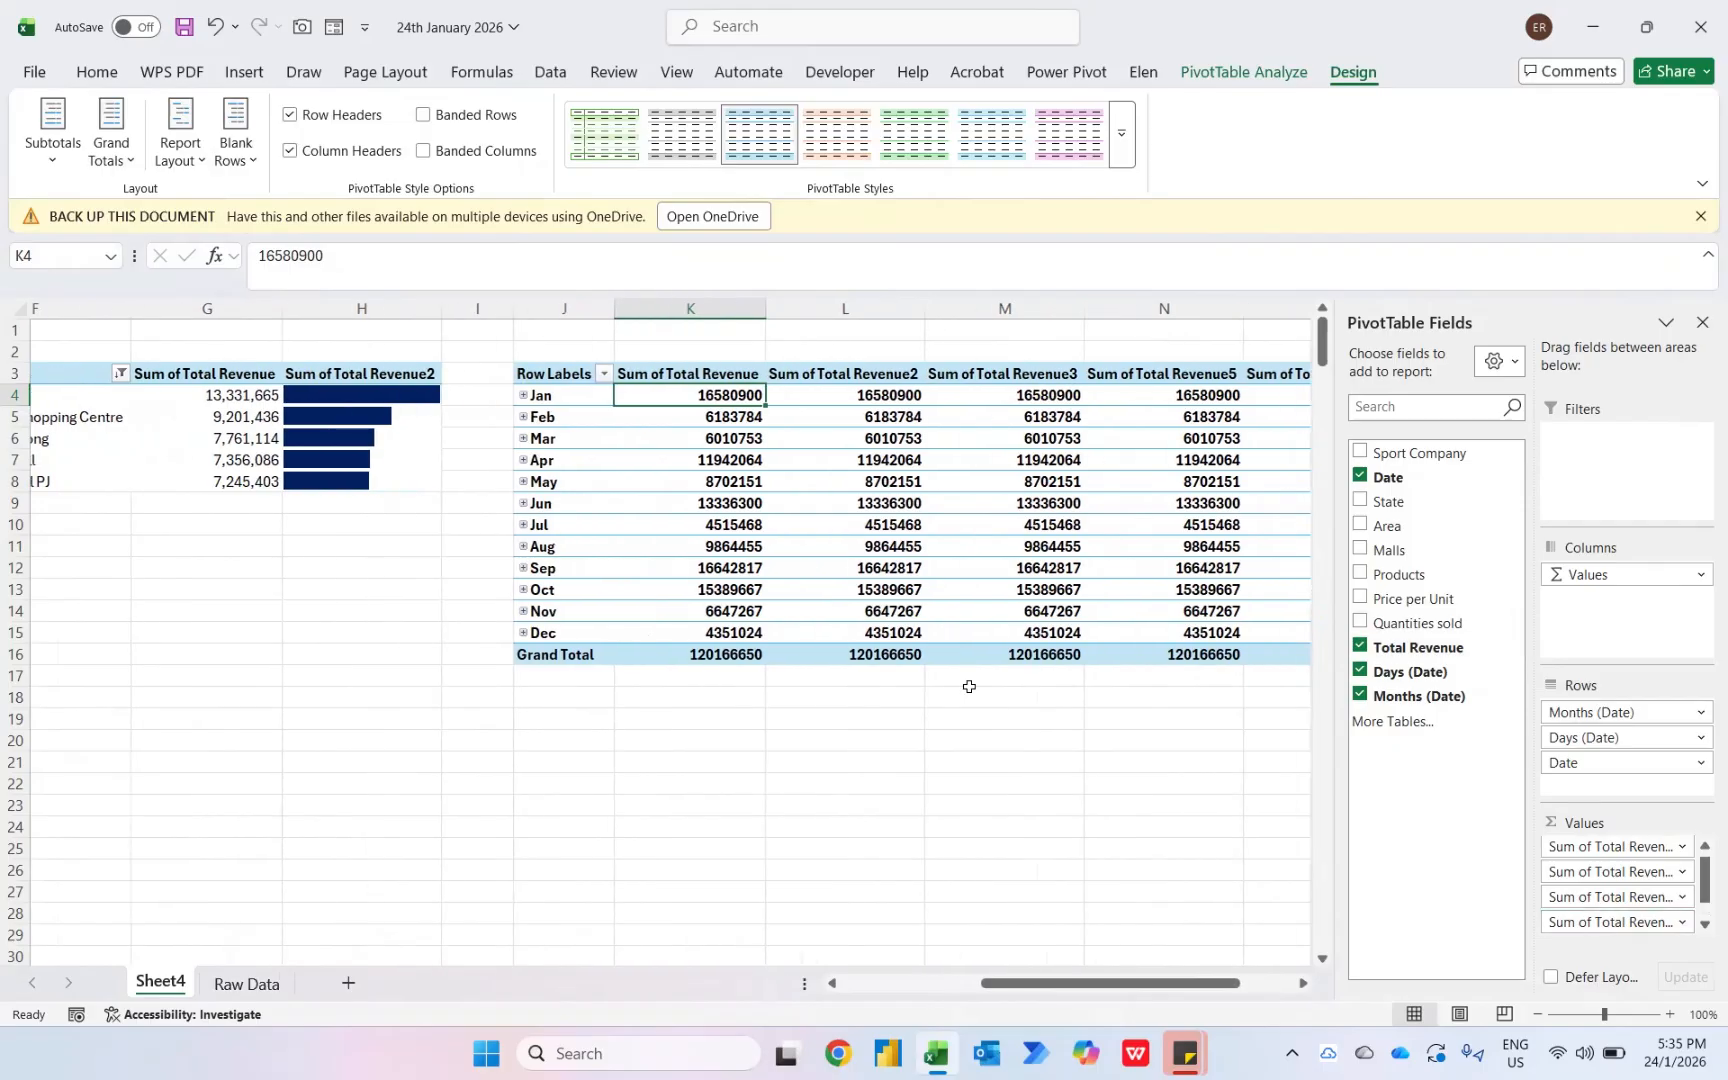
- Show the month pivot's Sum of Total Revenue2 as % of Grand Total
right_click(850, 393)
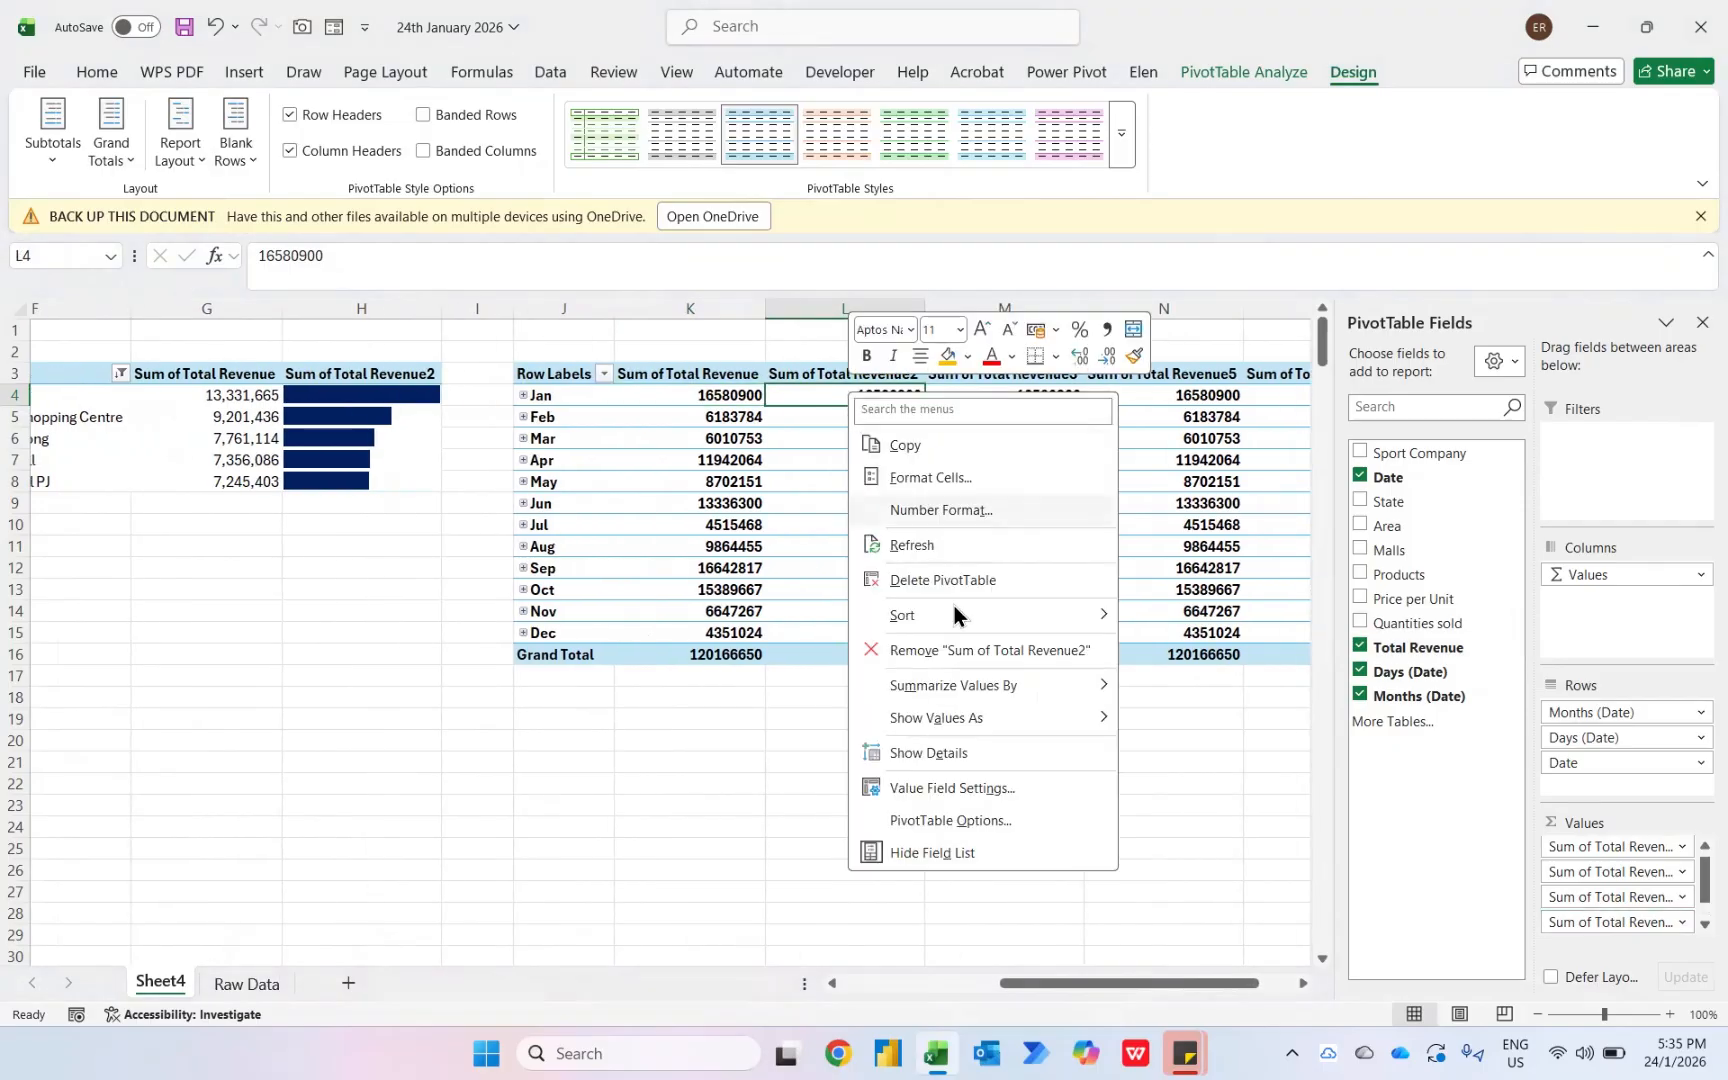
mouse_move(976, 718)
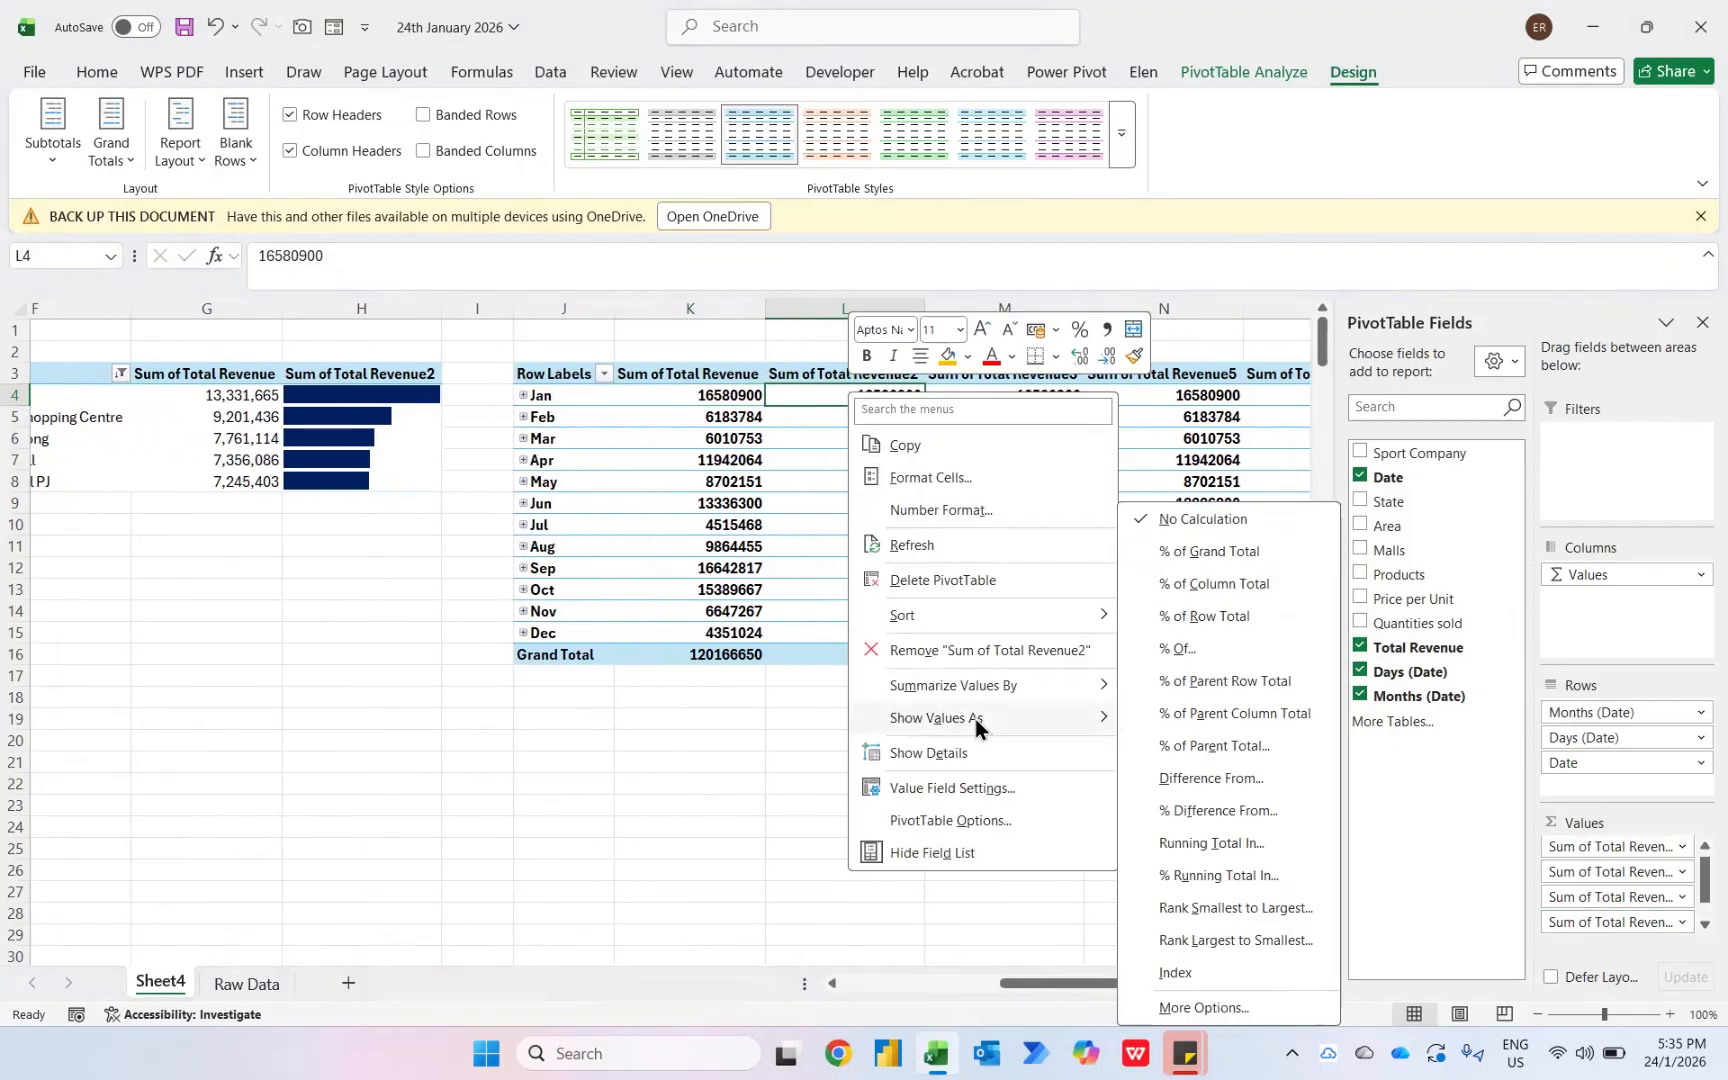
left_click(1245, 551)
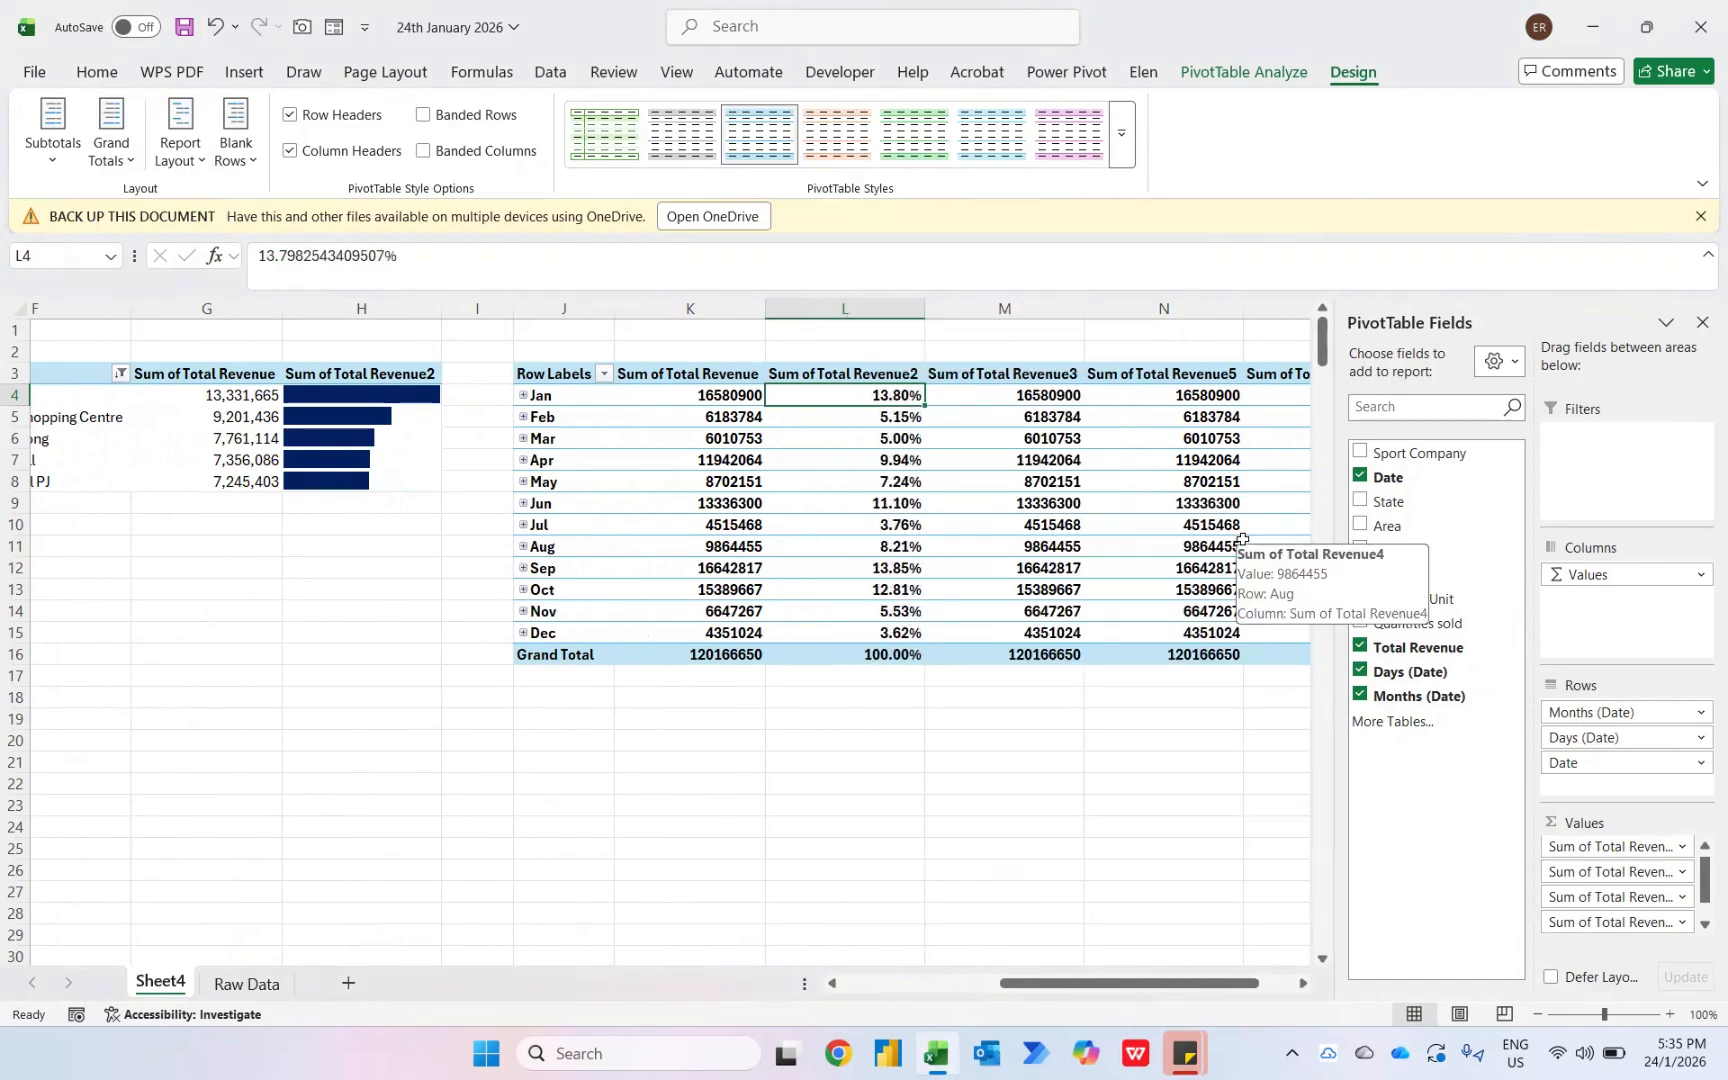
- Show Sum of Total Revenue3 as Difference From the (previous) item of Months (Date)
right_click(1036, 395)
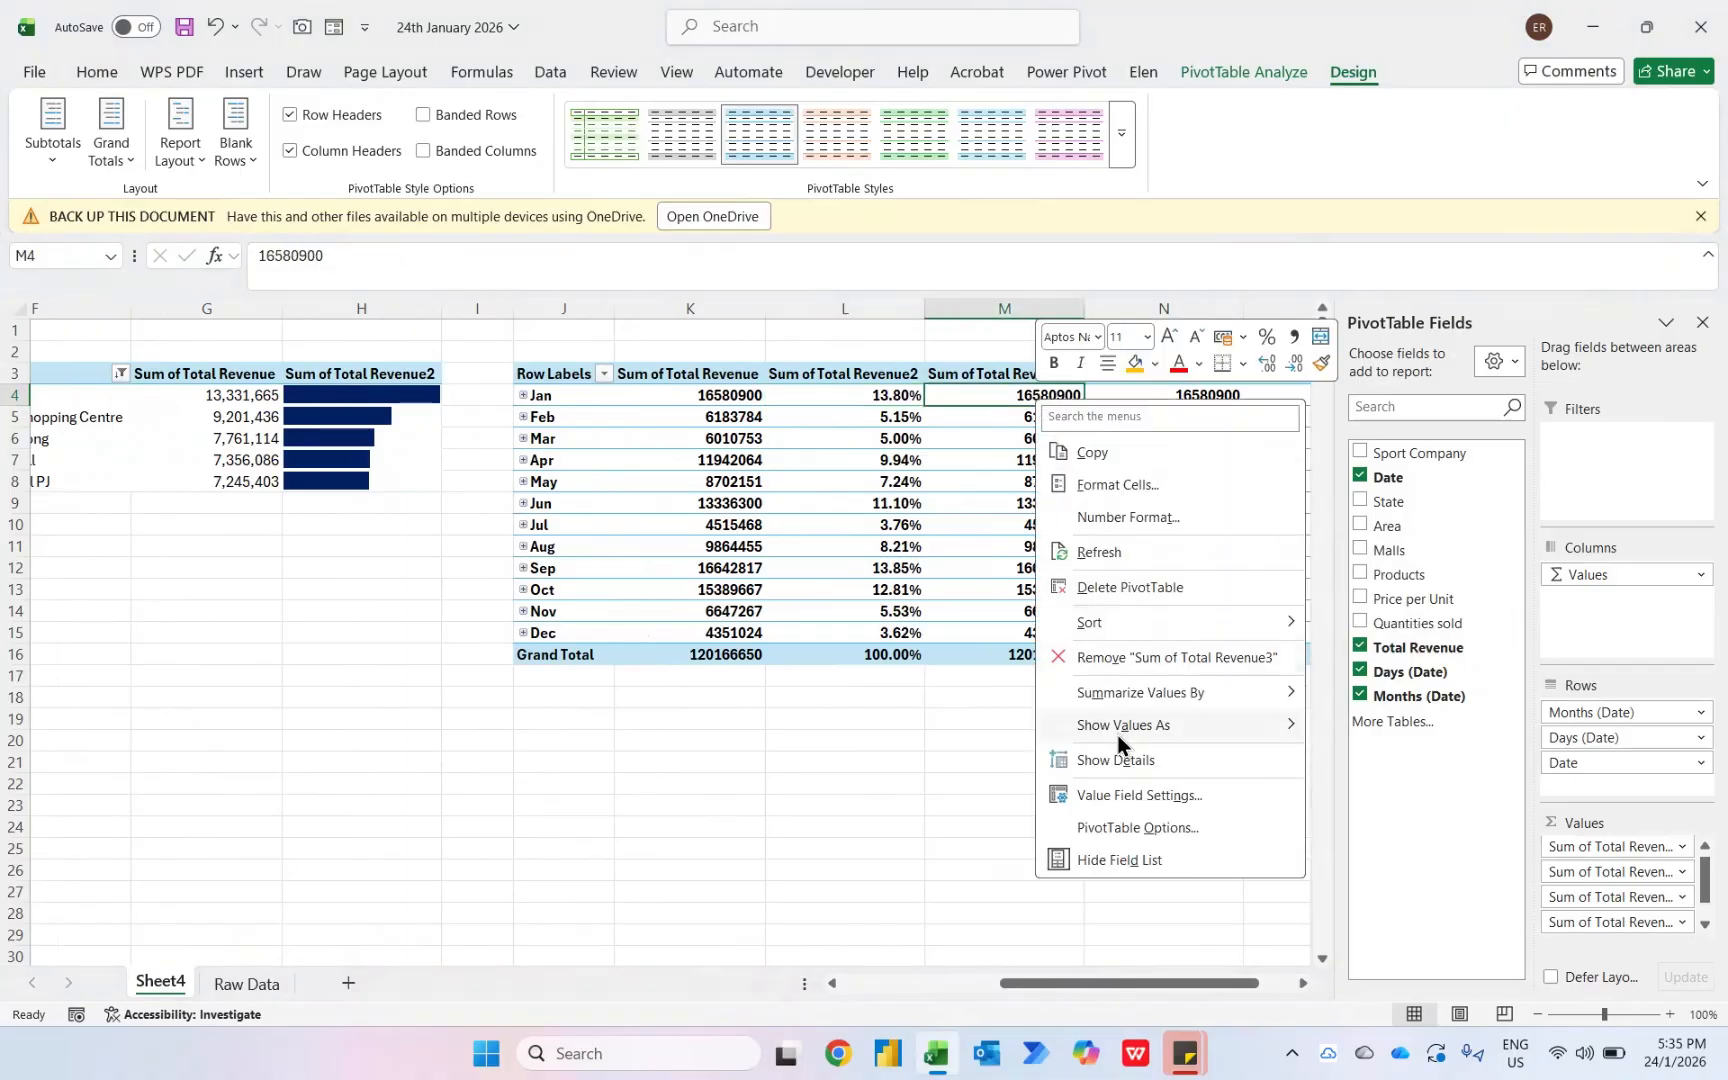
mouse_move(1118, 736)
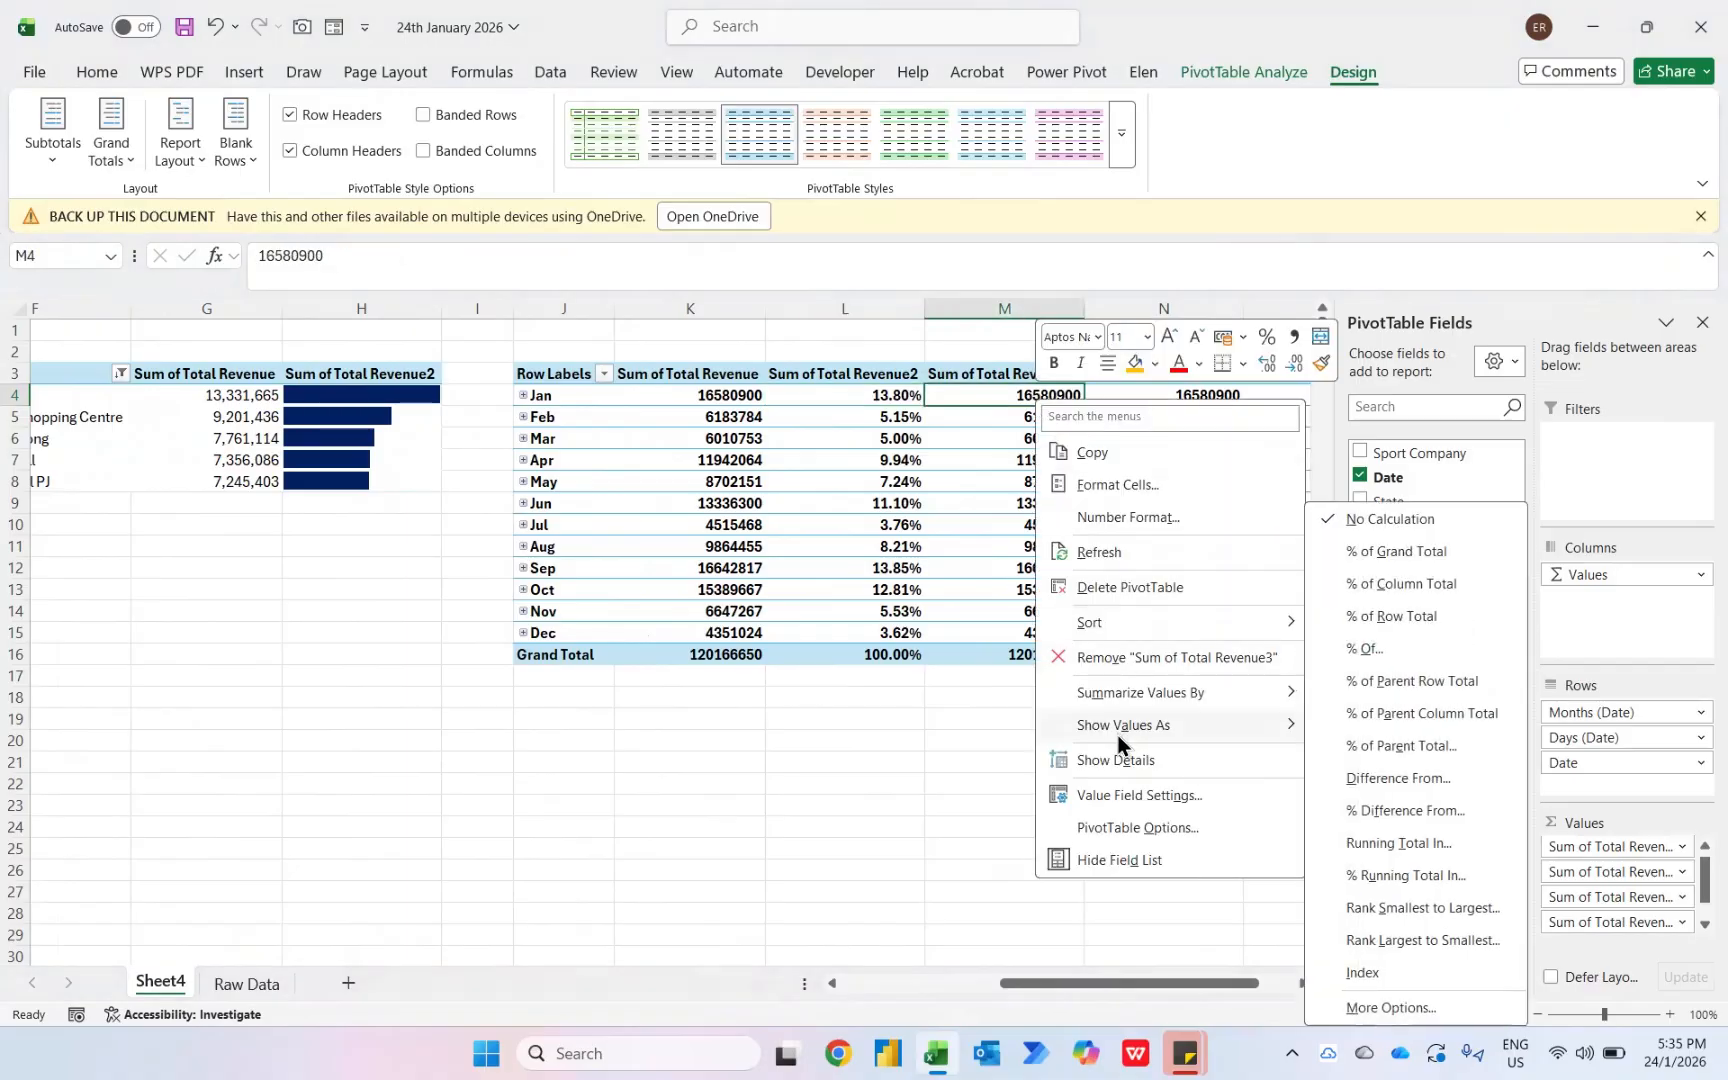
left_click(1397, 779)
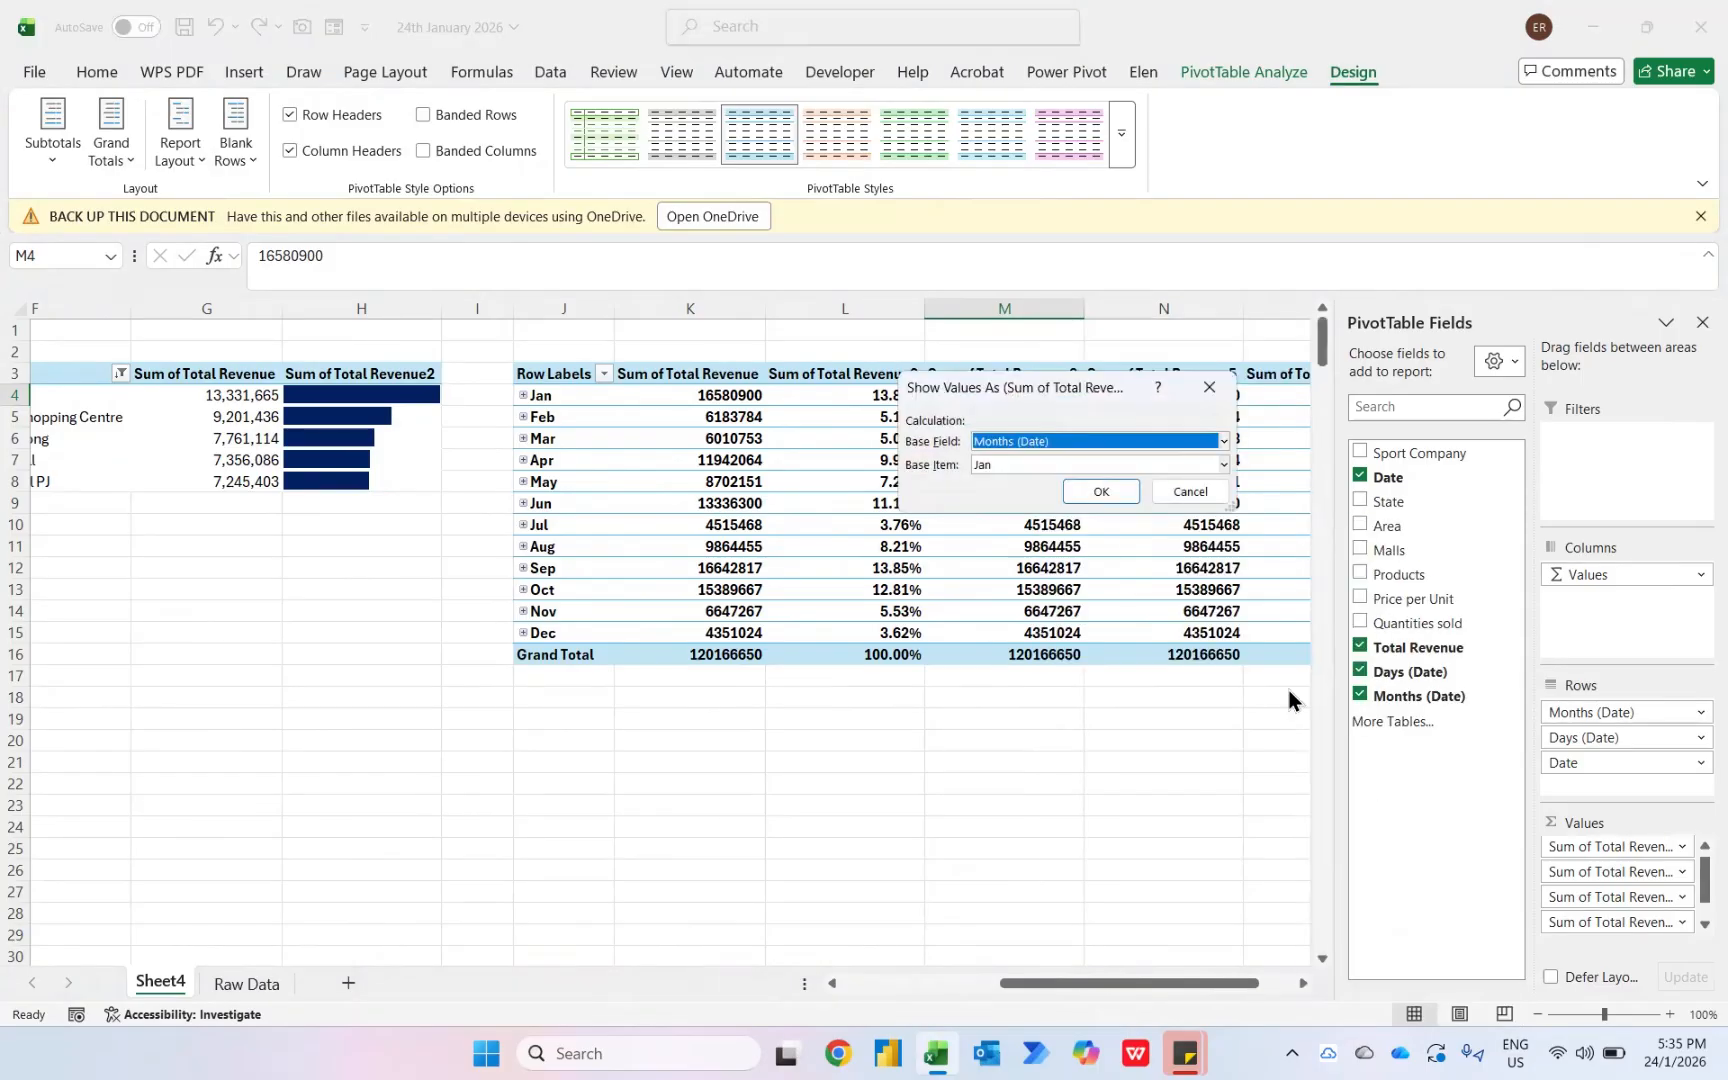
left_click(1006, 468)
left_click(1000, 483)
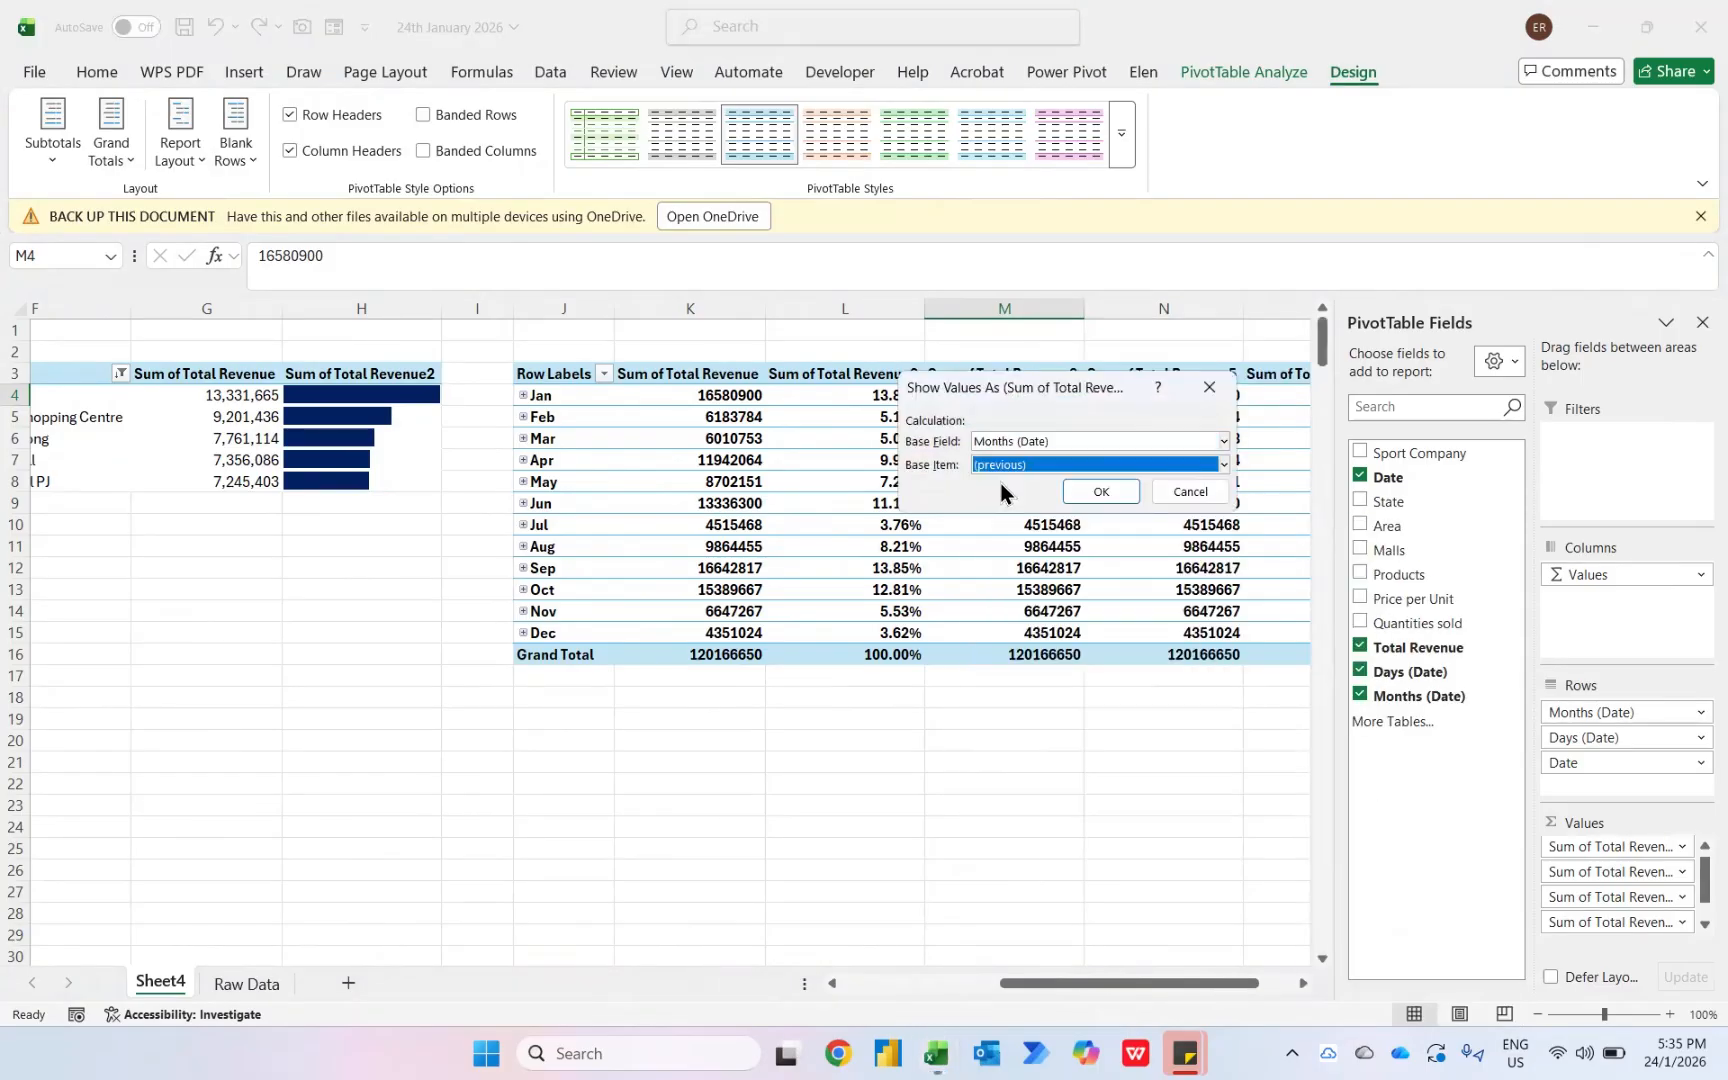
left_click(1080, 487)
key("Down")
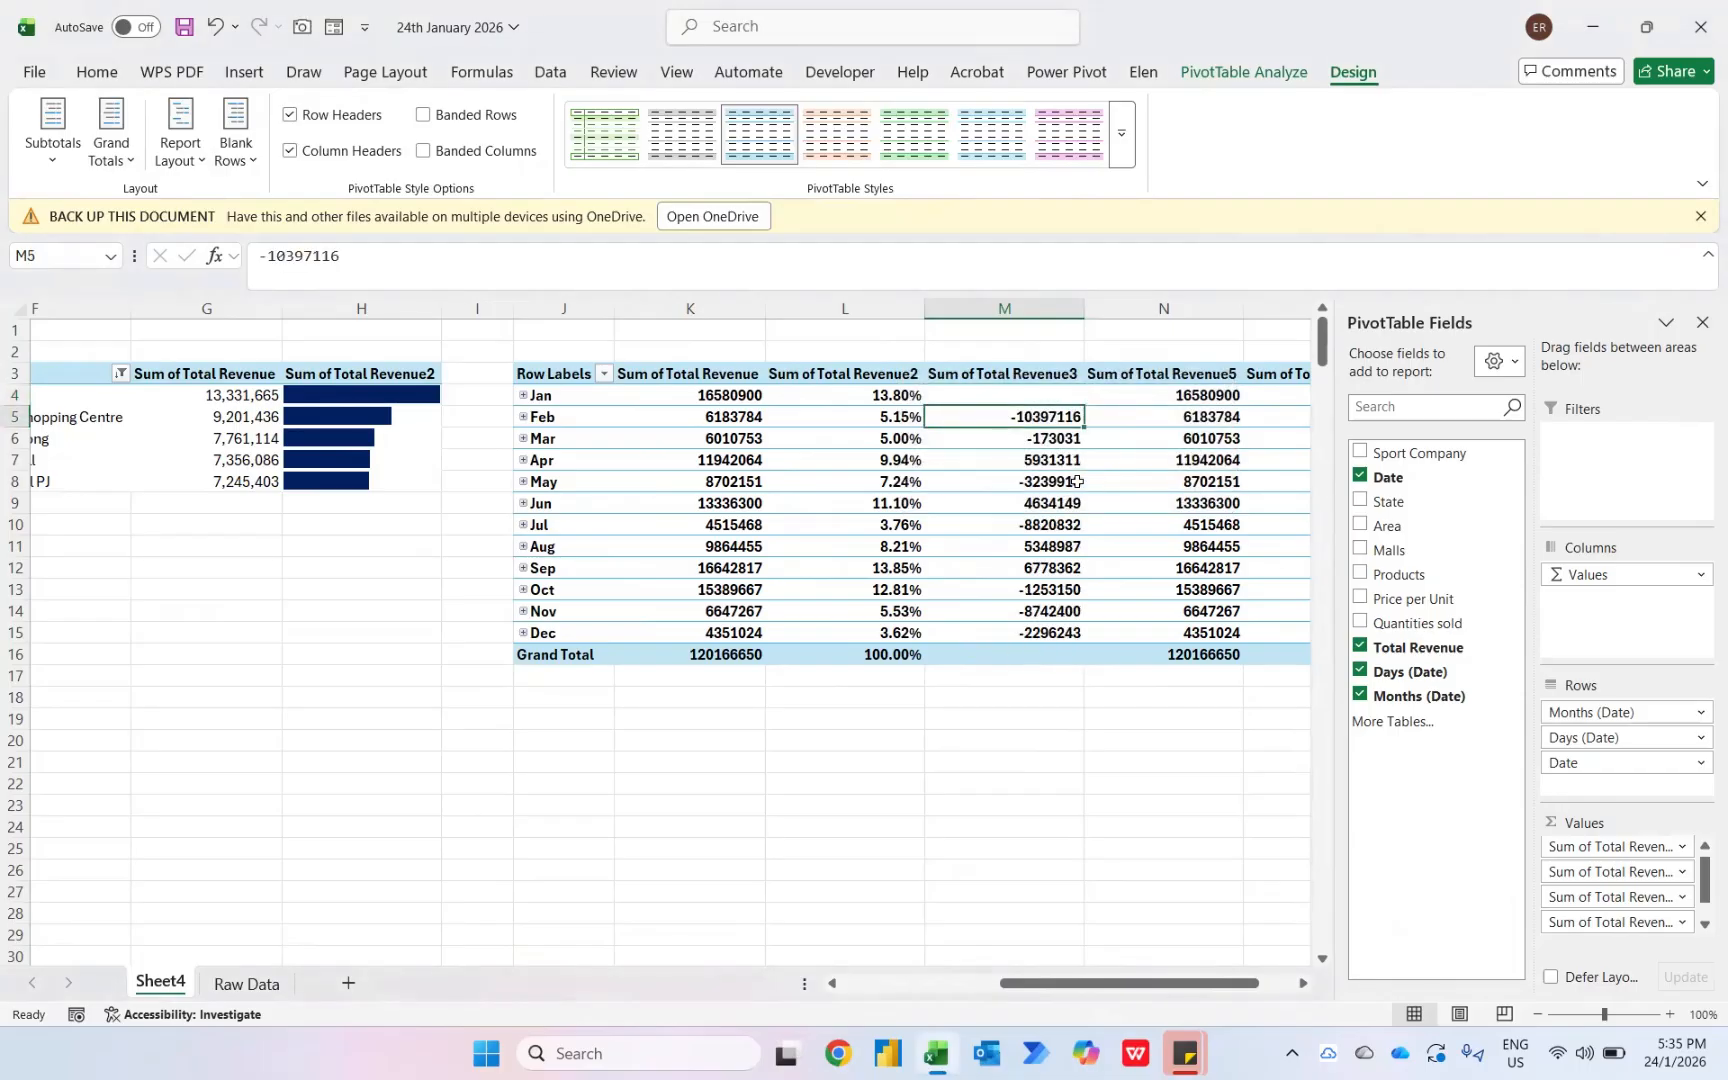
key("Down")
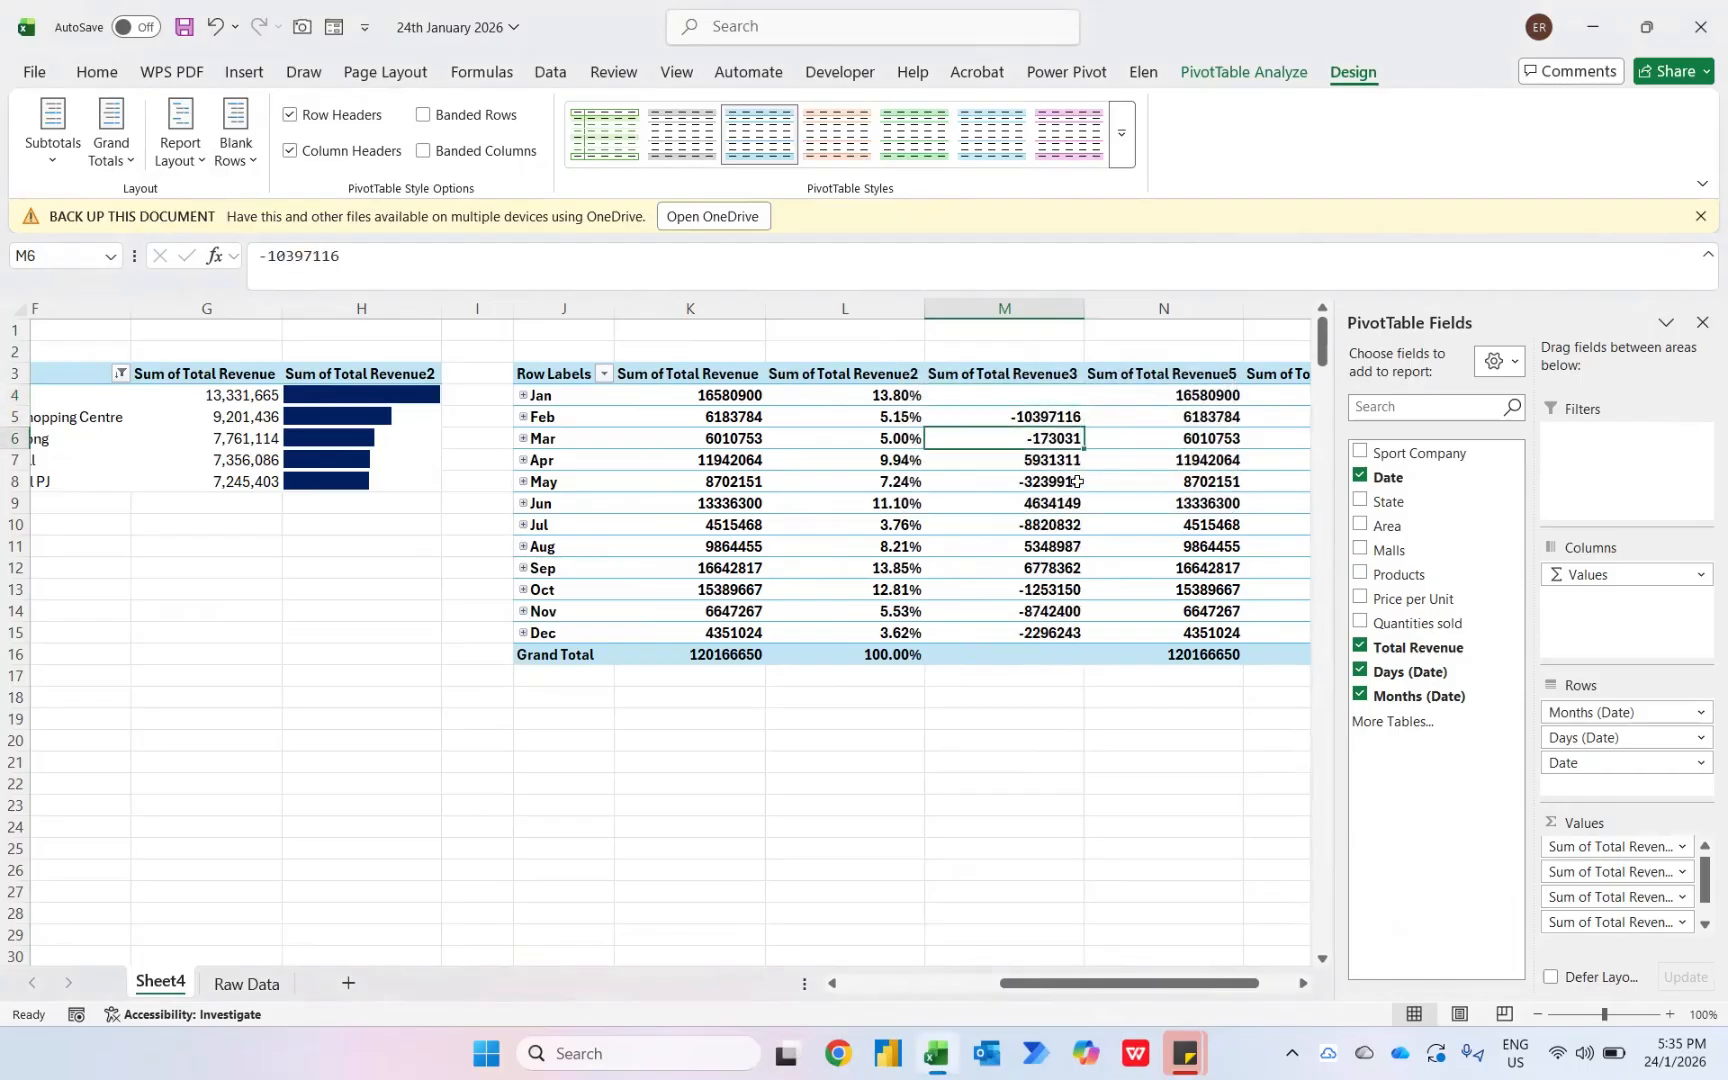
key("Down")
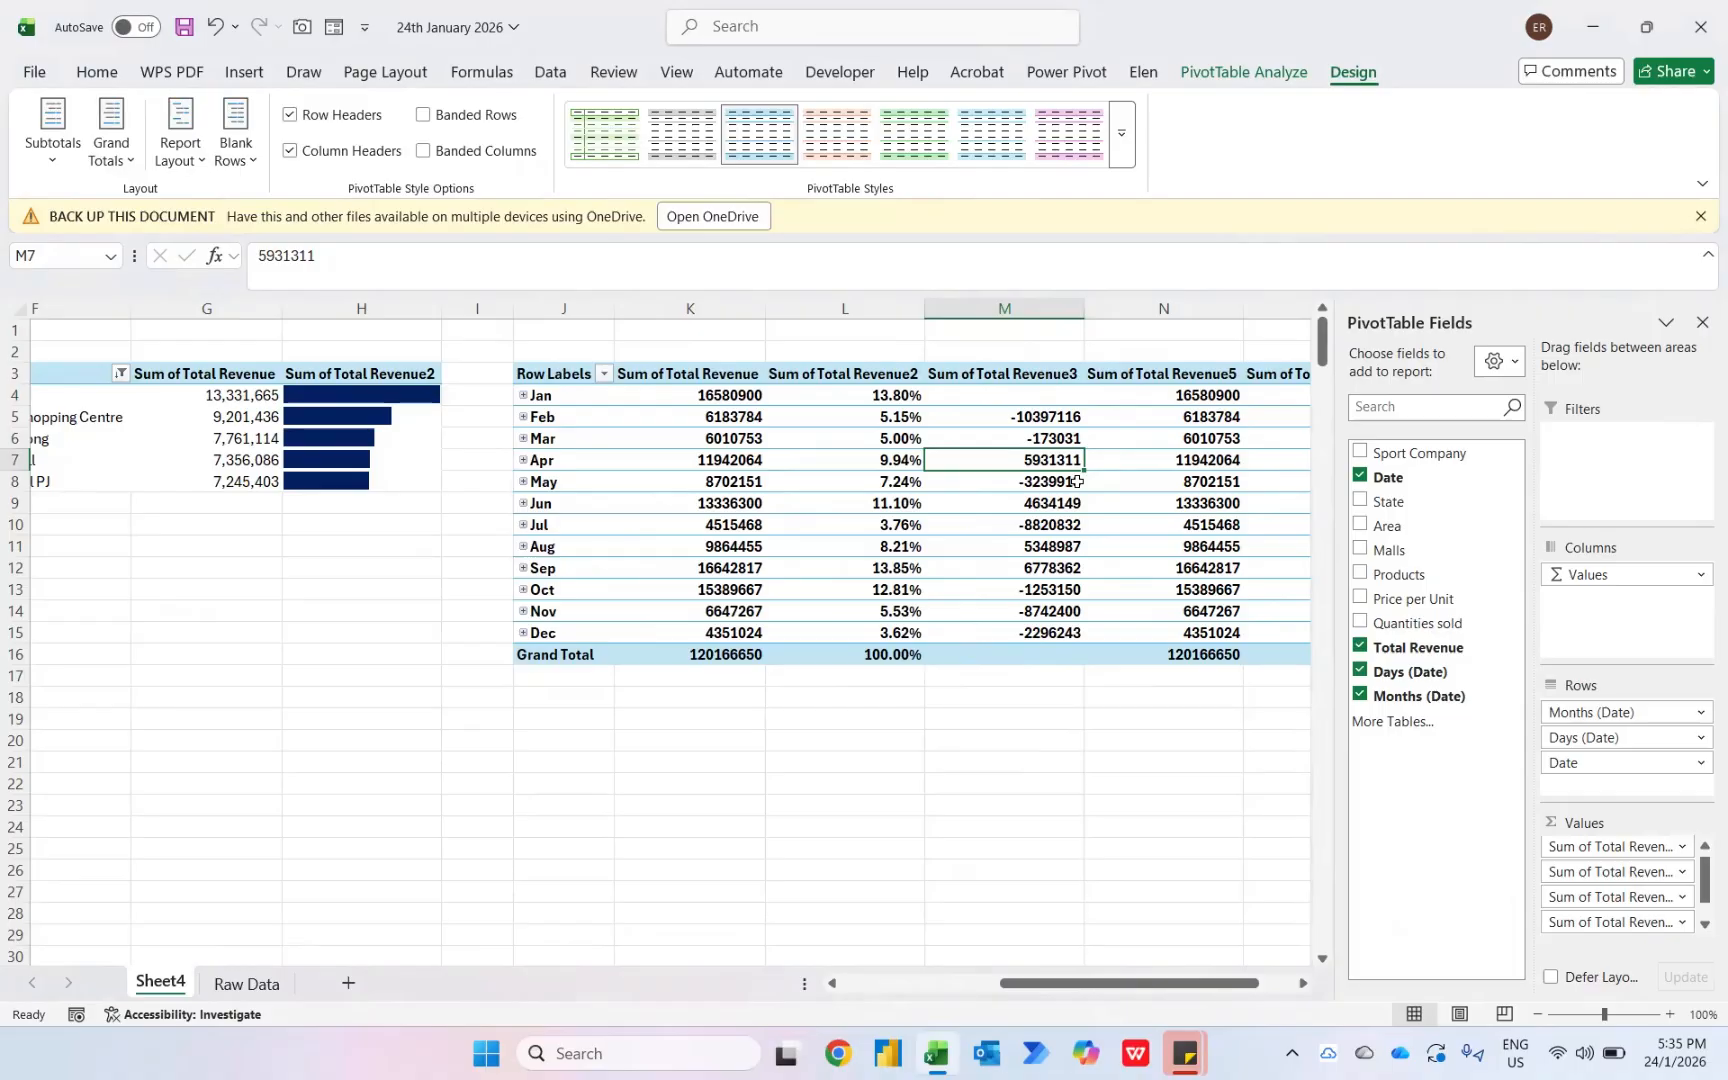
- Show Sum of Total Revenue5 as % Difference From the (previous) item of Months (Date)
right_click(1210, 398)
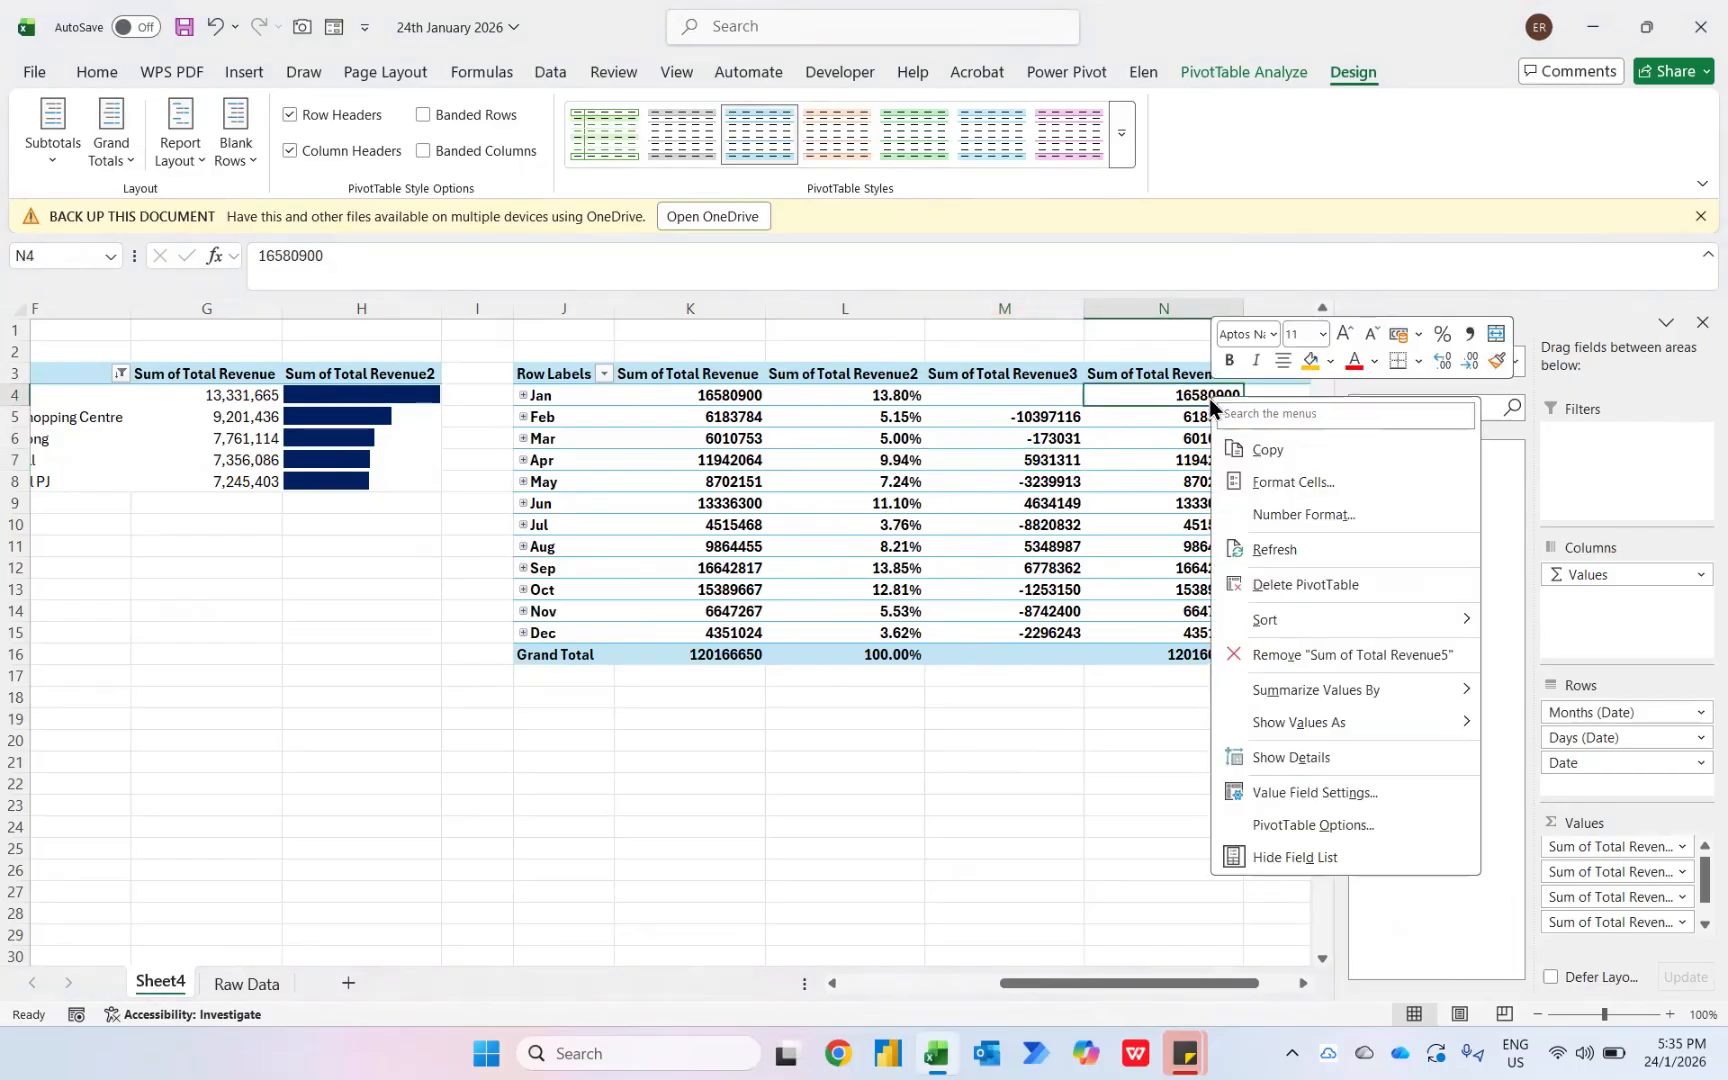
mouse_move(1285, 717)
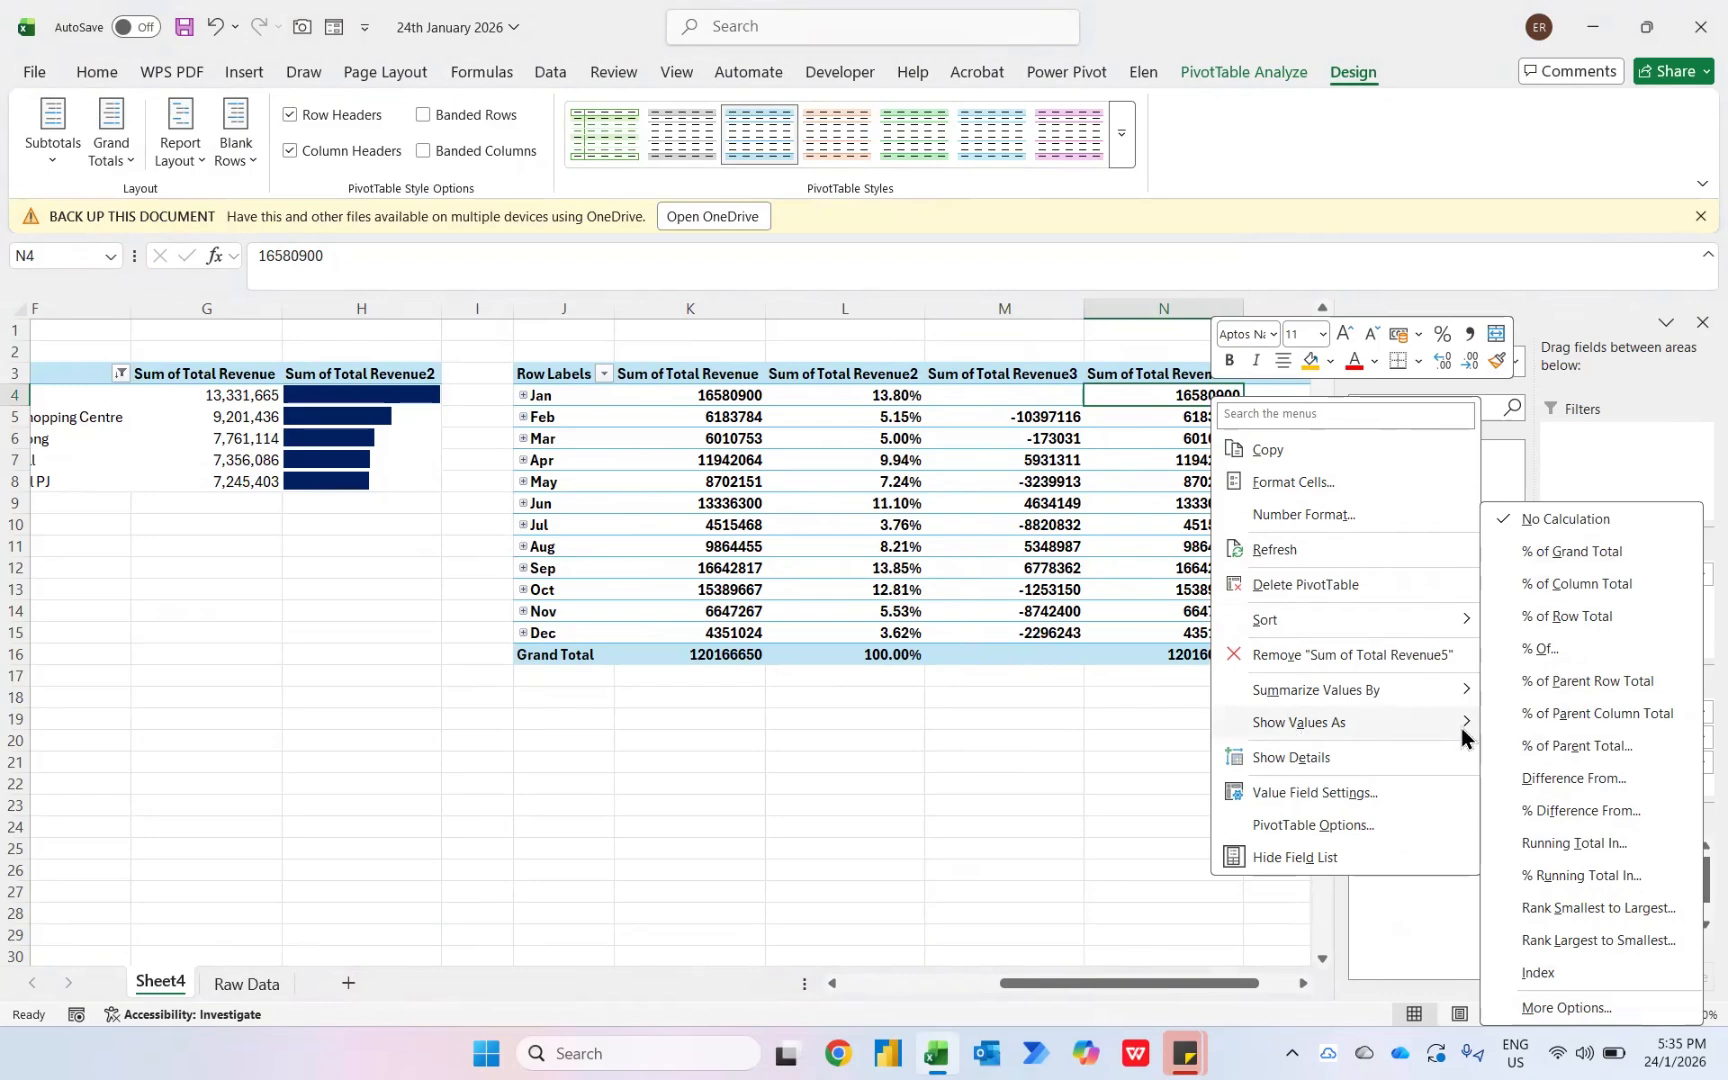
left_click(1588, 812)
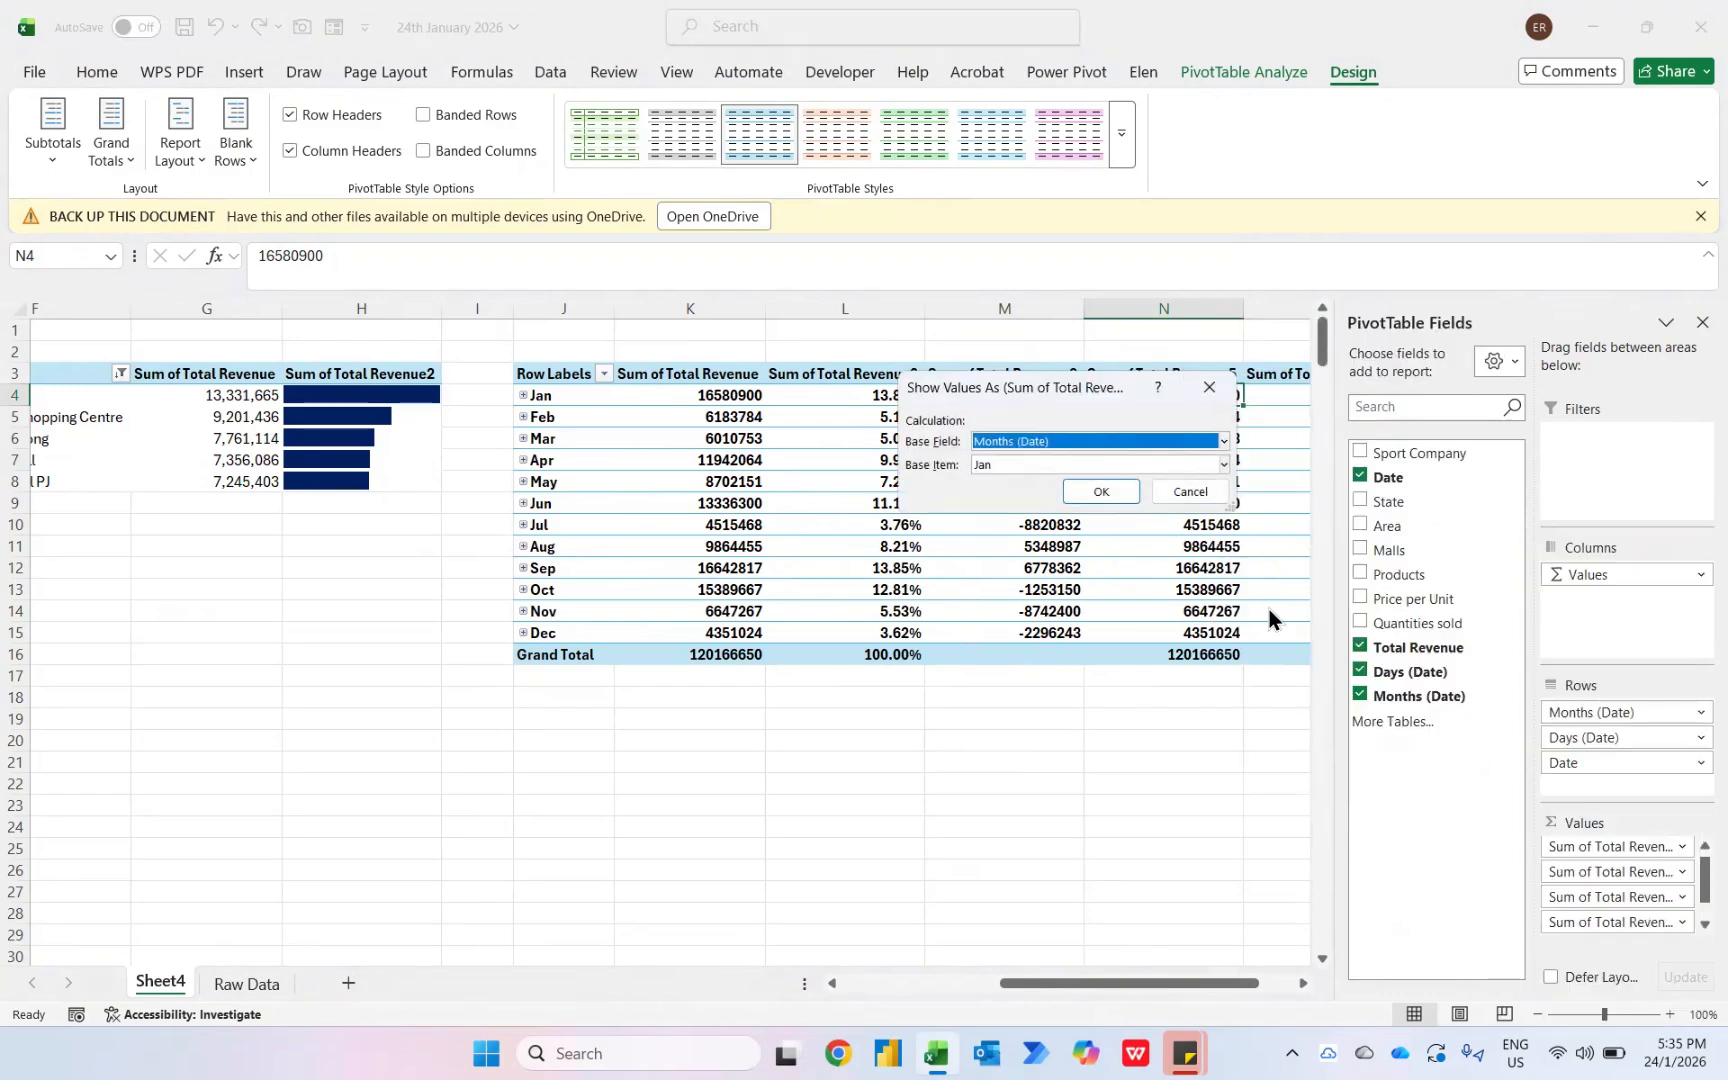
left_click(1030, 465)
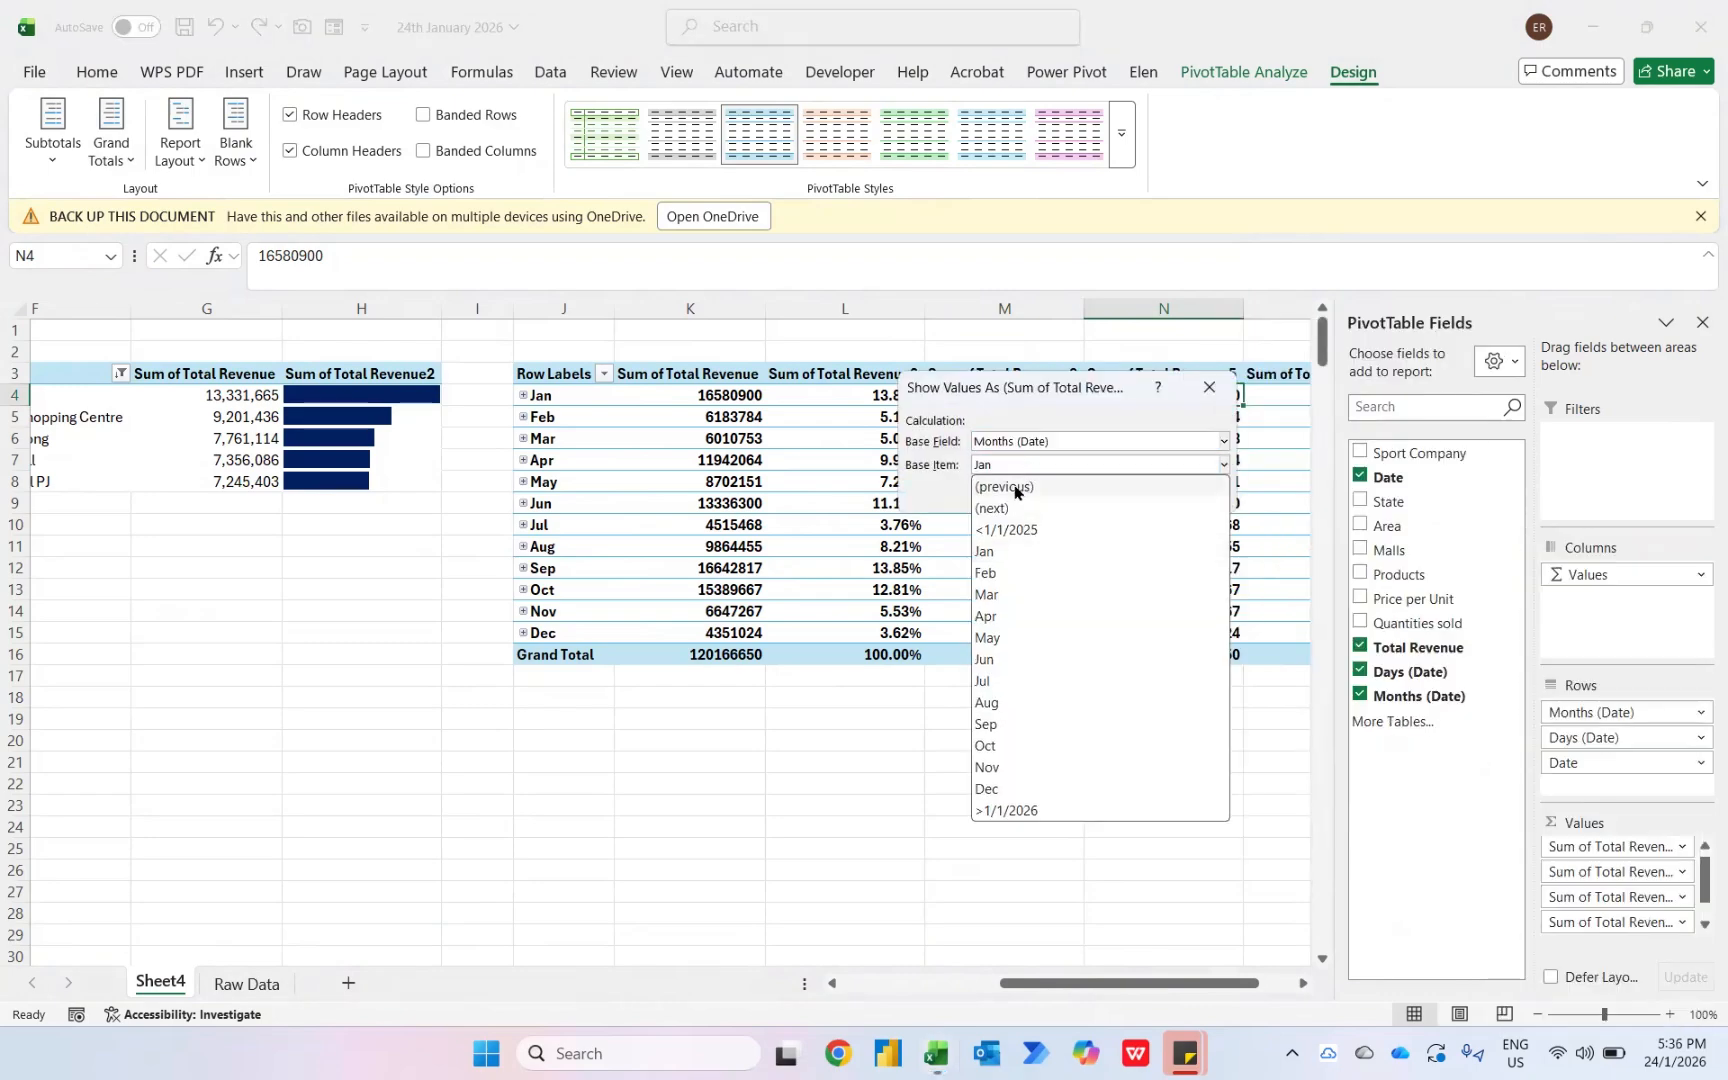
left_click(1018, 487)
left_click(1099, 492)
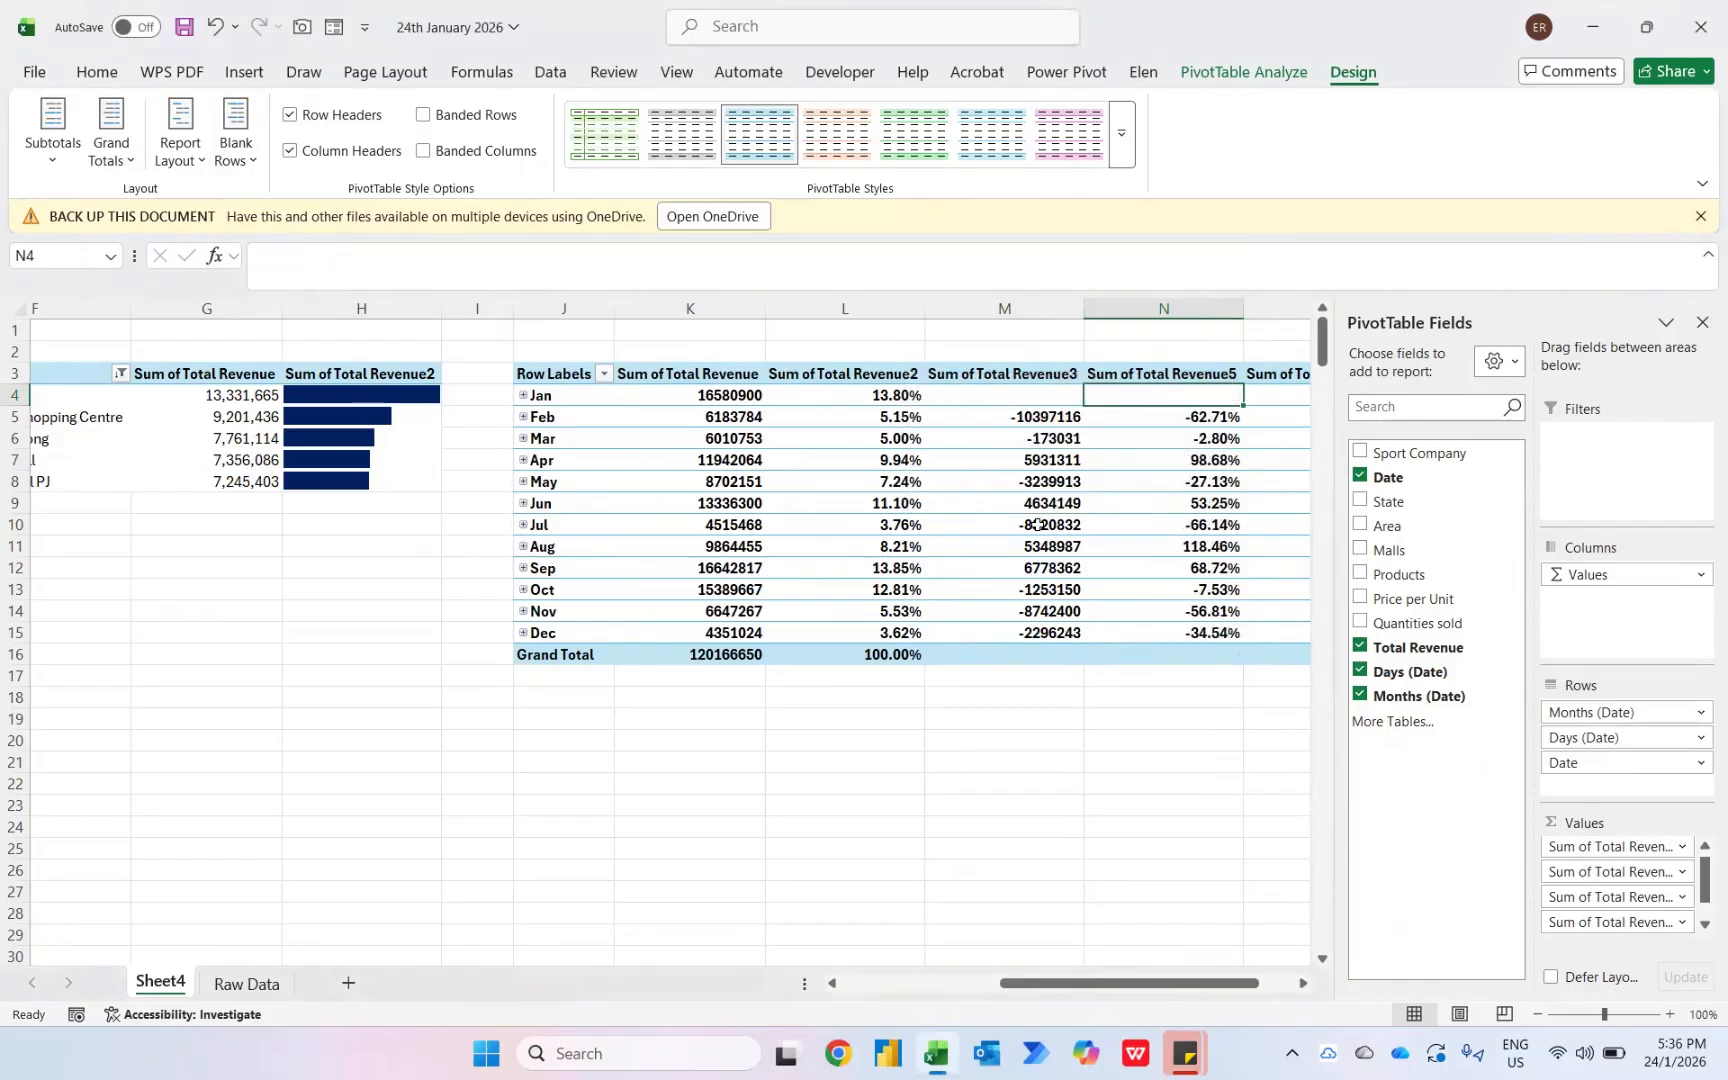
key("Down")
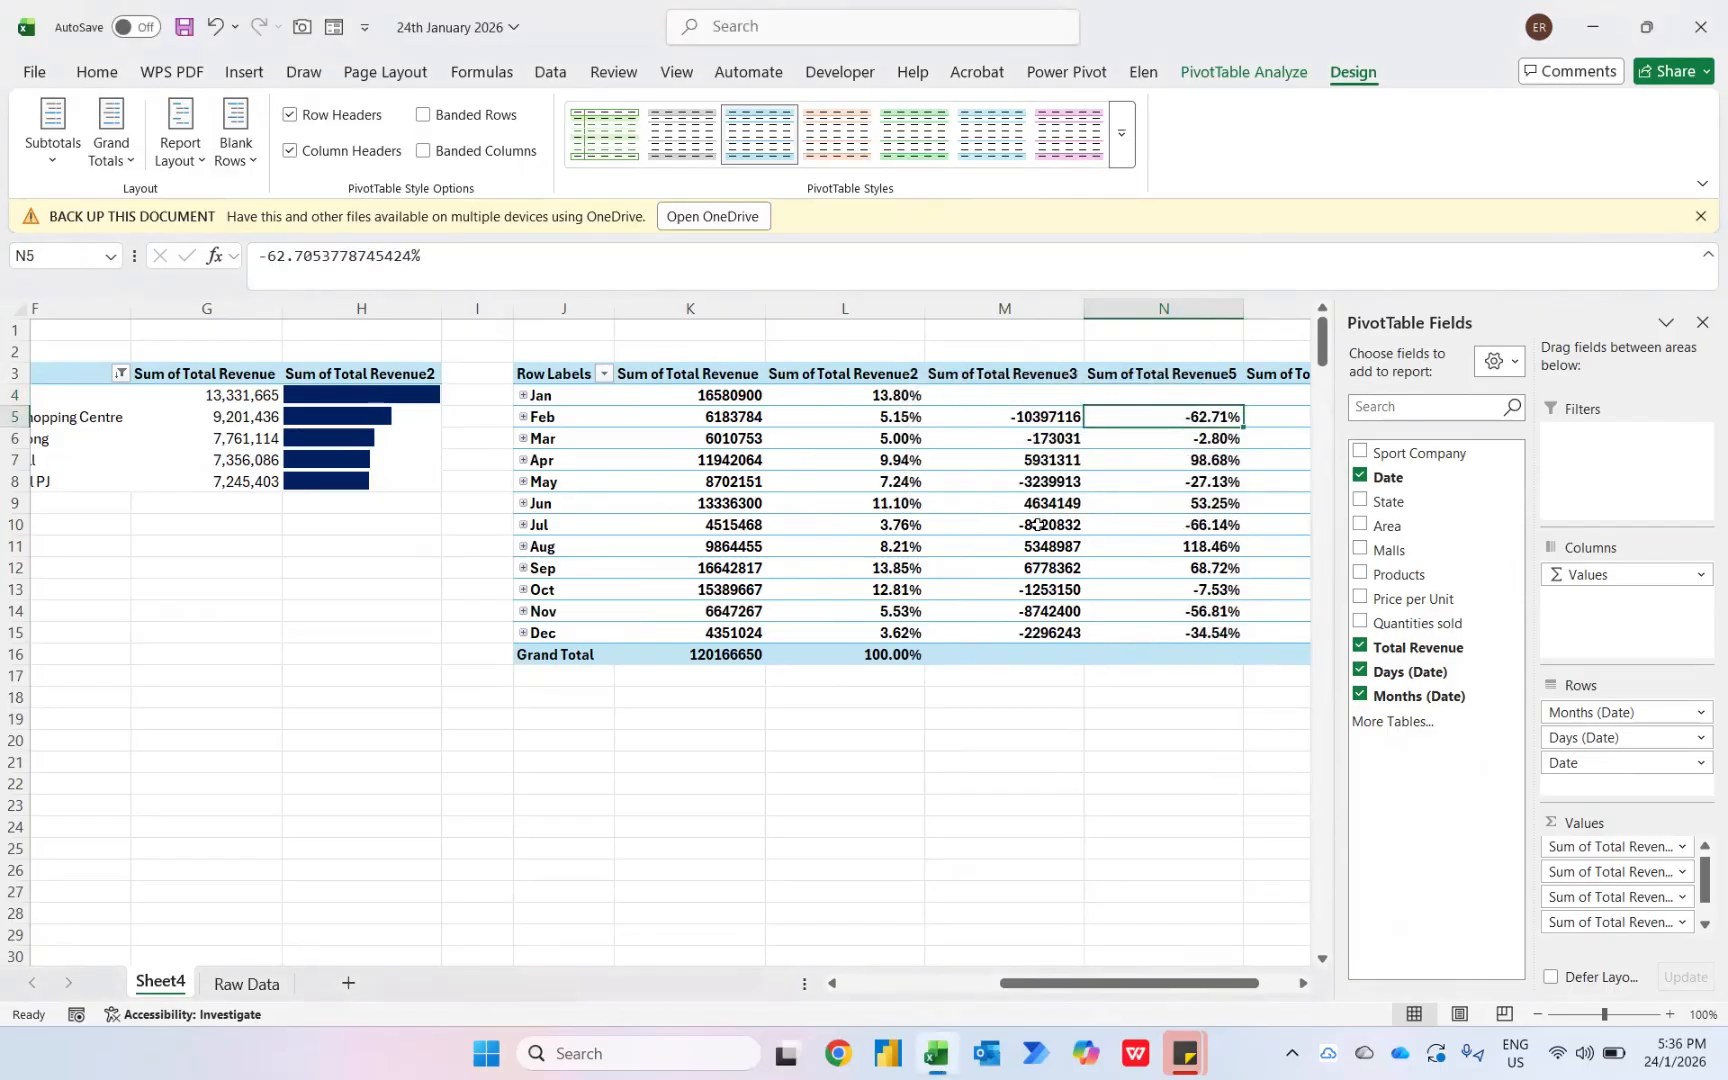
key("Right")
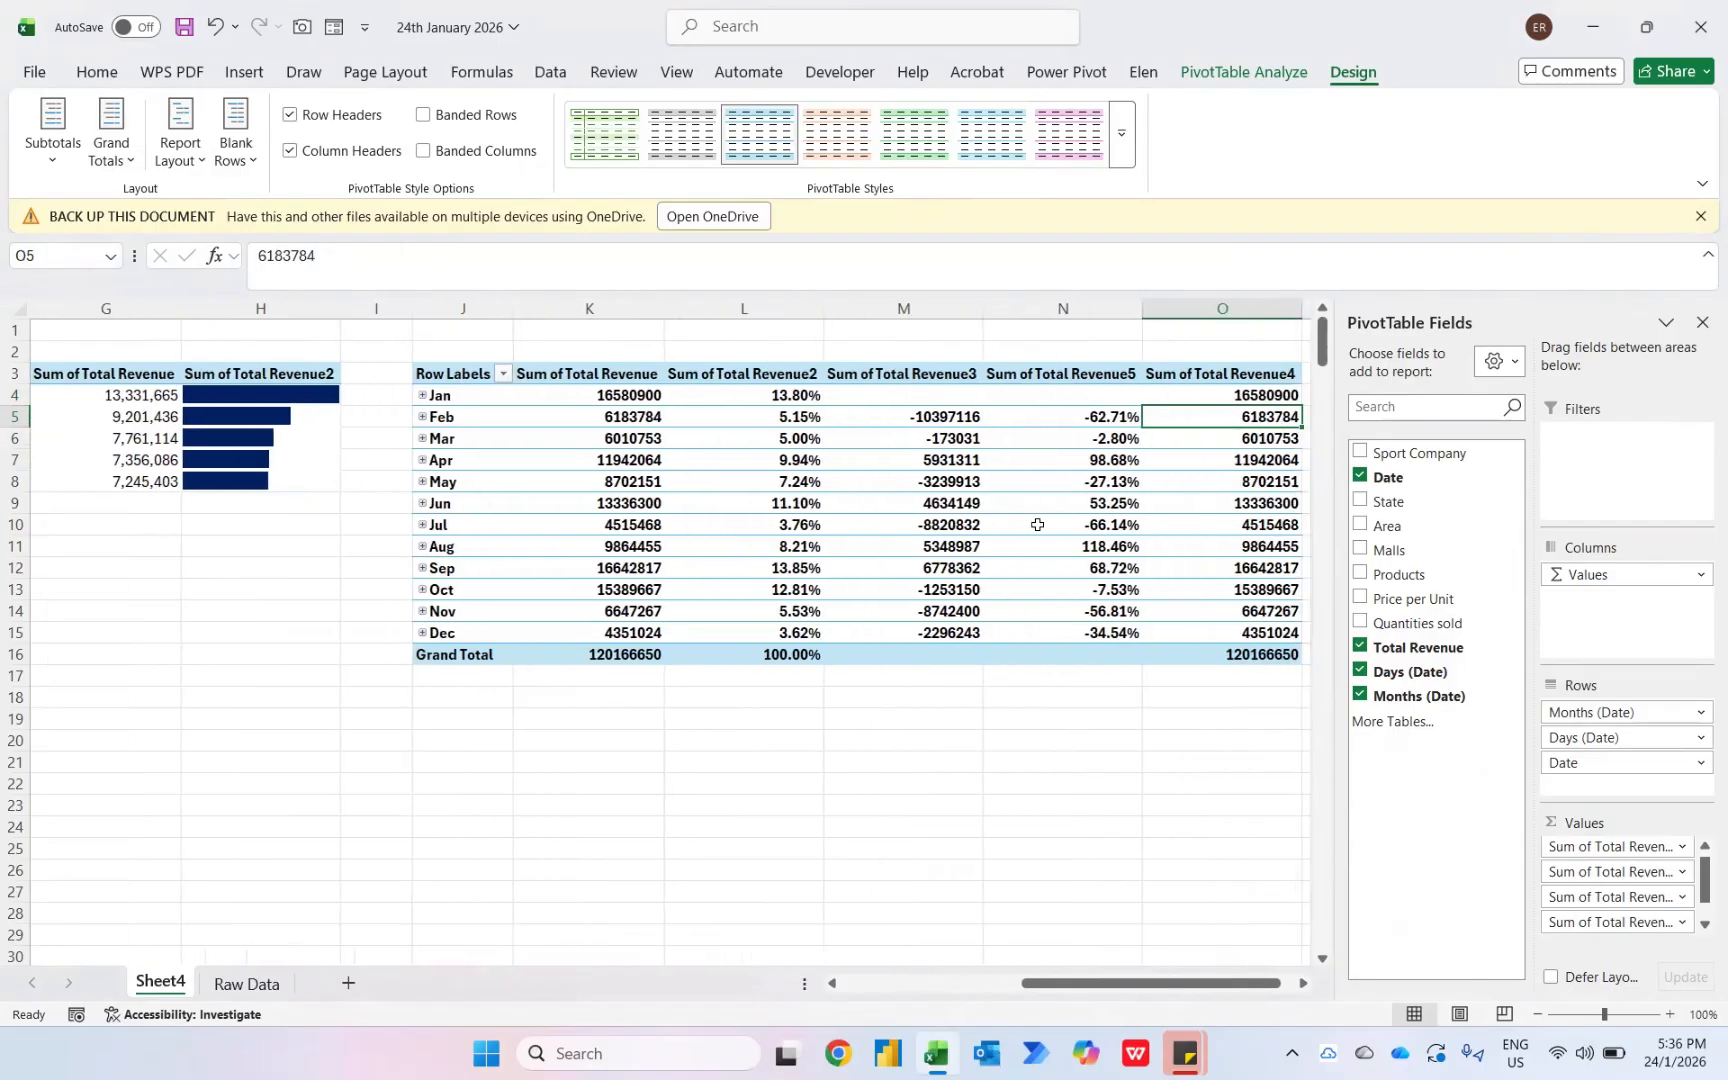
- Show Sum of Total Revenue4 as a Running Total In the month field
right_click(1208, 420)
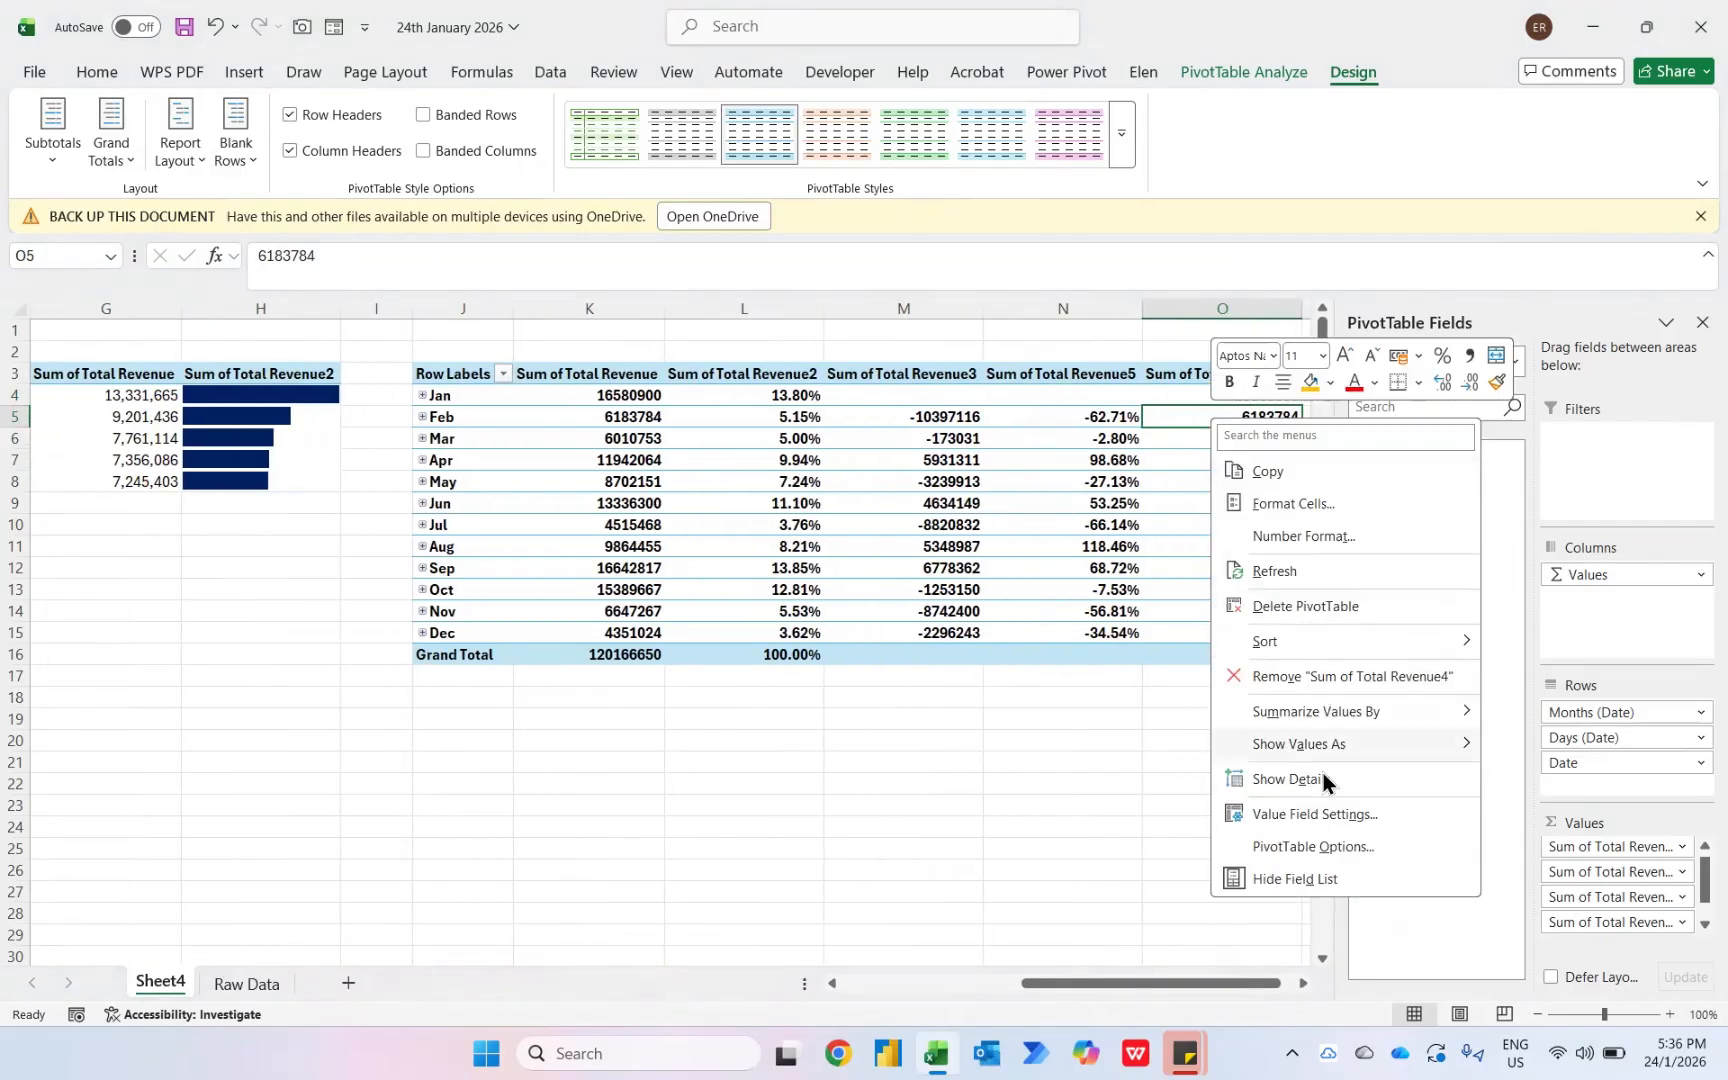
mouse_move(1295, 749)
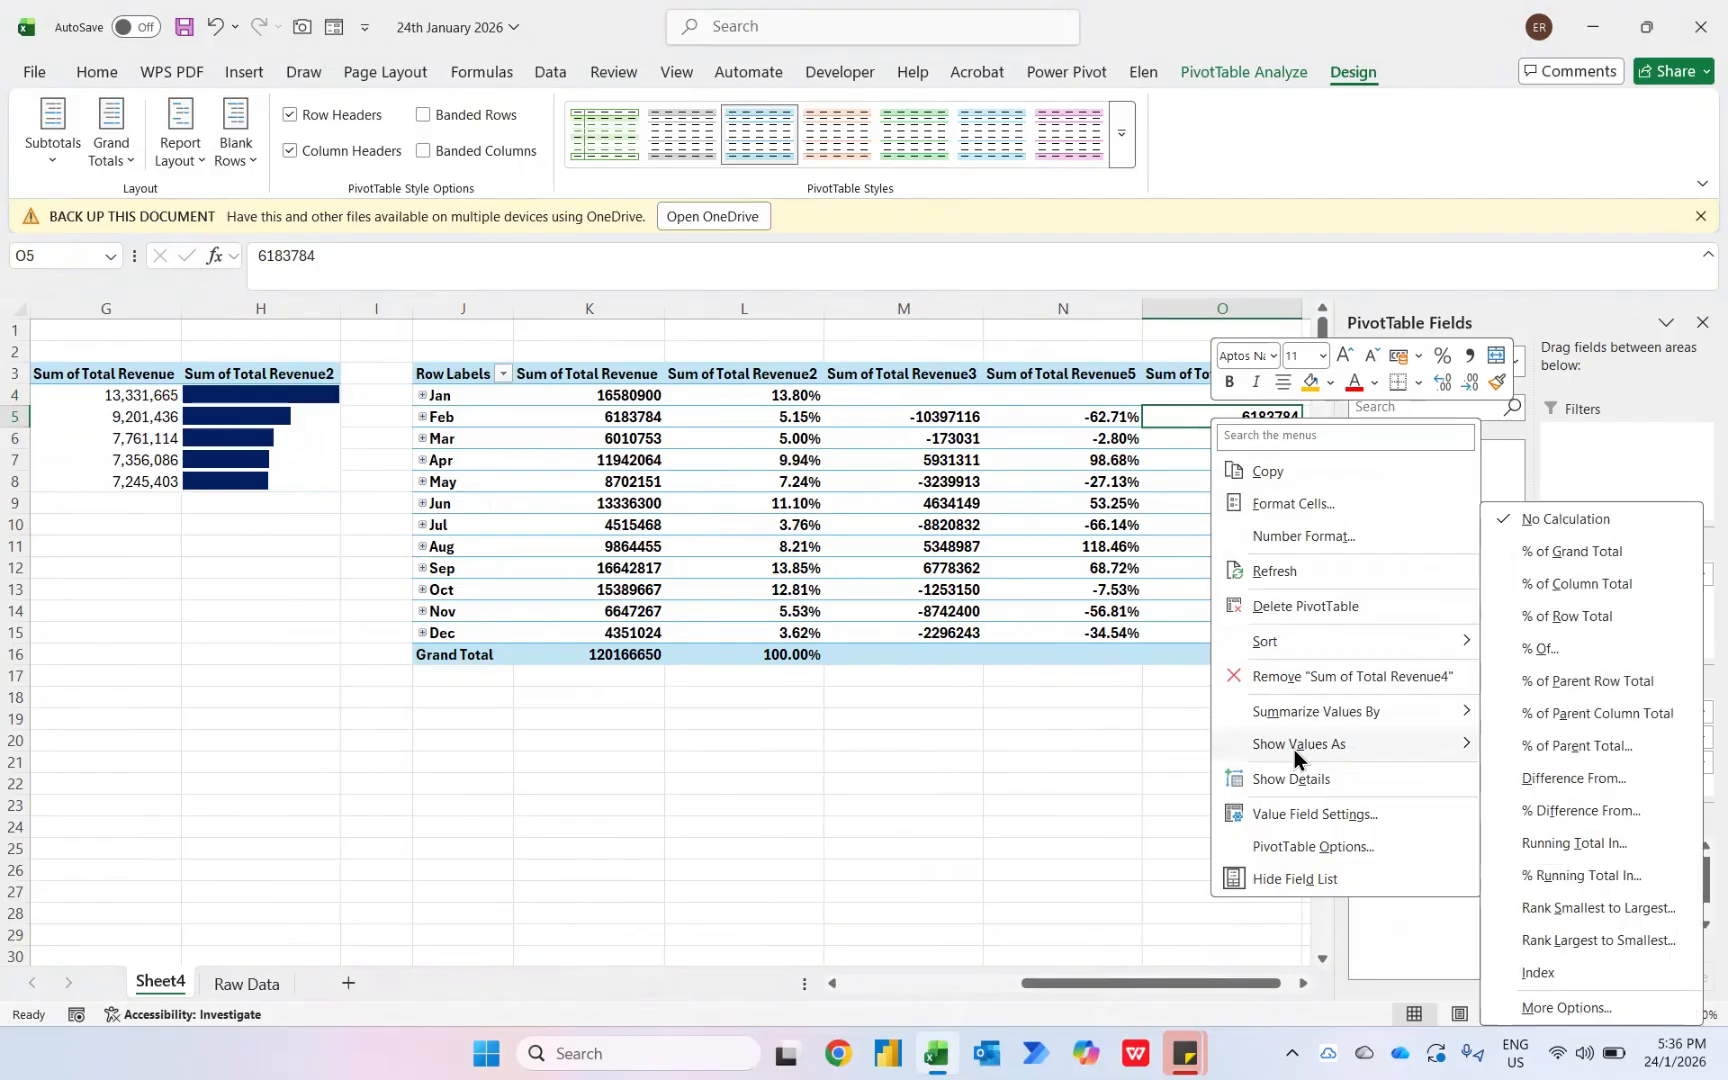
left_click(1578, 838)
left_click(1101, 480)
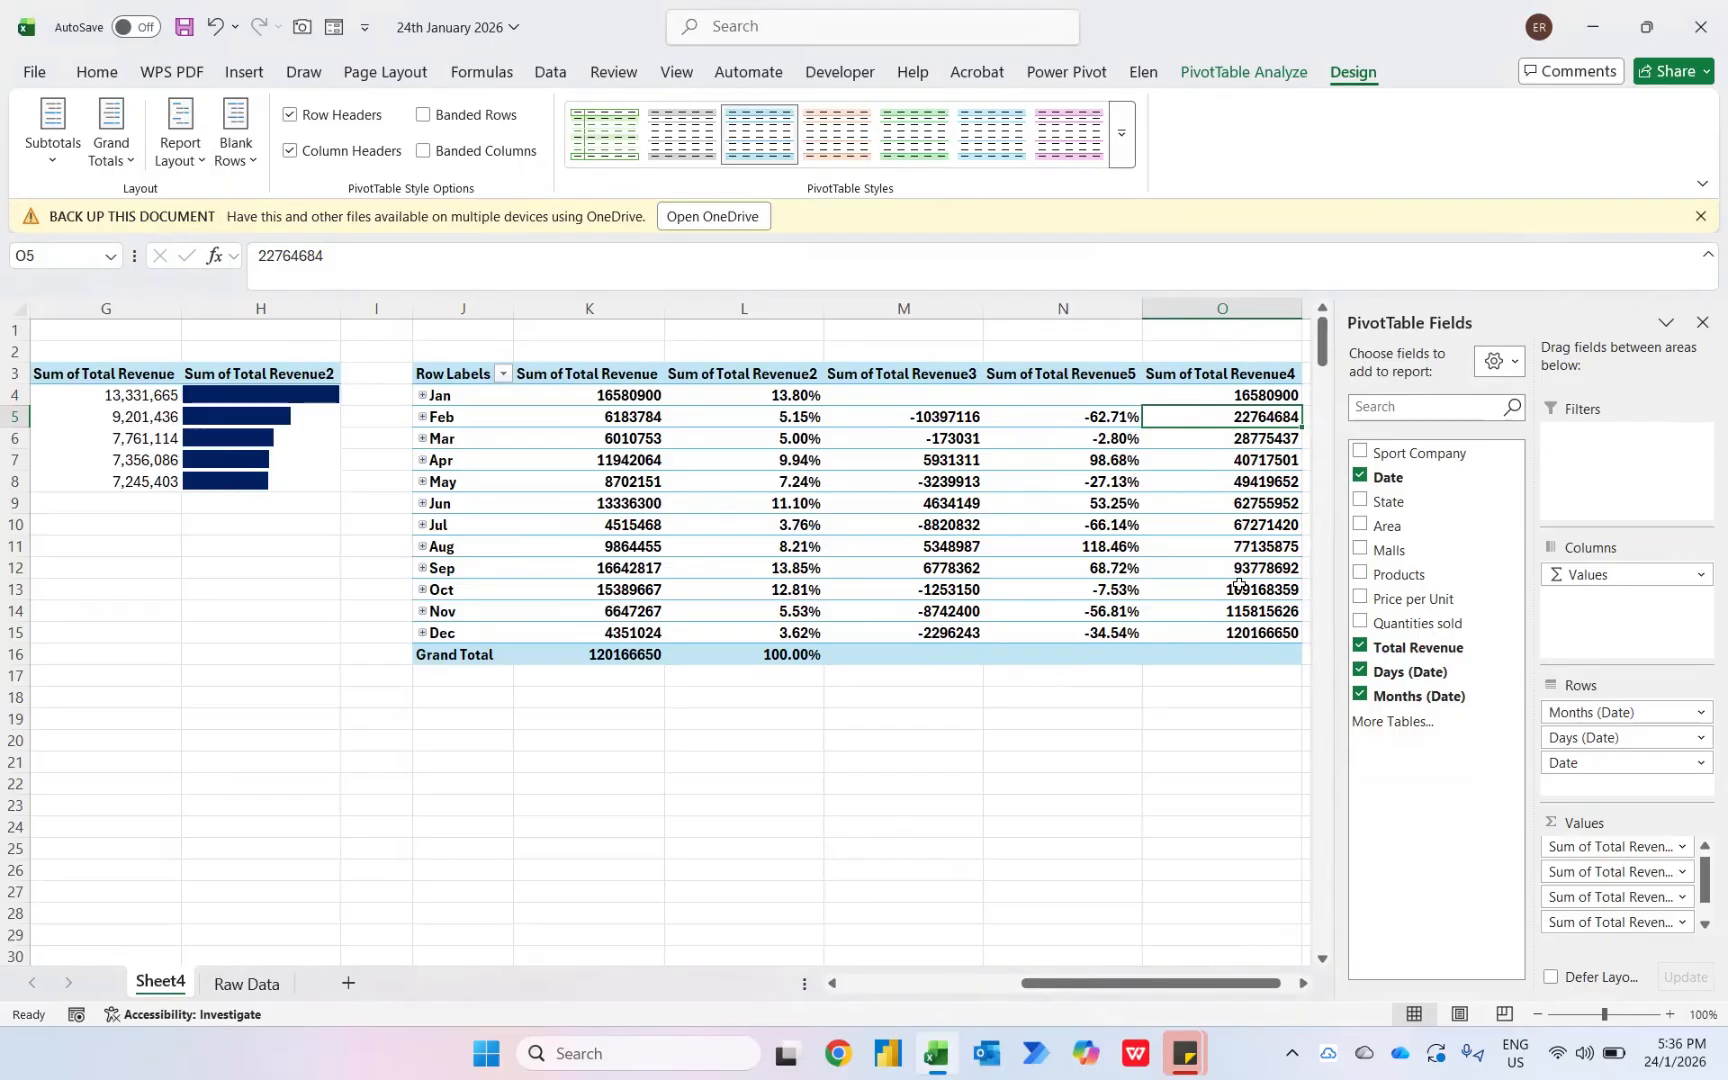
- Format the month pivot's Sum of Total Revenue as Number with 0 decimal places and a 1000 separator
right_click(601, 397)
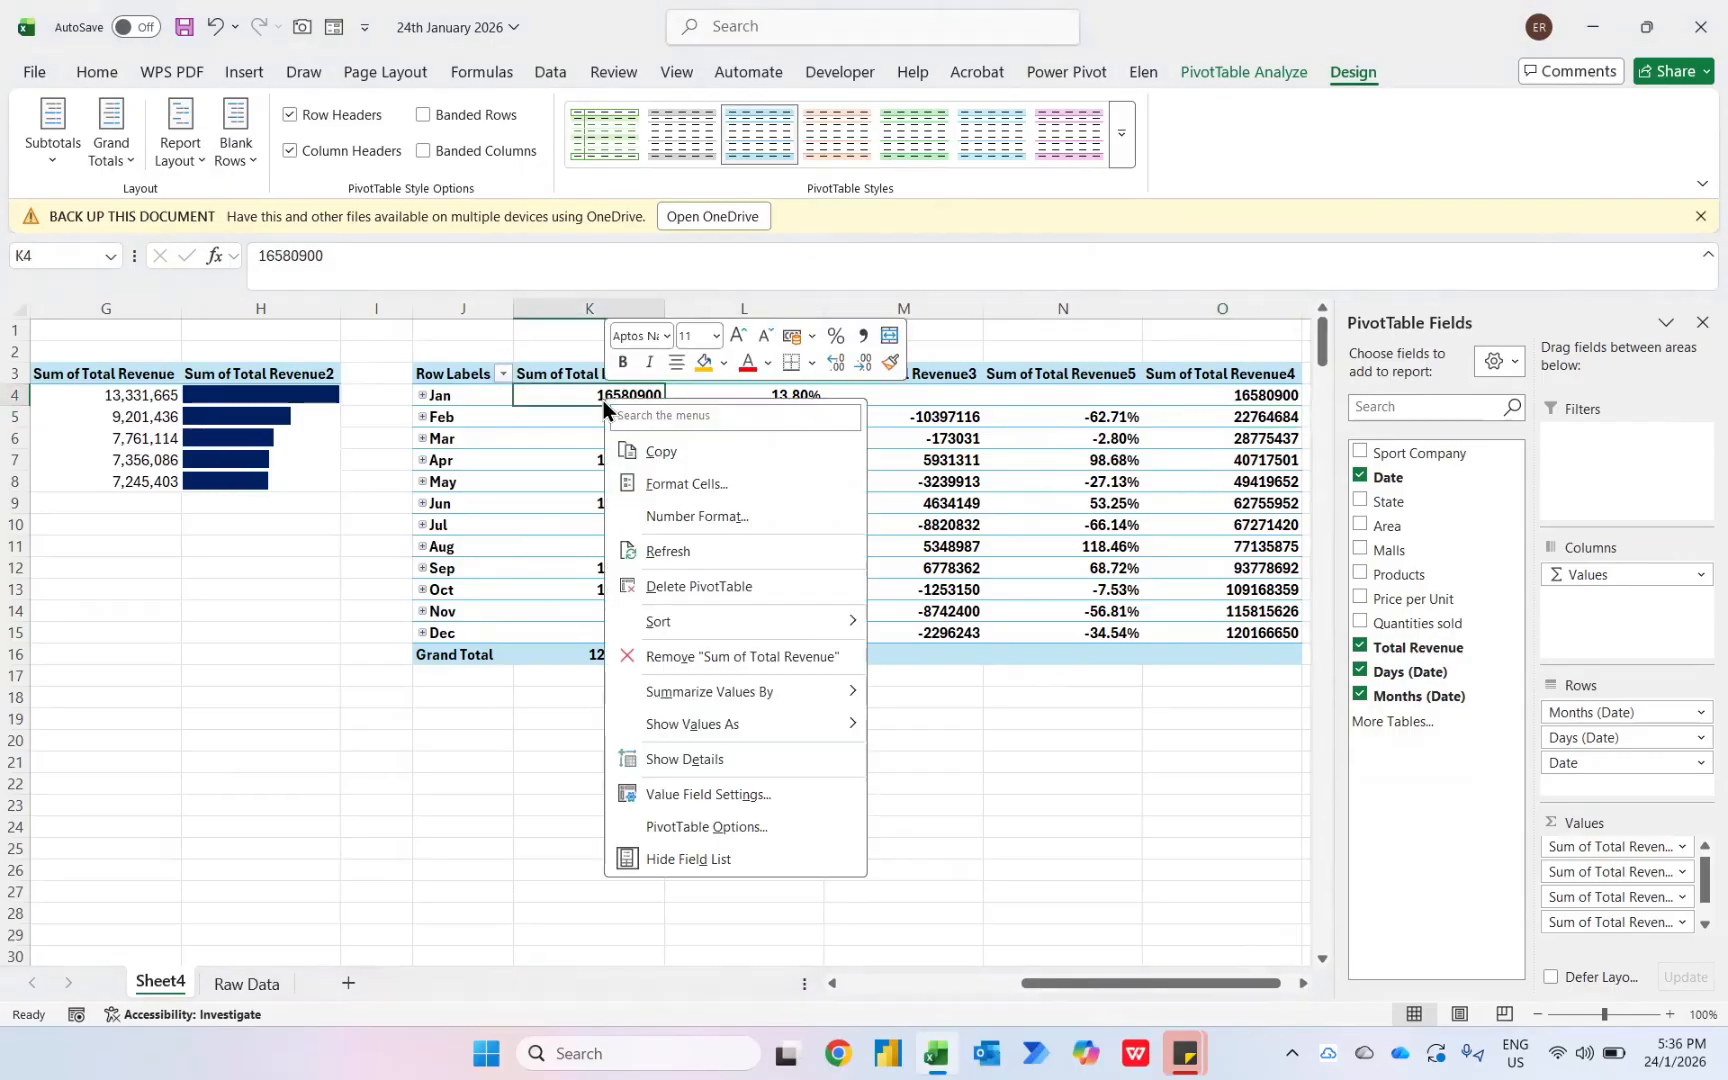
left_click(664, 526)
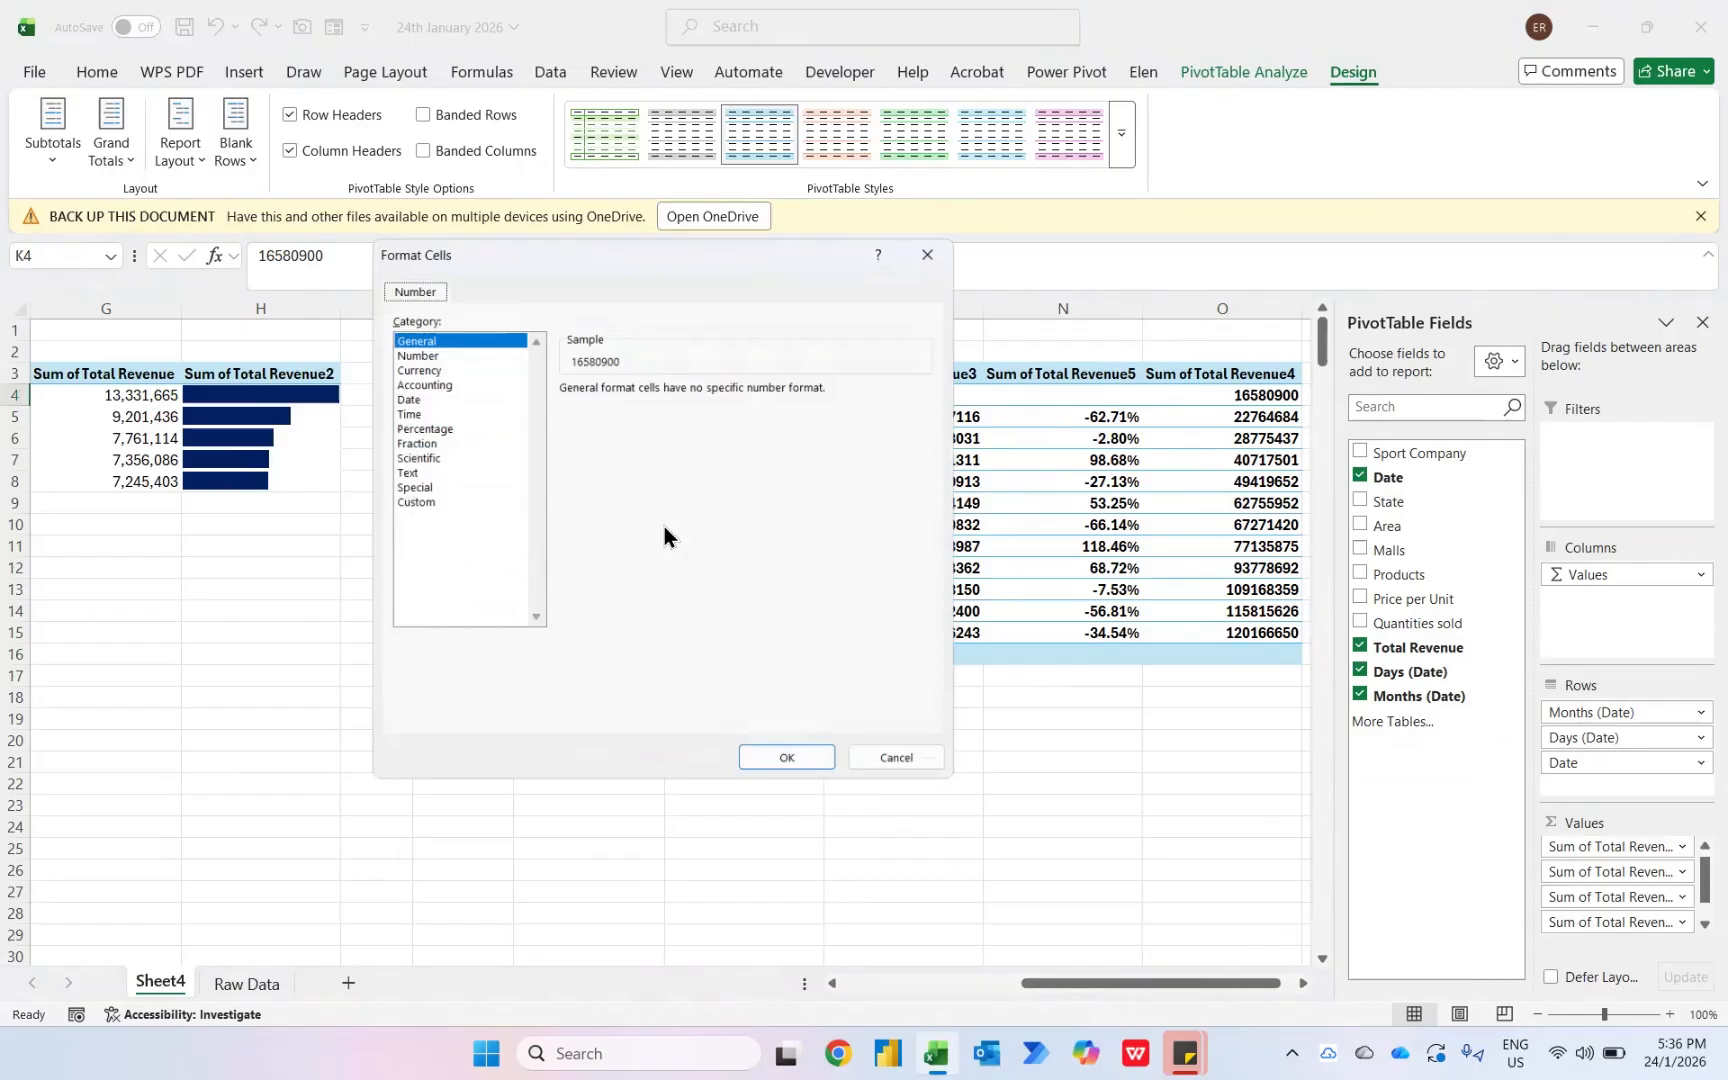
left_click(406, 348)
left_click(562, 413)
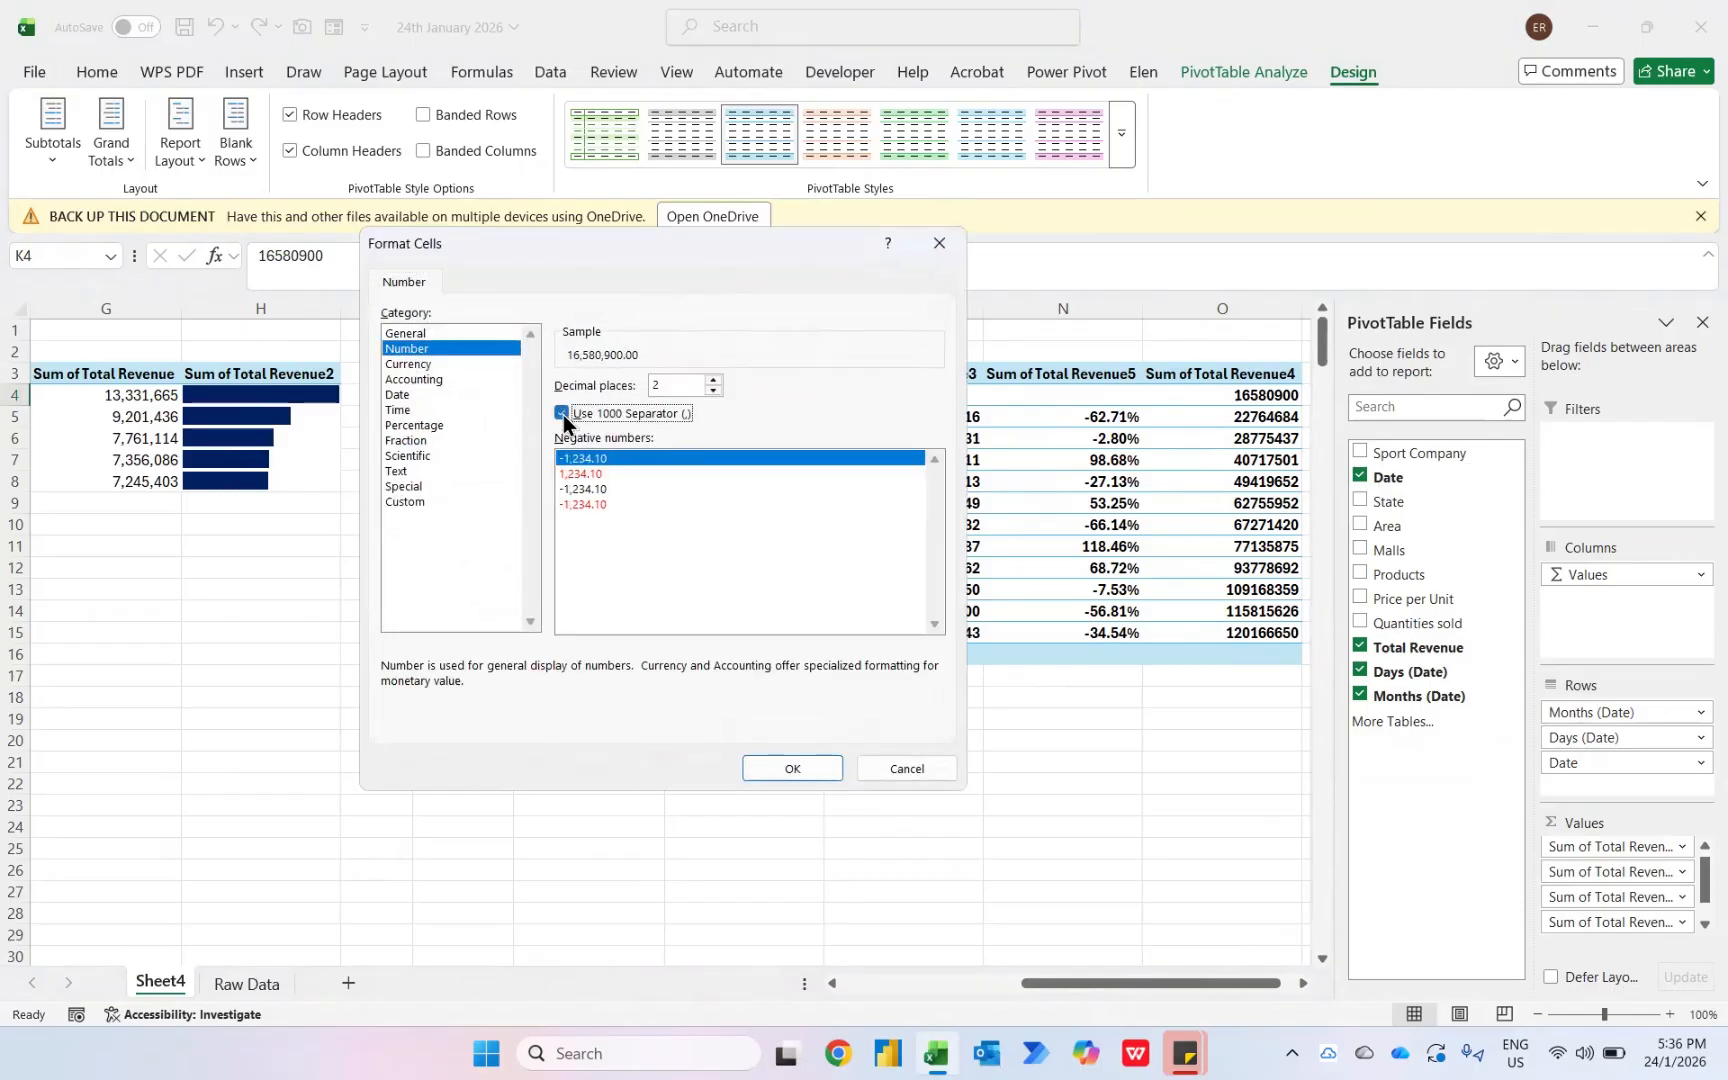
left_click(714, 390)
left_click(714, 390)
left_click(795, 769)
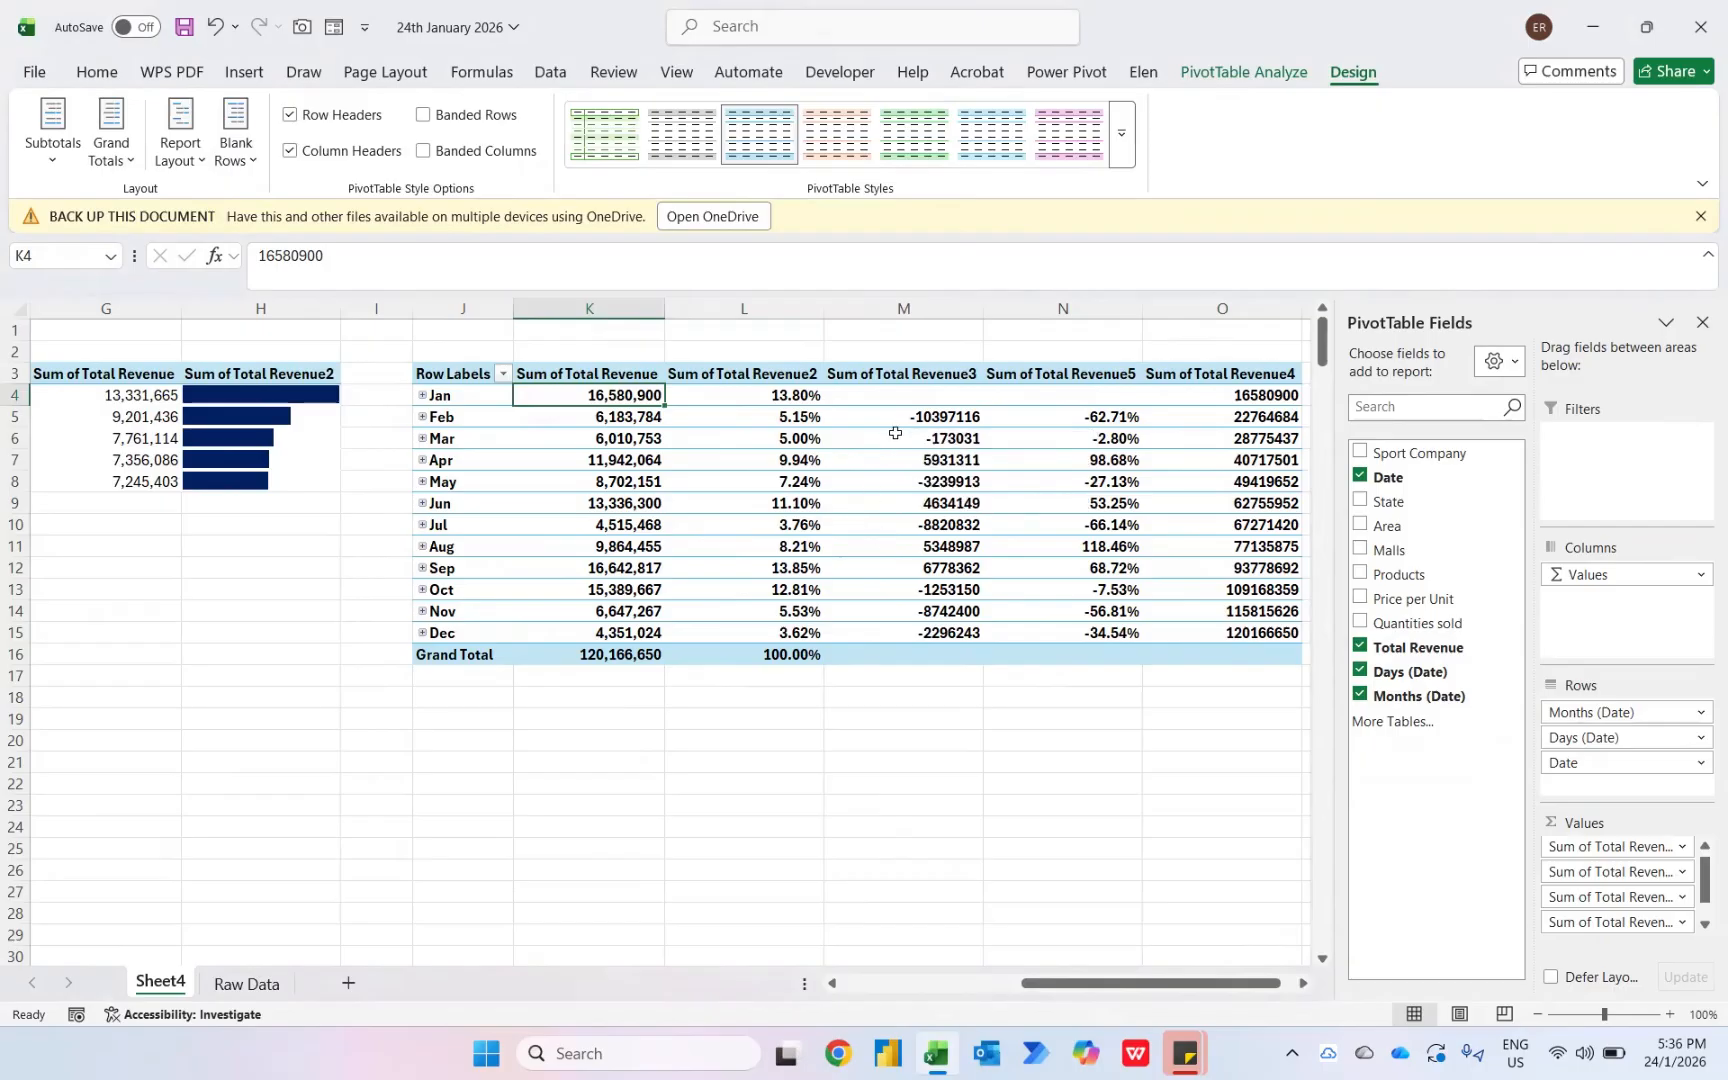
- Give Sum of Total Revenue3 a custom number format with no decimals, thousands separators and negatives in parentheses
right_click(910, 418)
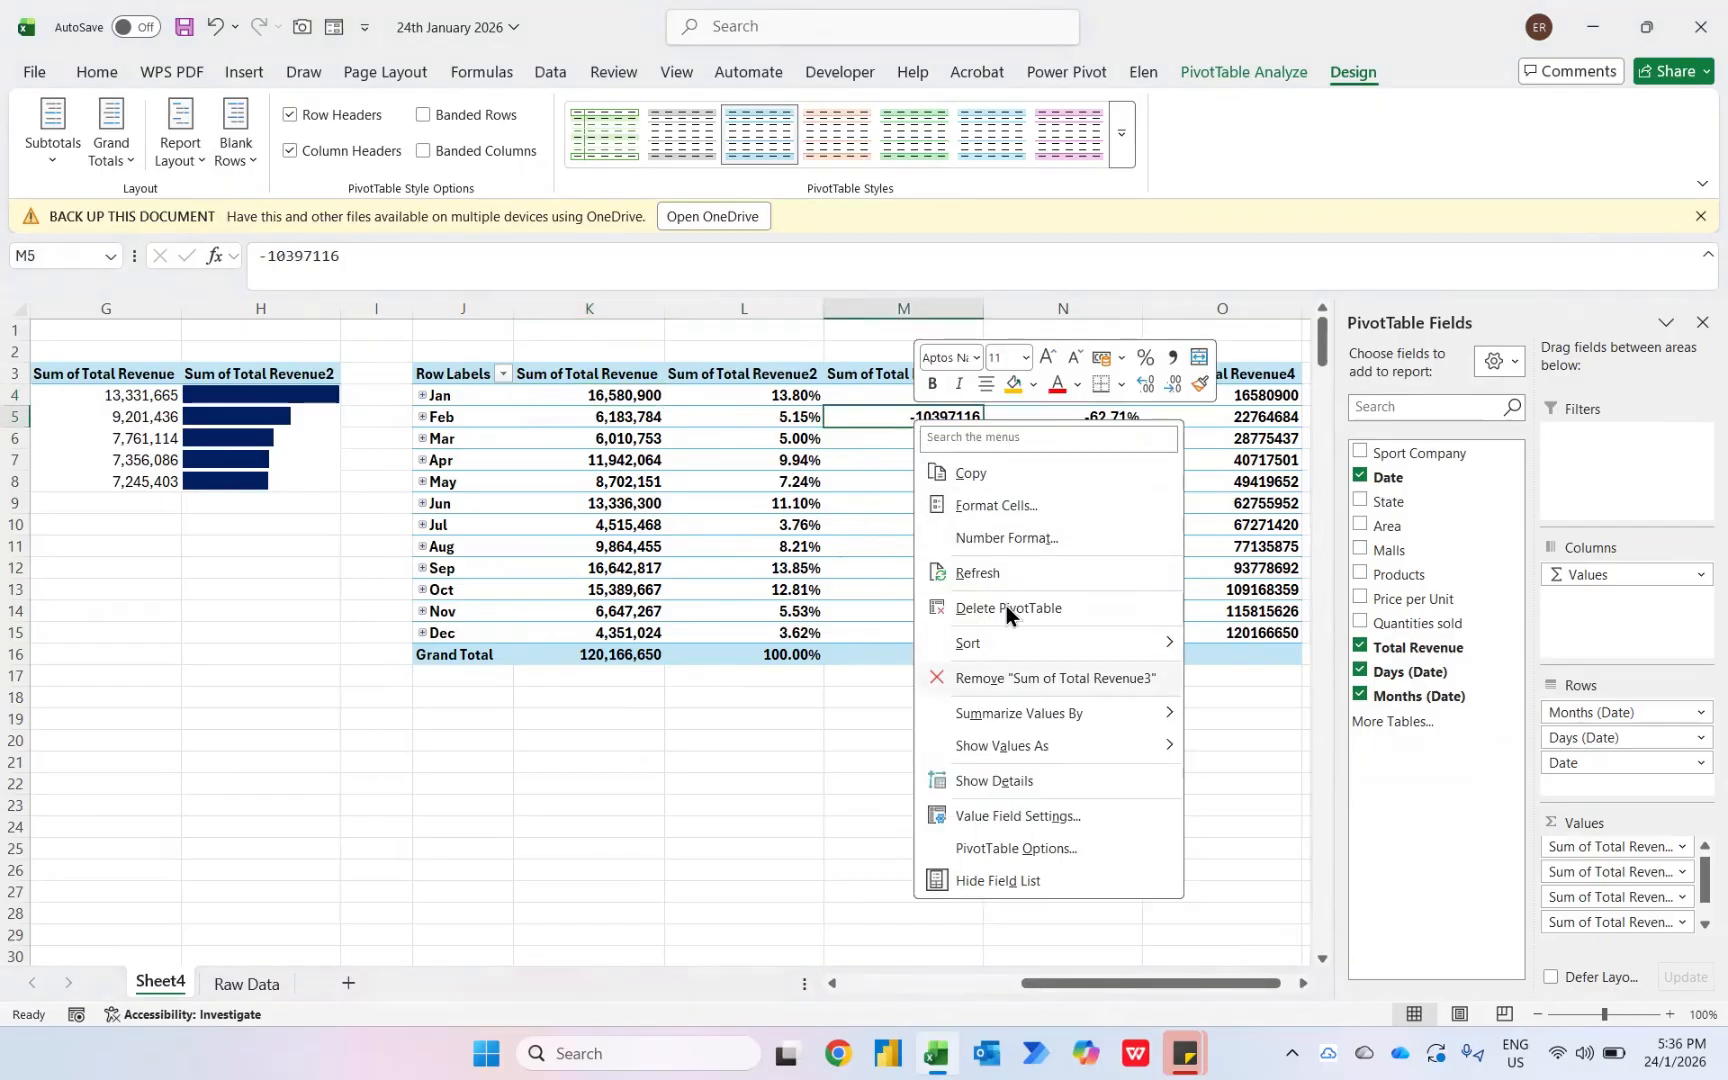
left_click(963, 541)
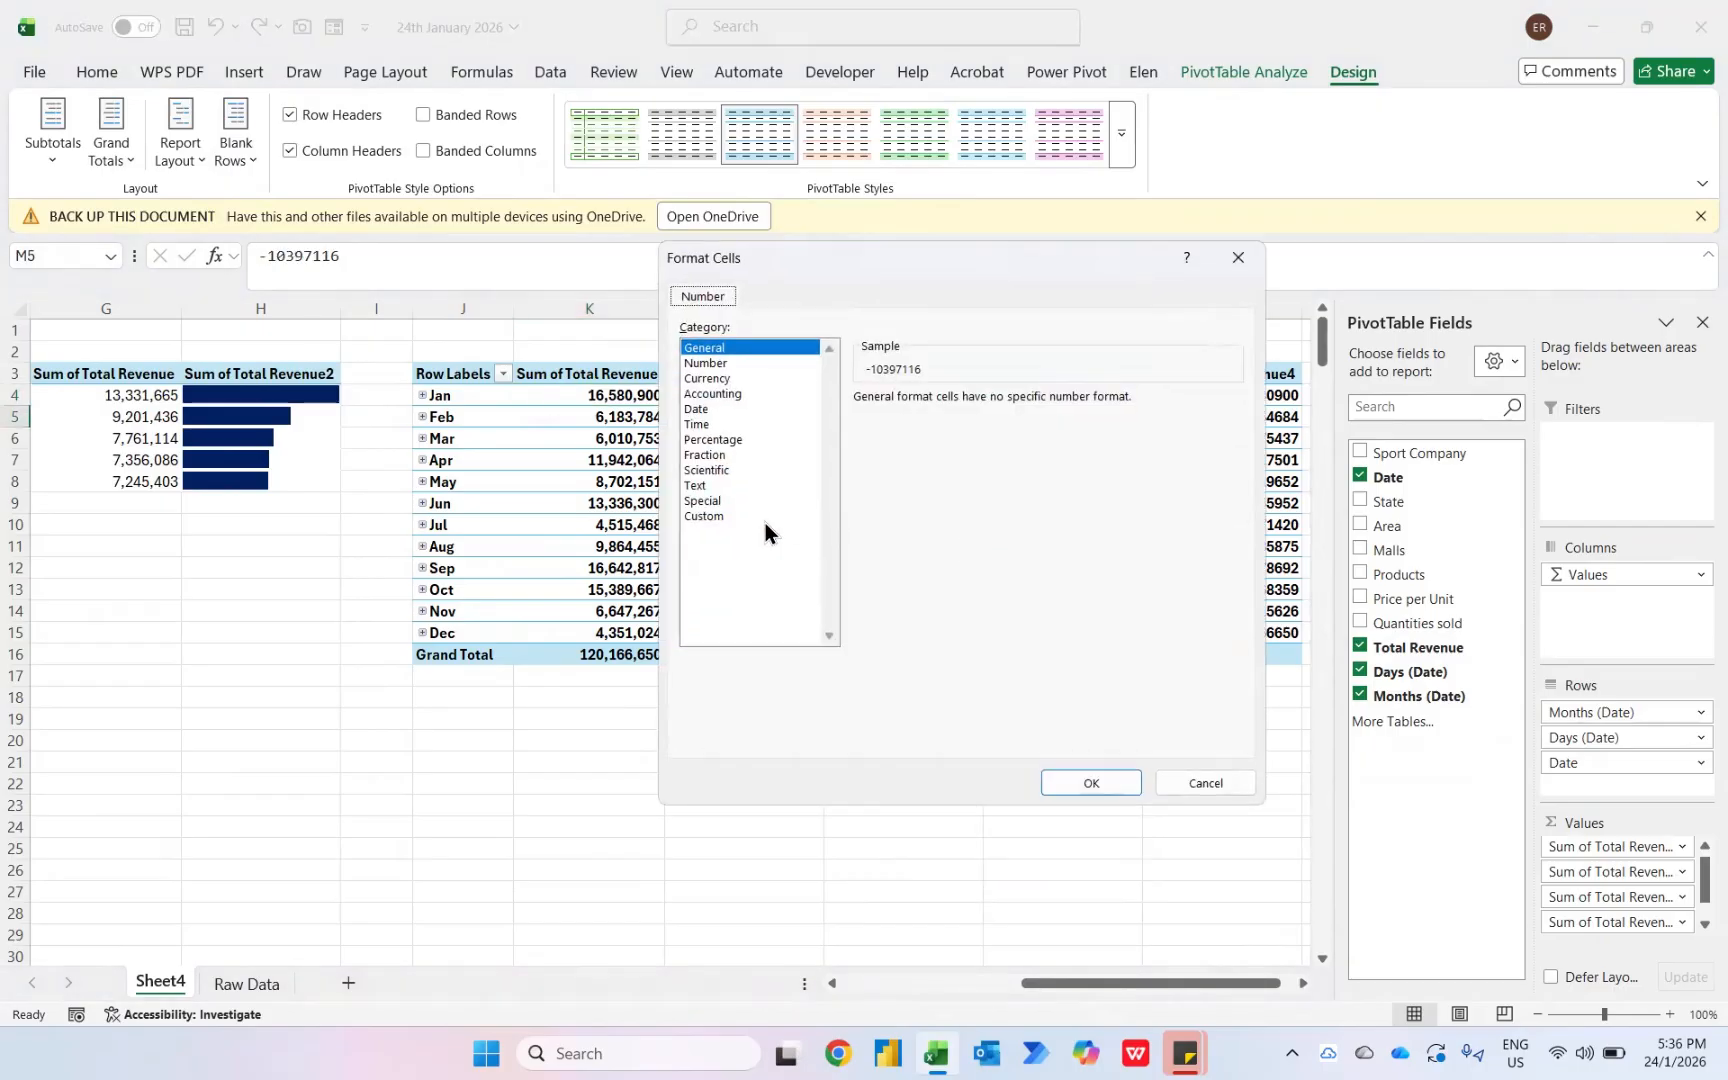
left_click(718, 519)
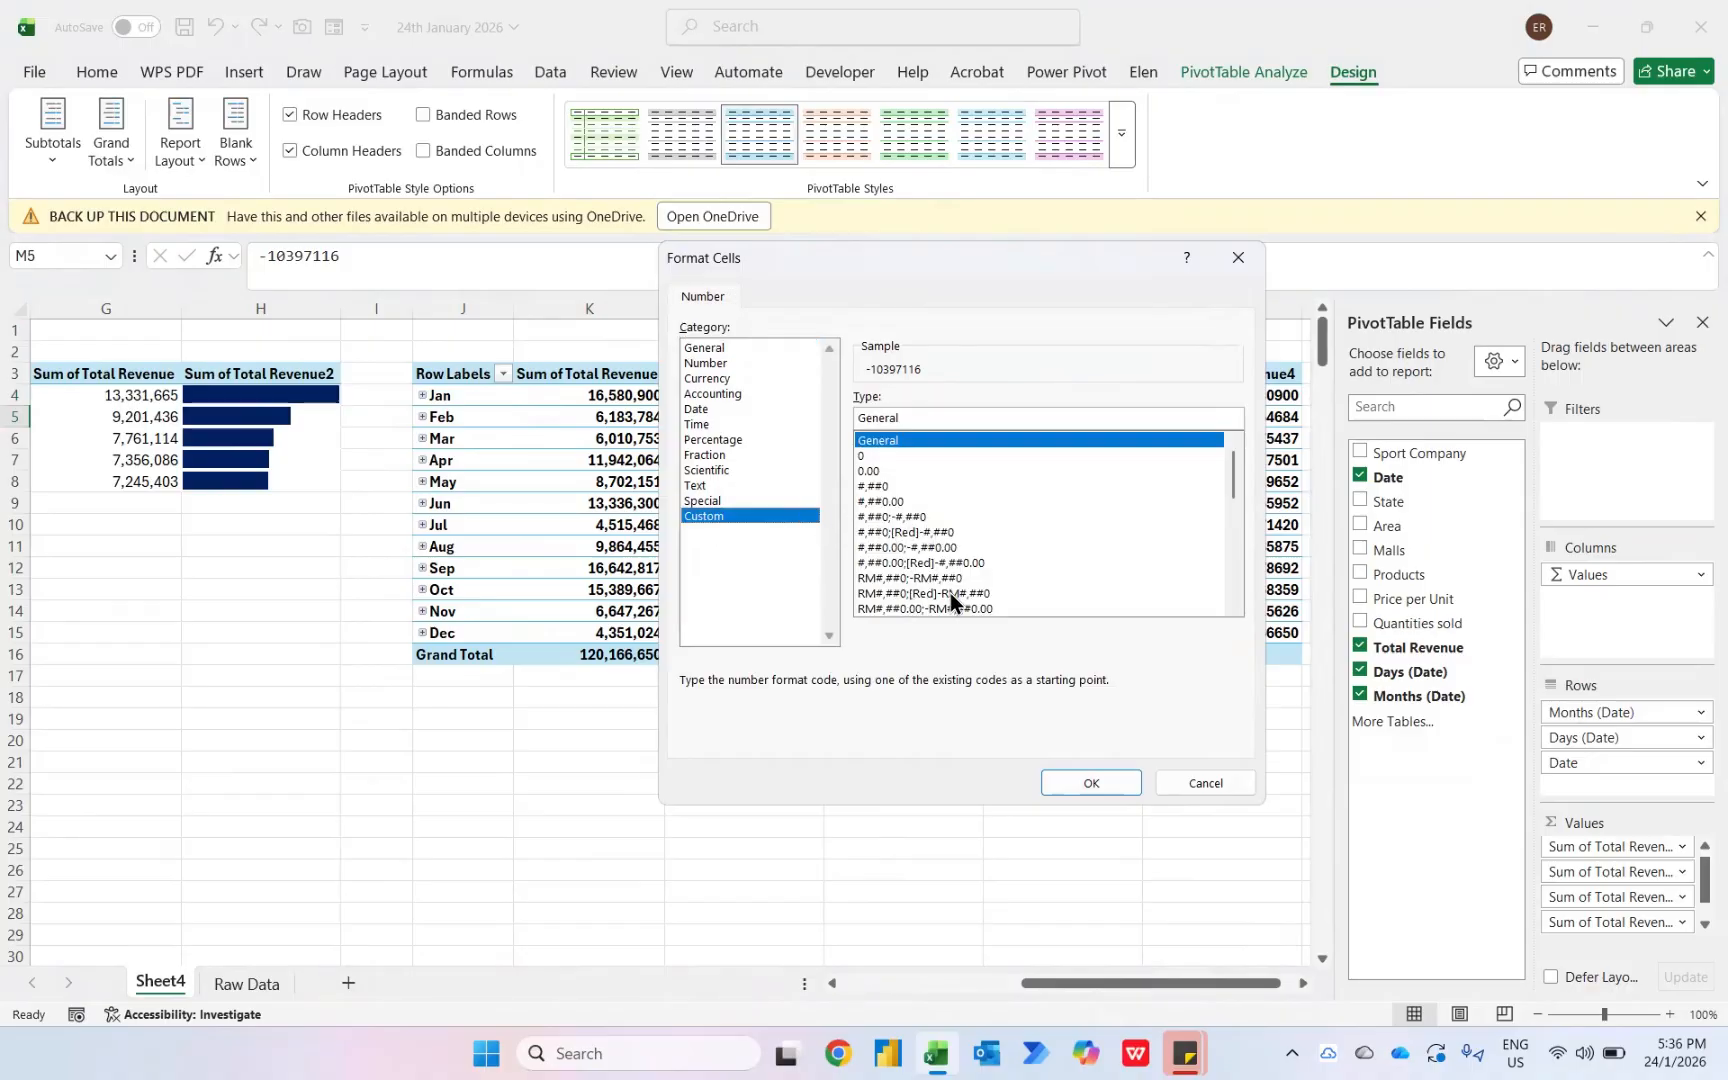
left_click(907, 548)
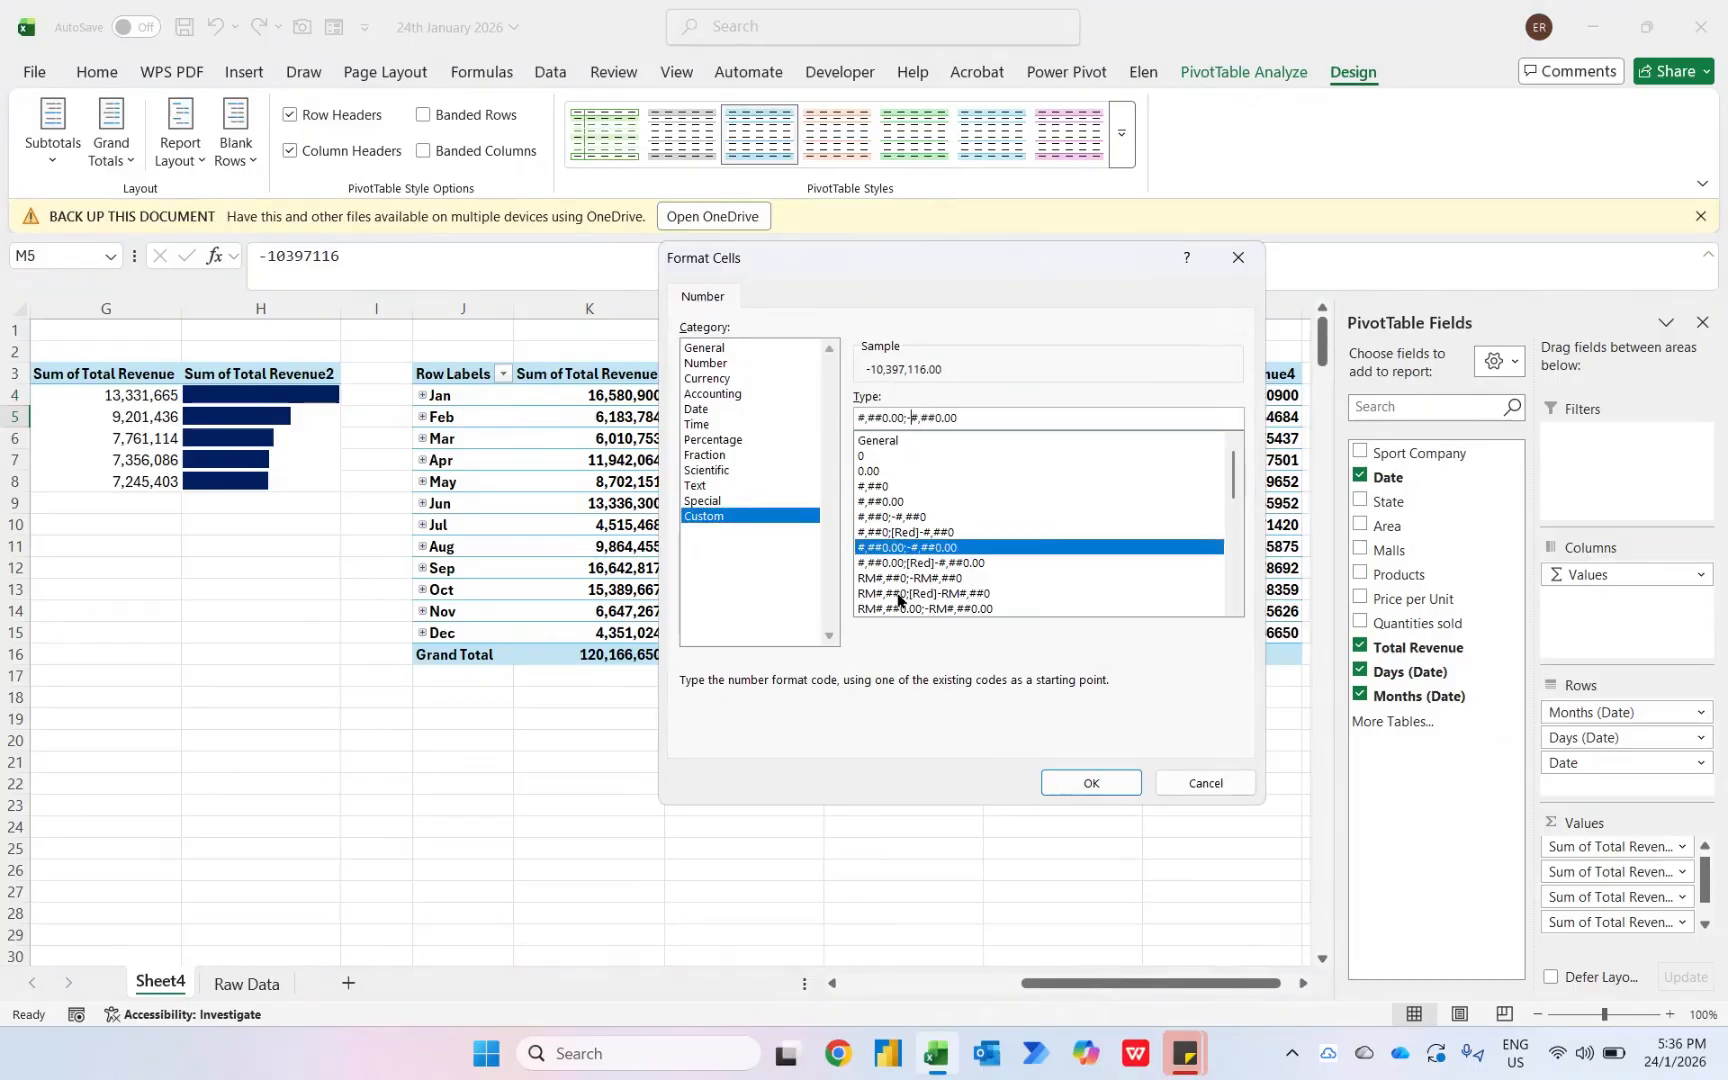
key("BackSpace")
type("(")
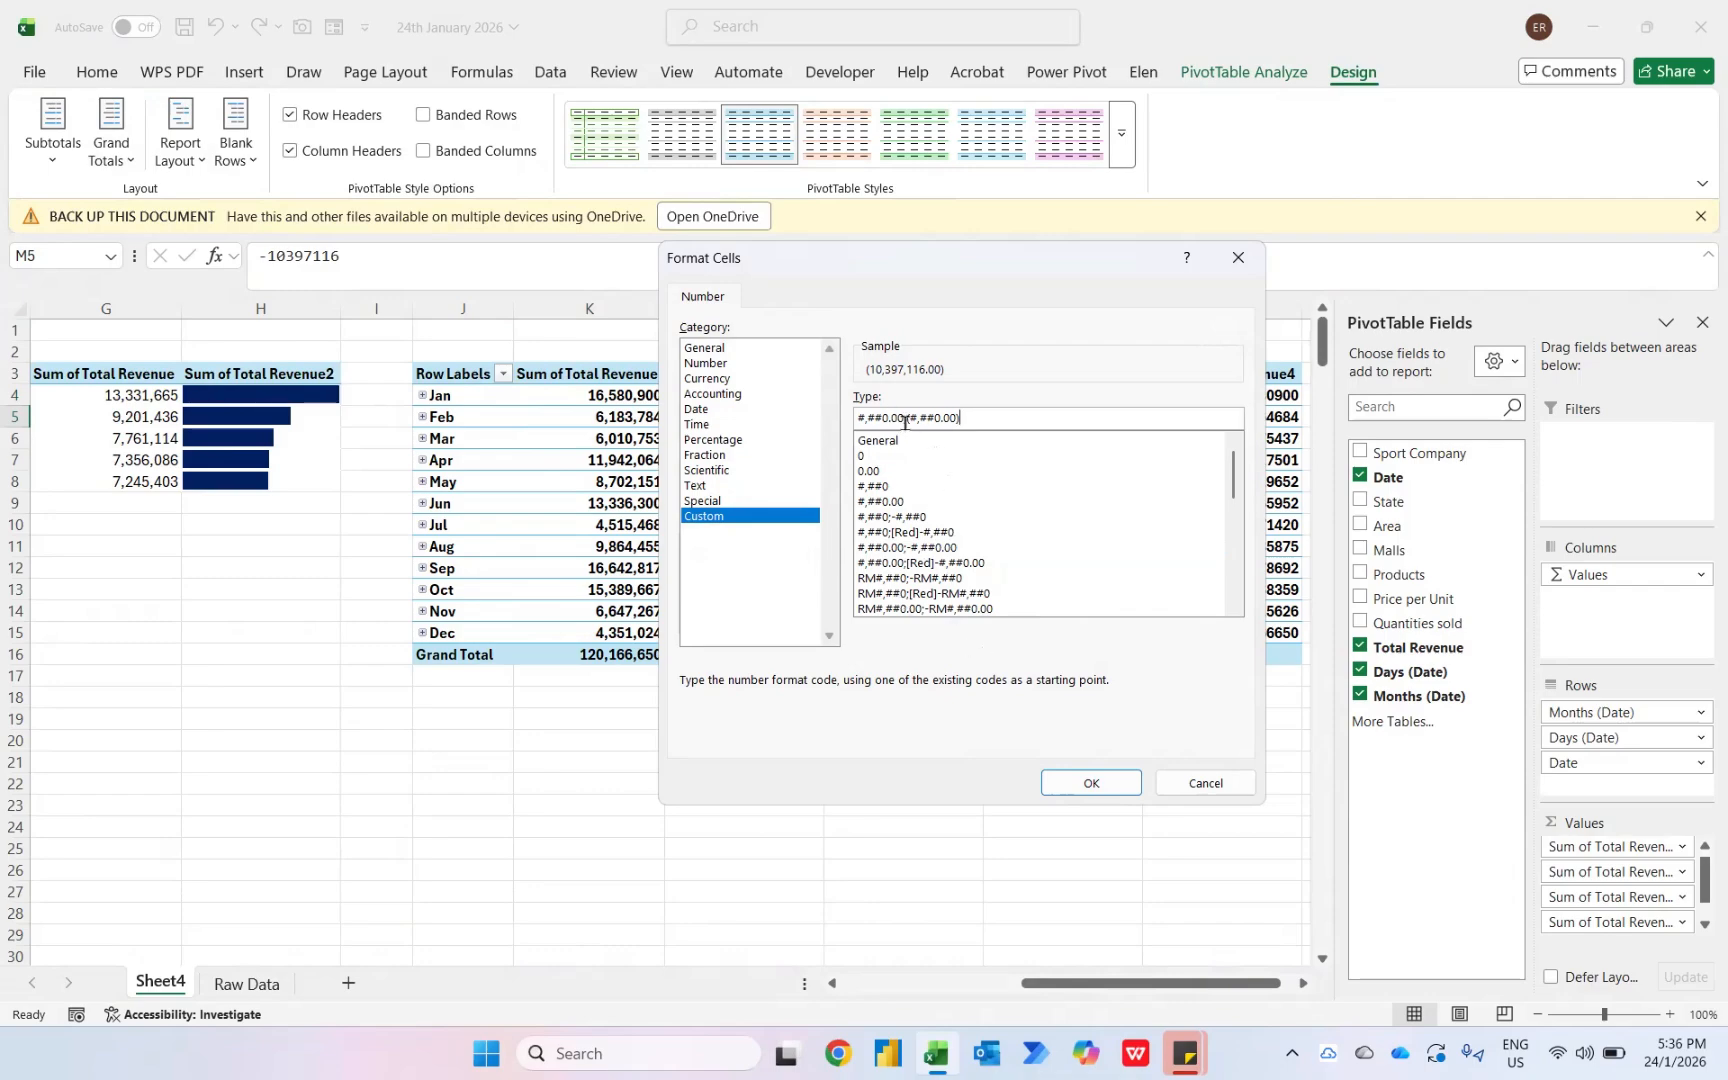
key("BackSpace")
key("BackSpace")
key("BackSpace")
key("BackSpace")
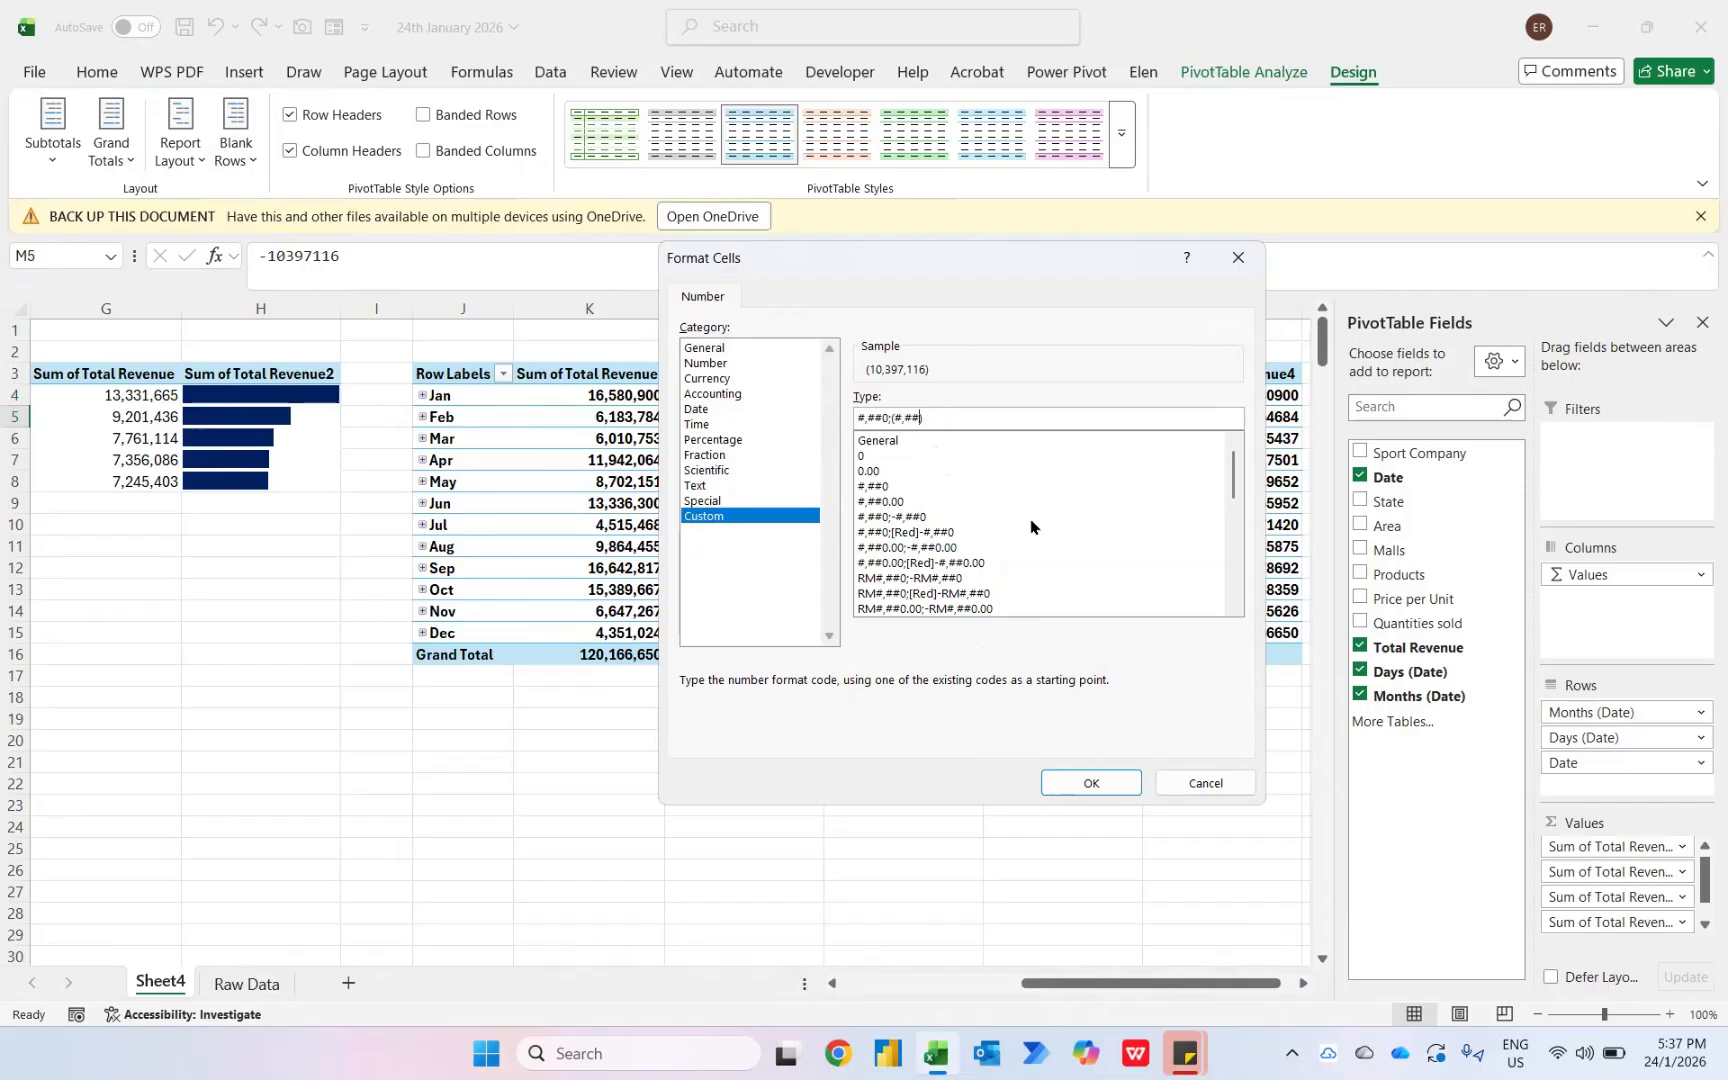
left_click(1092, 785)
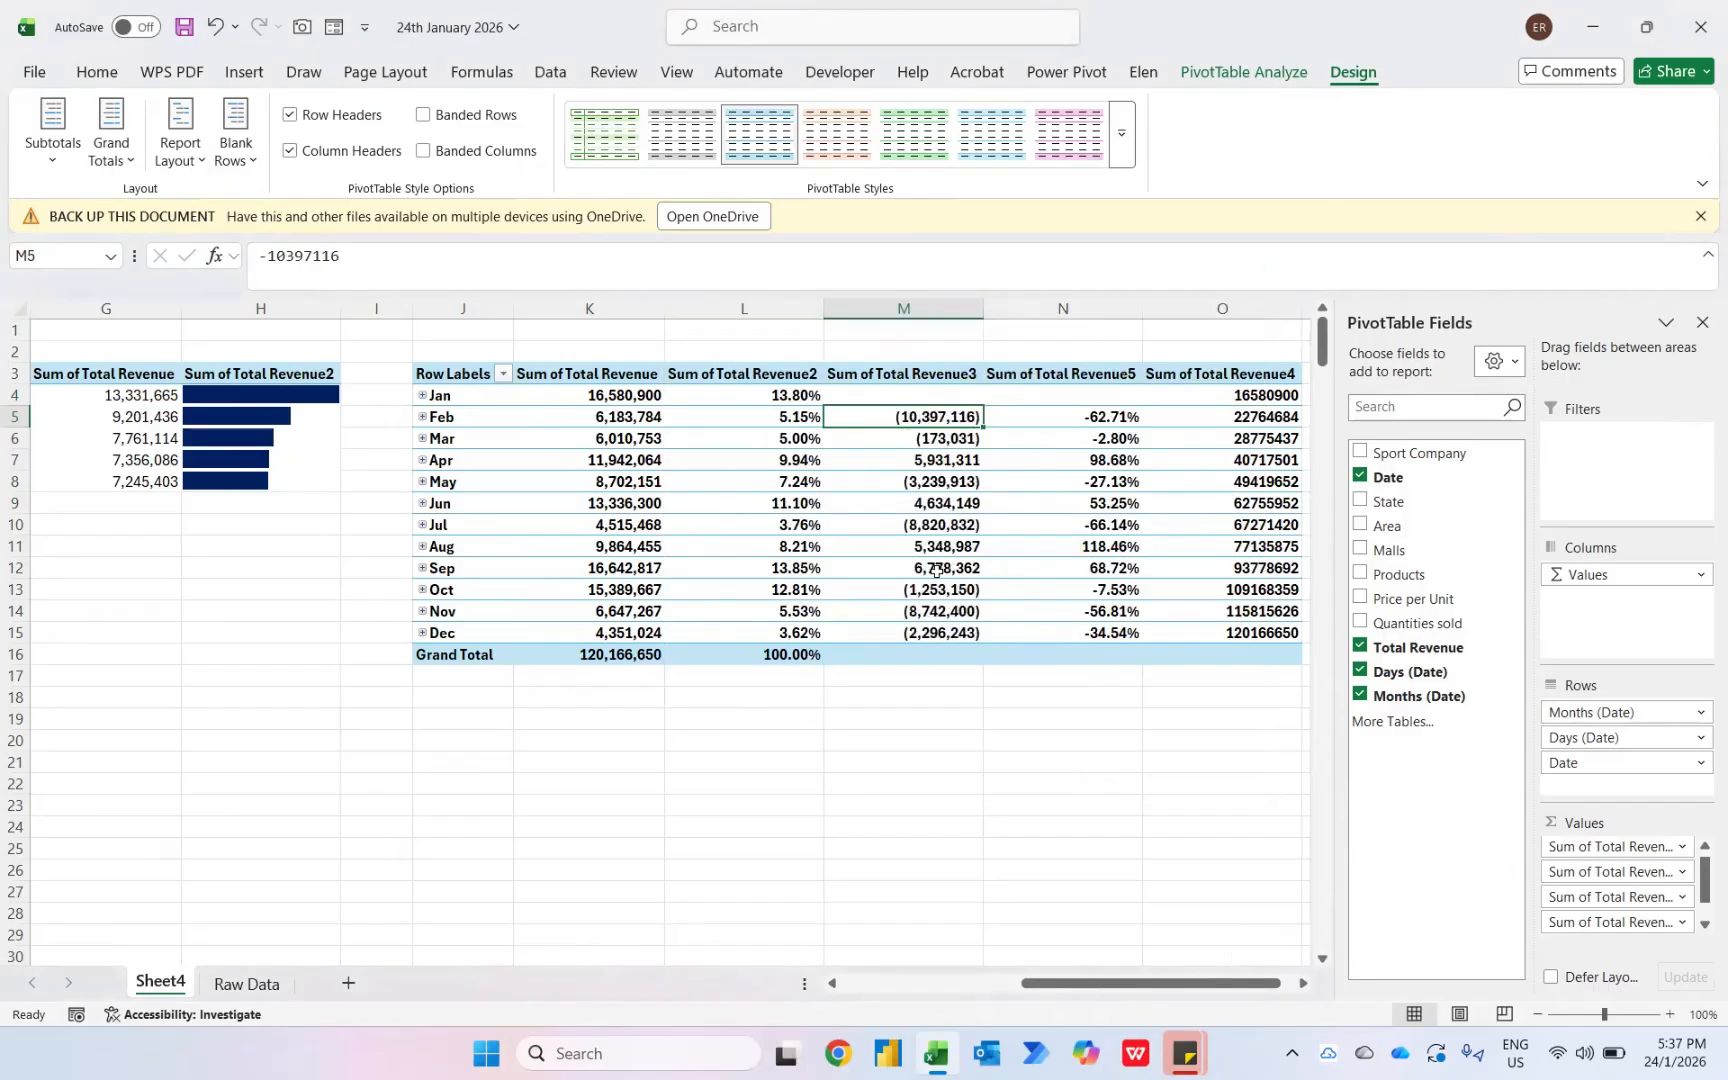
- Give Sum of Total Revenue5 the custom format 0.00%;(0.00%) to show negative percentages in parentheses
right_click(1098, 414)
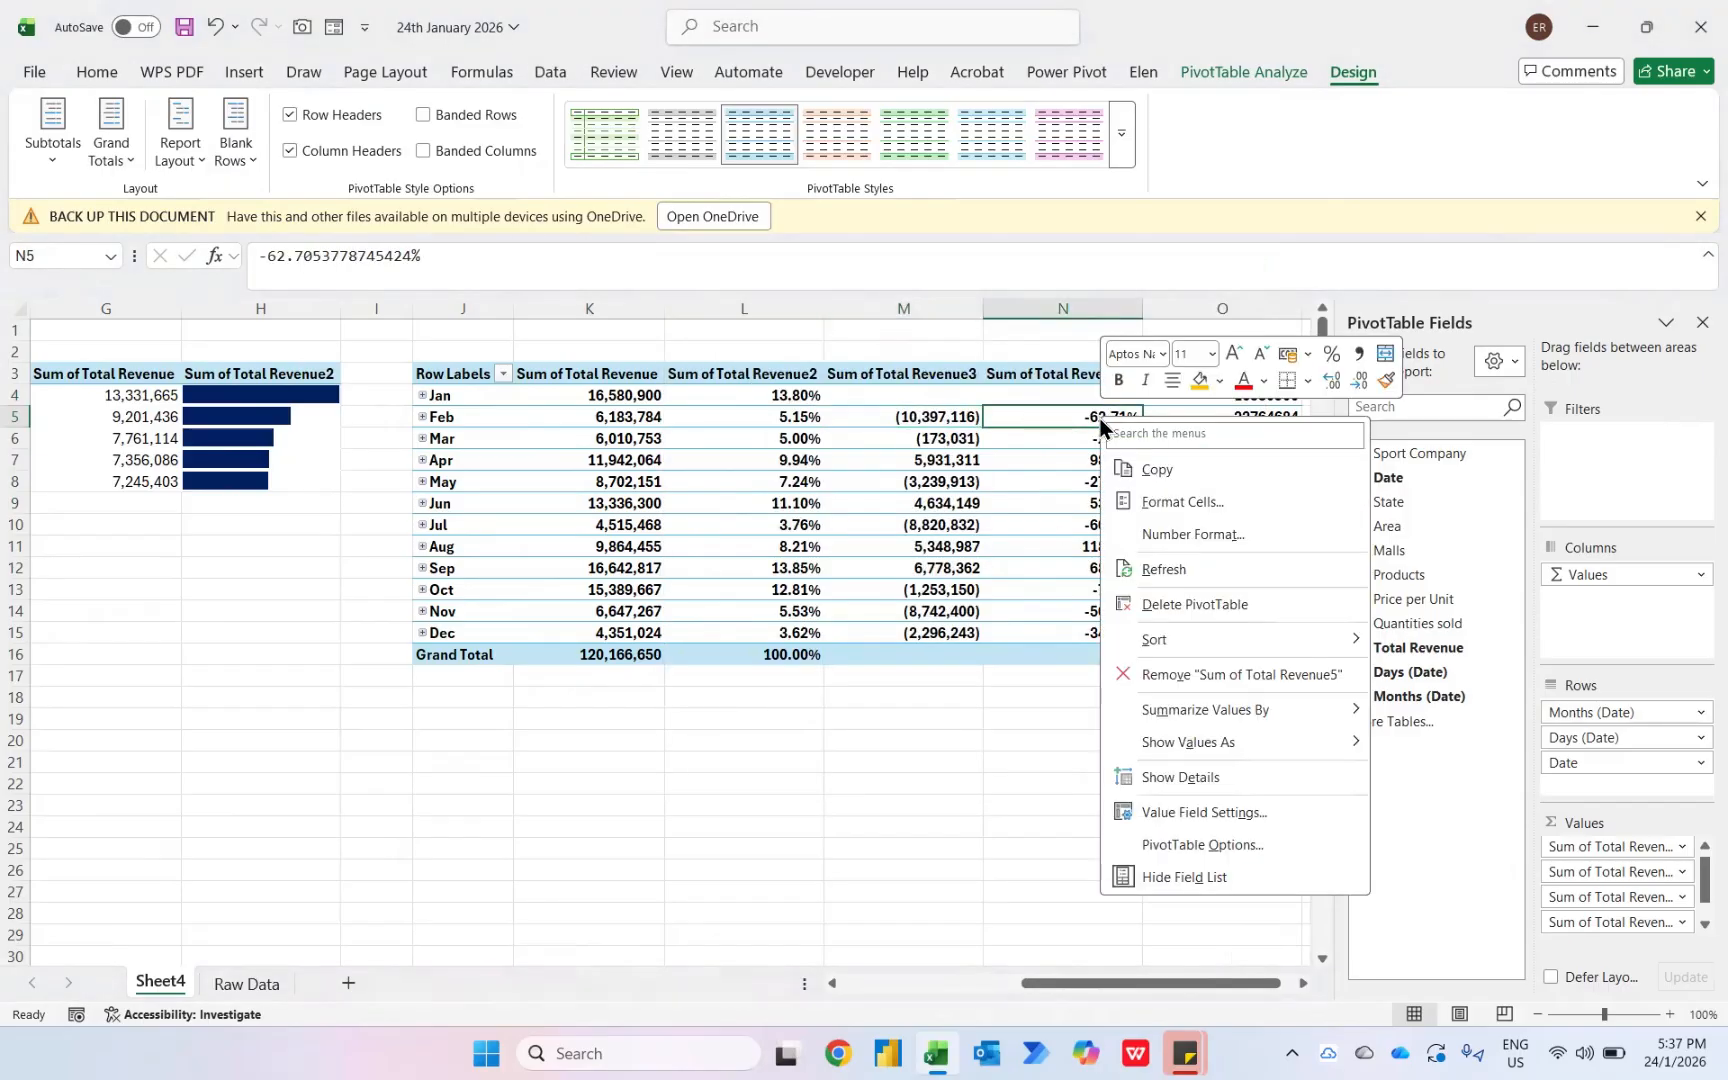
left_click(1168, 531)
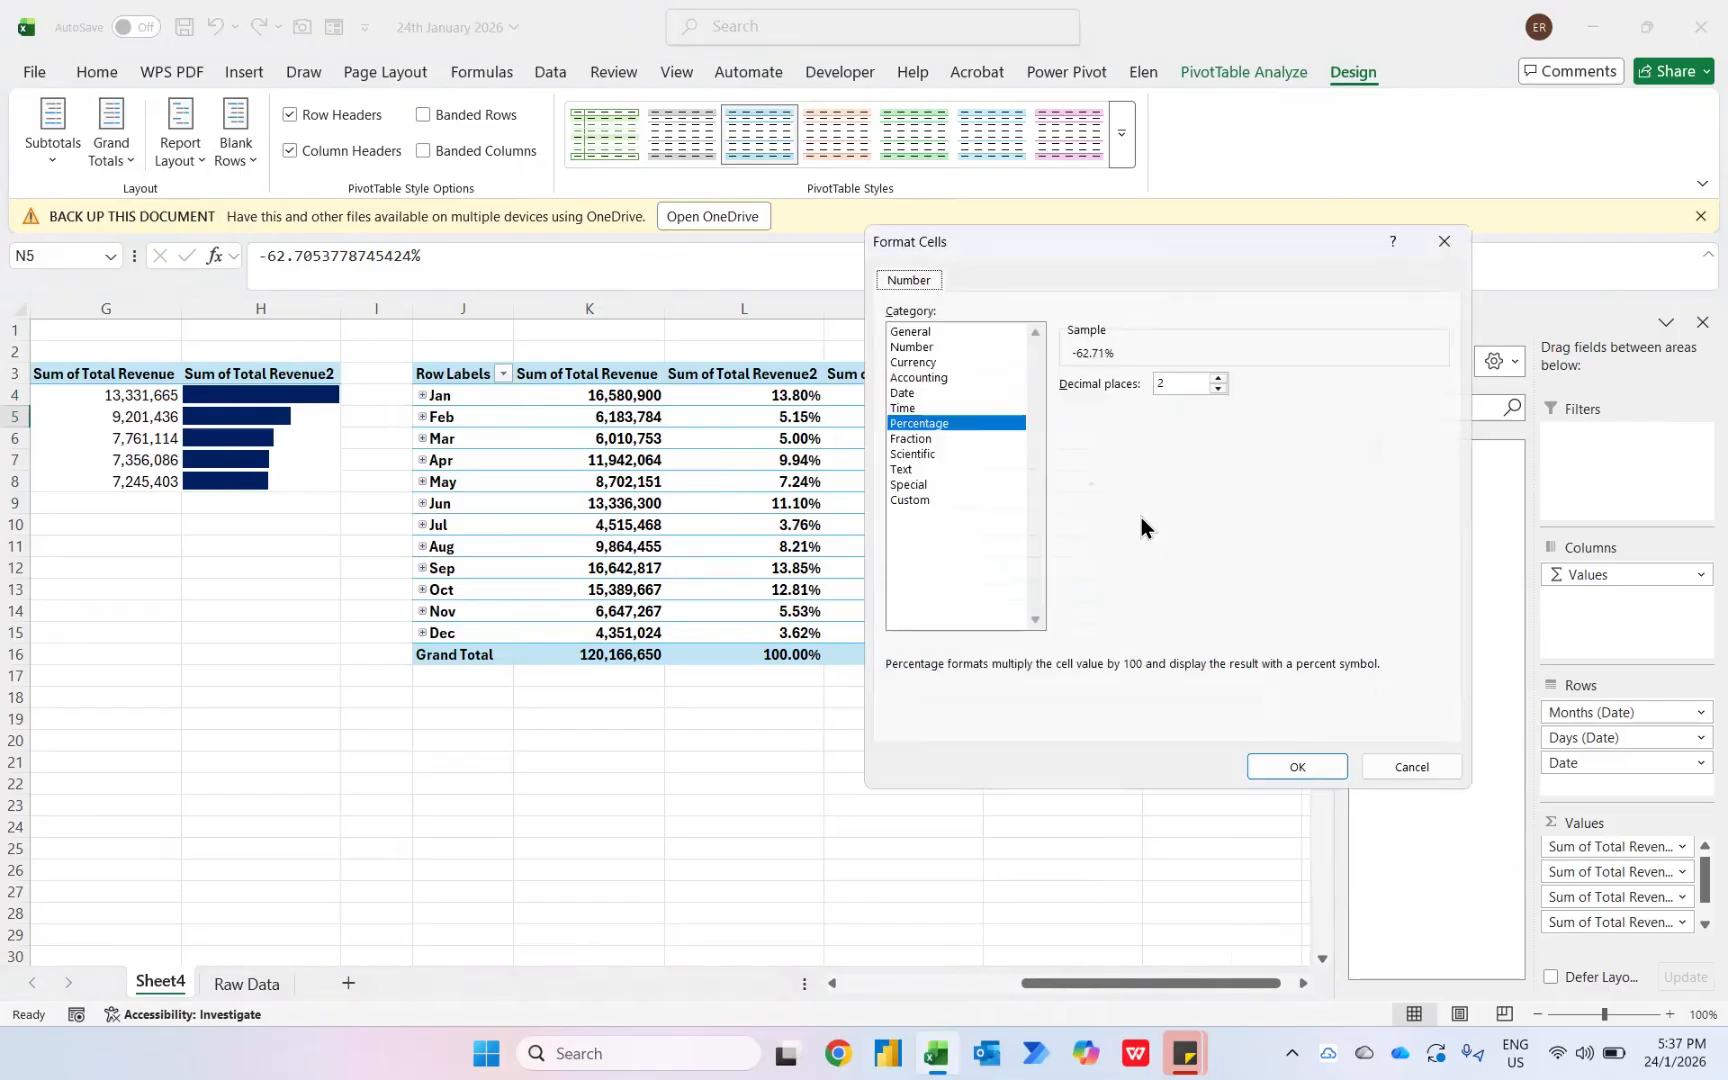
left_click(918, 500)
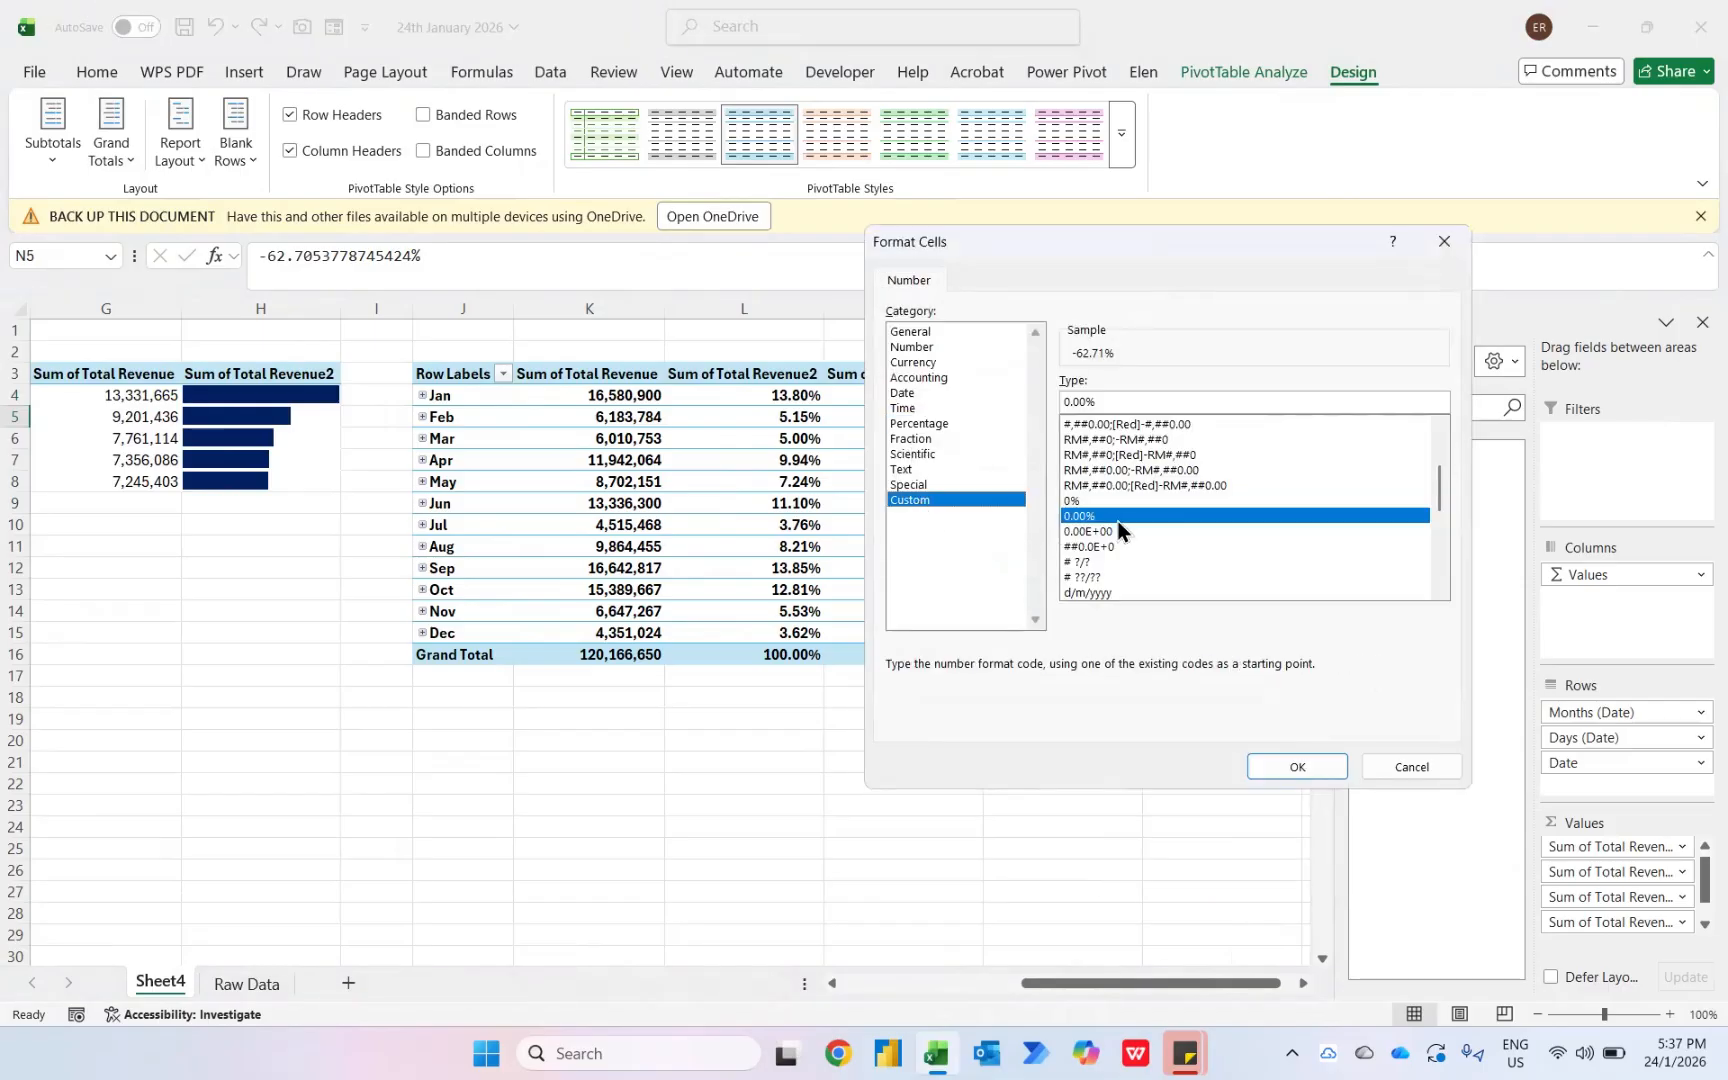
left_click(1115, 404)
type(";")
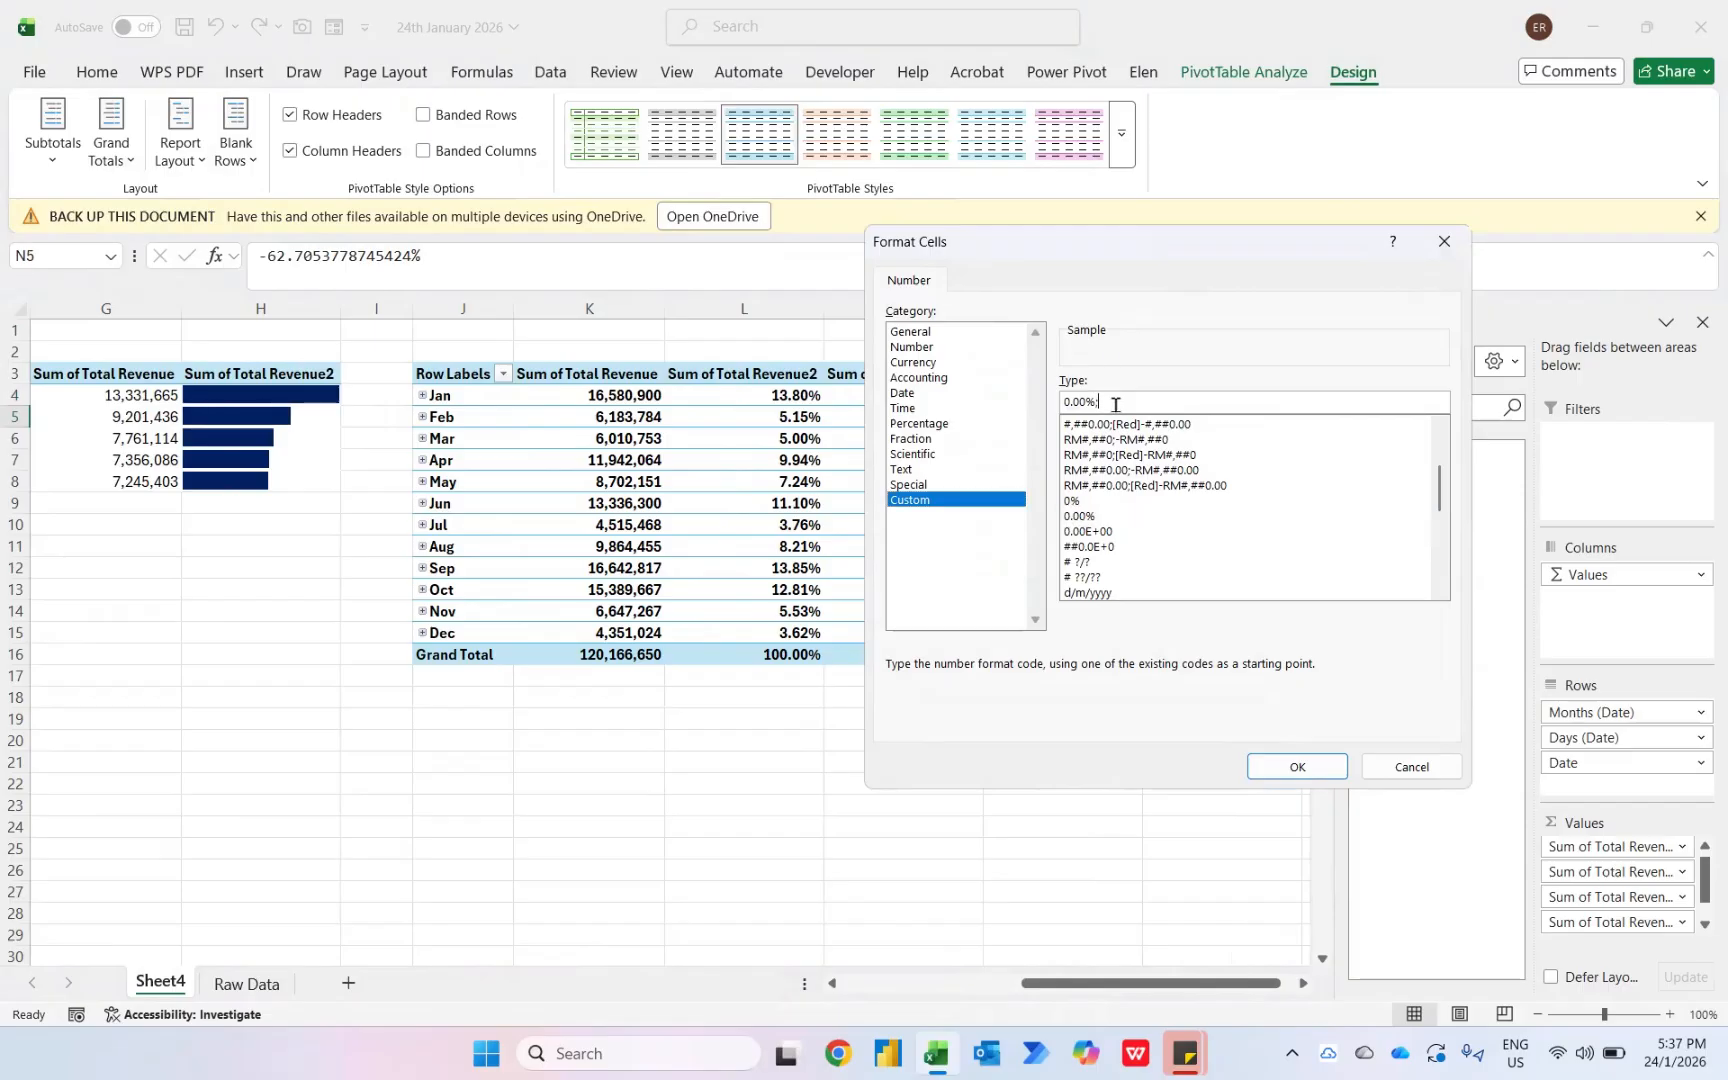
type("(0.00%")
left_click(1292, 767)
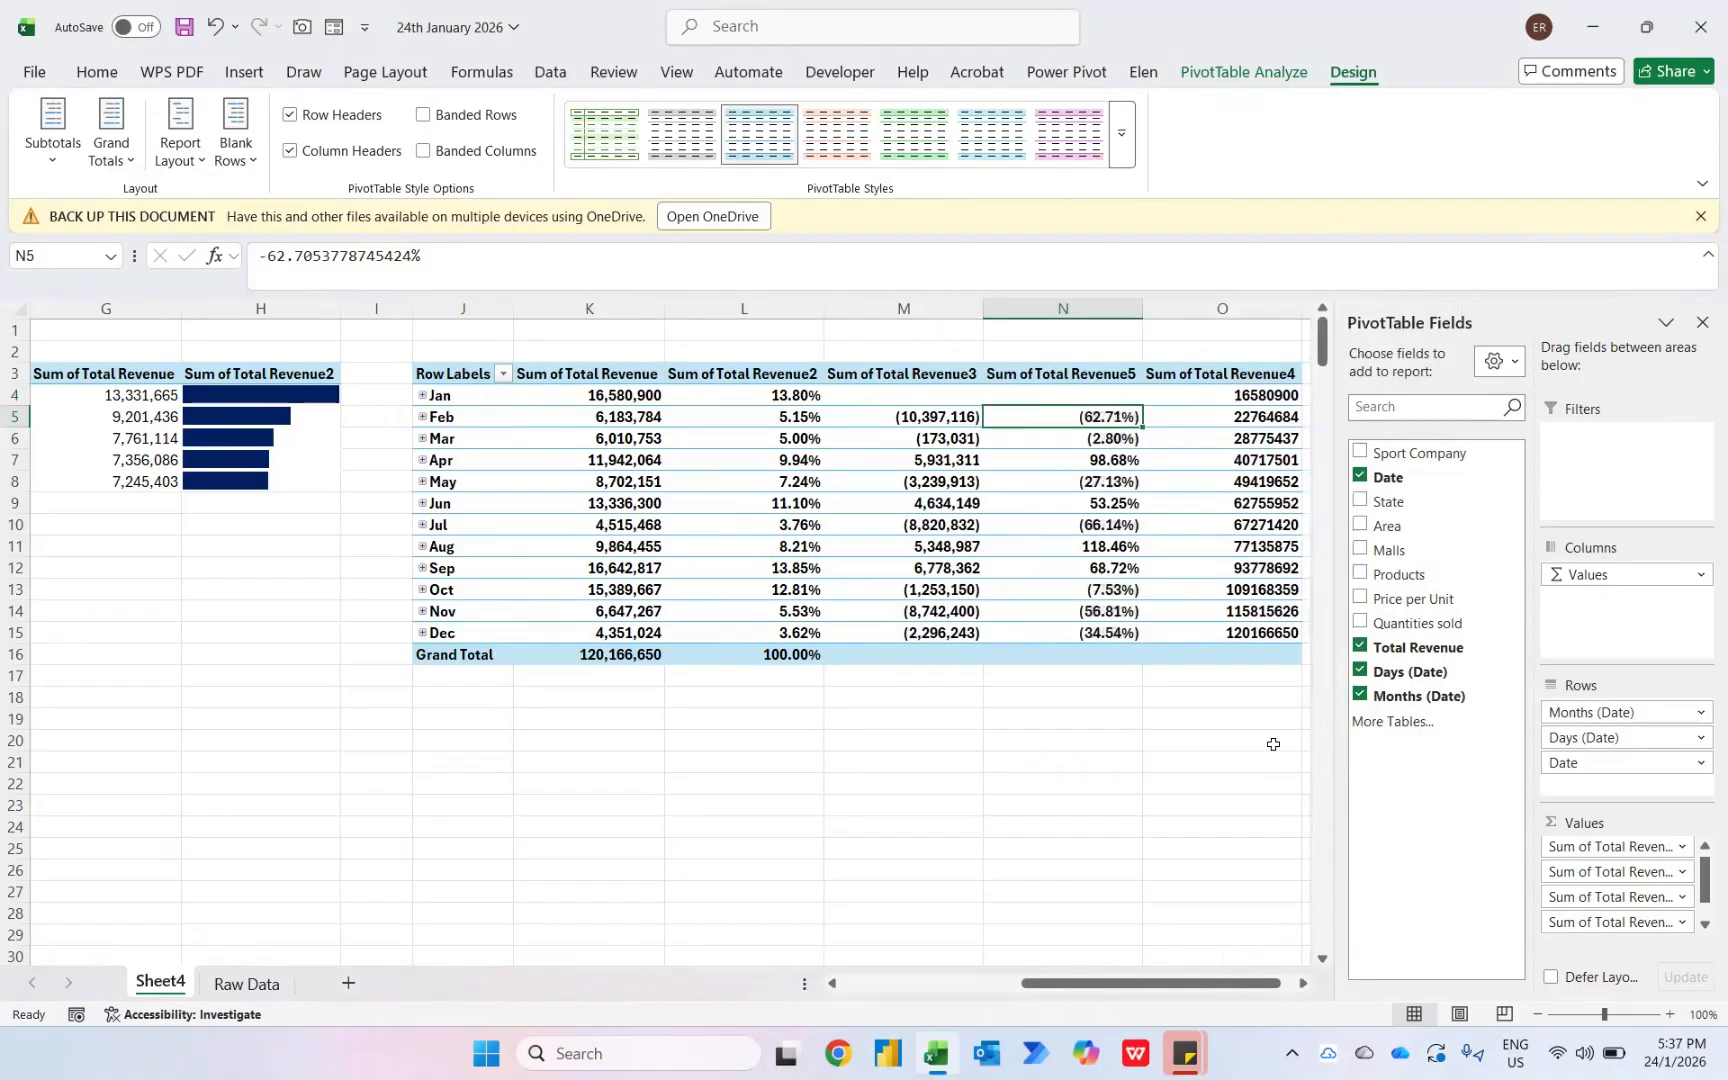
- Format Sum of Total Revenue4 as Number with 0 decimal places and a 1000 separator
right_click(1270, 396)
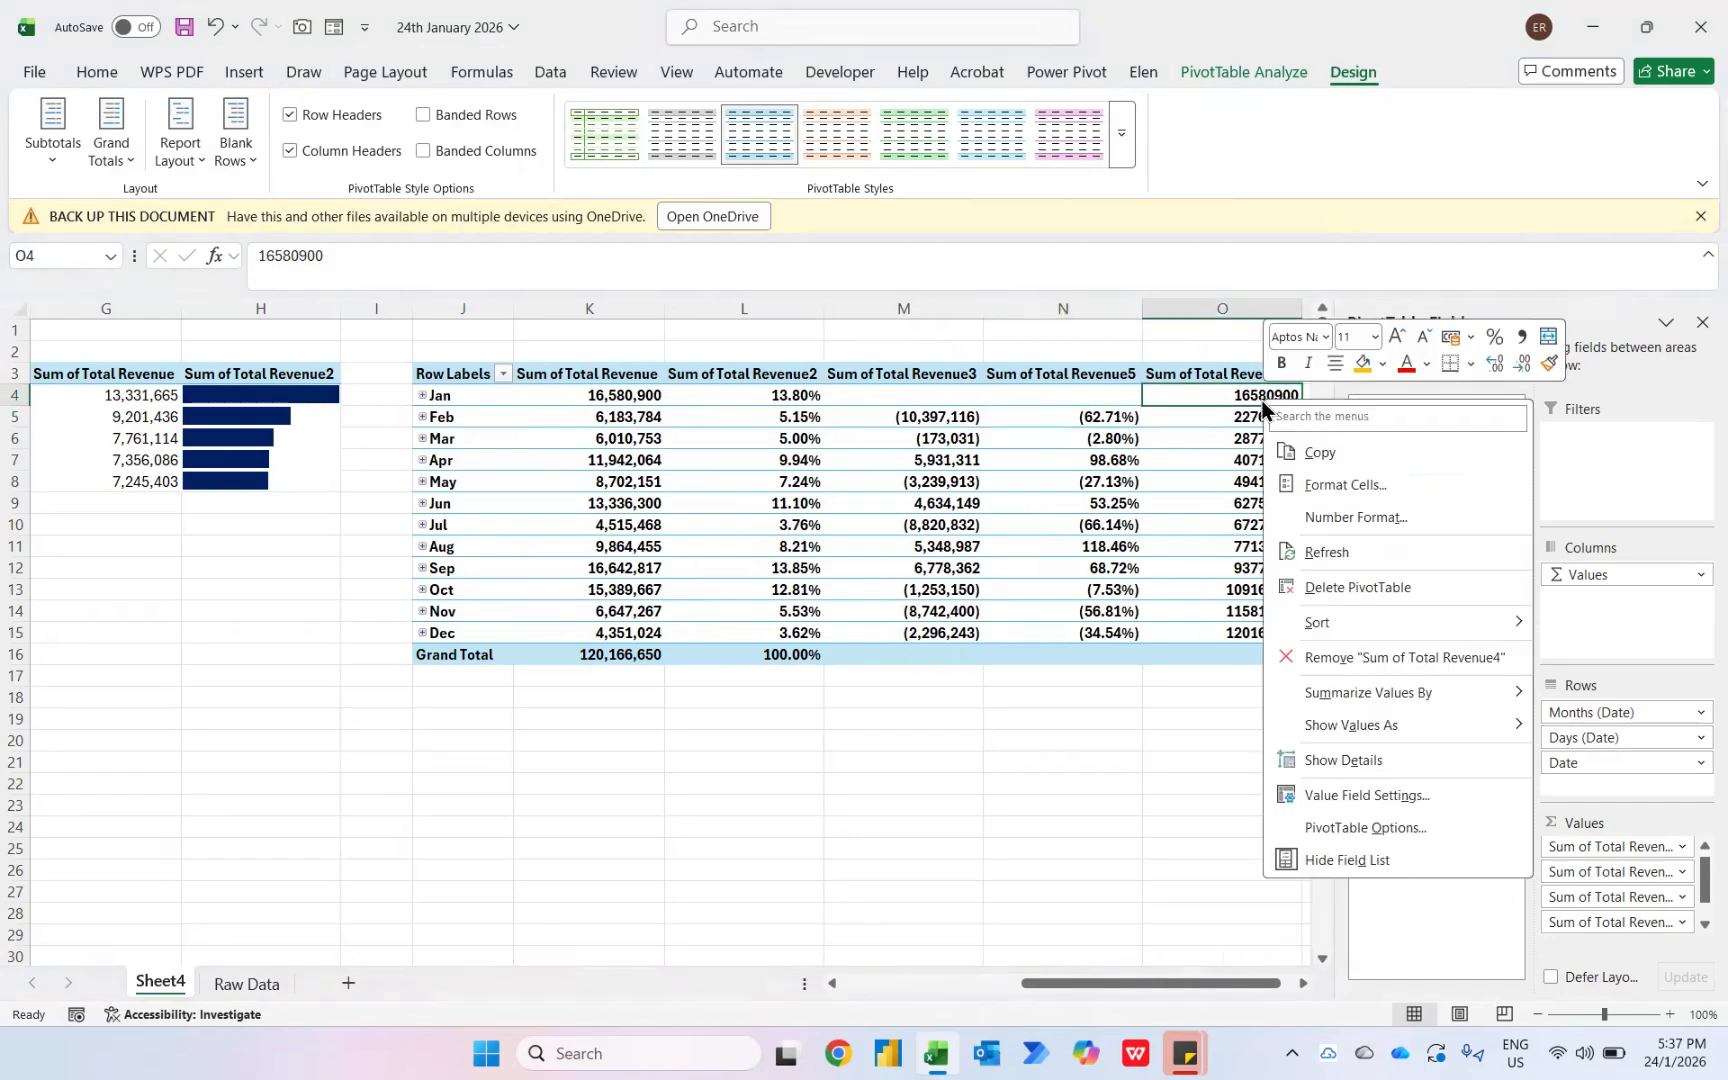
left_click(1315, 517)
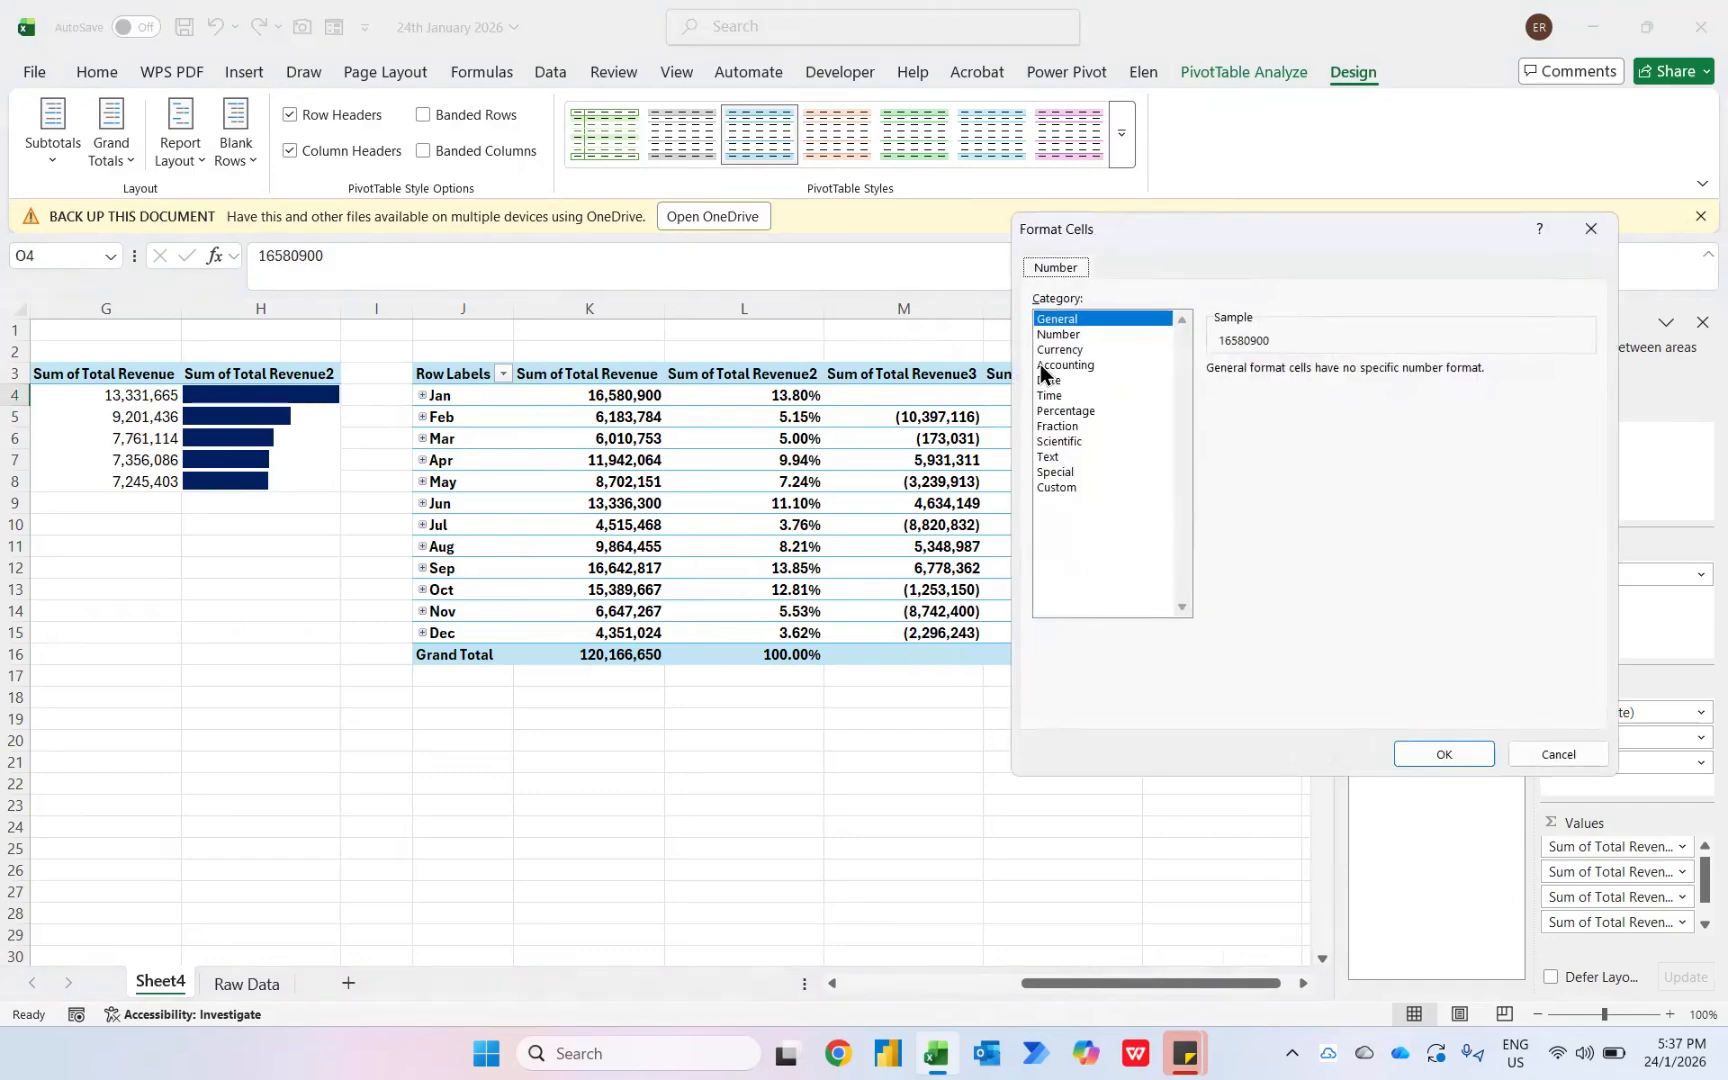
left_click(1064, 336)
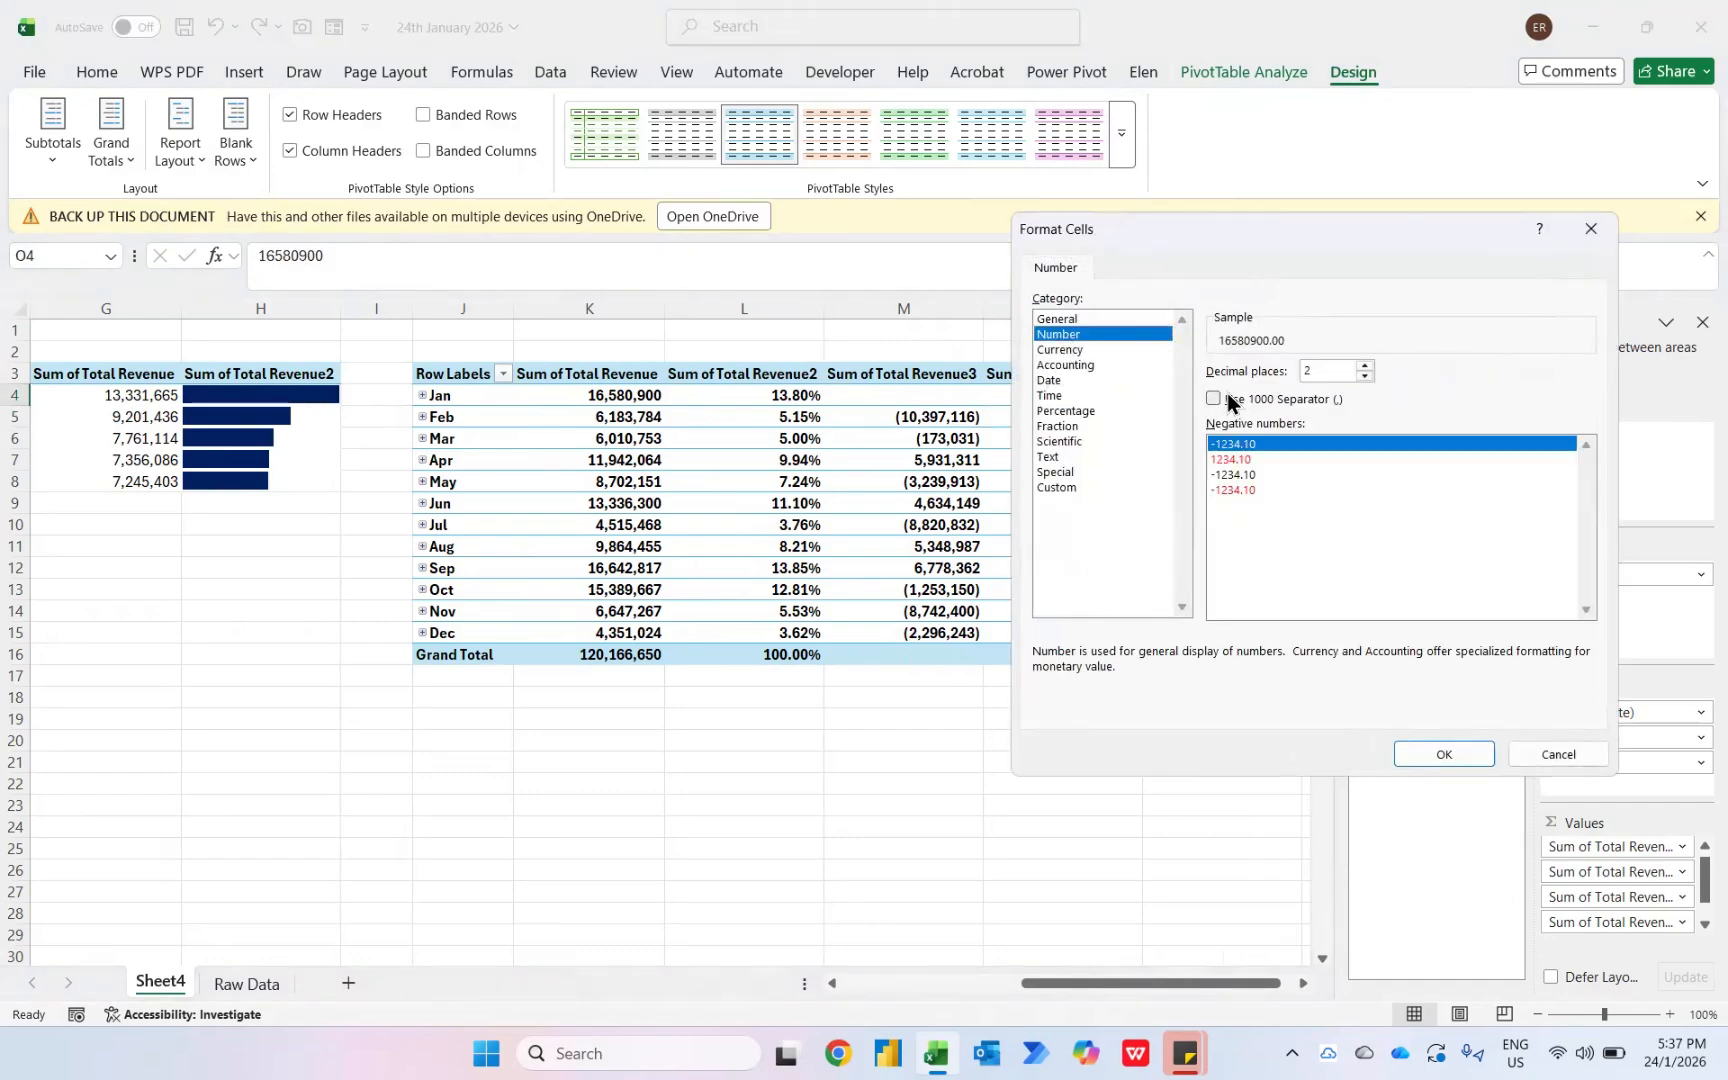
left_click(1343, 393)
left_click(1365, 377)
left_click(1365, 377)
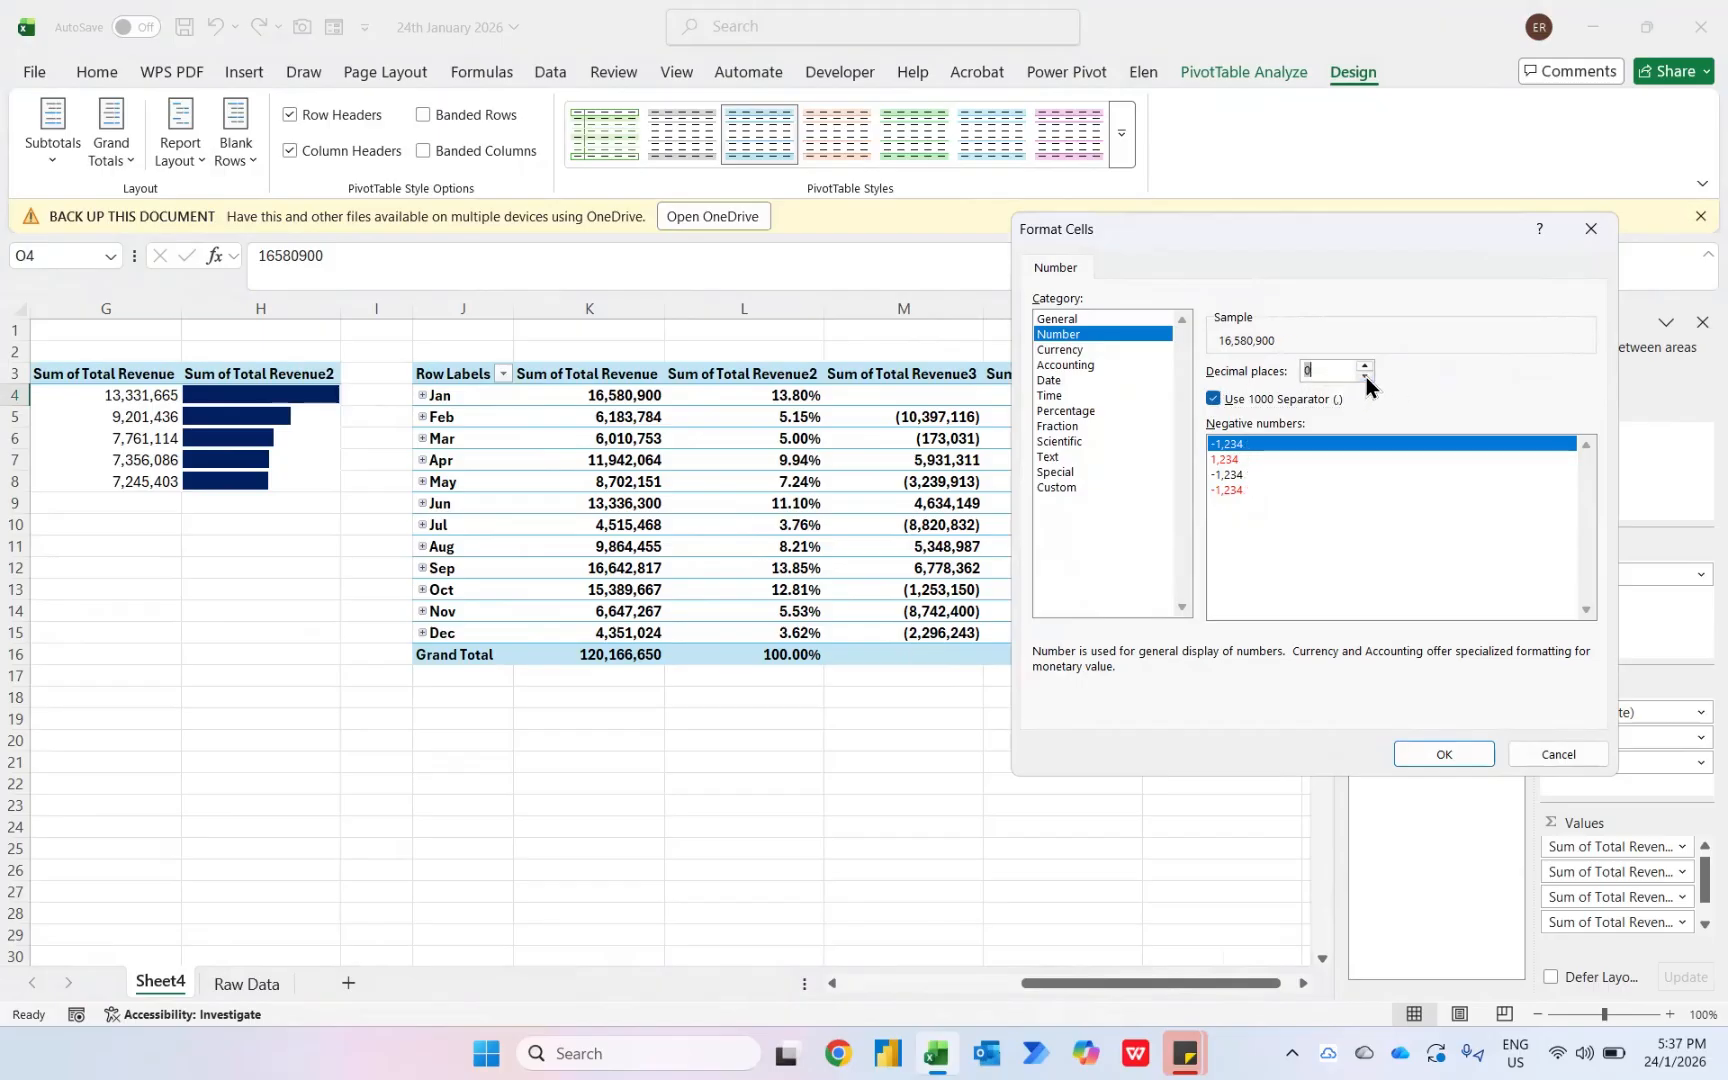
left_click(1434, 753)
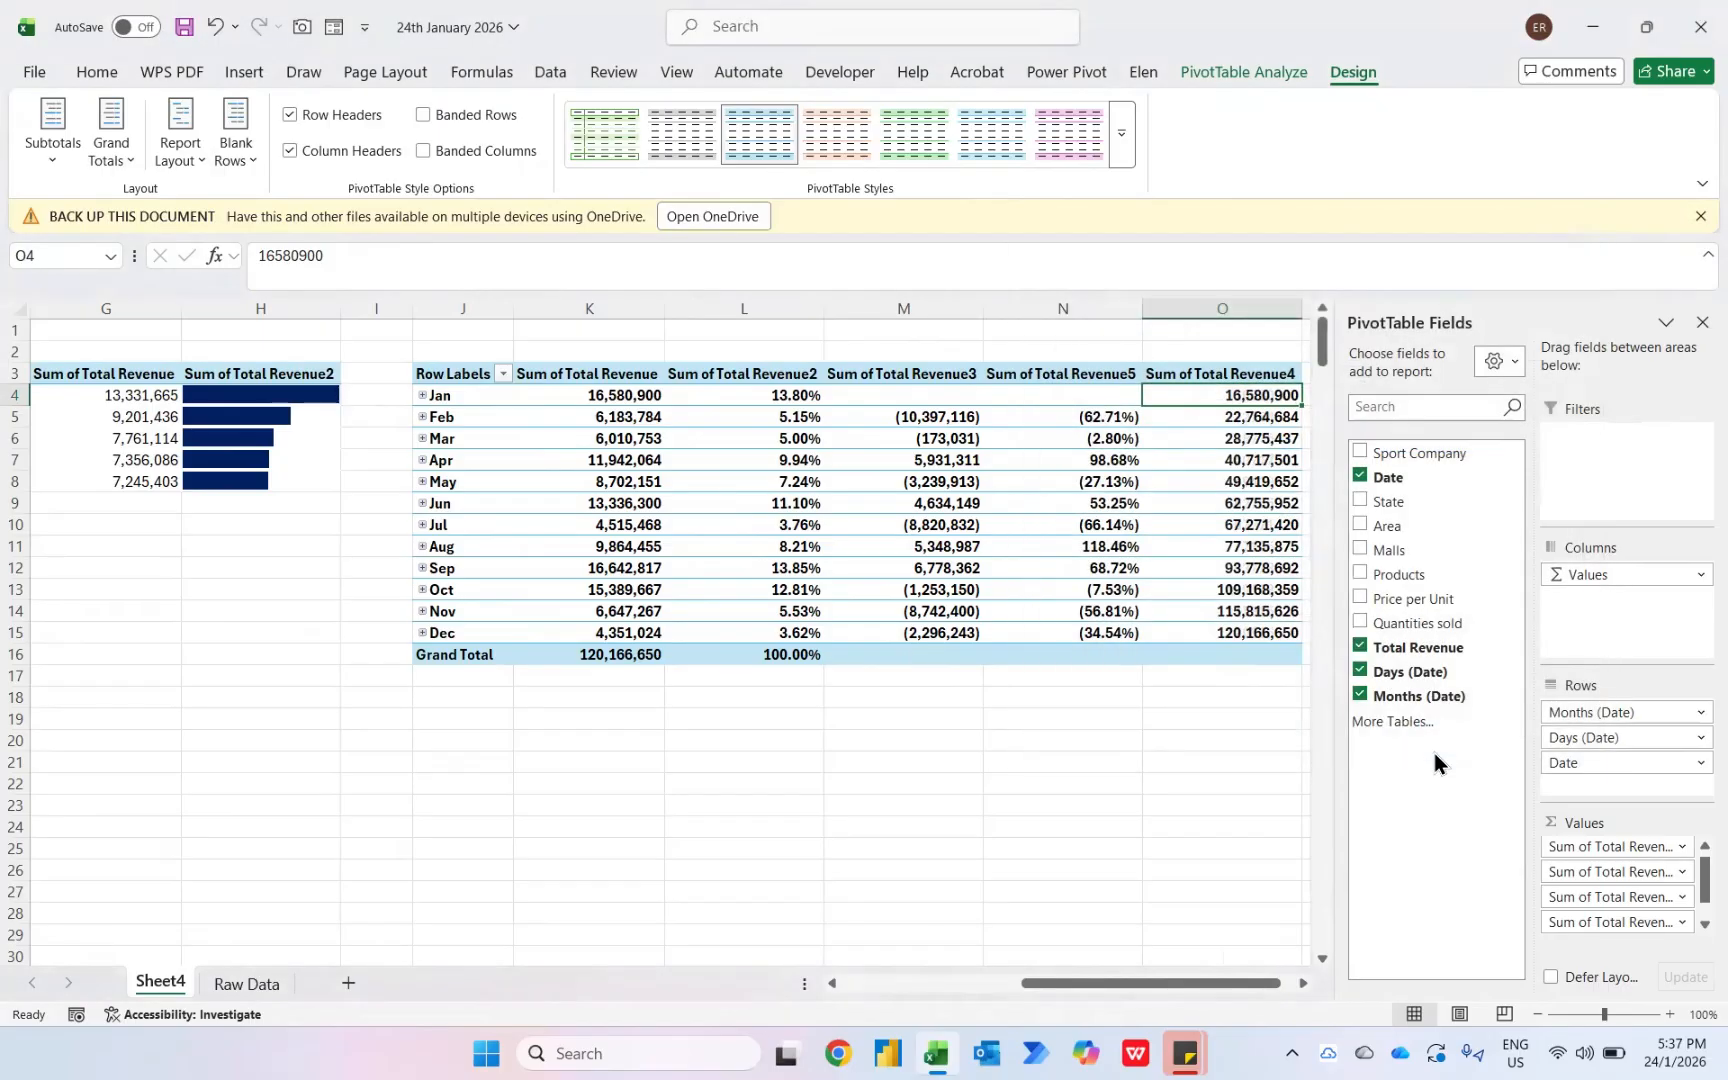
- Apply a green-yellow color scale to the first cell of the products pivot's Sum of Total Revenue2 column
key("Left")
key("Left")
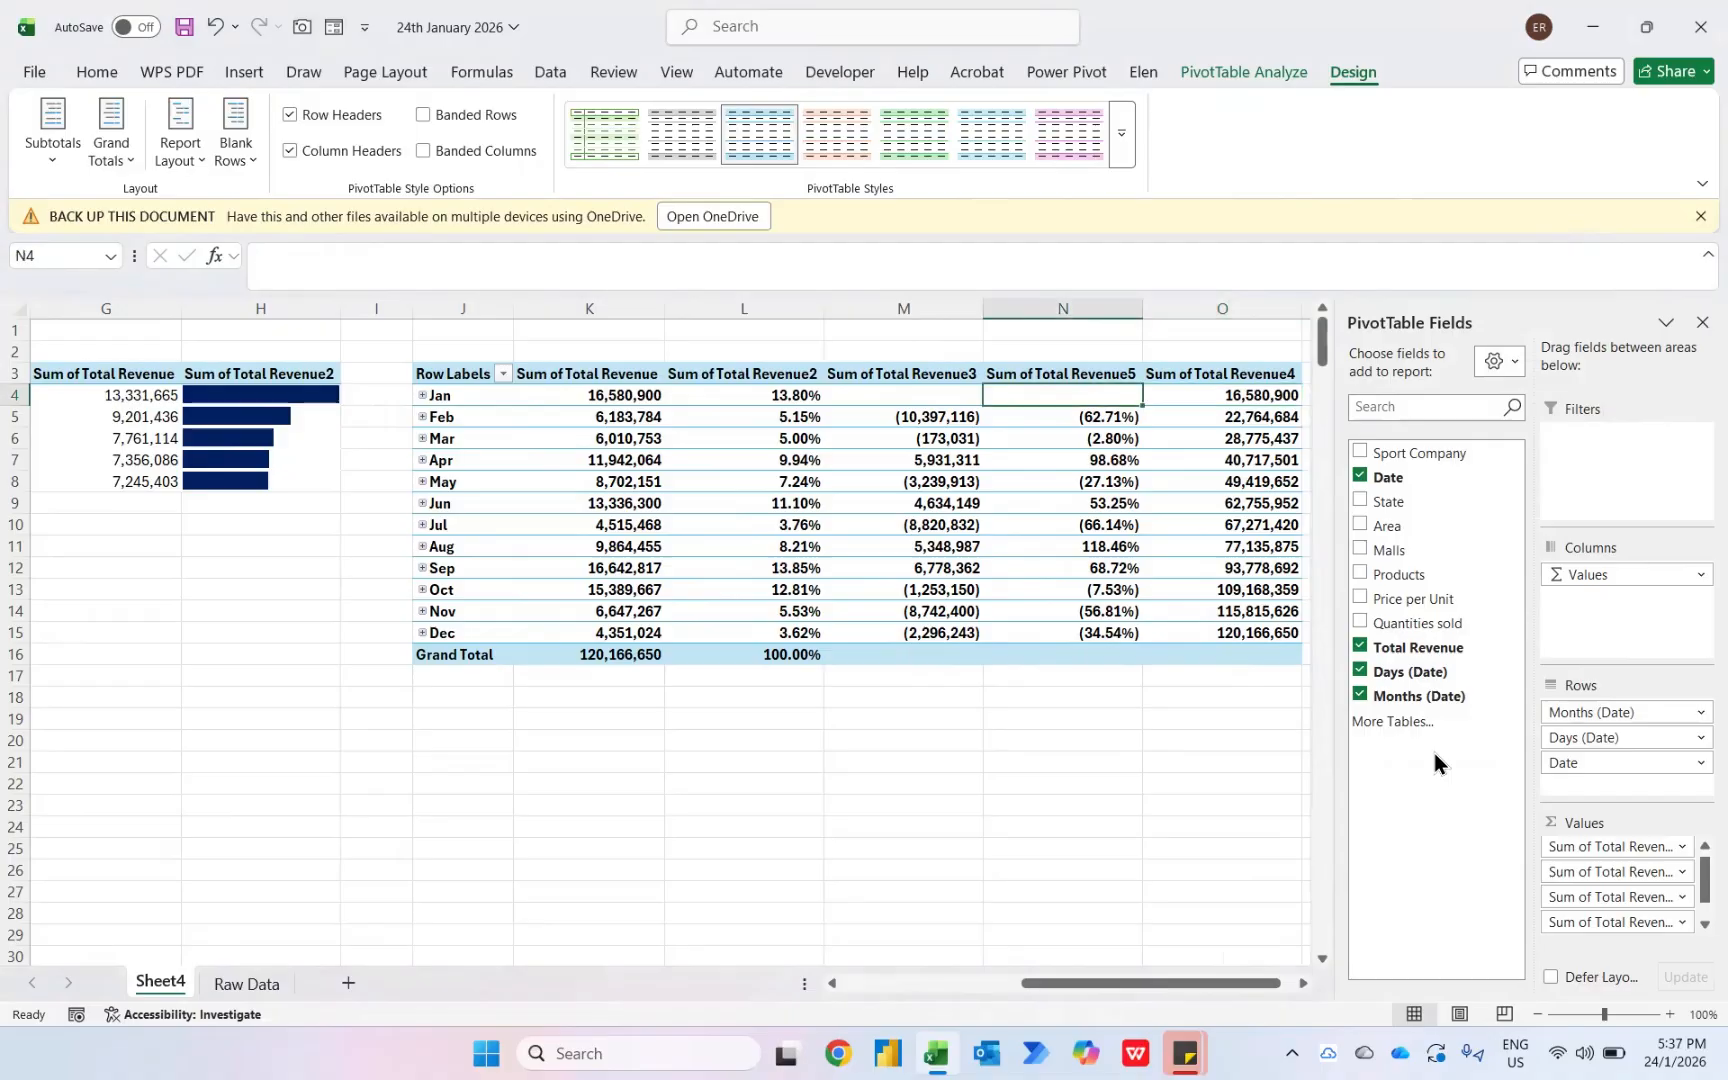
key("Left")
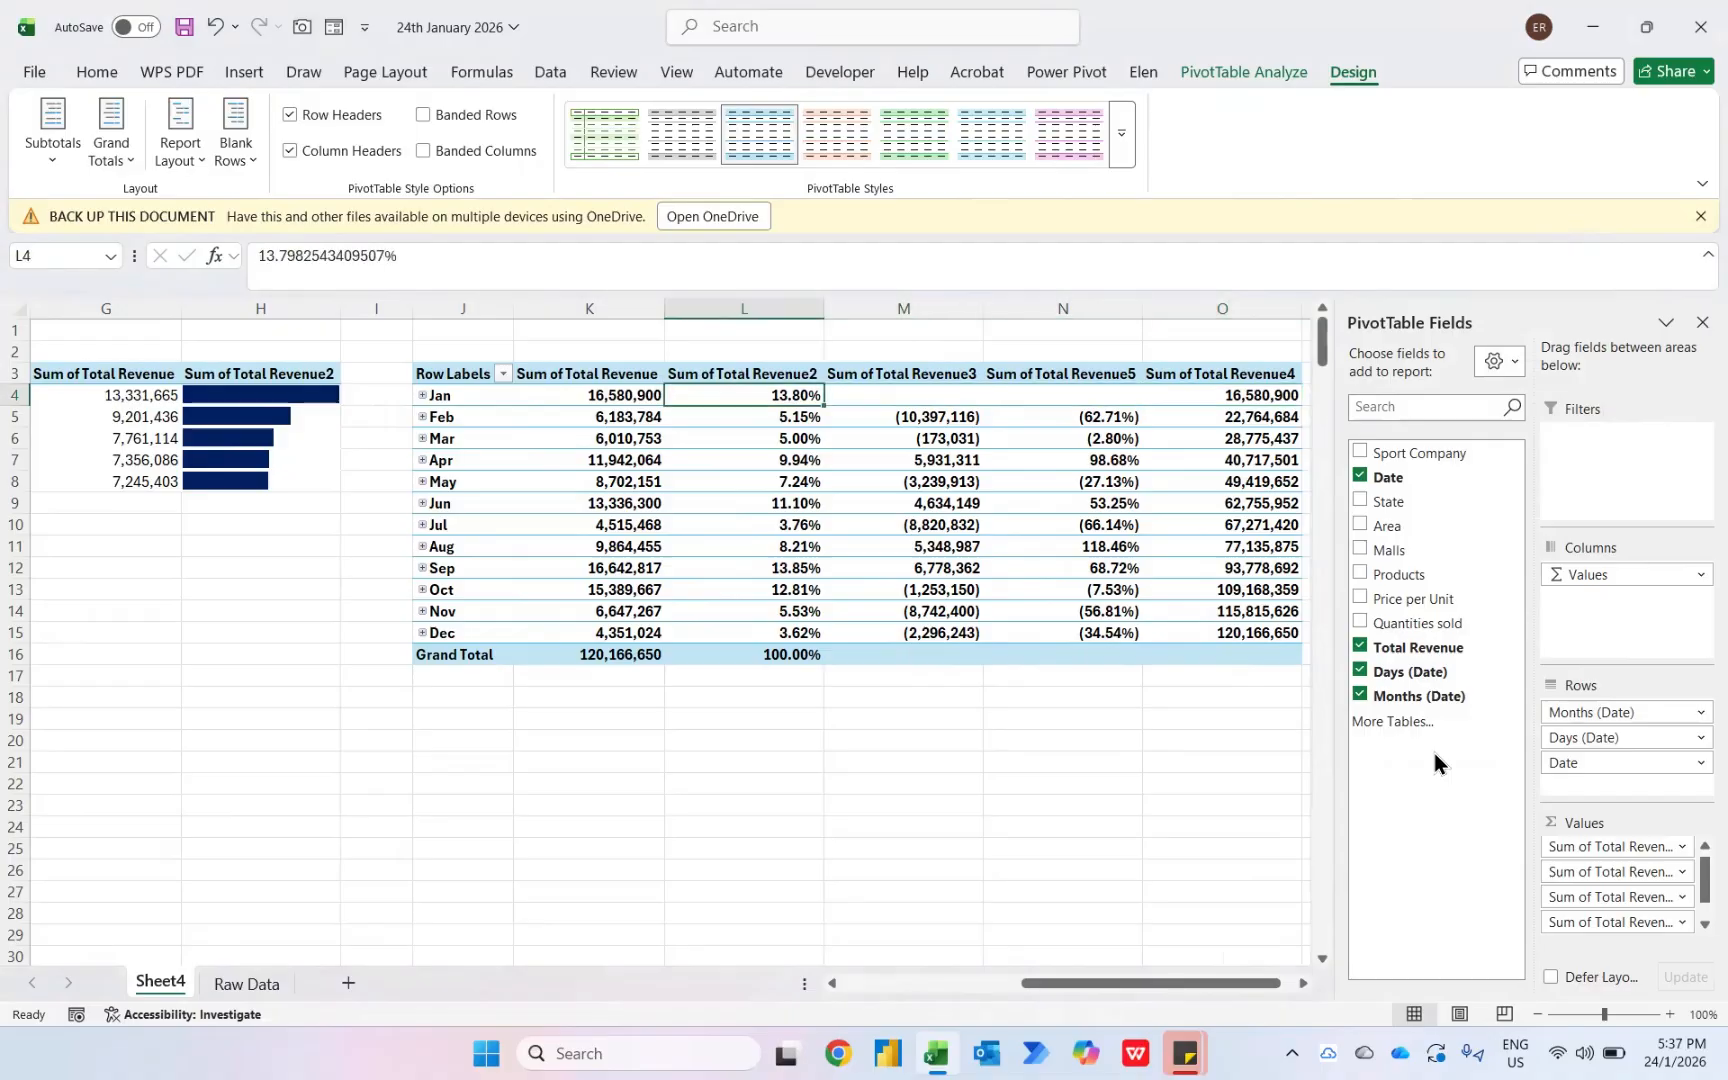
key("ctrl+Home")
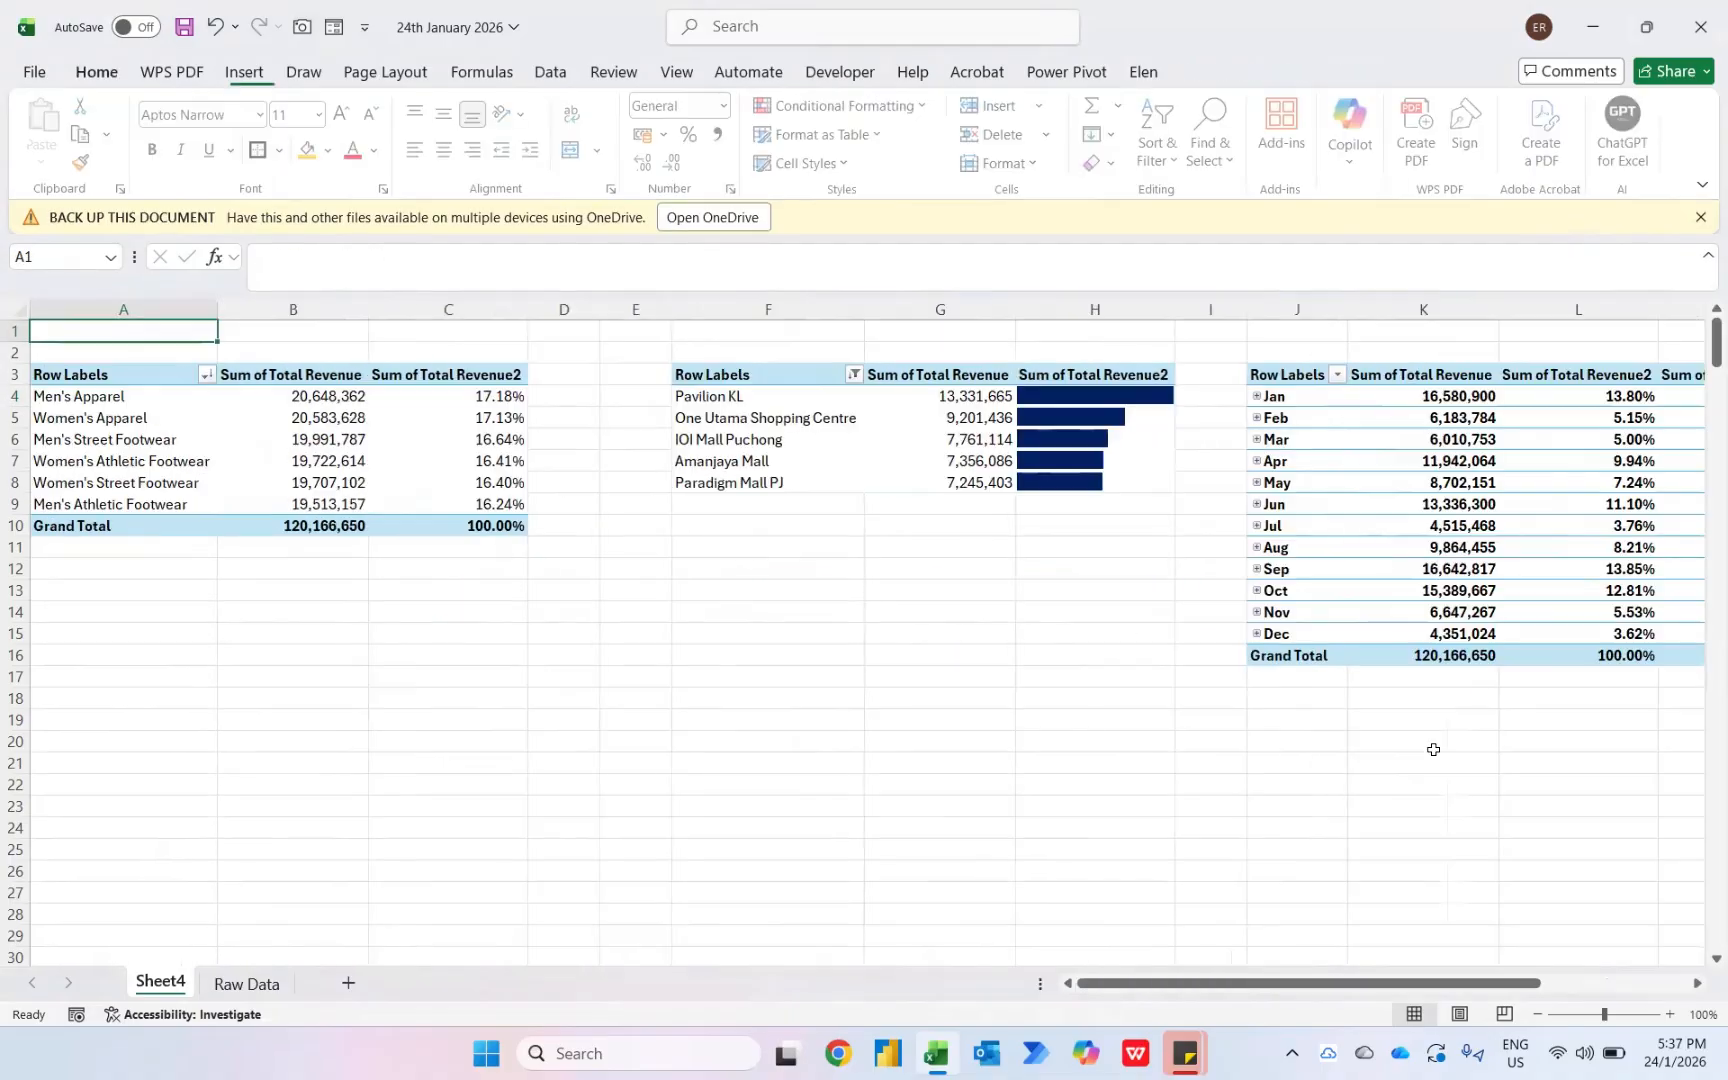
key("Down")
left_click(510, 395)
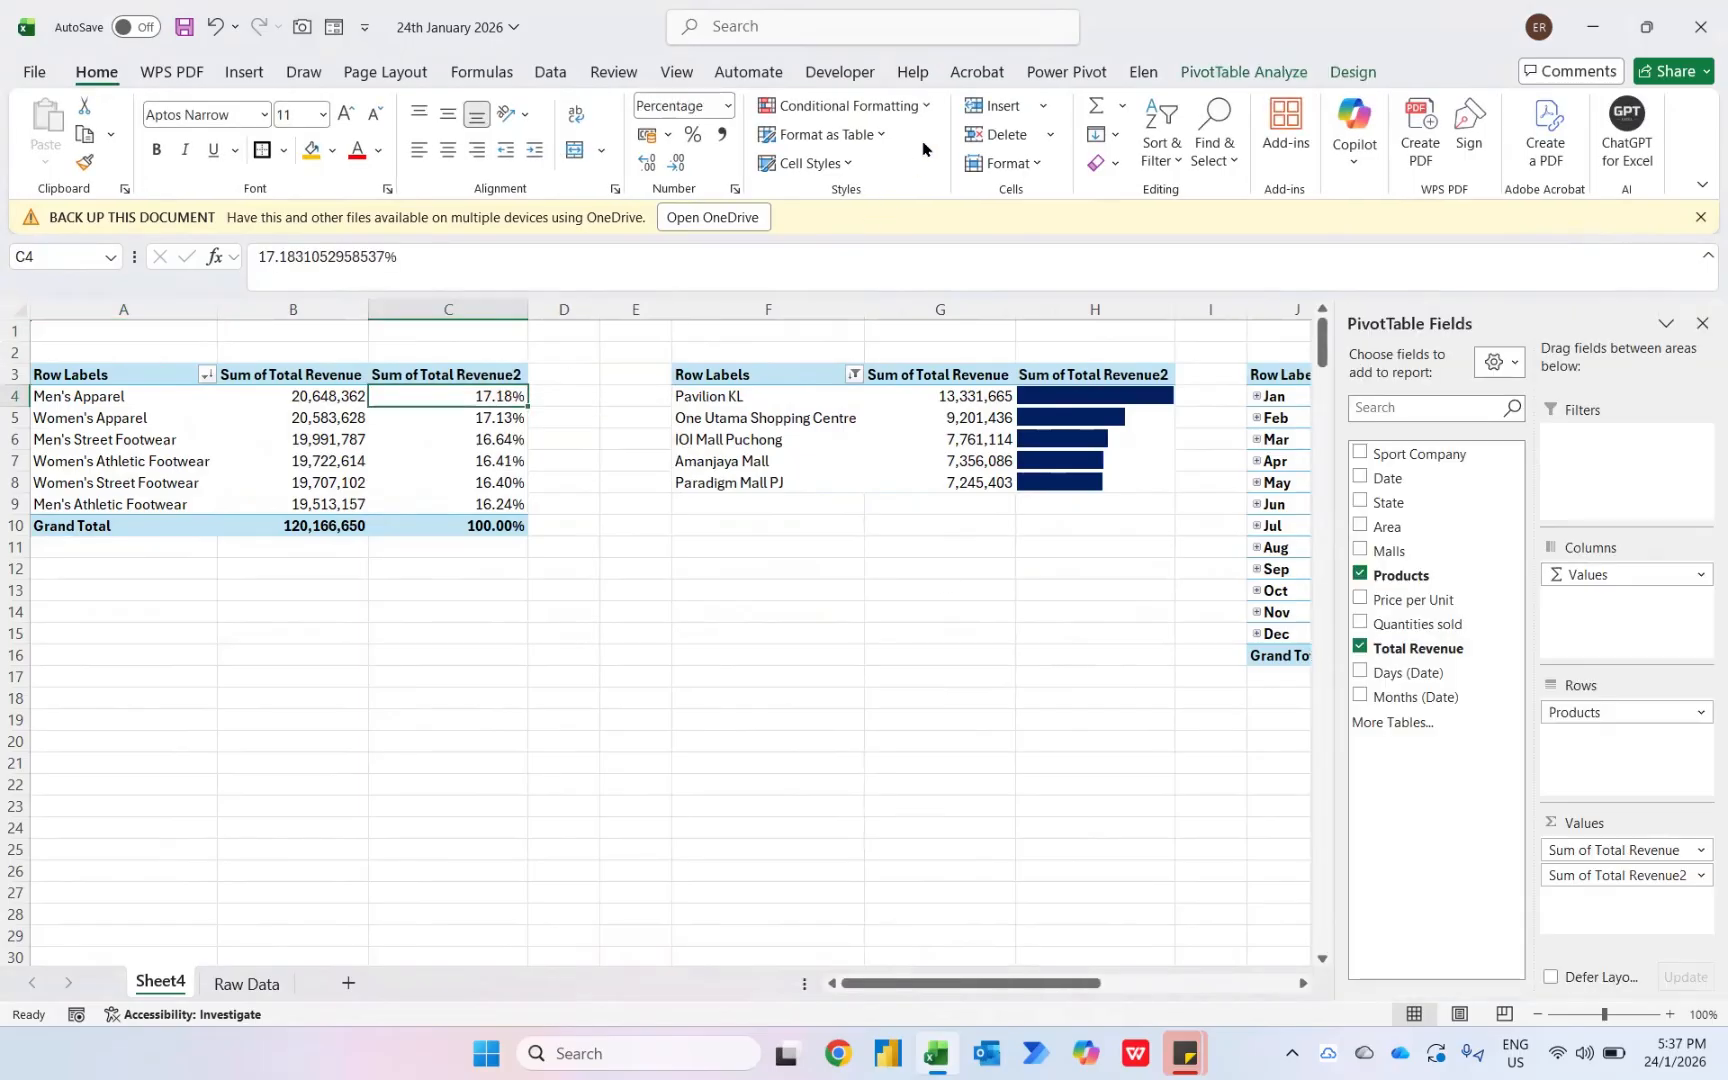
left_click(926, 106)
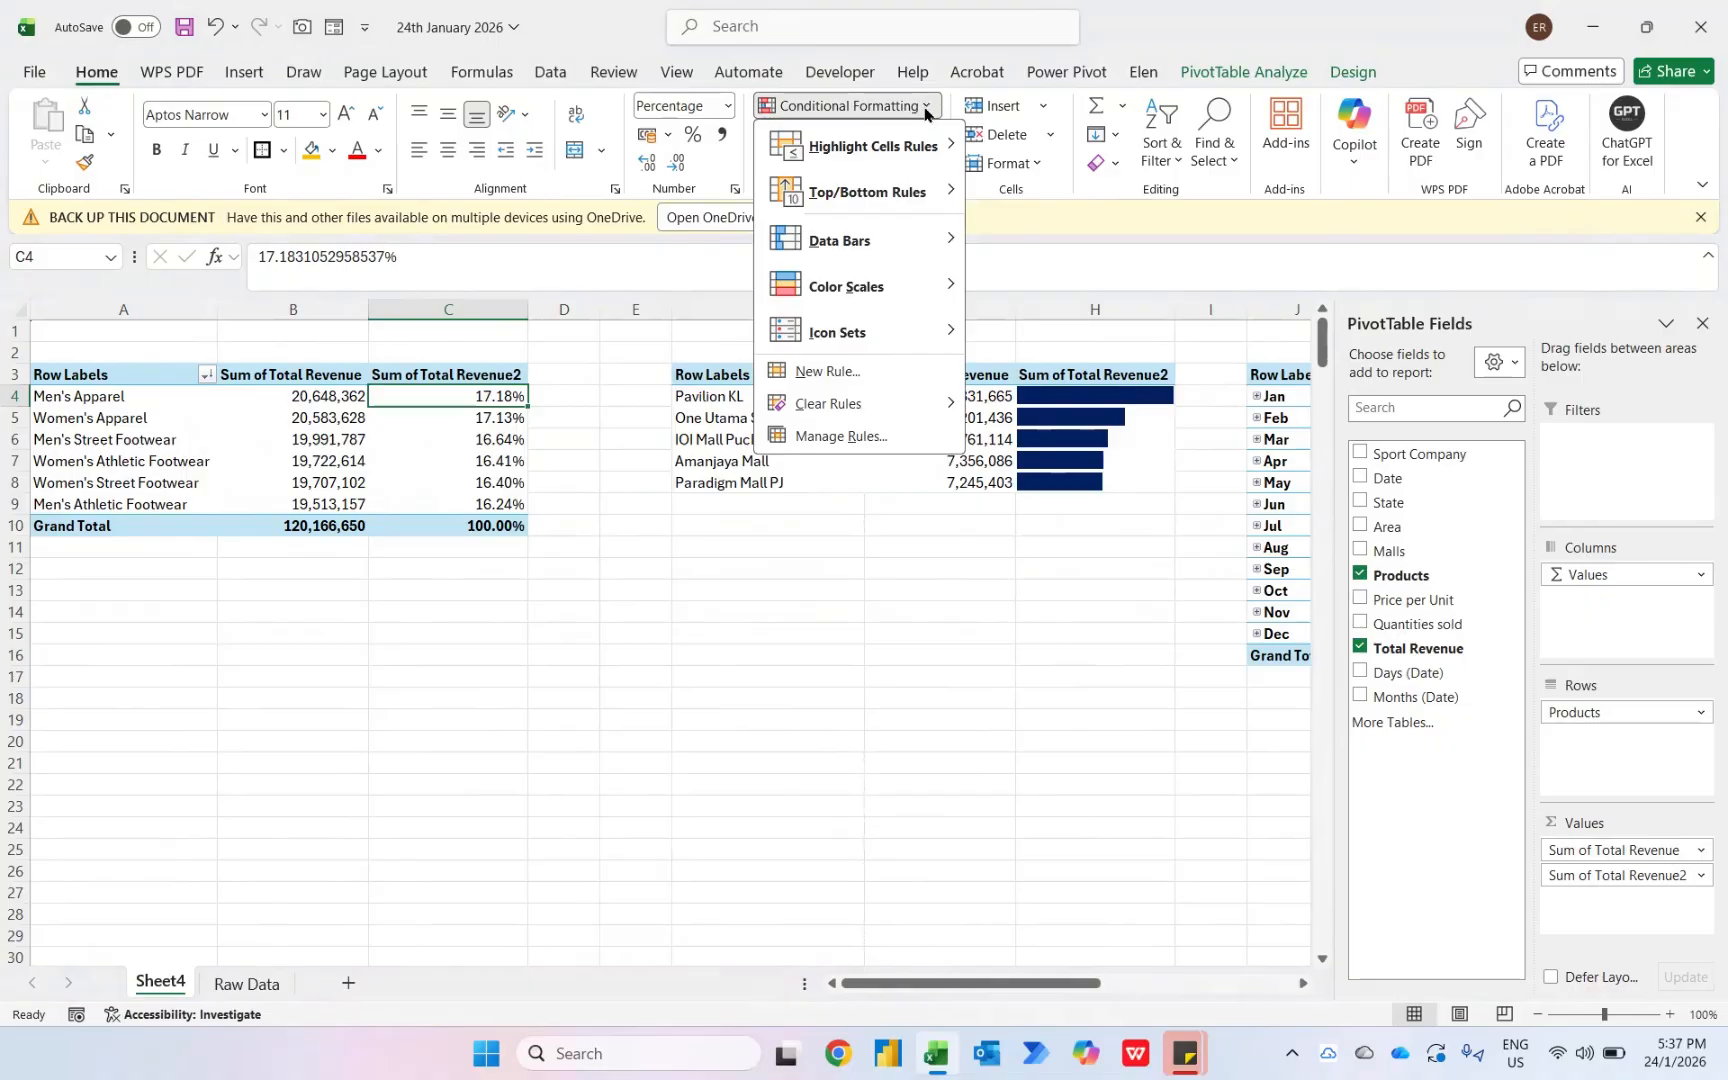
mouse_move(845, 288)
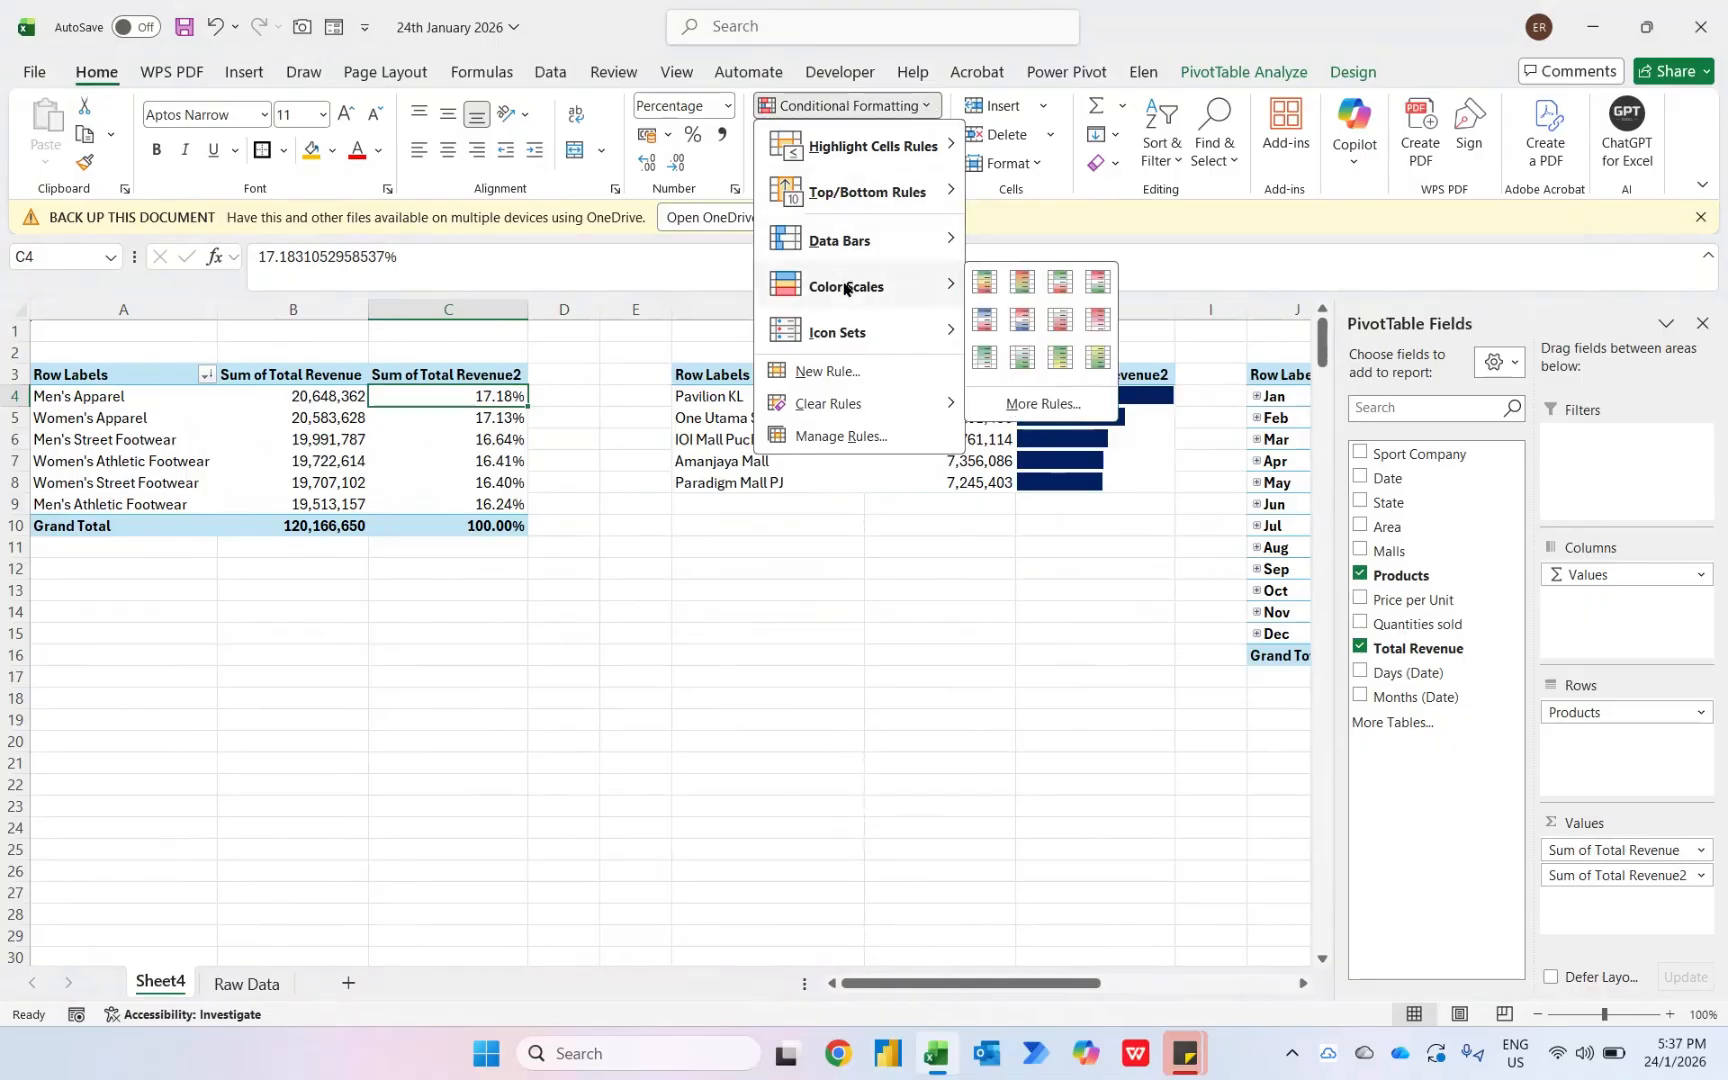
left_click(1060, 357)
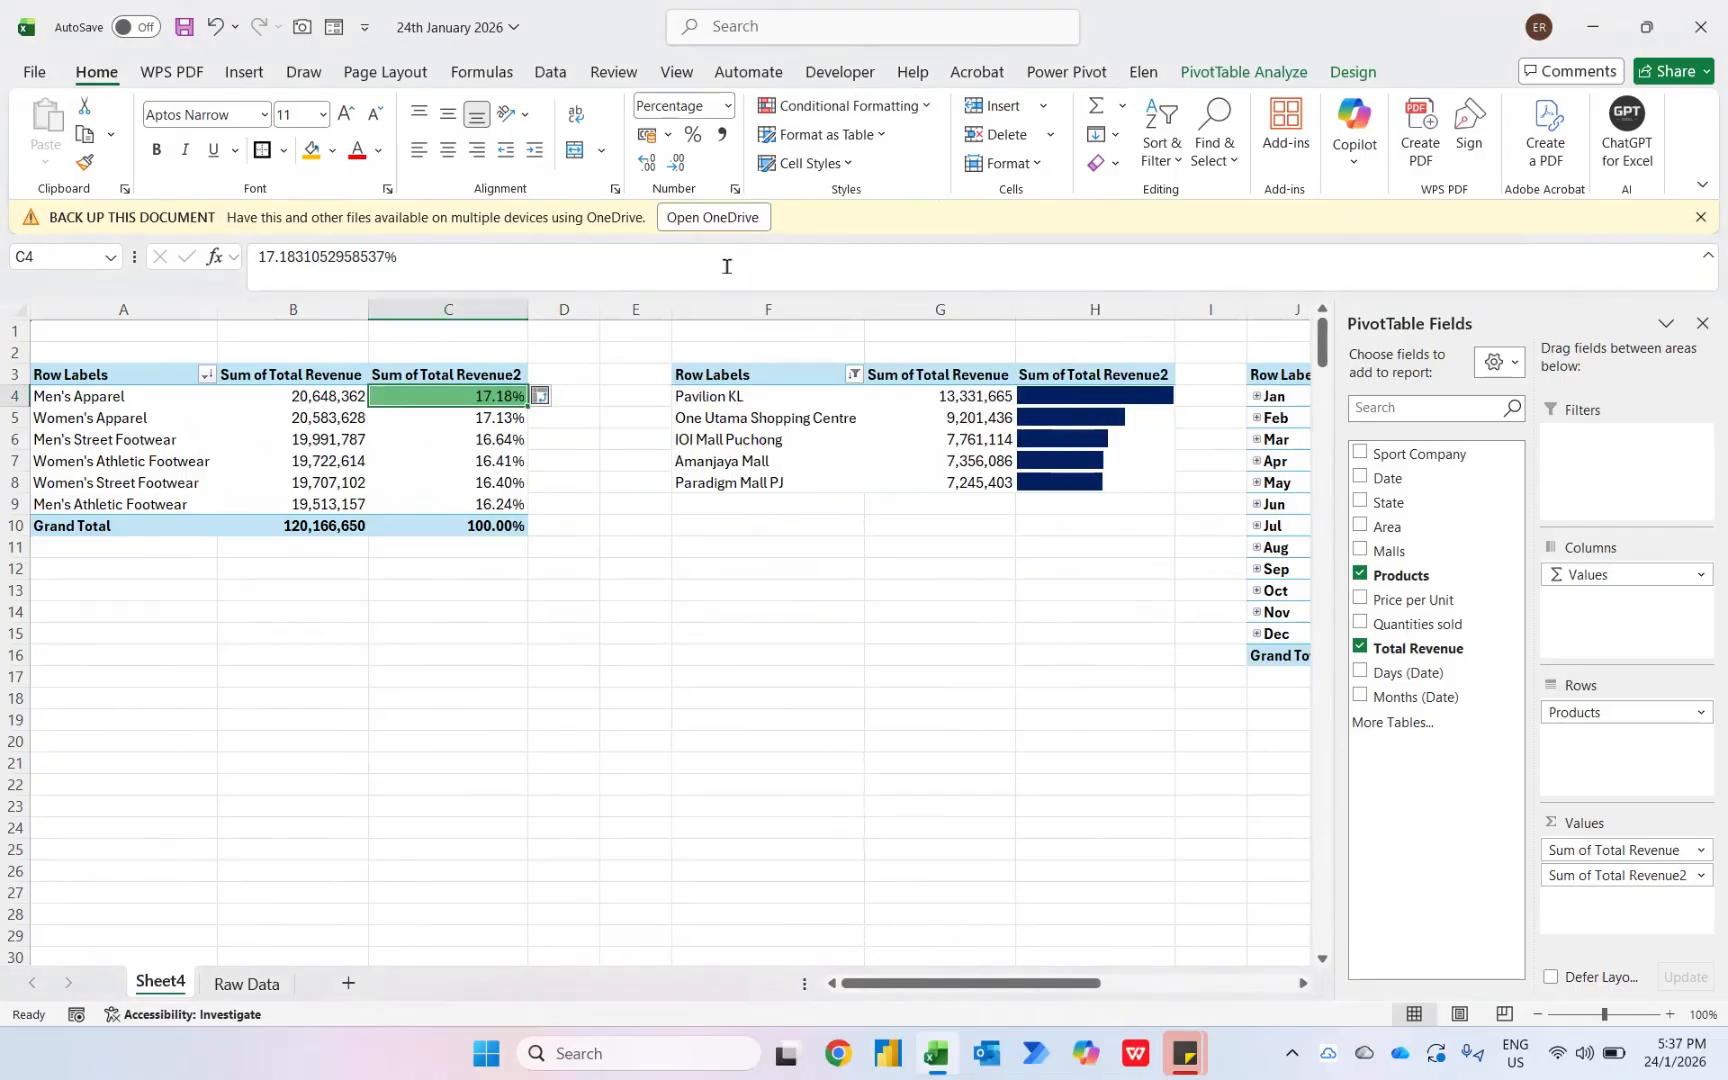
- Edit the color scale rule to apply to all cells showing Sum of Total Revenue2 values for Products
left_click(913, 115)
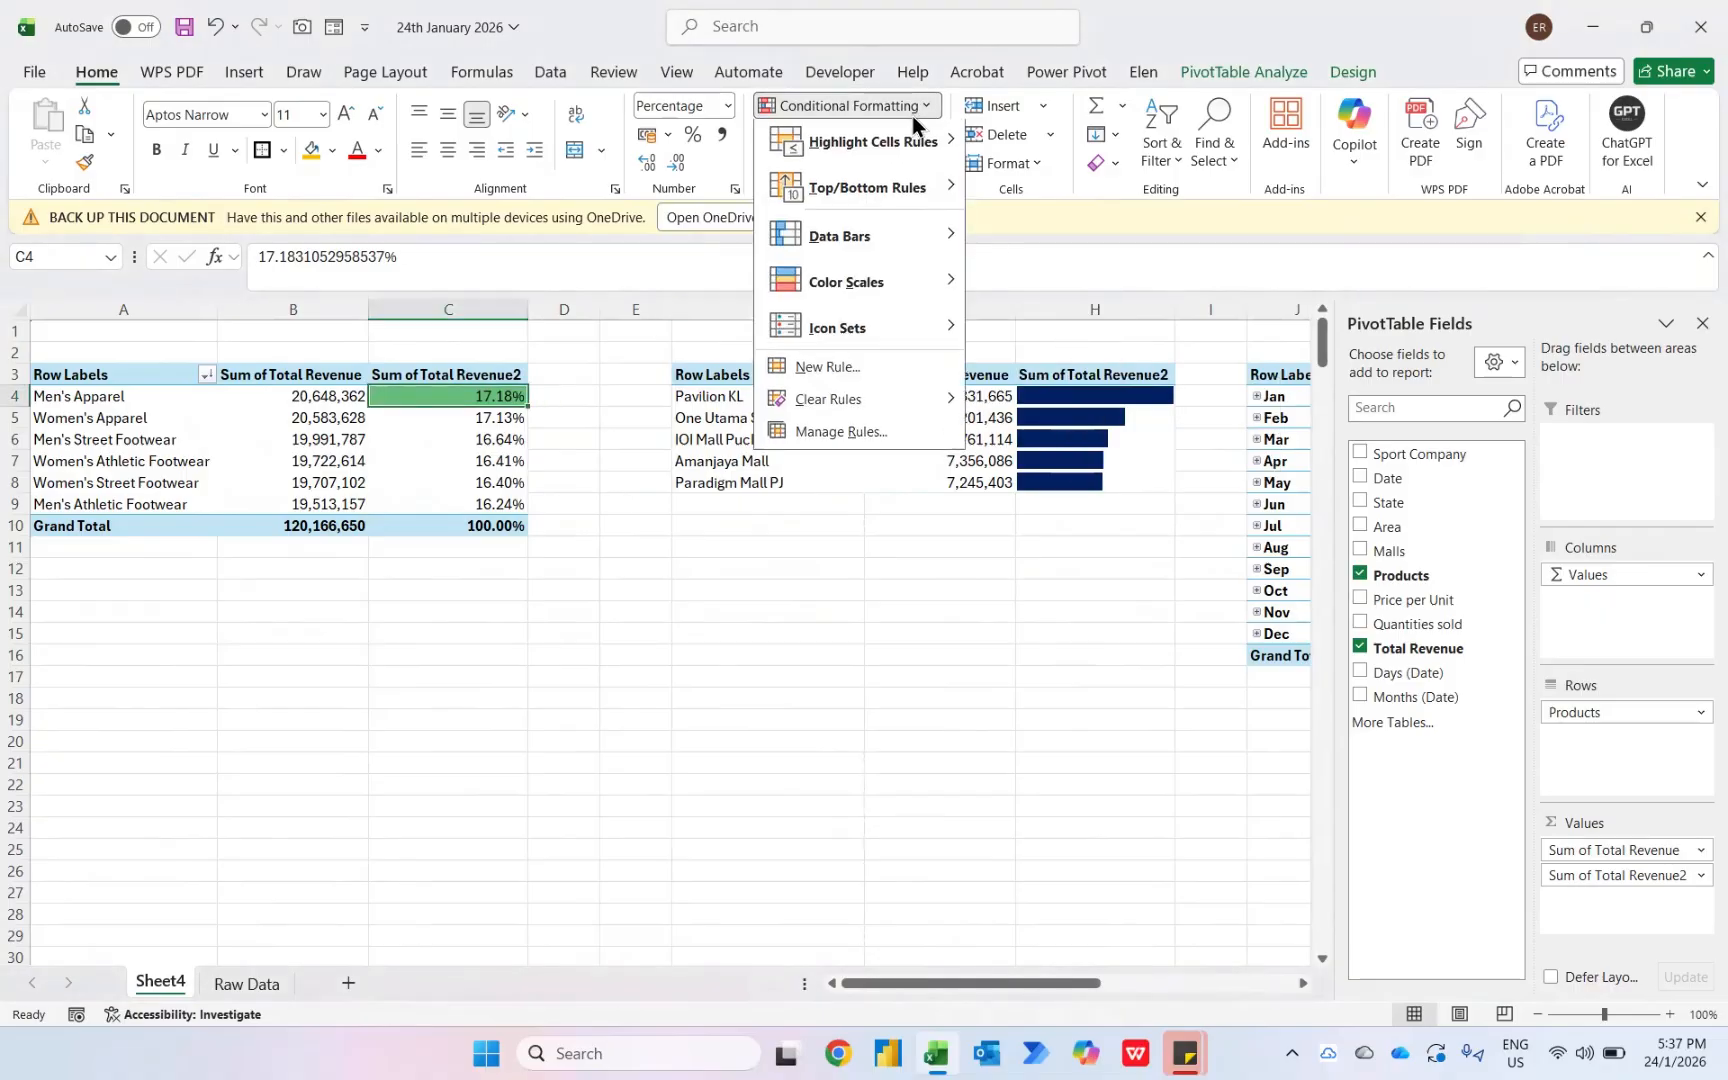
left_click(871, 431)
left_click(775, 361)
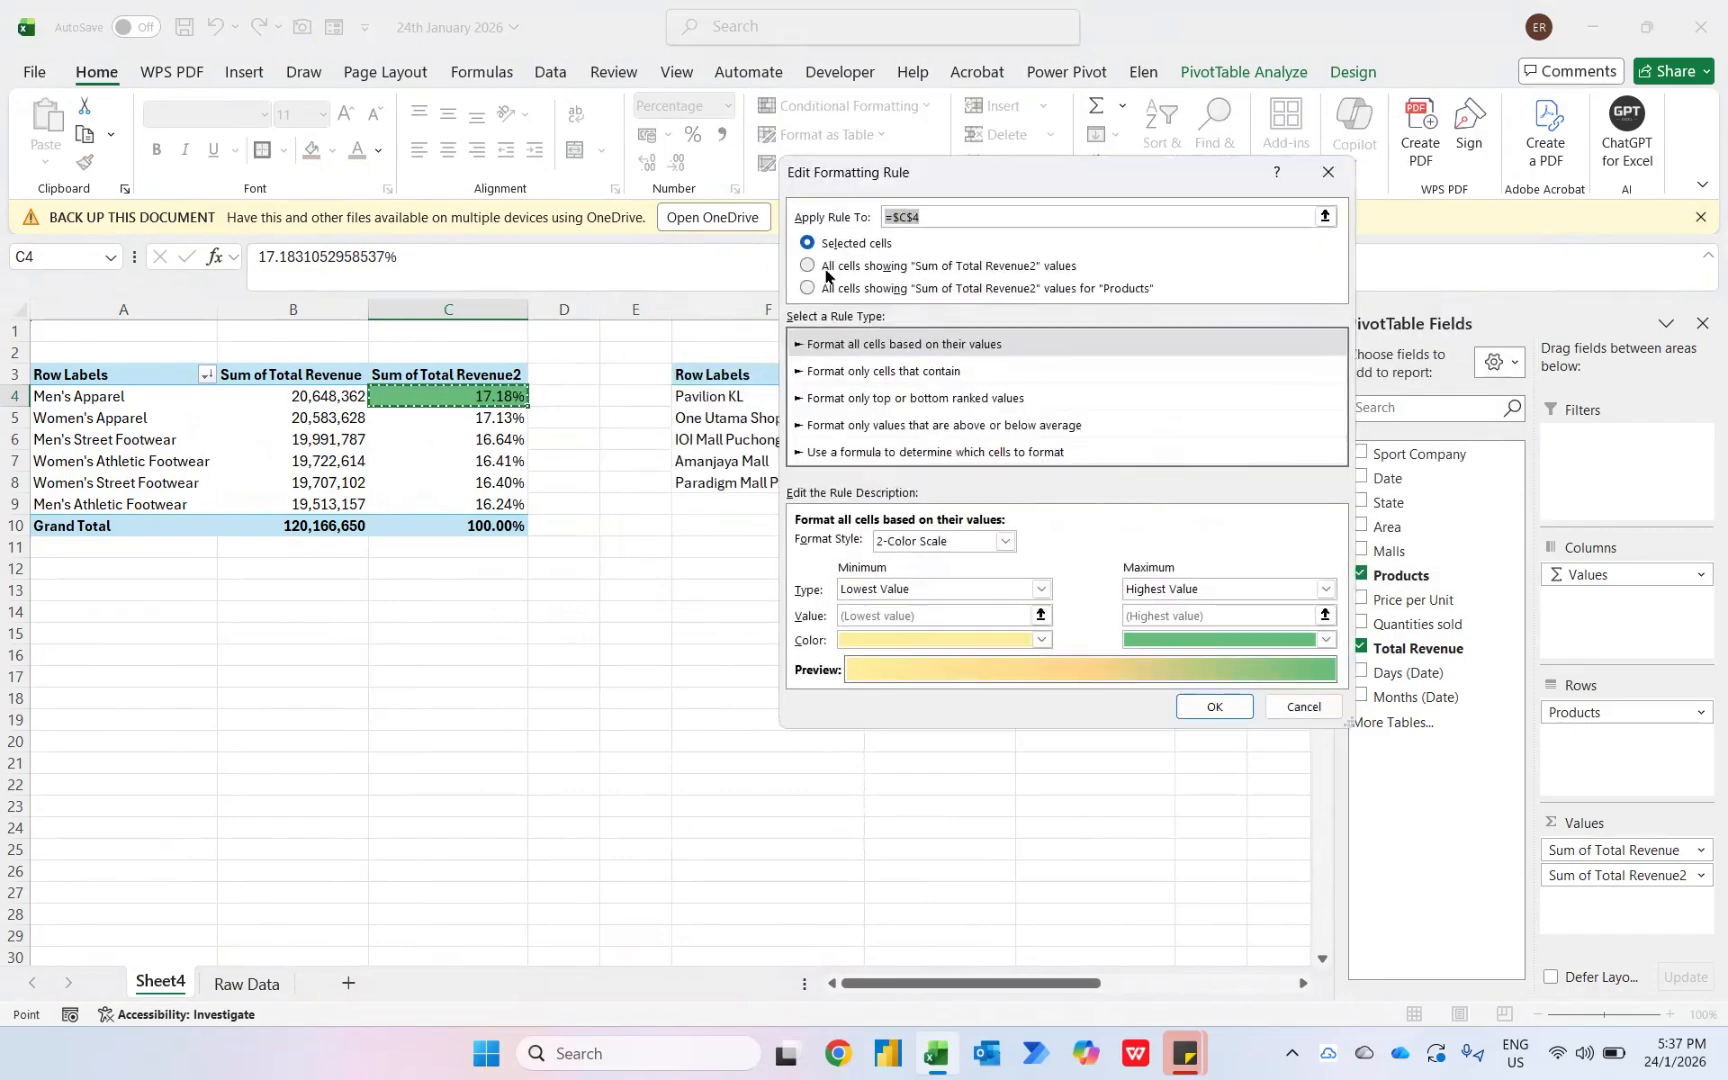
left_click(1083, 290)
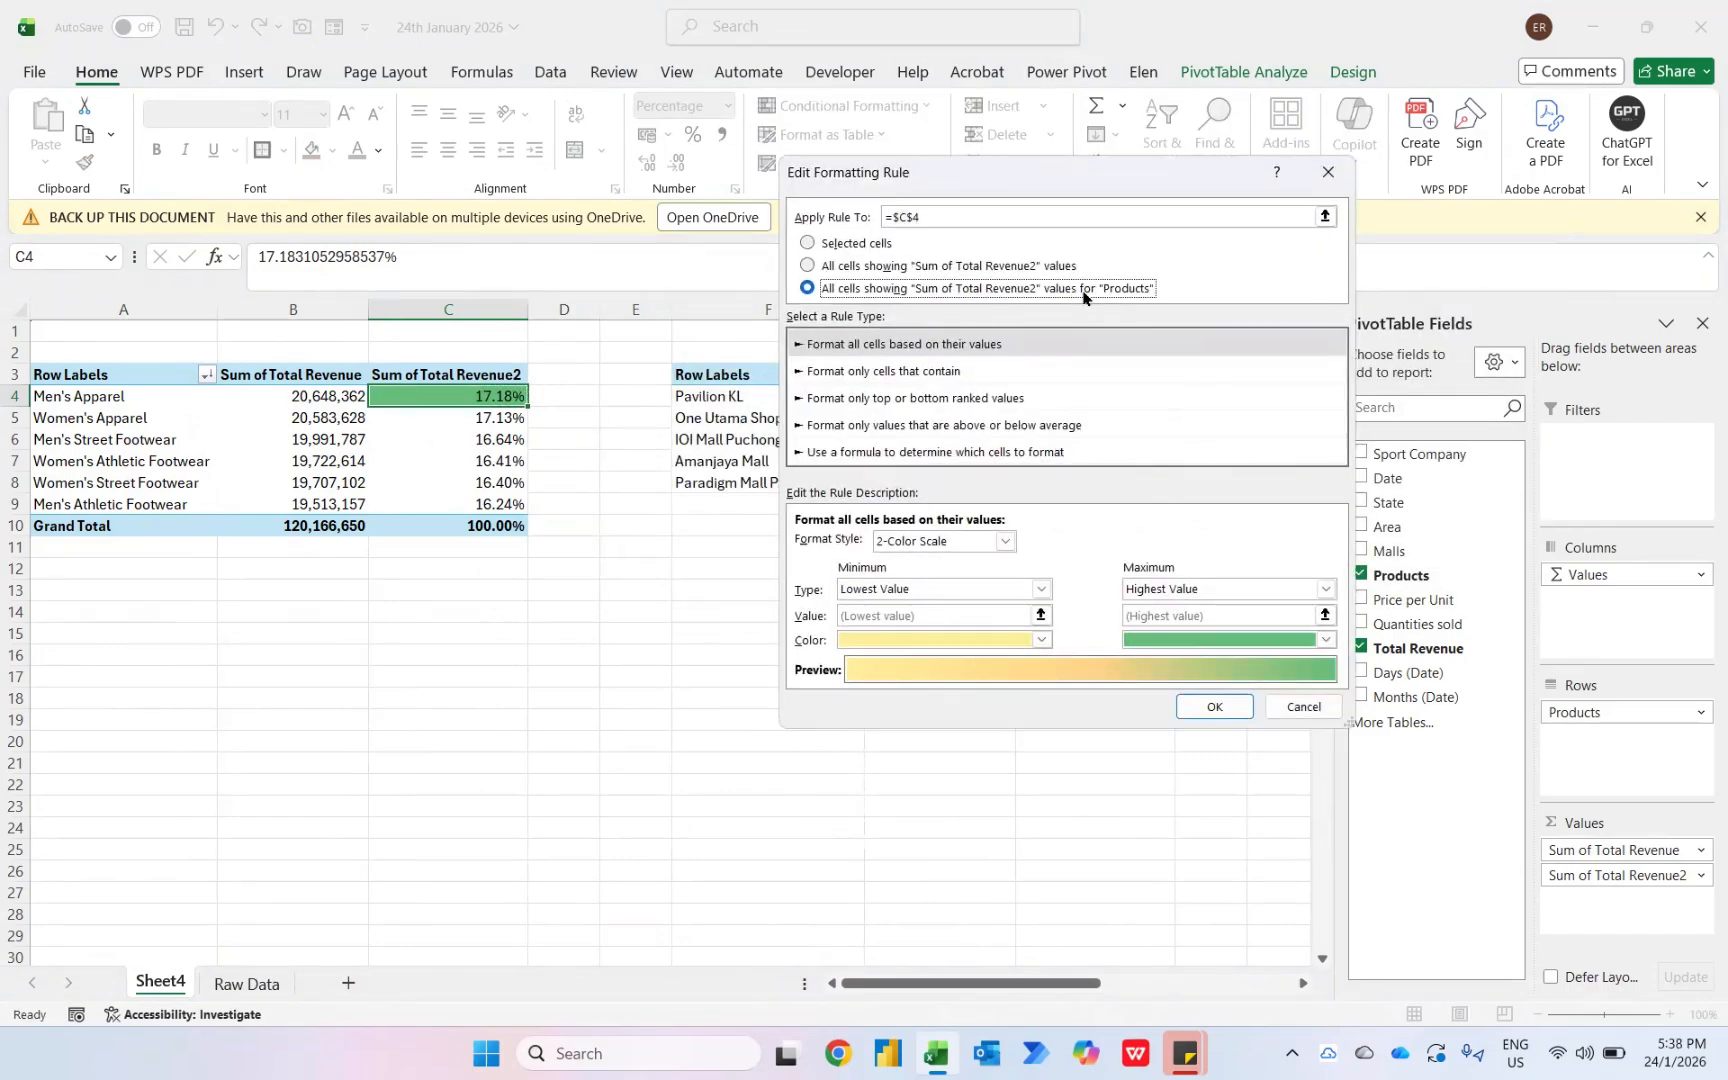
left_click(1214, 706)
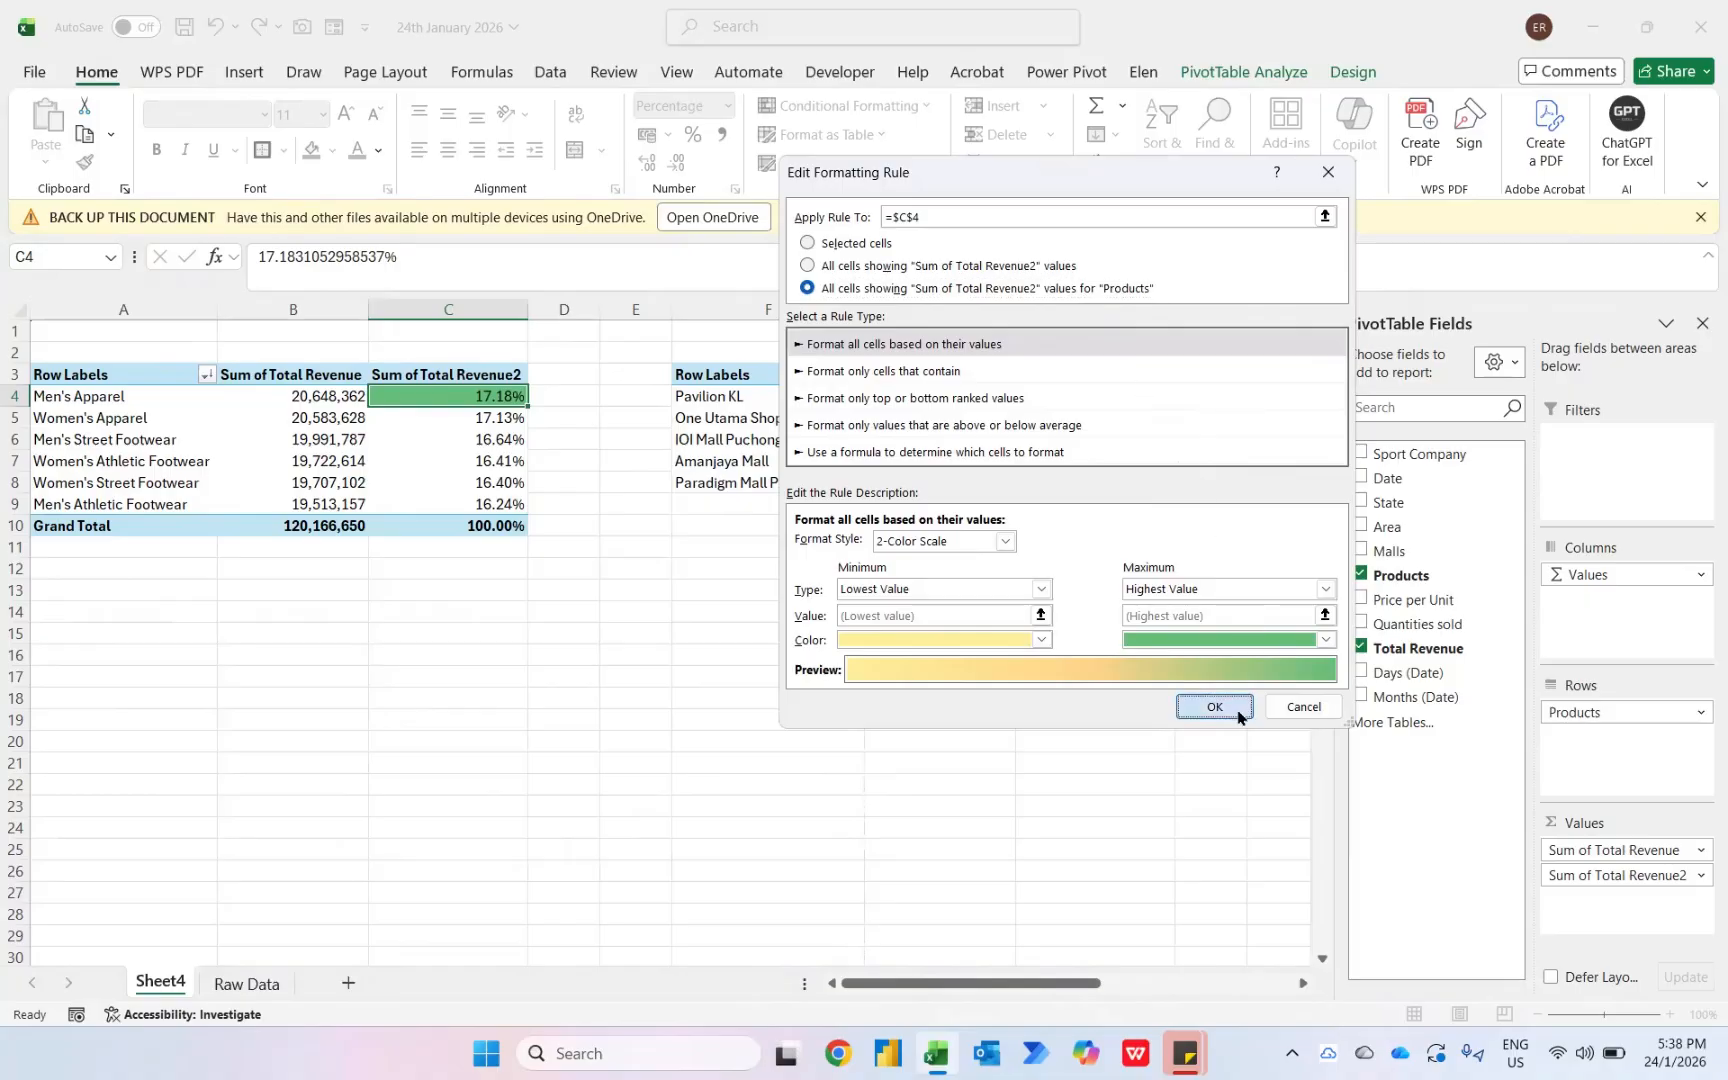
left_click(1314, 587)
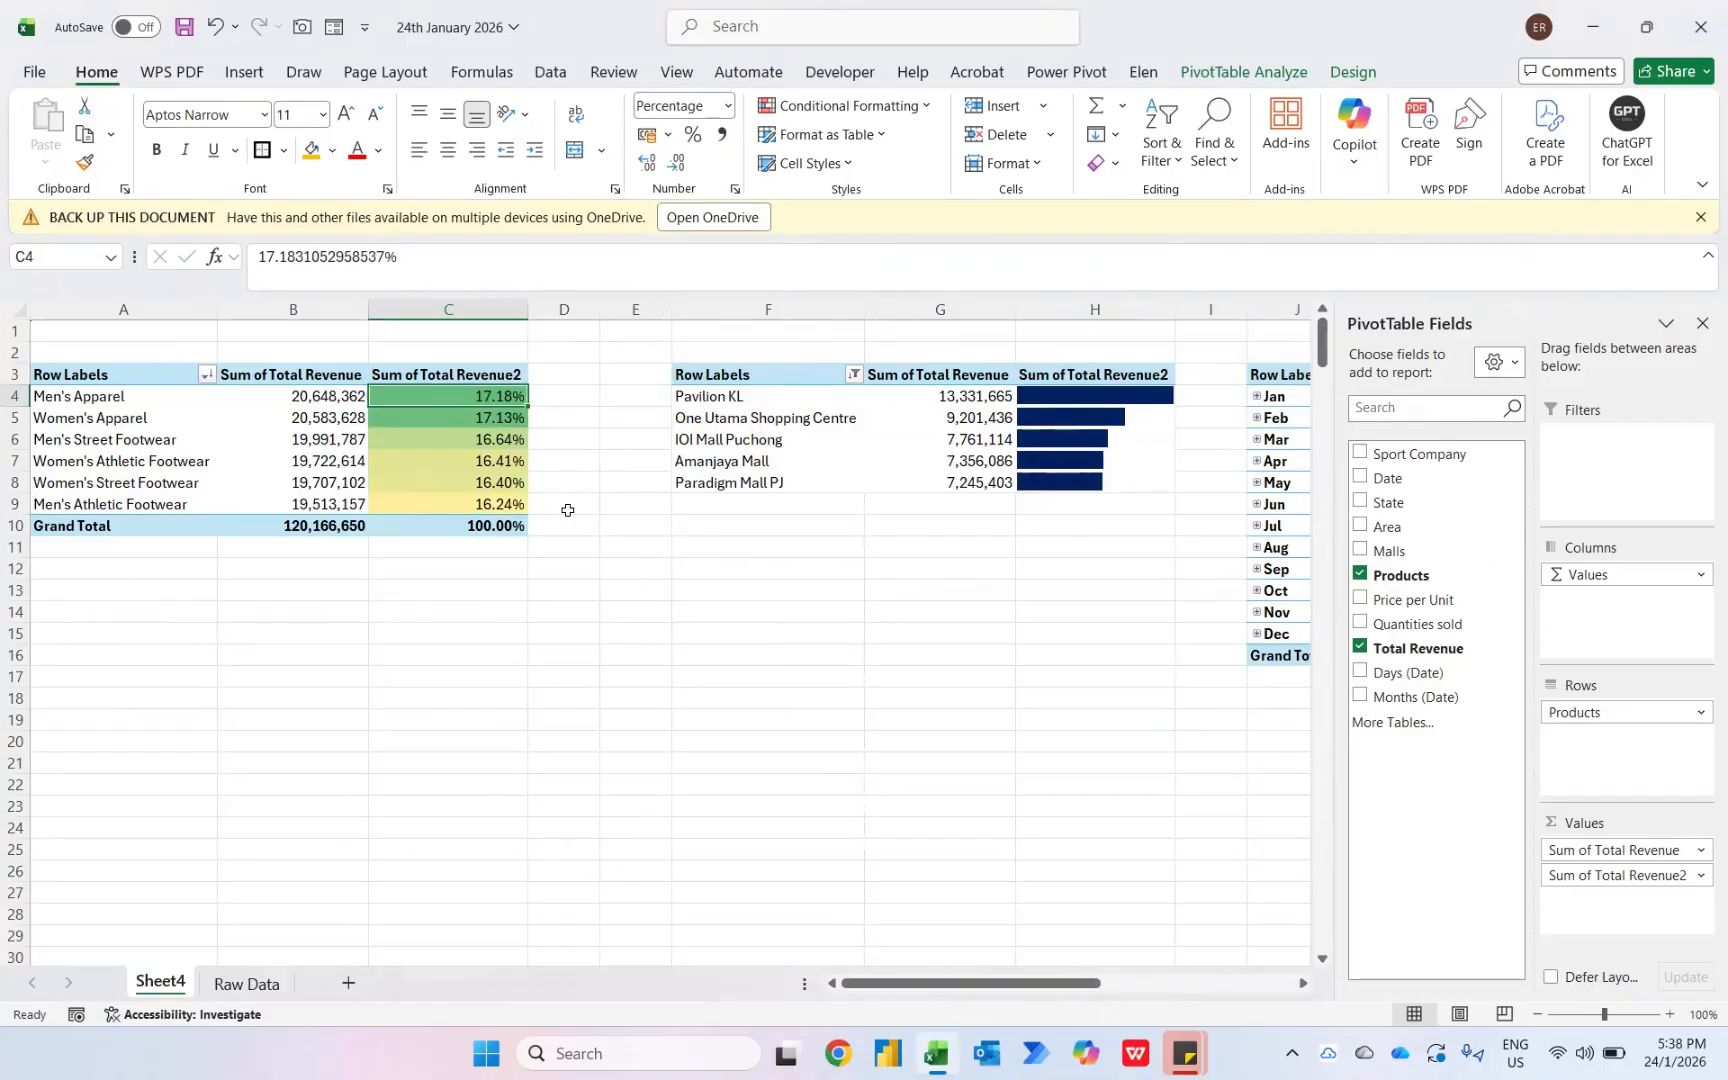
- Apply a green-yellow color scale to the January cell of the months pivot's Sum of Total Revenue column
key("Down")
key("Down")
key("Down")
key("Down")
key("Down")
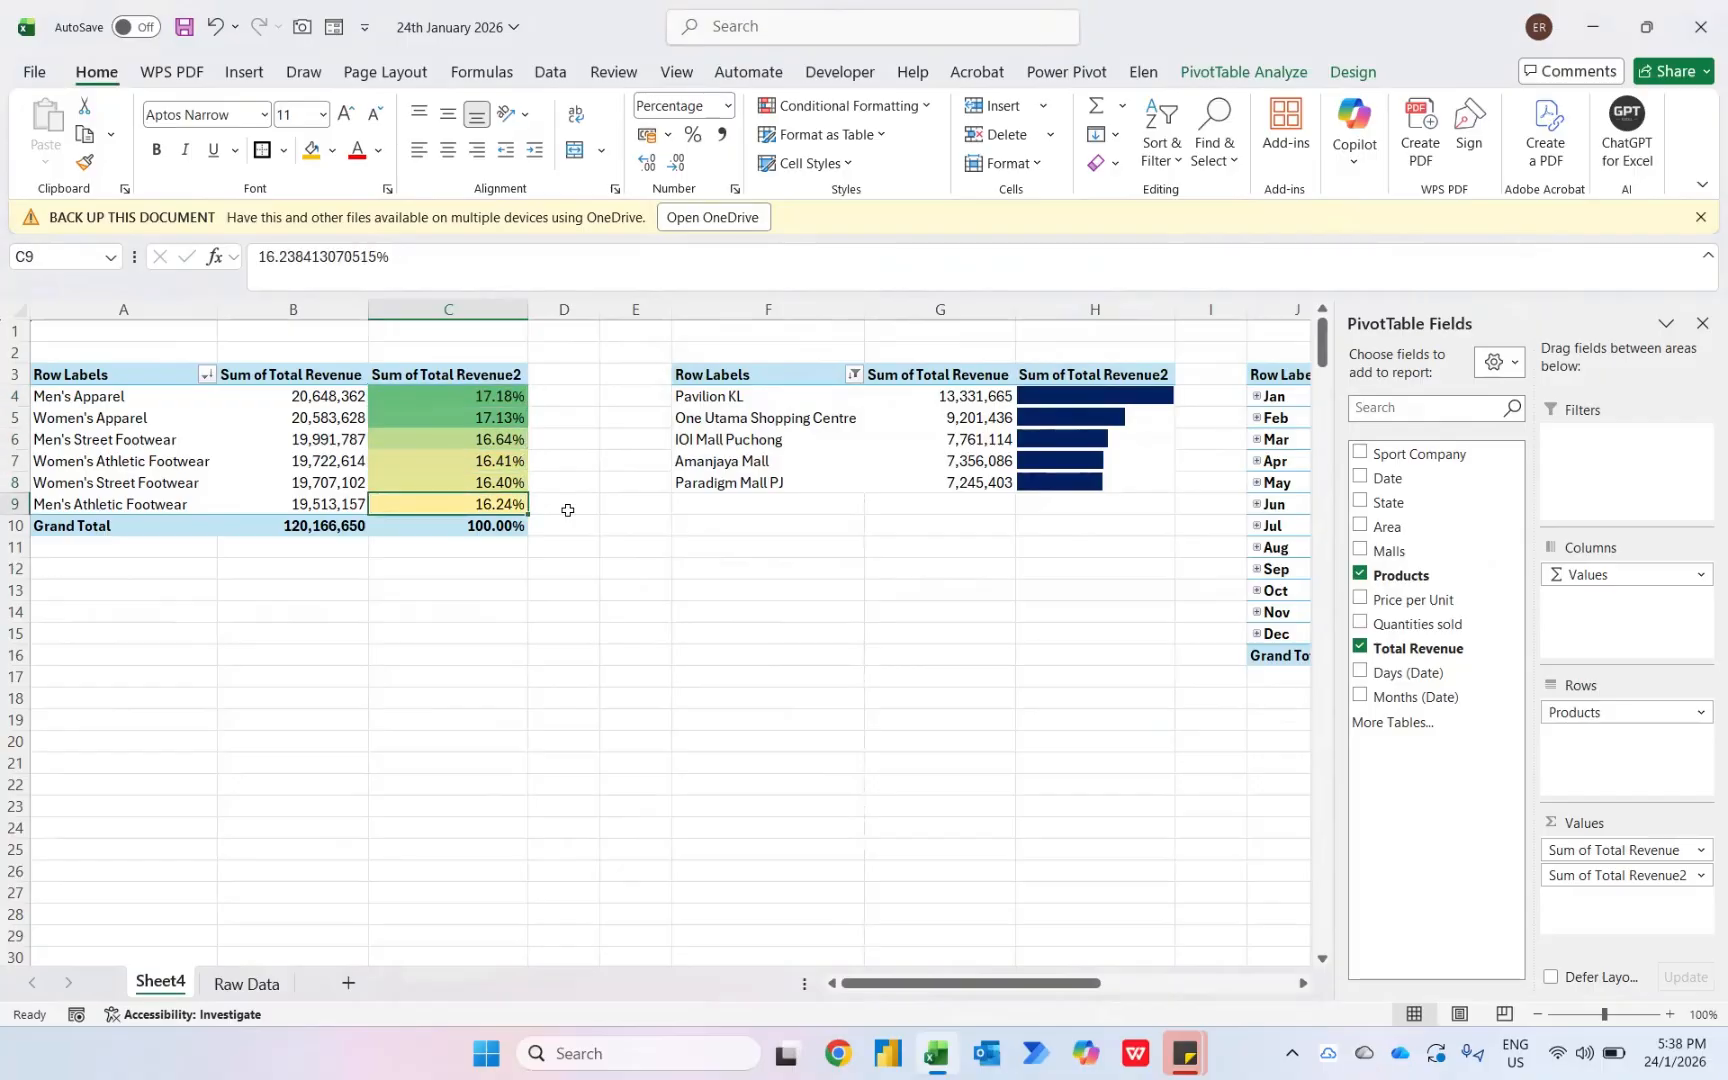
scroll(567, 510, "right", 5)
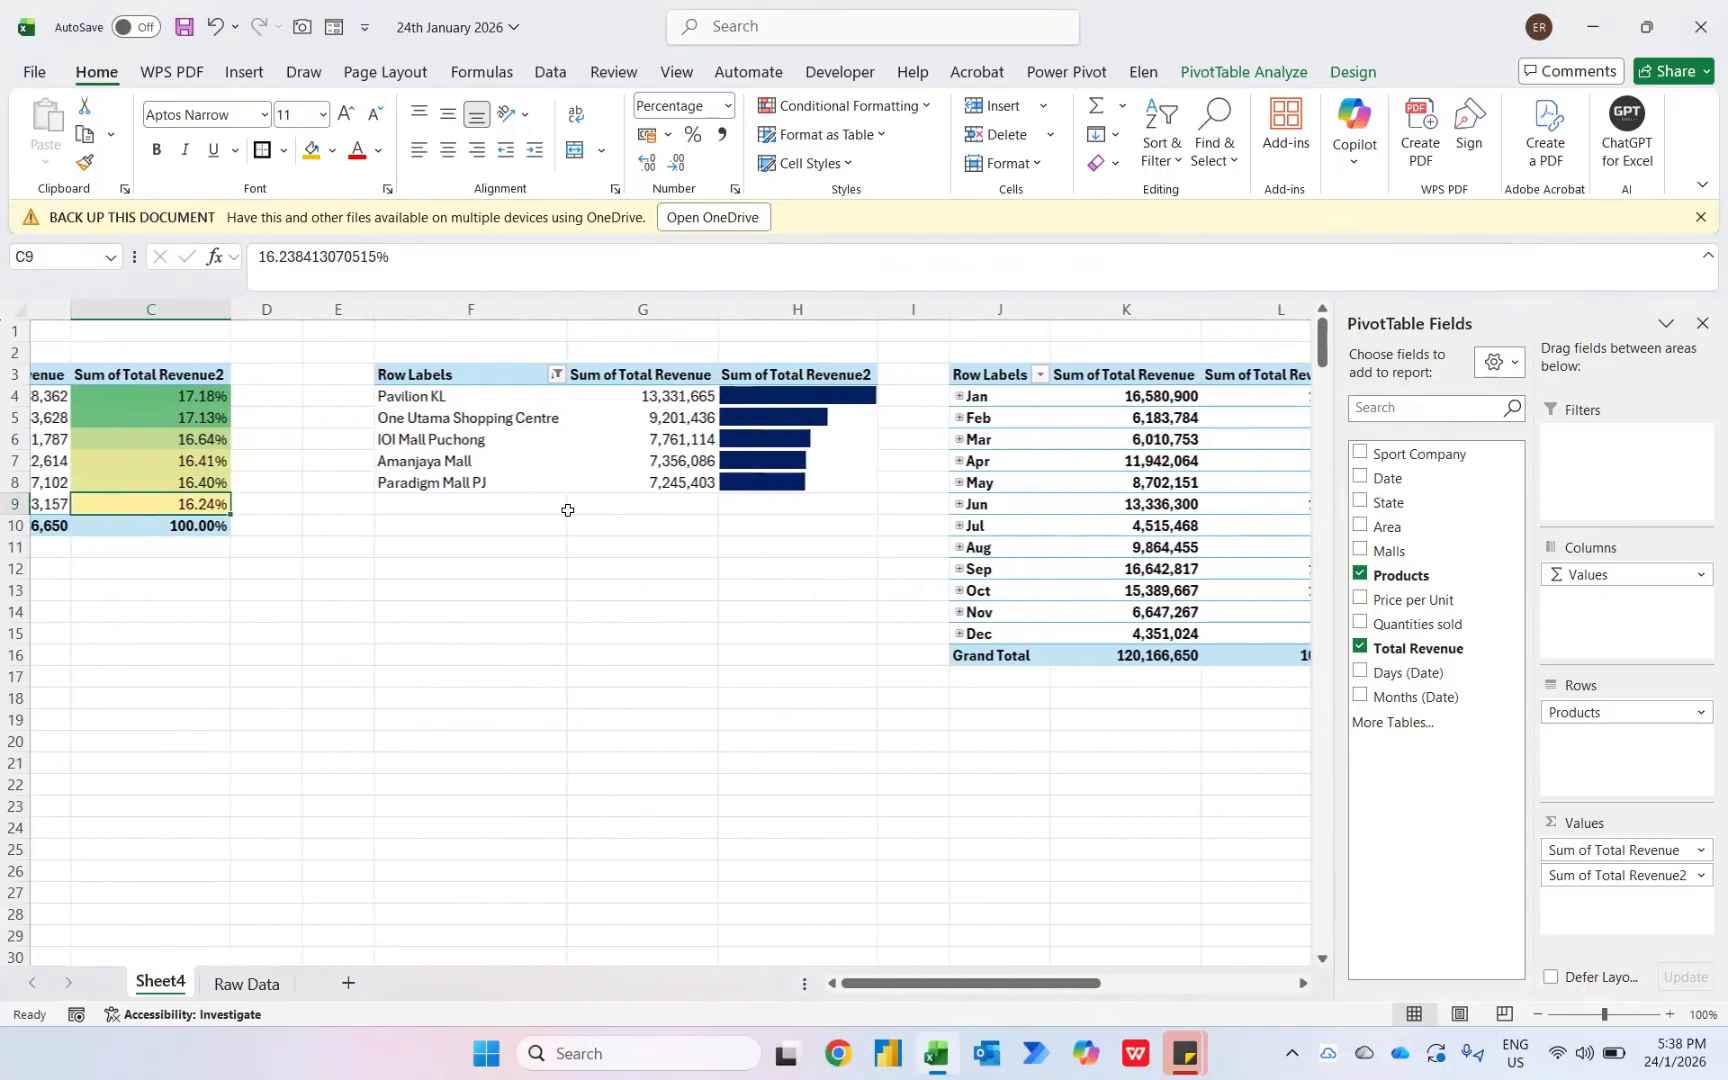
scroll(1106, 400, "right", 1)
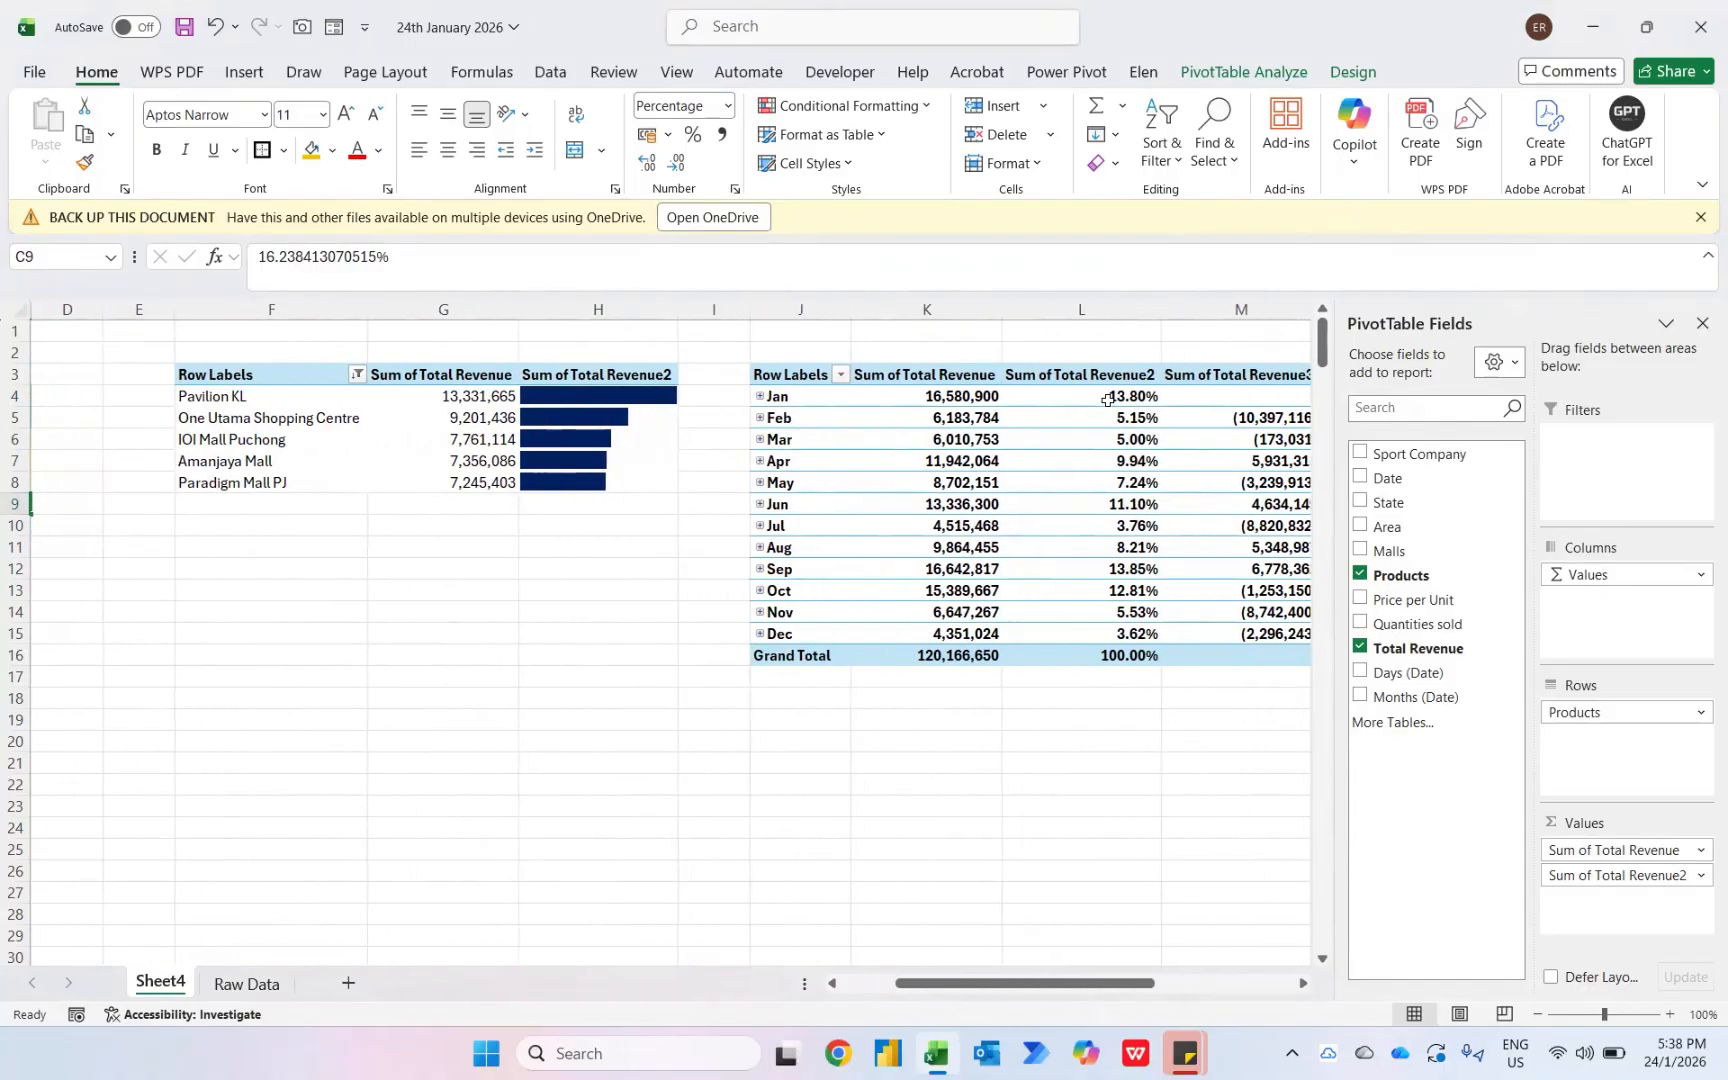
scroll(1106, 400, "right", 3)
left_click(830, 396)
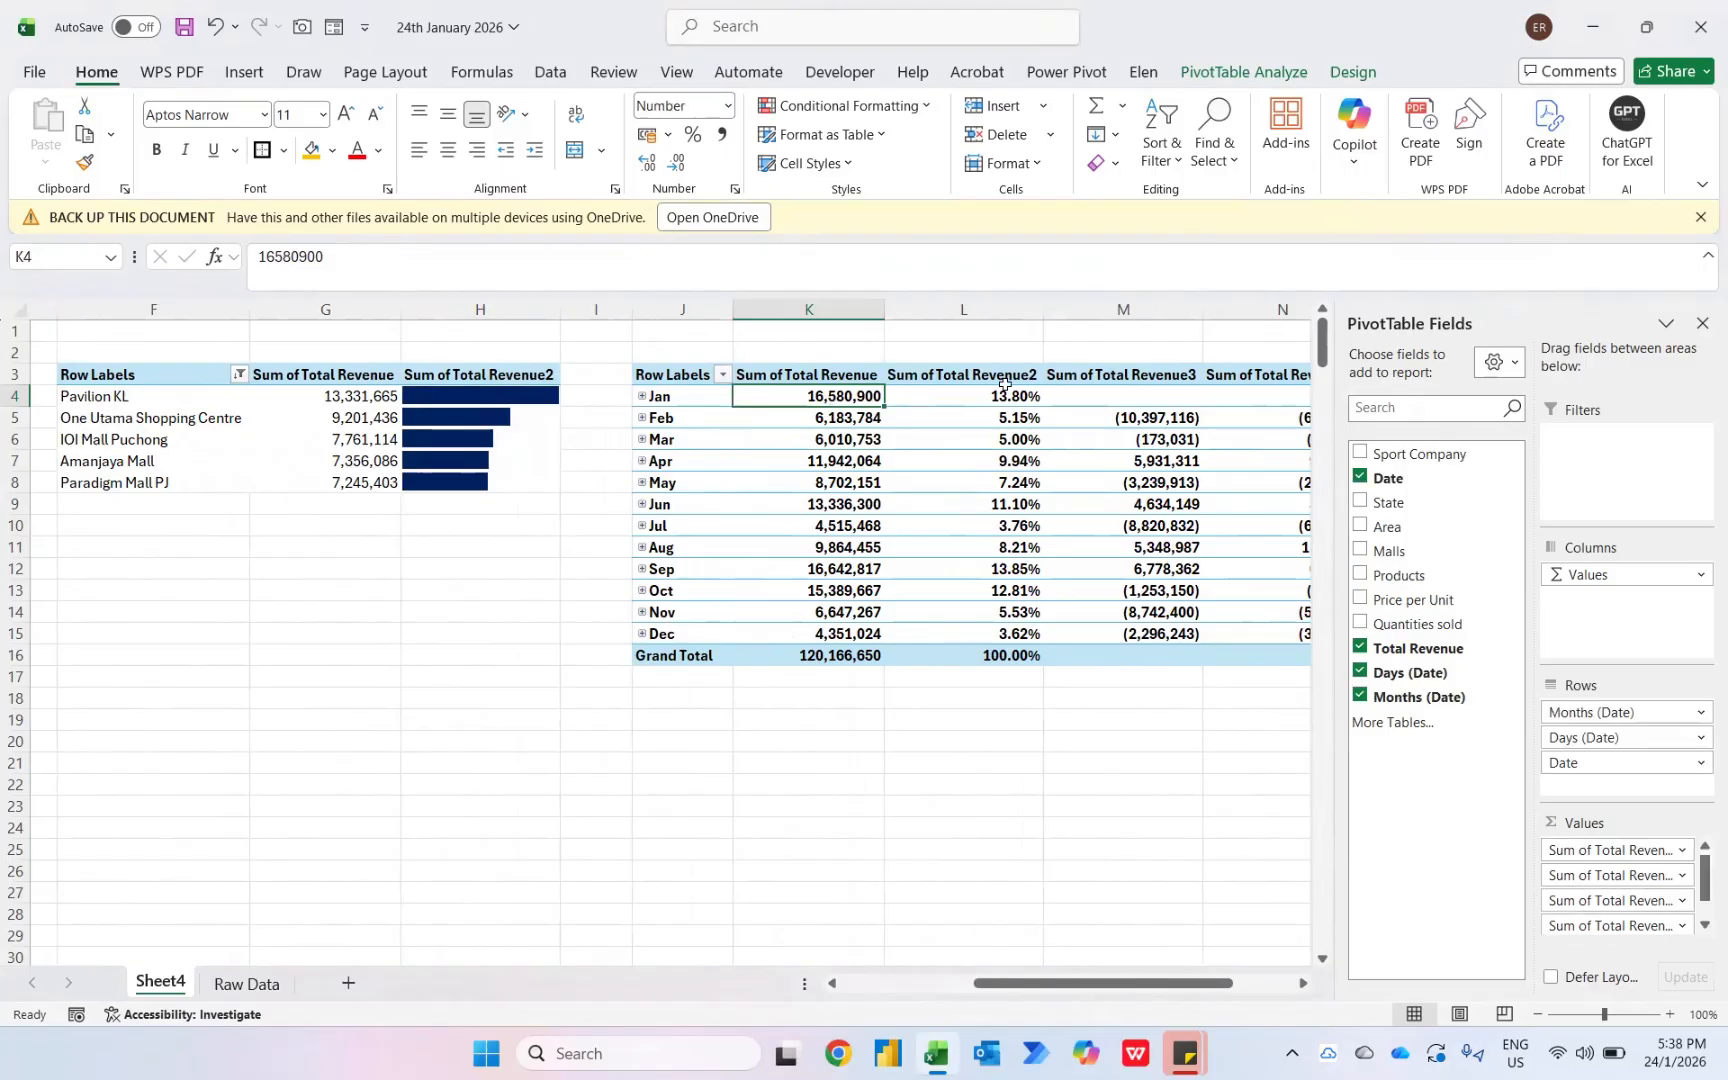
left_click(869, 107)
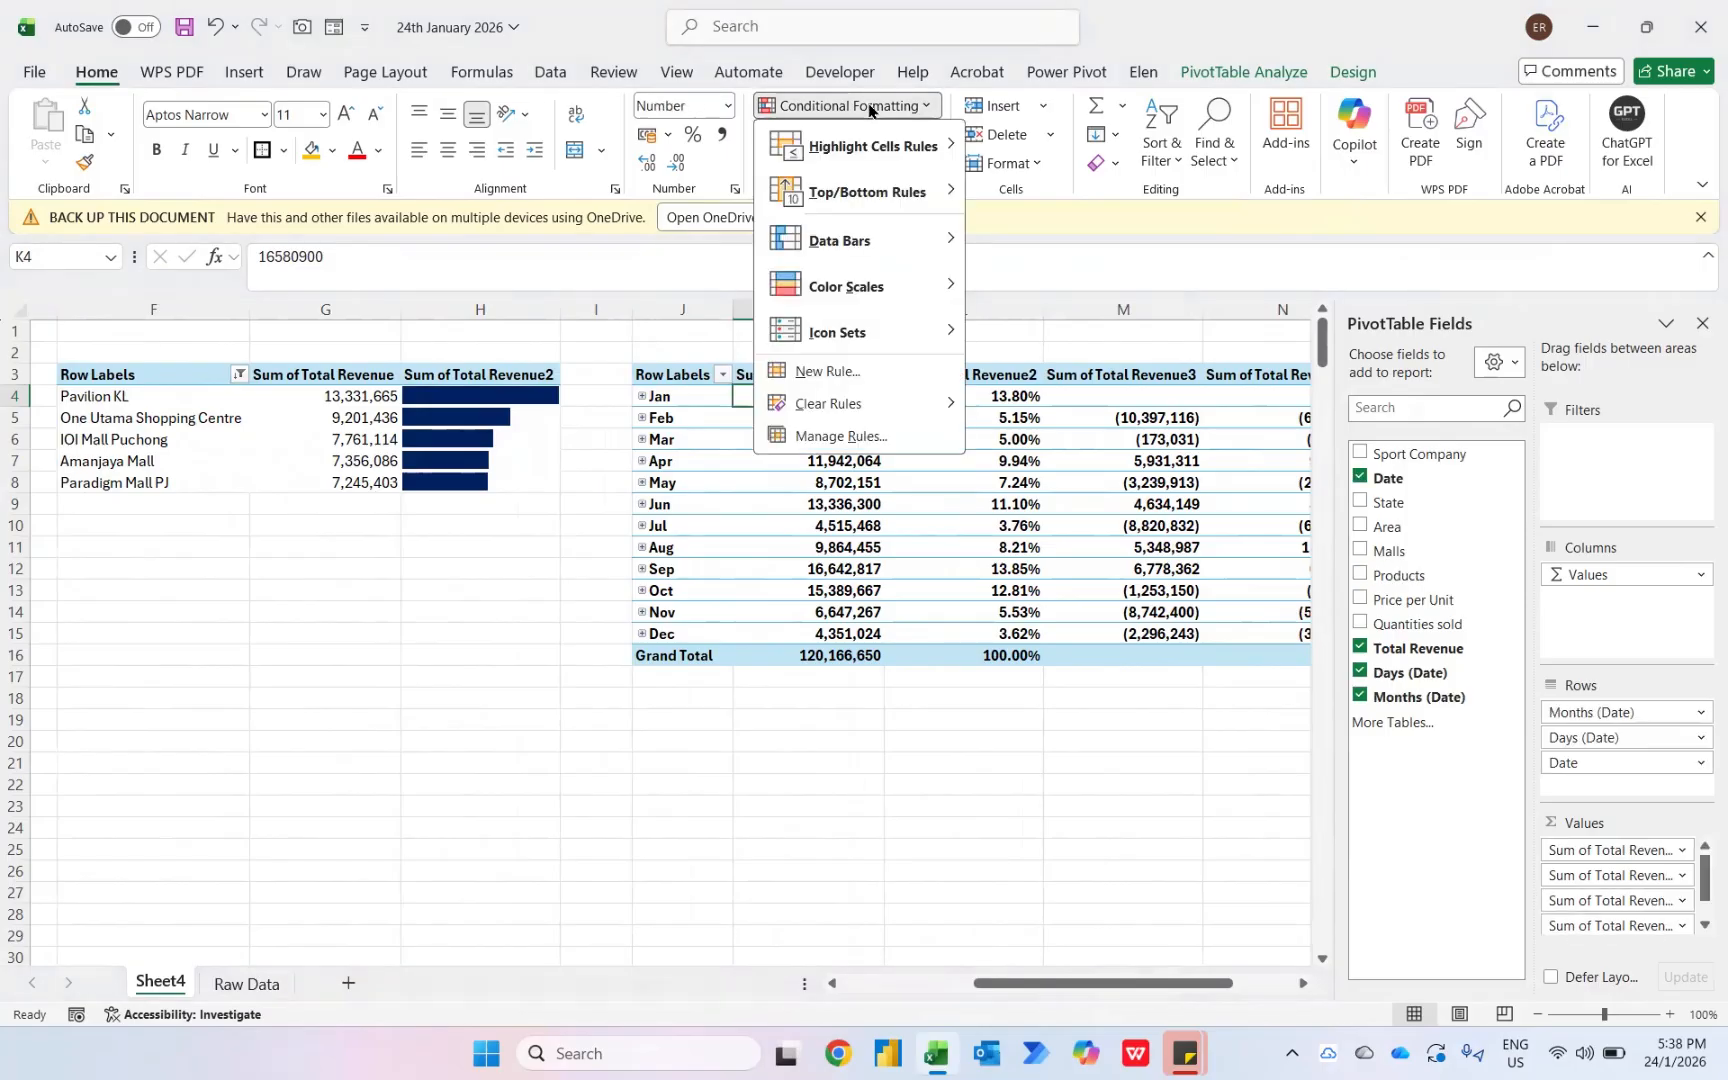
mouse_move(884, 289)
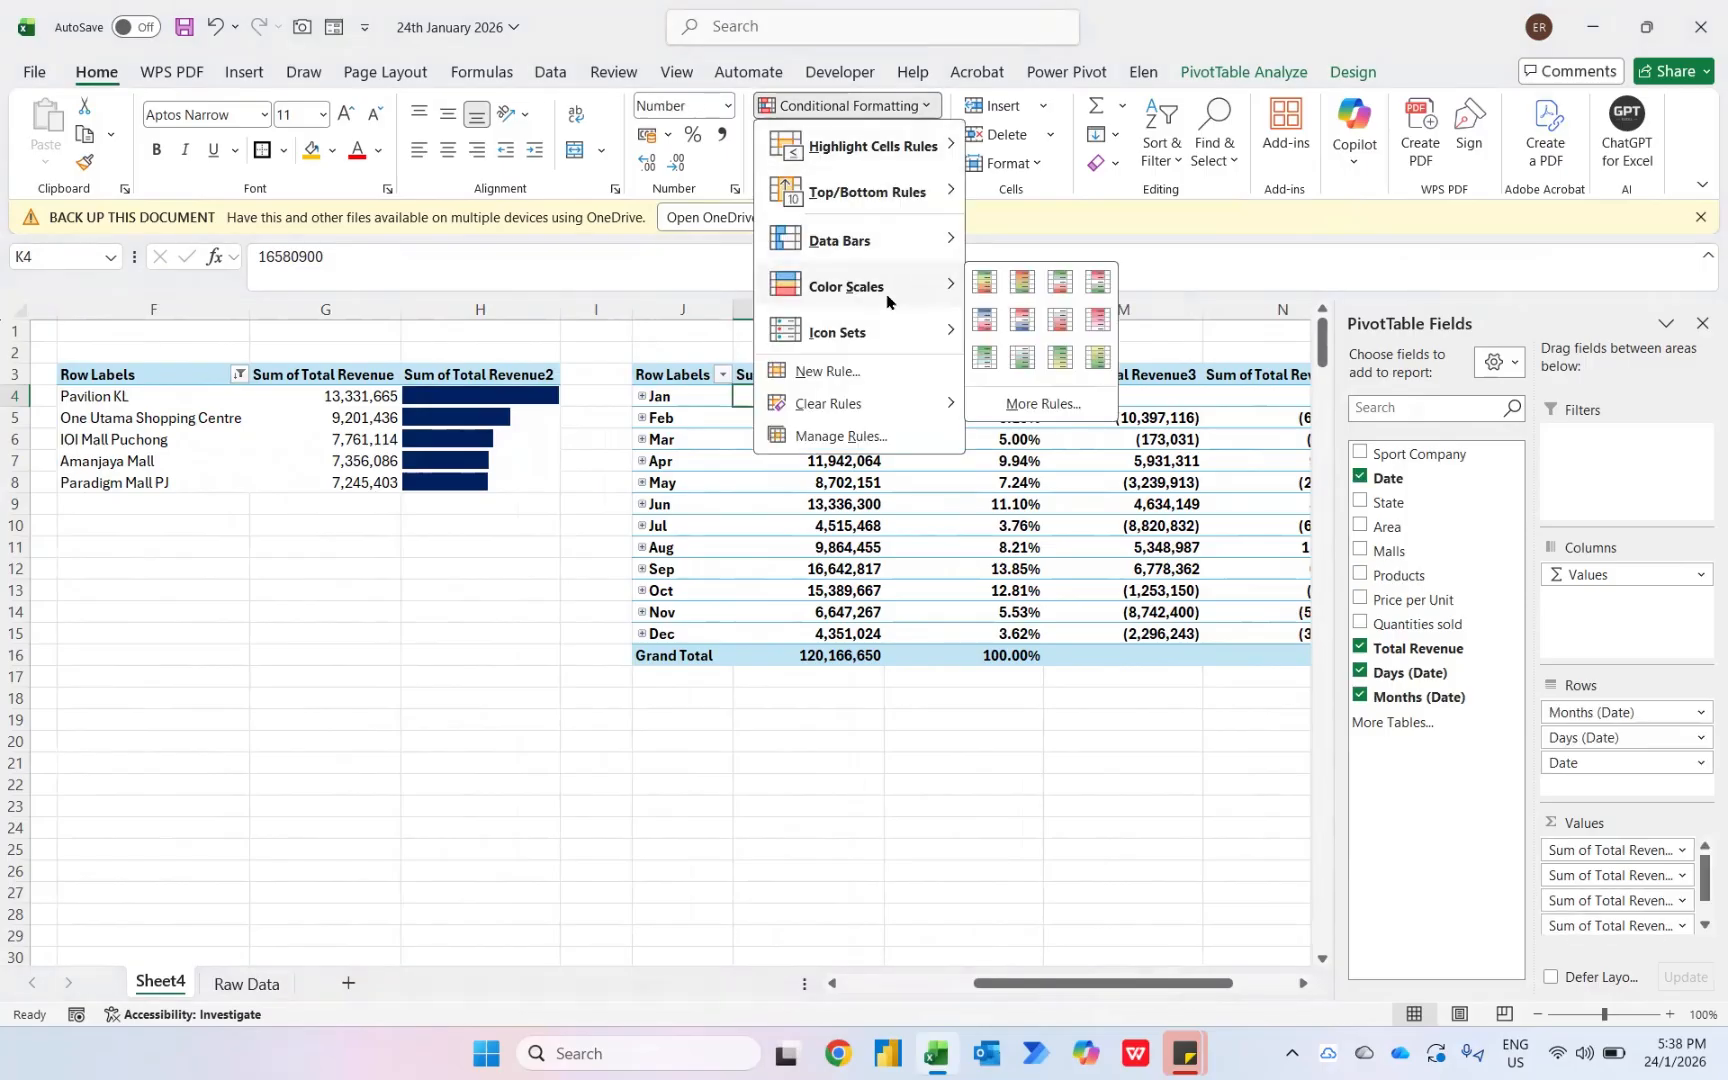
left_click(1100, 357)
- Edit the color scale rule to apply to all cells showing Sum of Total Revenue values for Months (Date)
left_click(860, 104)
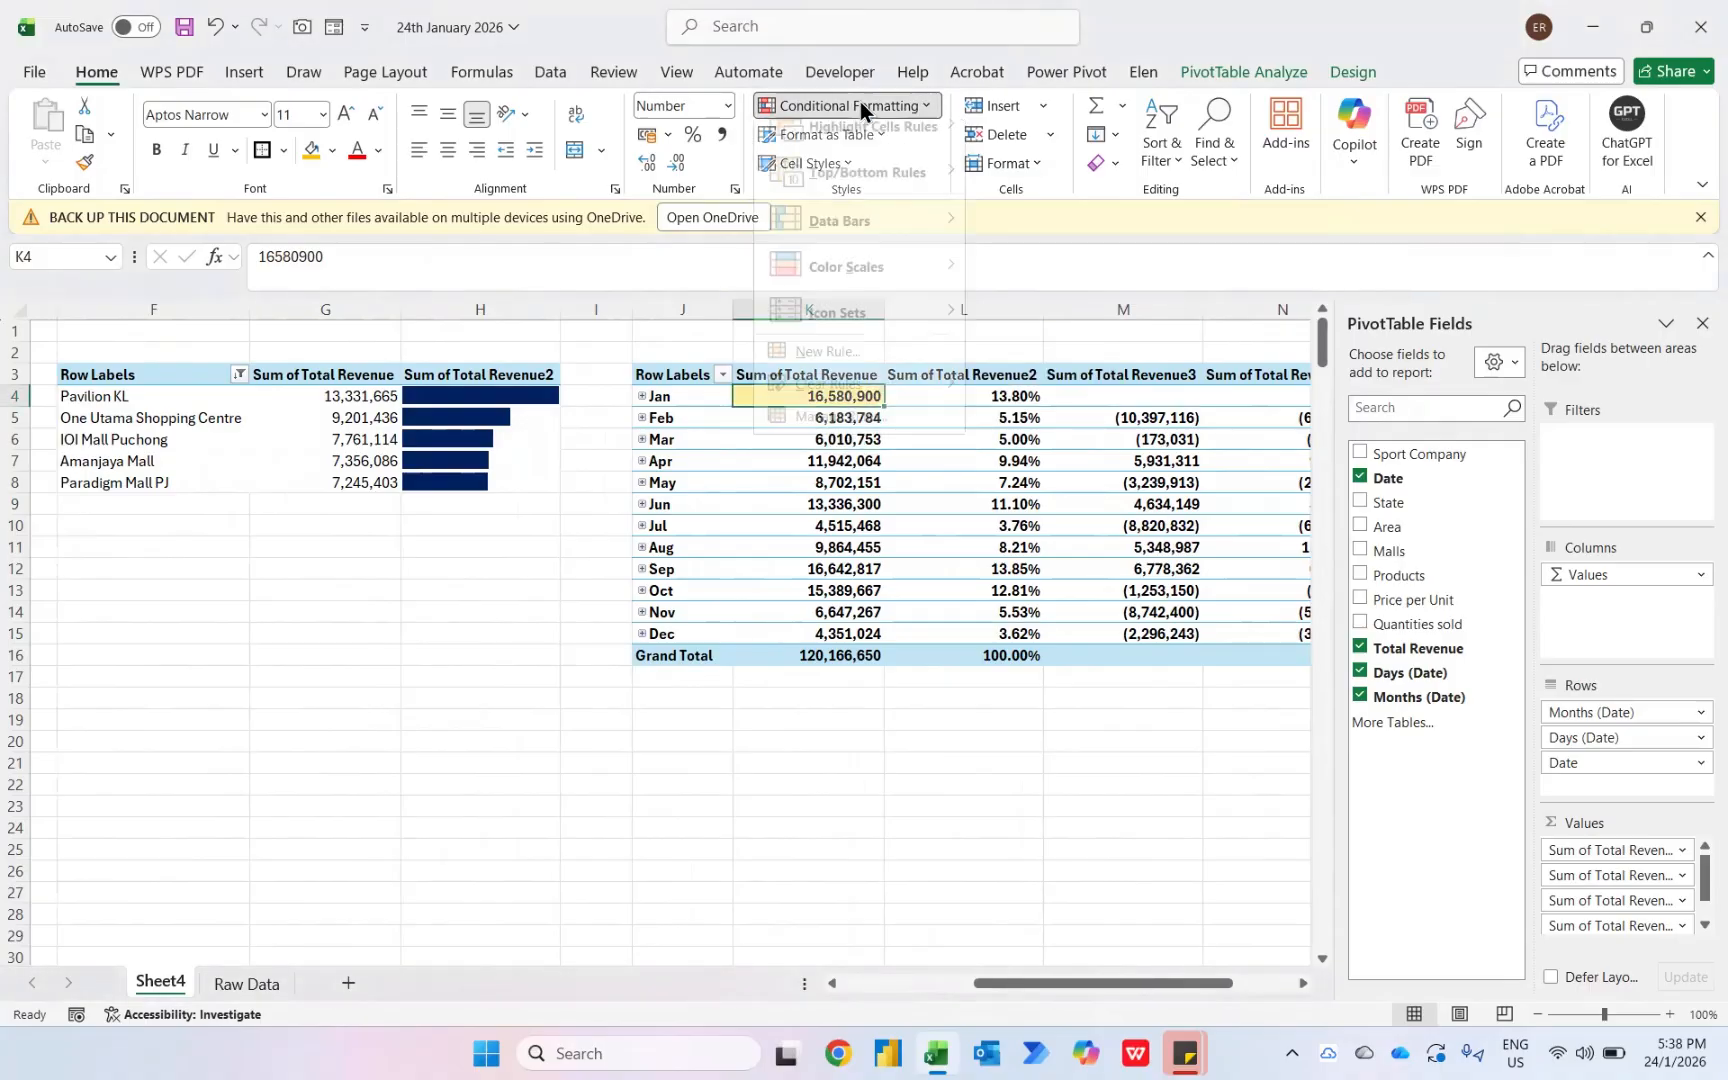
left_click(849, 440)
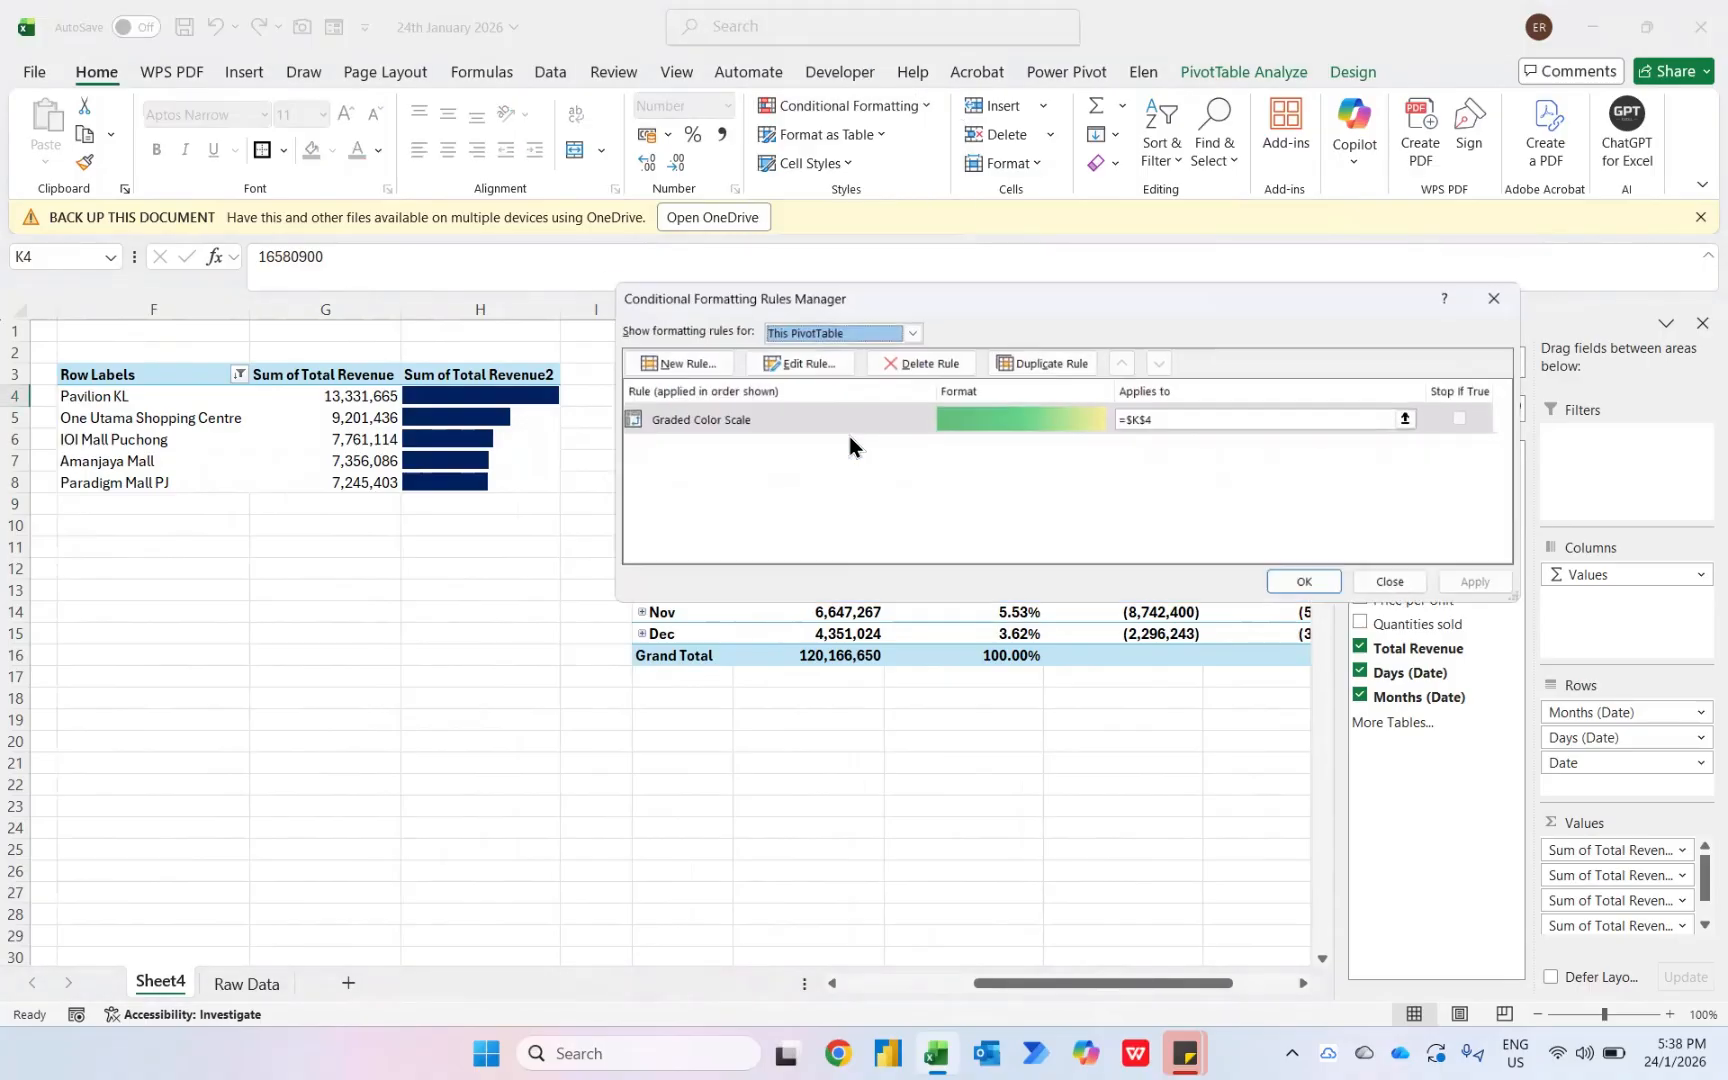
left_click(770, 358)
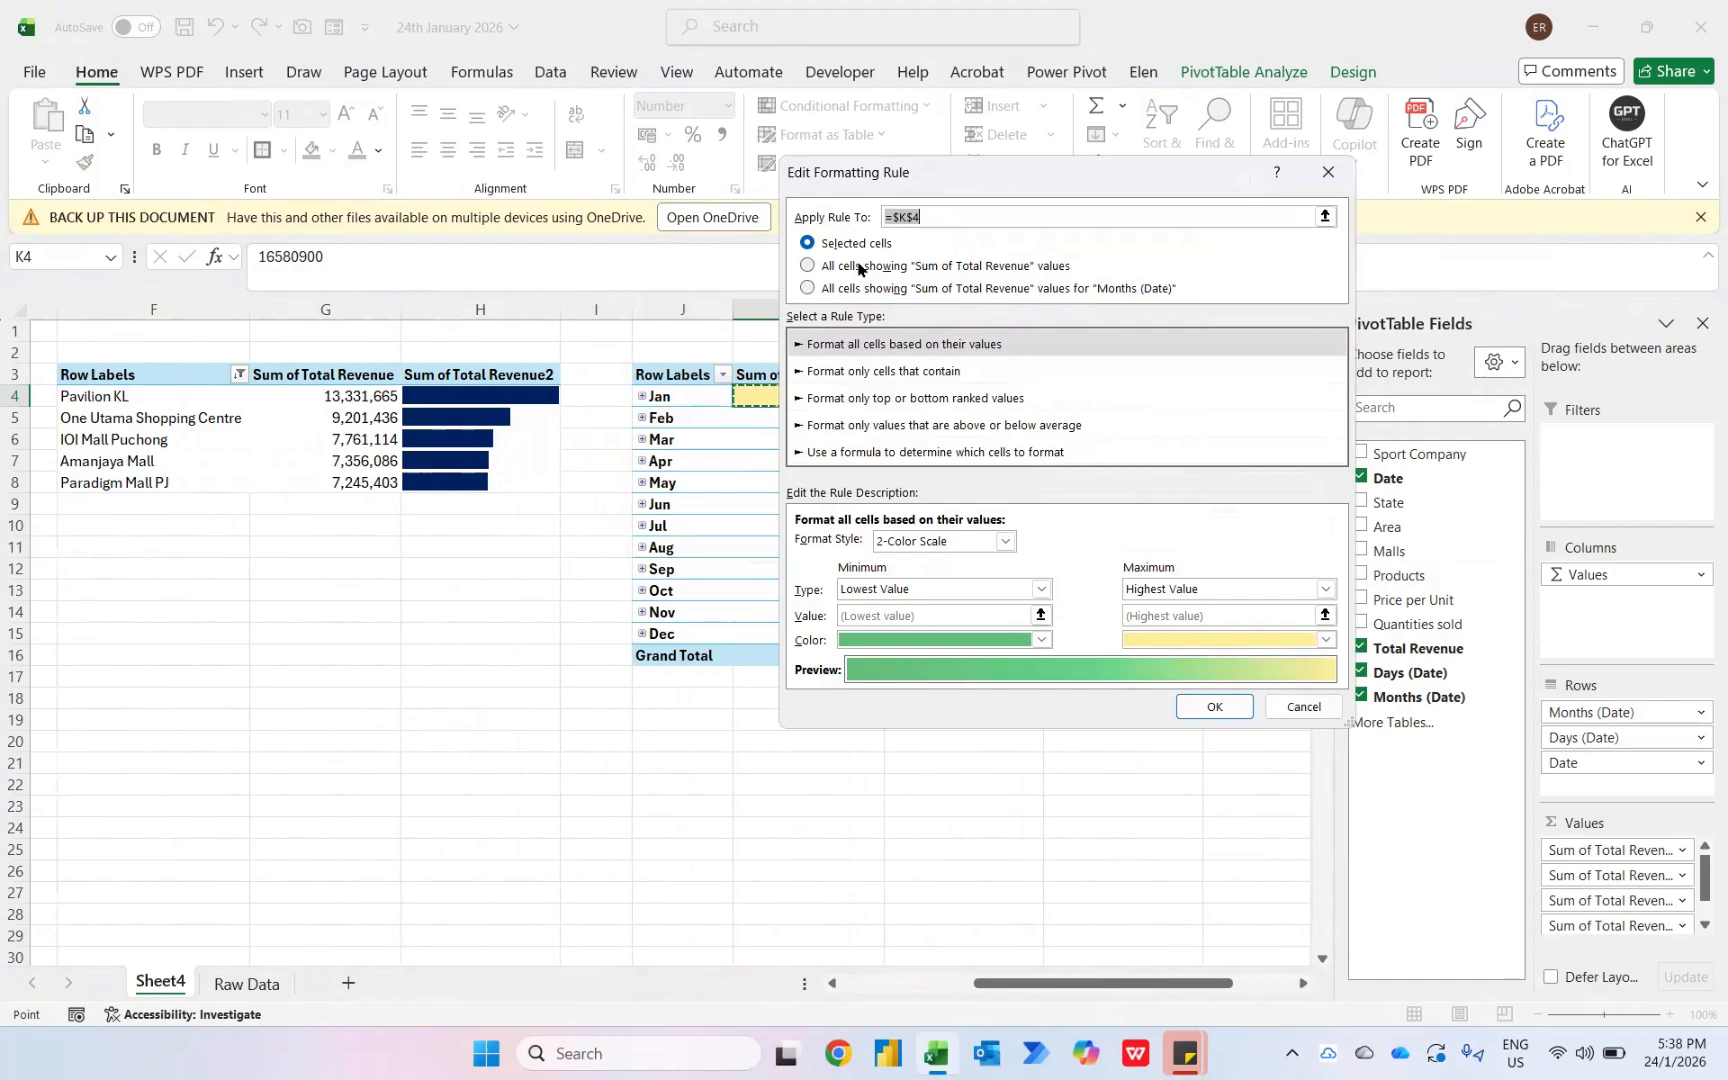
left_click(841, 290)
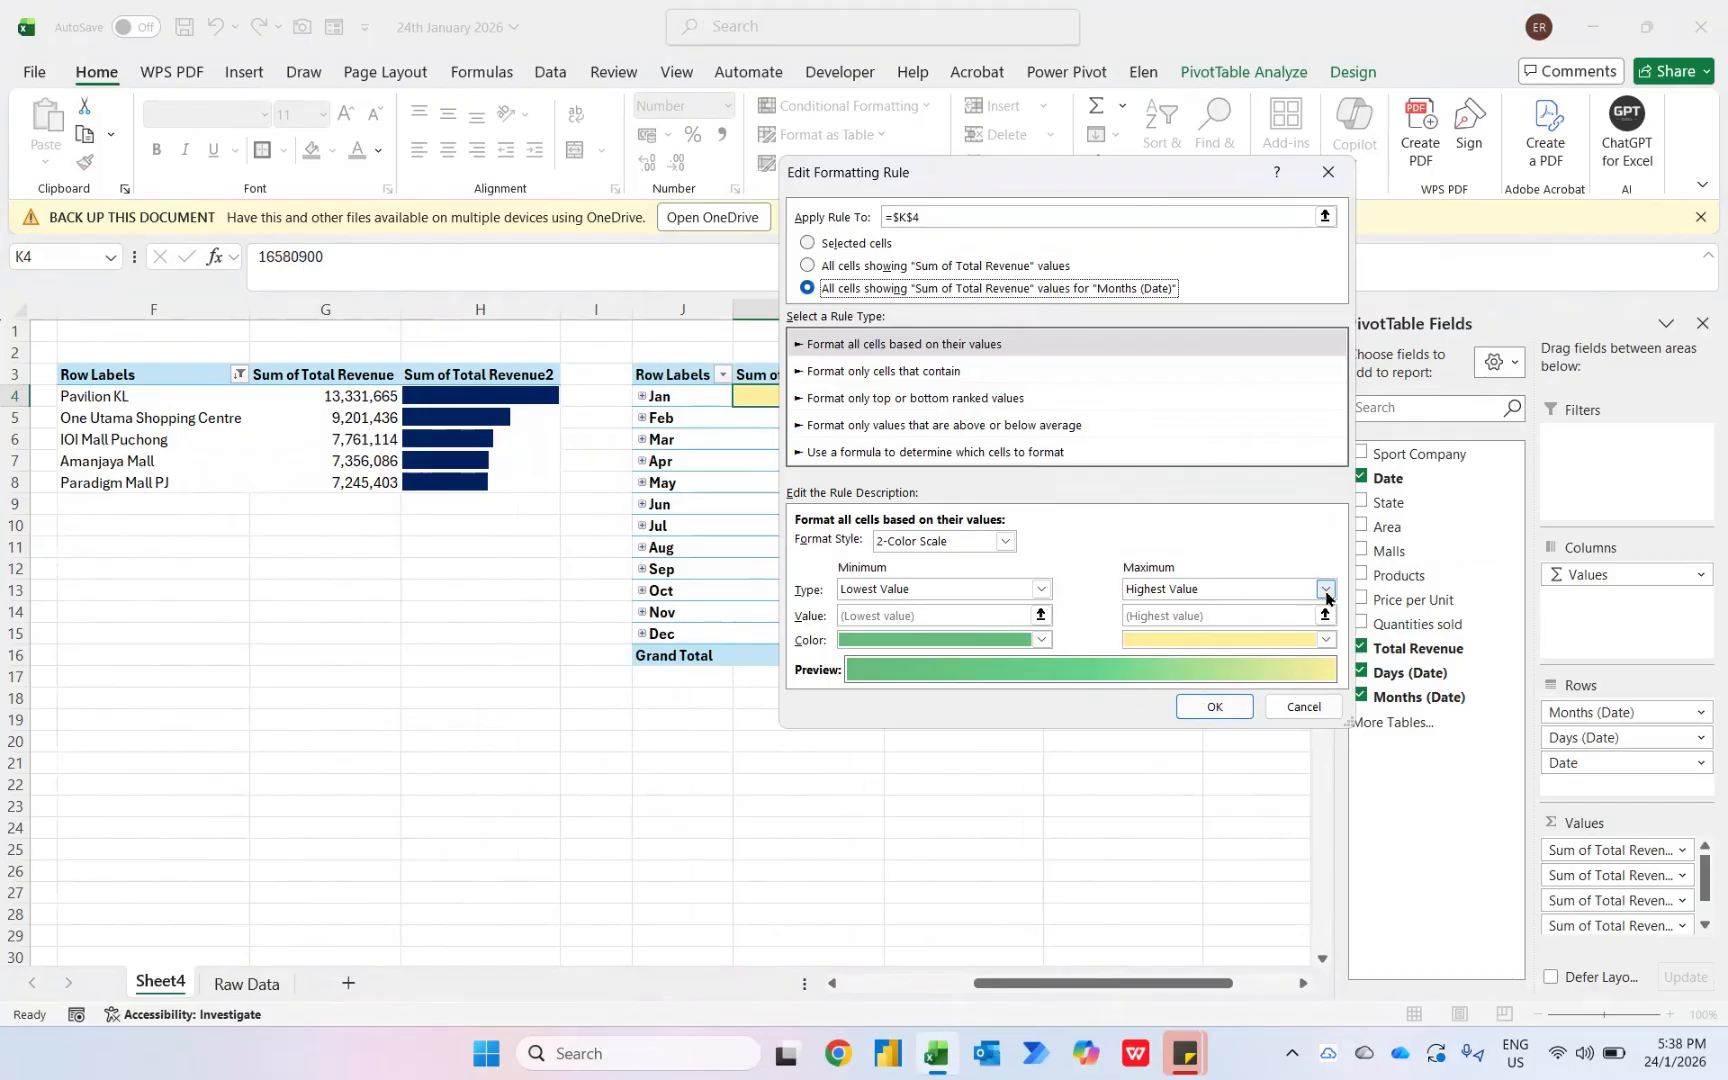
- Set the color scale's maximum color to dark green and its minimum color to light green
left_click(1324, 638)
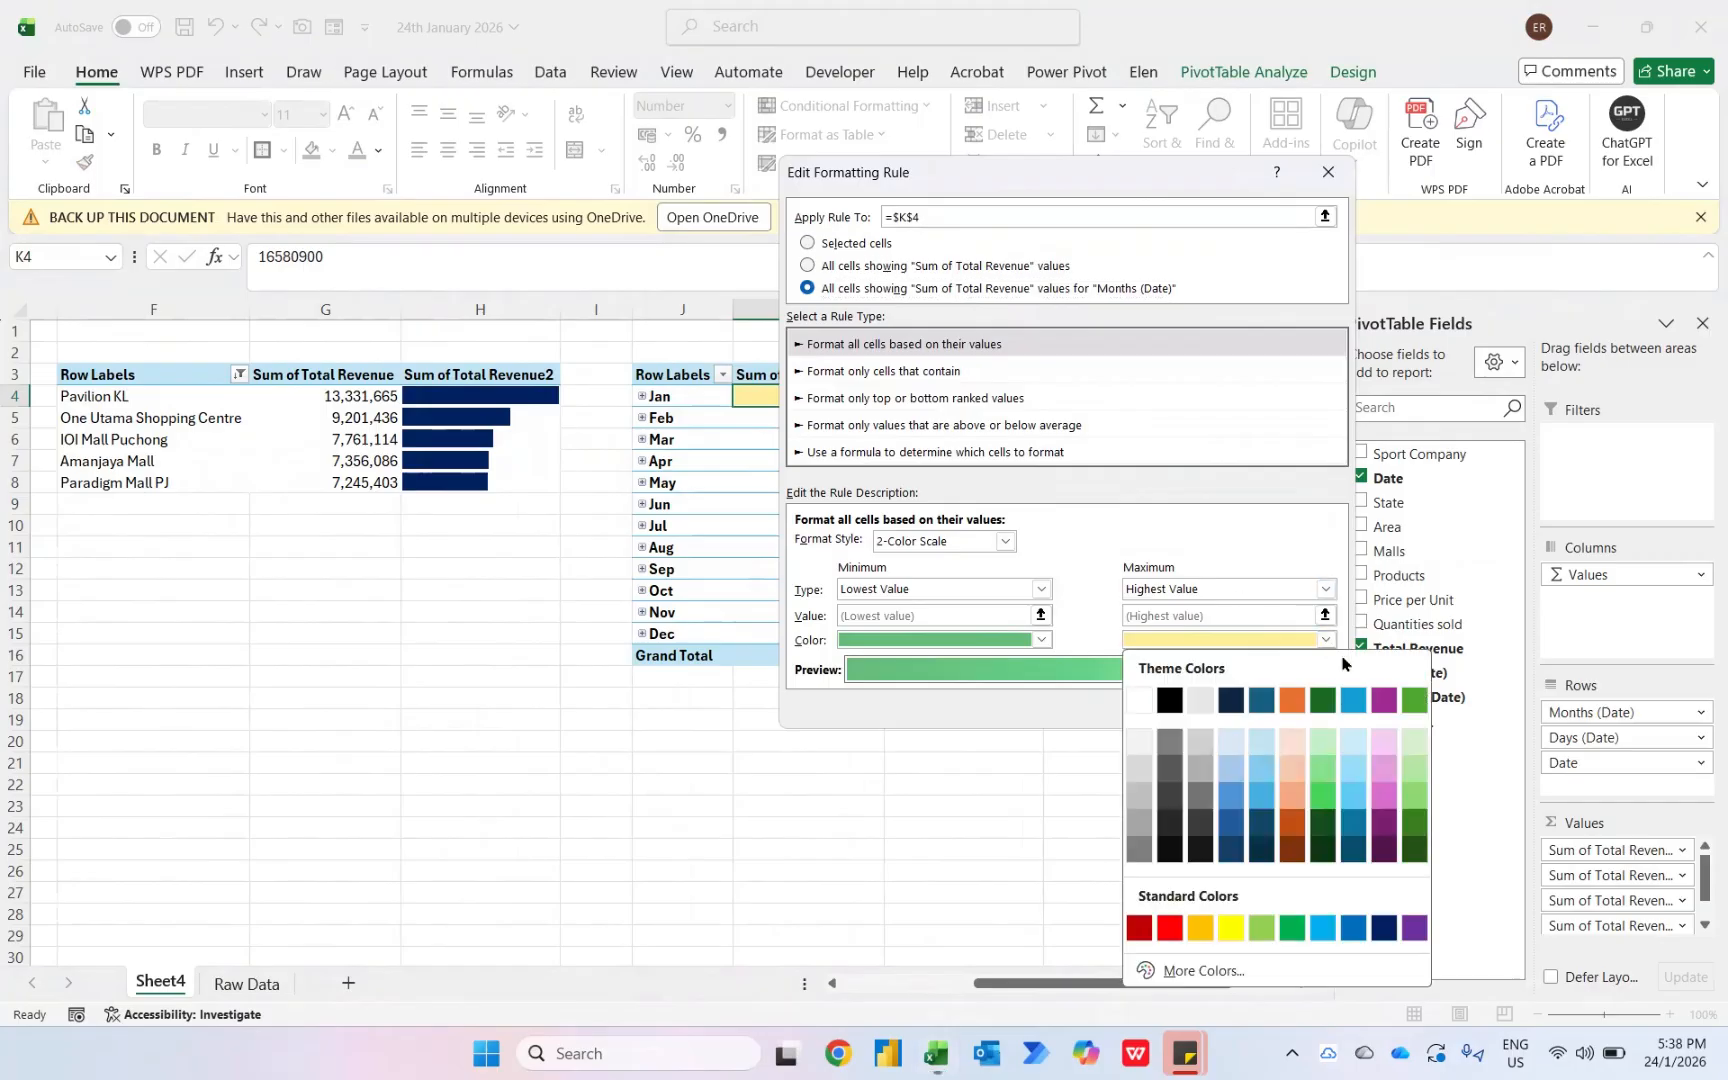
left_click(1415, 824)
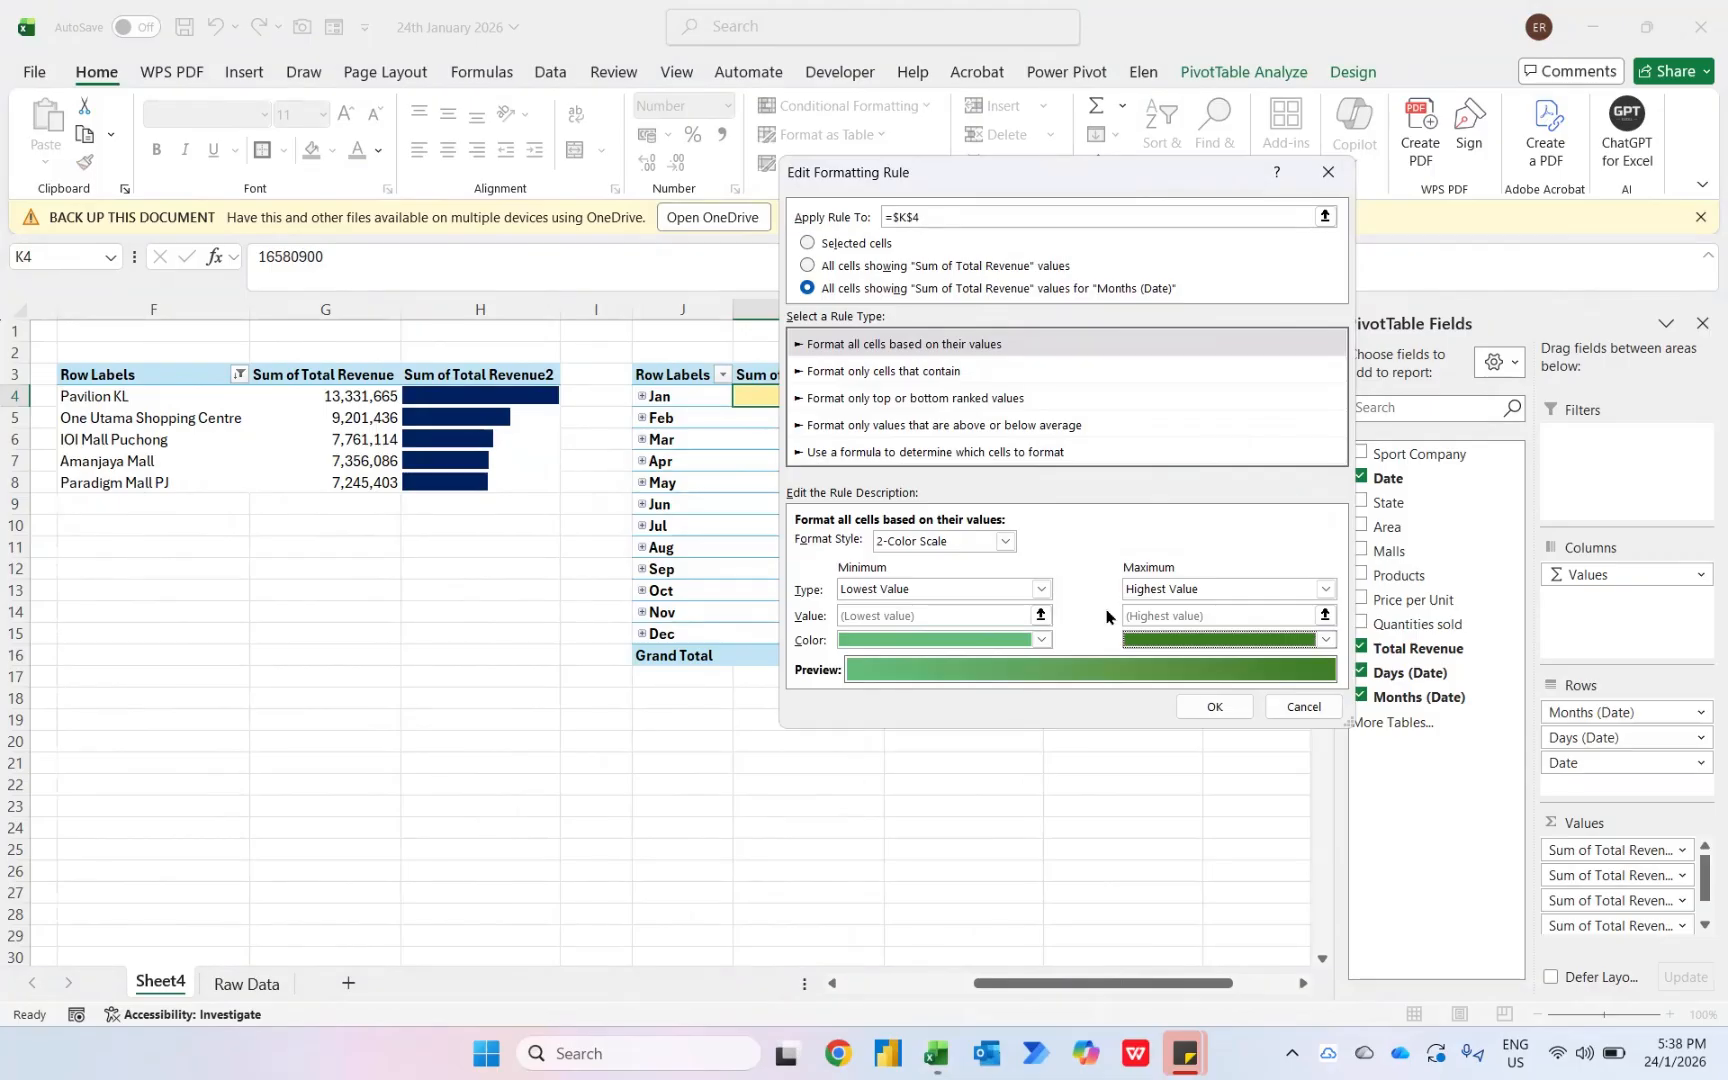
left_click(1041, 589)
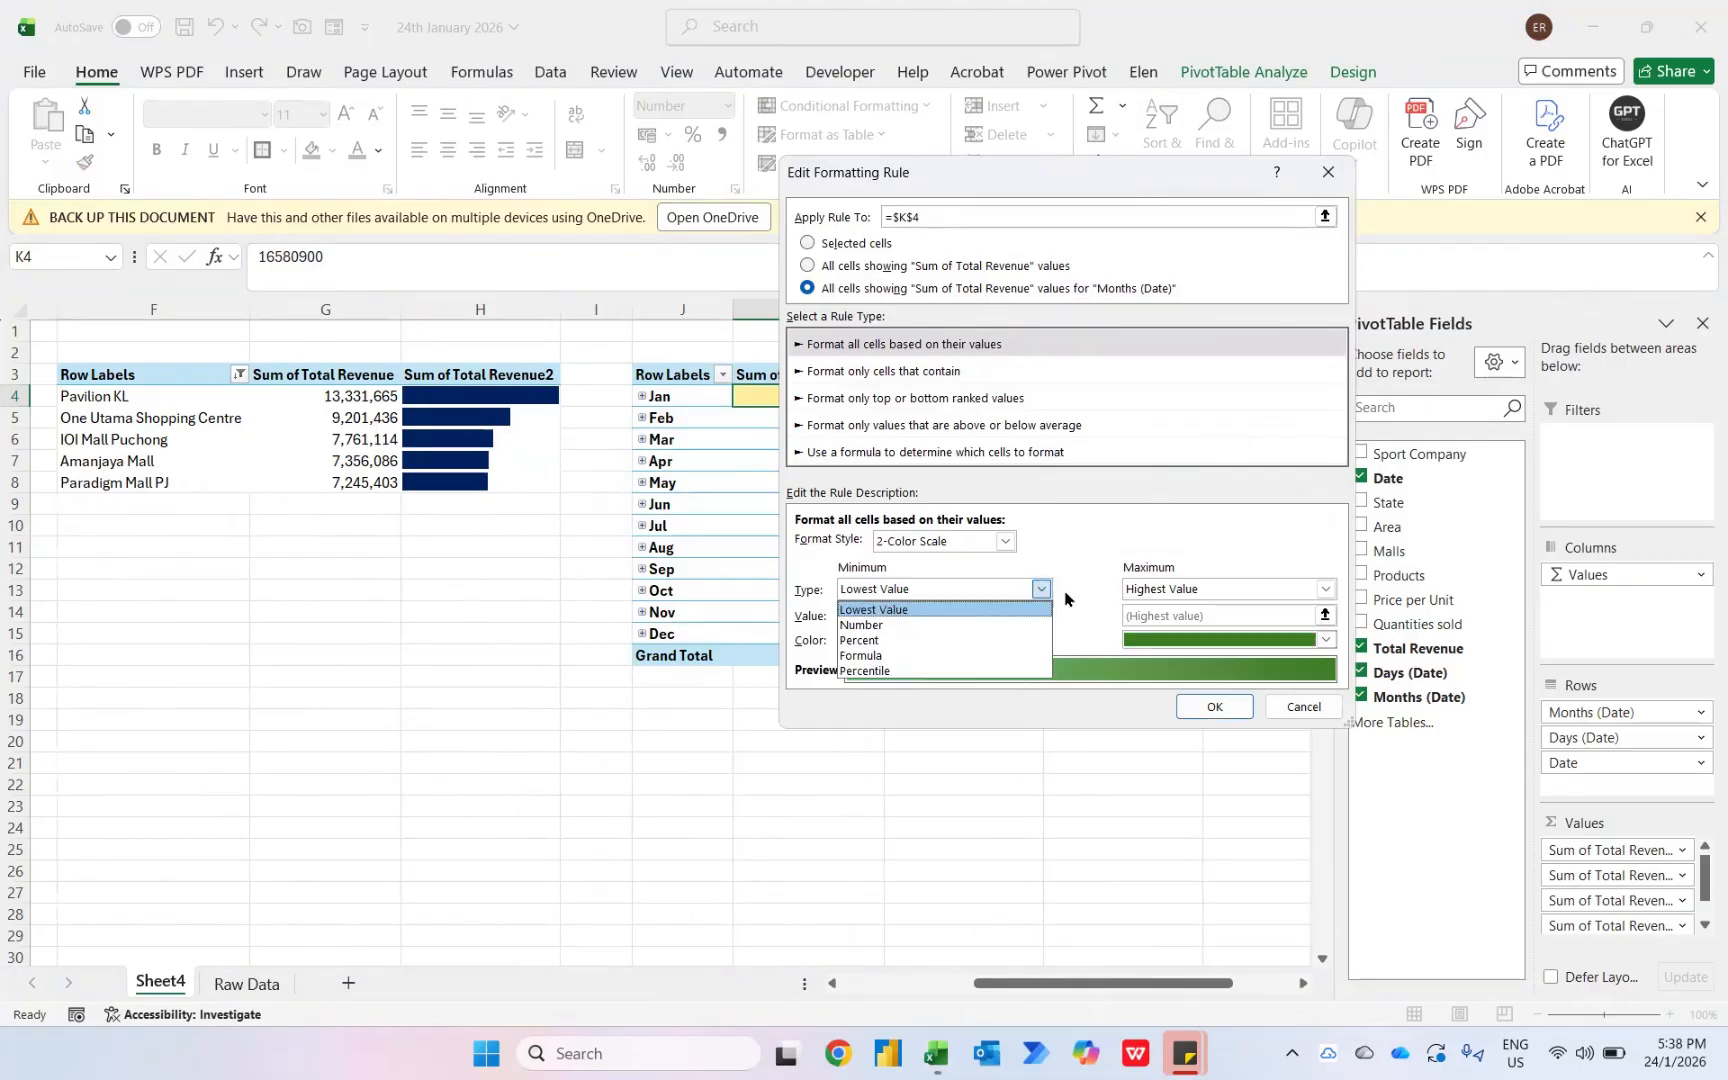
left_click(1010, 609)
left_click(1041, 639)
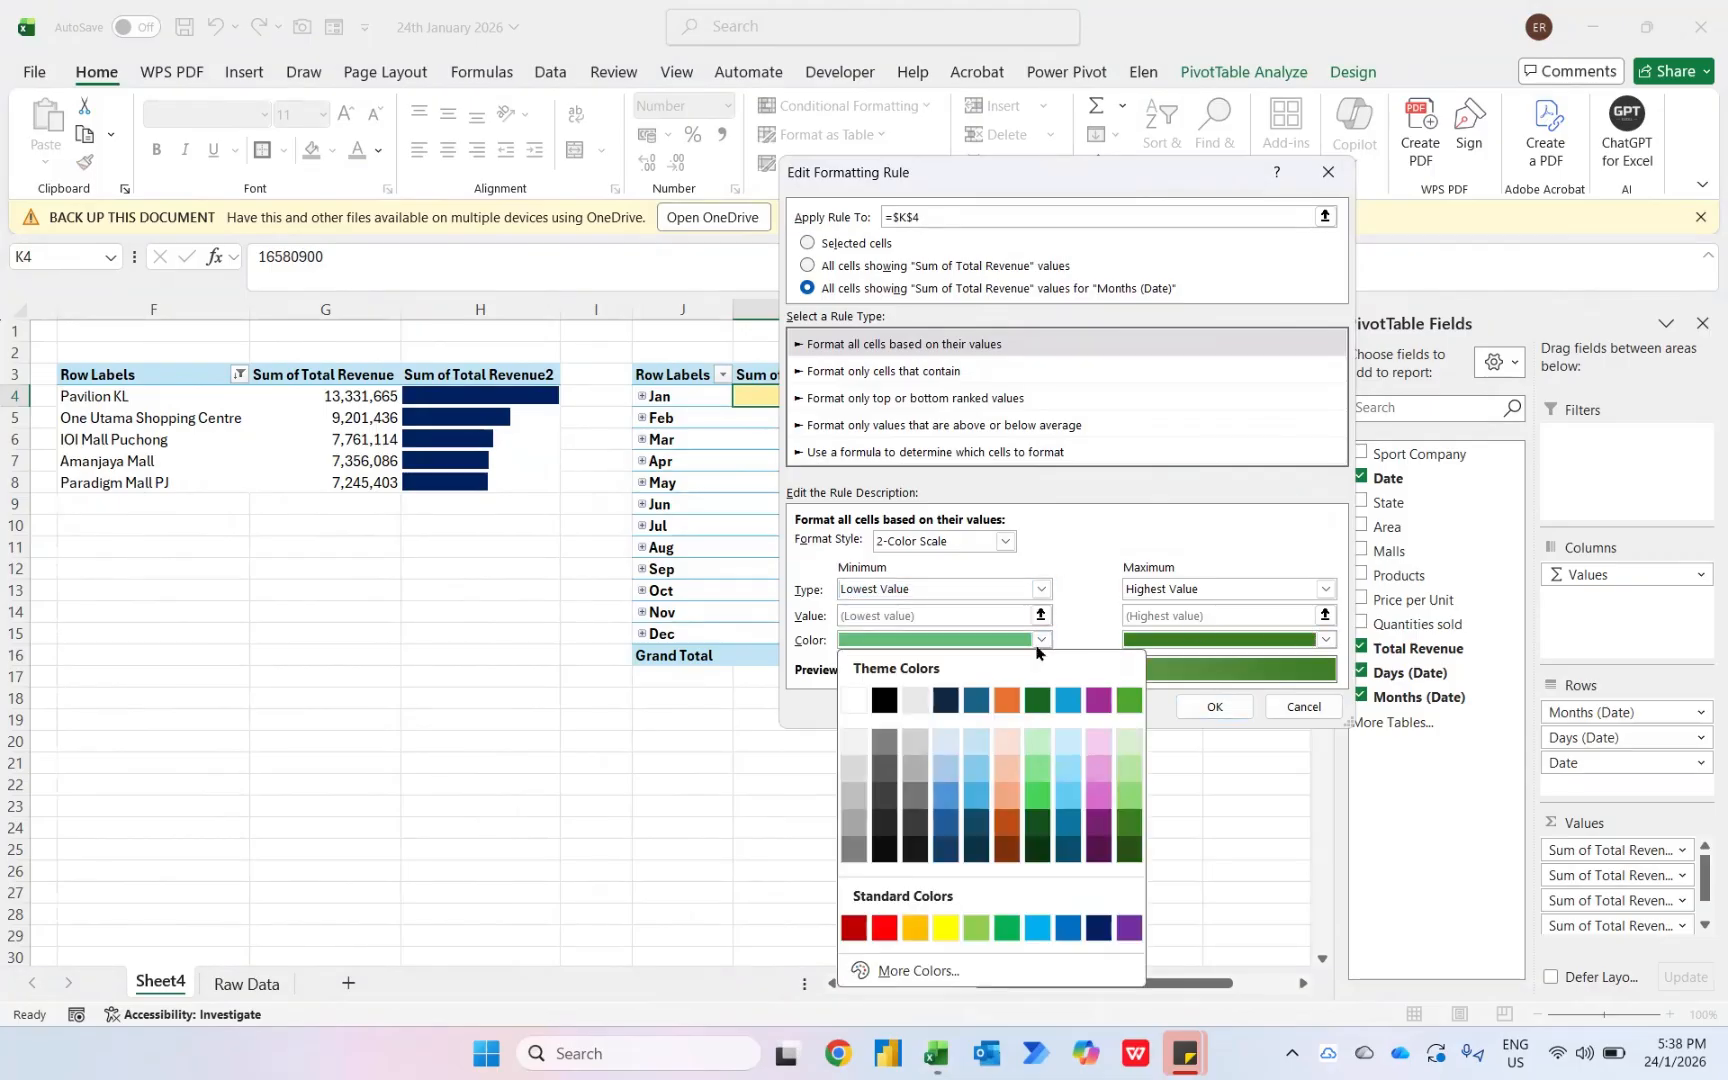
left_click(1129, 770)
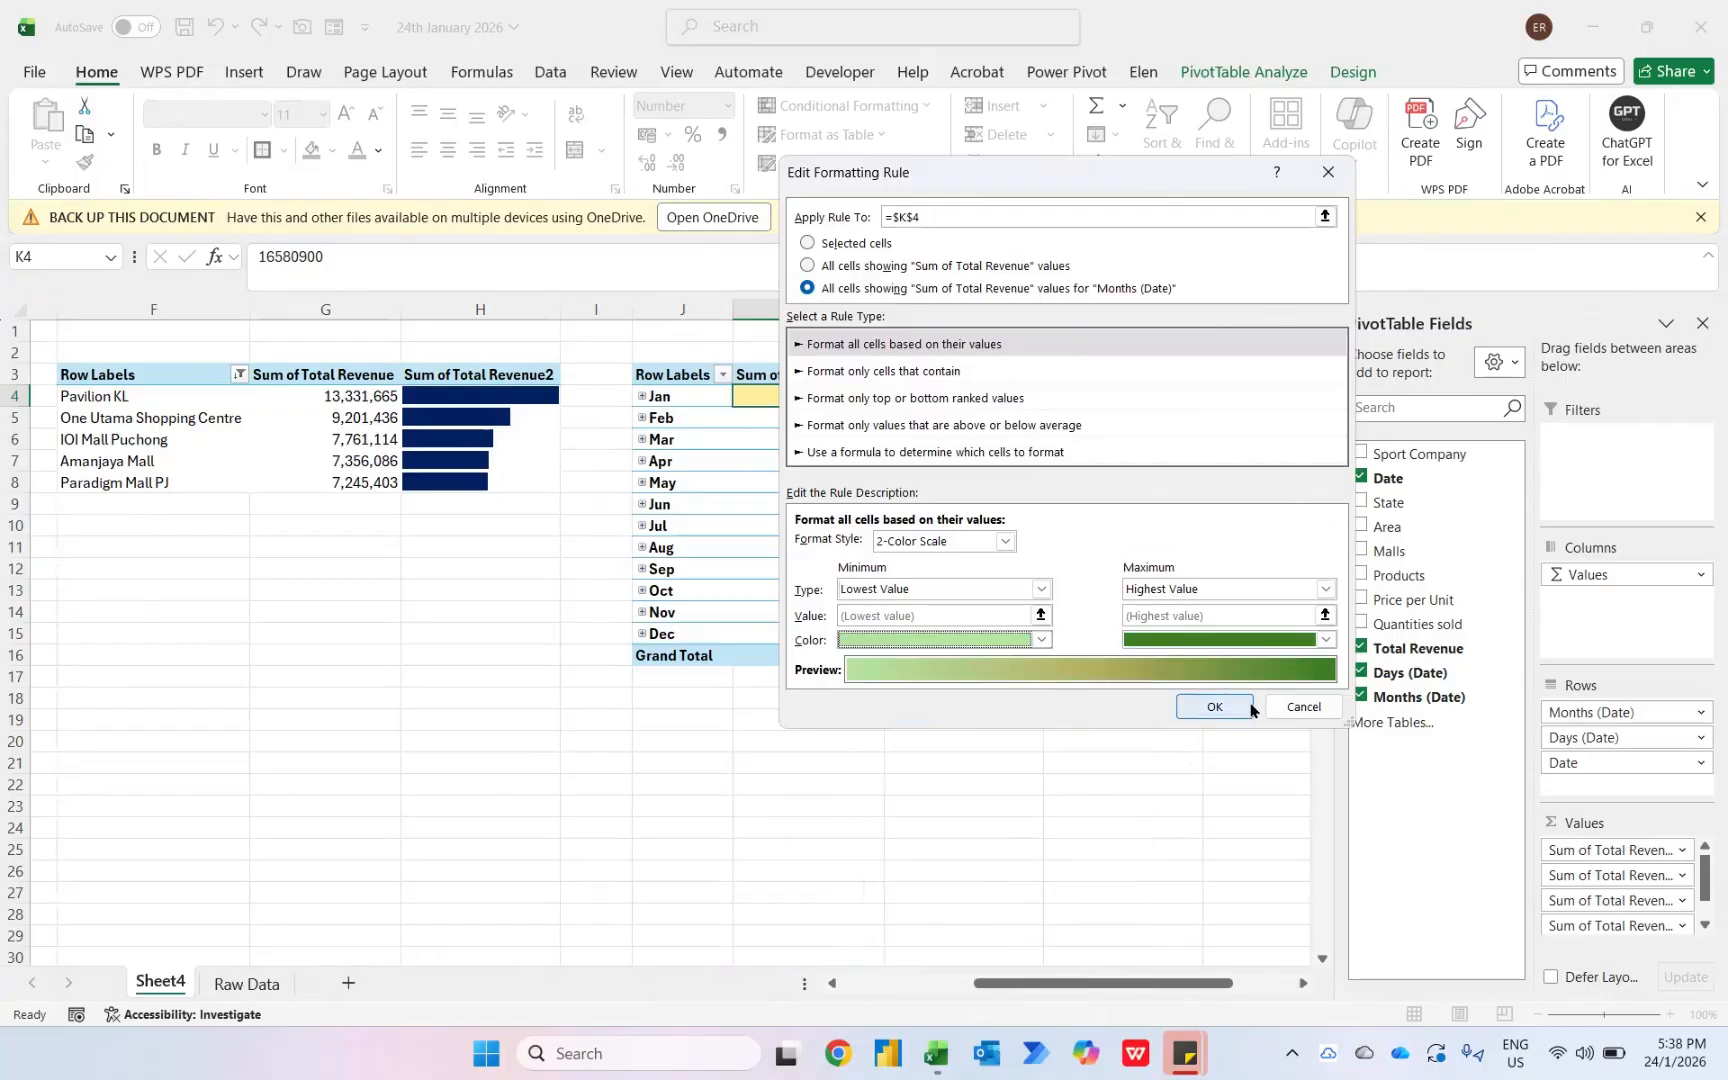
left_click(1213, 707)
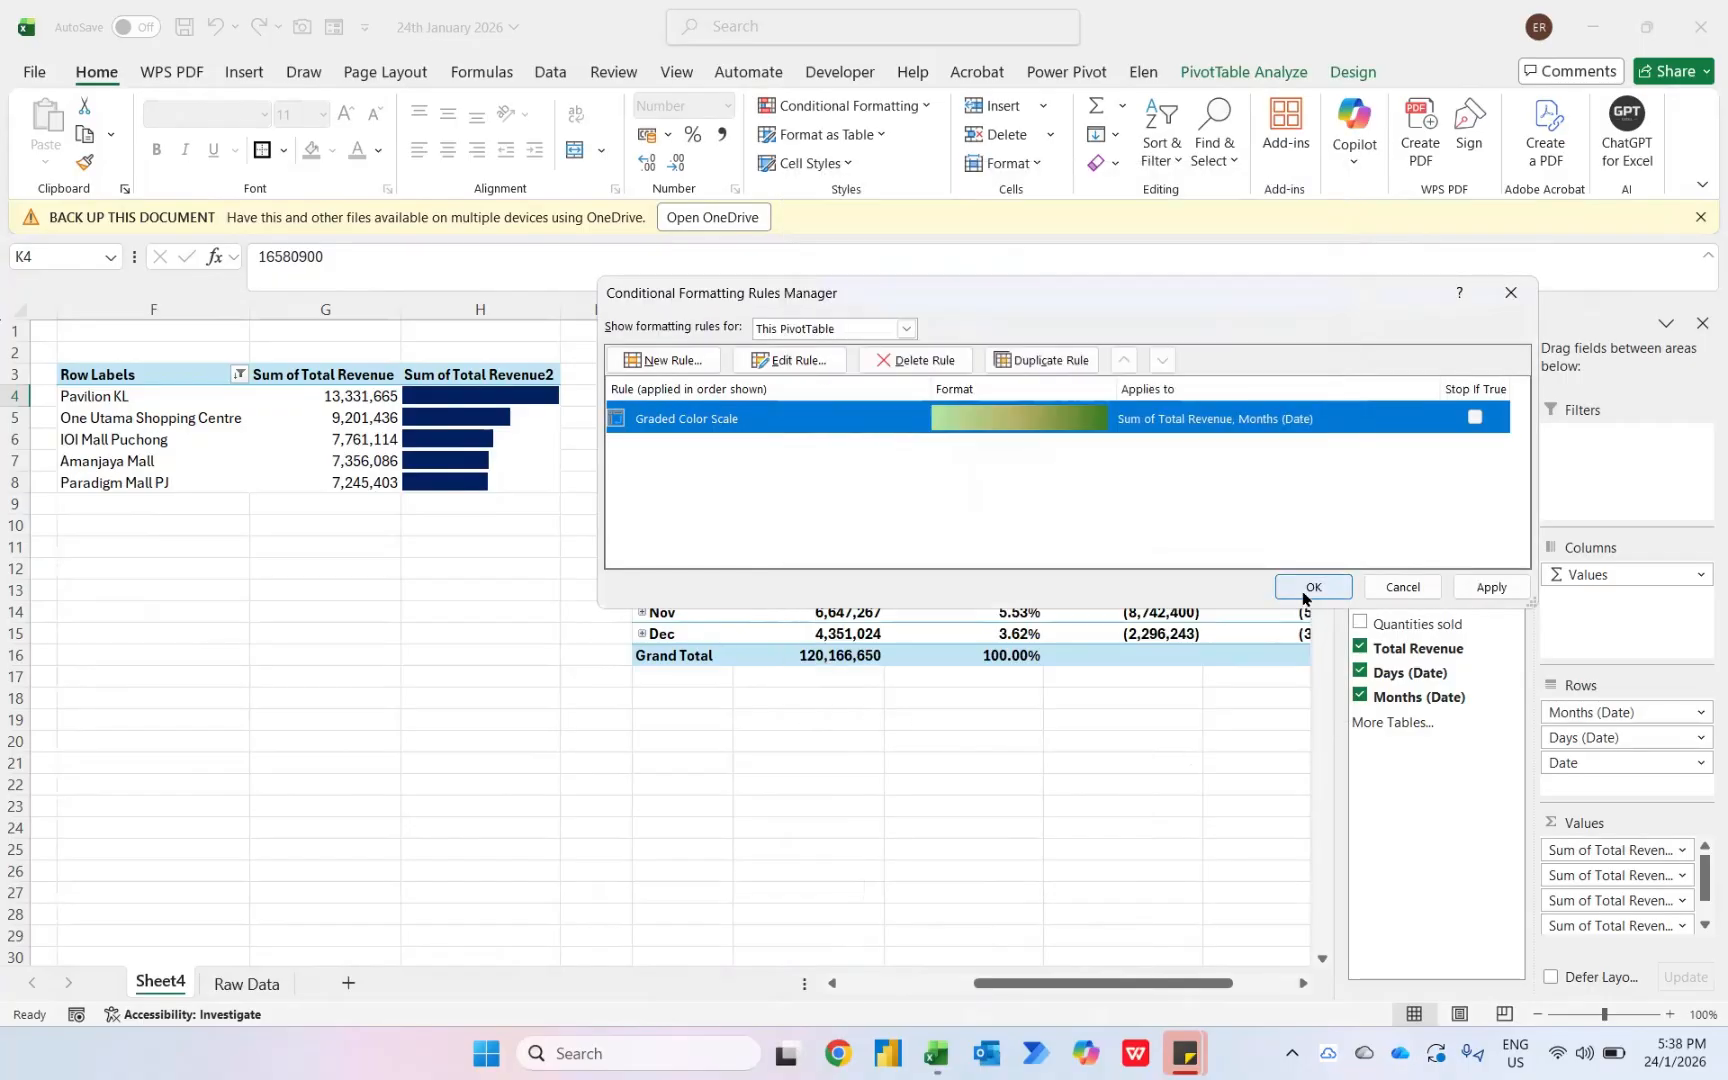
left_click(1304, 588)
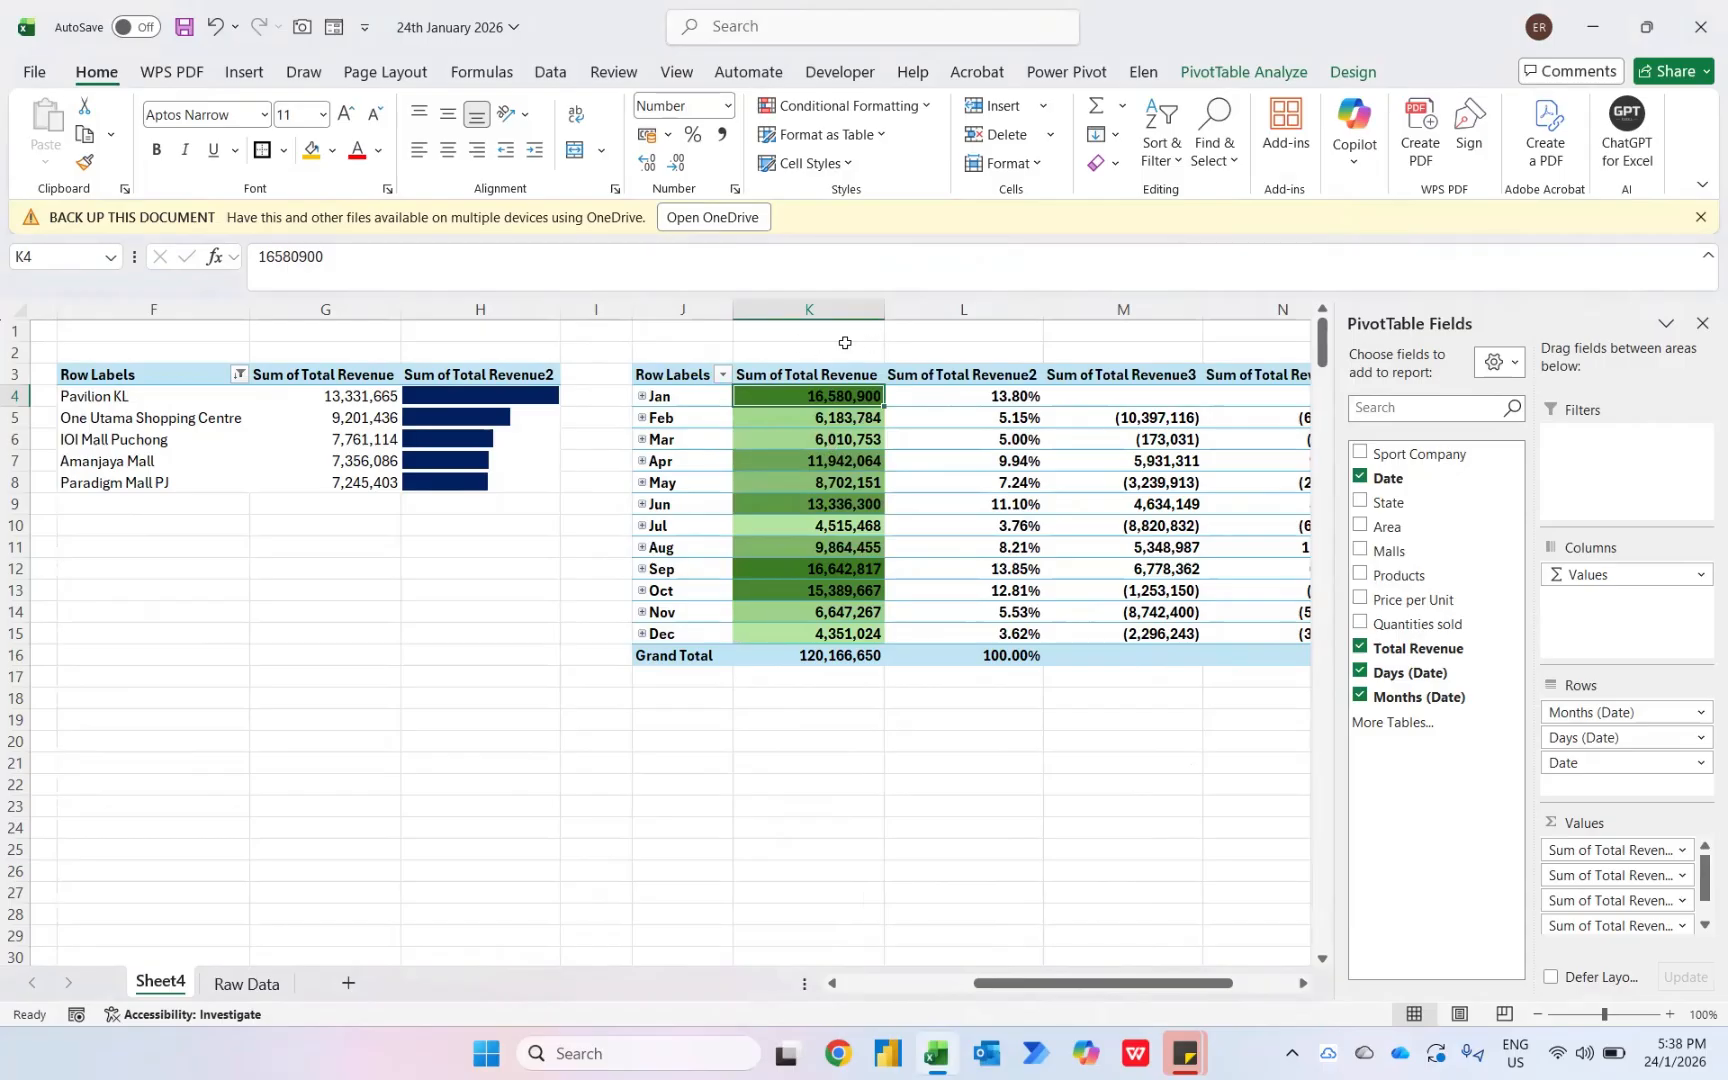
- Edit the months color scale rule again, changing its maximum color to a brighter green
left_click(905, 112)
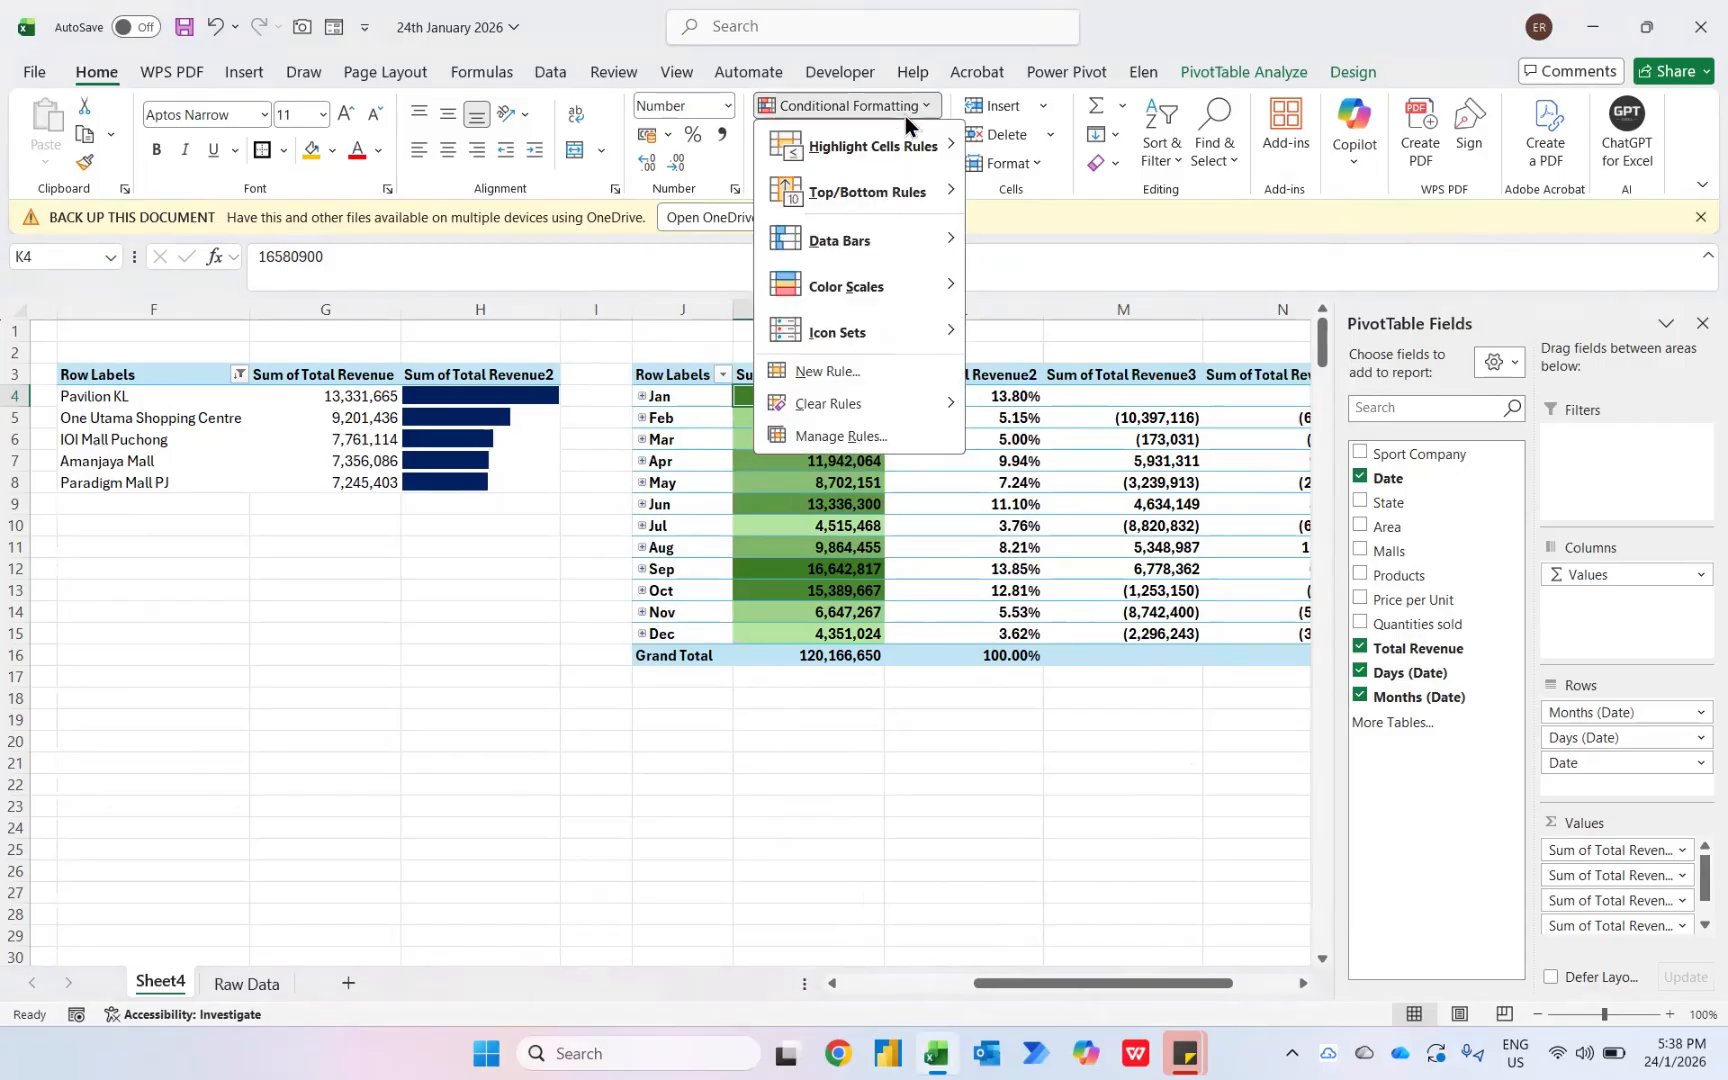
left_click(872, 439)
left_click(791, 364)
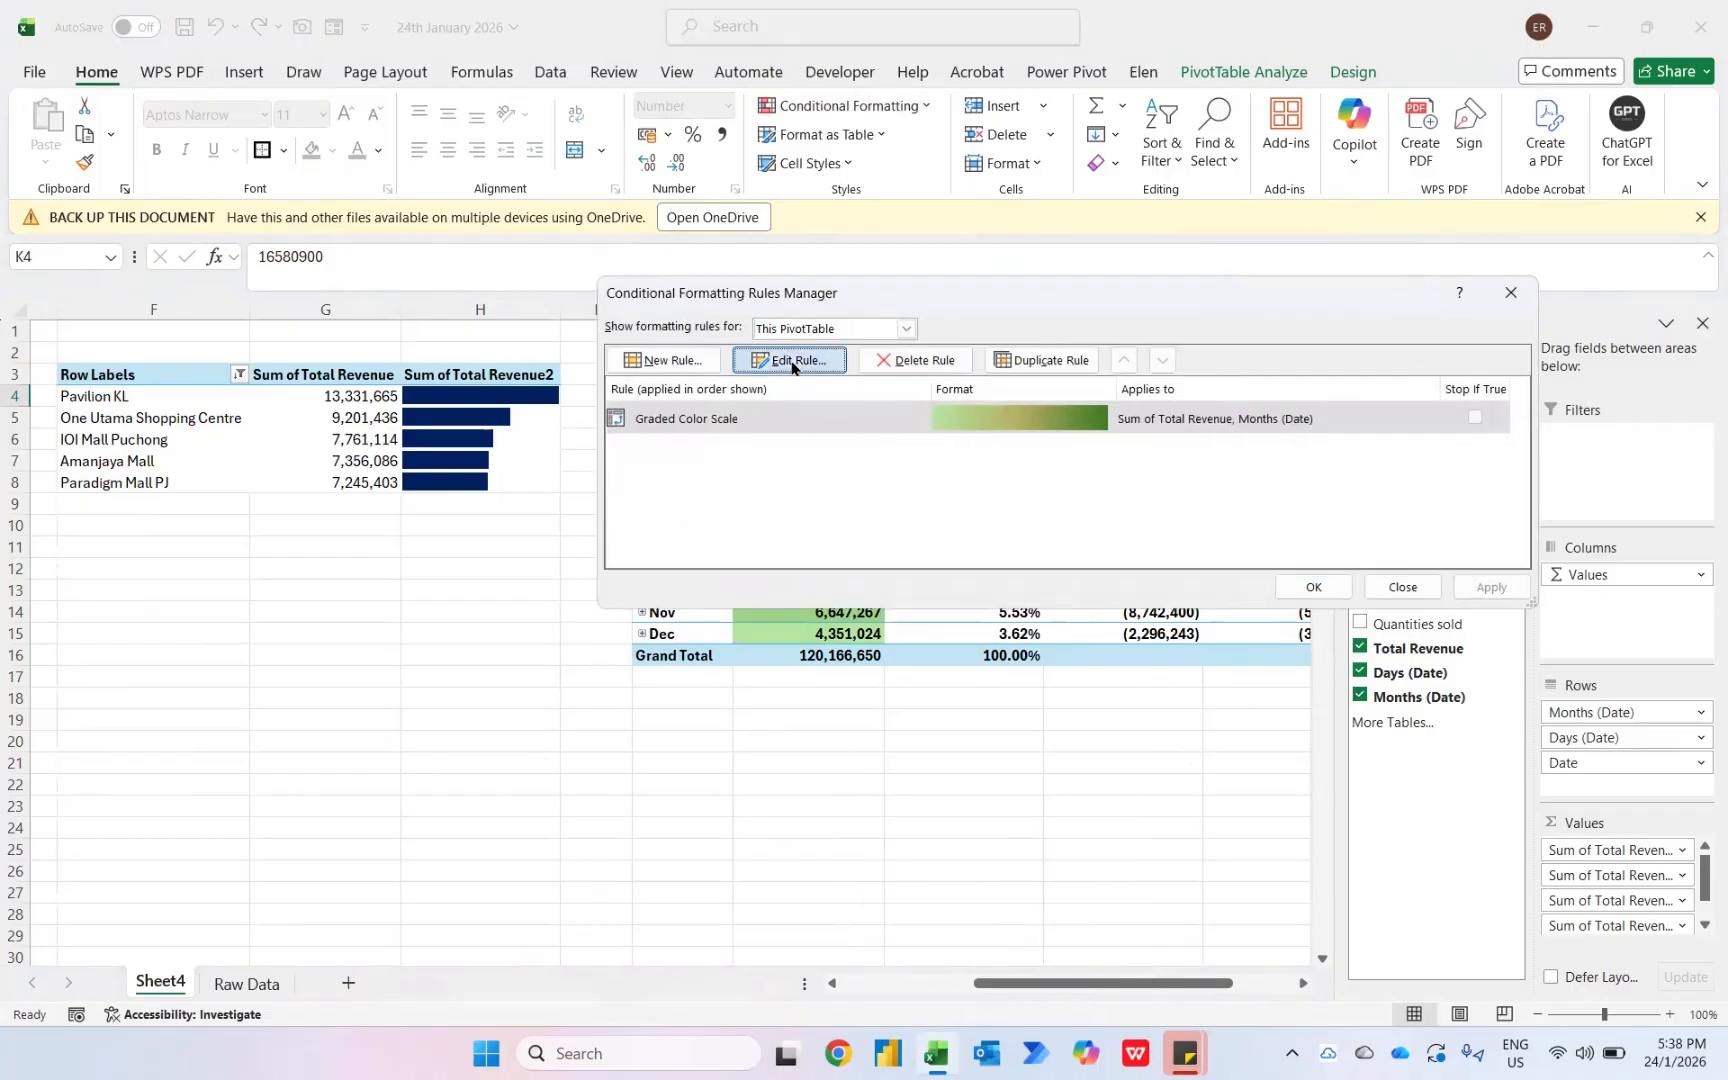
left_click(1325, 640)
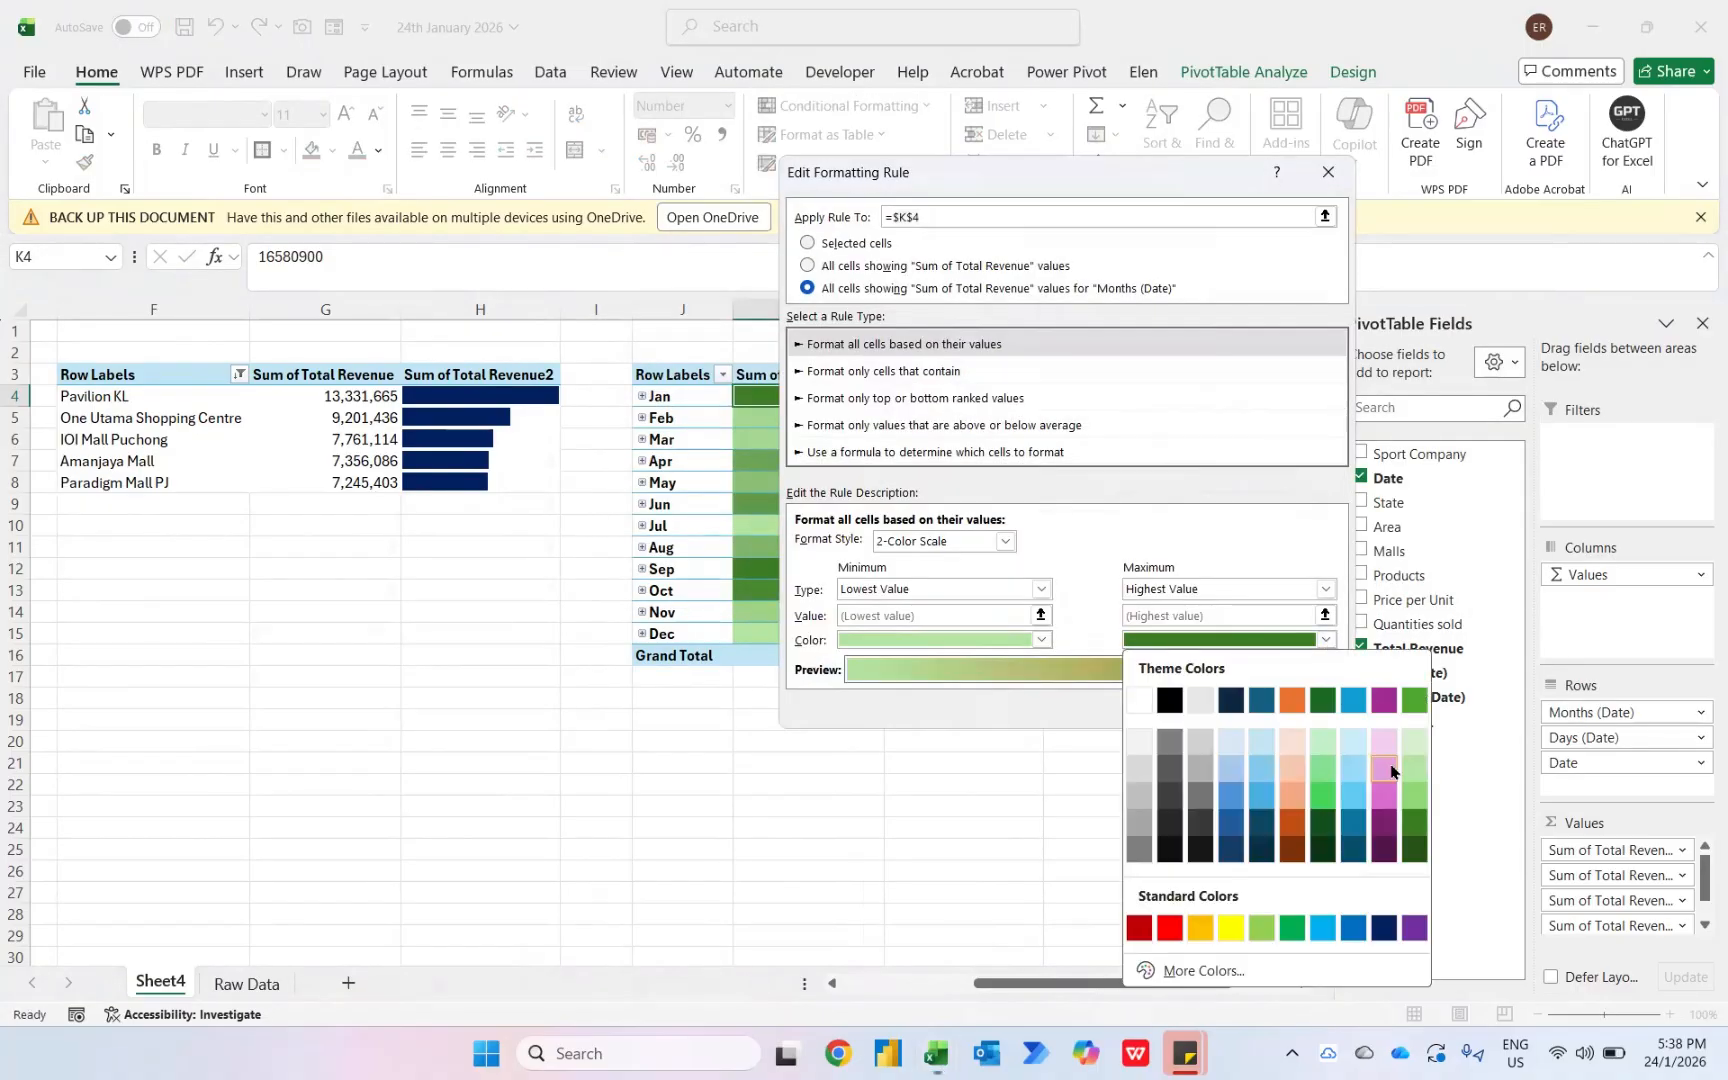
left_click(1411, 703)
left_click(1213, 703)
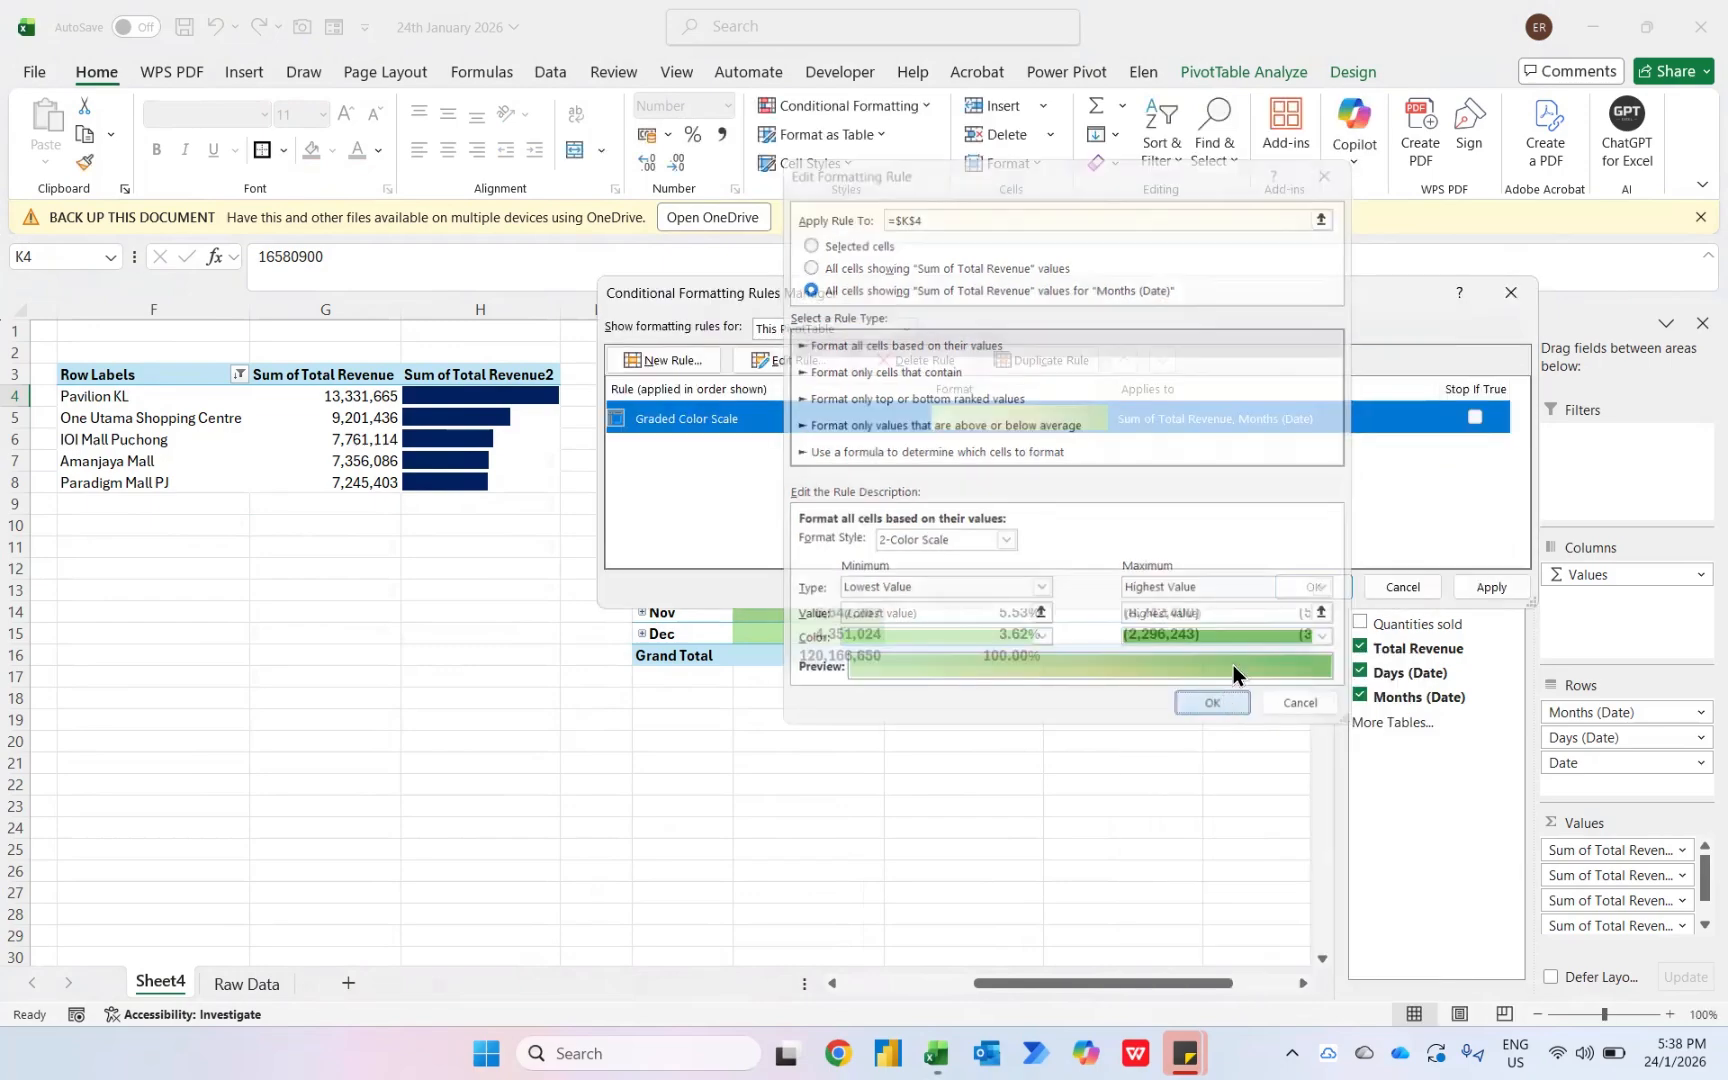
left_click(1312, 588)
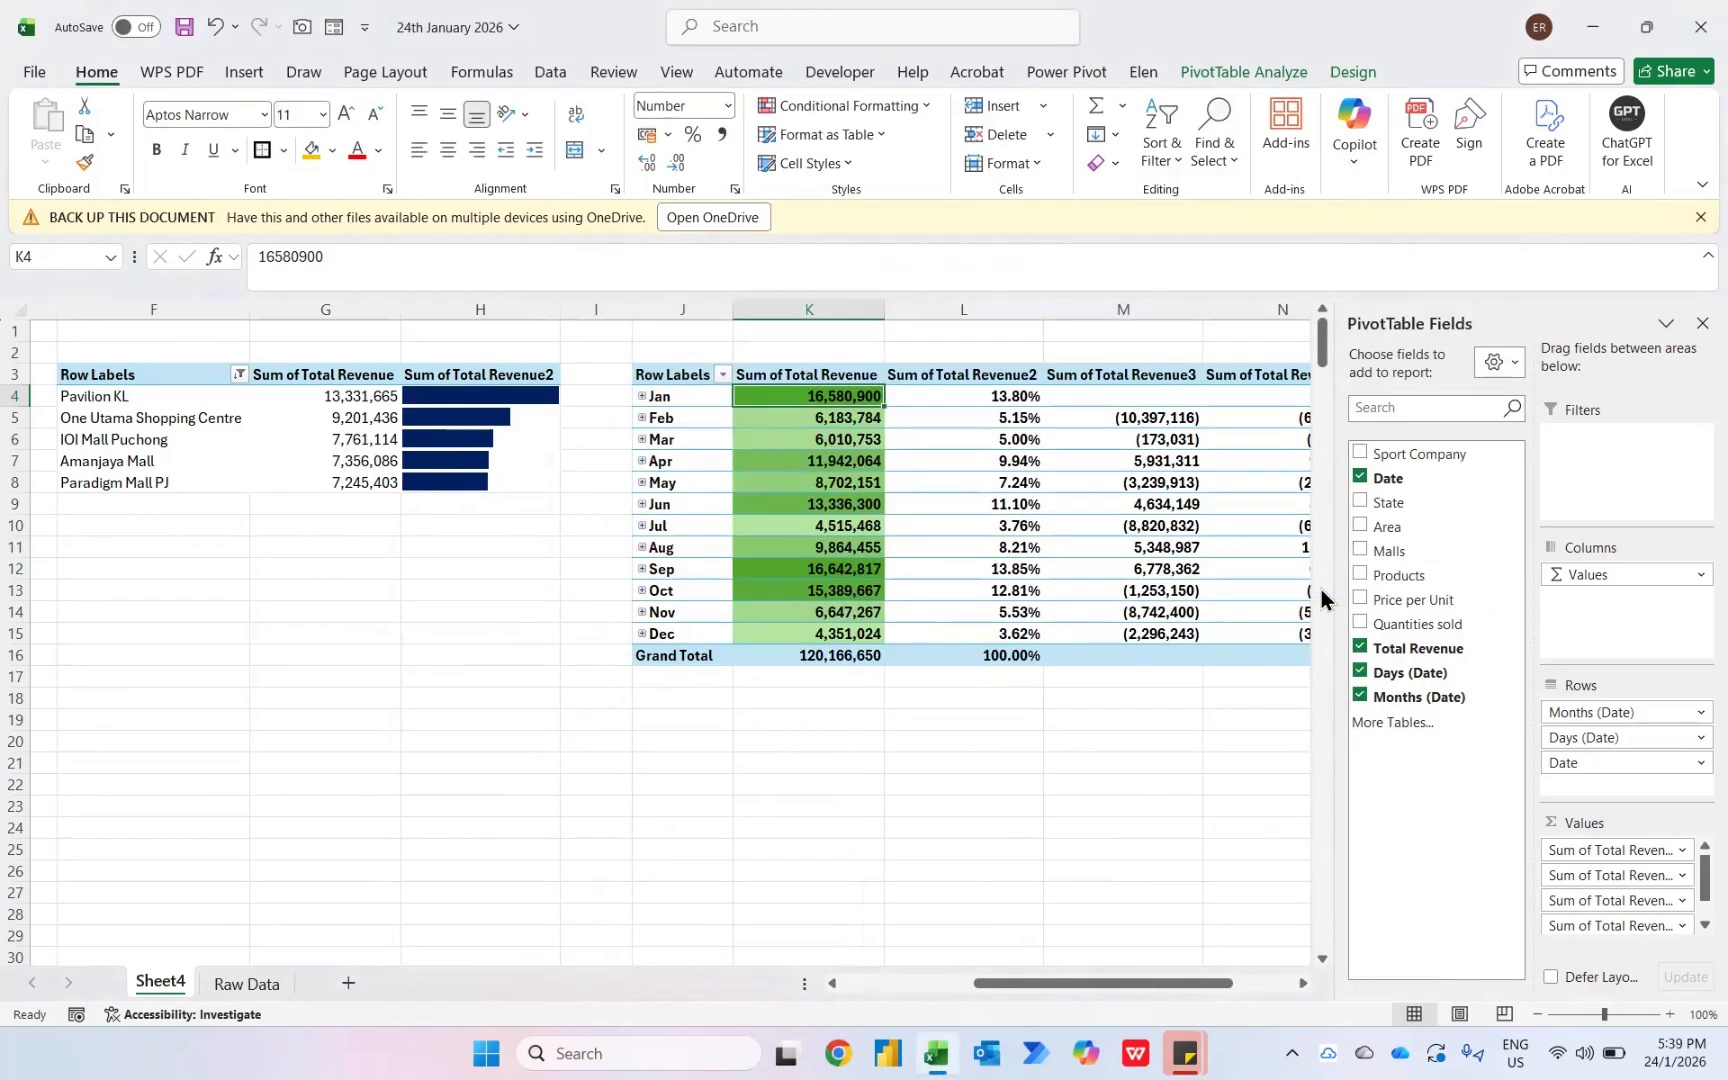
- Highlight the top 1 item of the months pivot's Sum of Total Revenue2 column with a custom orange fill and bold font
key("Right")
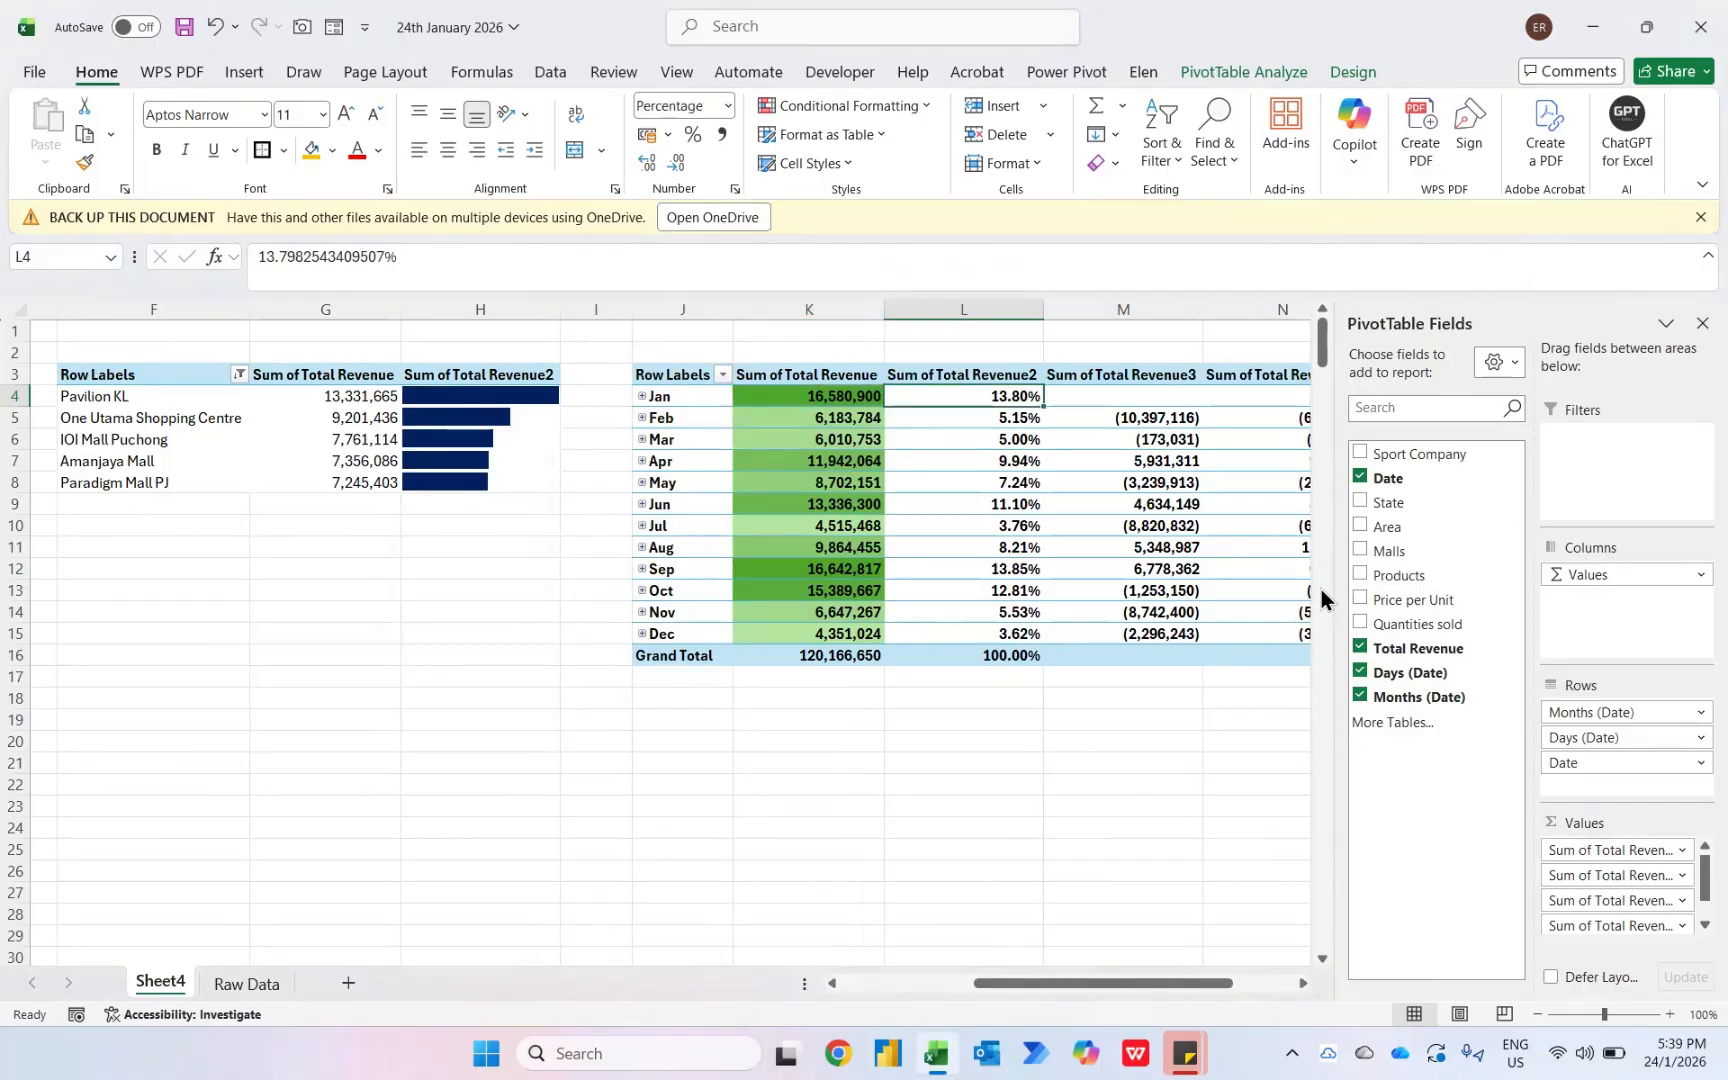
mouse_move(949, 397)
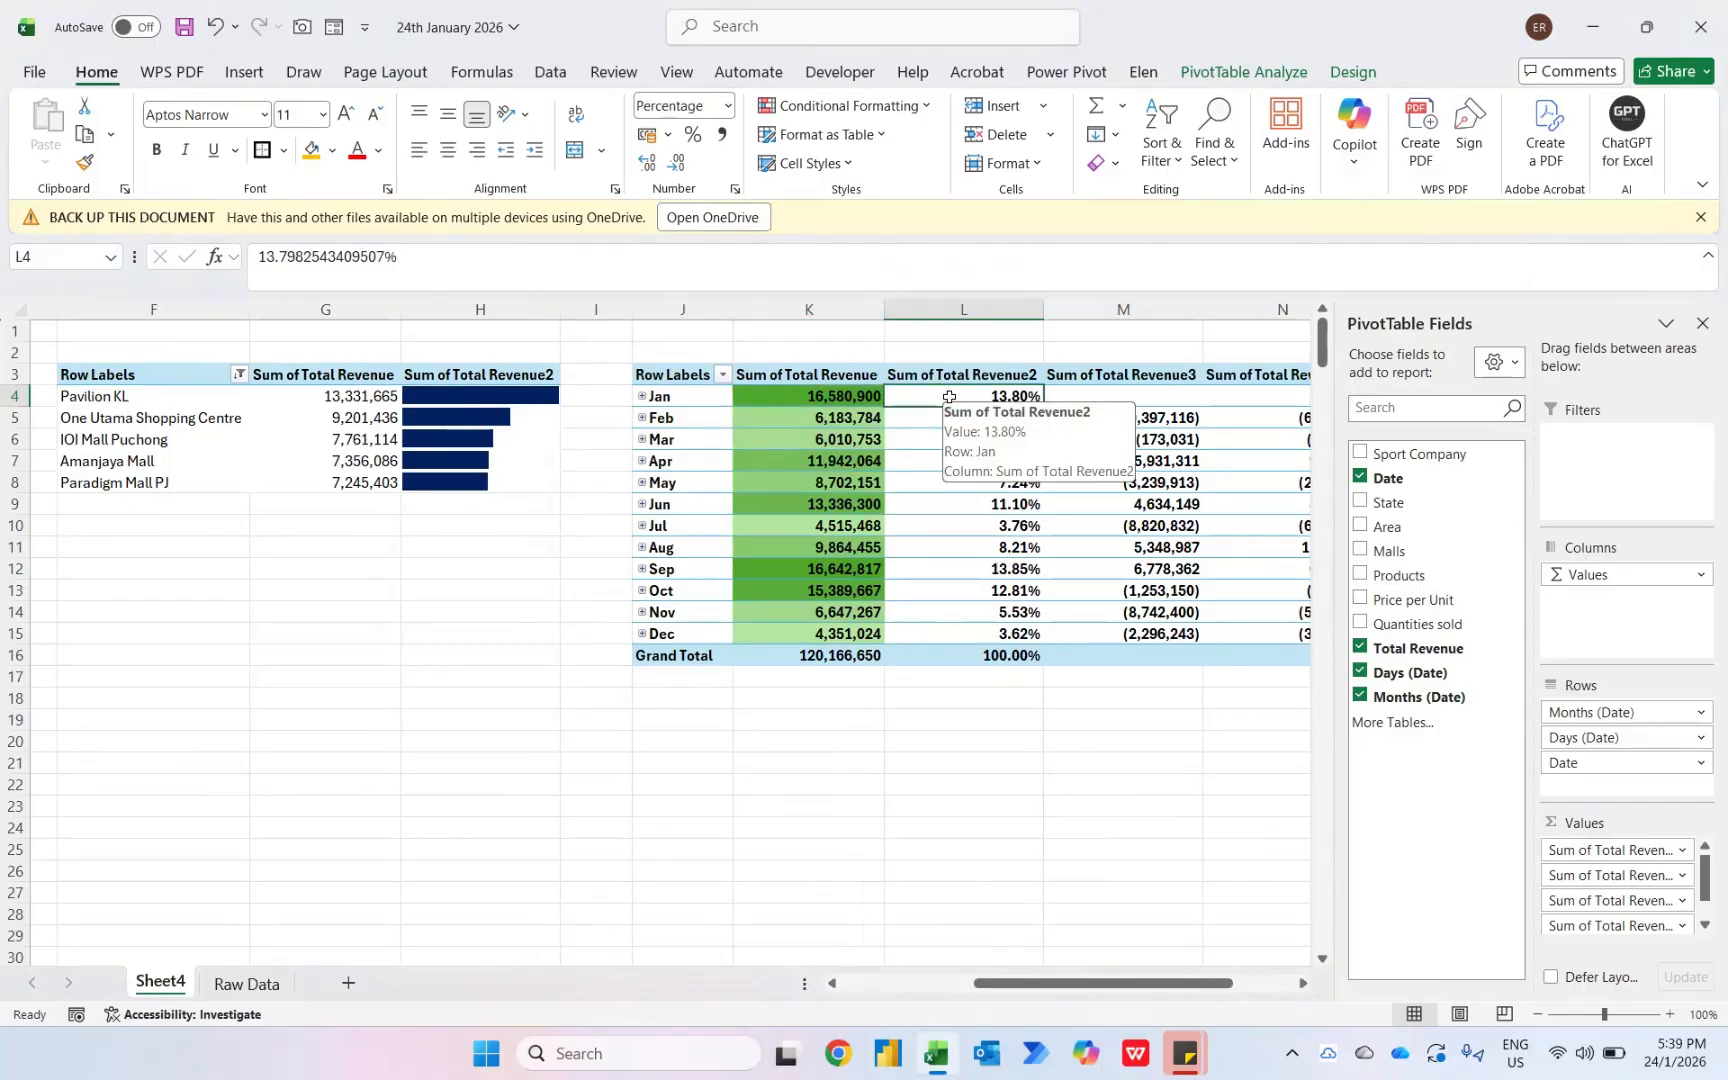
left_click(902, 105)
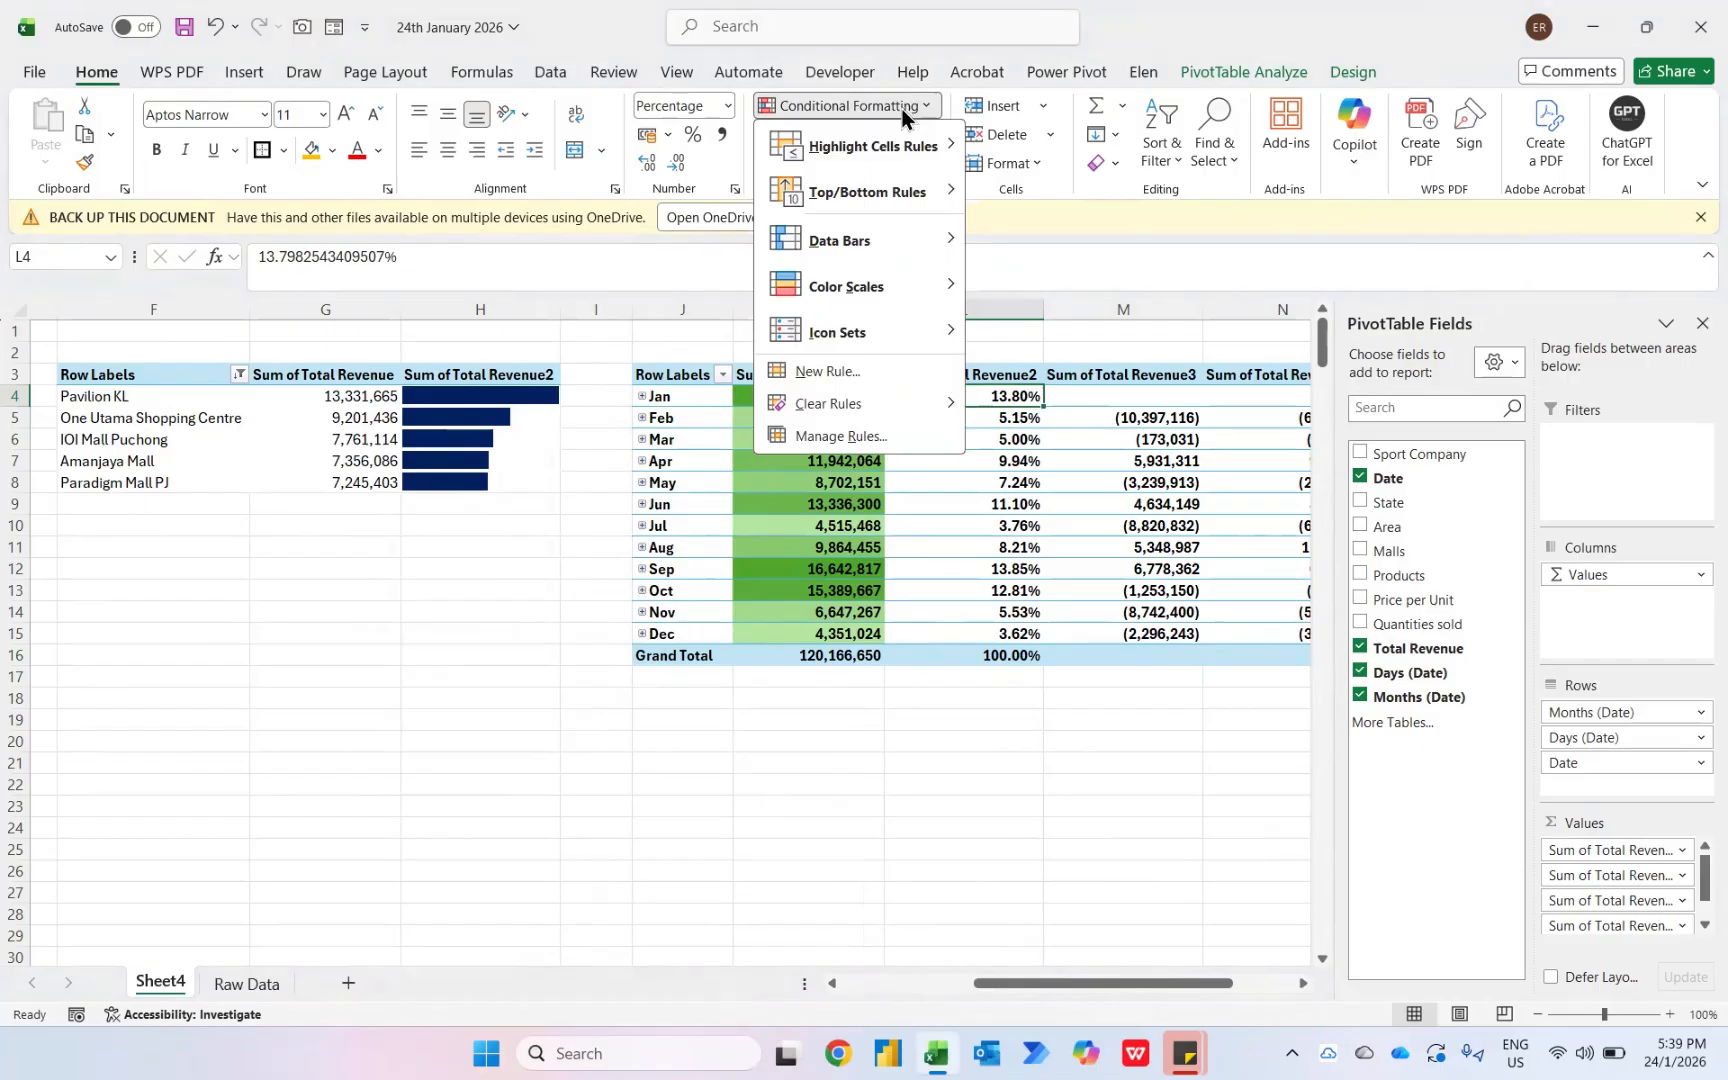
mouse_move(882, 190)
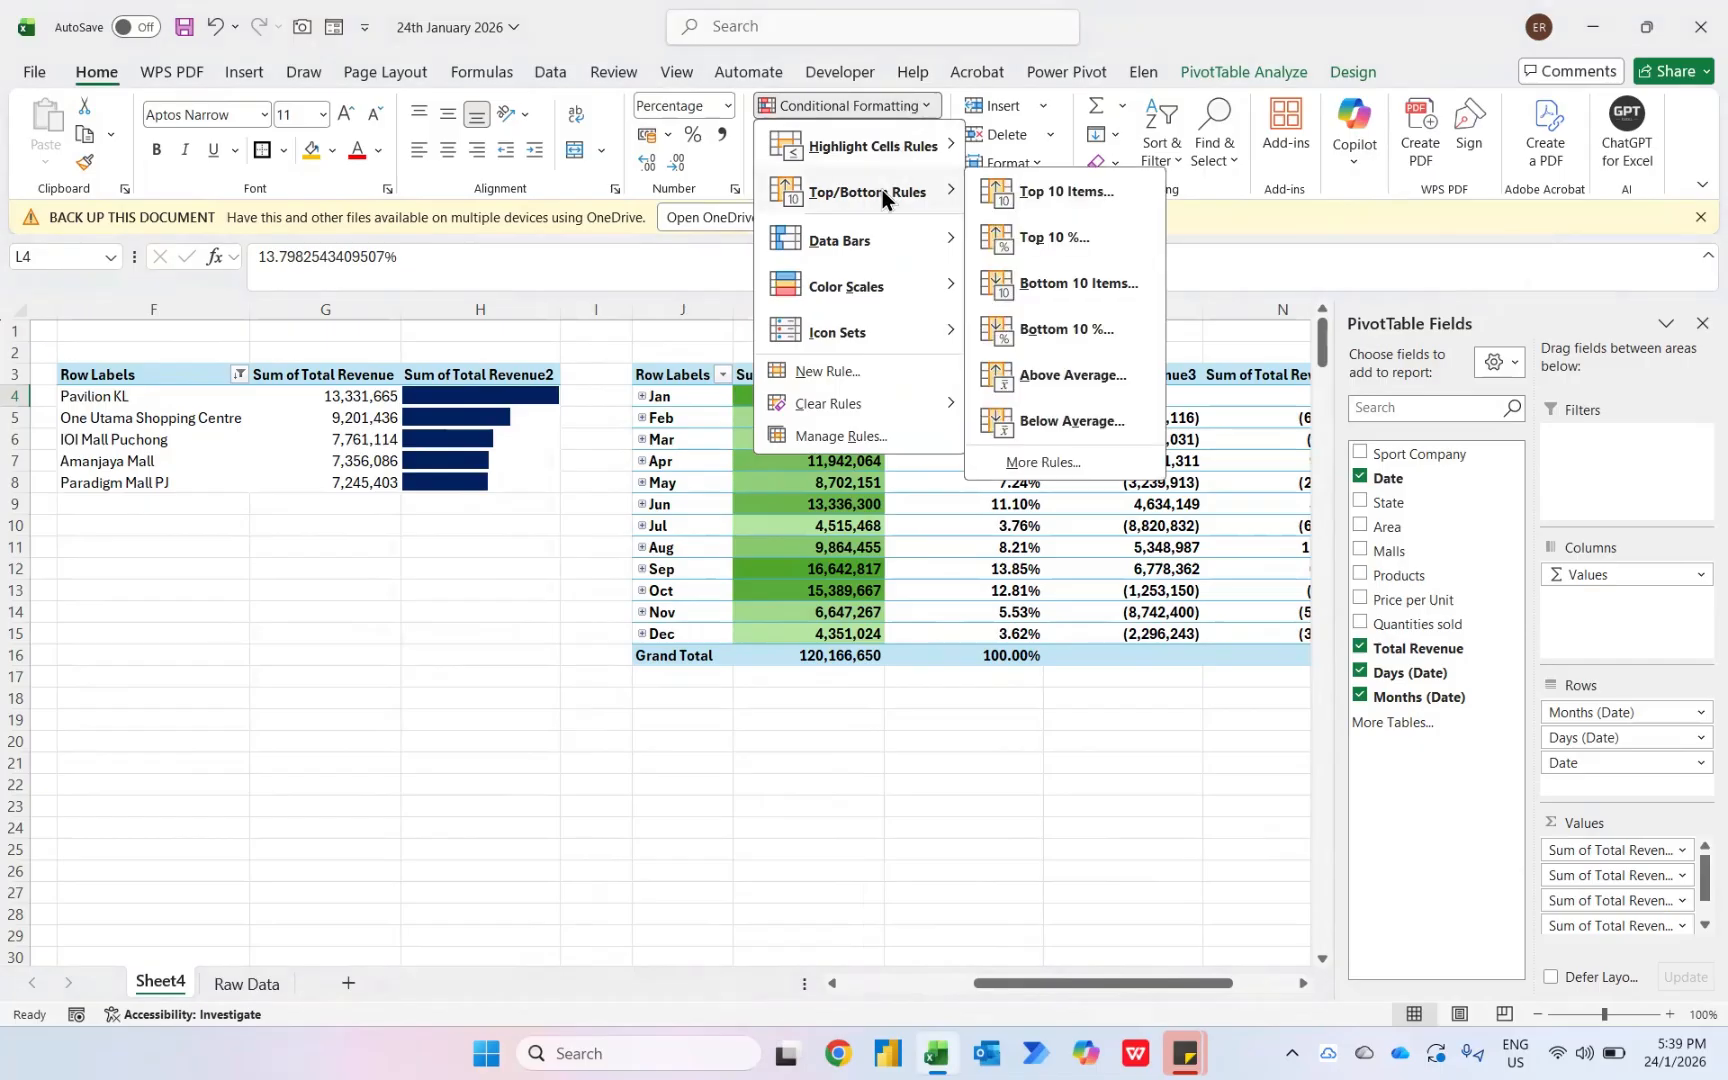
left_click(1071, 192)
type("1")
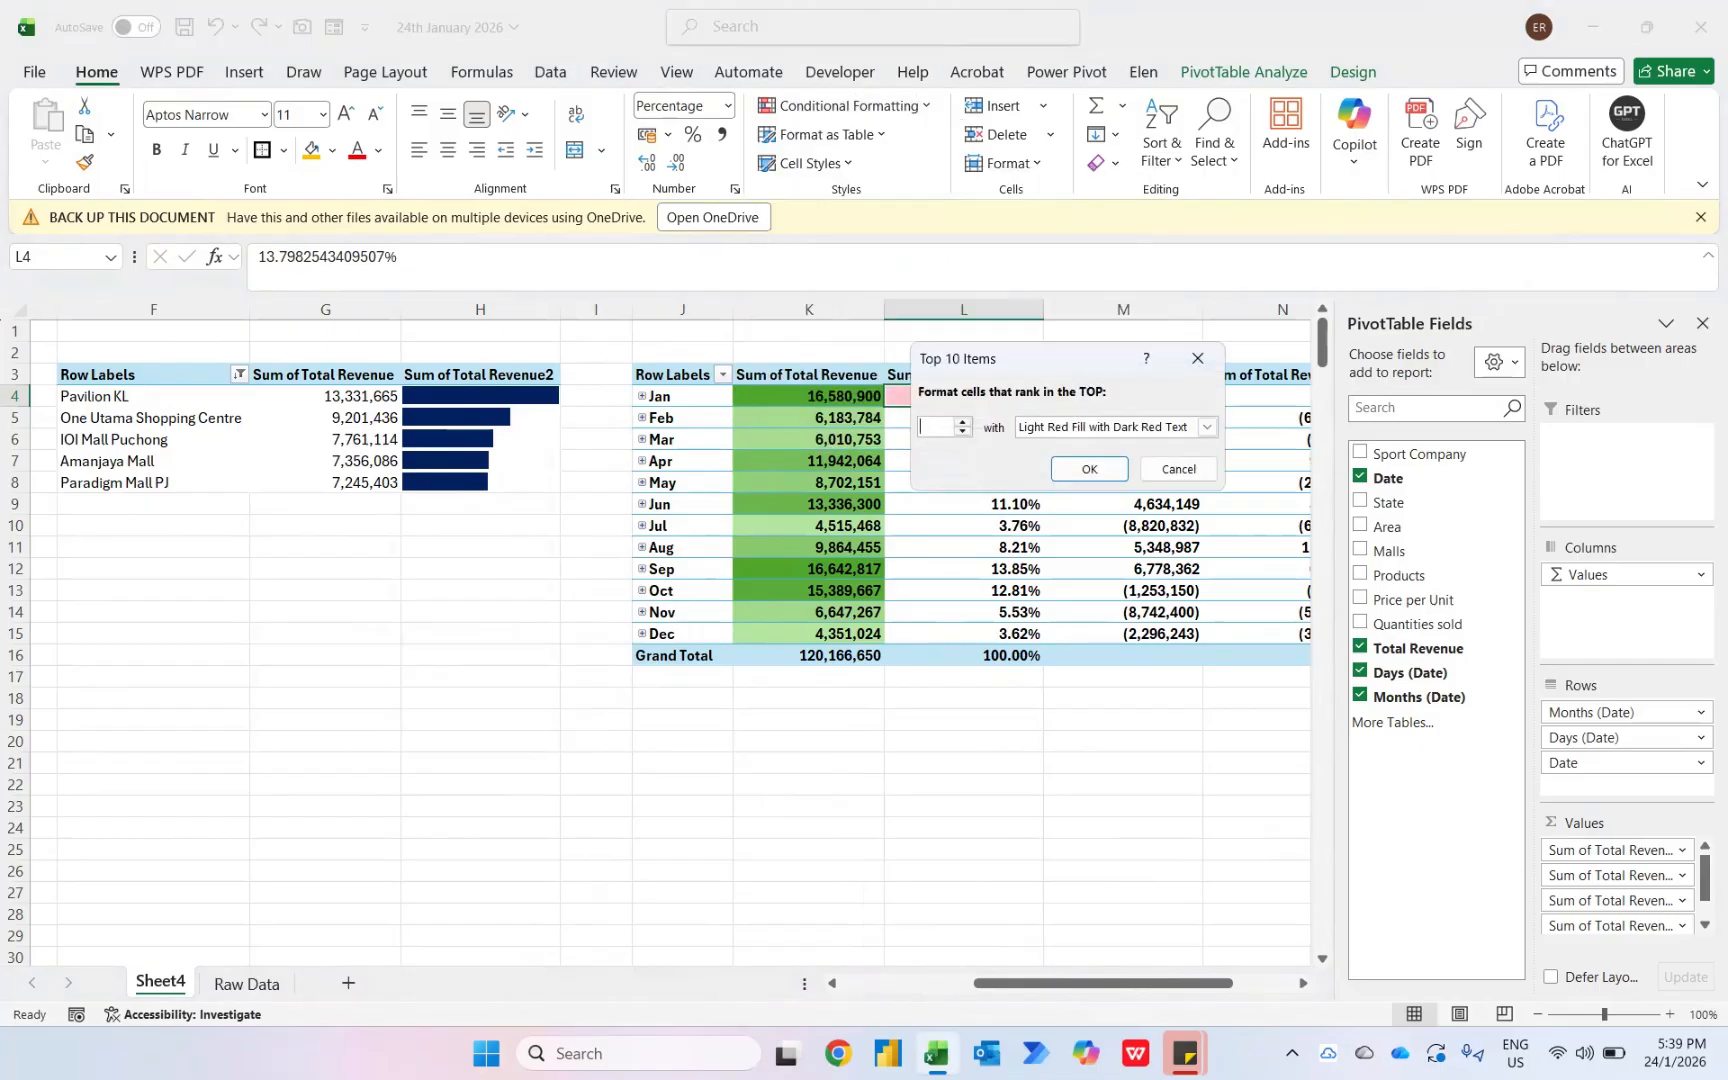
key("Tab")
key("alt+Down")
key("Down")
key("Down")
key("Down")
key("Down")
key("Down")
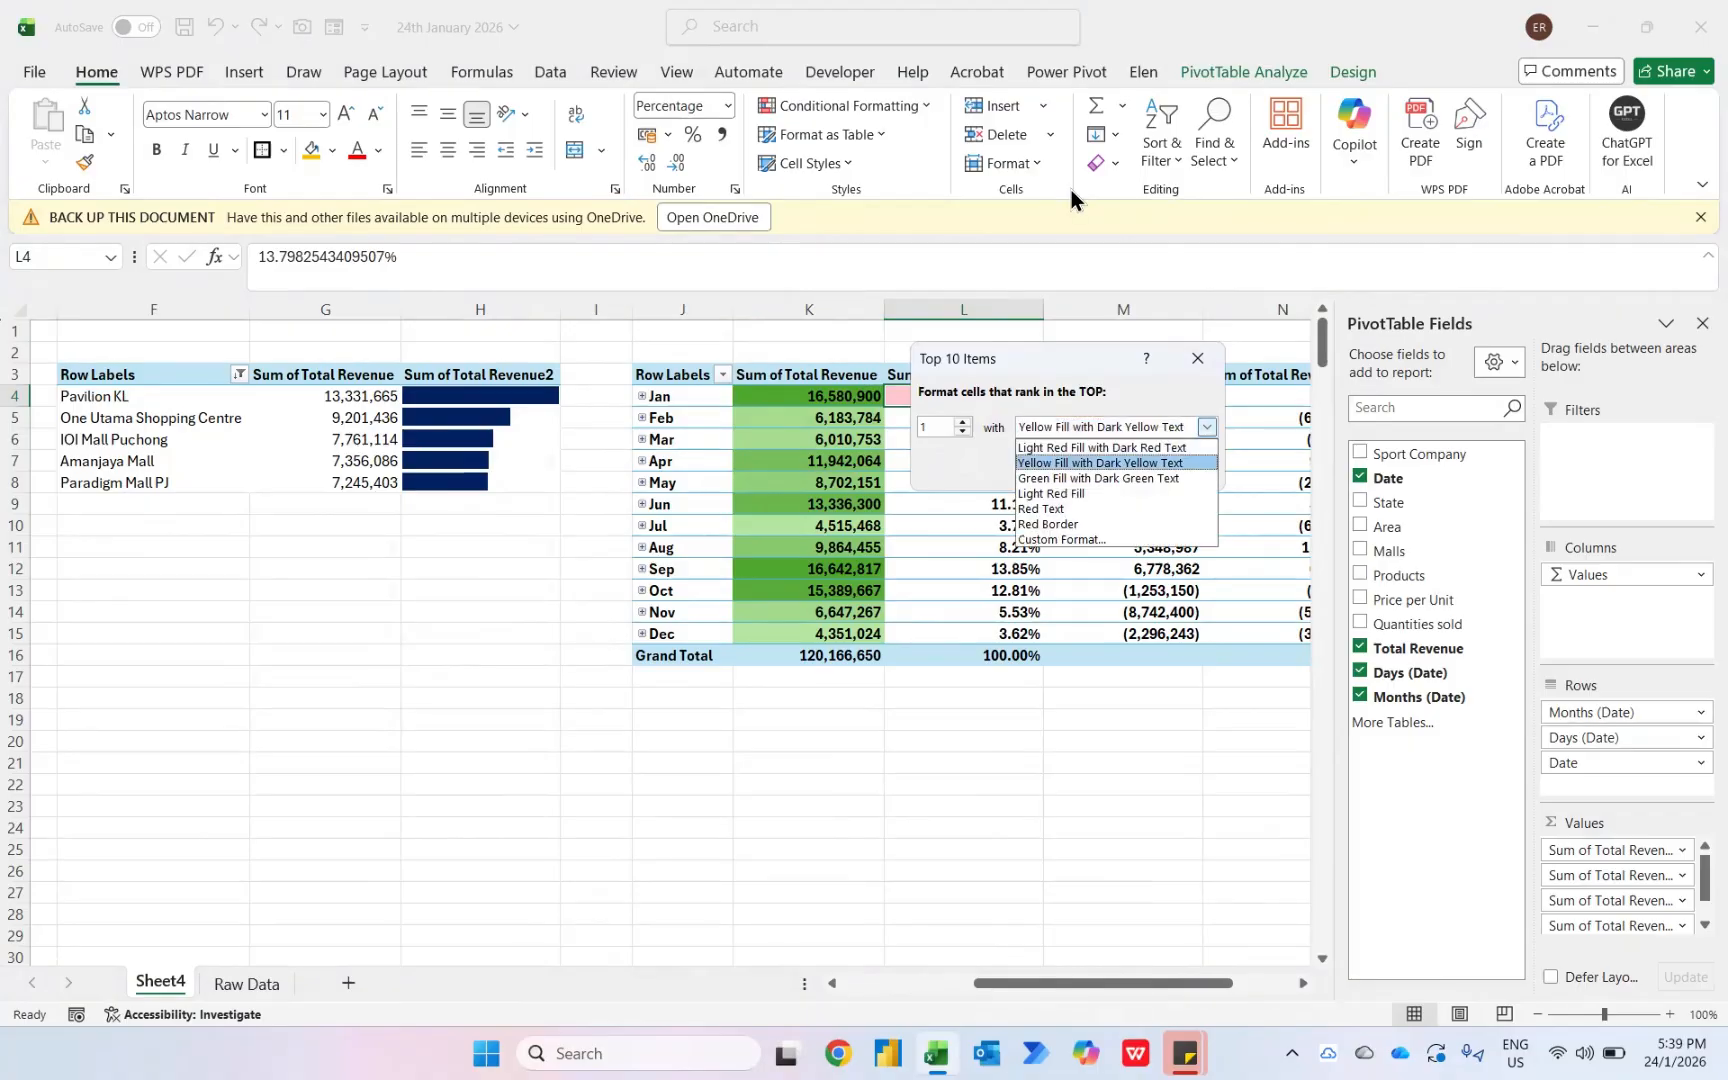
key("Return")
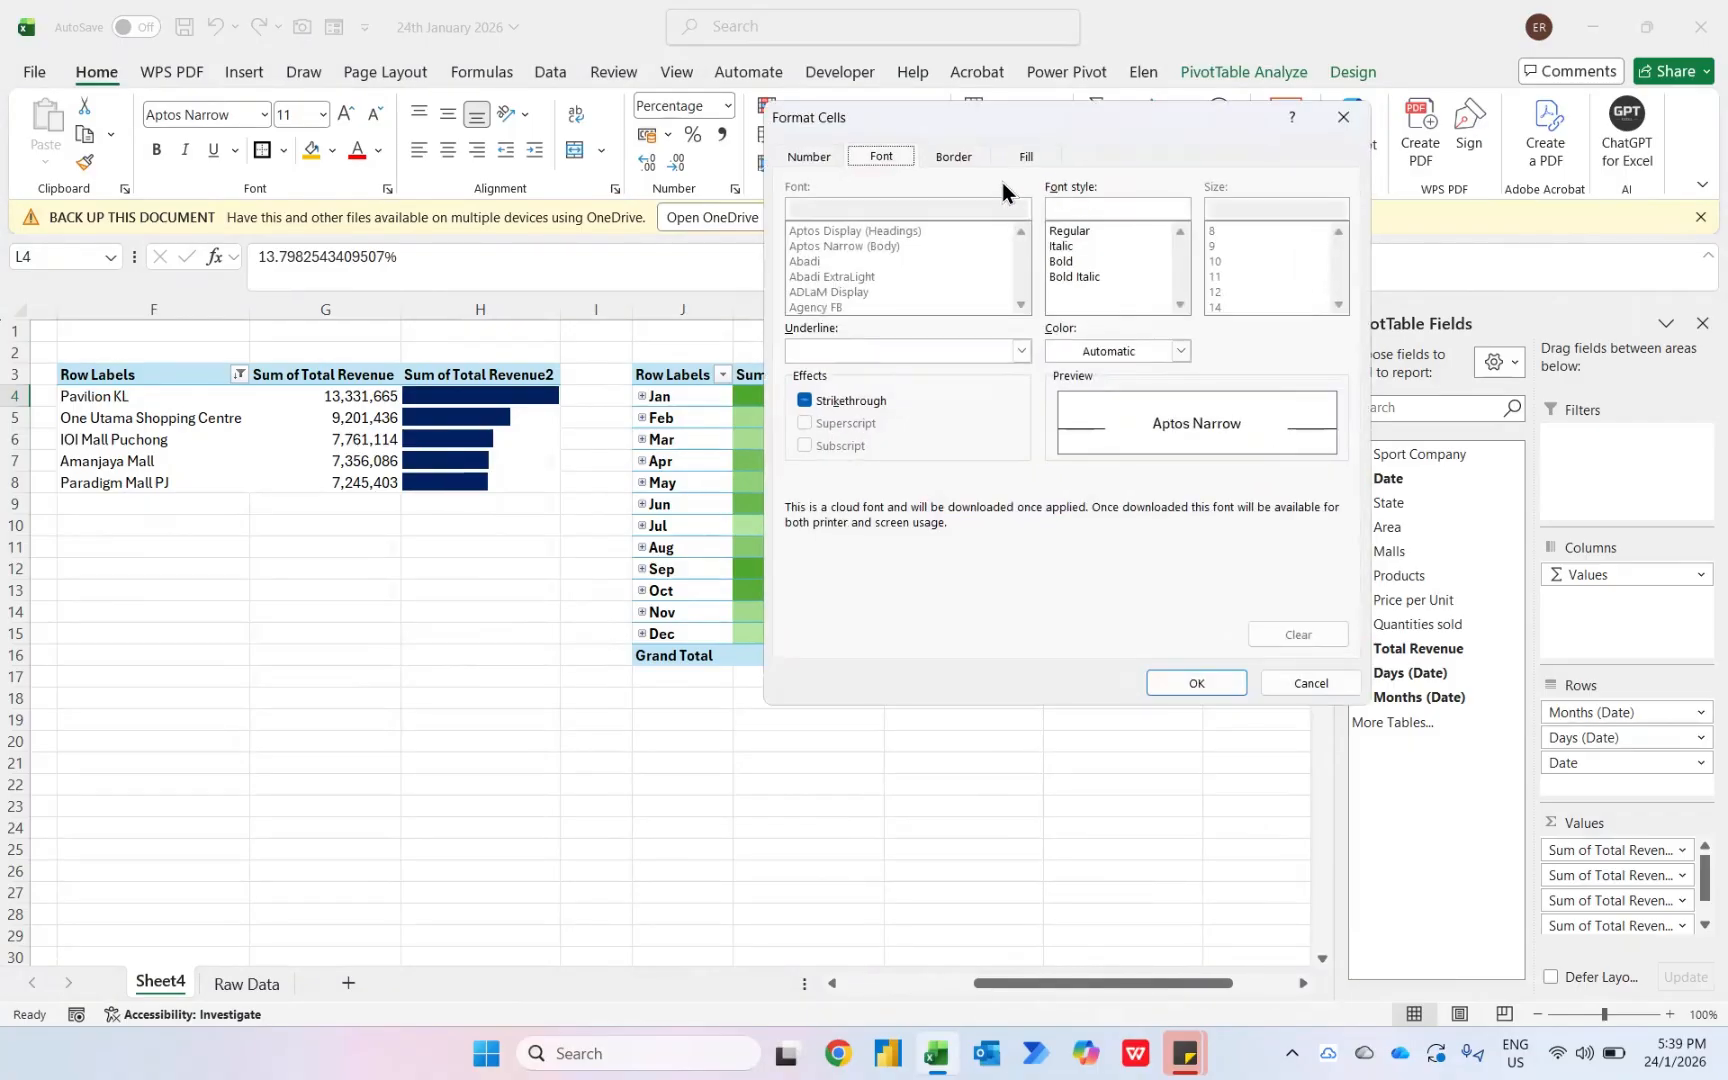
left_click(1016, 165)
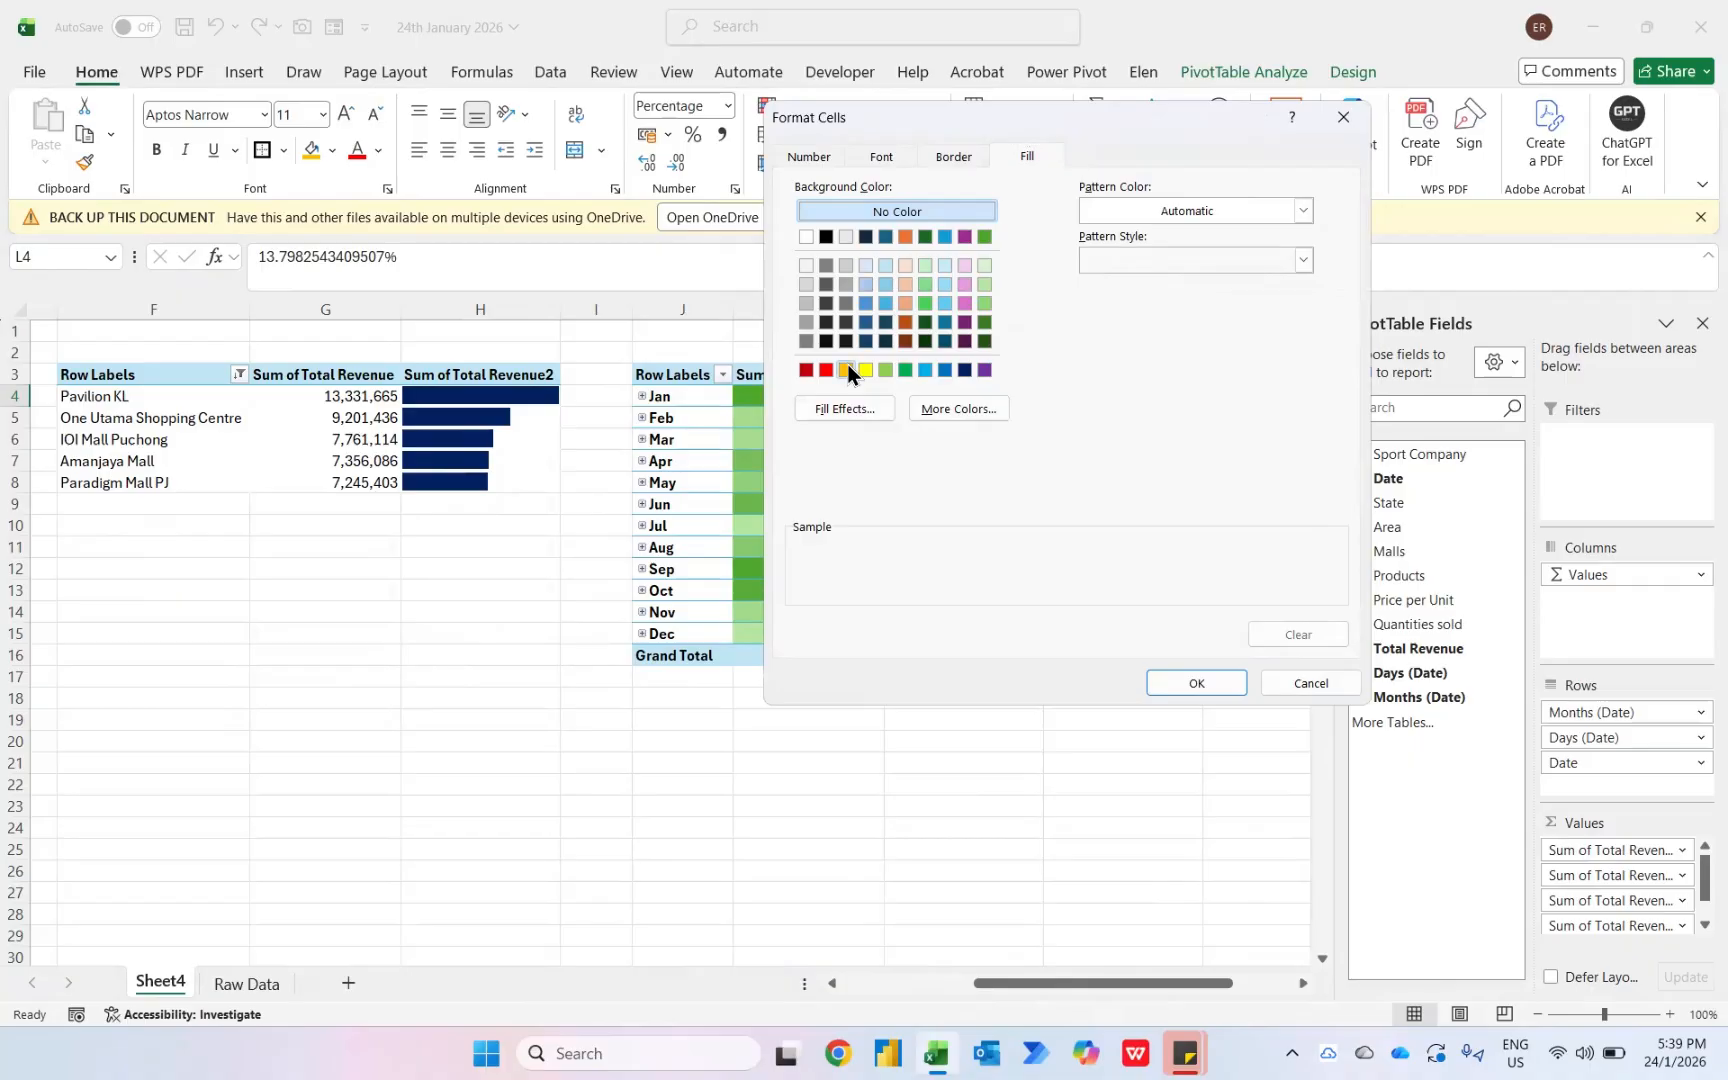
left_click(846, 370)
left_click(881, 157)
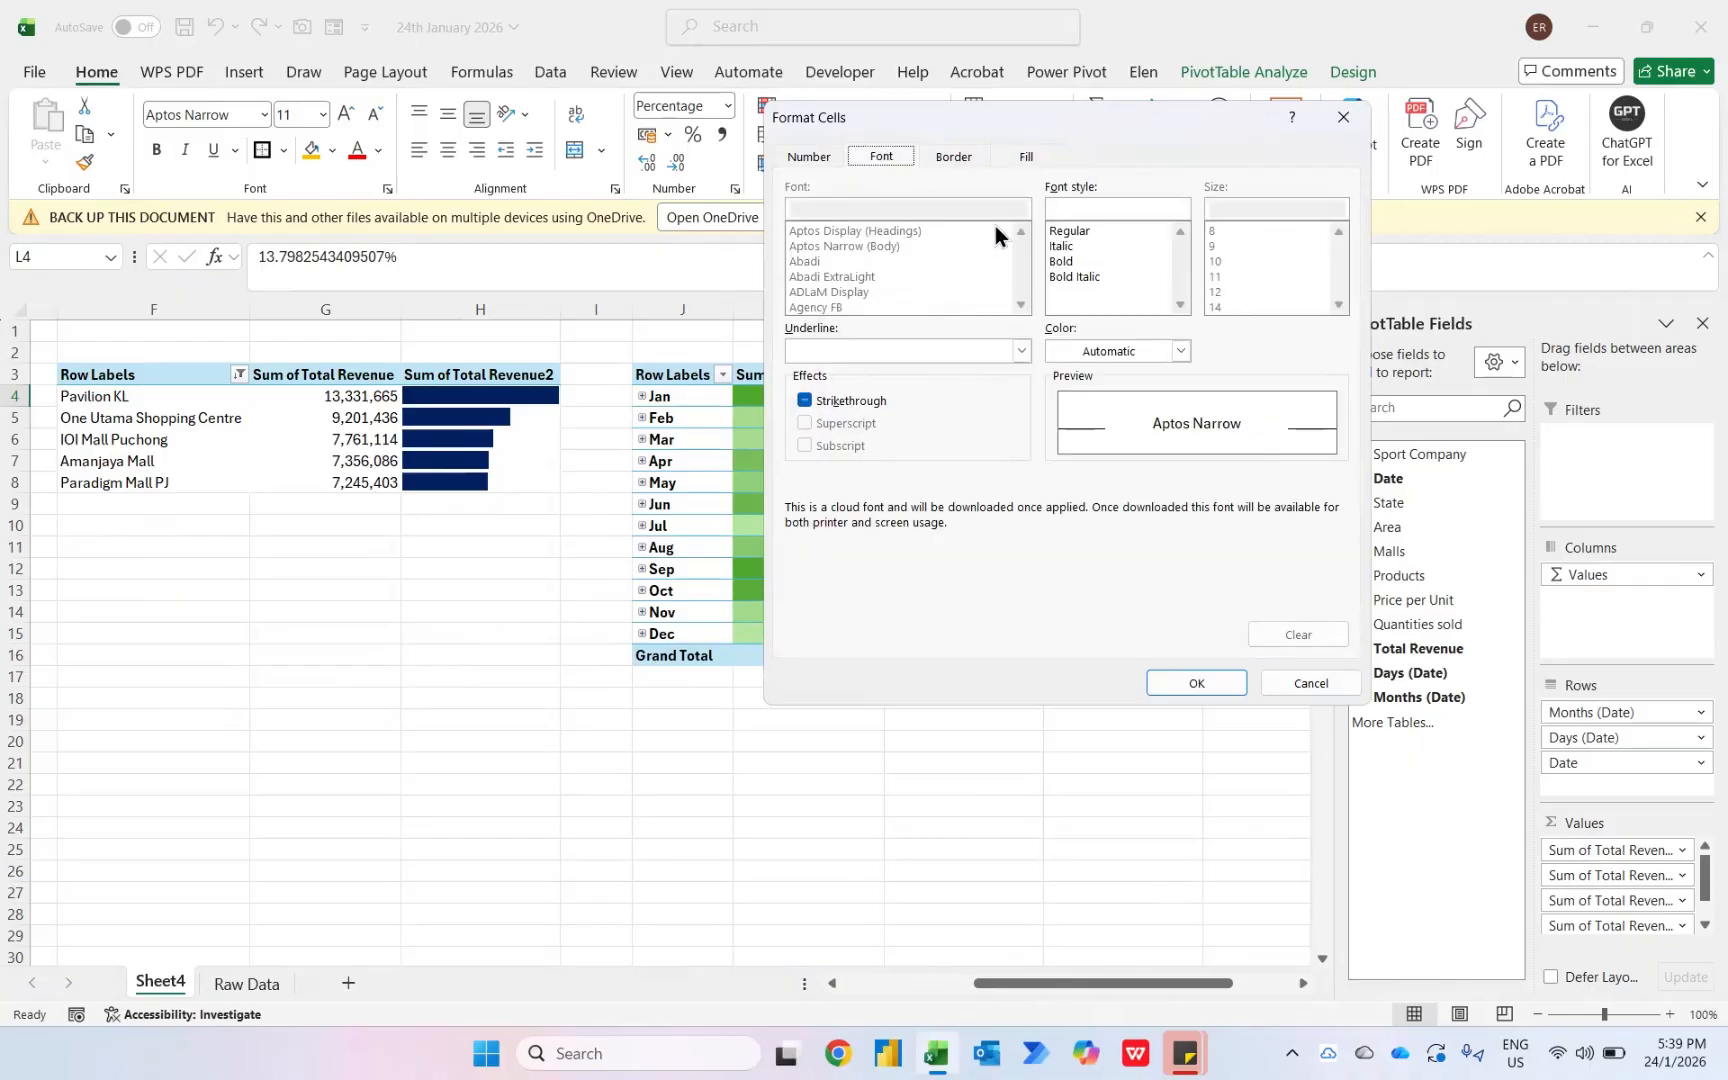
left_click(1058, 262)
left_click(1197, 681)
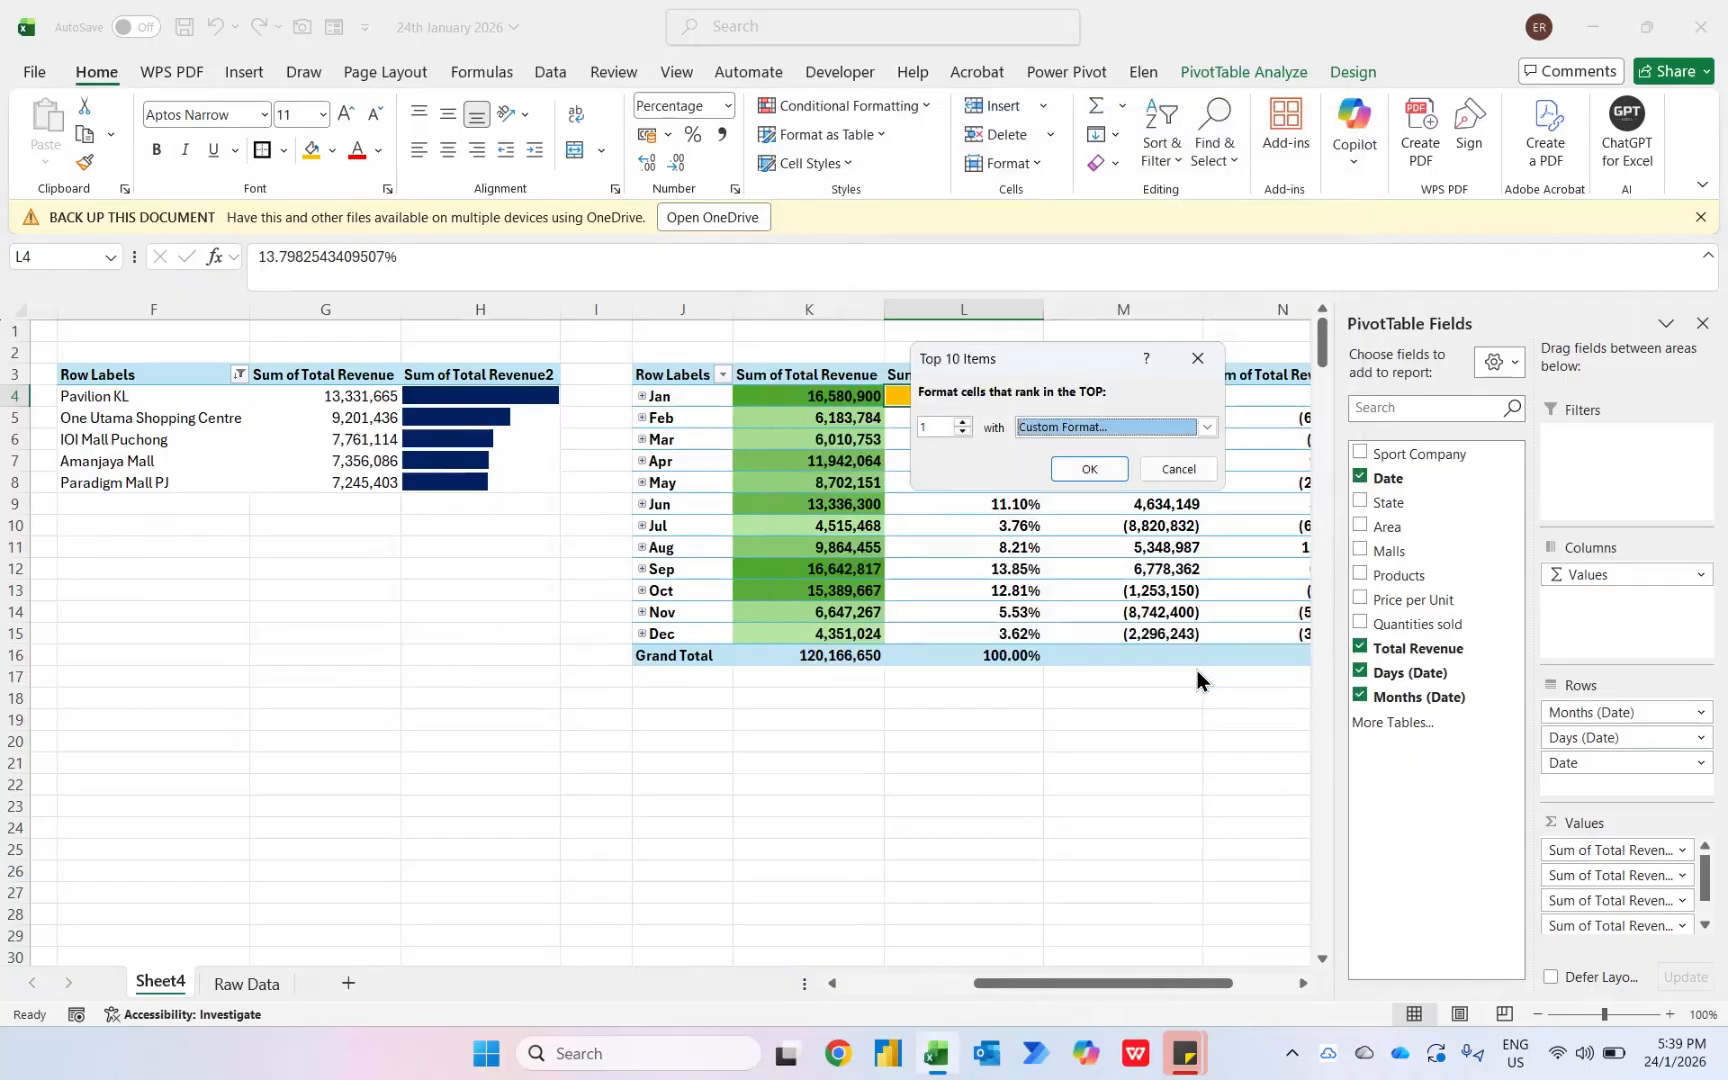
left_click(1090, 469)
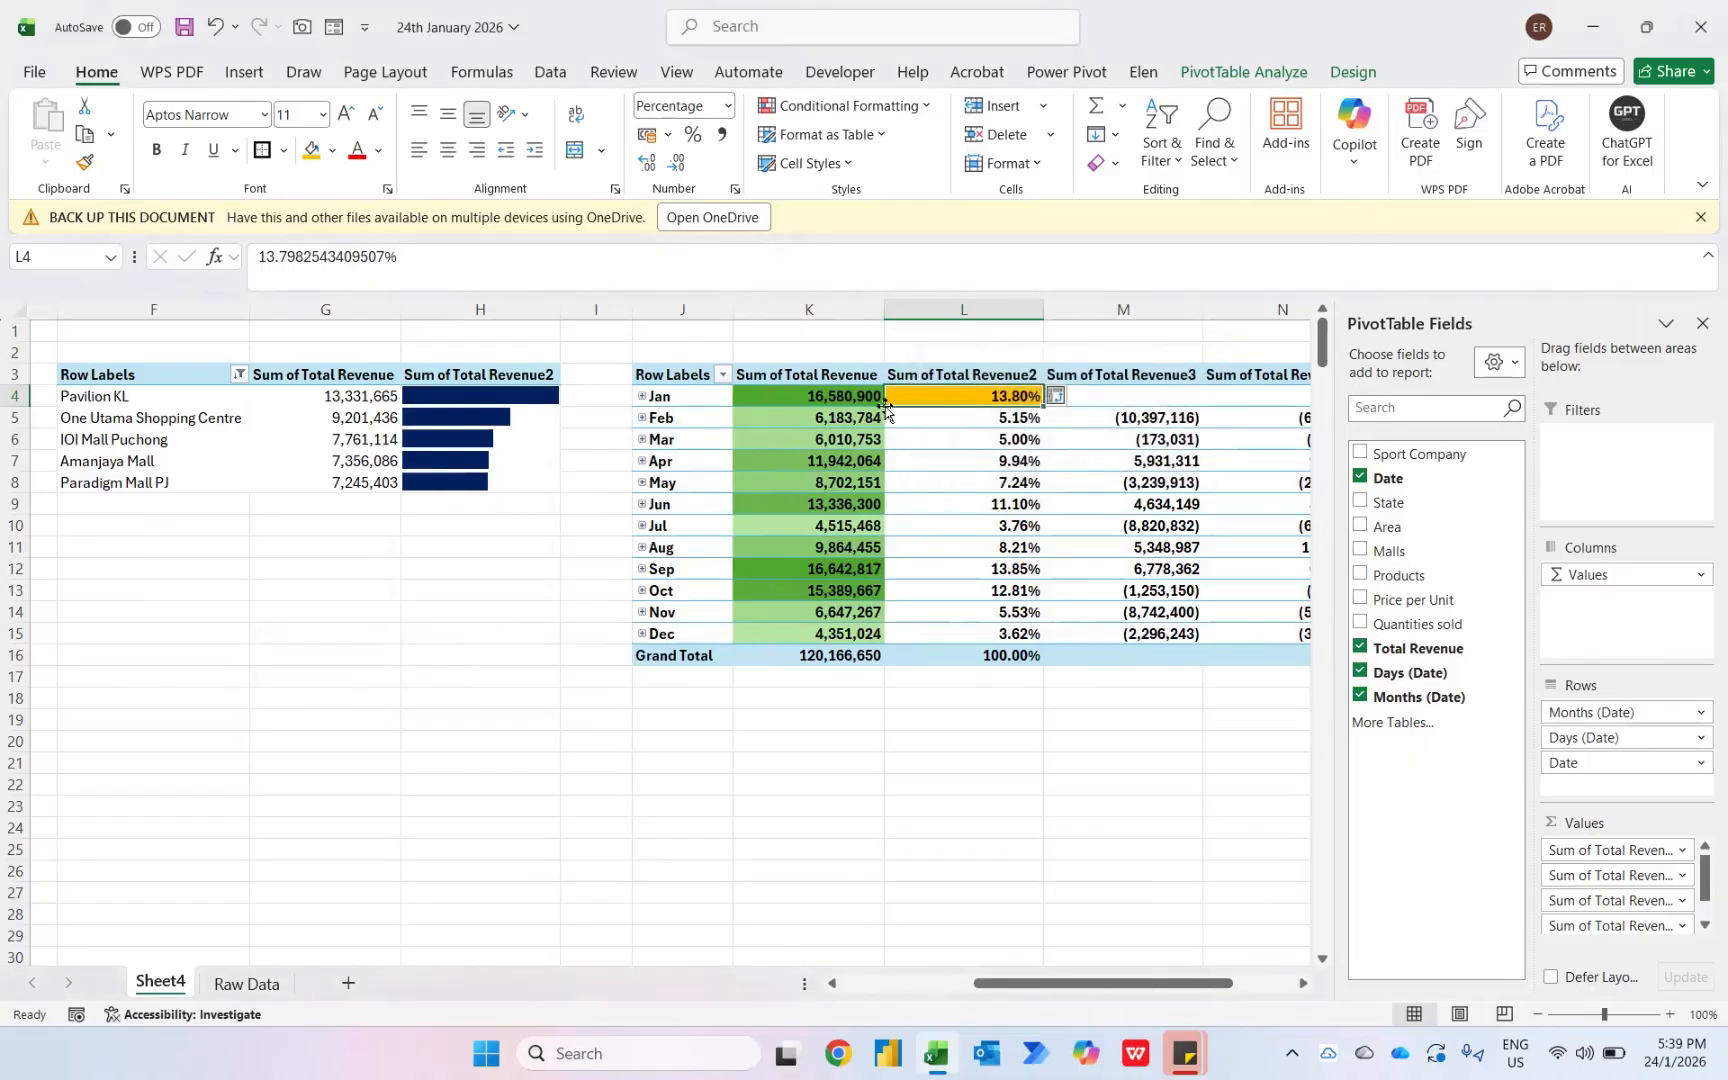
- Extend the top-item rule to all cells showing Sum of Total Revenue2 values for Months (Date)
left_click(1056, 397)
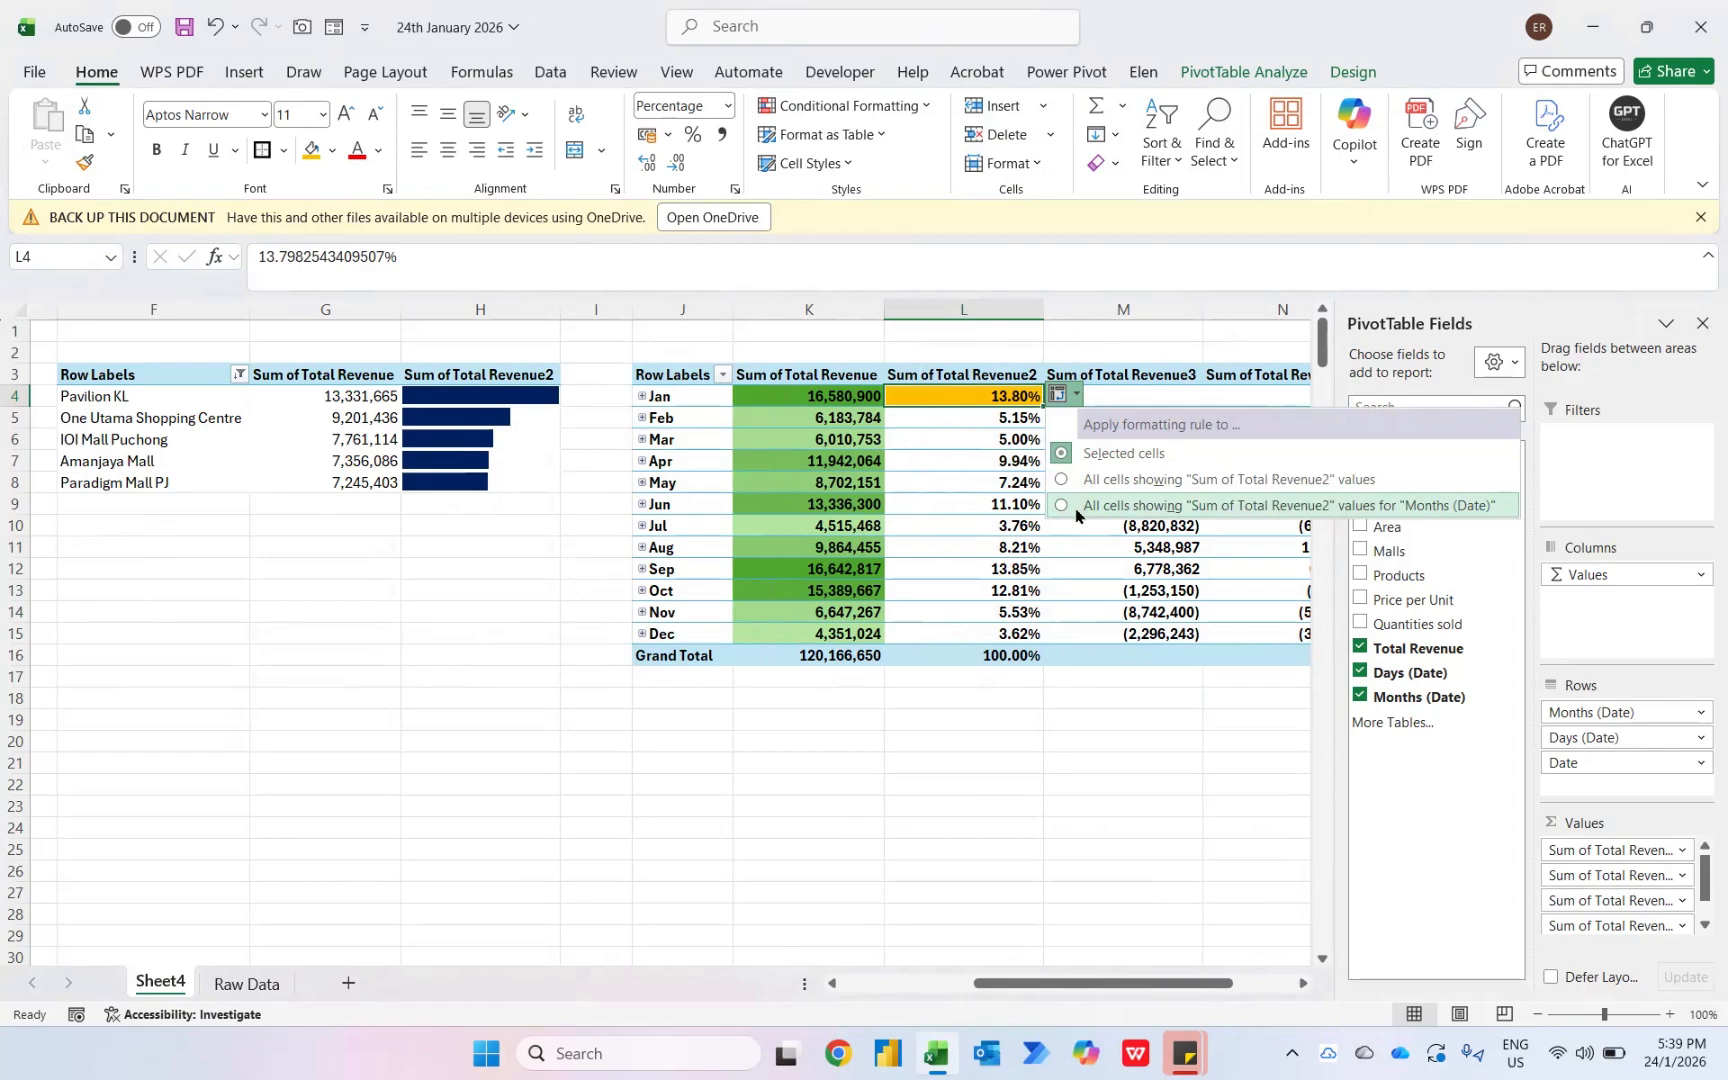
left_click(1076, 508)
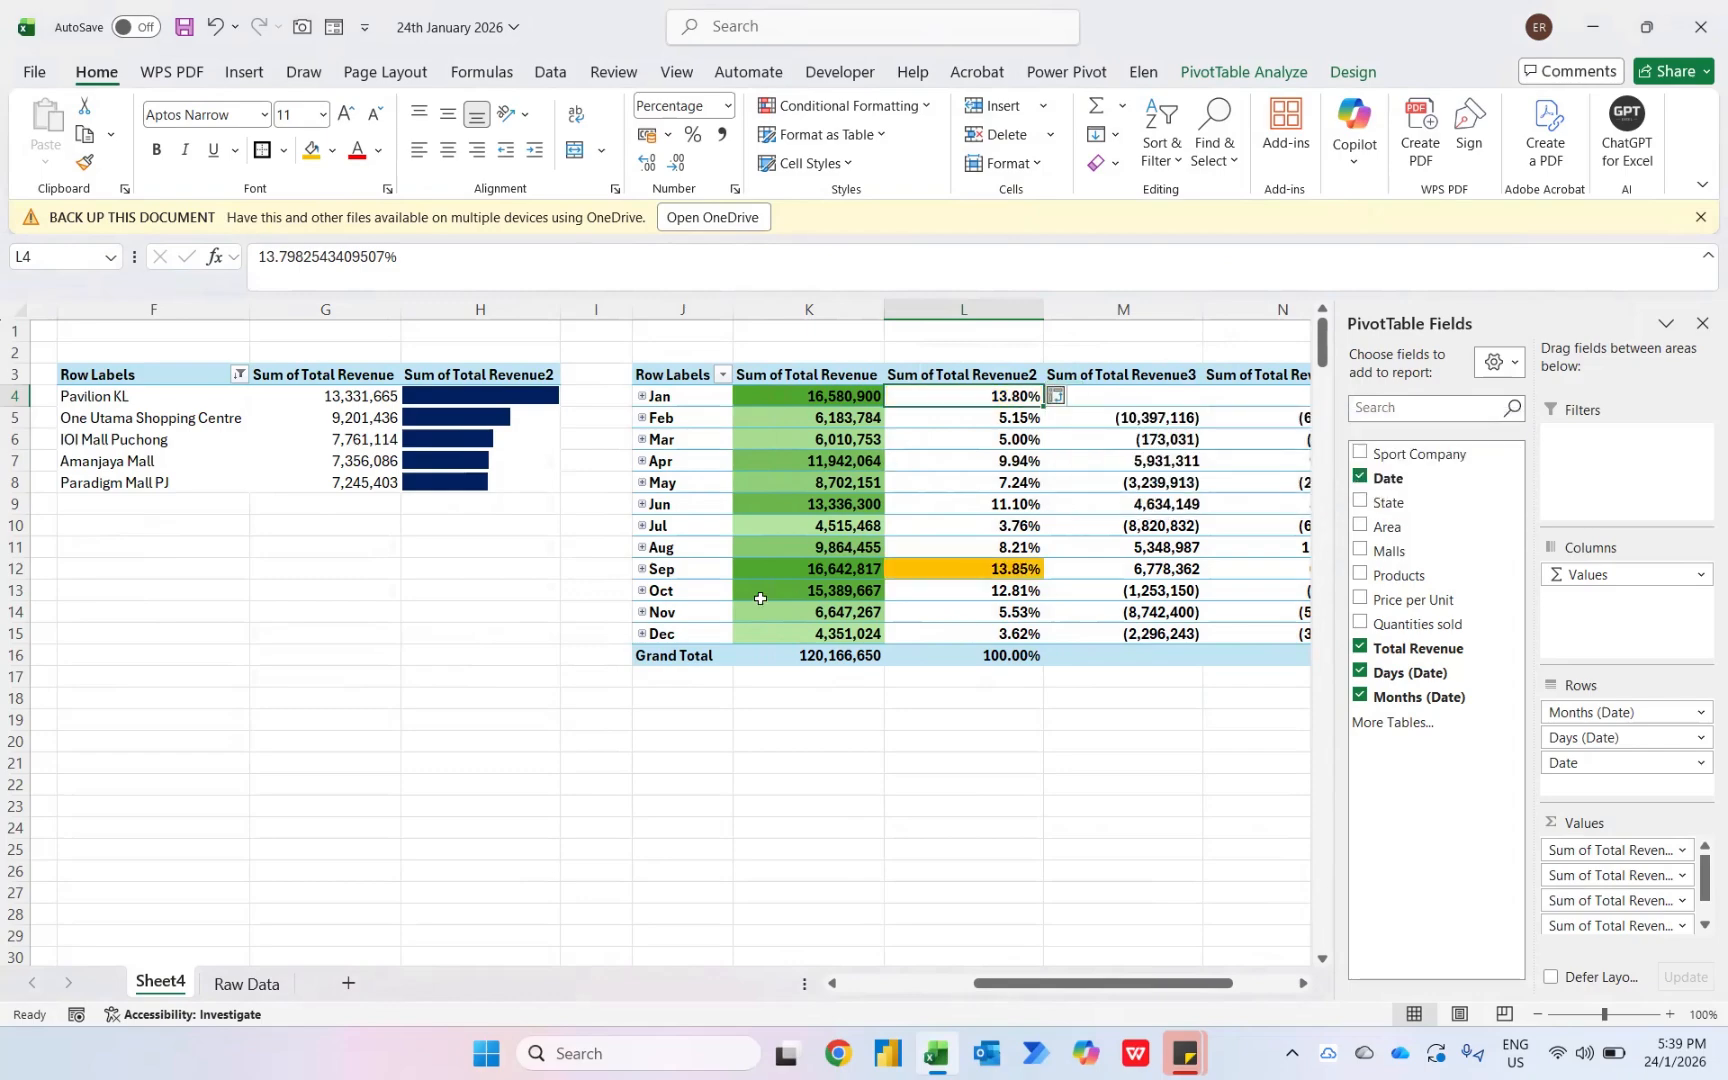
- Highlight the Feb cell of Sum of Total Revenue3 when greater than 0 with green fill and dark green text
left_click(1124, 426)
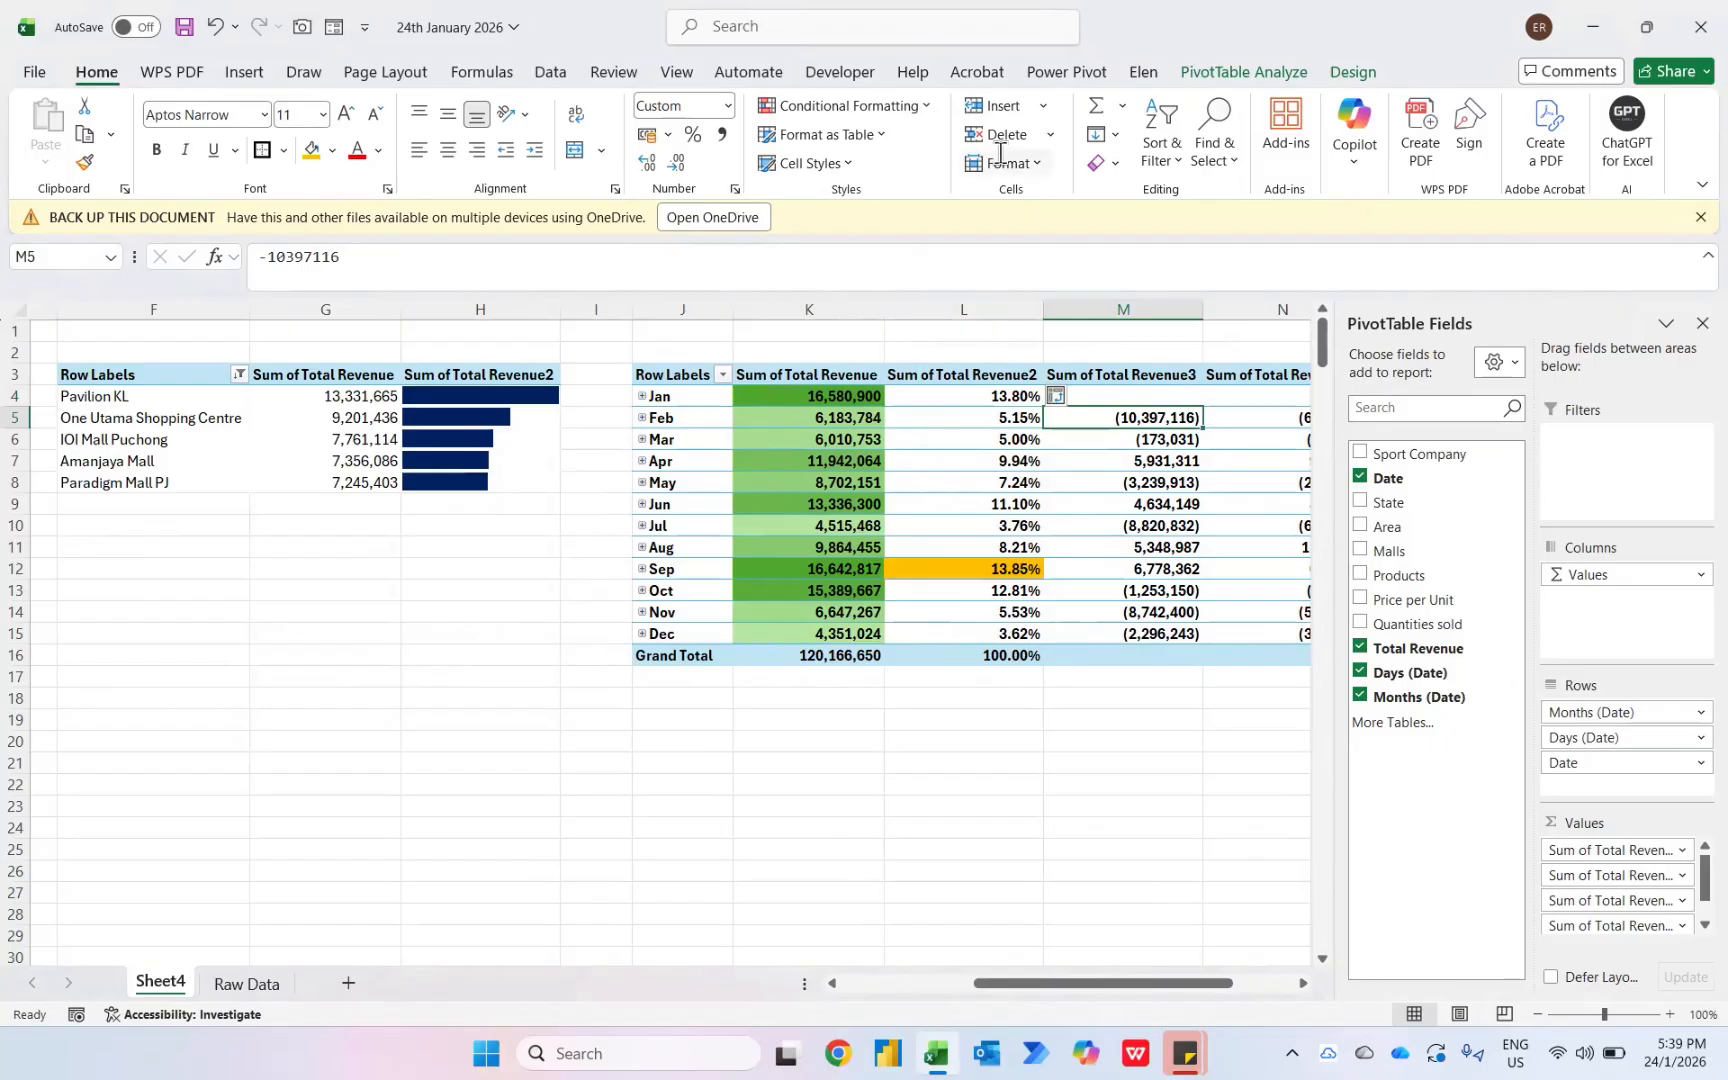
left_click(907, 108)
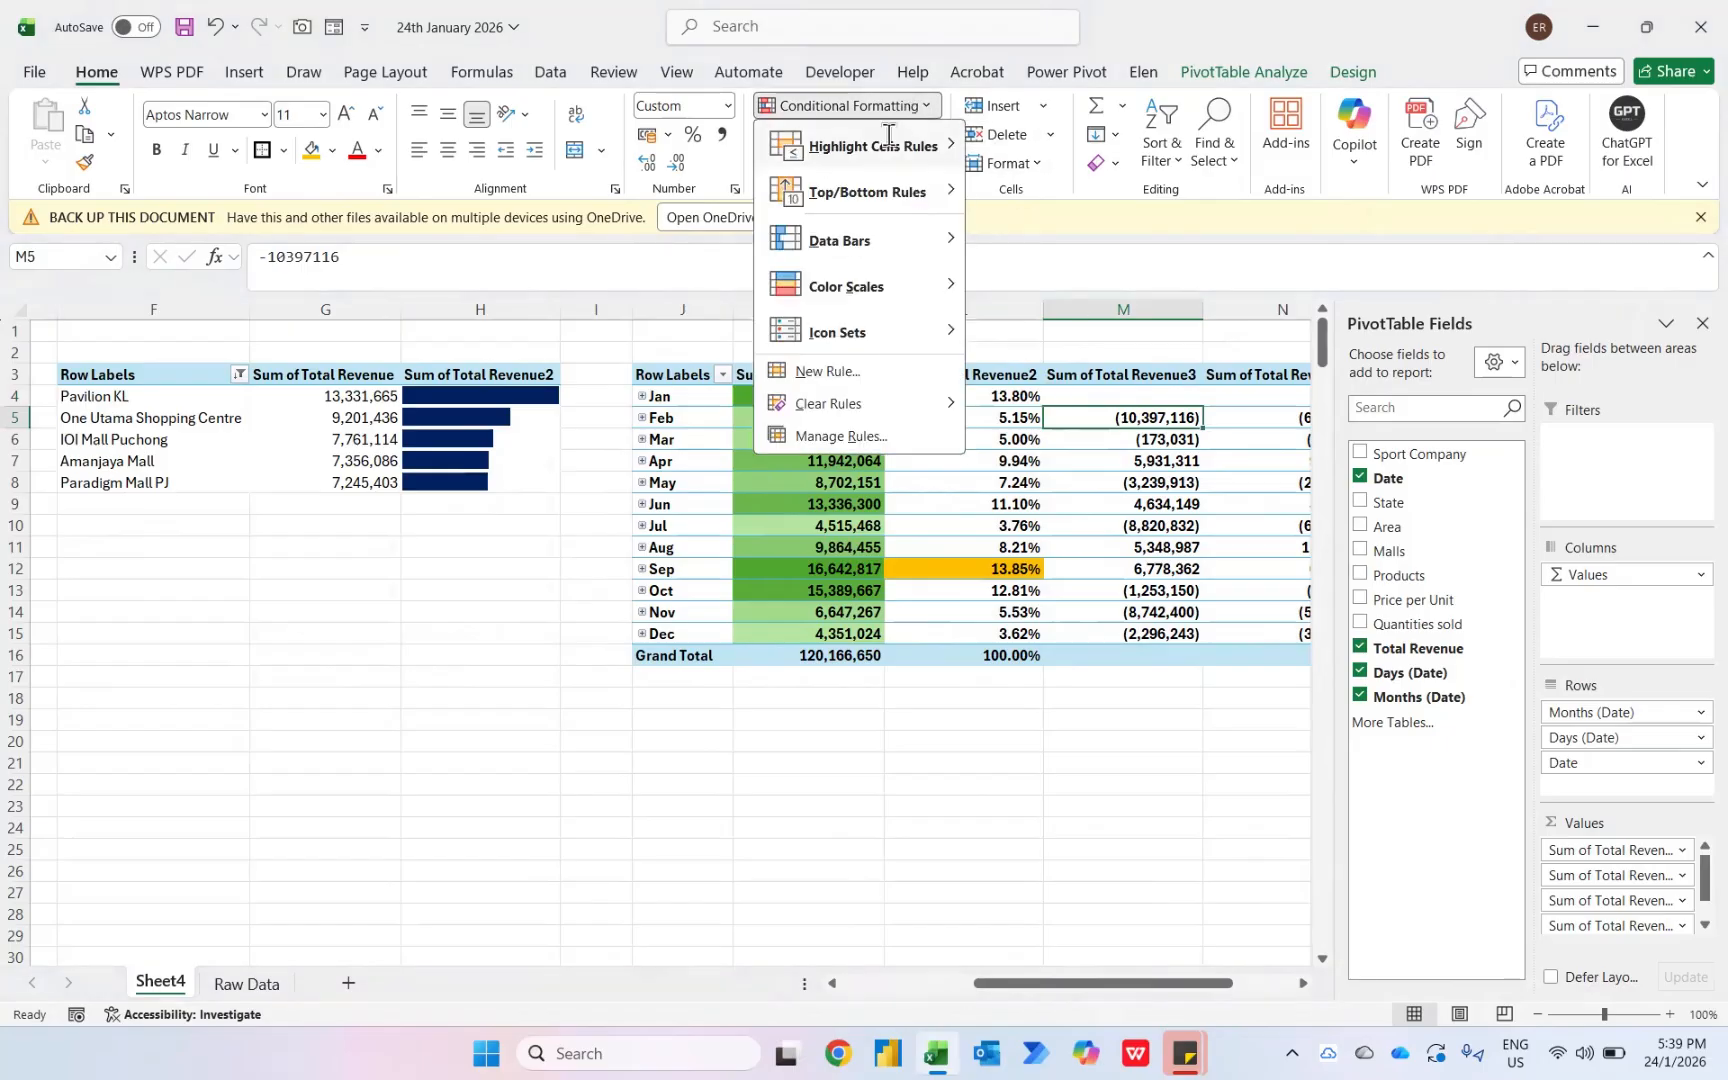
mouse_move(880, 148)
left_click(1050, 147)
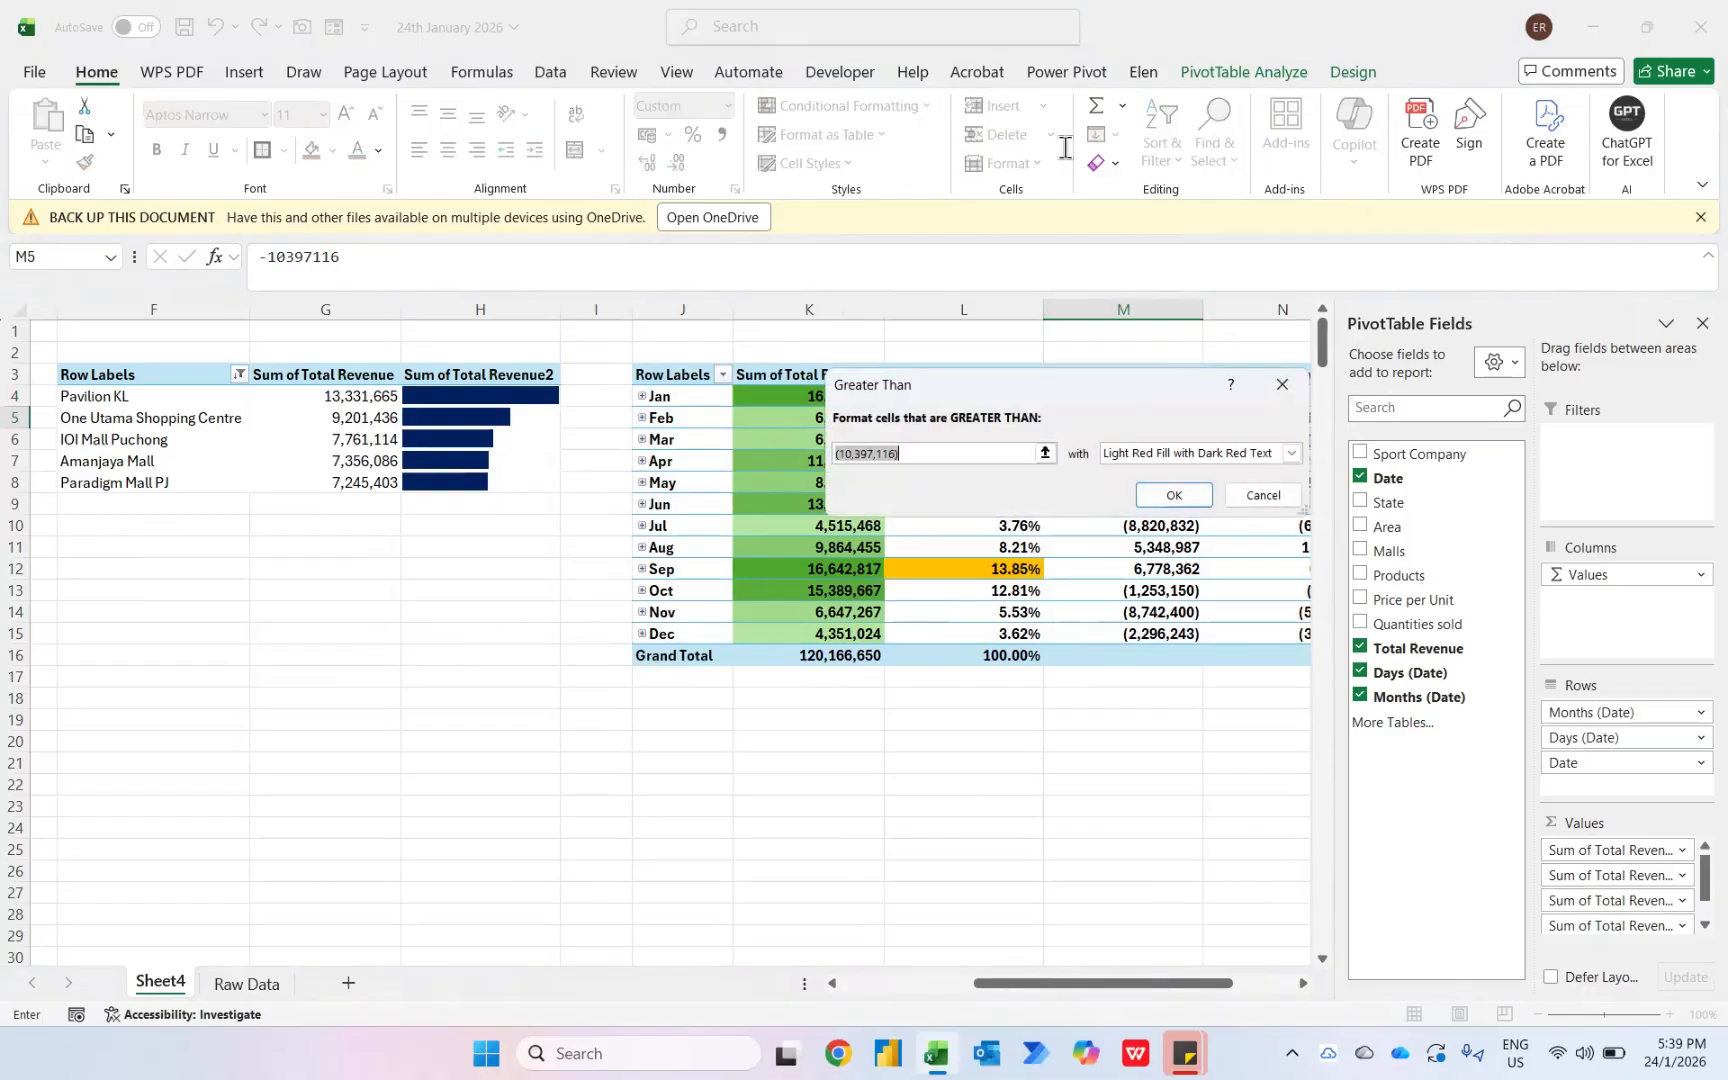
type("0")
key("Tab")
key("Down")
key("Down")
key("Tab")
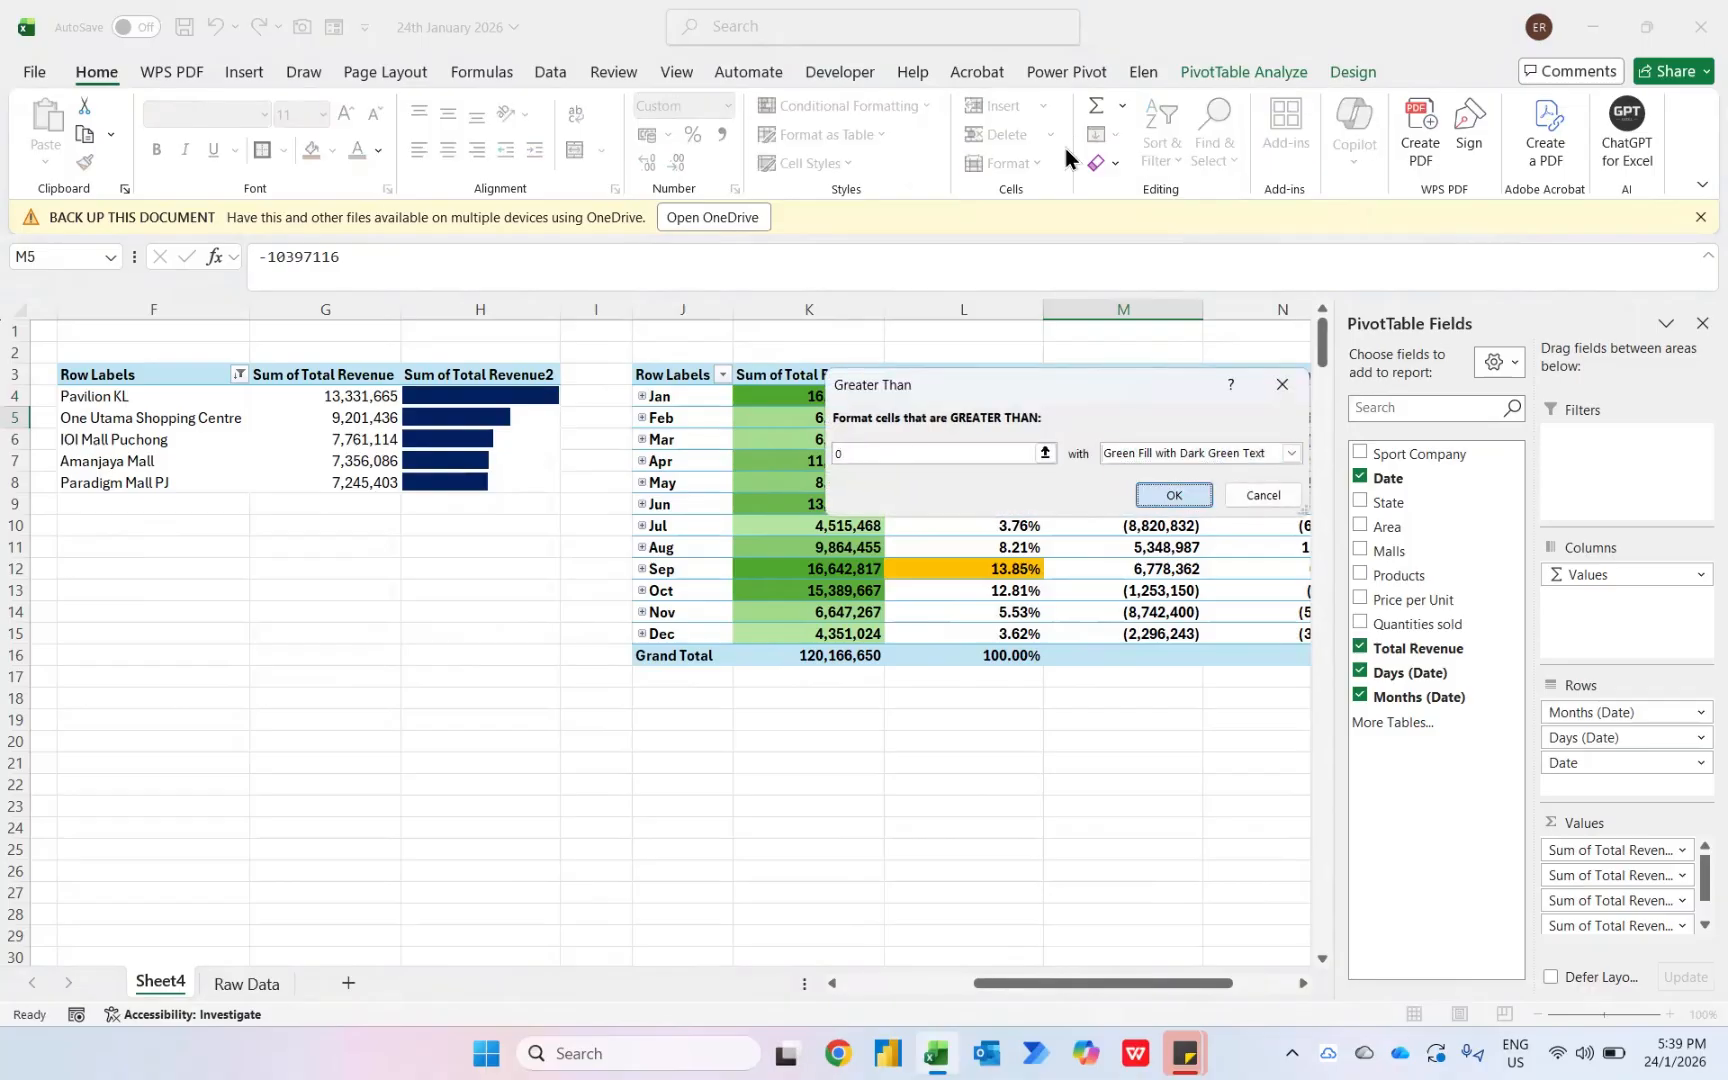
key("Return")
- Add a Less Than 0 rule to the same cell with light red fill and dark red text
left_click(903, 104)
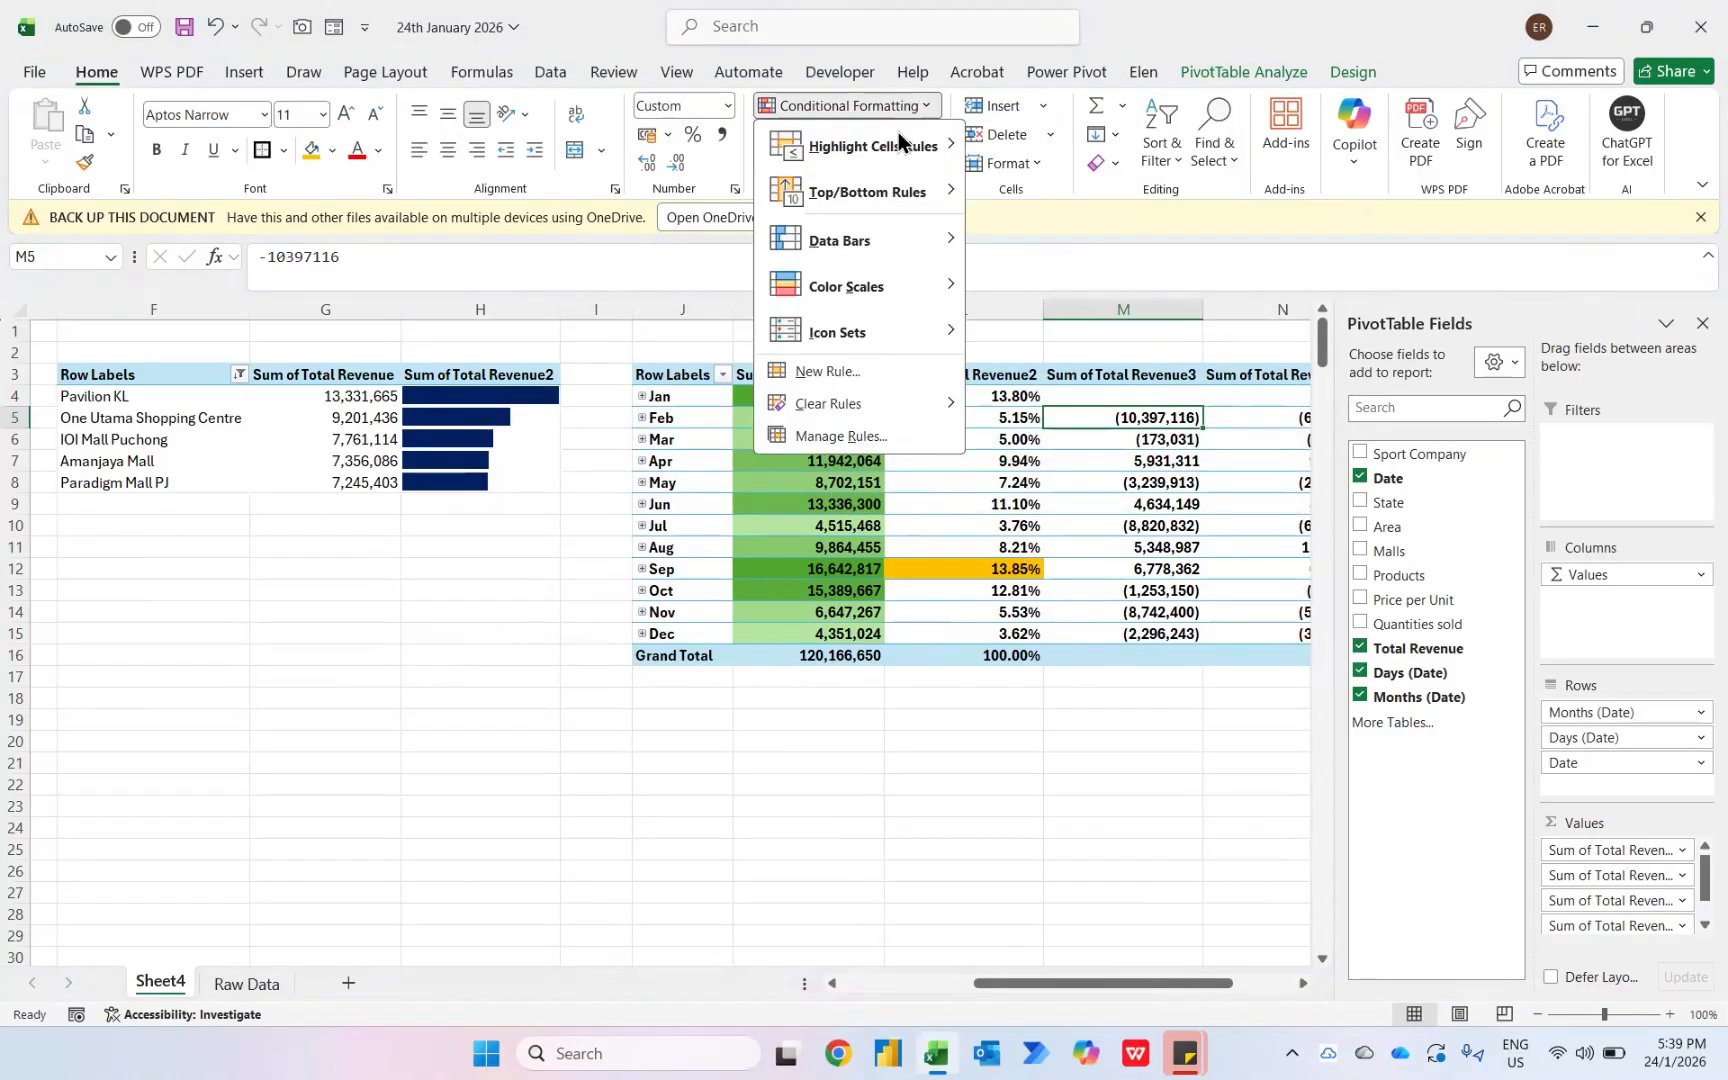
mouse_move(906, 143)
left_click(1012, 193)
type("0")
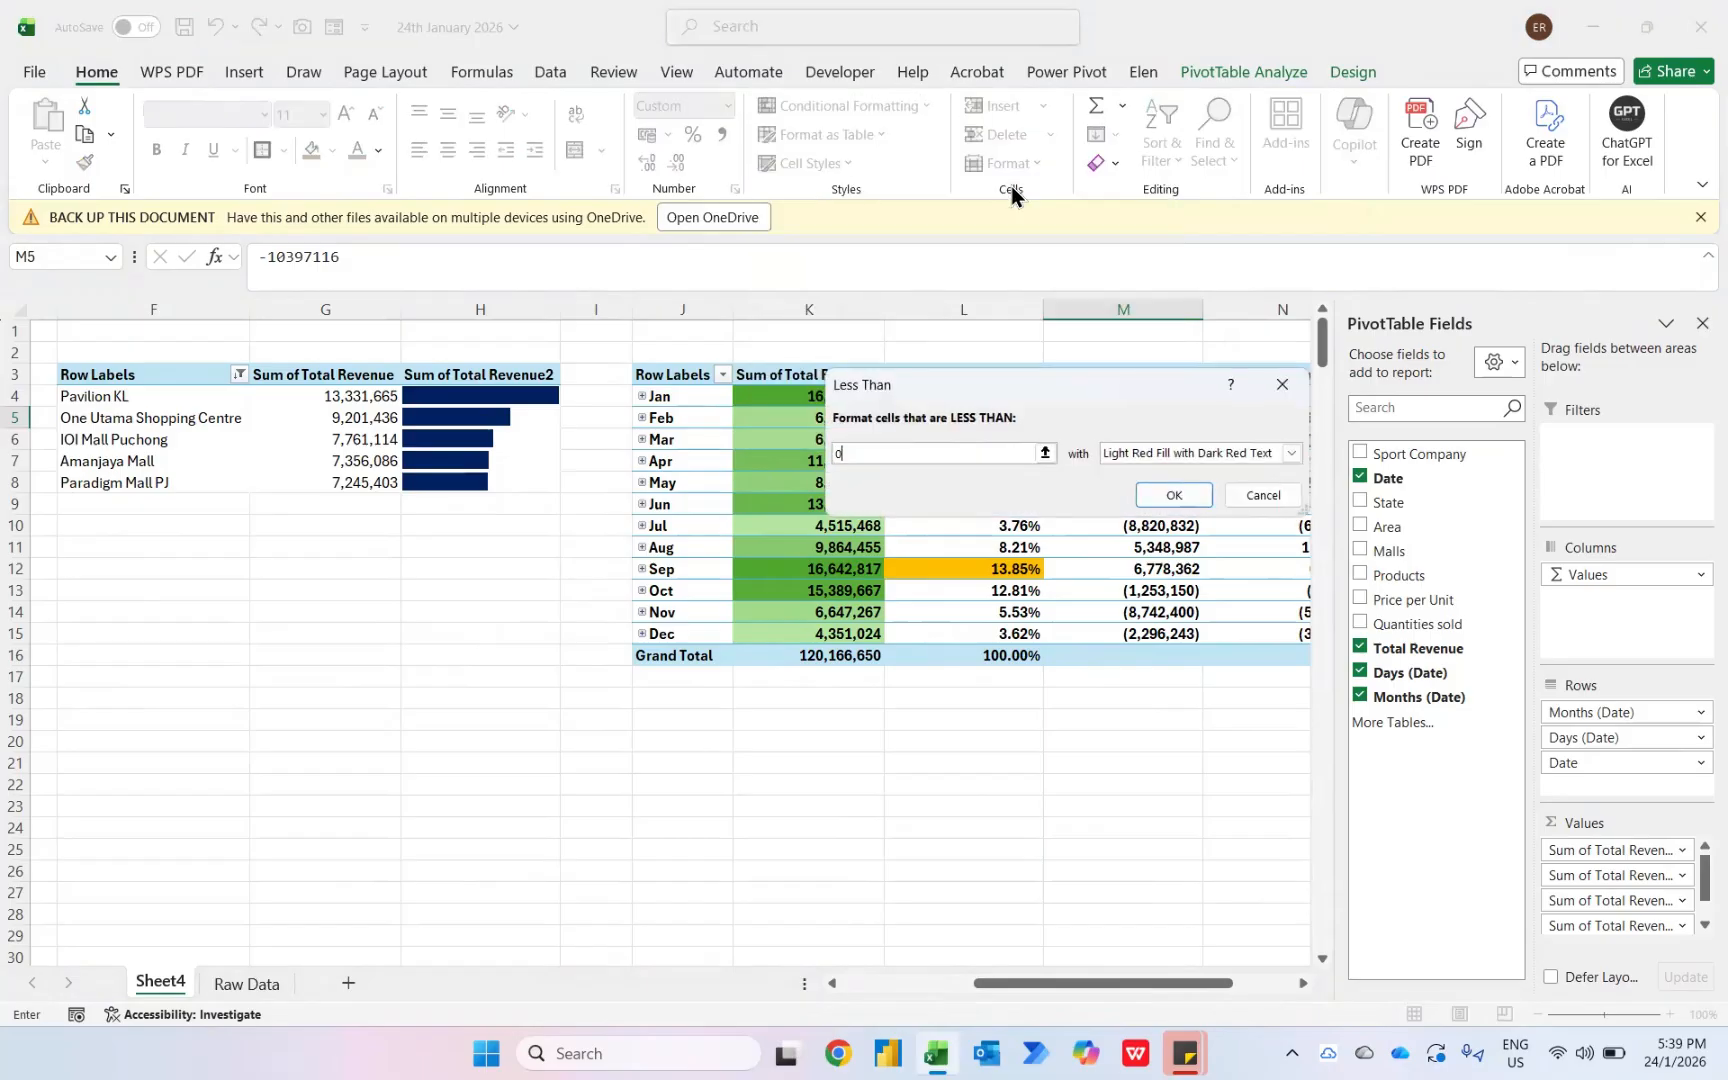
key("Return")
- Apply the three colored arrows icon set to the same Sum of Total Revenue3 cell
left_click(891, 106)
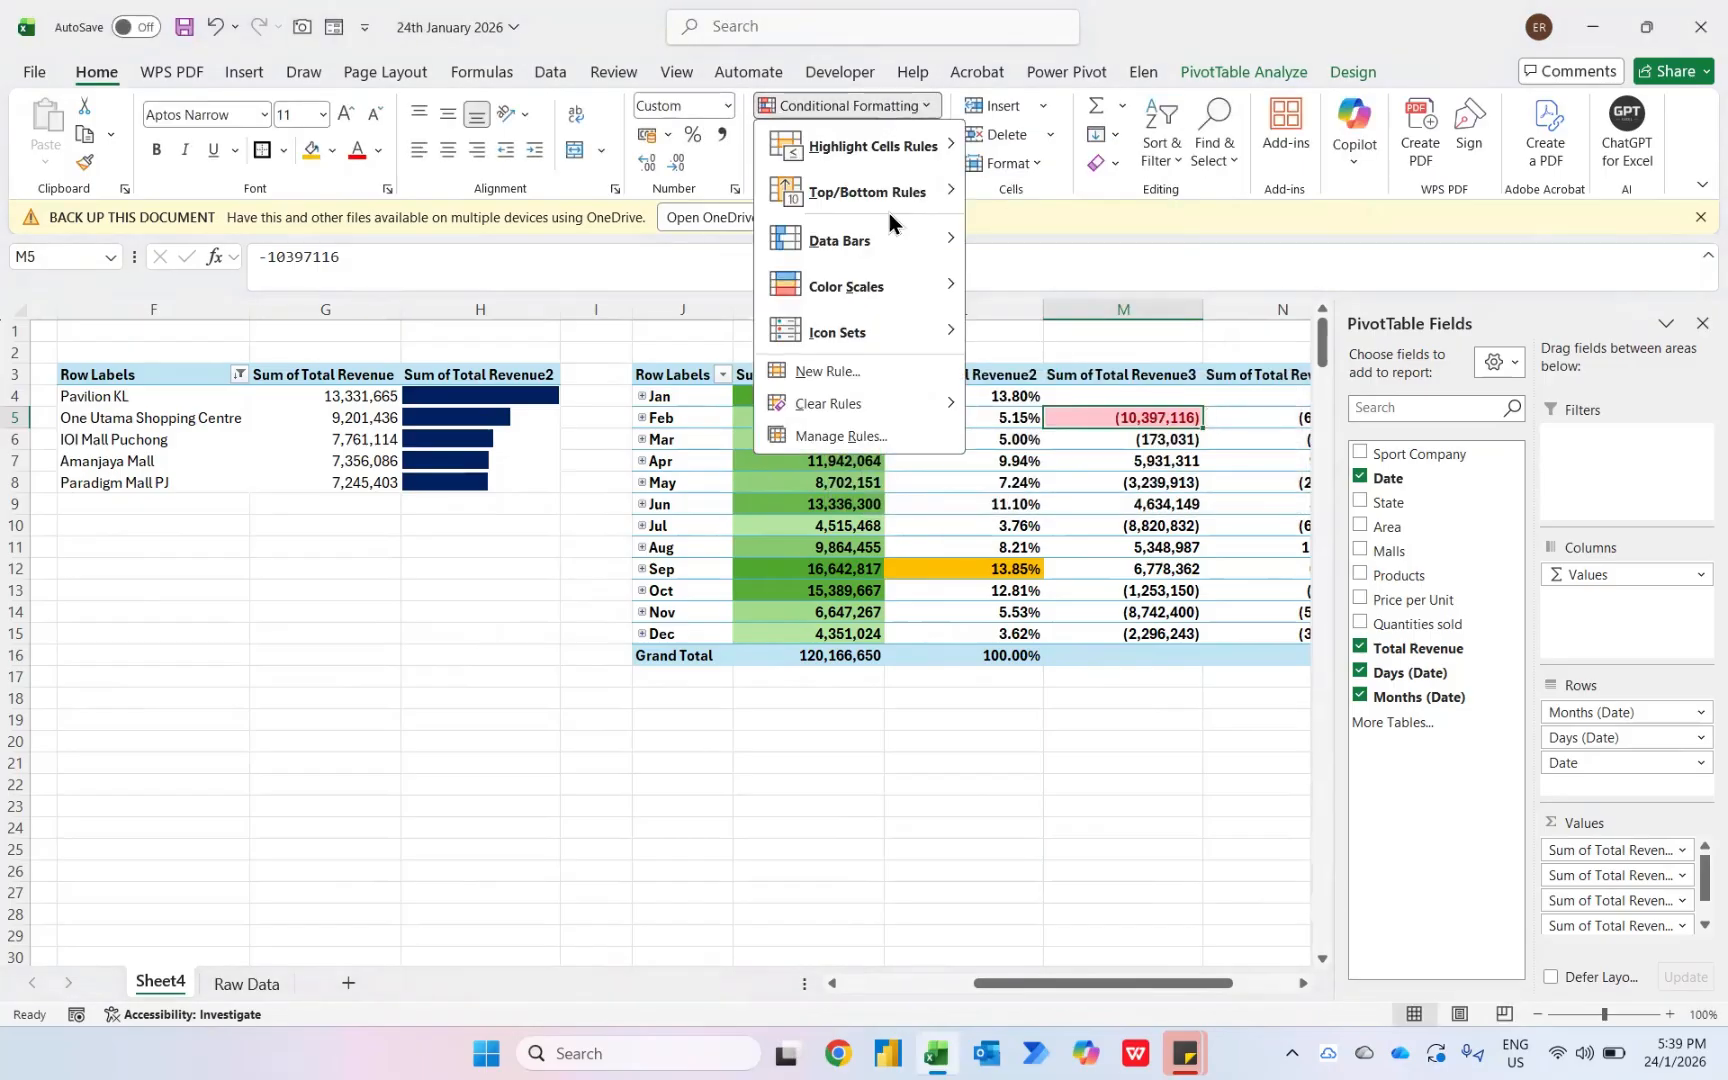
mouse_move(832, 333)
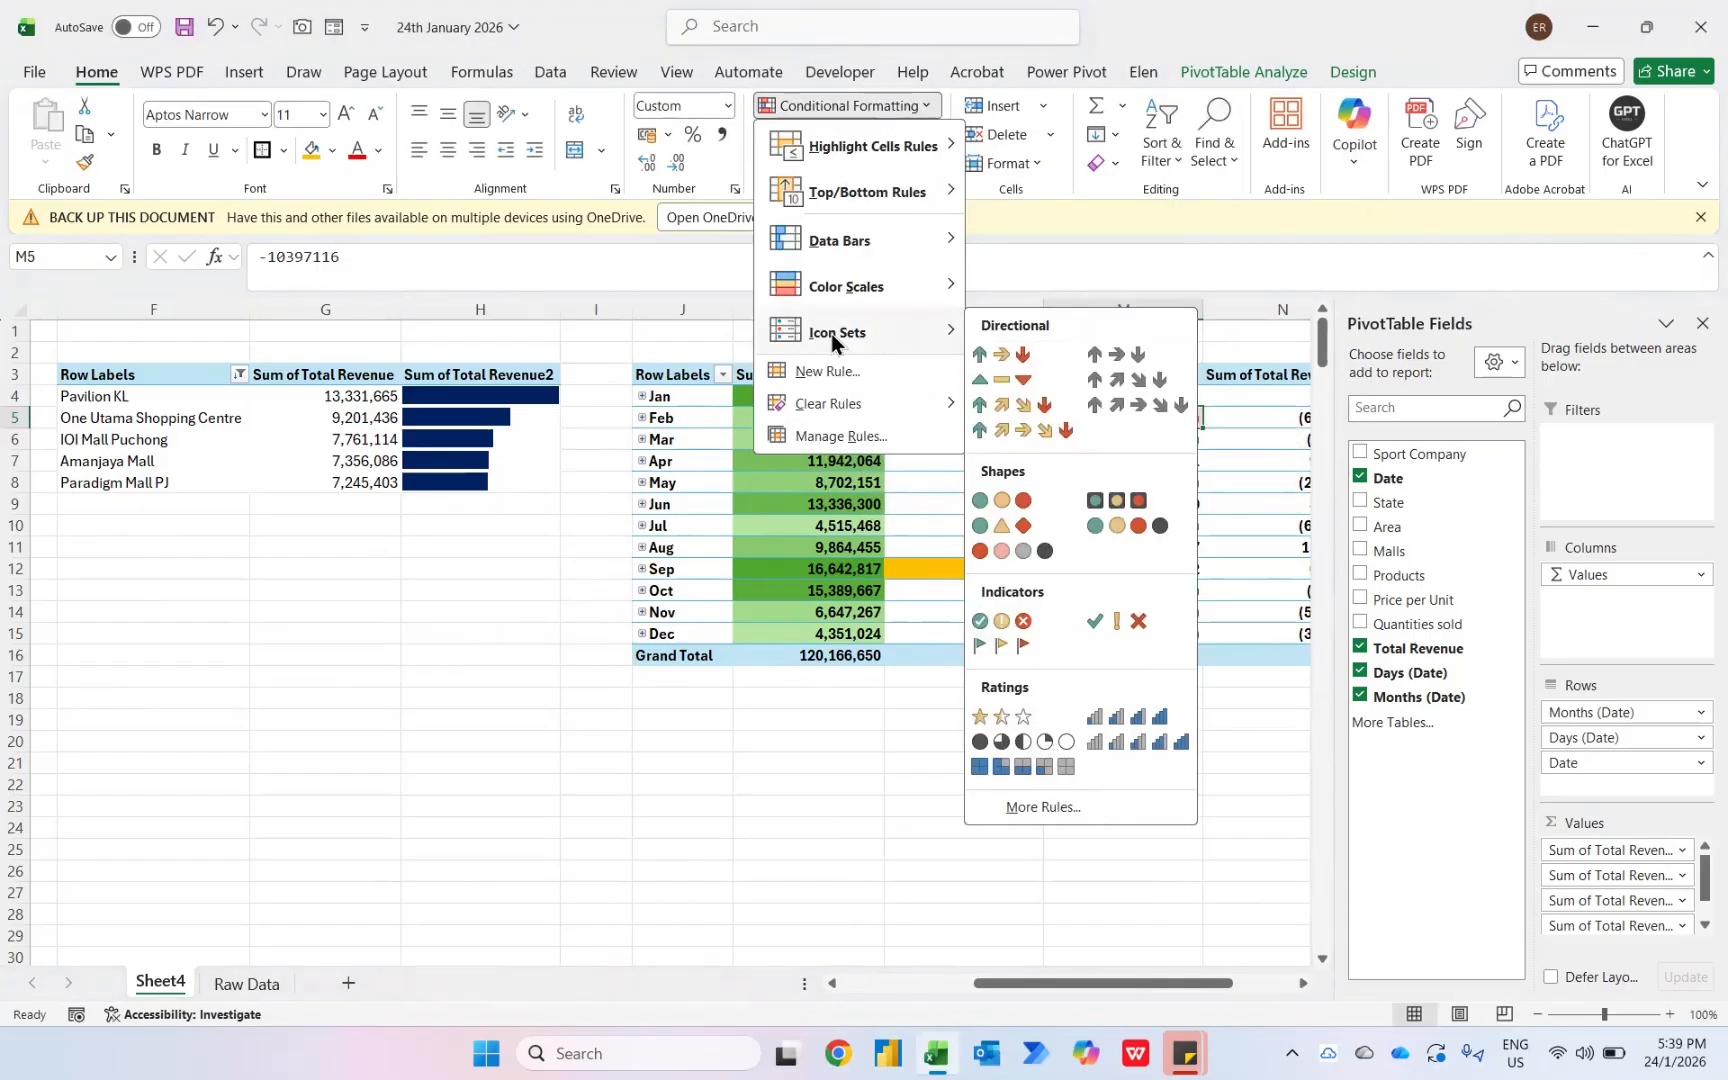
left_click(1015, 362)
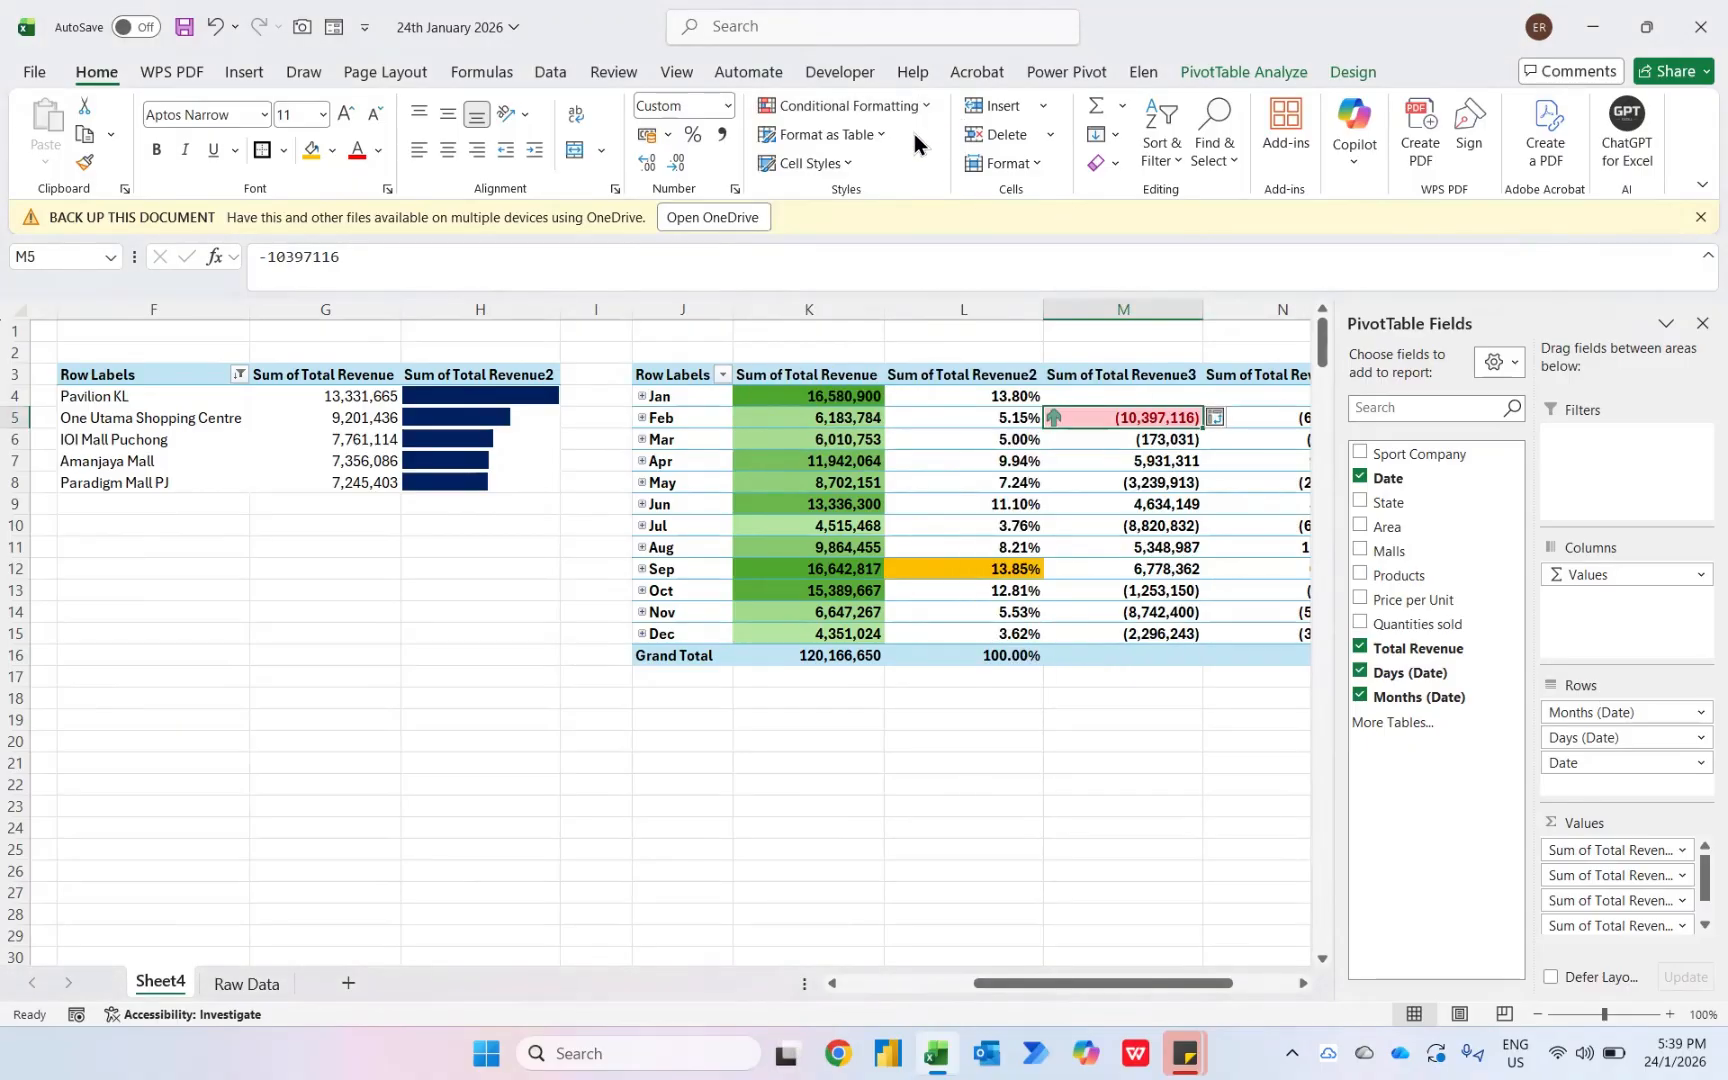
- Edit the icon set rule to cover all Sum of Total Revenue3 values for Months (Date), with Number thresholds: up arrow above 0, down arrow below 0
left_click(884, 106)
left_click(859, 441)
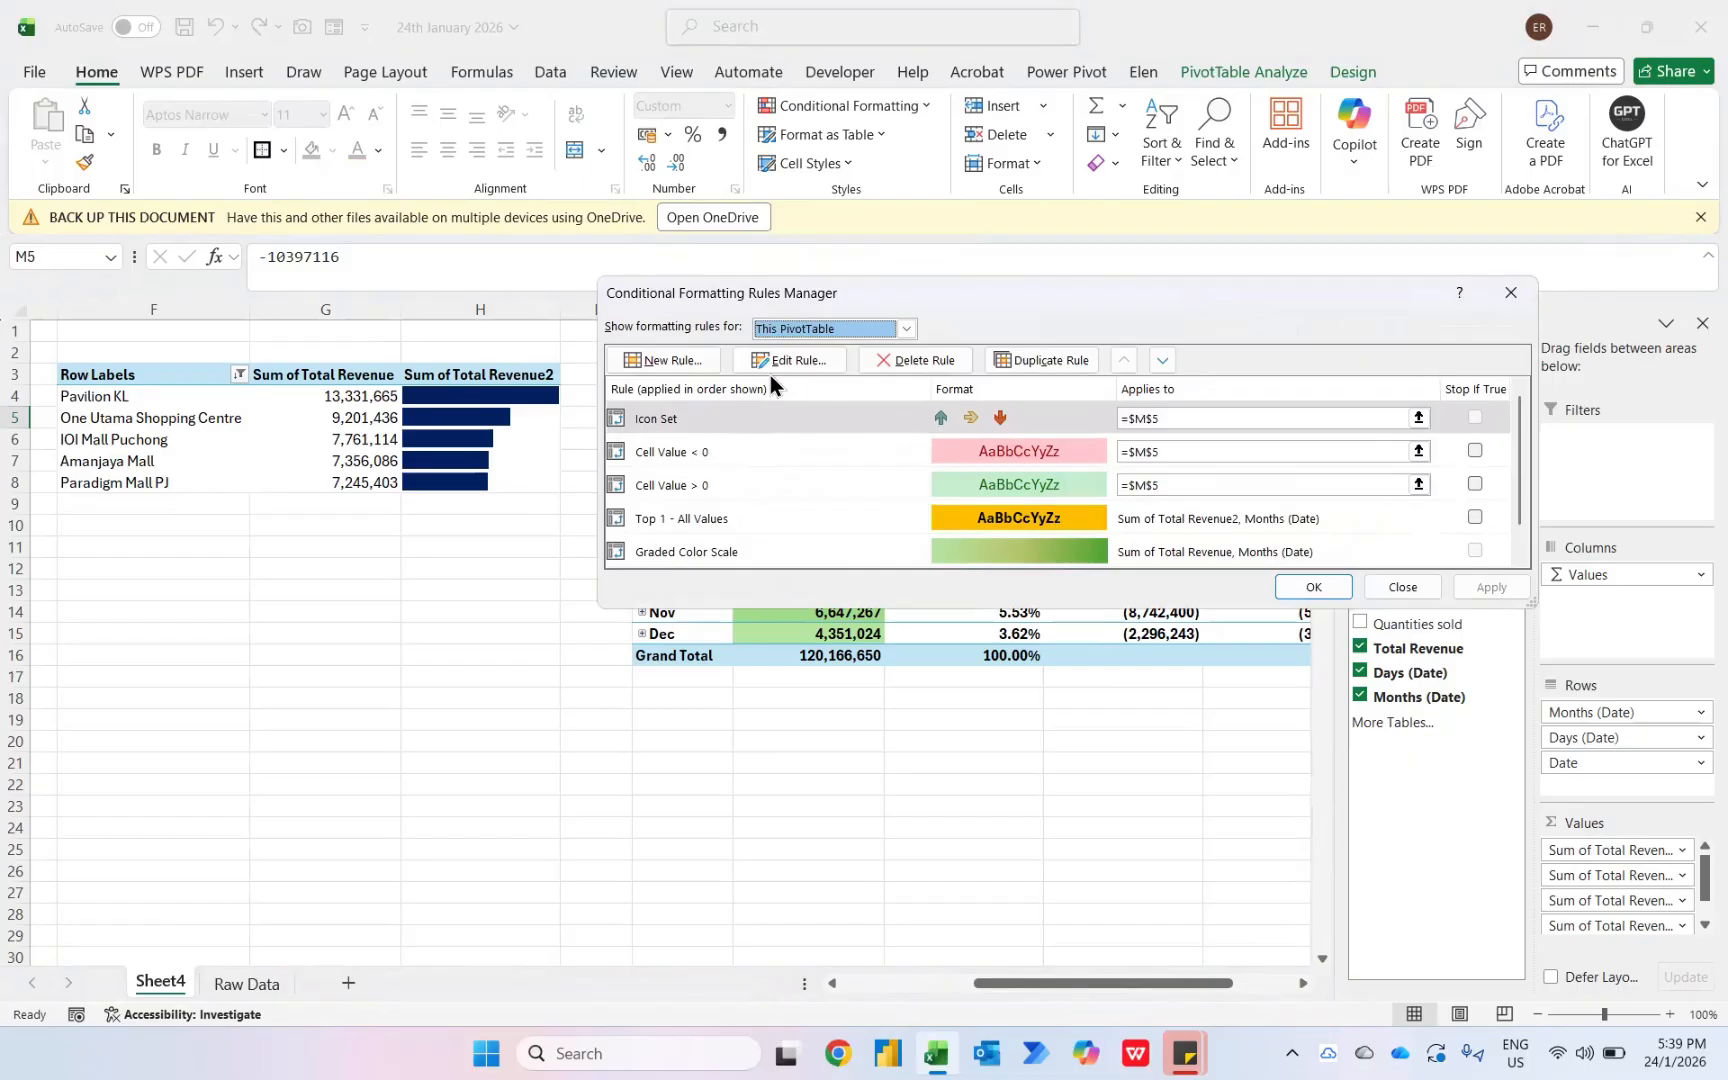
left_click(790, 366)
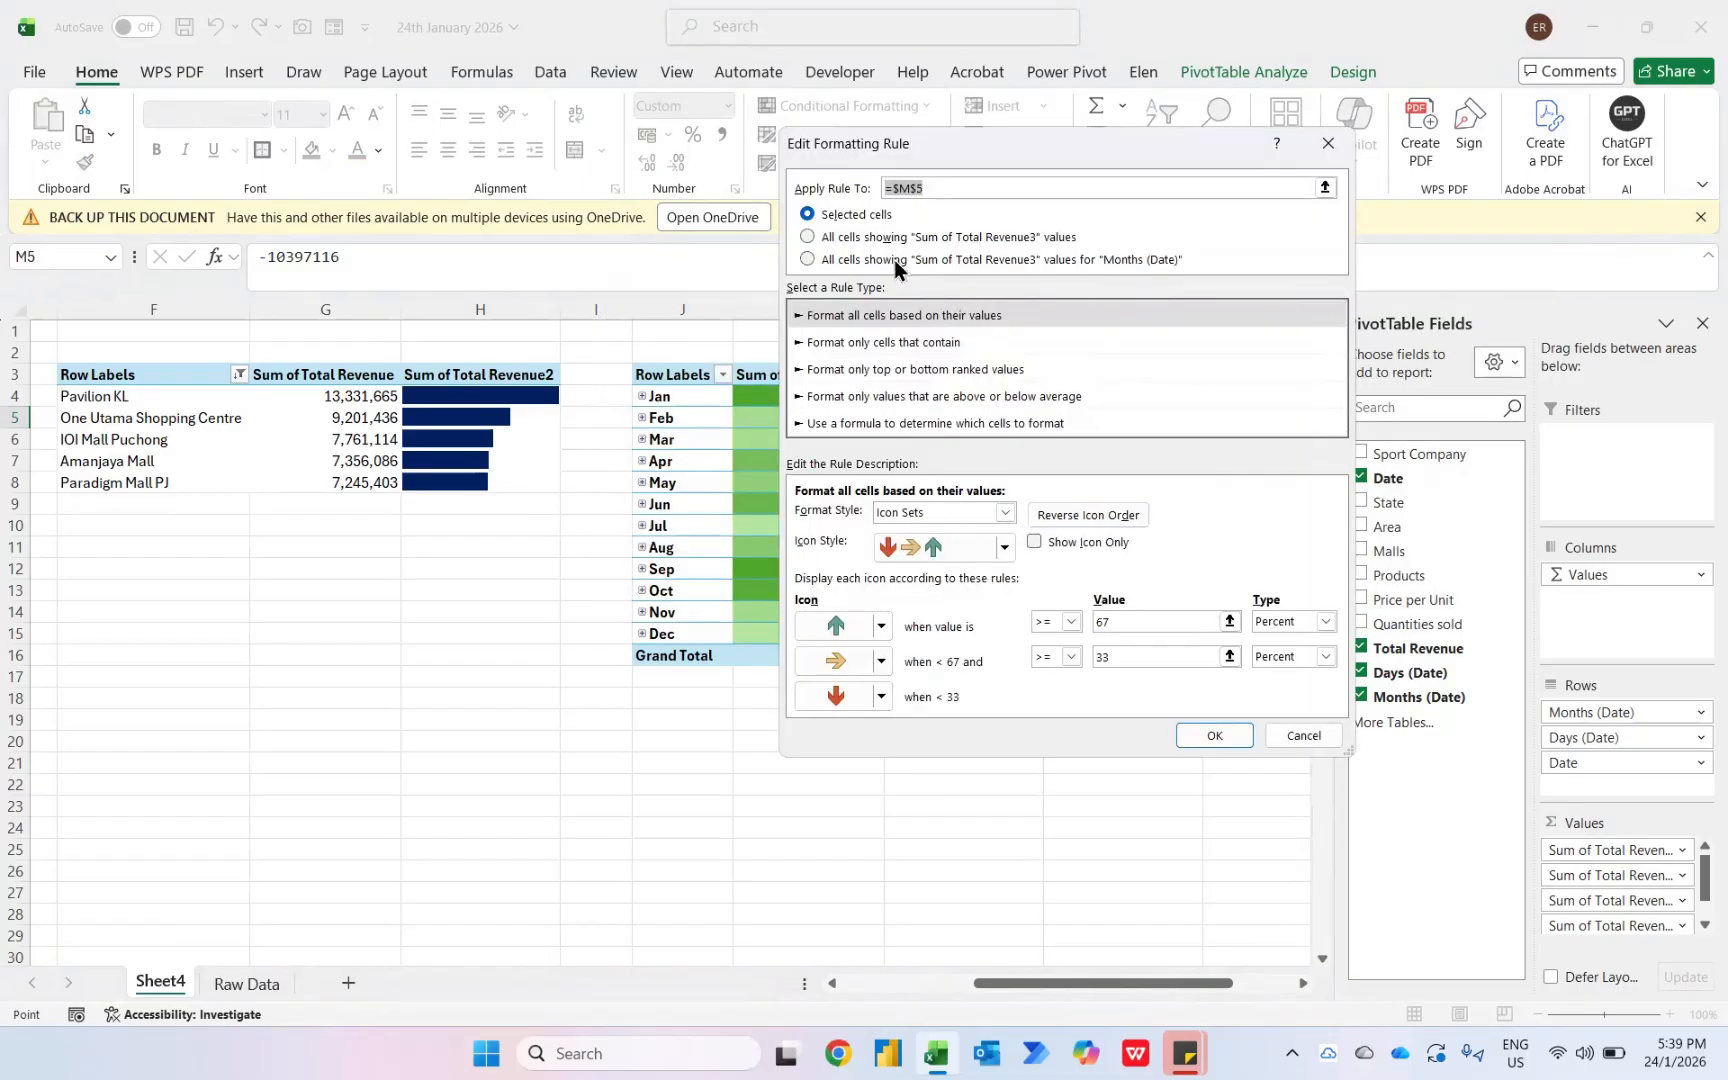
left_click(822, 260)
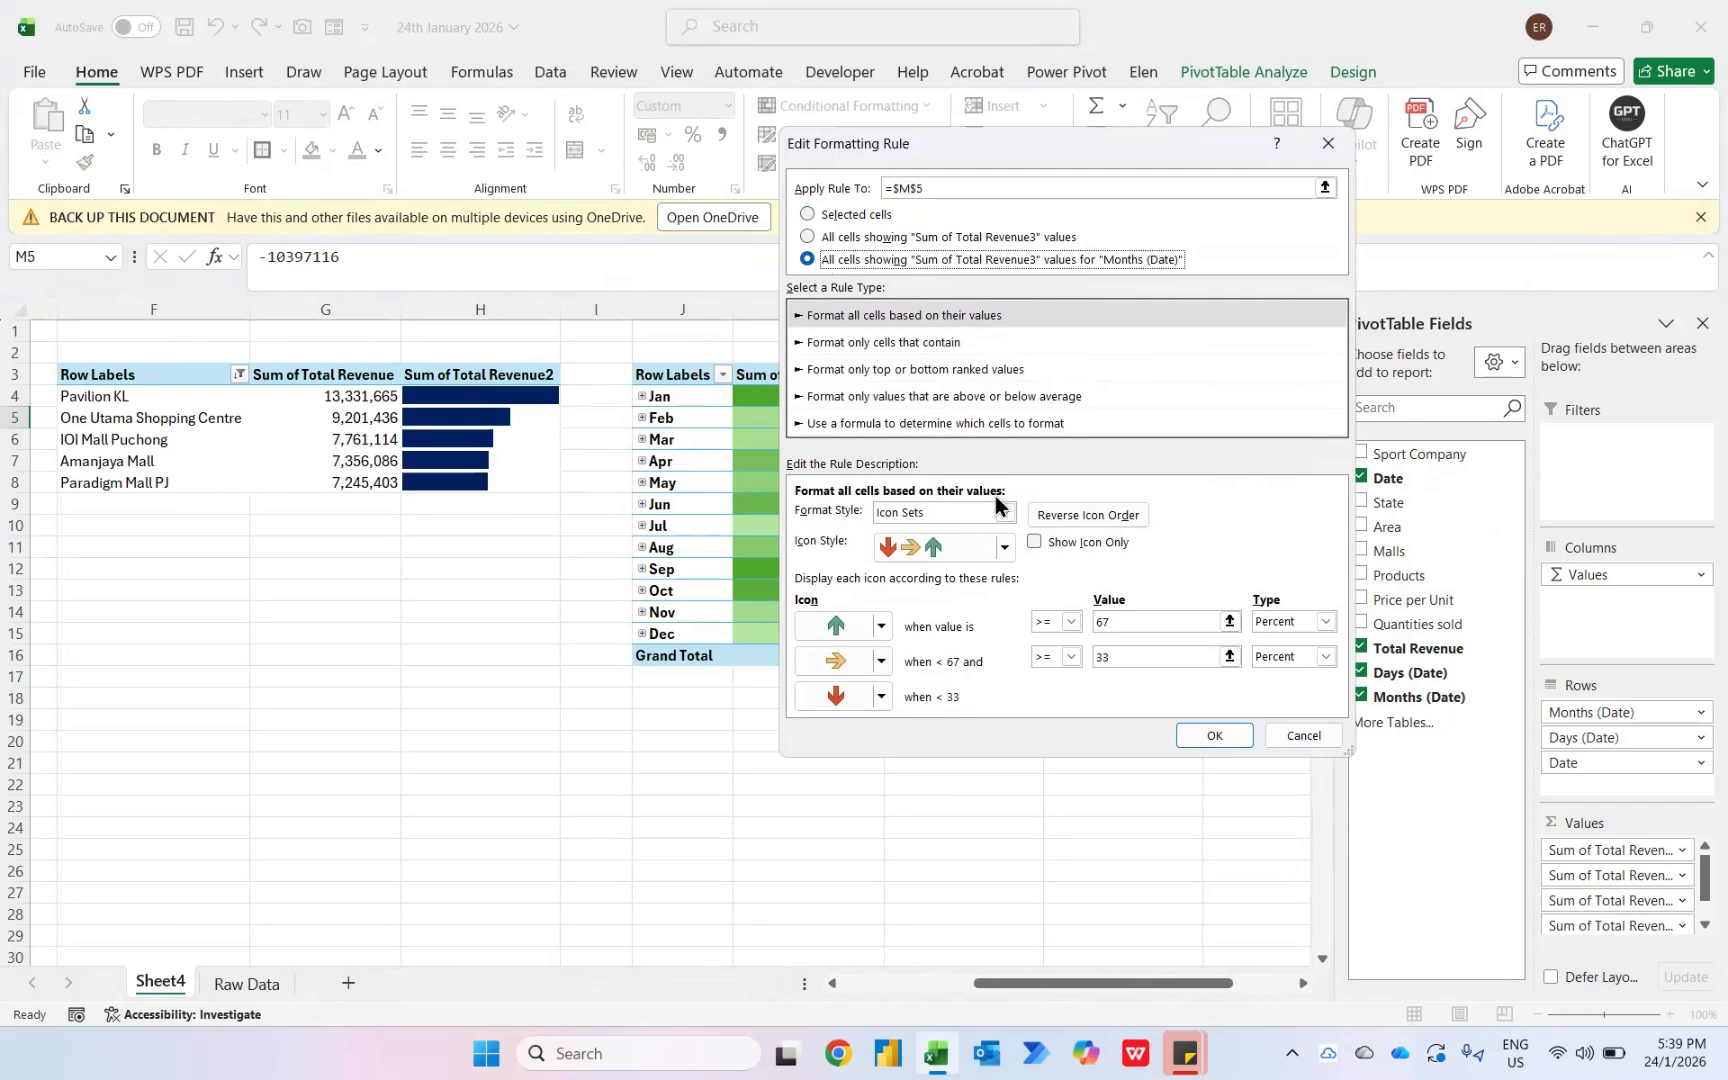
left_click(1325, 621)
left_click(1300, 643)
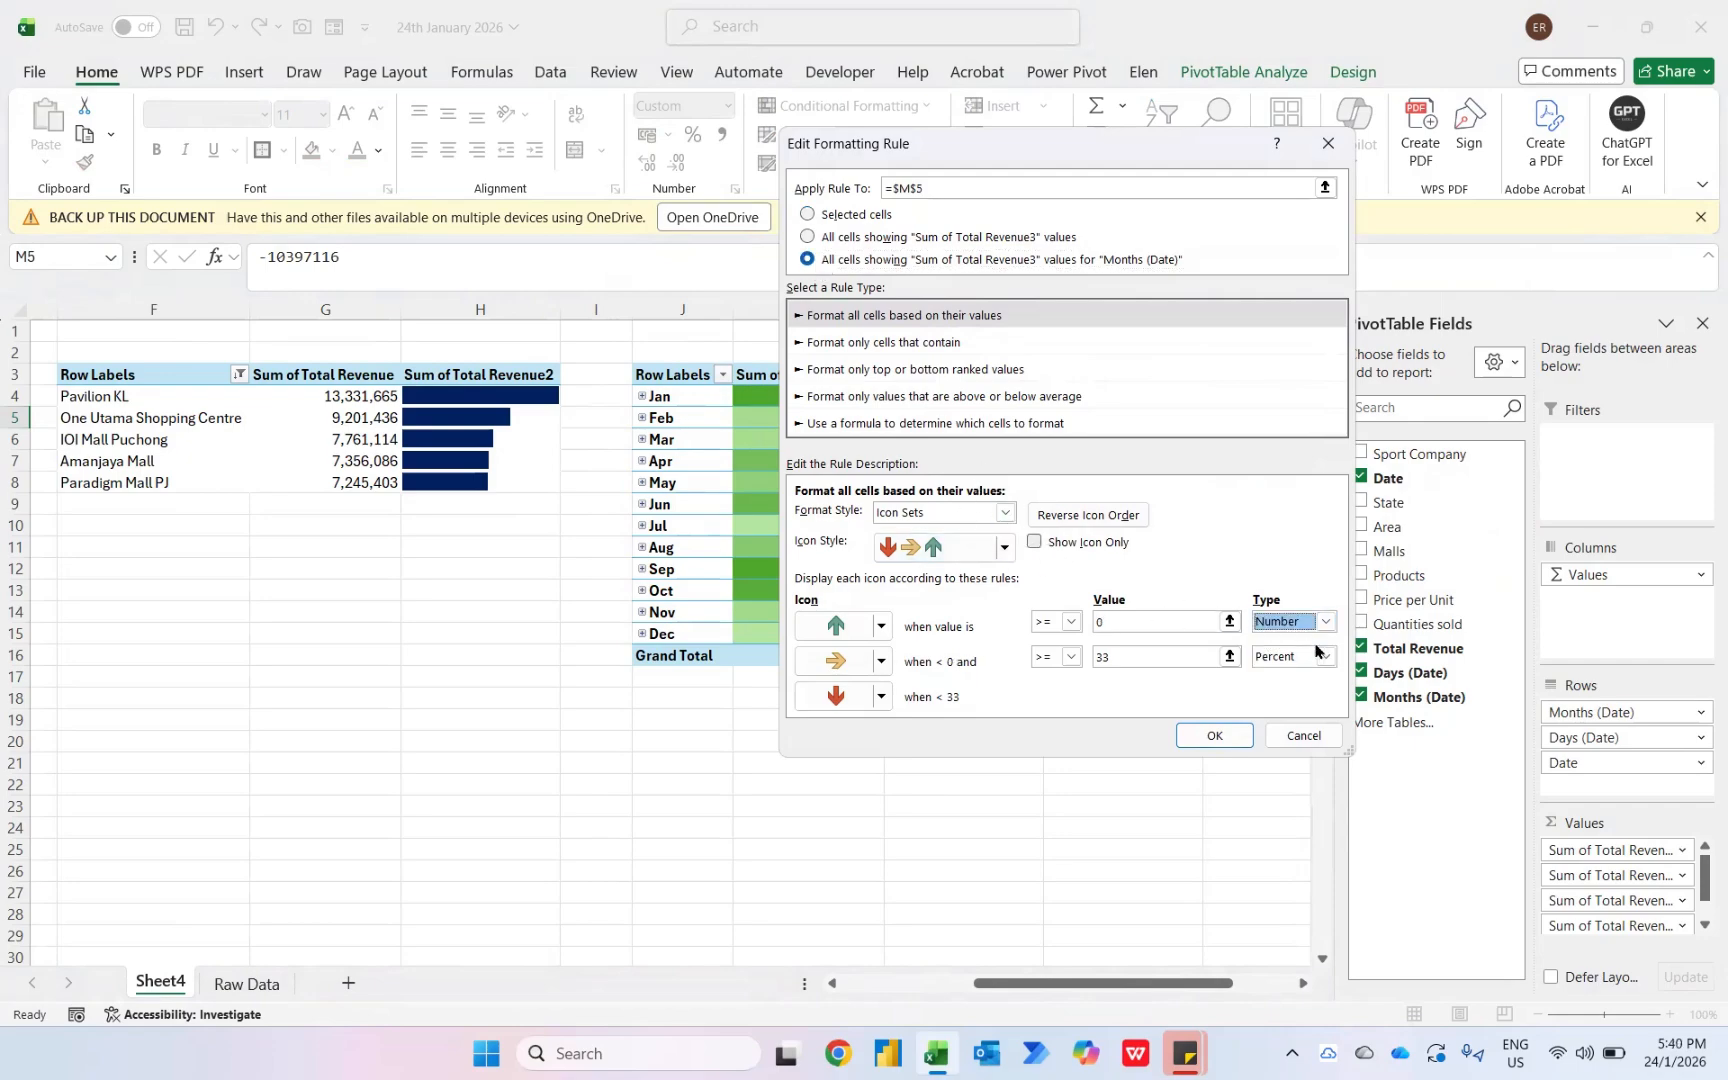
left_click(1325, 656)
left_click(1294, 678)
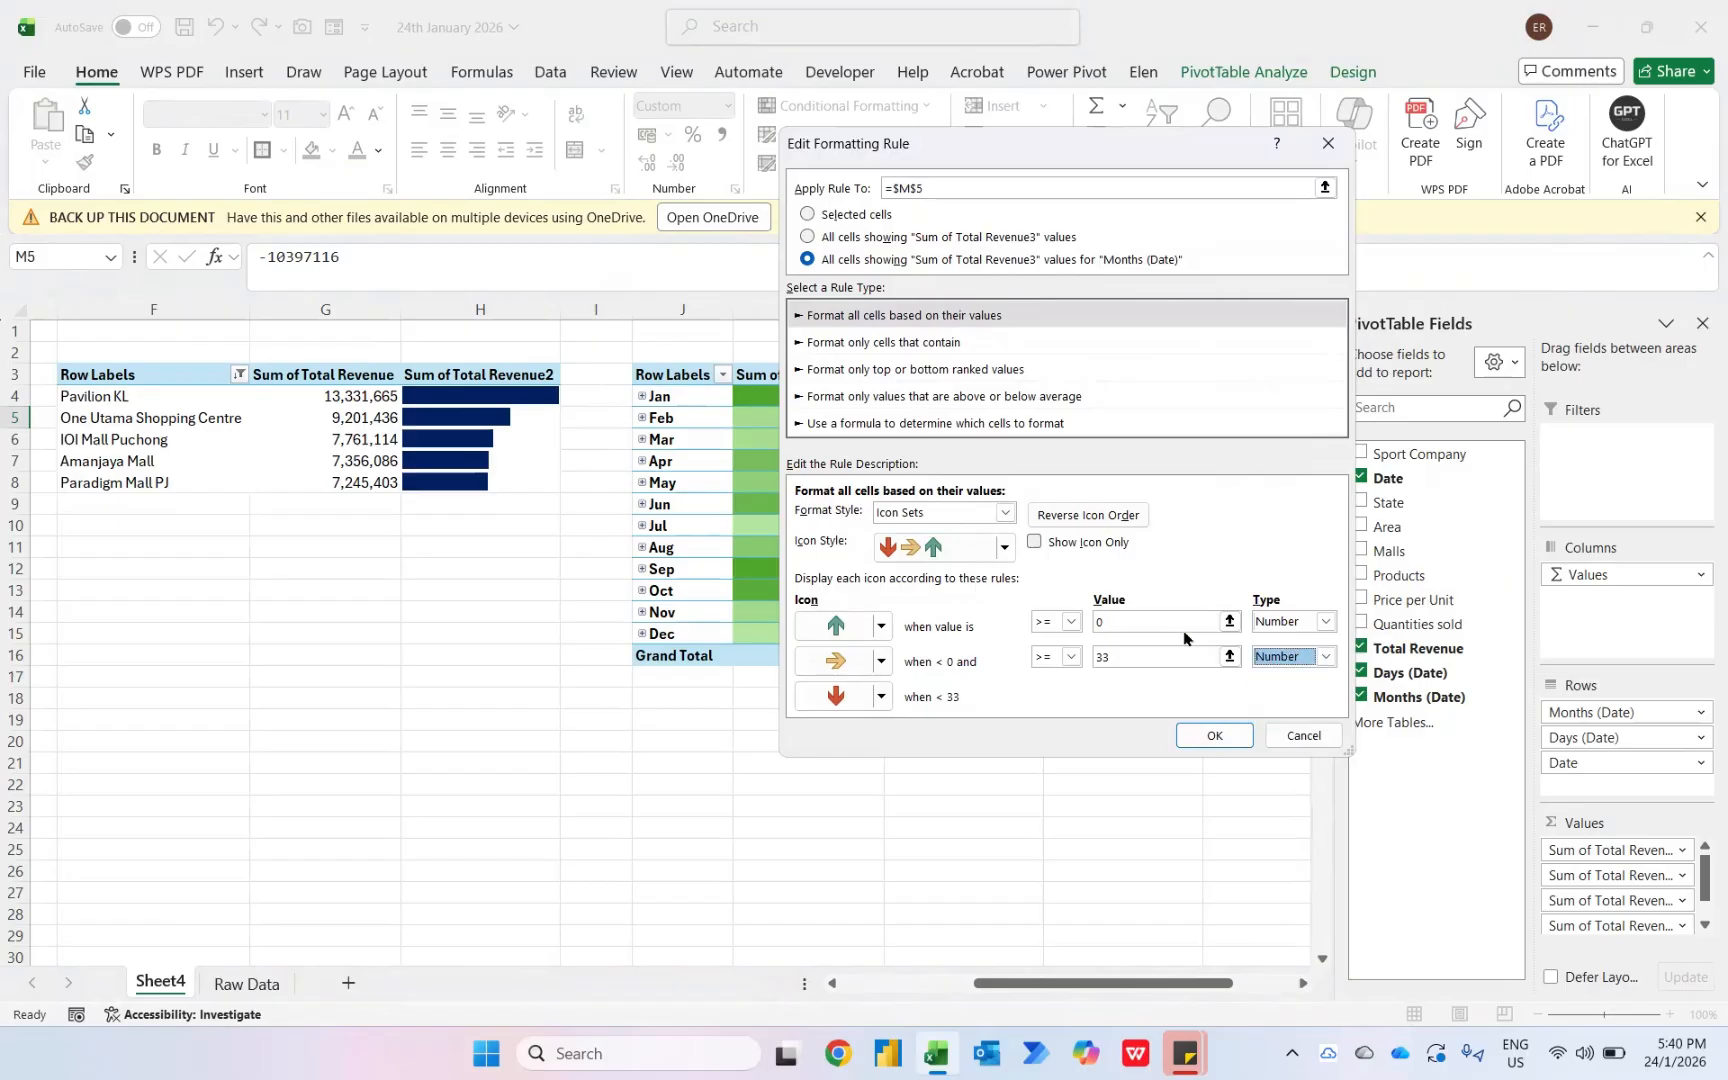
left_click(1071, 621)
left_click(1038, 659)
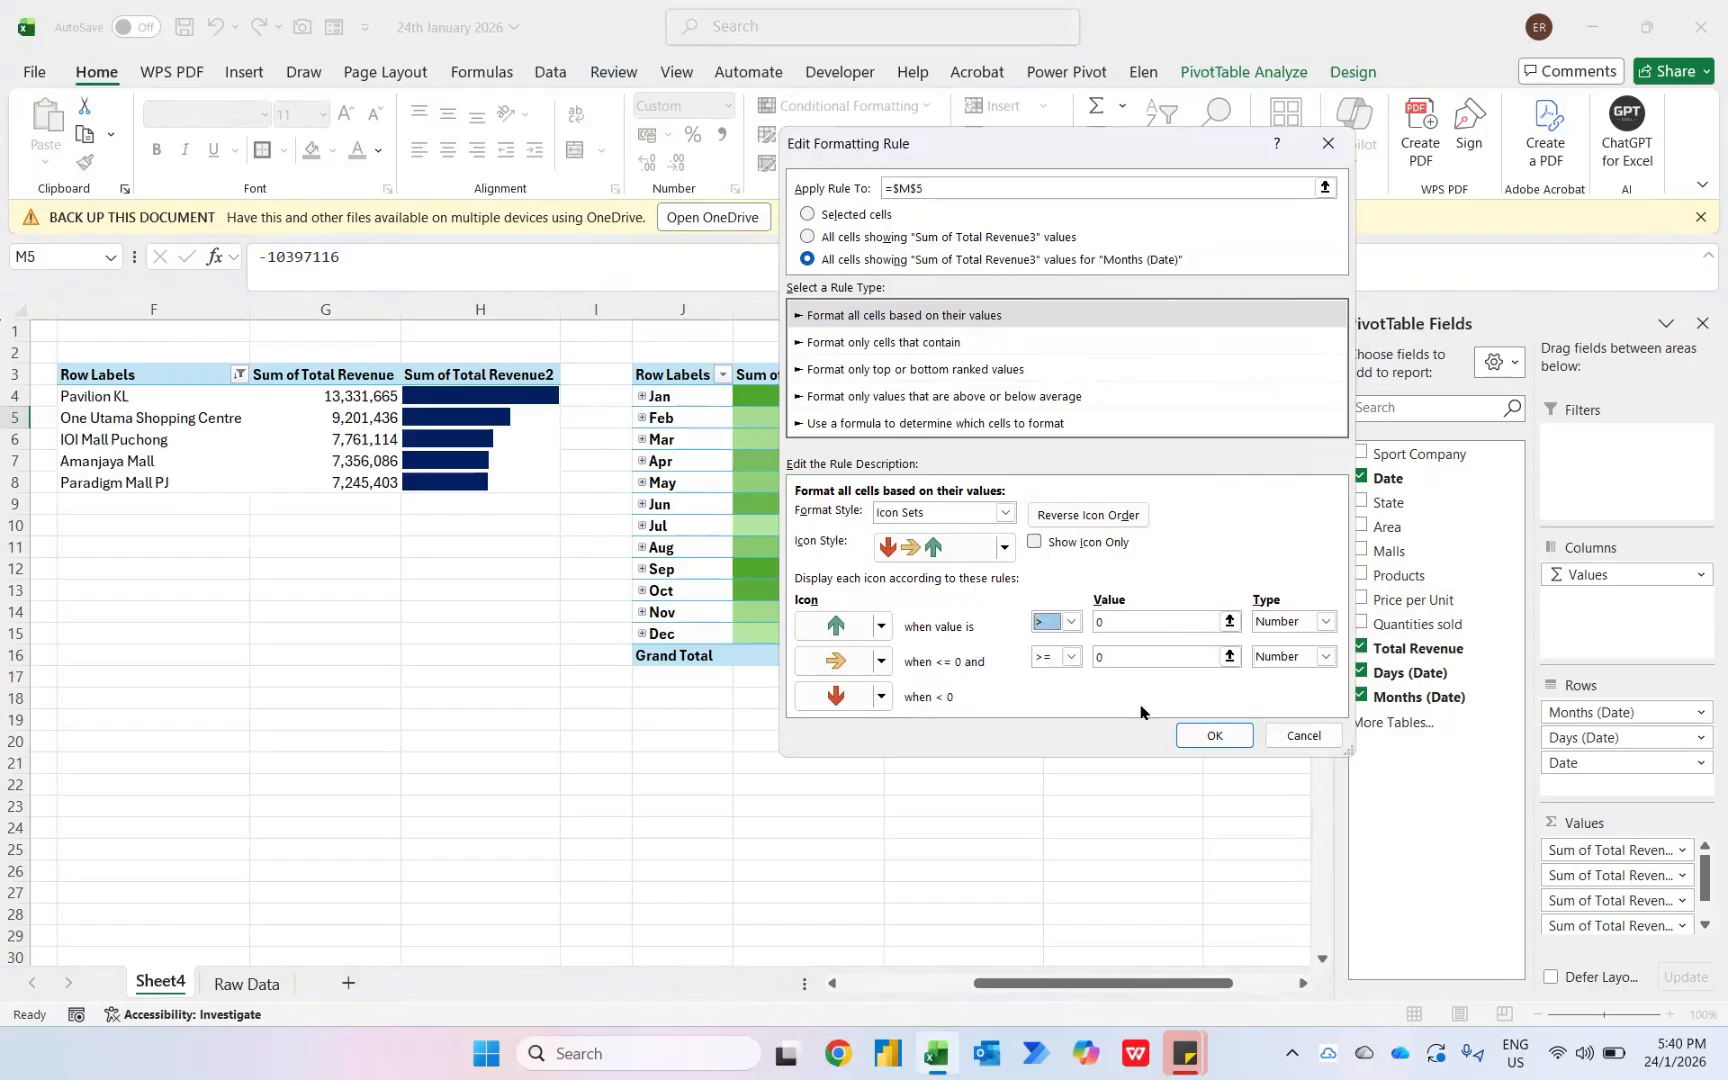
left_click(1214, 736)
- Extend the less-than-0 rule to all cells showing Sum of Total Revenue3 values for Months (Date)
left_click(847, 452)
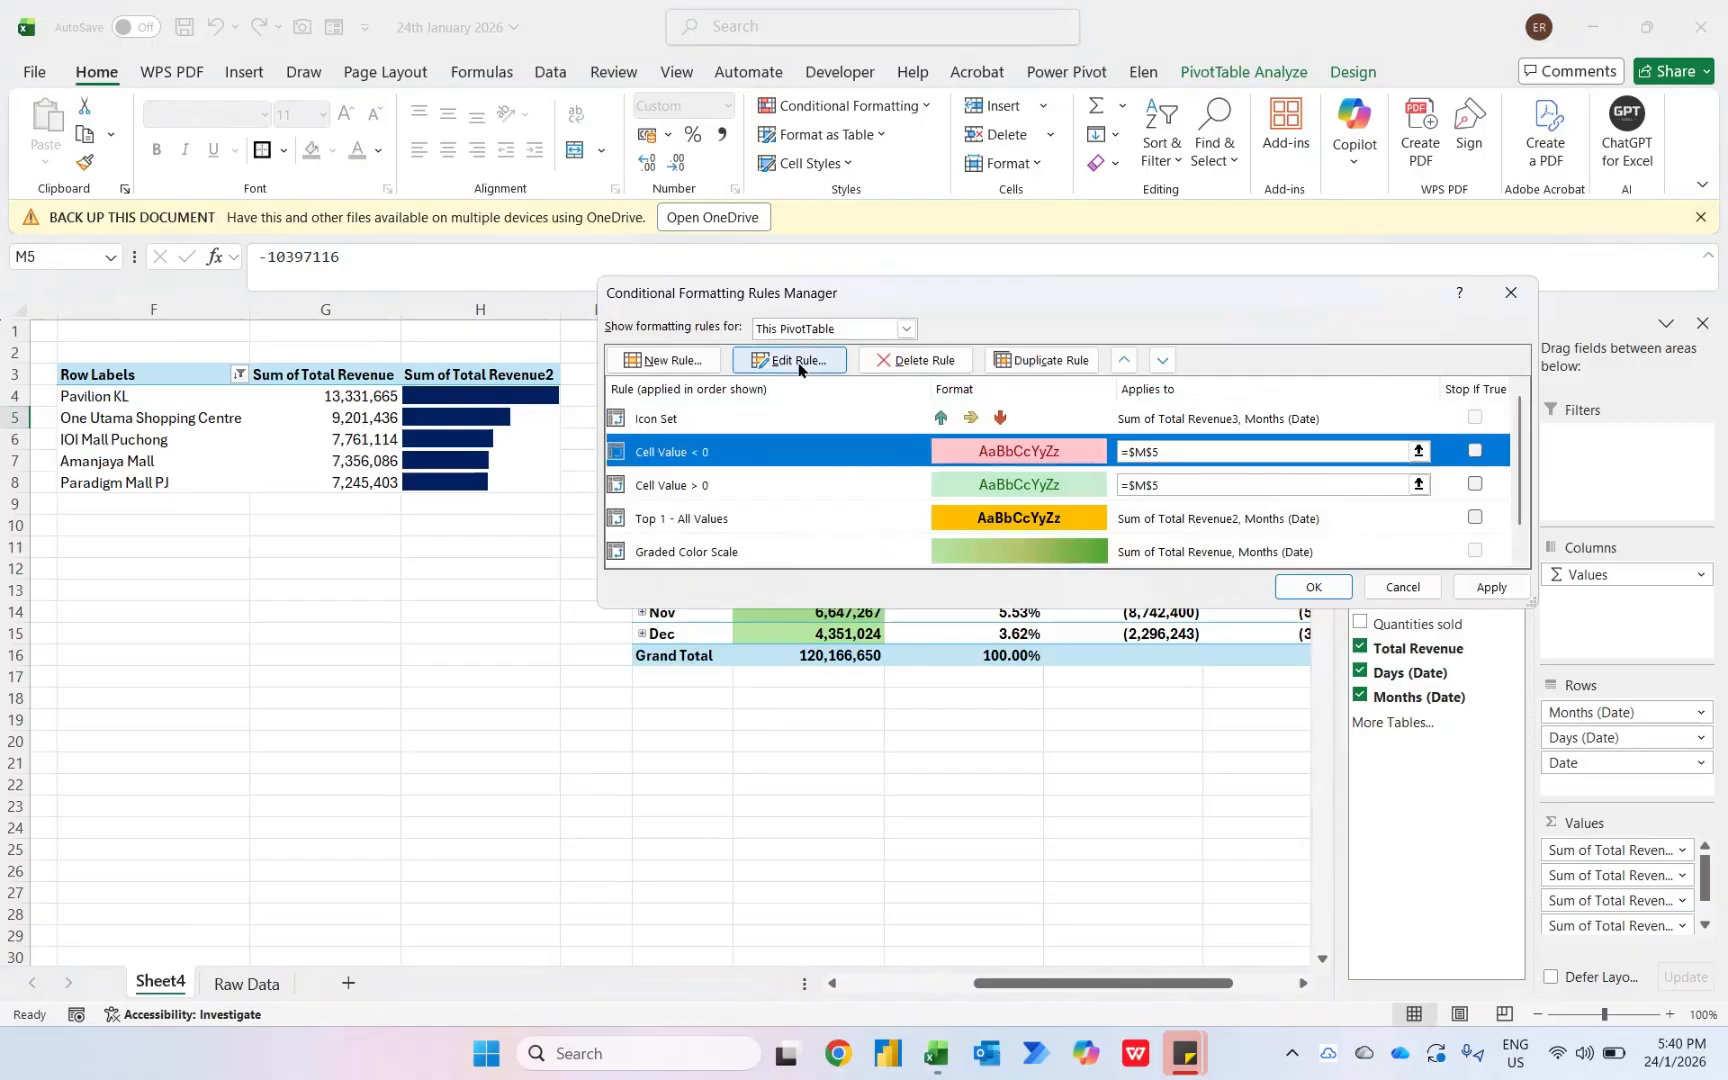
left_click(792, 360)
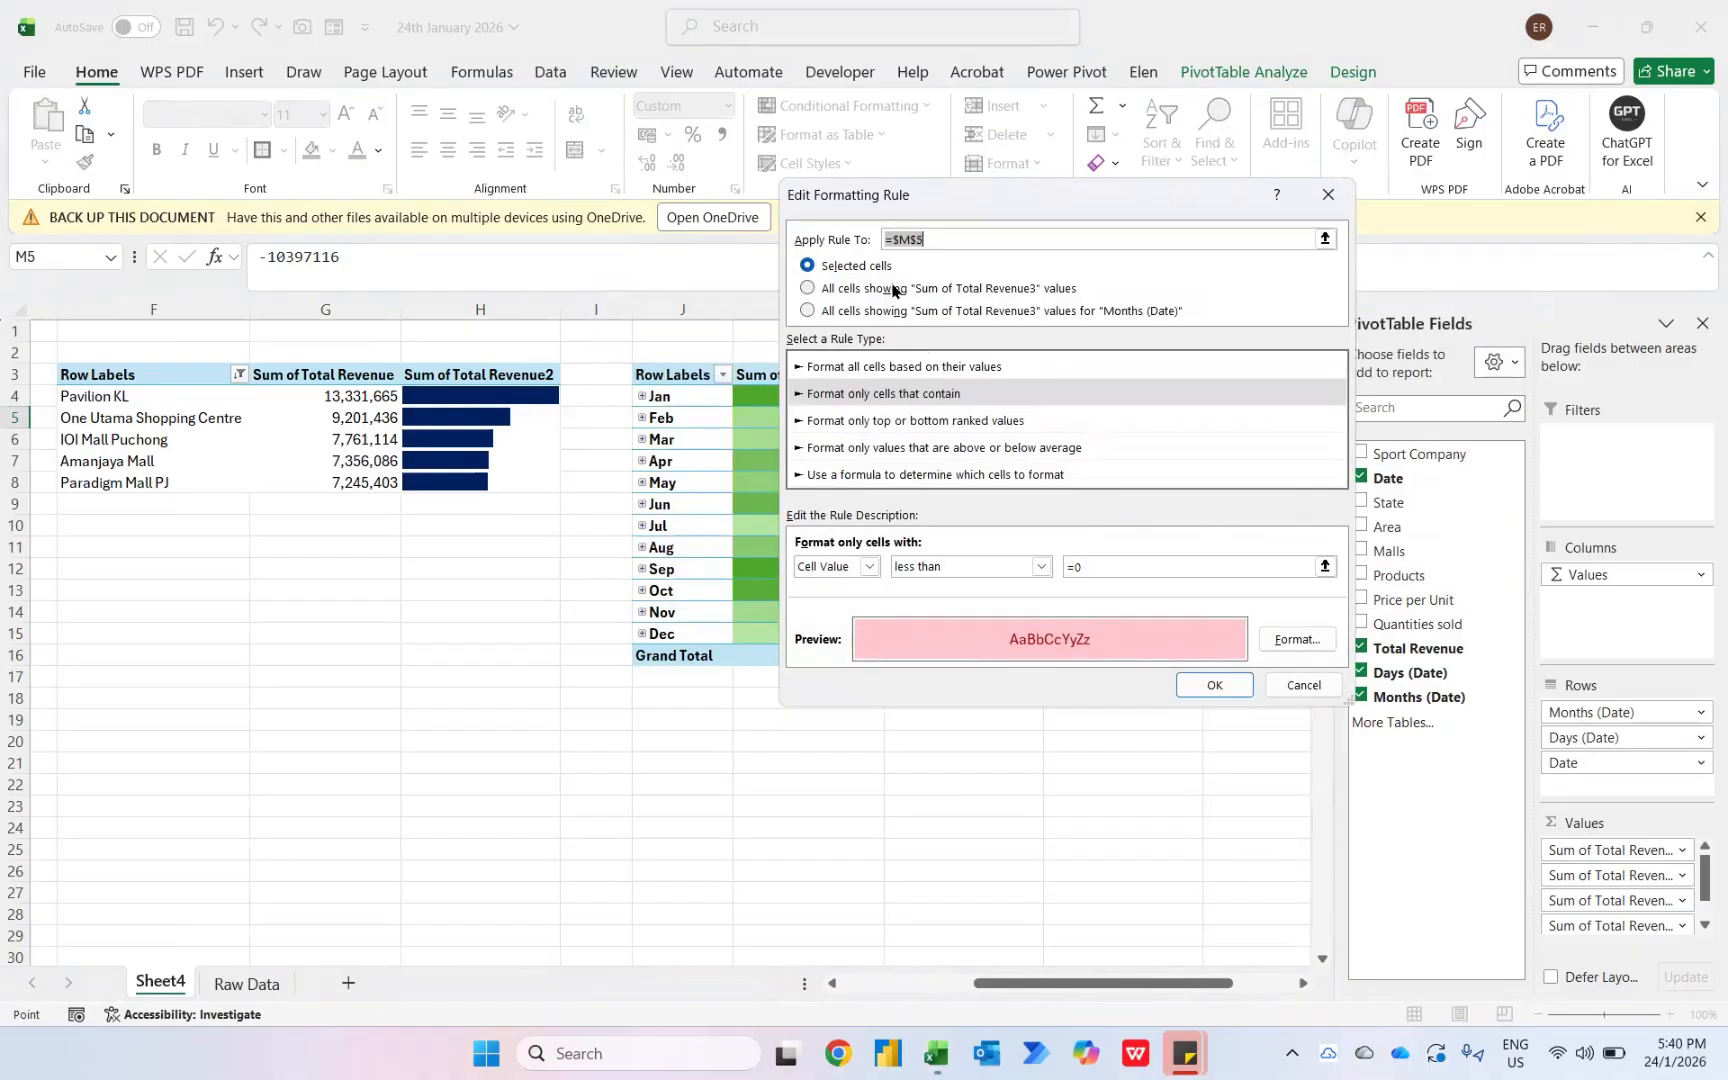
left_click(869, 312)
left_click(1214, 685)
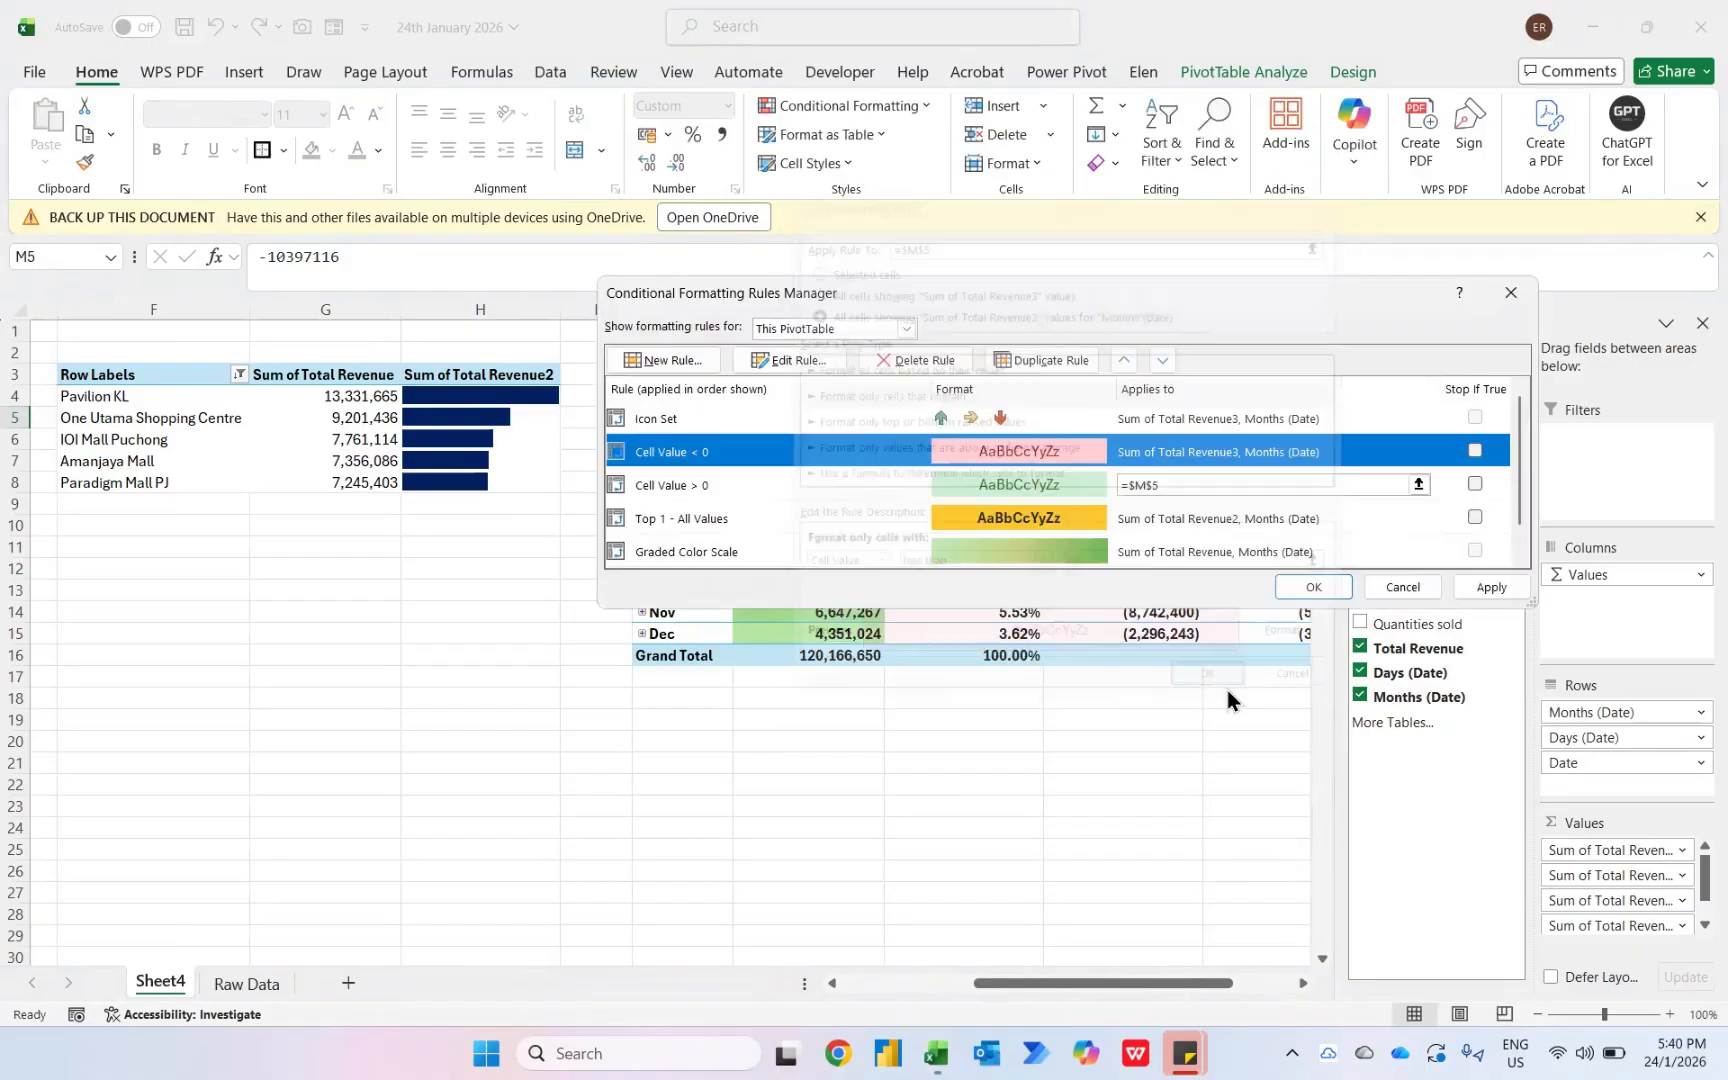
- Extend the greater-than-0 rule to all Sum of Total Revenue3 values for Months (Date) and close the rules manager
left_click(792, 490)
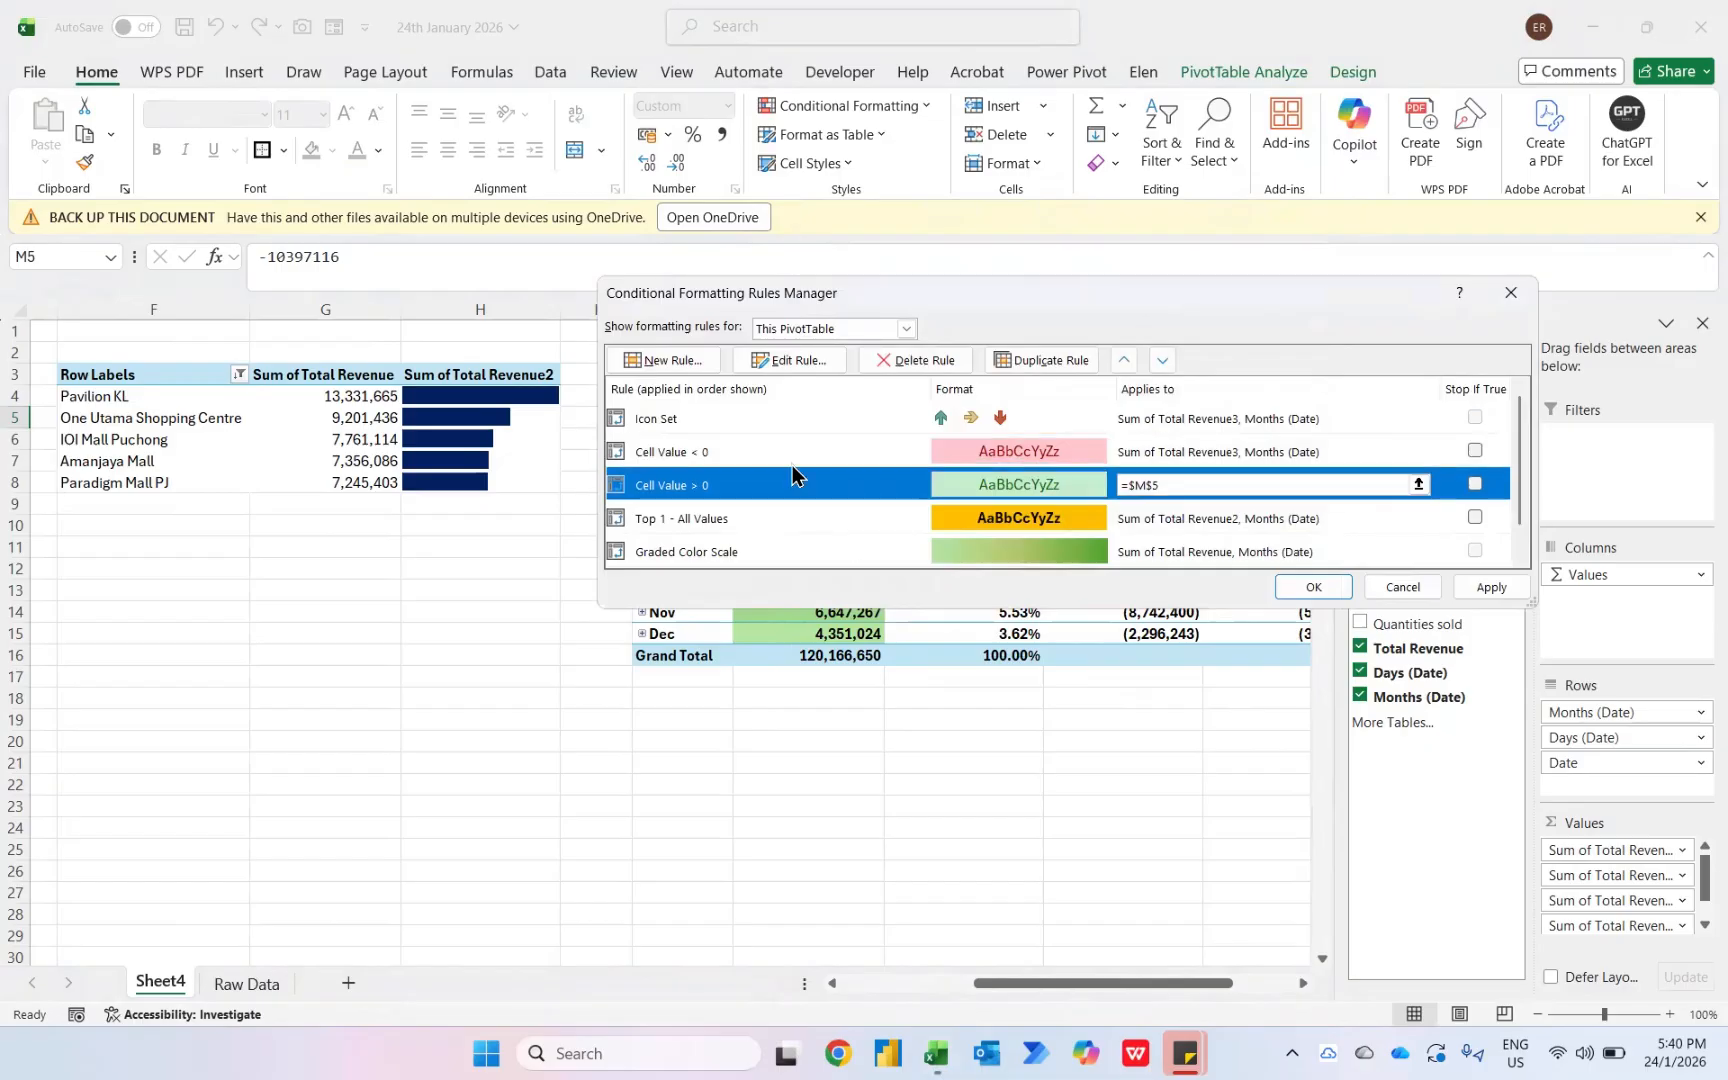
left_click(795, 368)
left_click(850, 312)
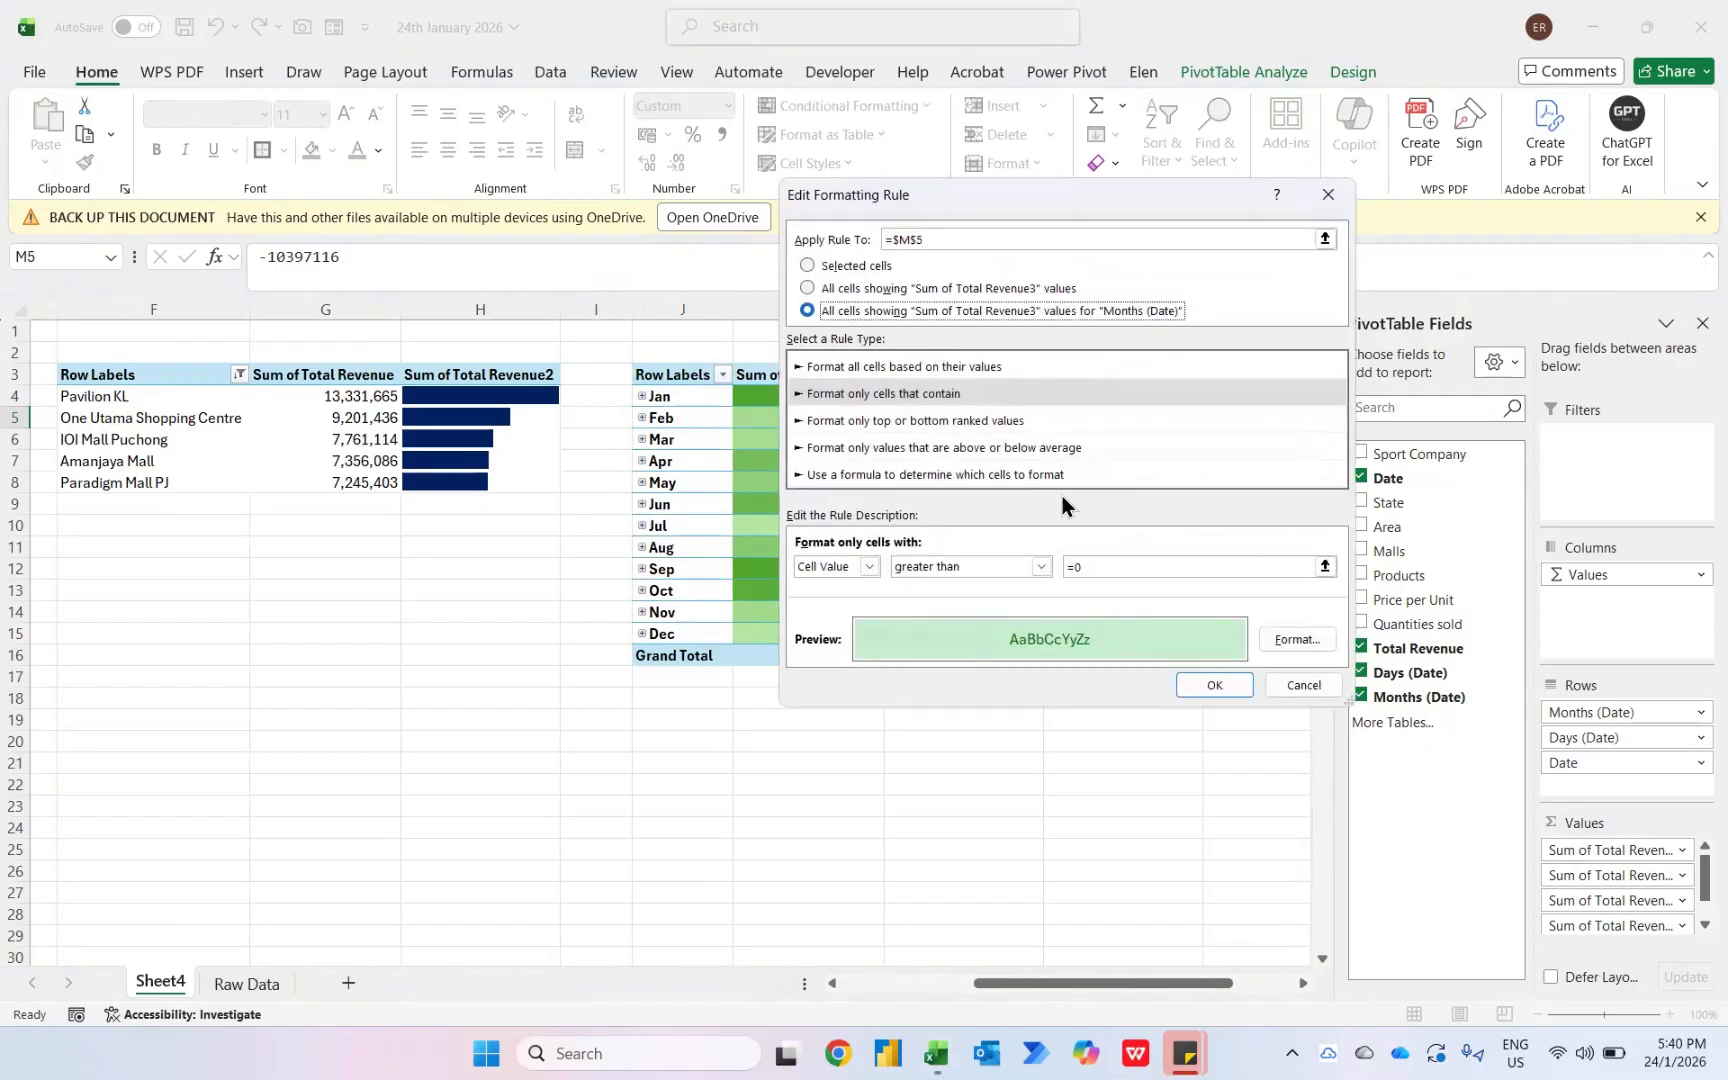
left_click(1210, 687)
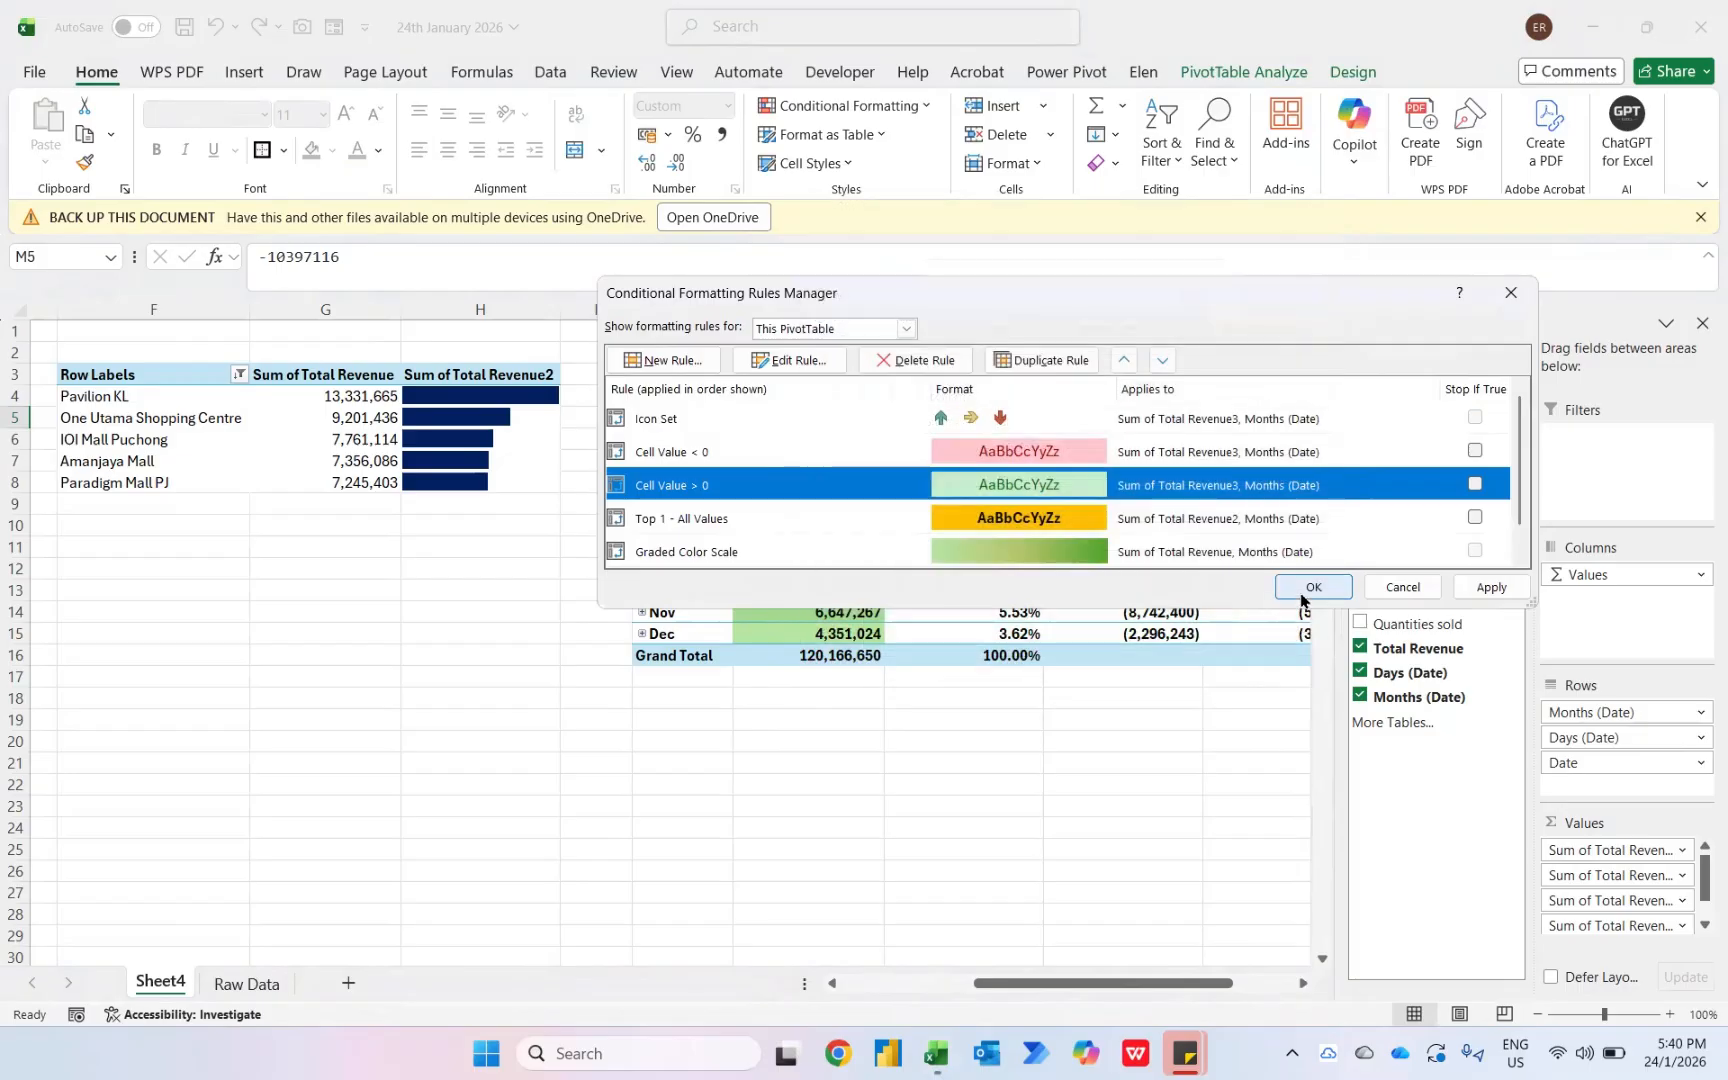
left_click(1307, 587)
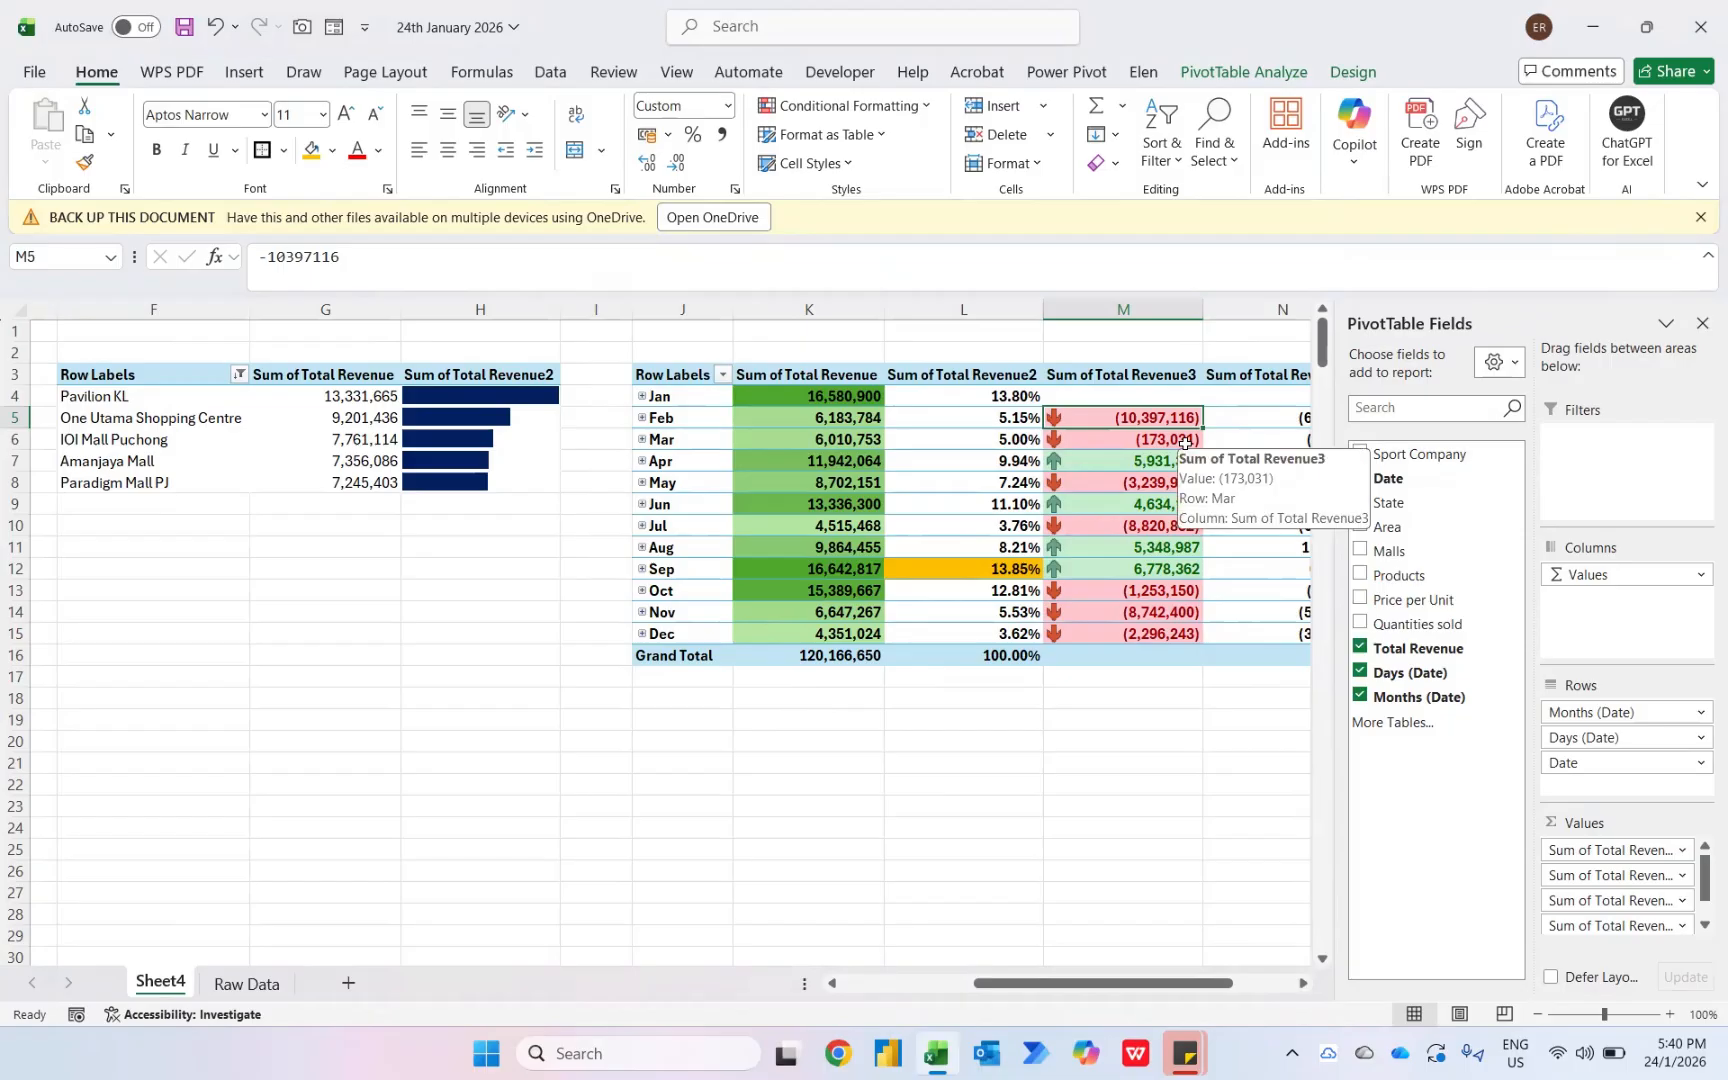
- Highlight the Feb cell of Sum of Total Revenue5 when greater than 0 with green fill and dark green text, and review the rules
key("Right")
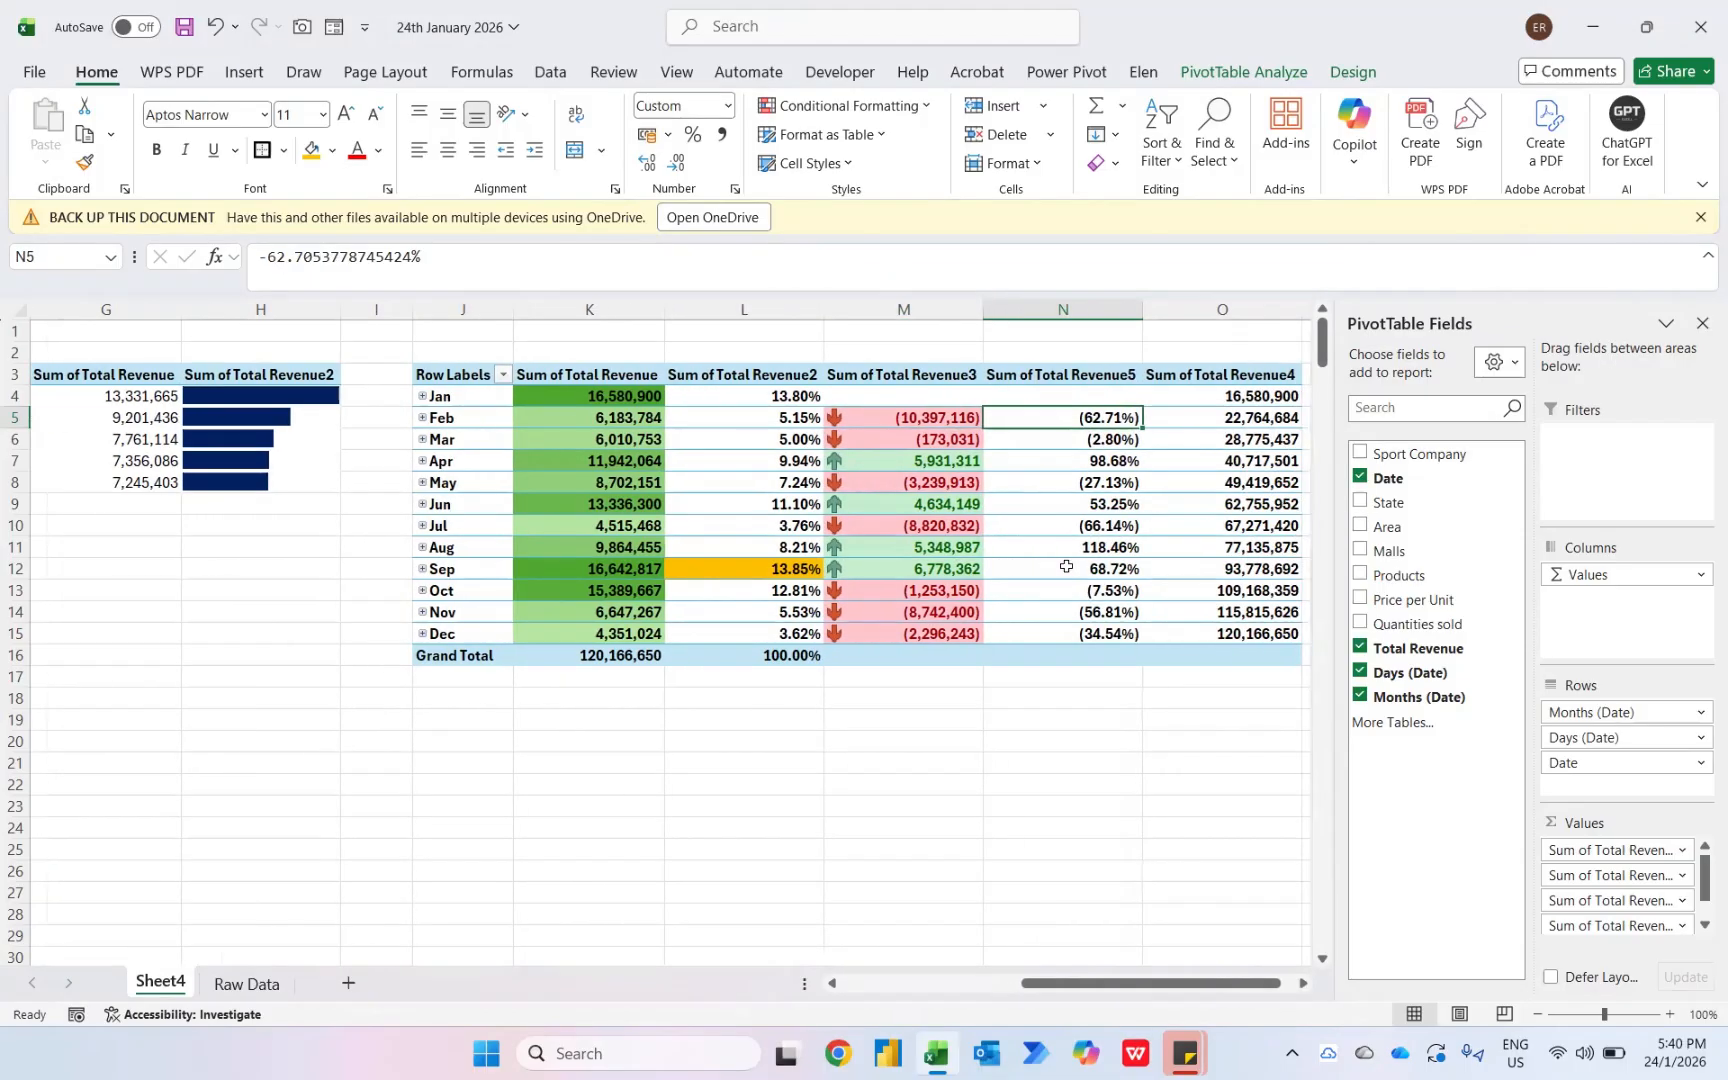
left_click(850, 106)
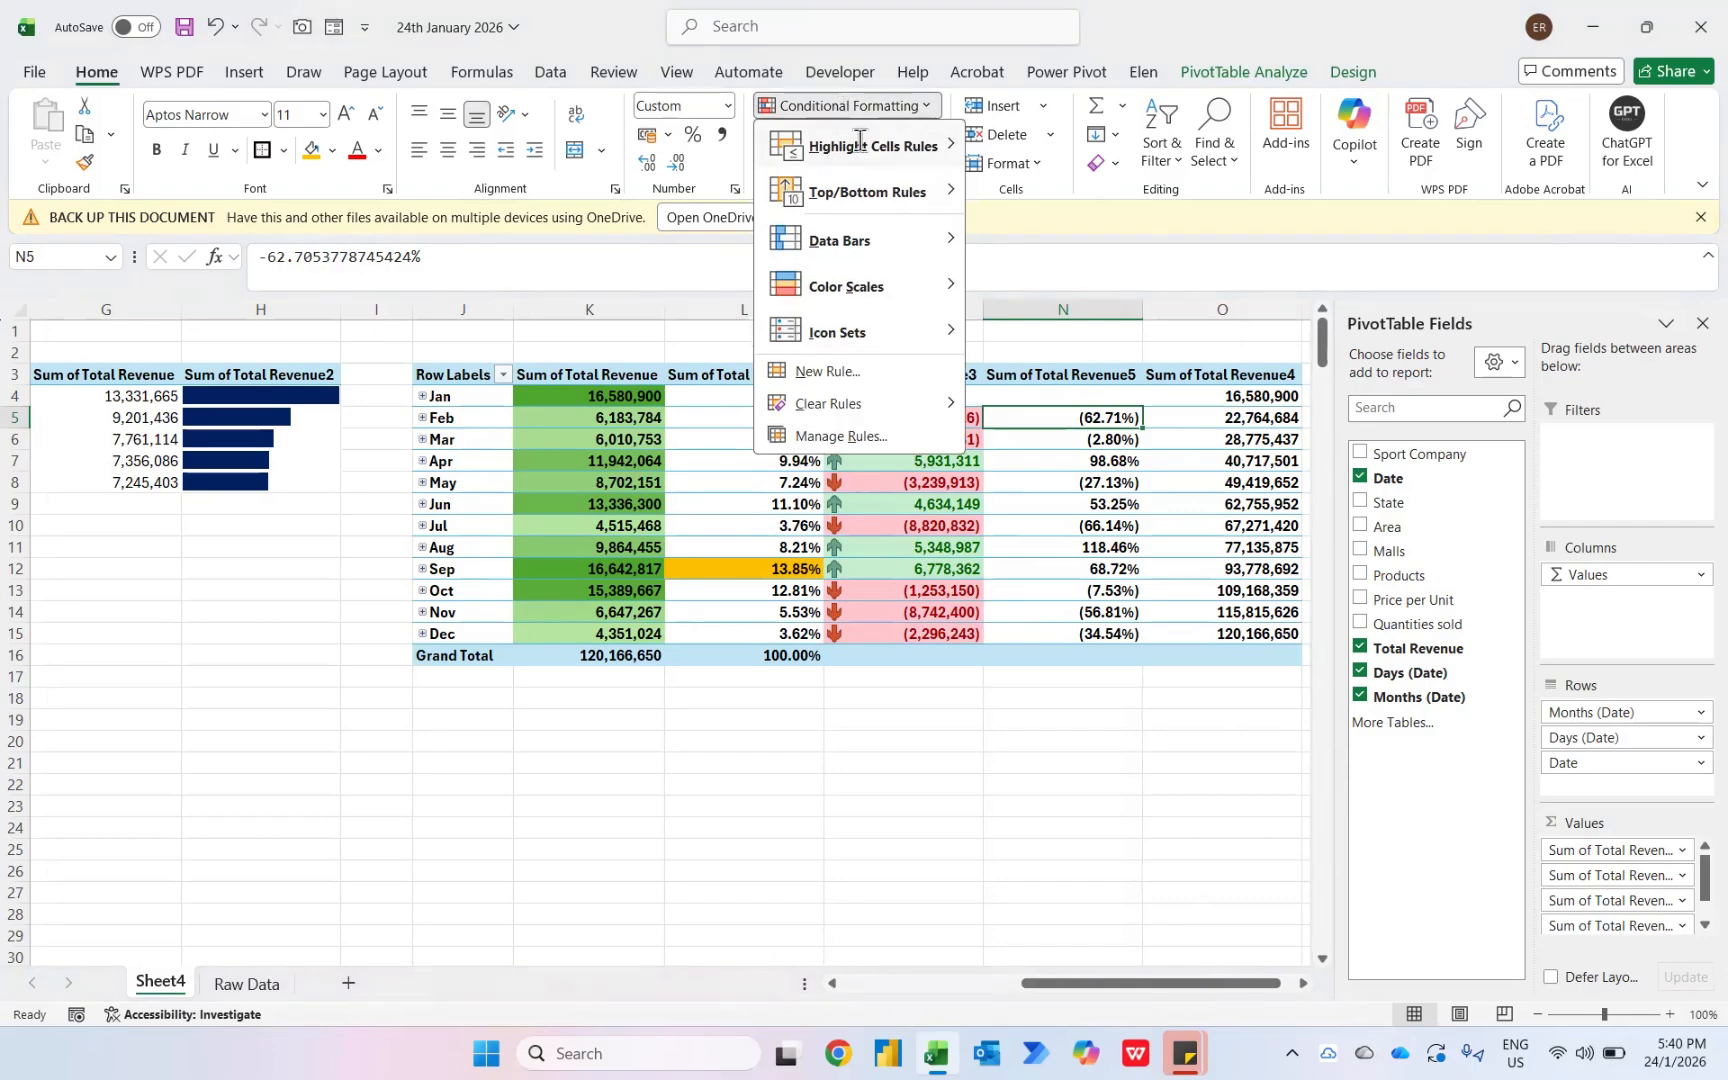
mouse_move(860, 140)
left_click(1032, 145)
type("0")
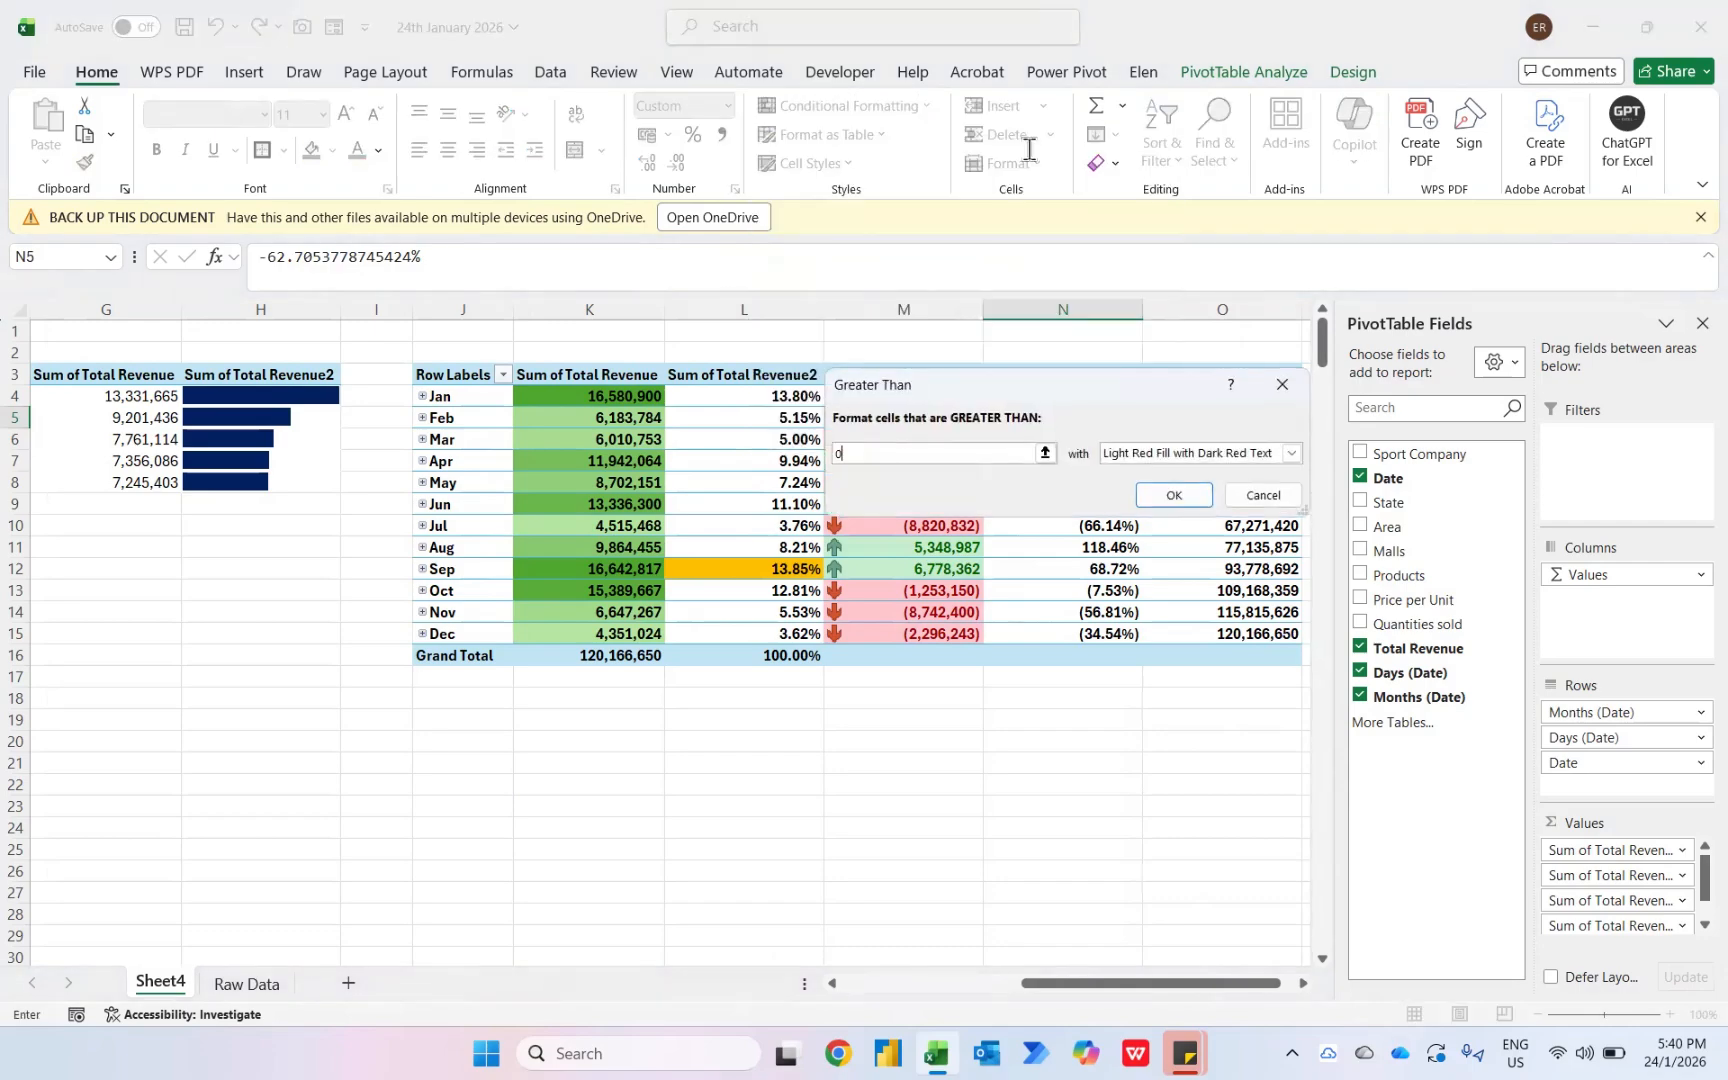
key("Tab")
key("Down")
key("Down")
key("Return")
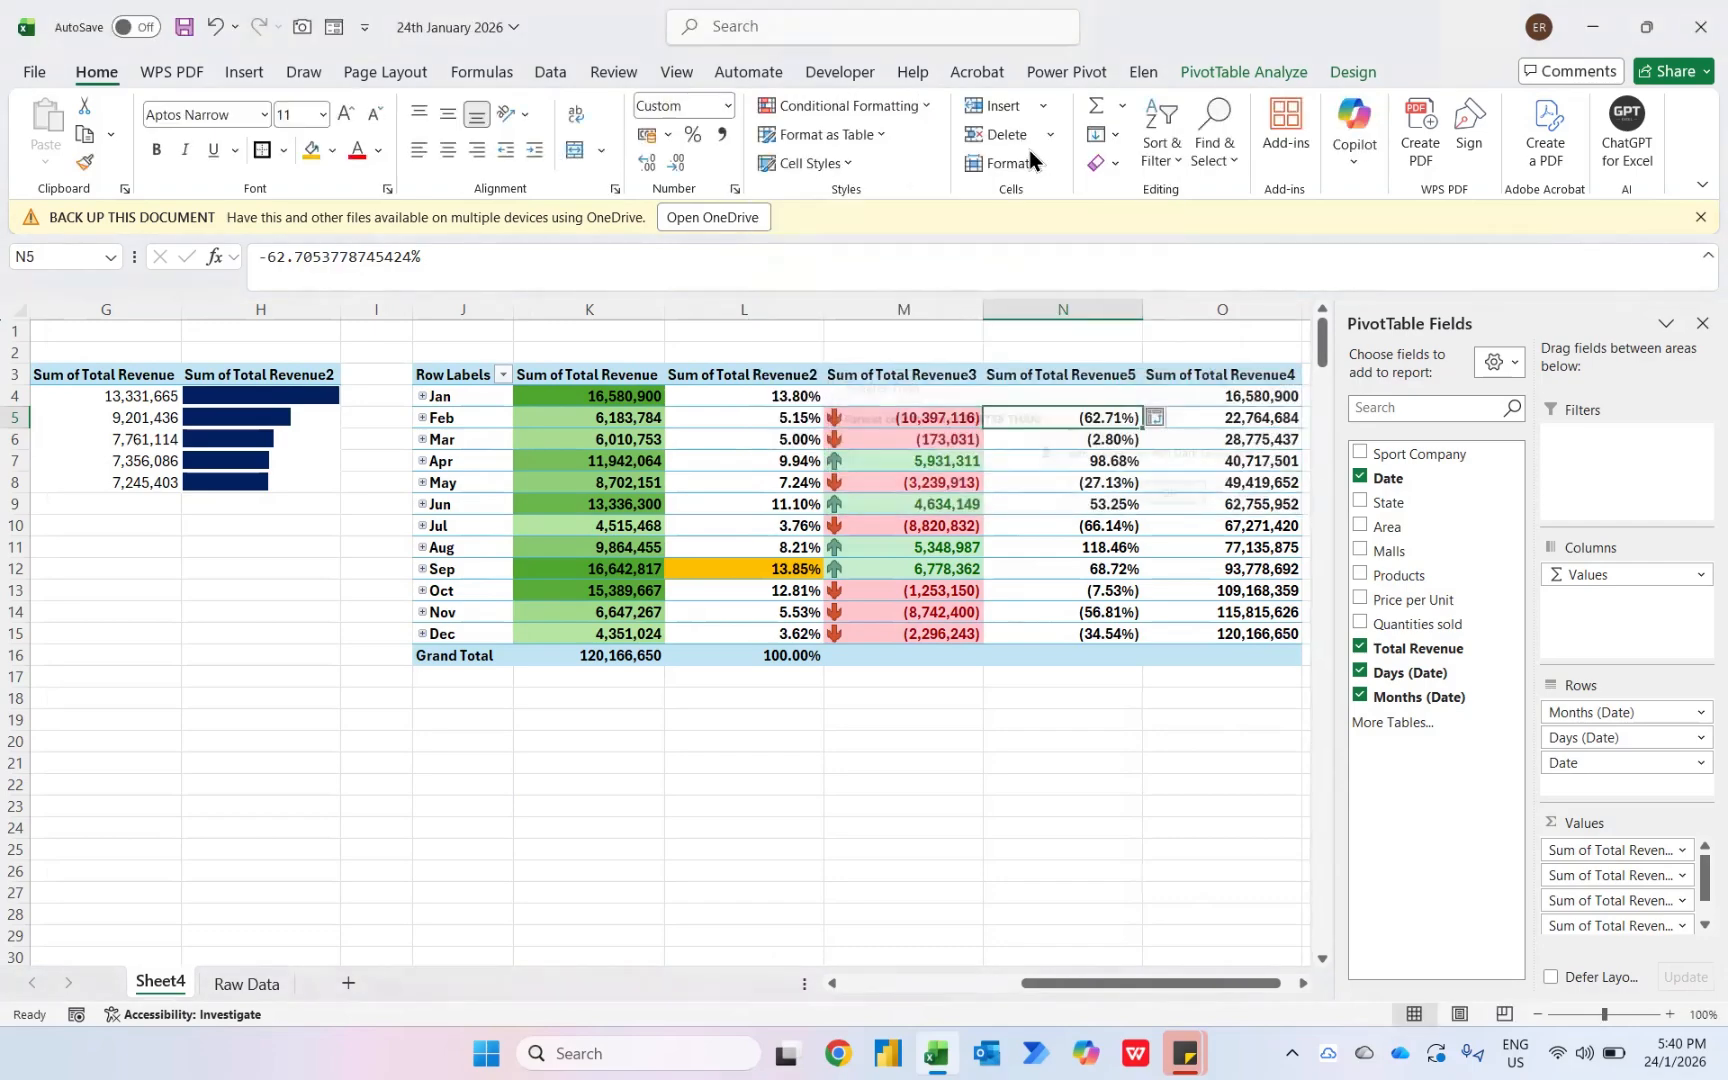
left_click(934, 109)
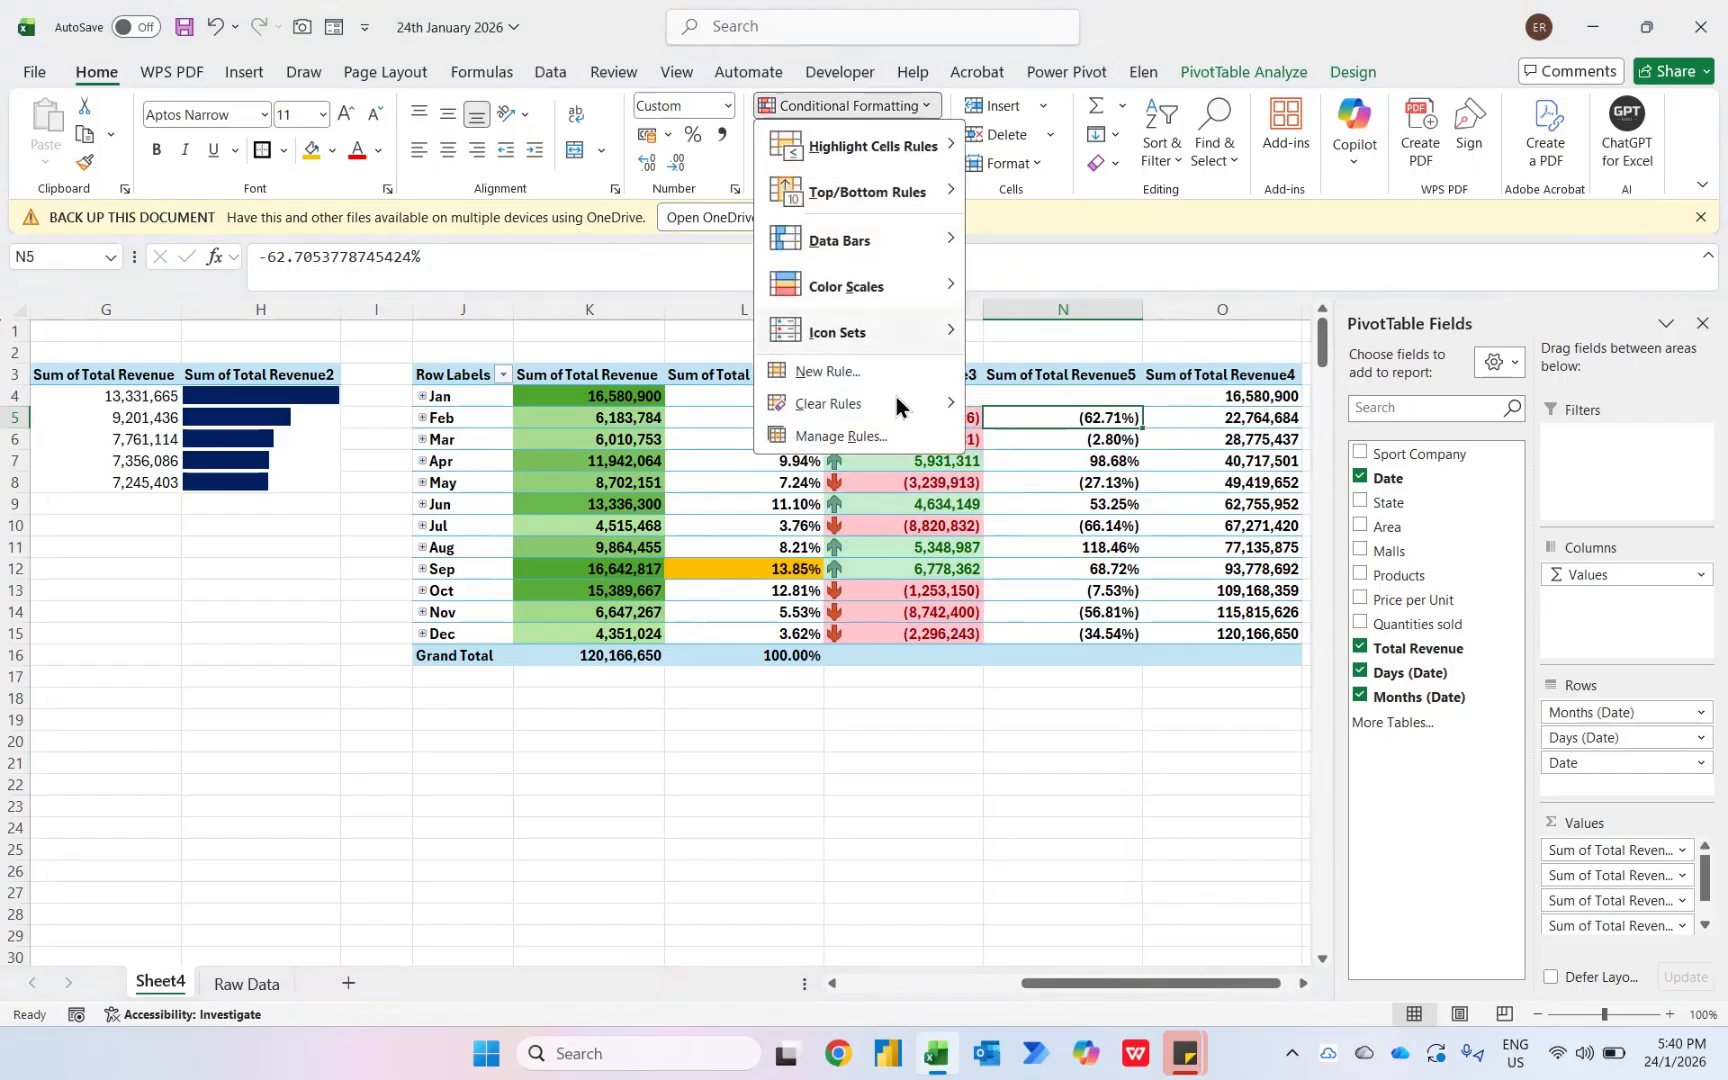
left_click(869, 434)
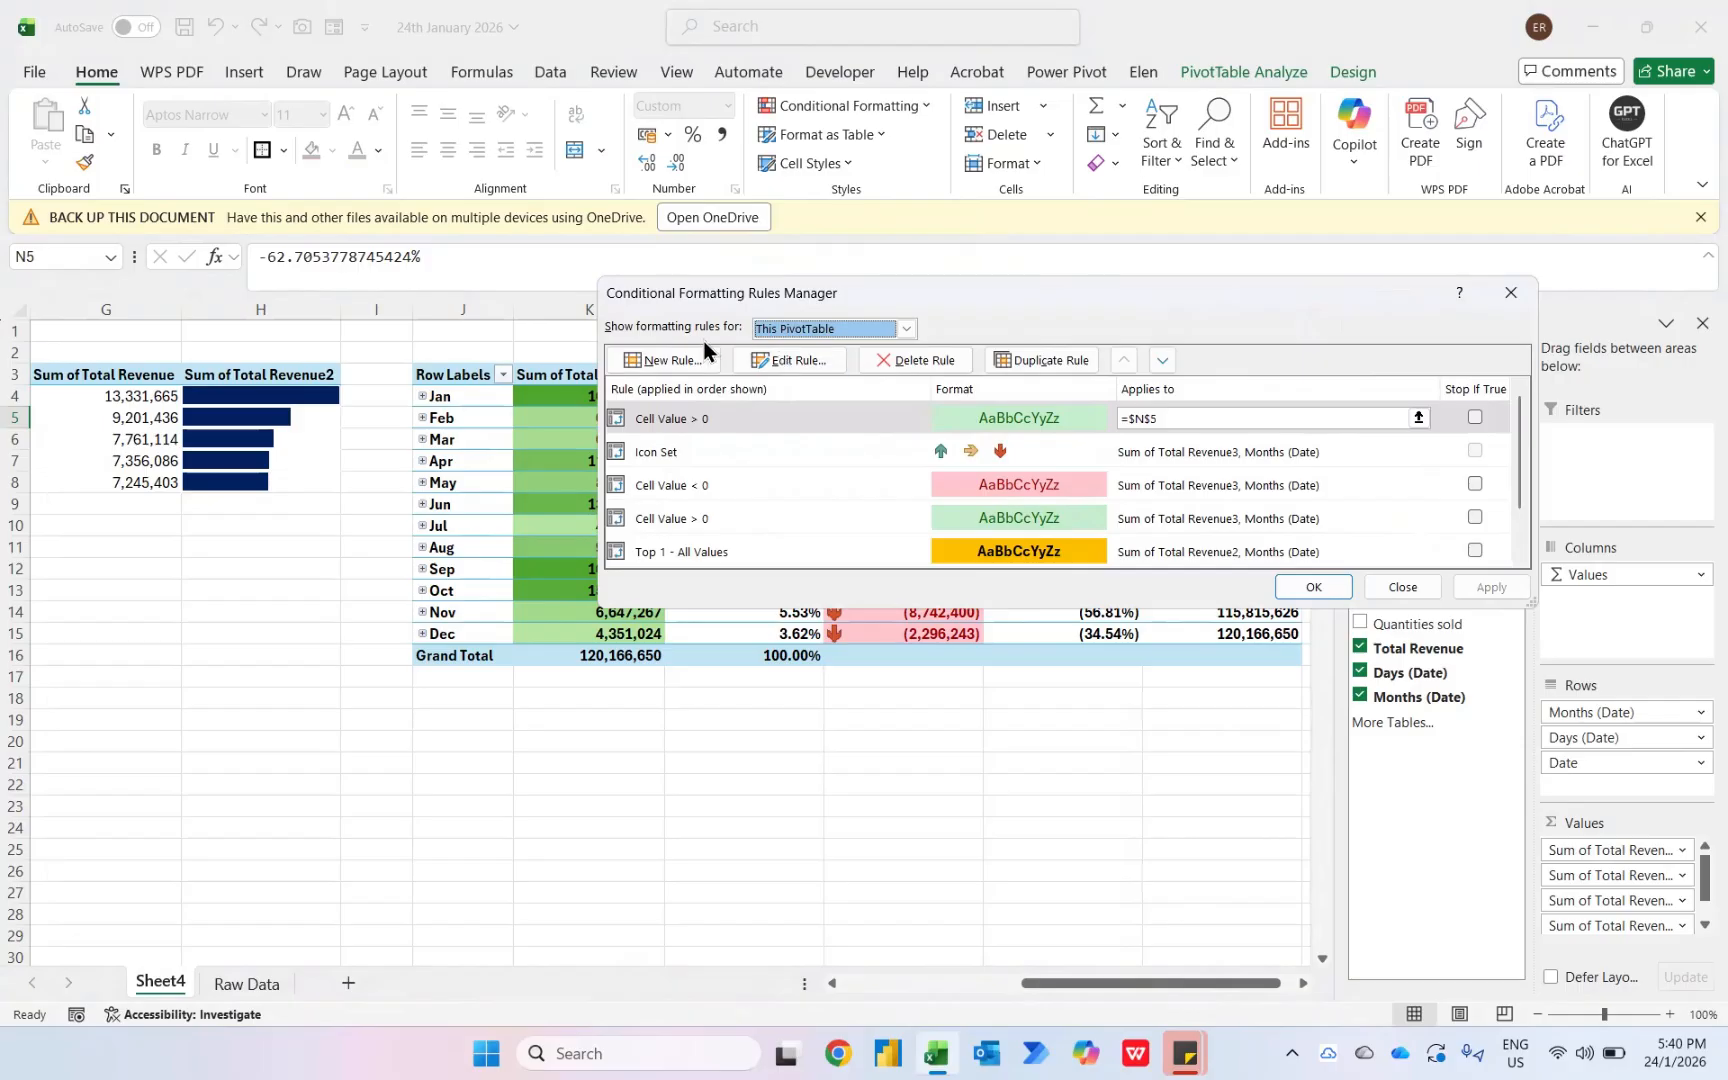
left_click(1401, 586)
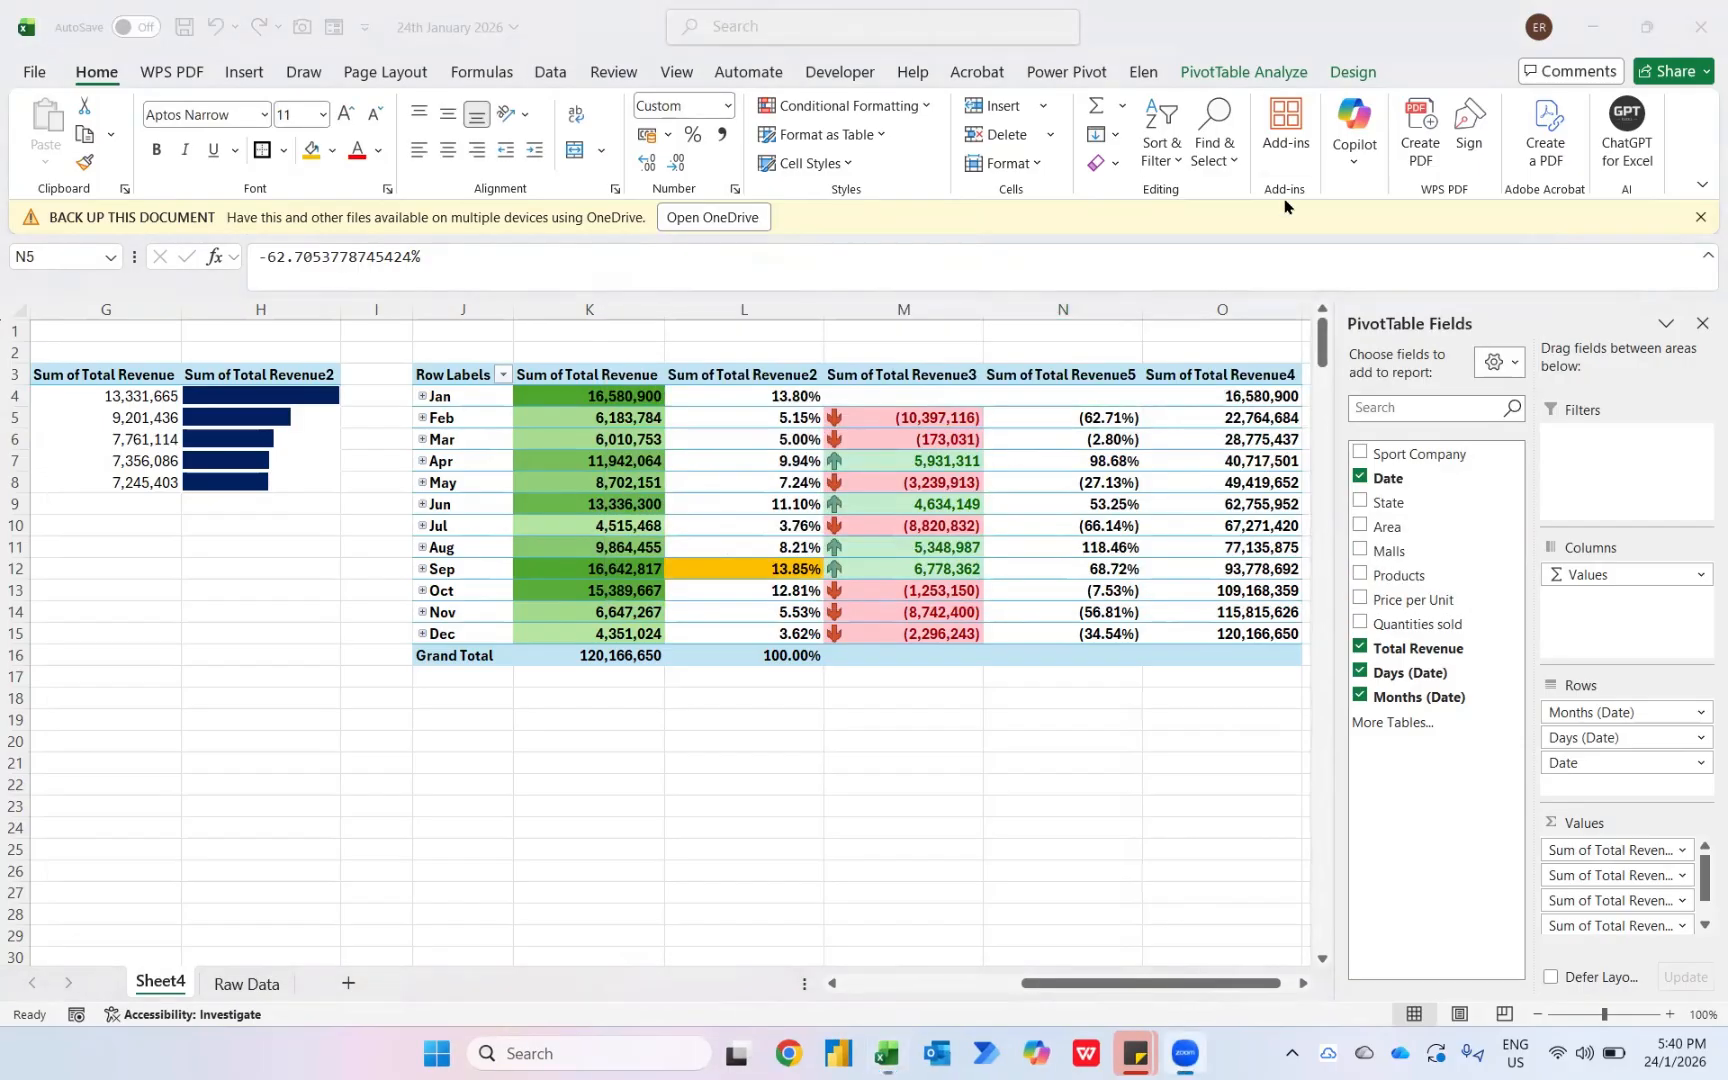
- Add a Less Than rule to the Sum of Total Revenue5 cell with light red fill and dark red text
left_click(819, 105)
mouse_move(828, 148)
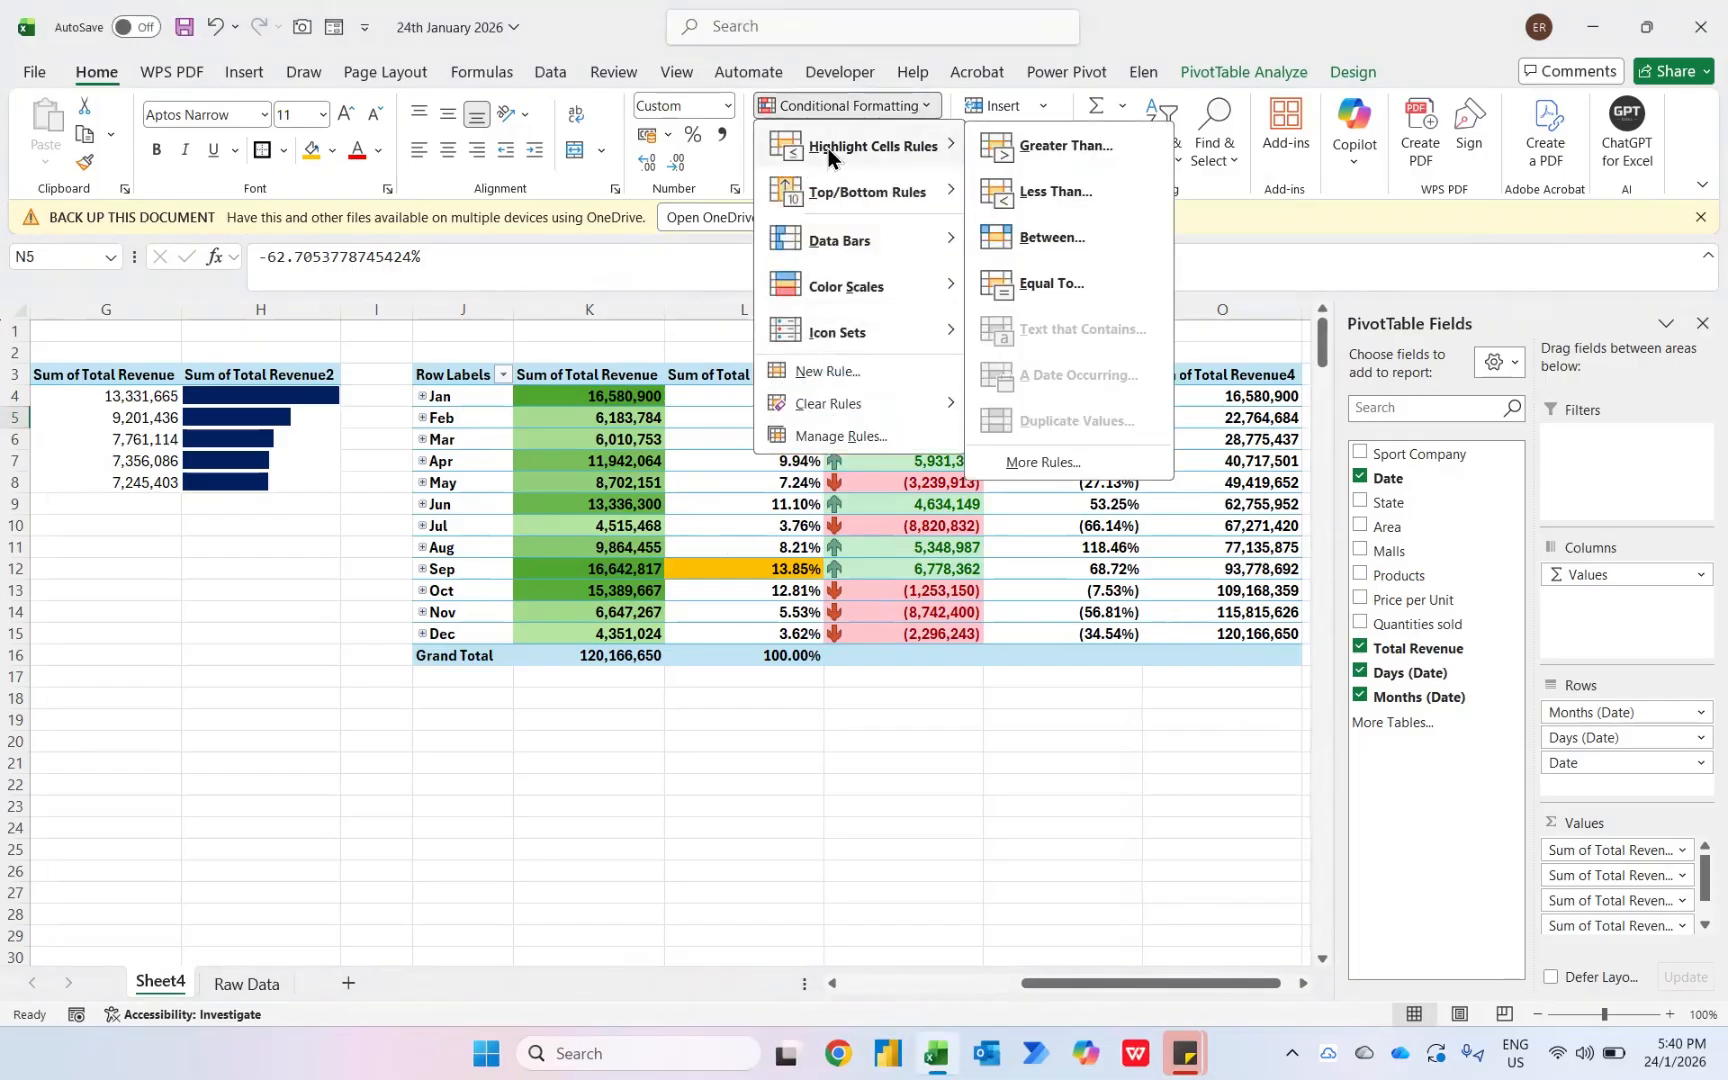
left_click(1035, 194)
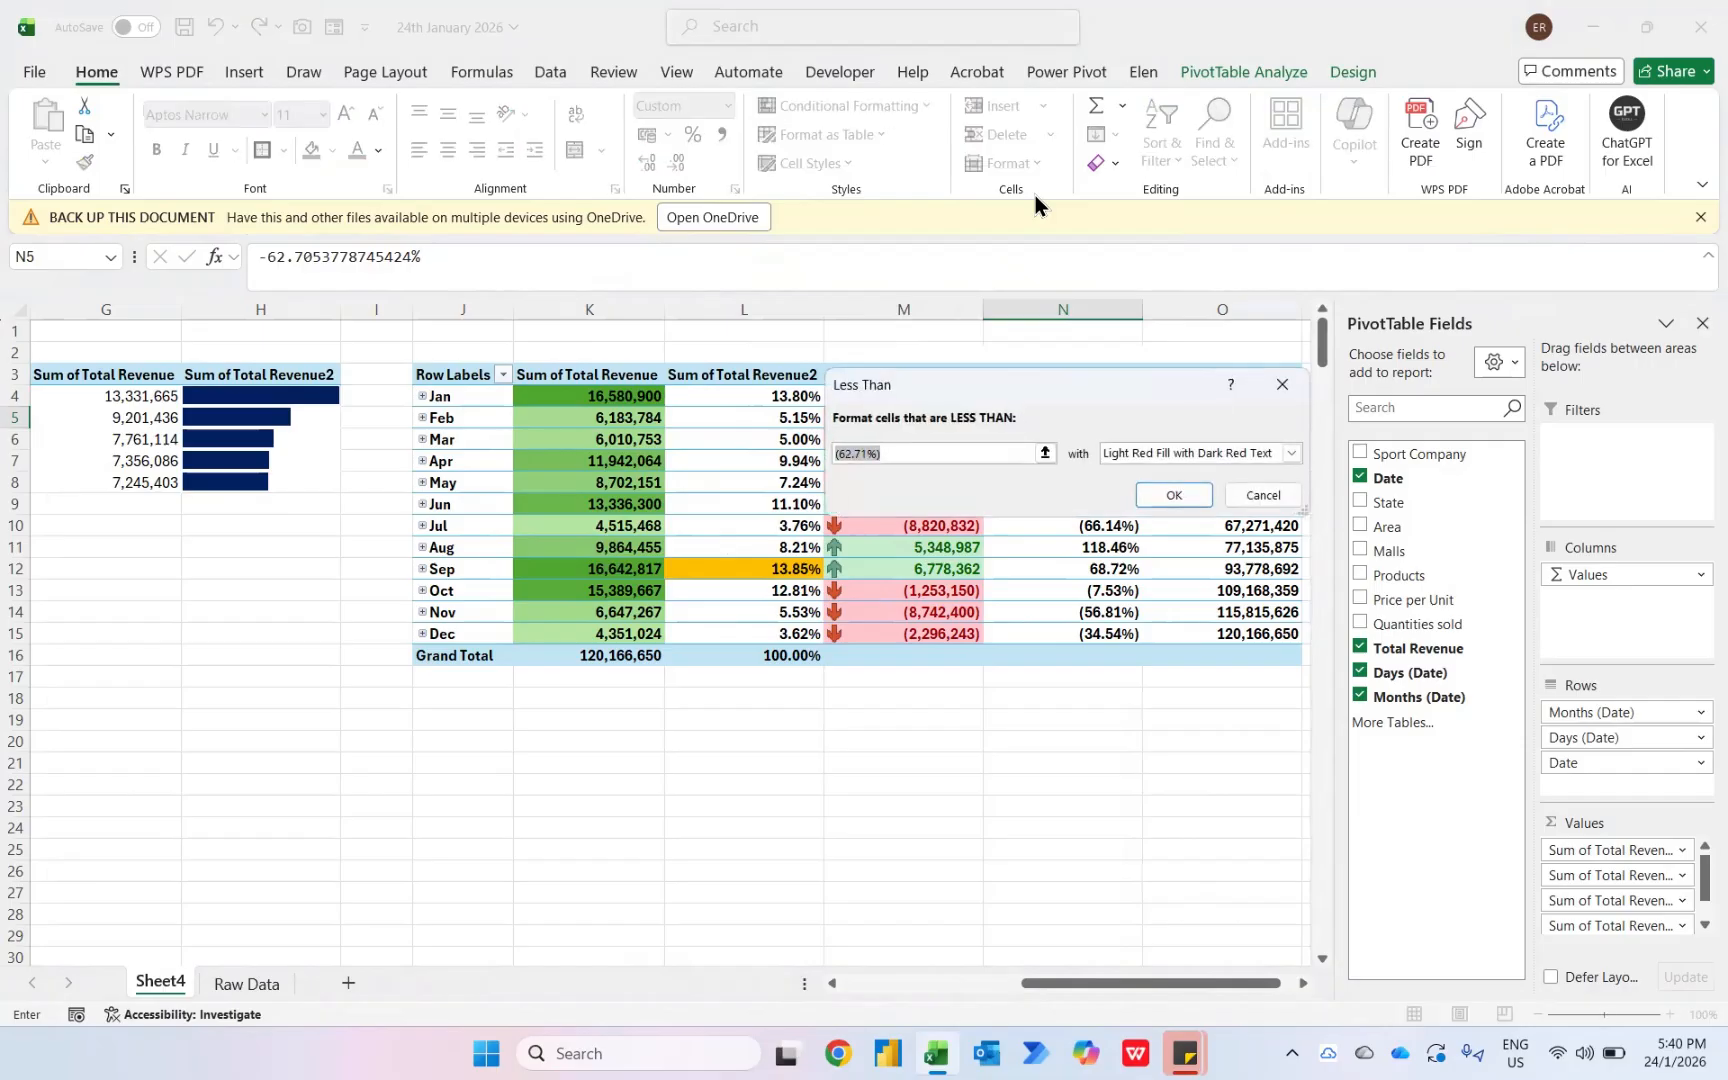
key("Return")
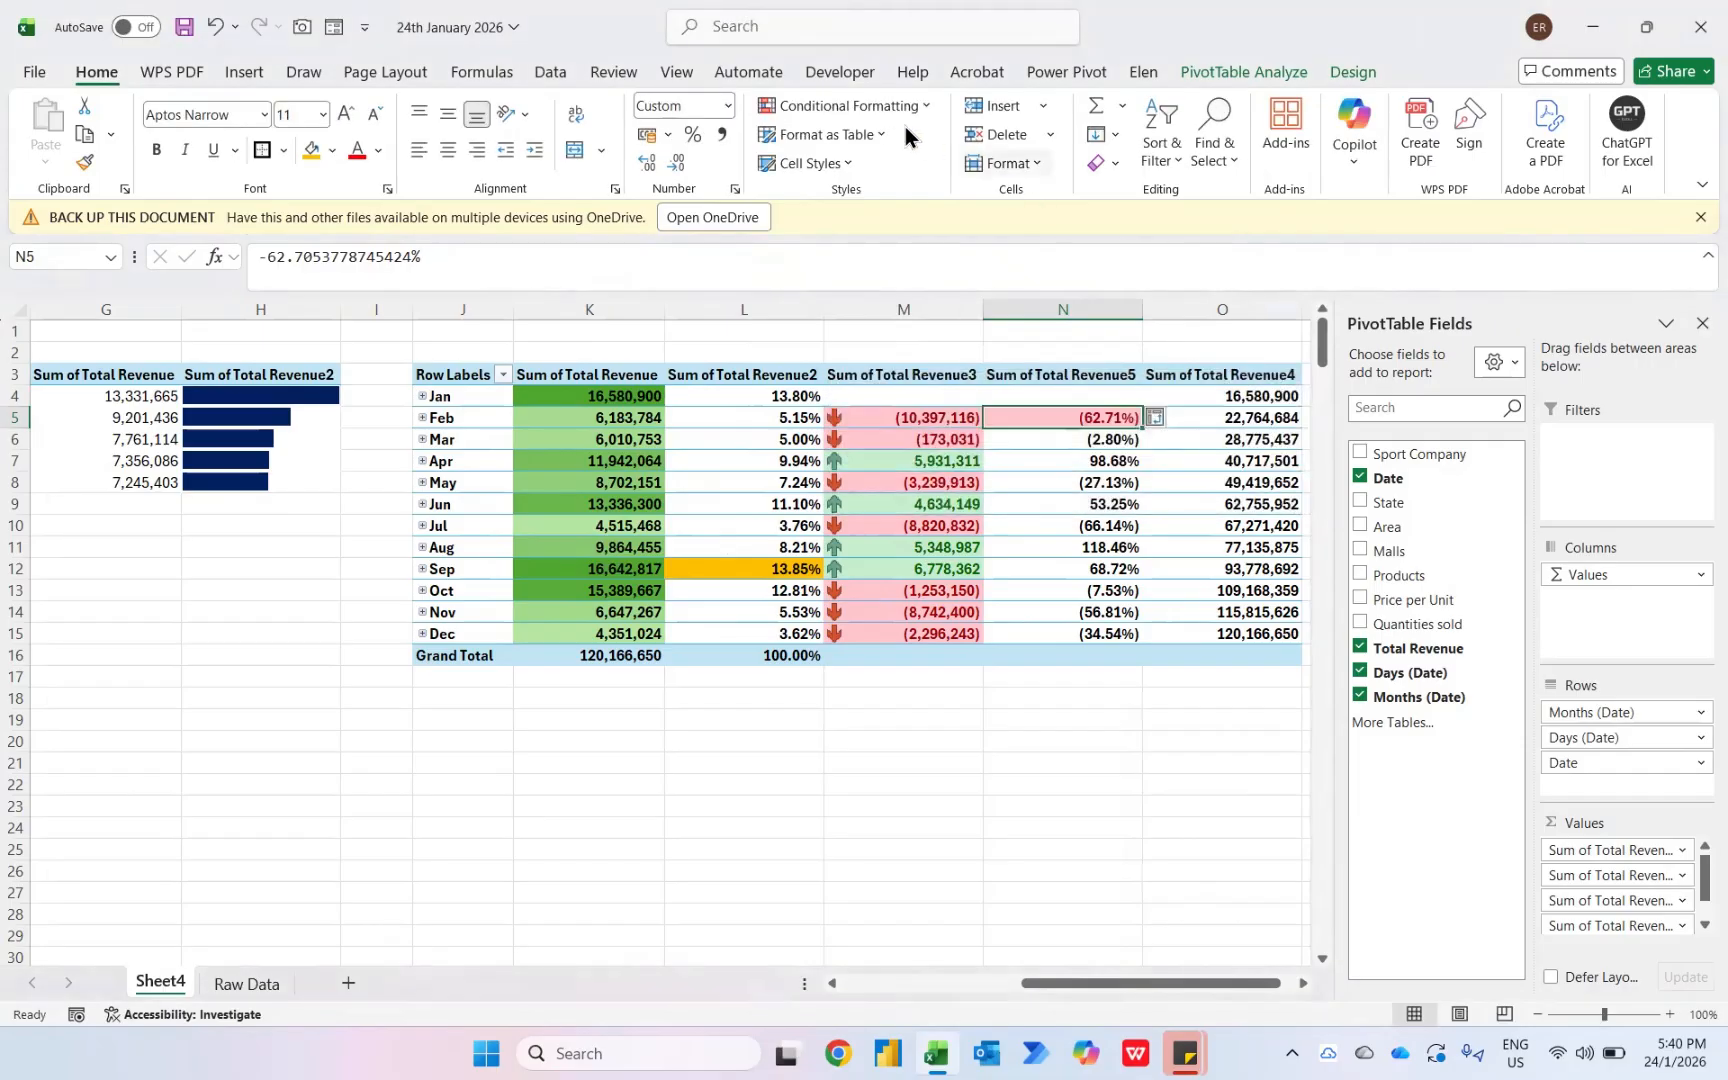
- Add a 3 Triangles icon set to the Feb cell of Sum of Total Revenue5
left_click(840, 72)
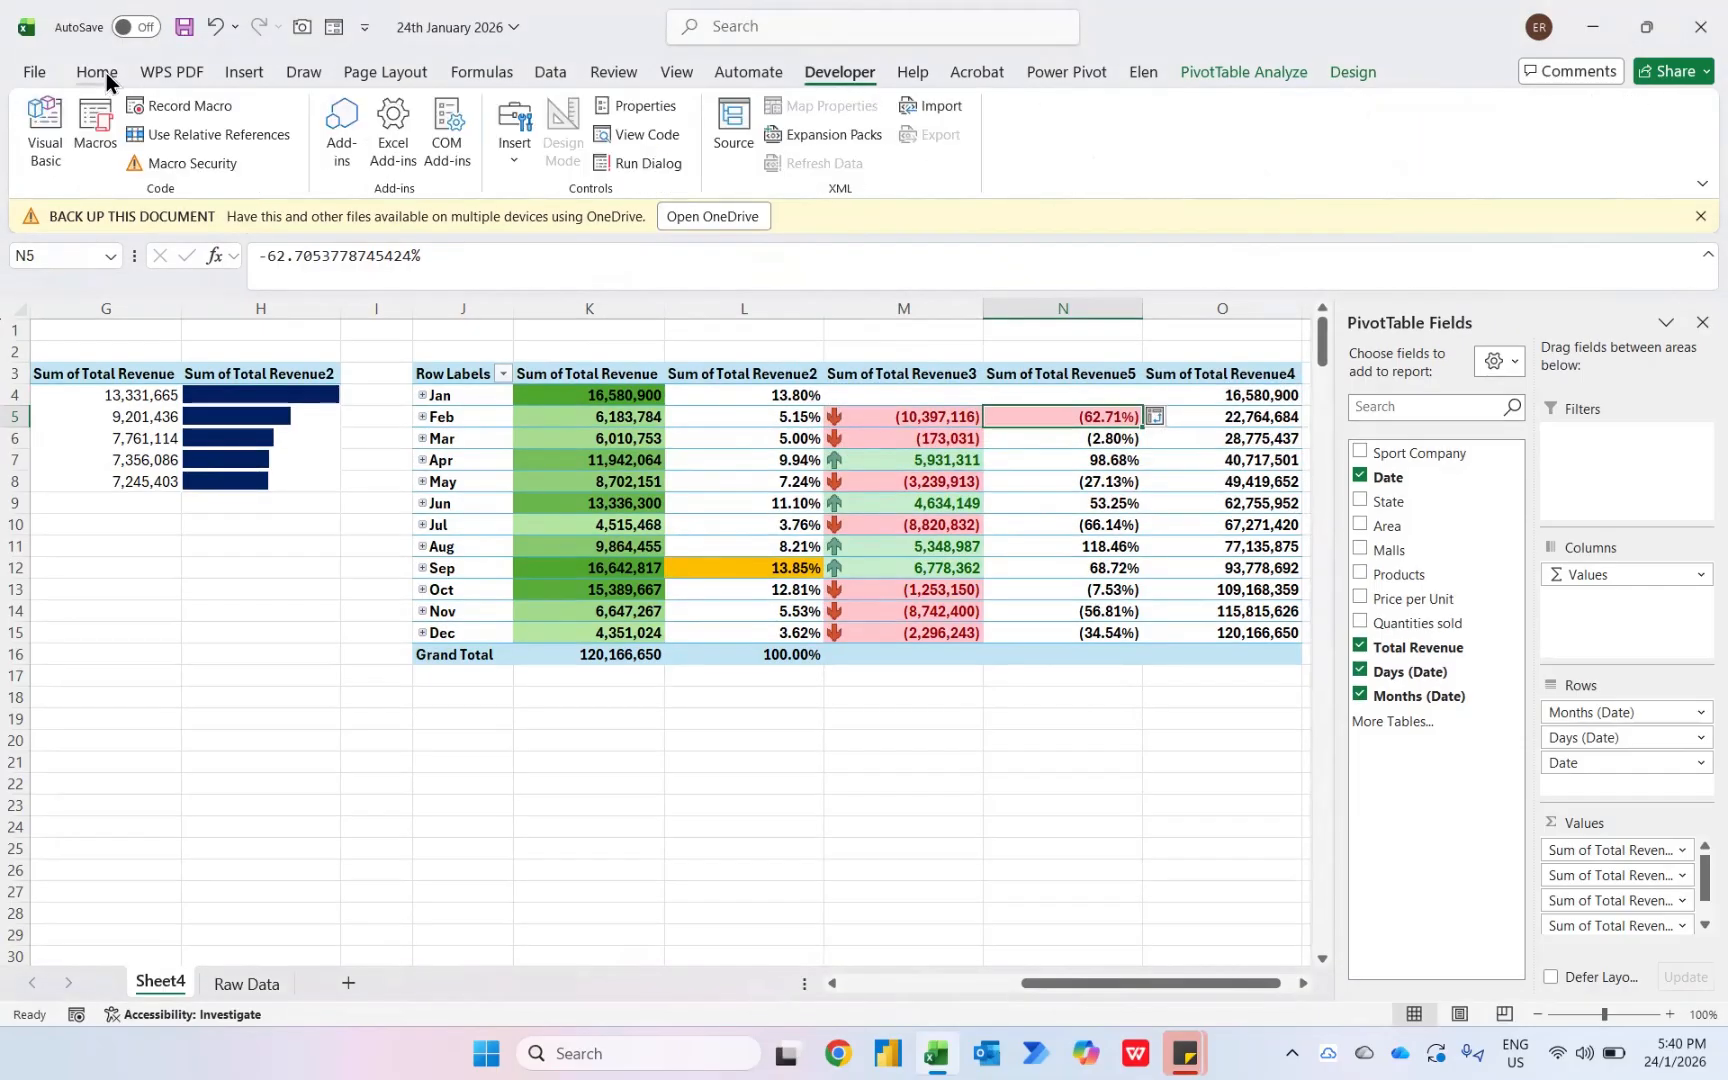
left_click(97, 72)
left_click(845, 105)
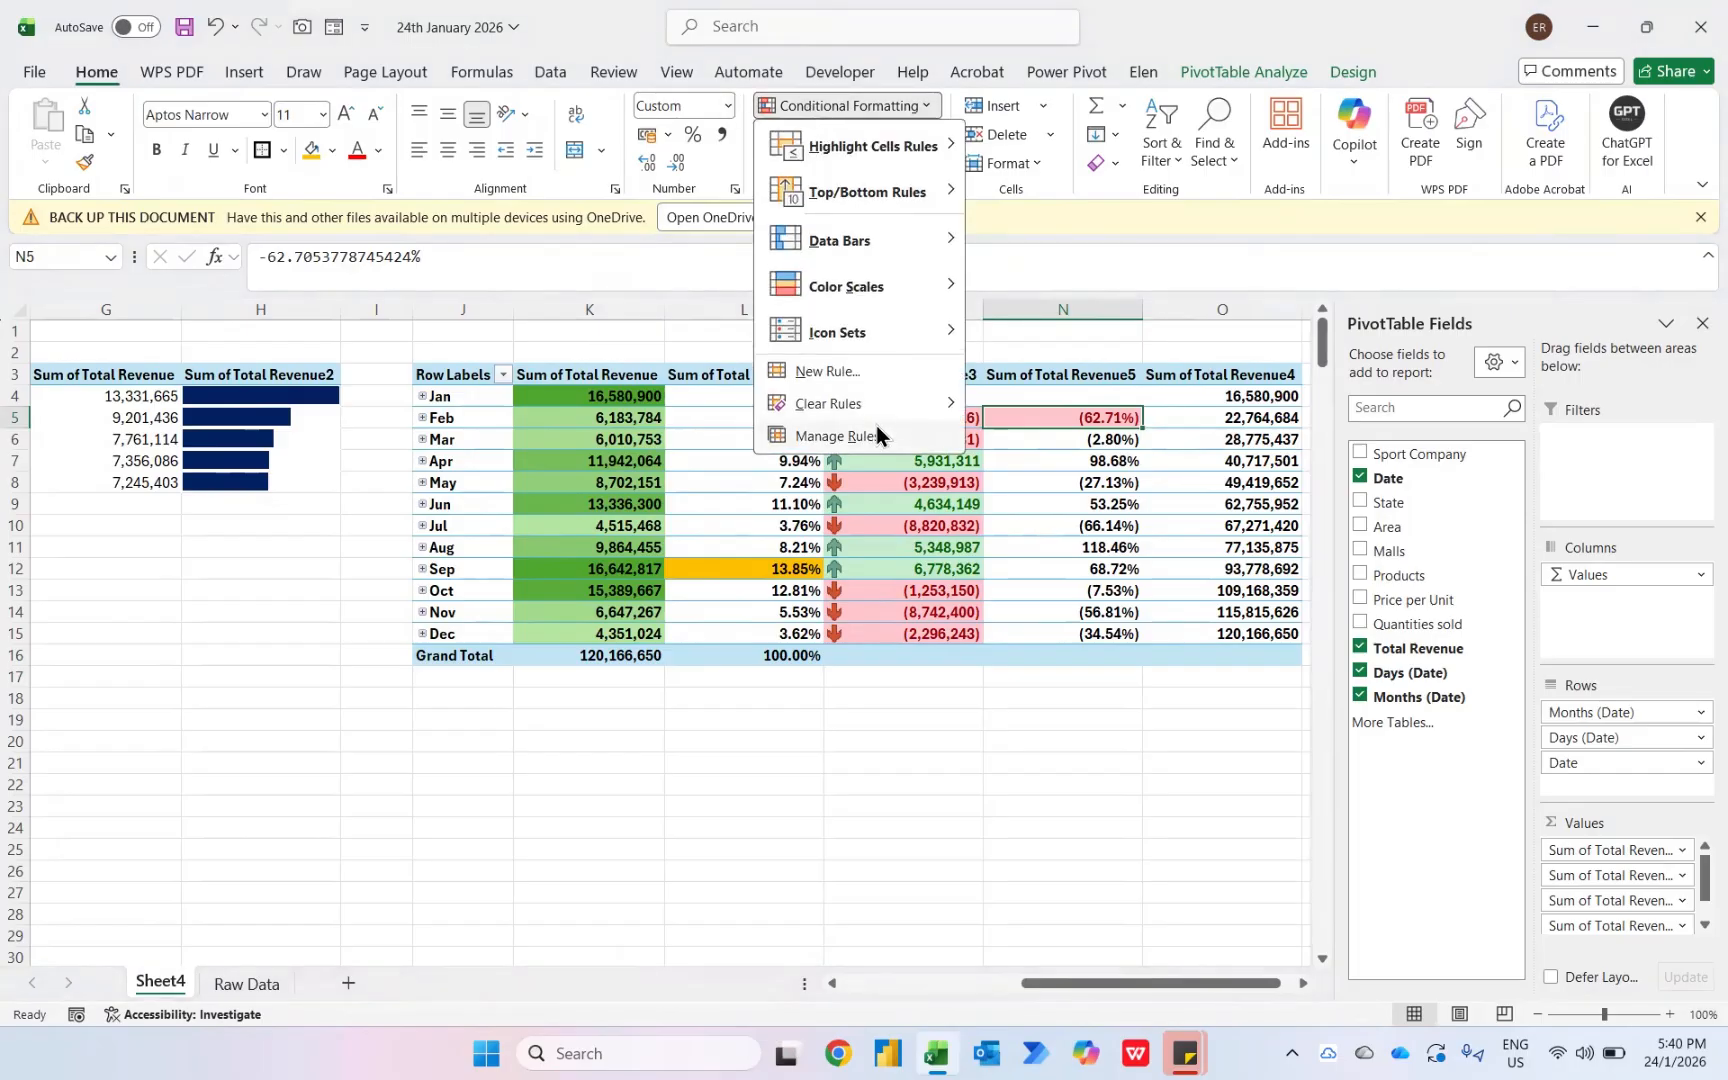
mouse_move(851, 195)
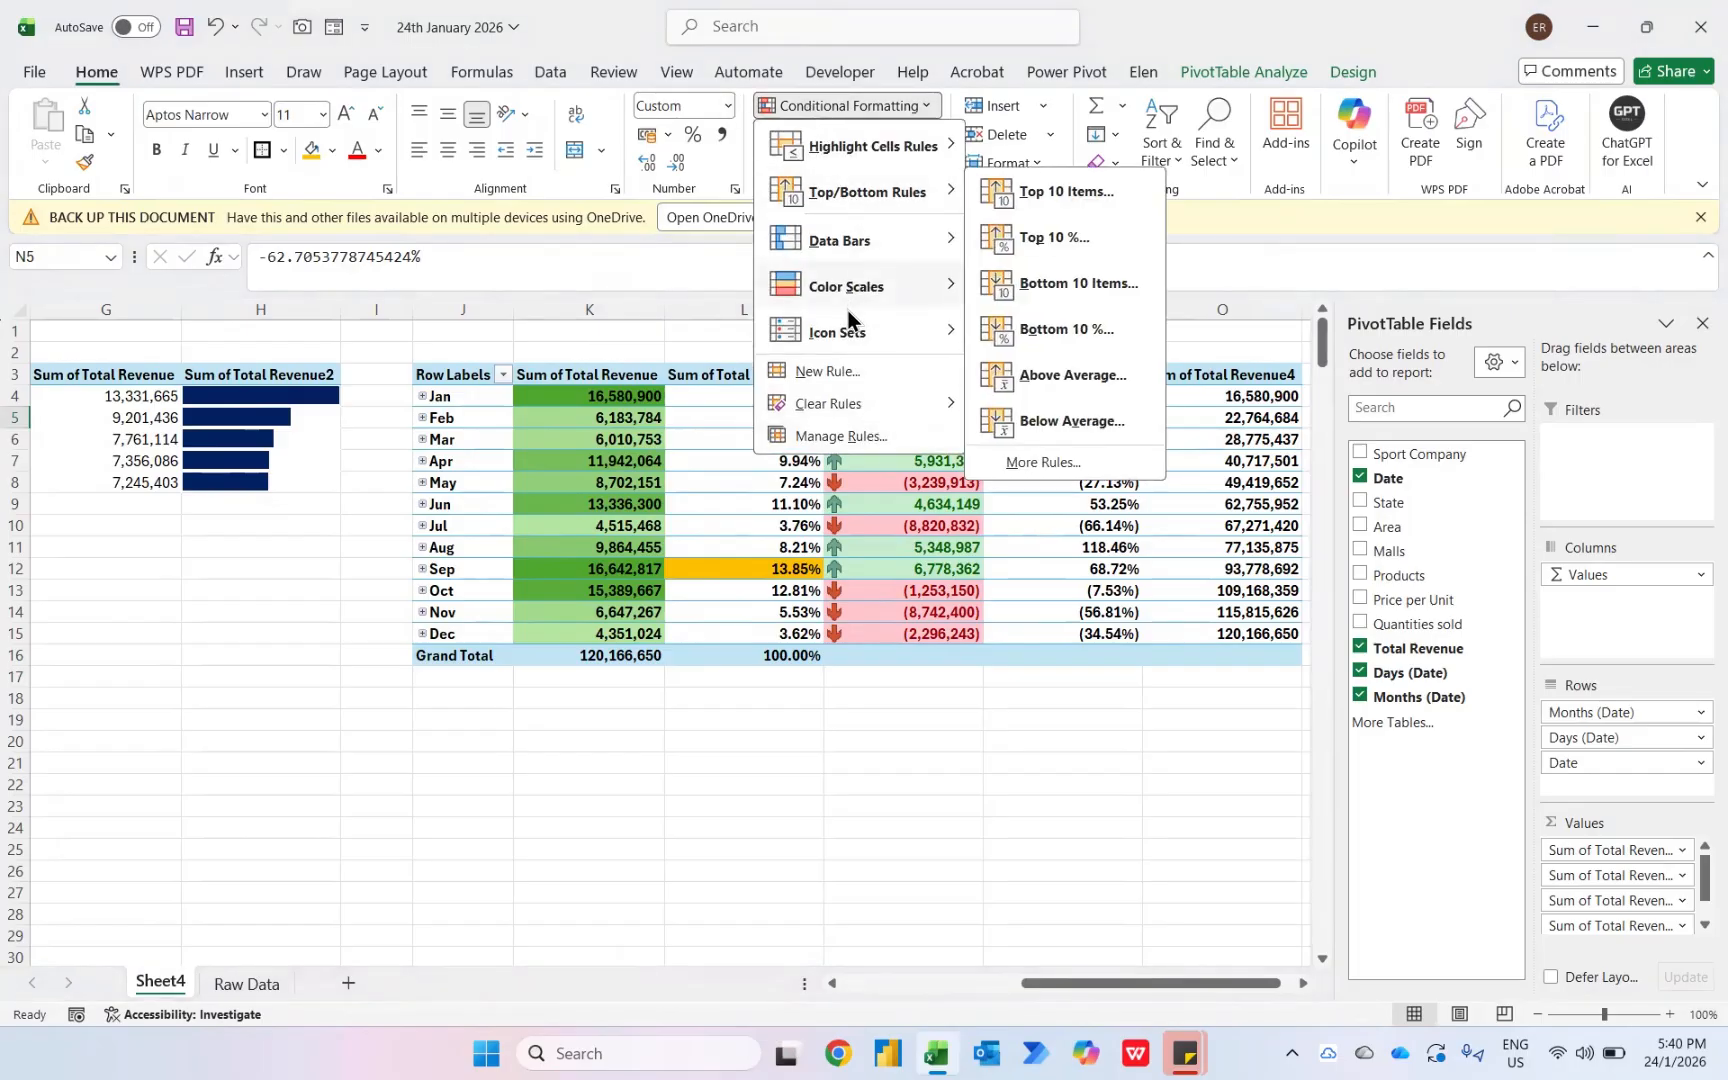
mouse_move(850, 332)
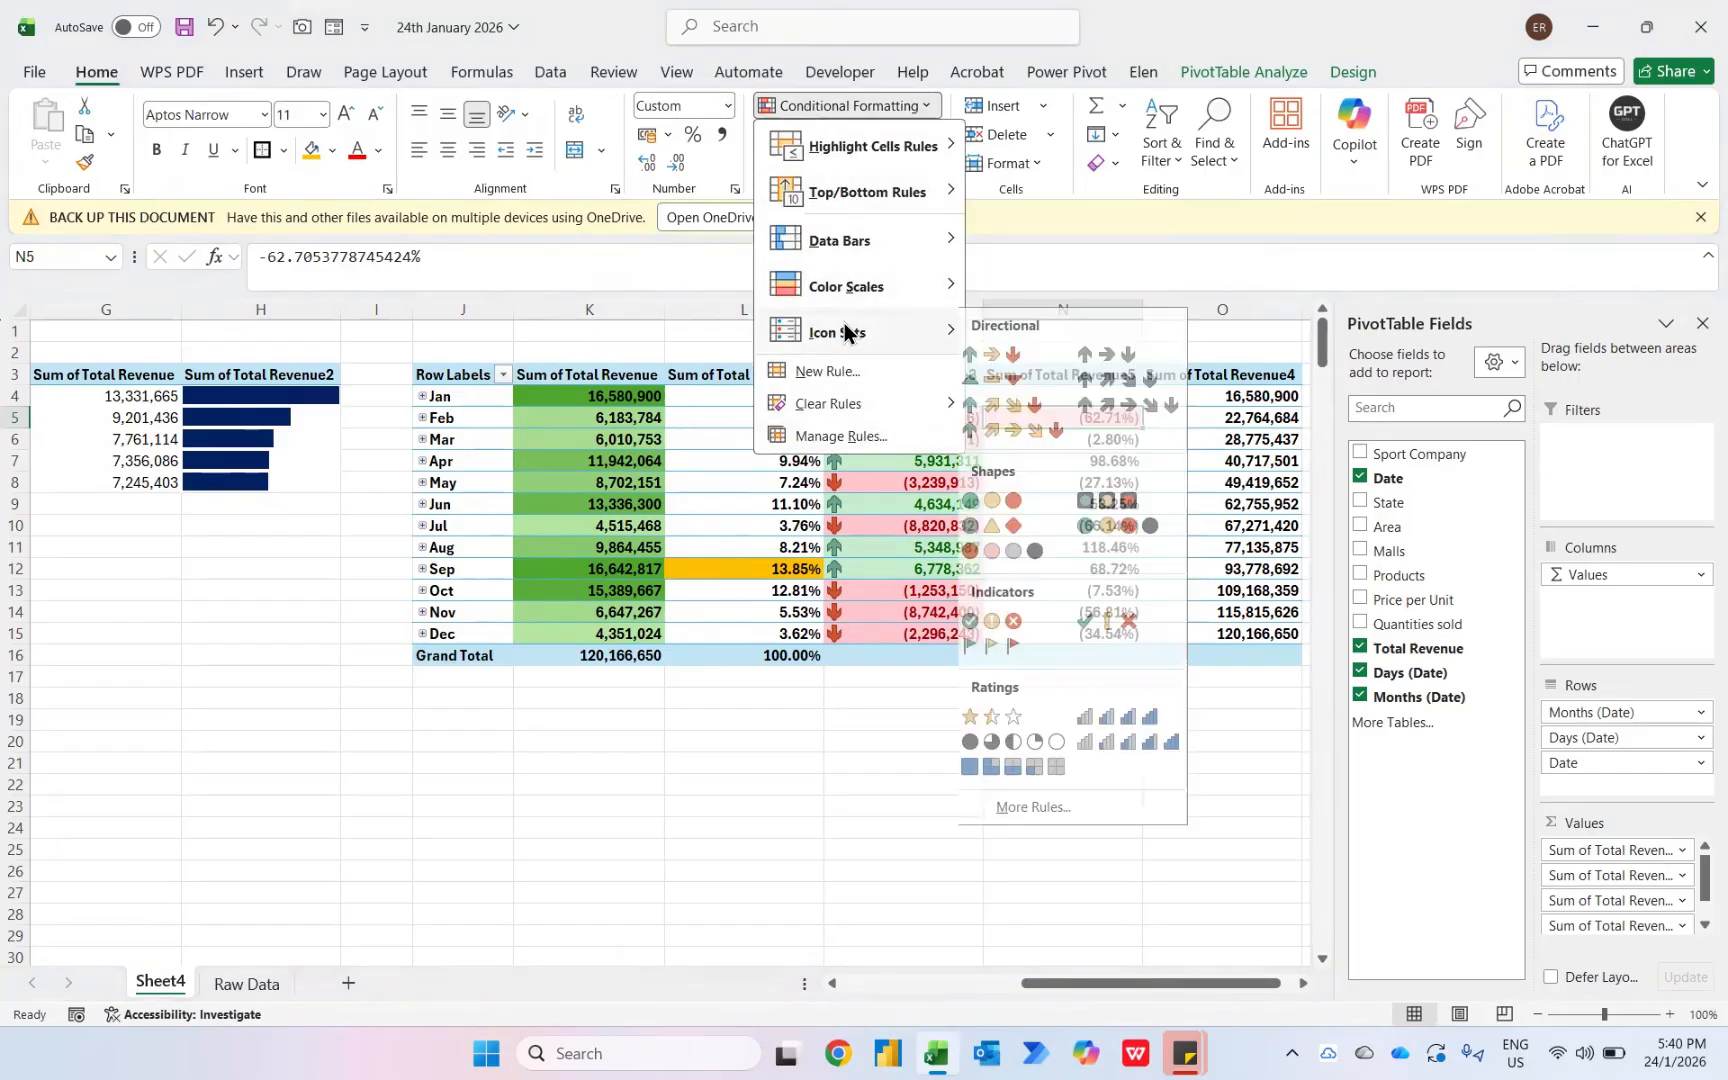
left_click(988, 384)
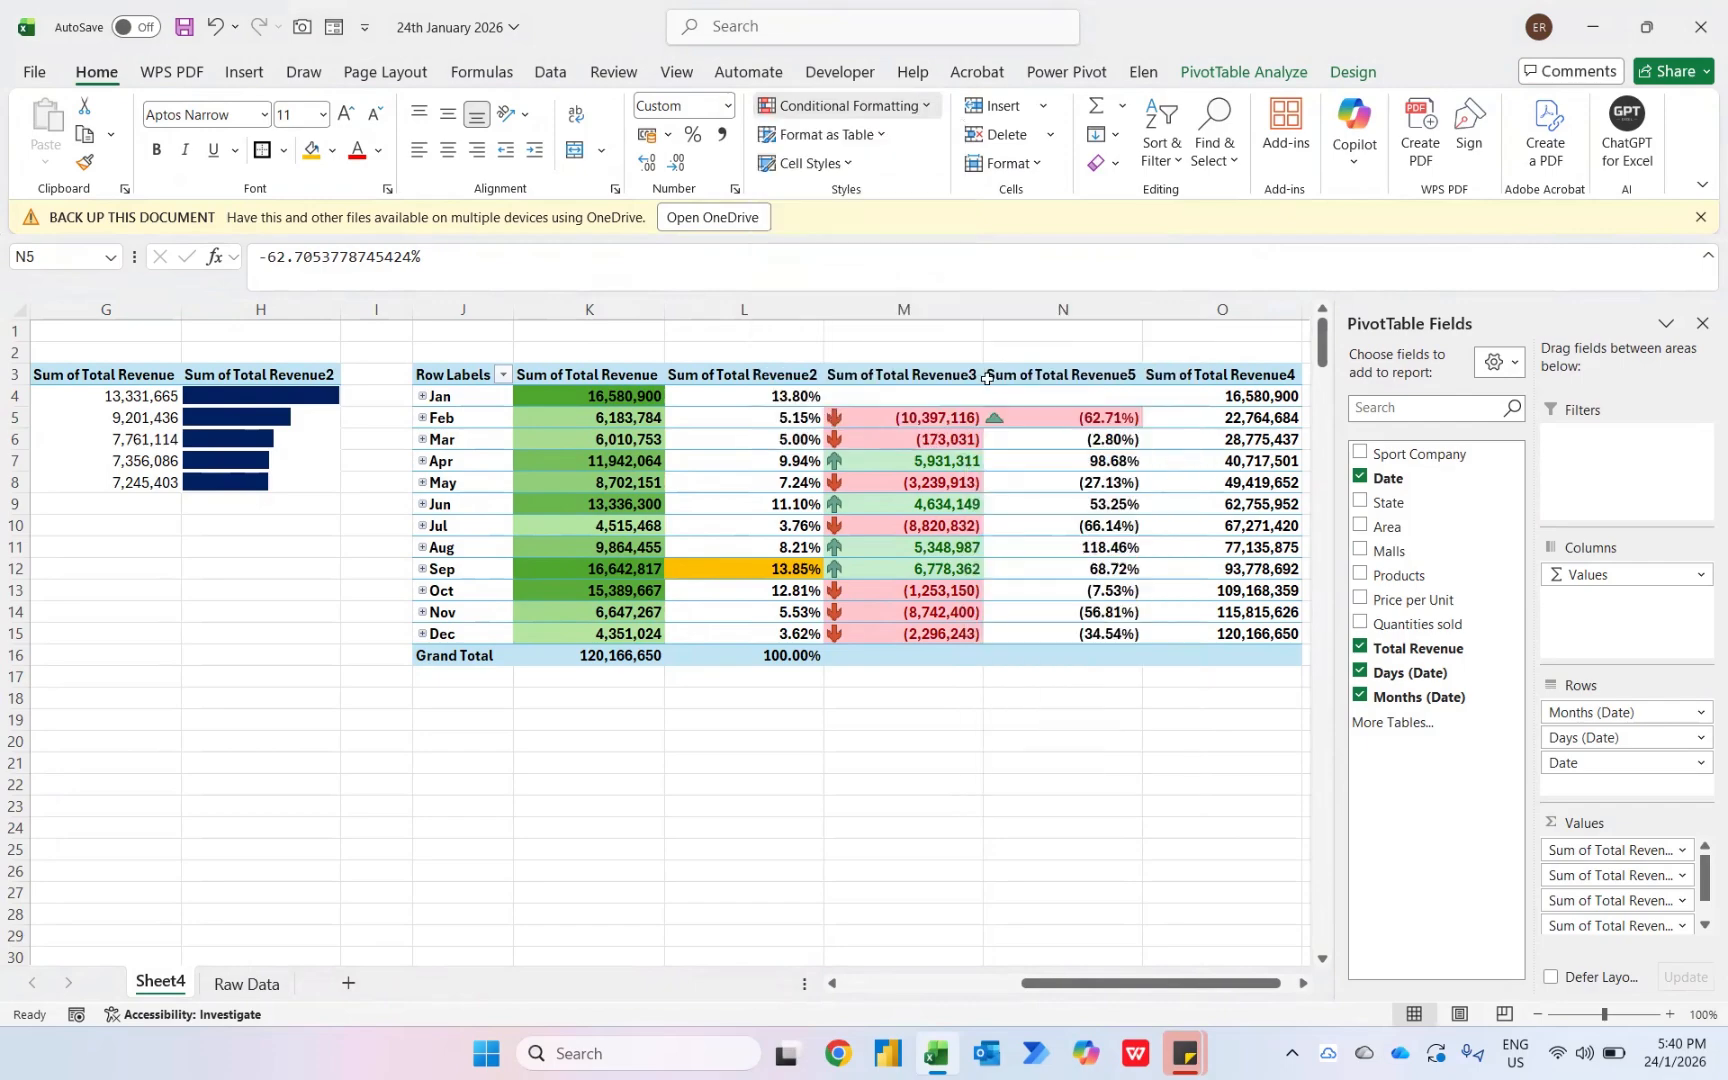
- Edit the icon set rule to cover all Sum of Total Revenue5 values for Months (Date), using Number thresholds of 0 and a greater-than operator
left_click(857, 106)
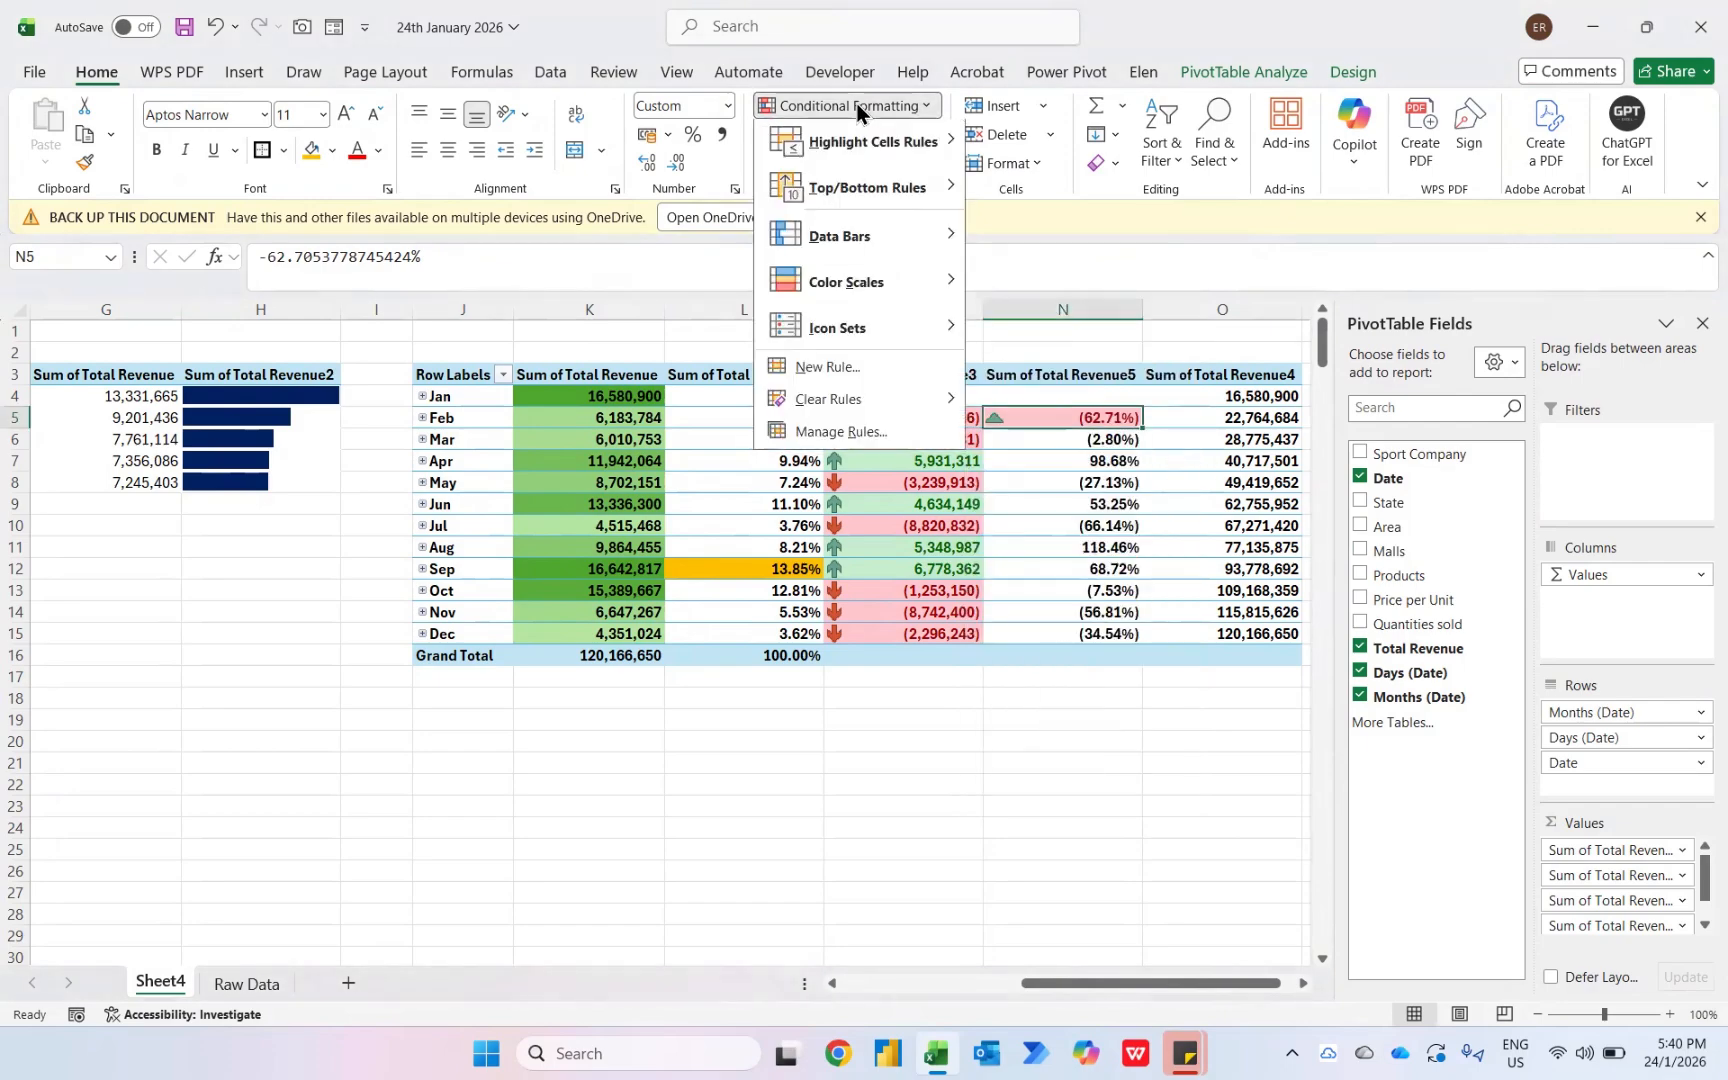
left_click(828, 432)
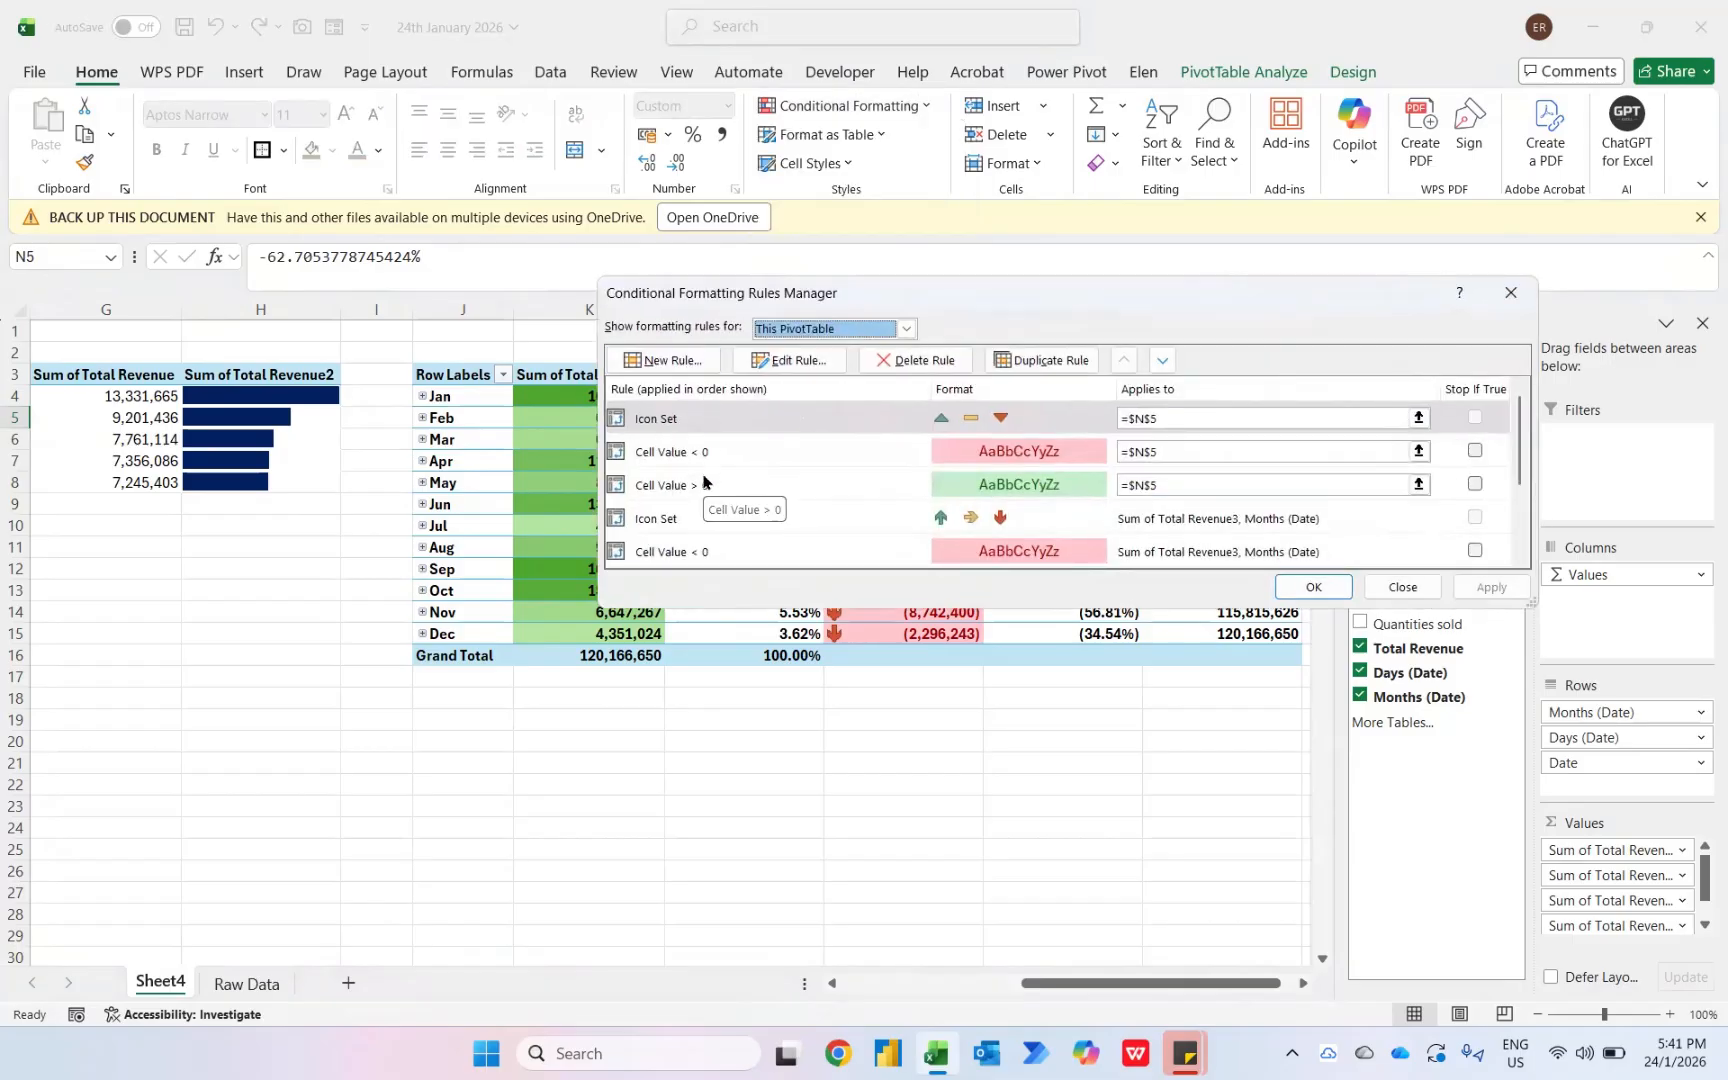
left_click(789, 360)
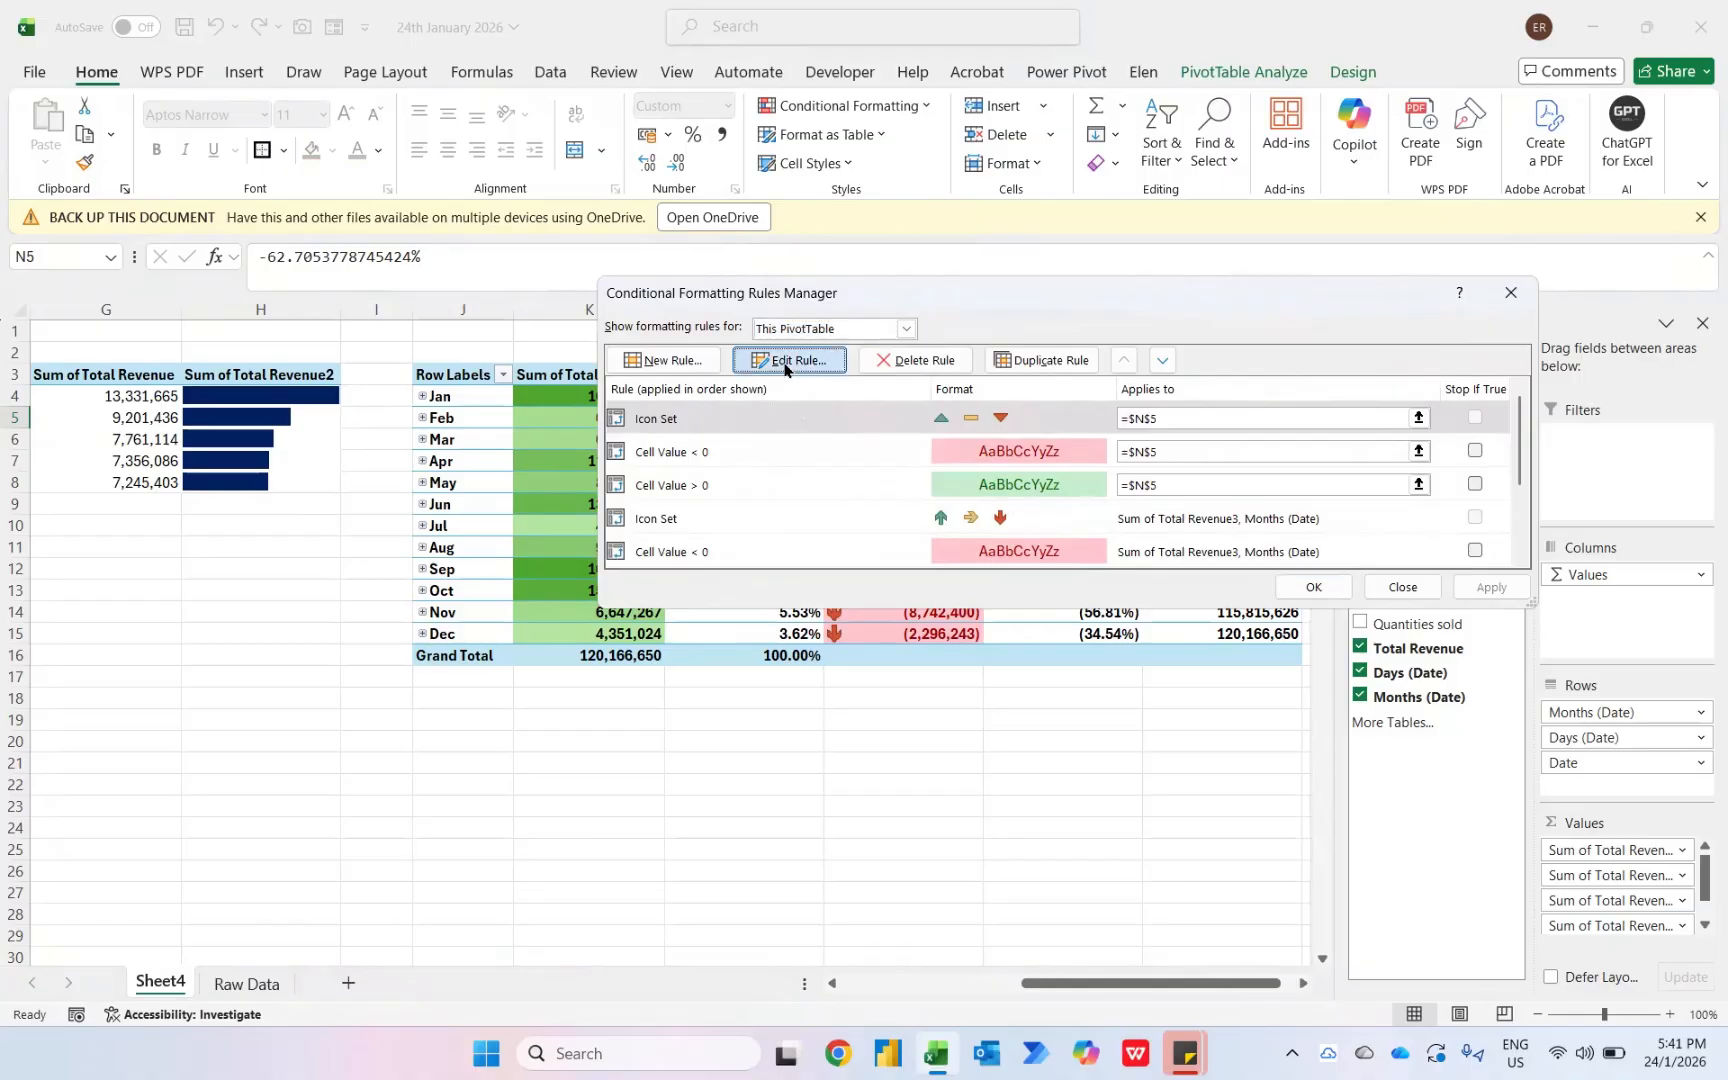
left_click(840, 260)
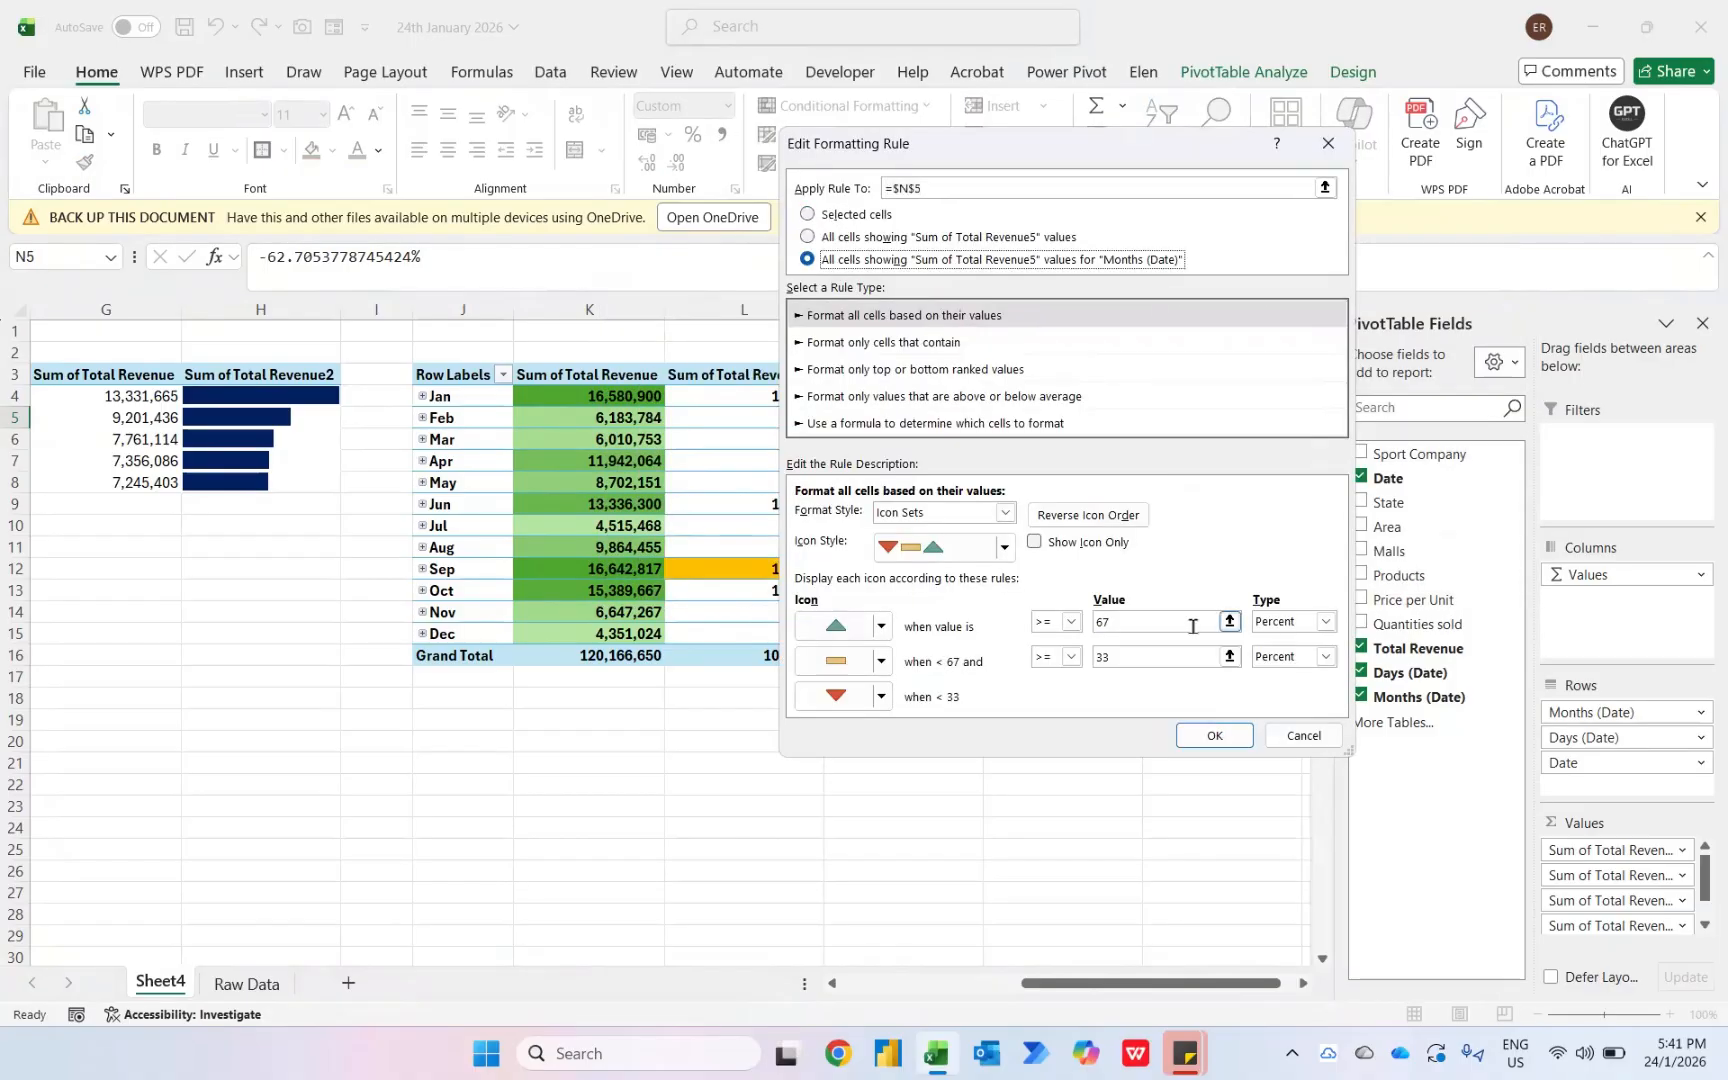
left_click(1275, 619)
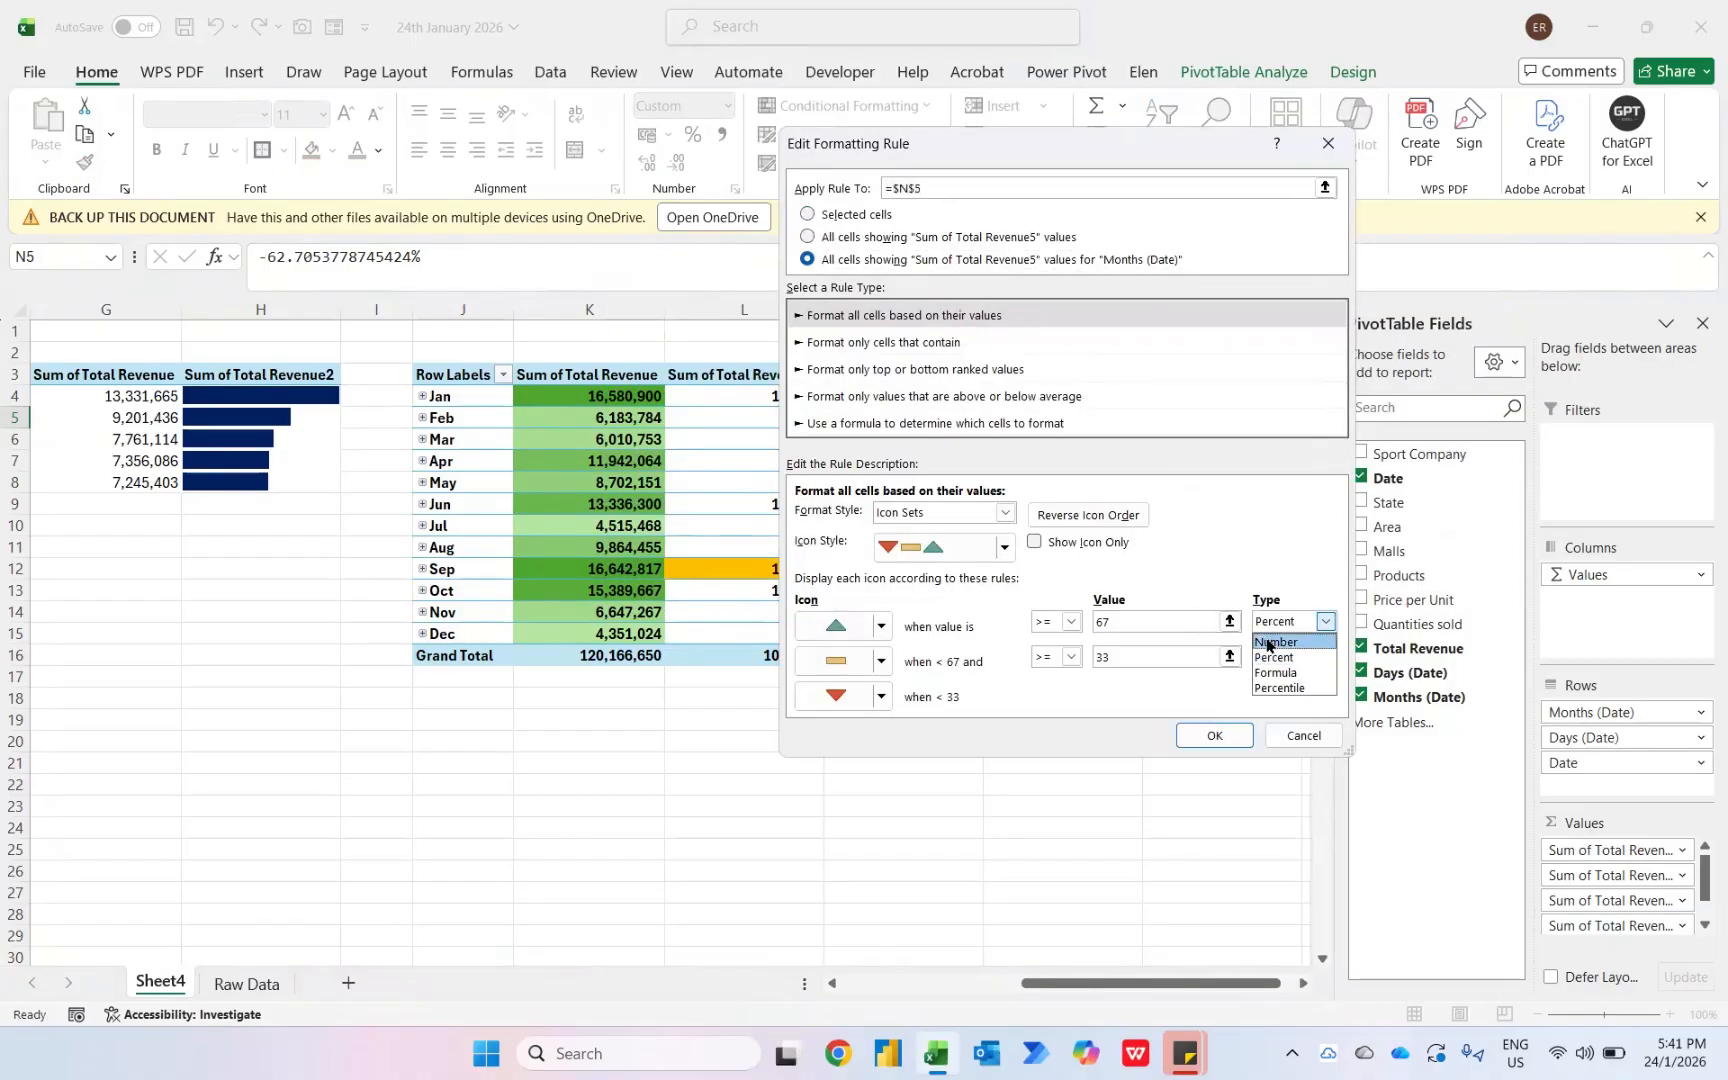
left_click(1276, 642)
left_click(1268, 658)
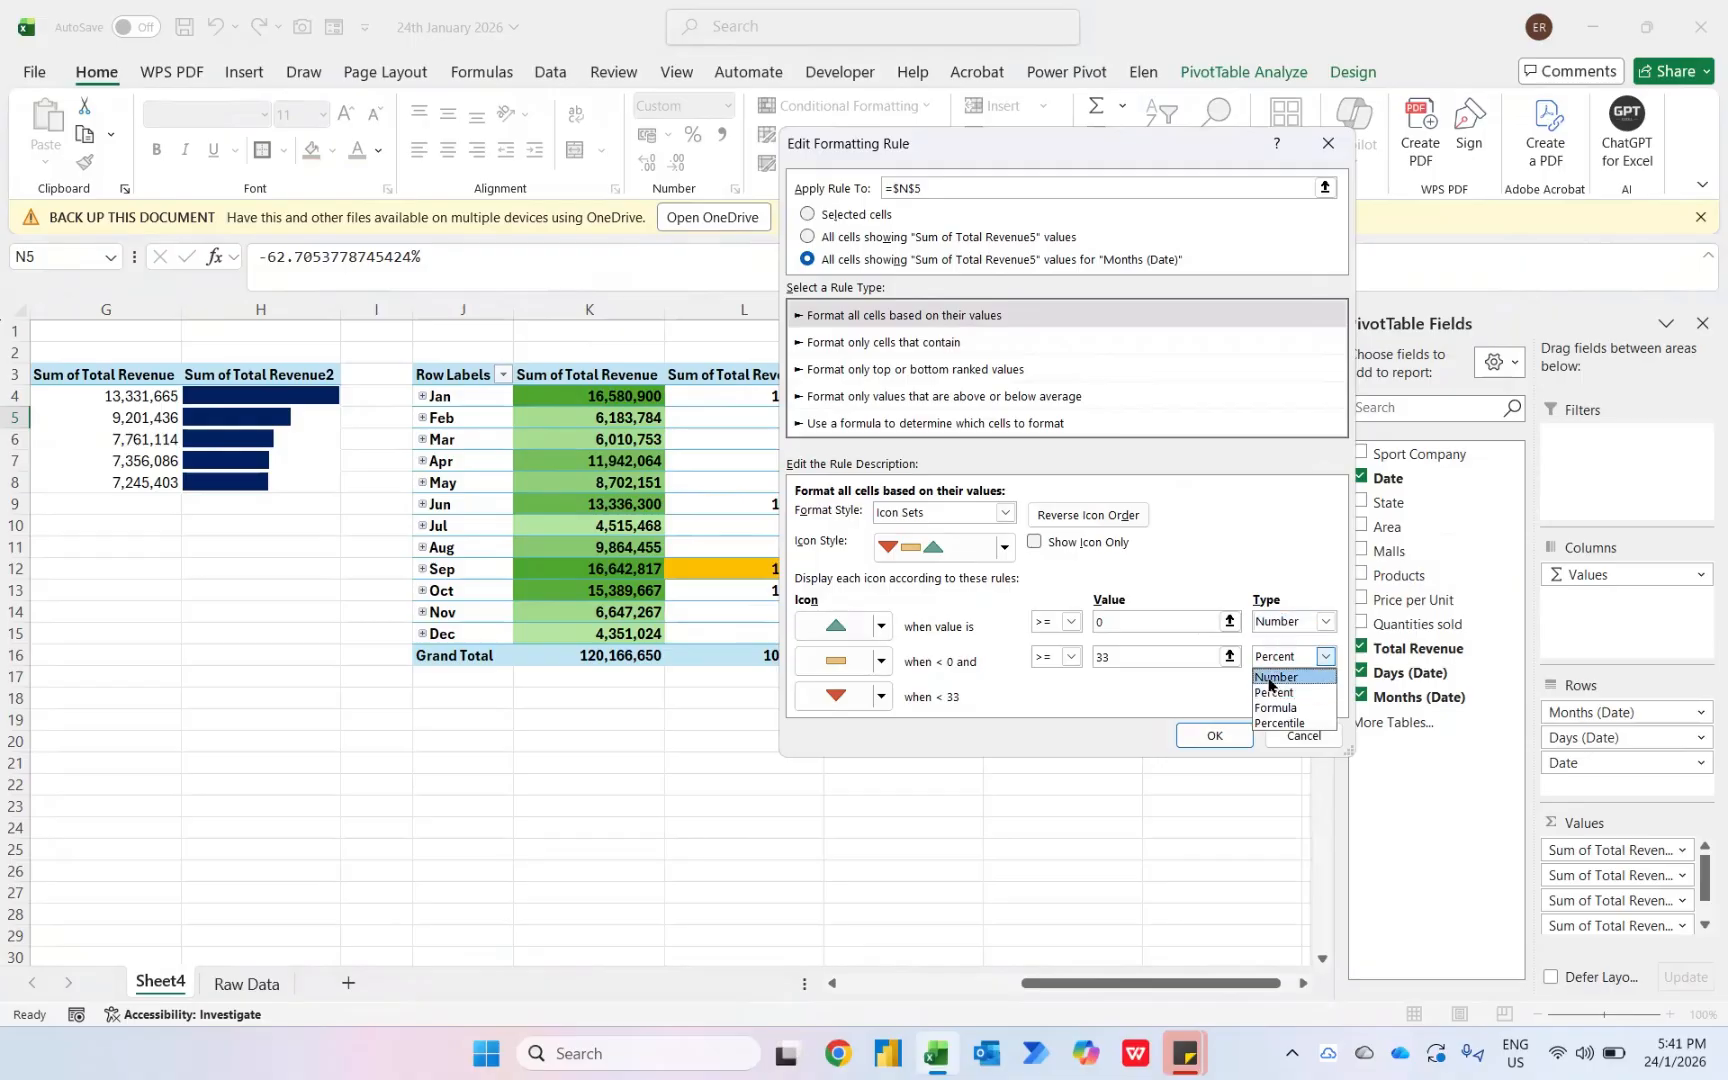
left_click(1276, 677)
left_click(1071, 621)
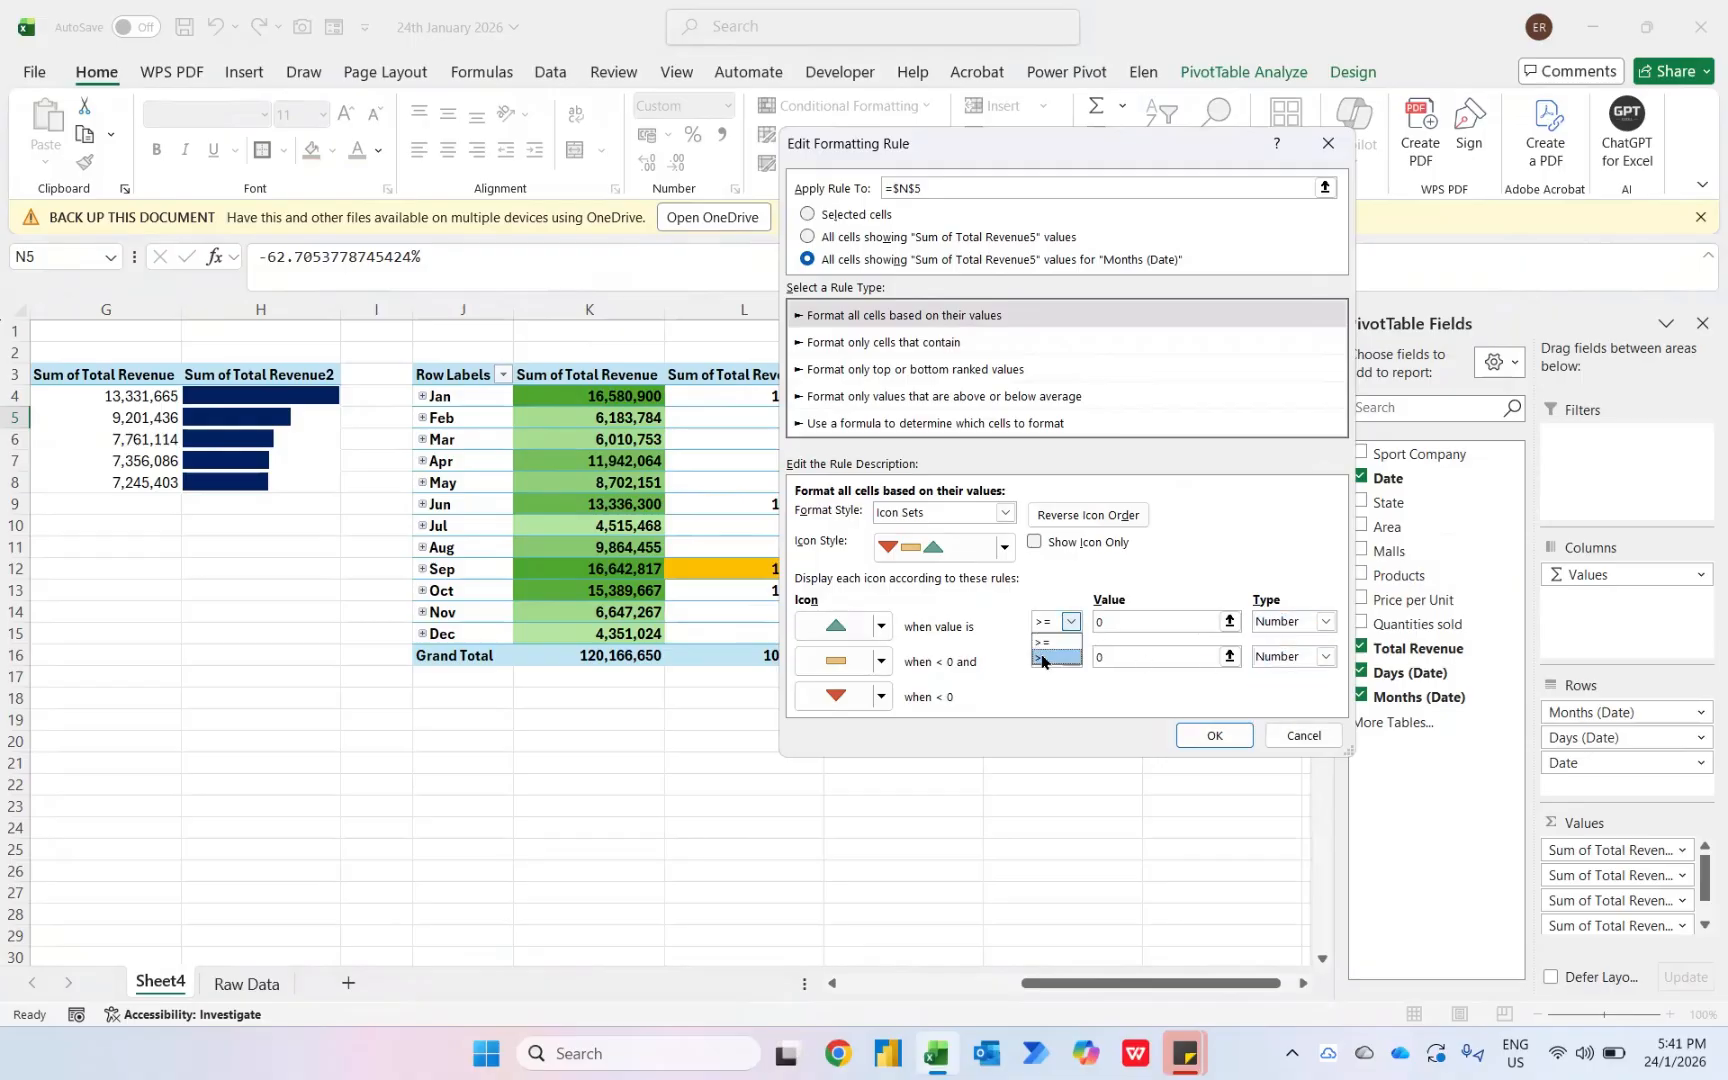
left_click(1046, 655)
left_click(1196, 744)
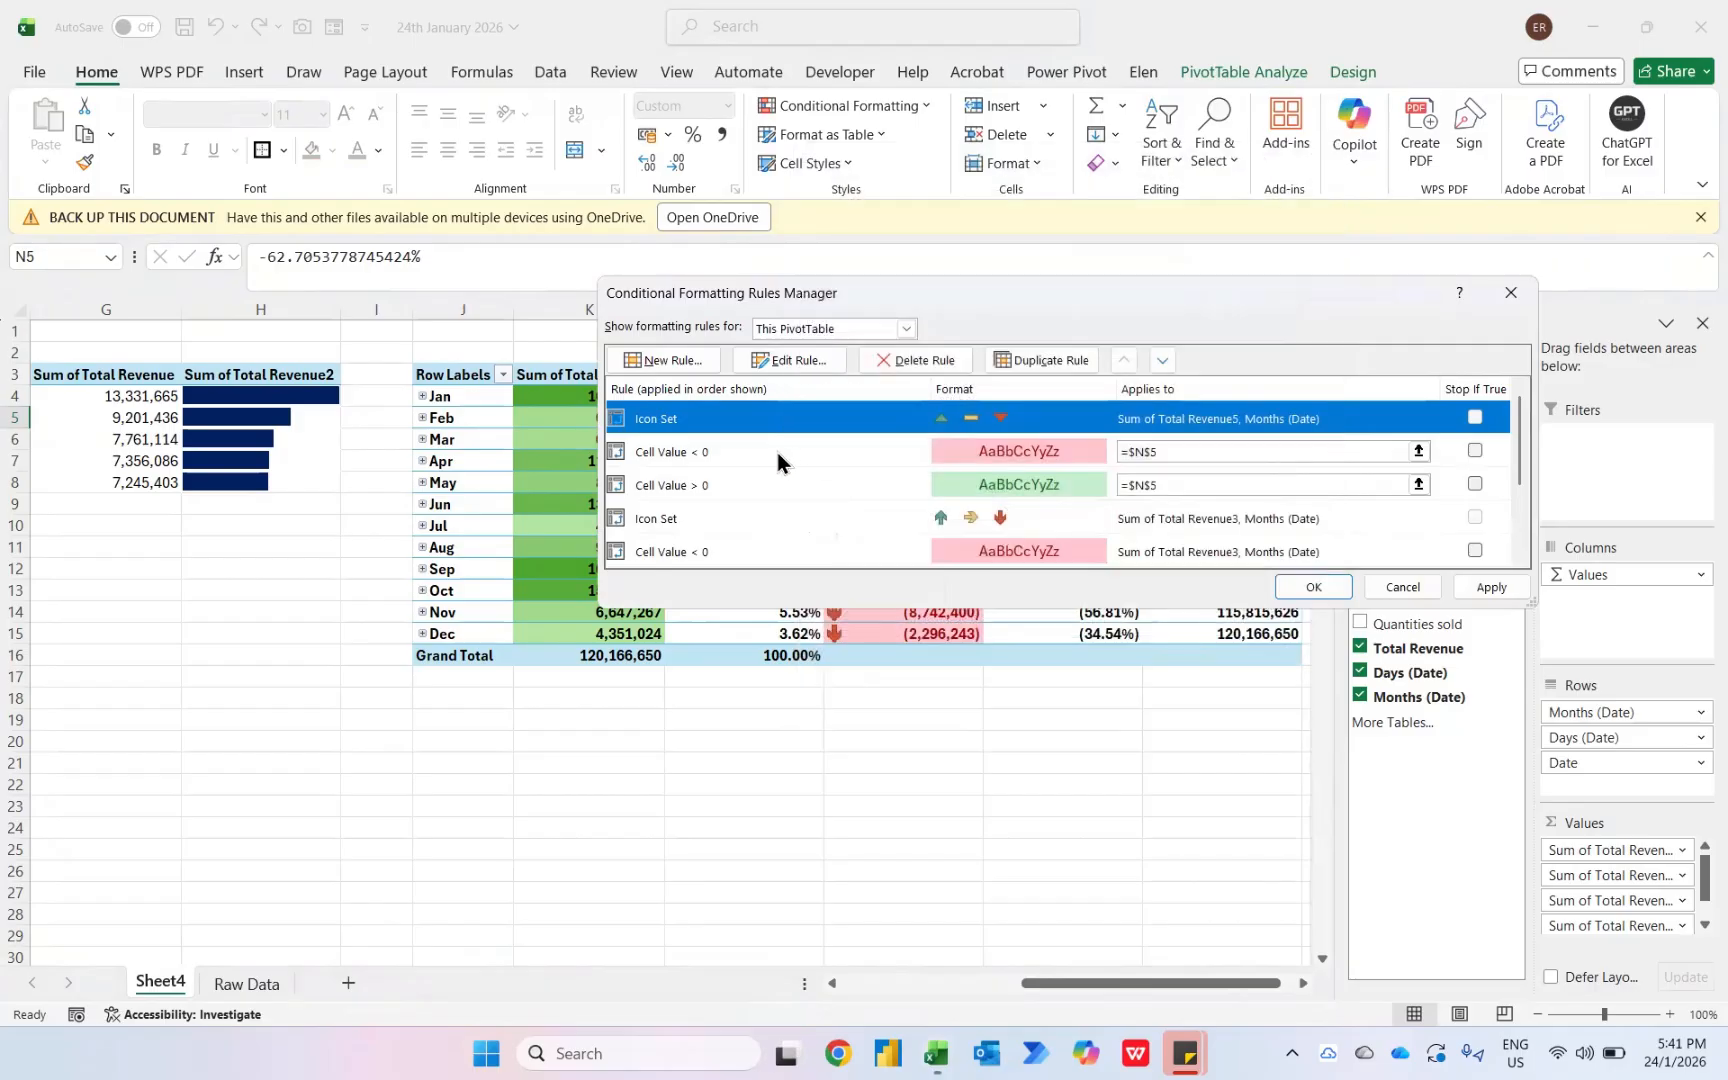
- Extend the less-than-0 rule to all cells showing Sum of Total Revenue5 values for Months (Date)
left_click(778, 452)
left_click(809, 352)
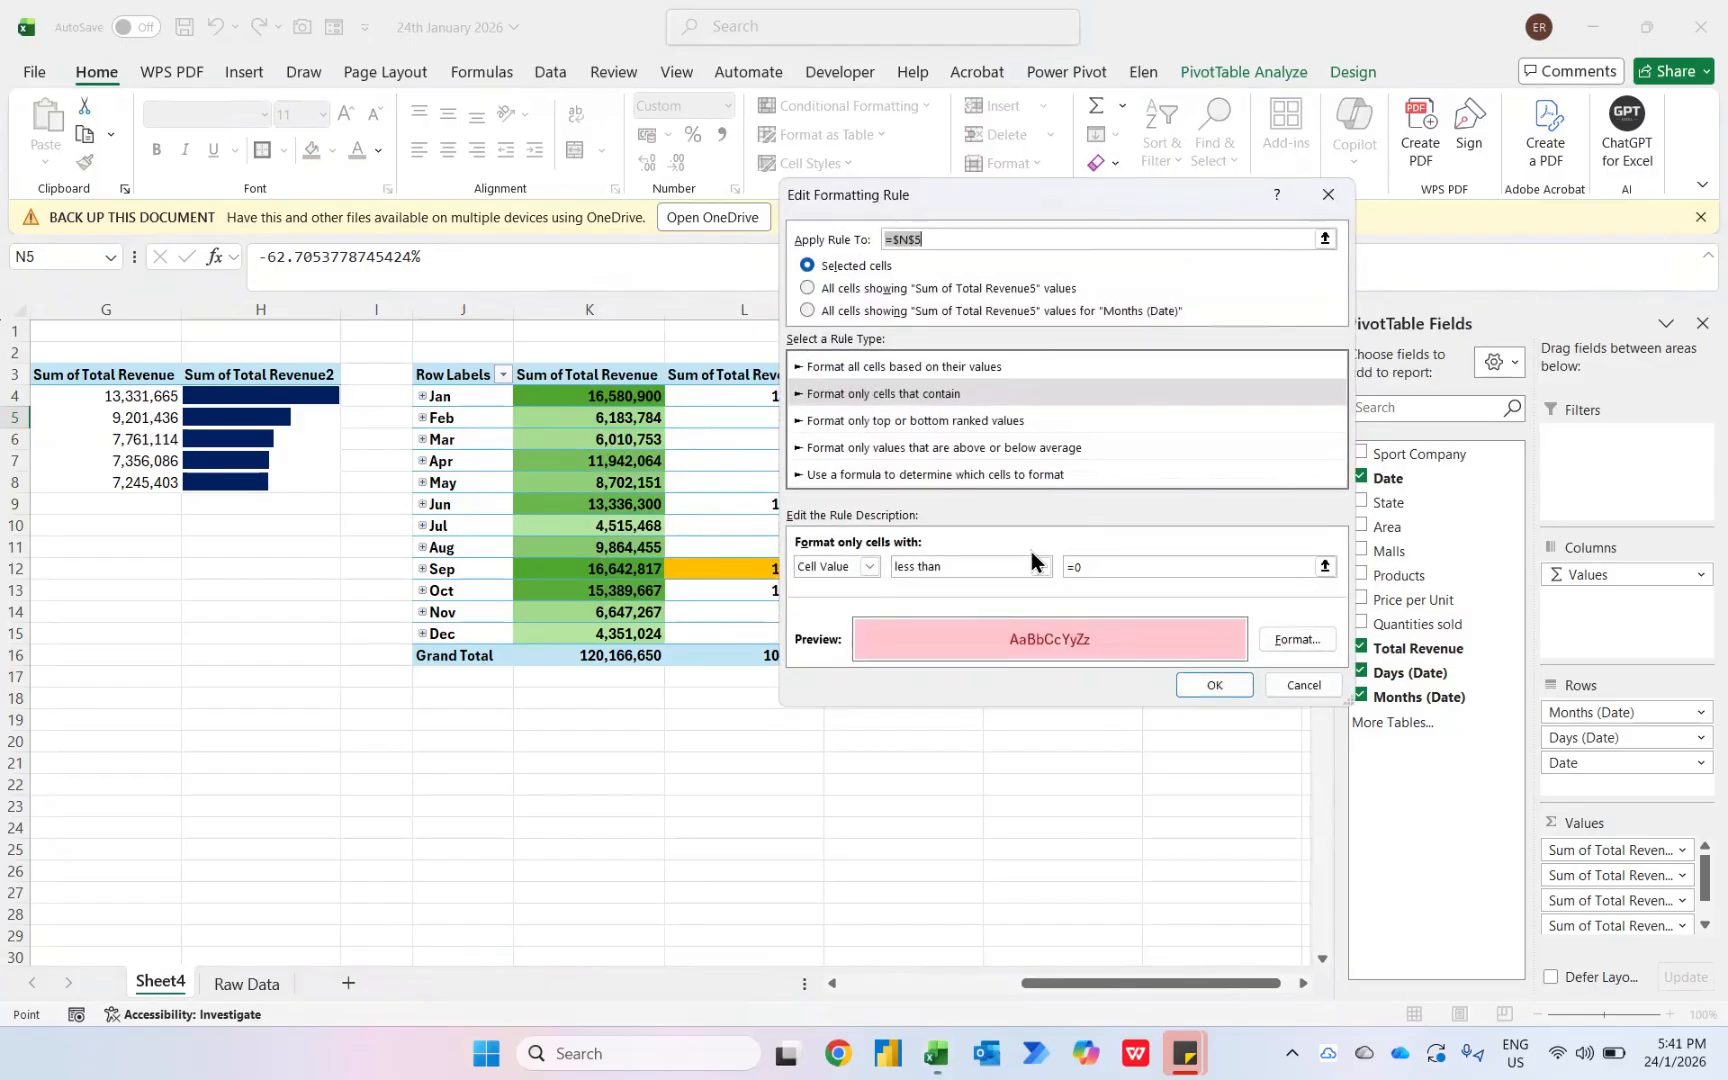
left_click(844, 311)
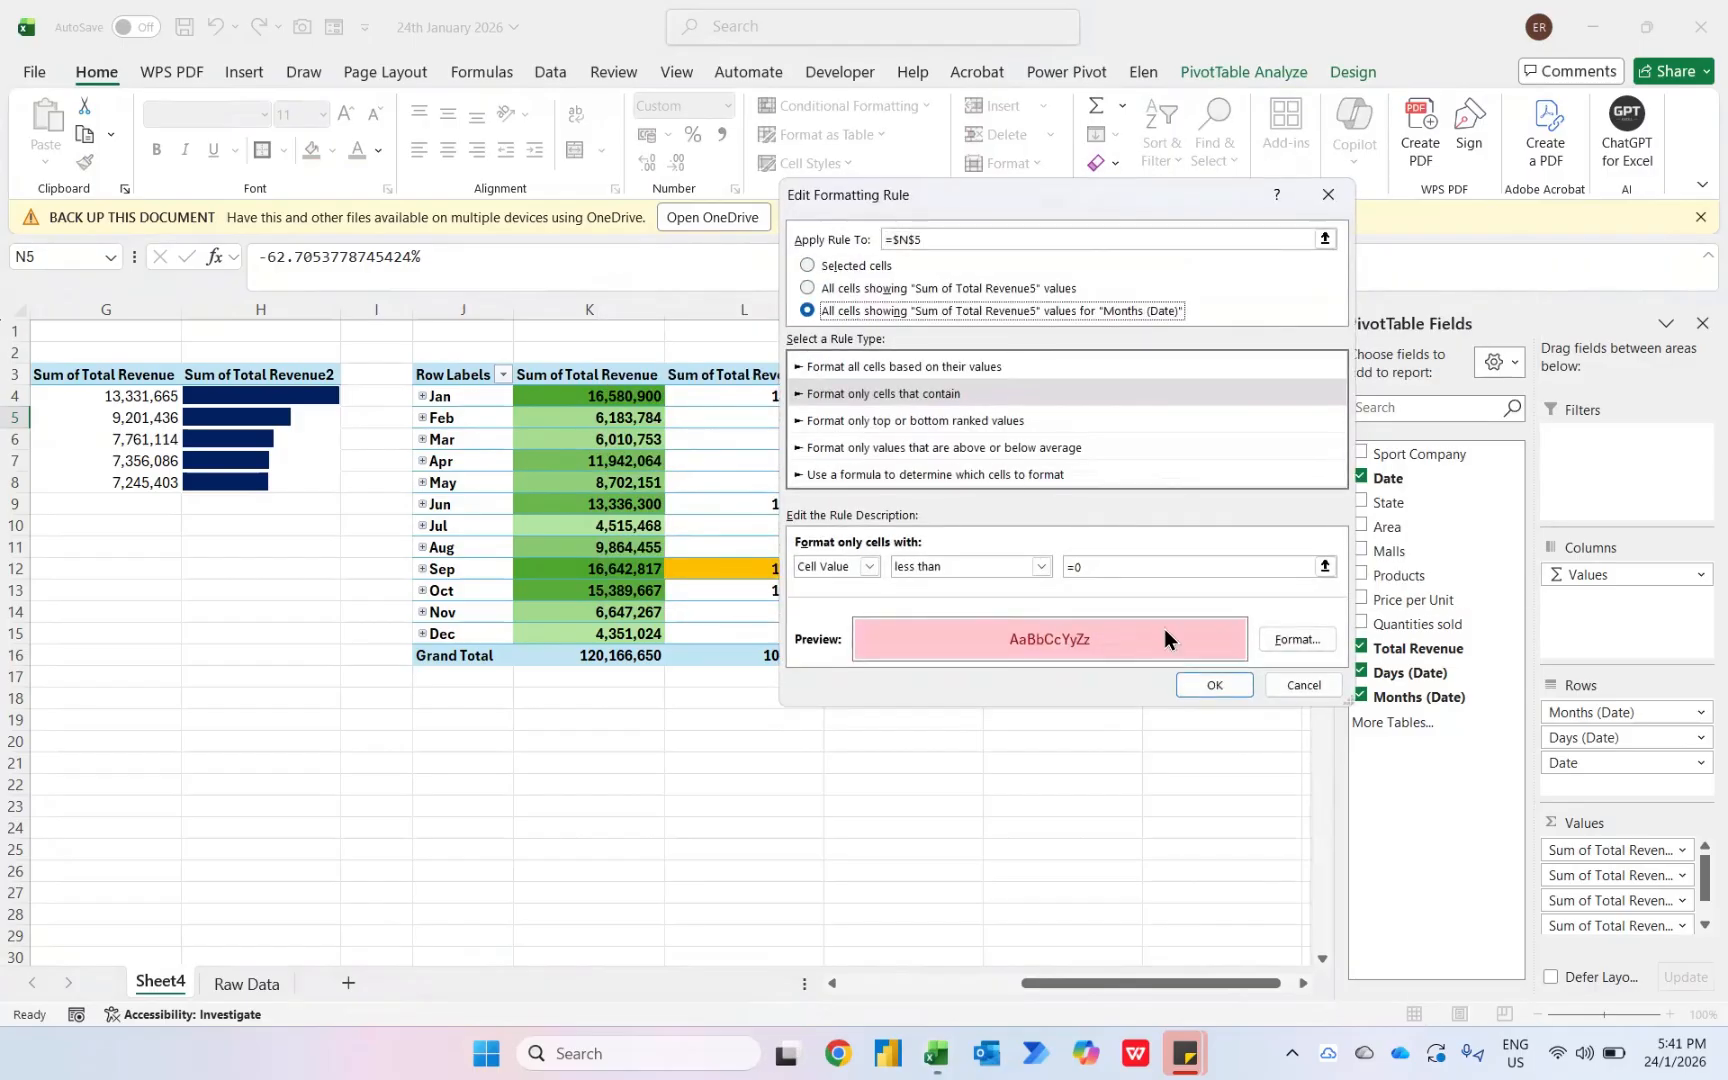
left_click(1214, 686)
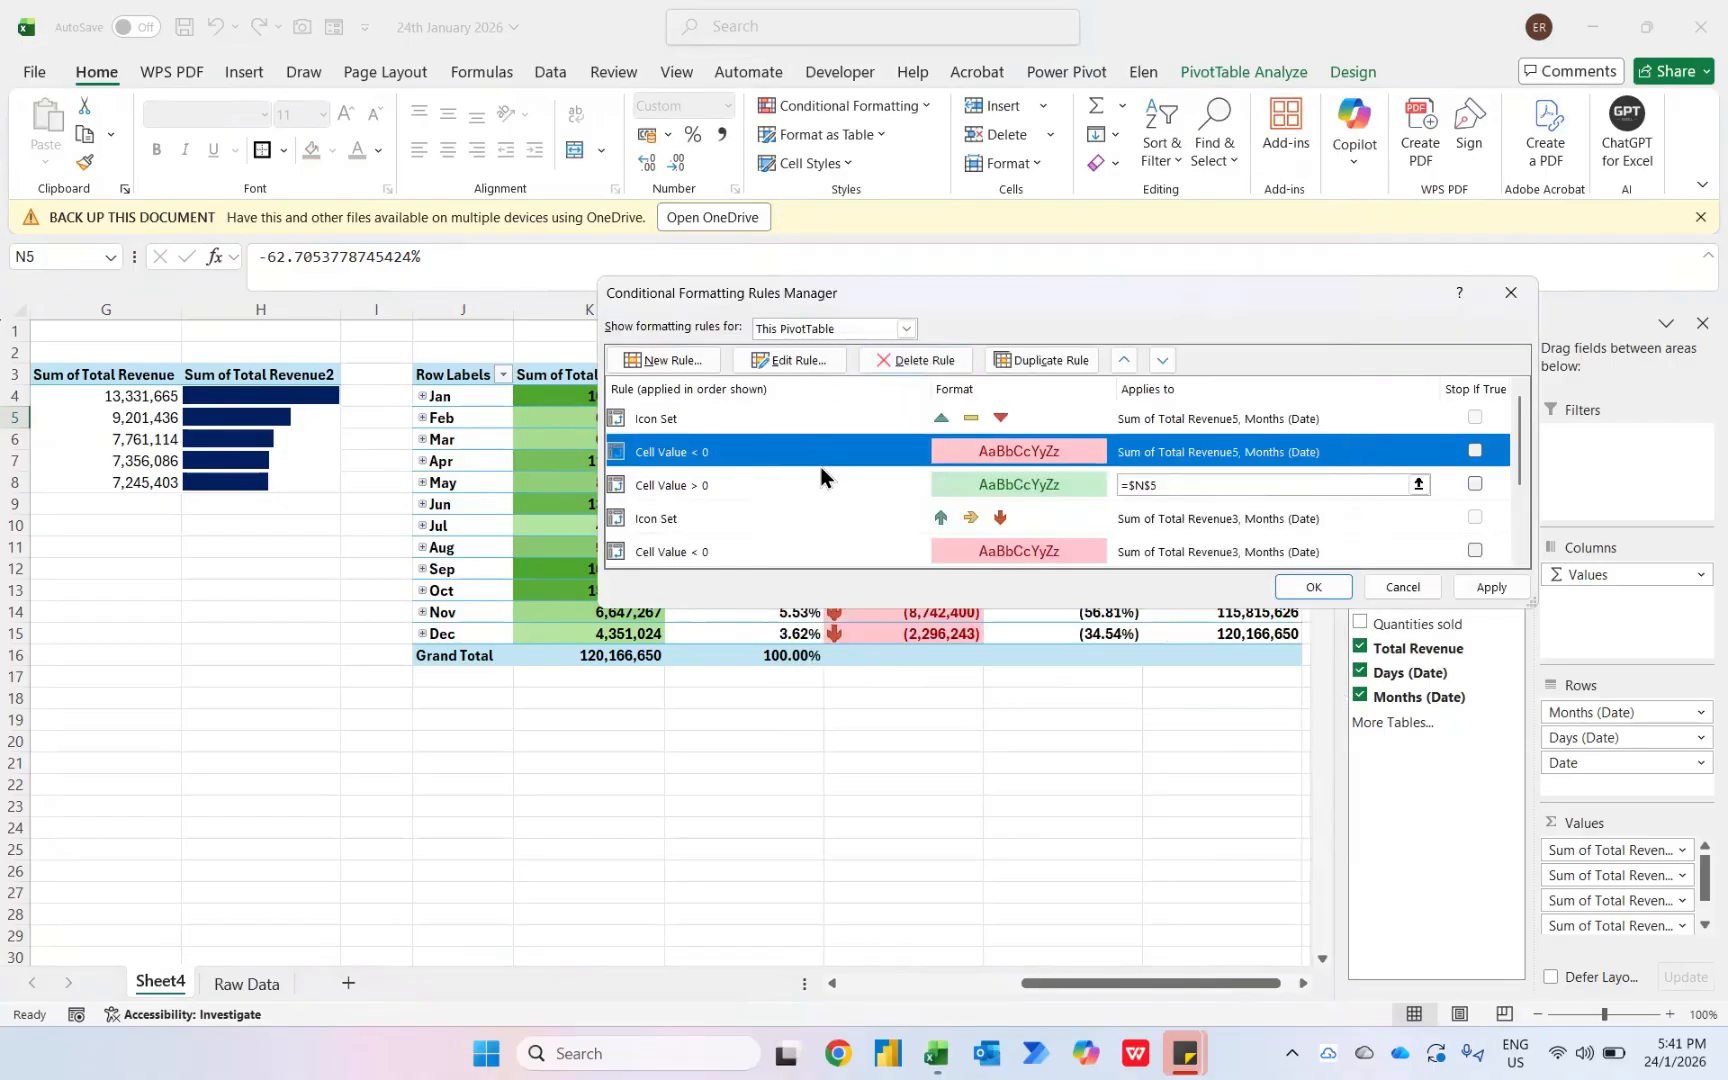
- Extend the greater-than-0 rule to all Sum of Total Revenue5 values for Months (Date) and close the rules manager
left_click(828, 480)
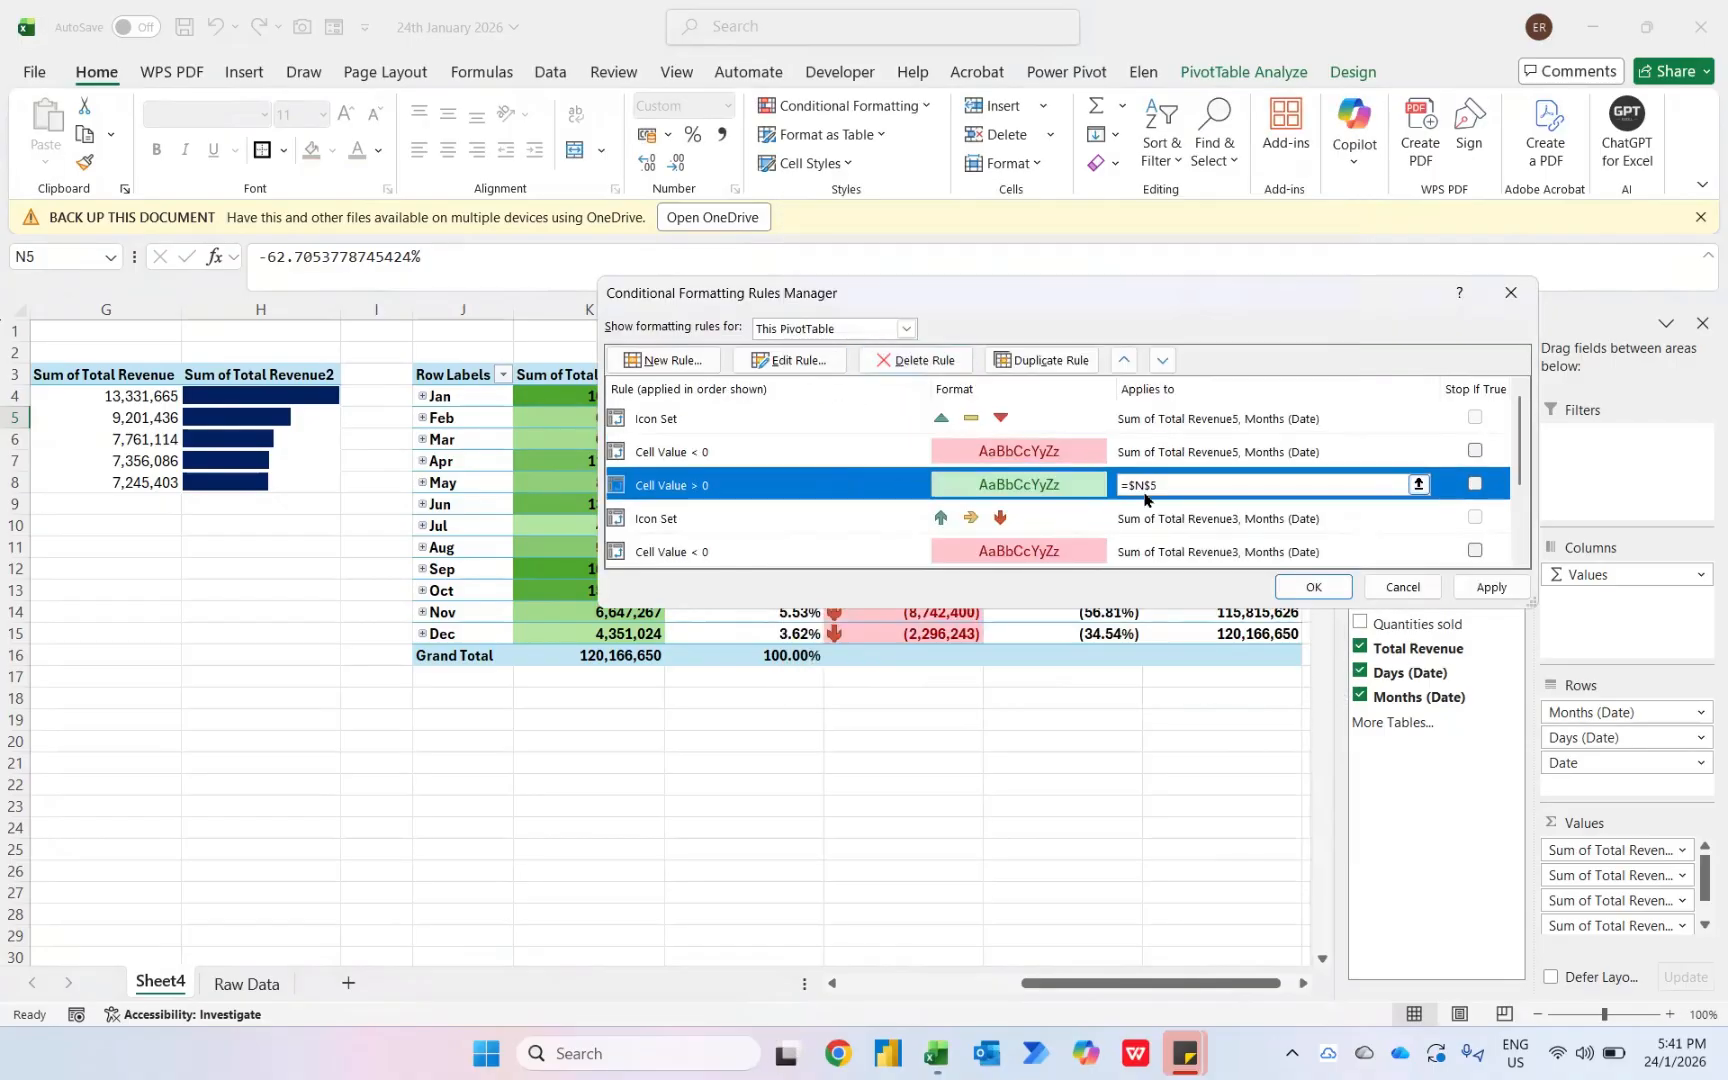
left_click(789, 362)
left_click(880, 318)
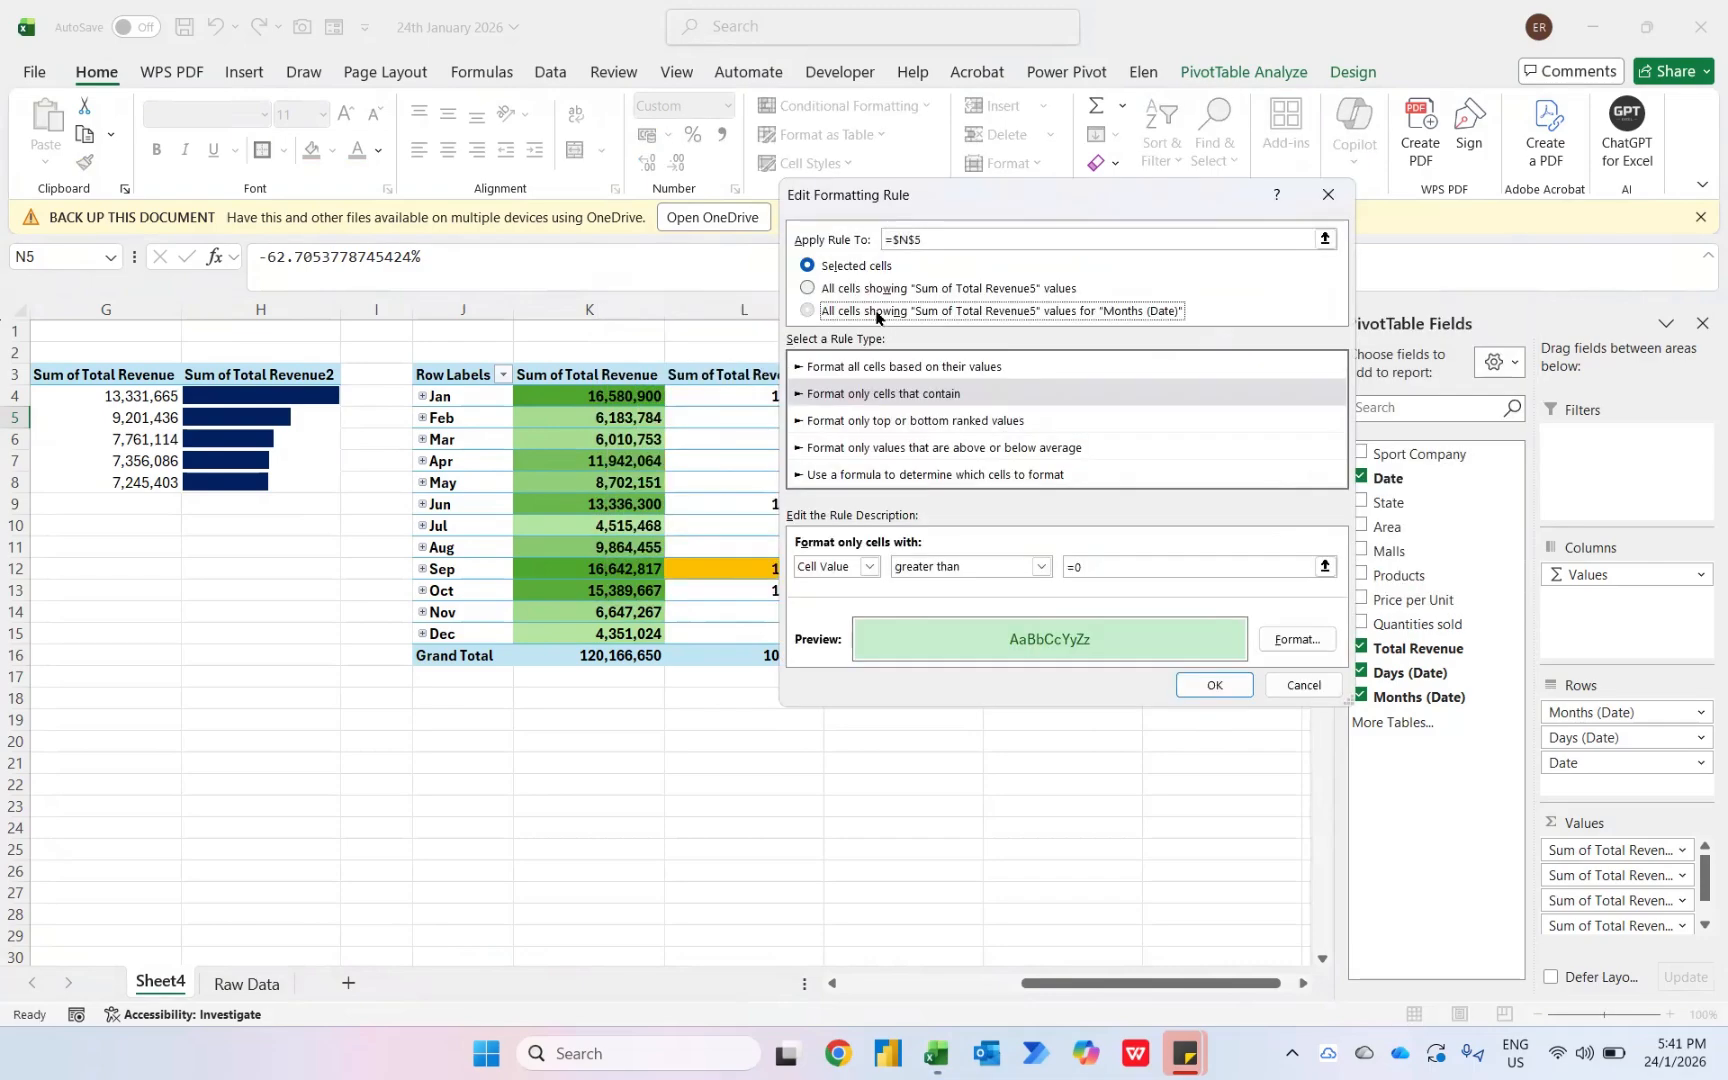
left_click(1215, 697)
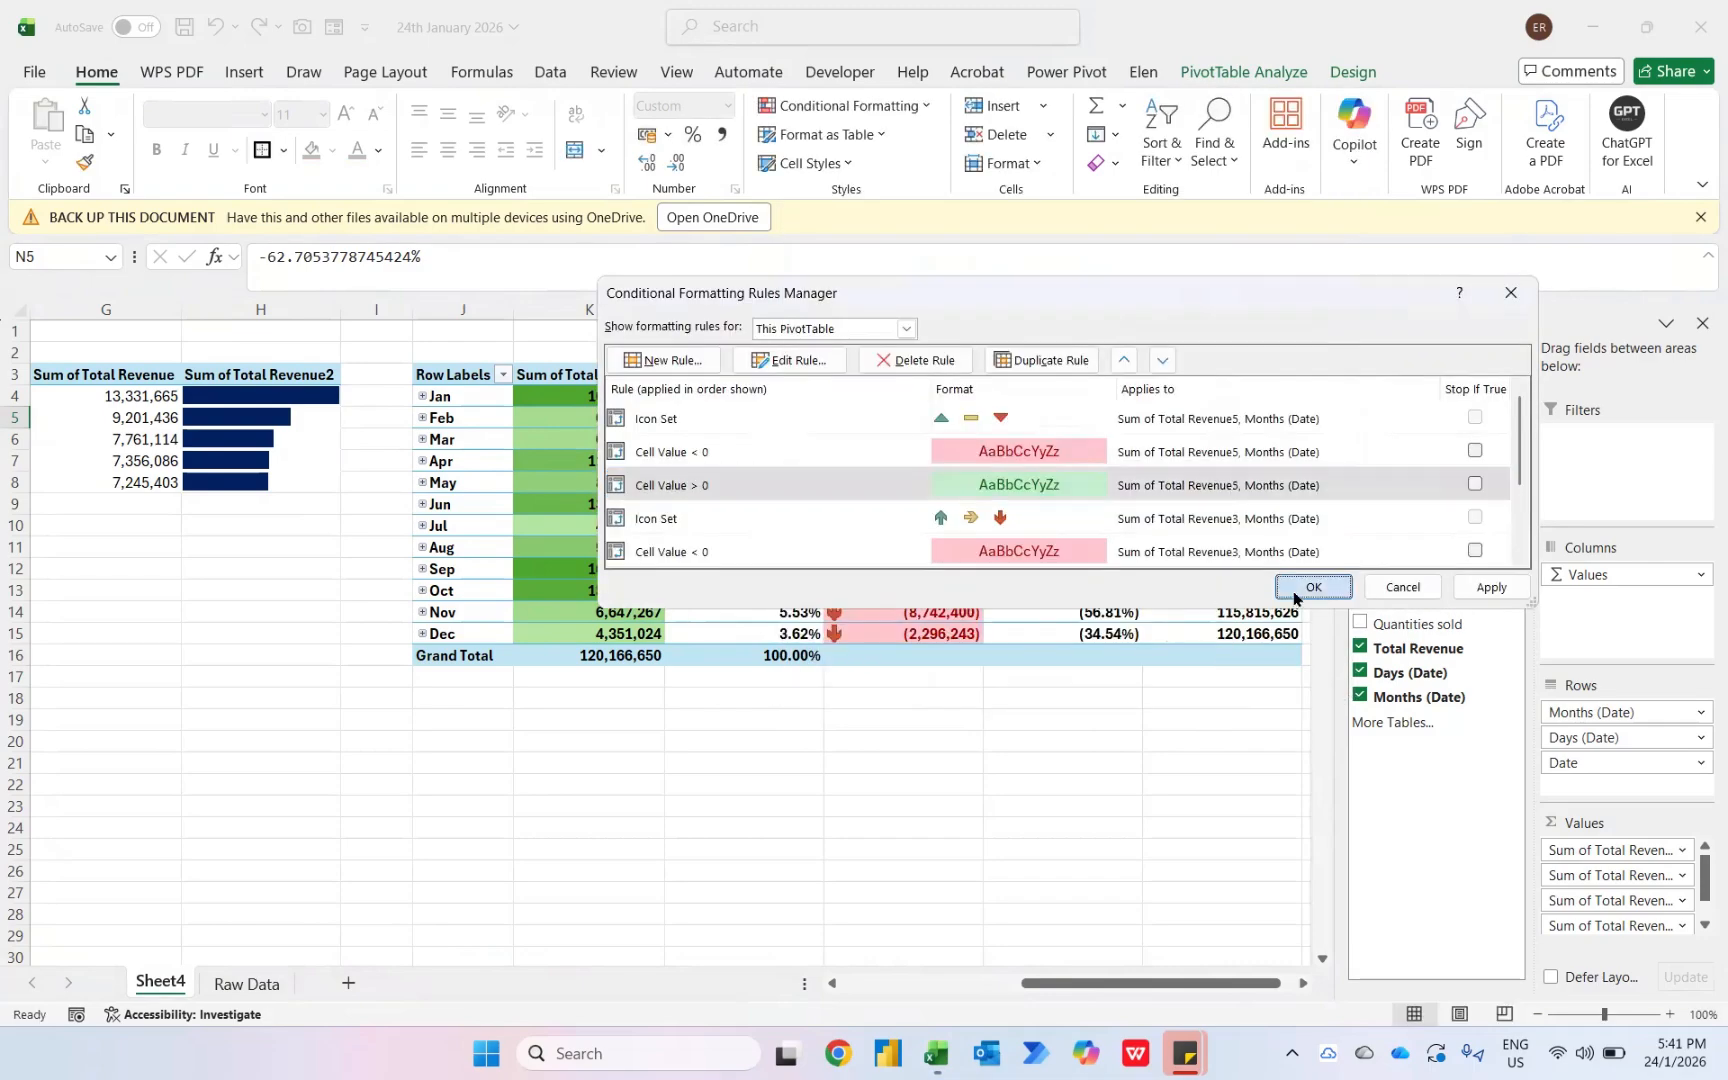
left_click(1293, 590)
- Apply a green-yellow colour scale to all Sum of Total Revenue4 values for Months (Date)
key("Right")
key("Up")
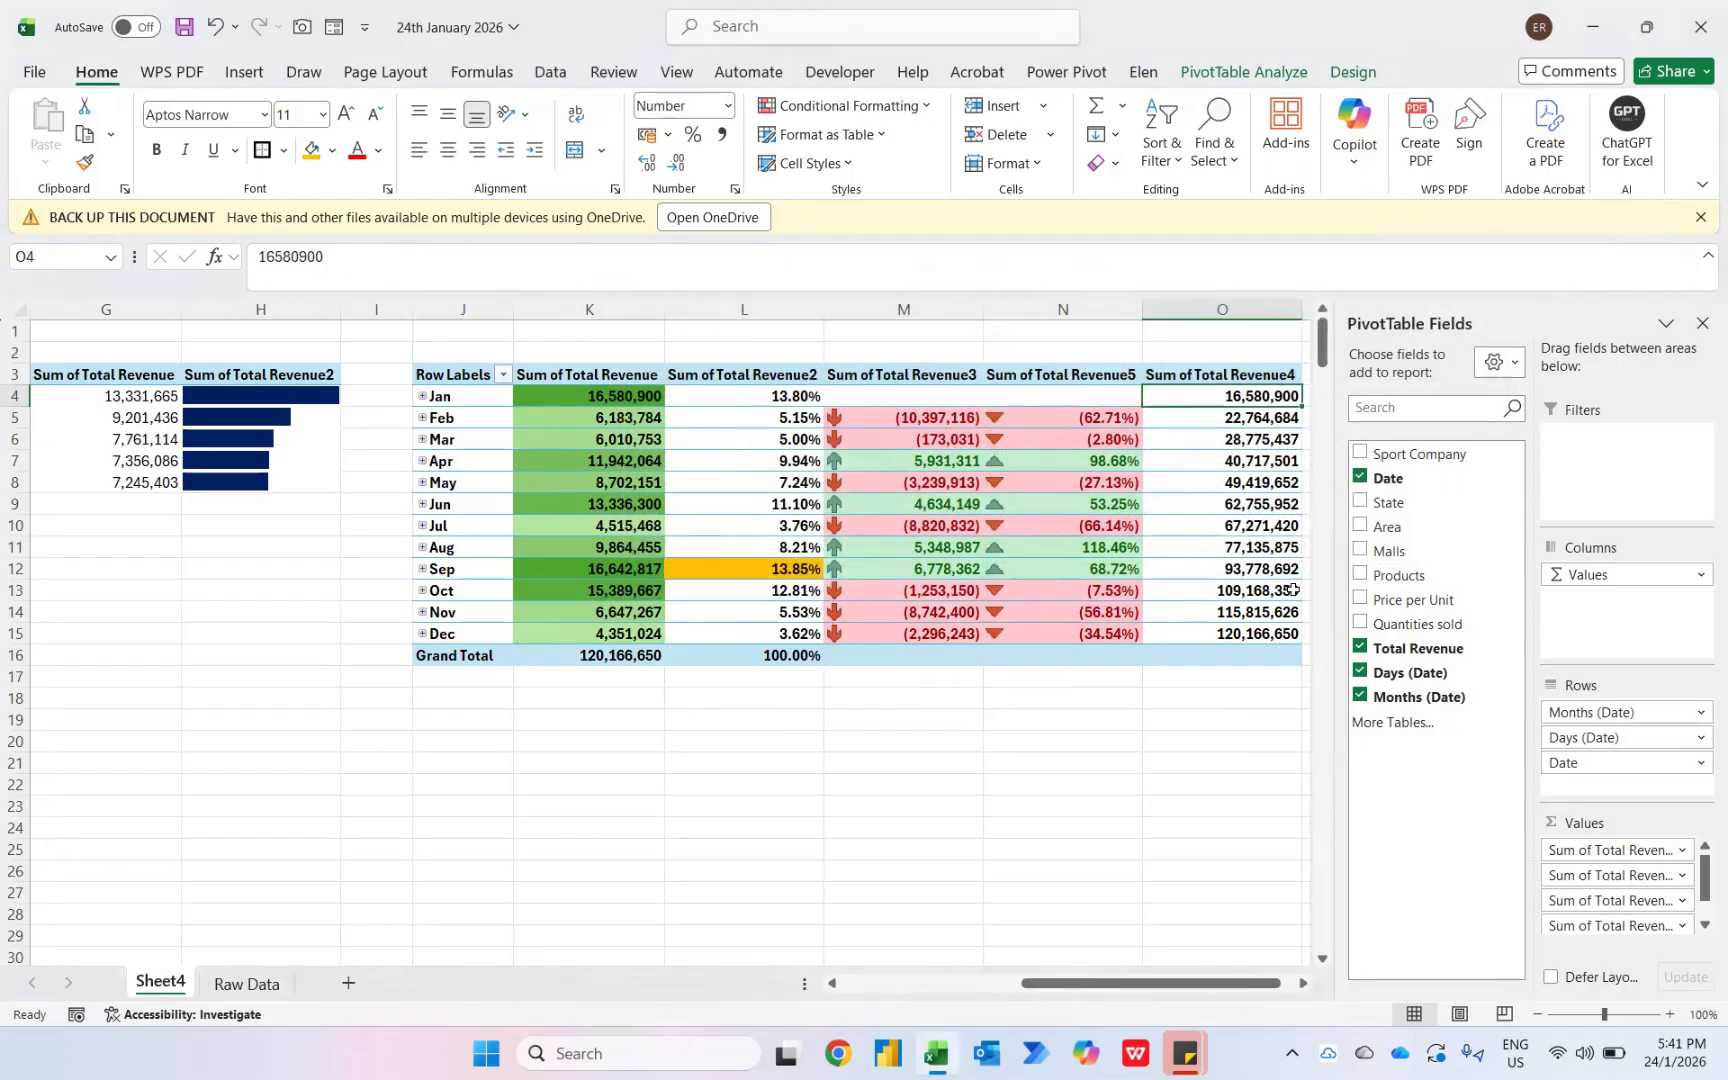
left_click(799, 103)
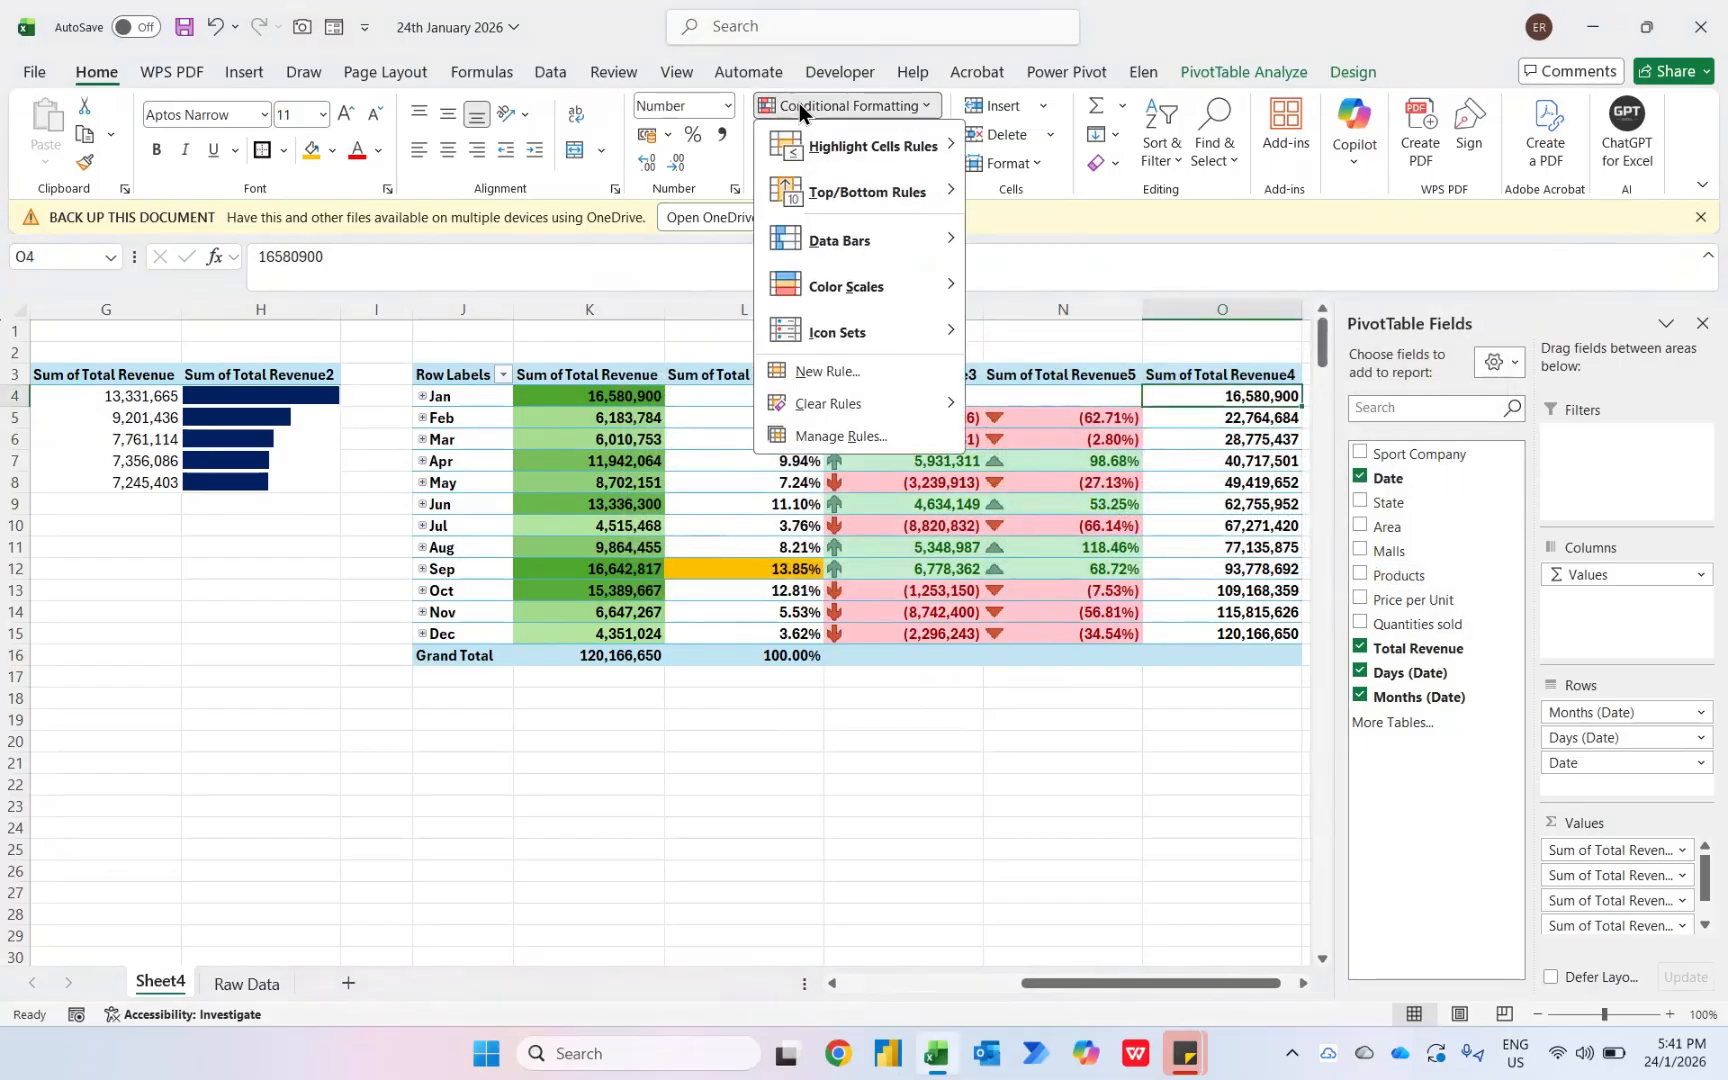
mouse_move(875, 290)
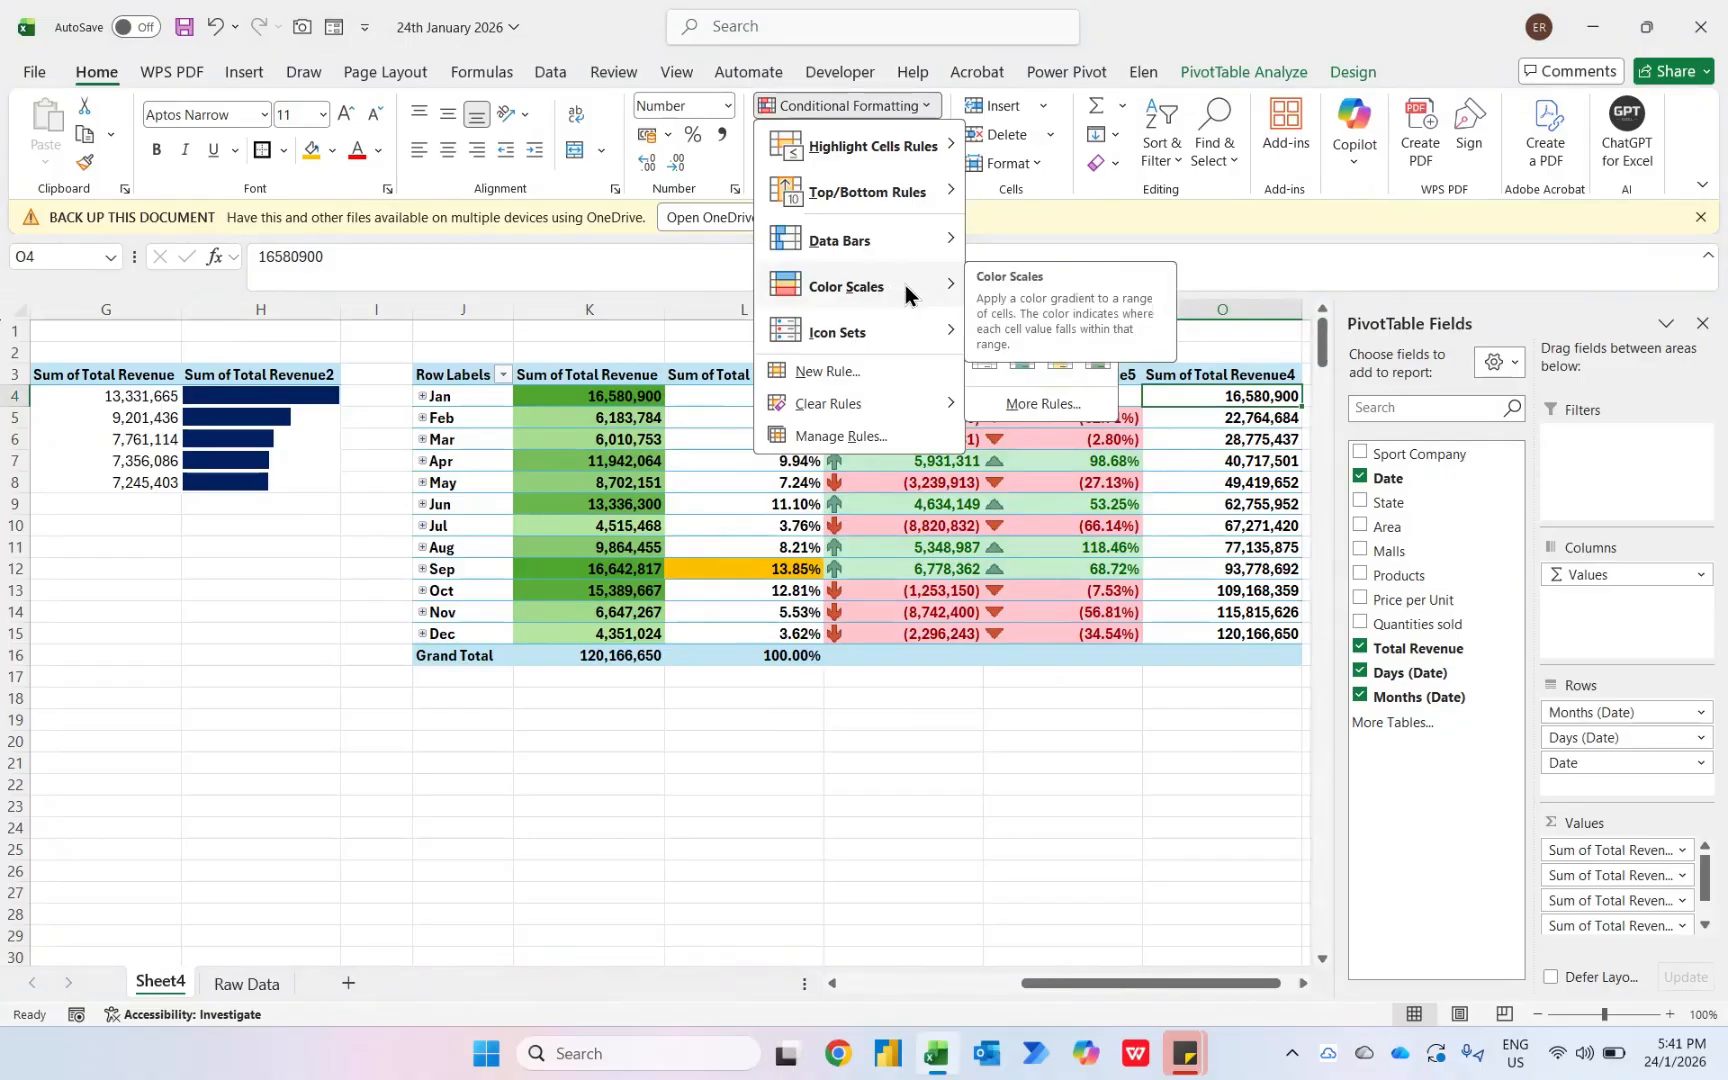
left_click(1060, 369)
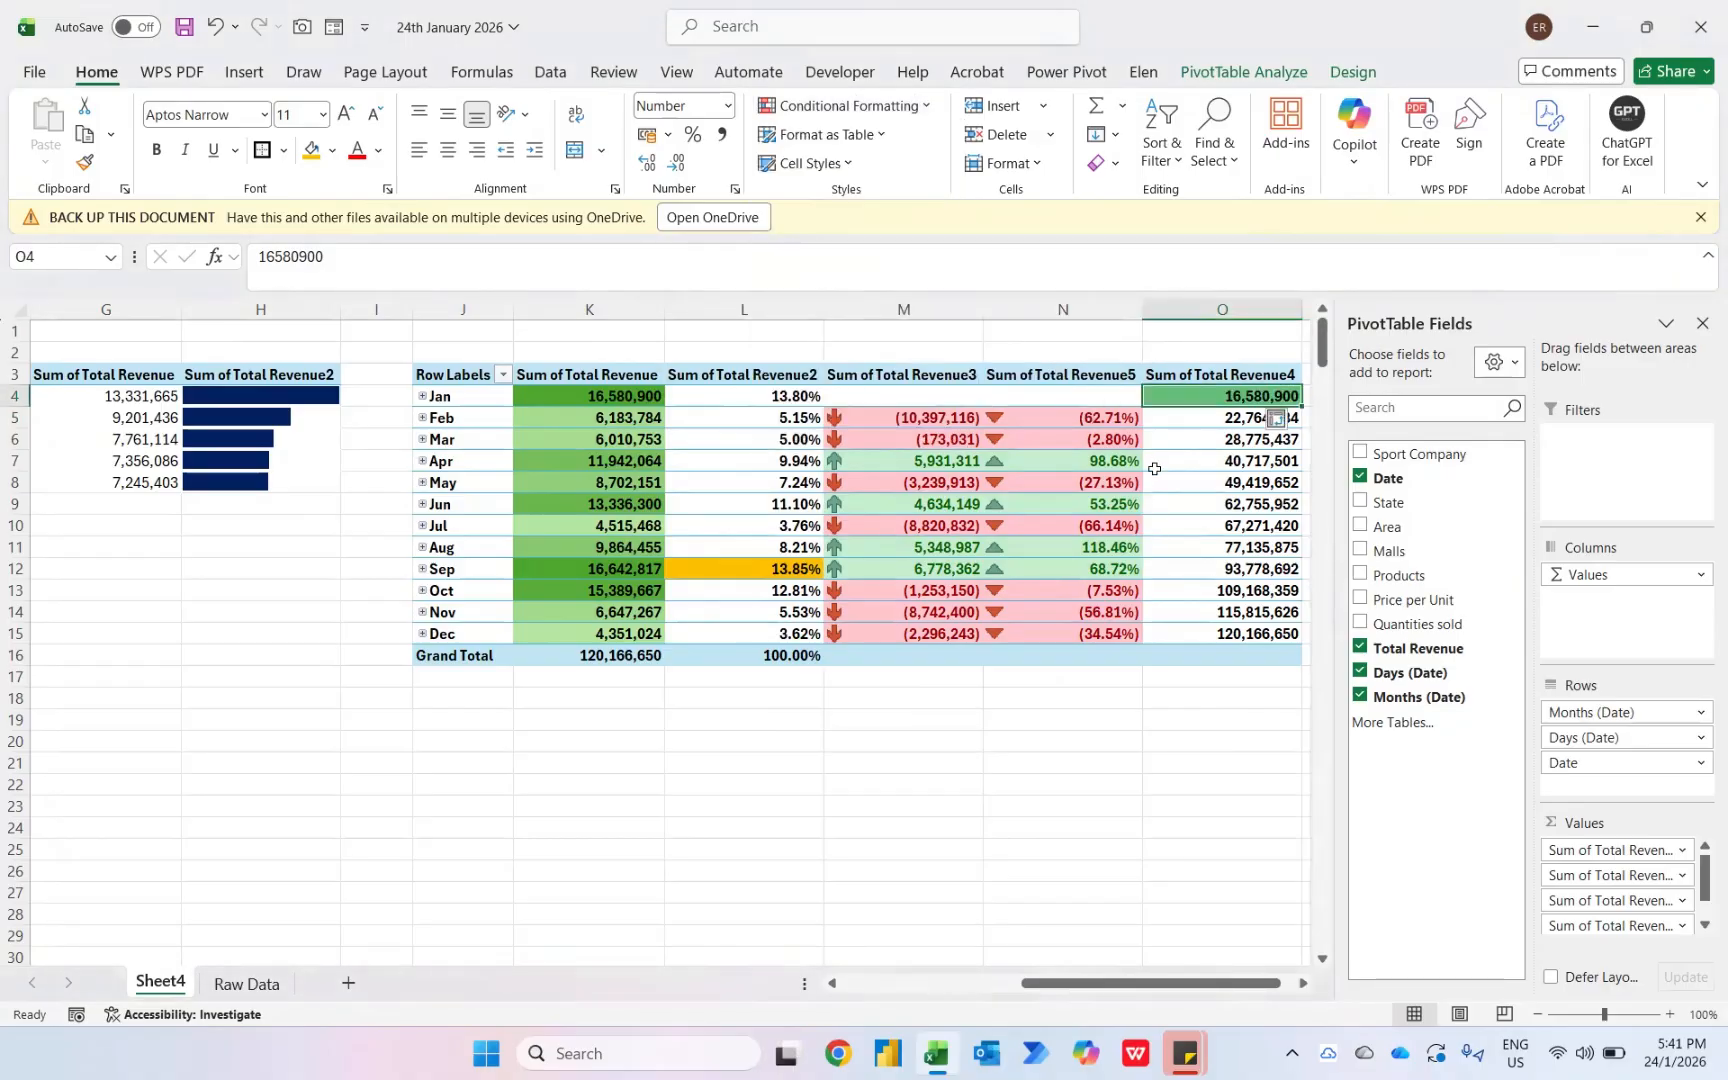
left_click(1284, 420)
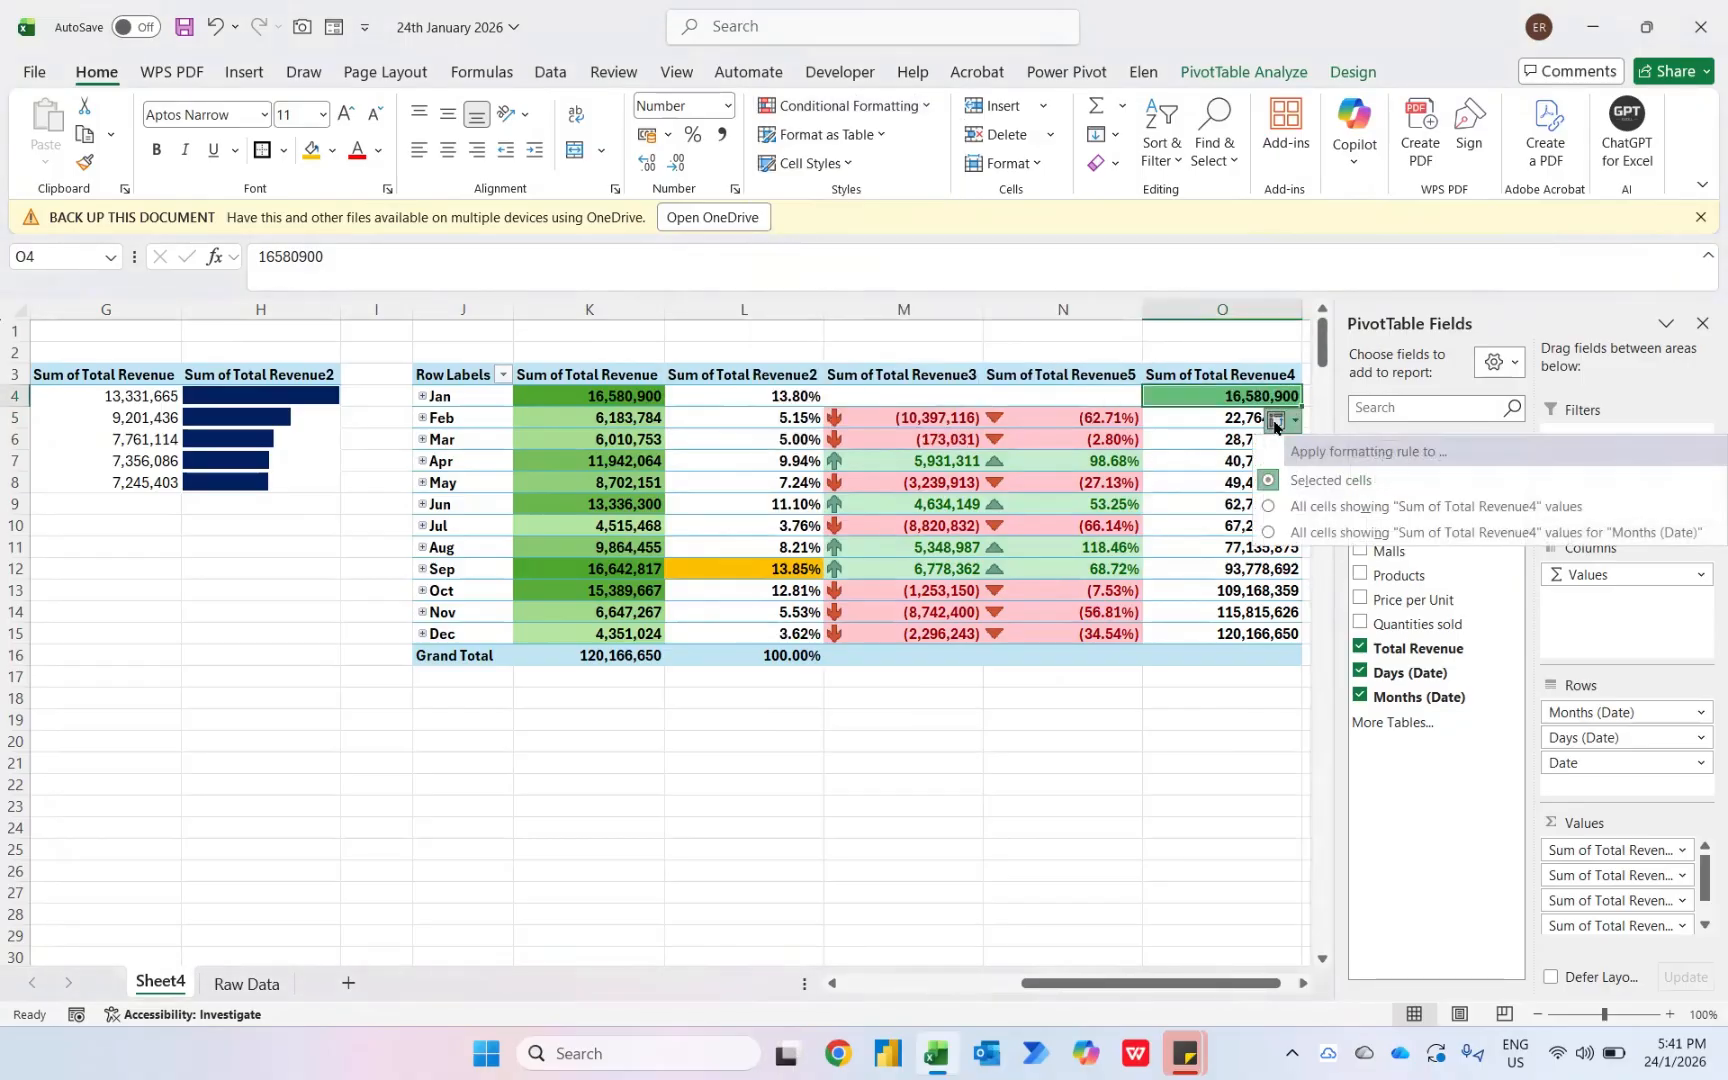
left_click(1298, 530)
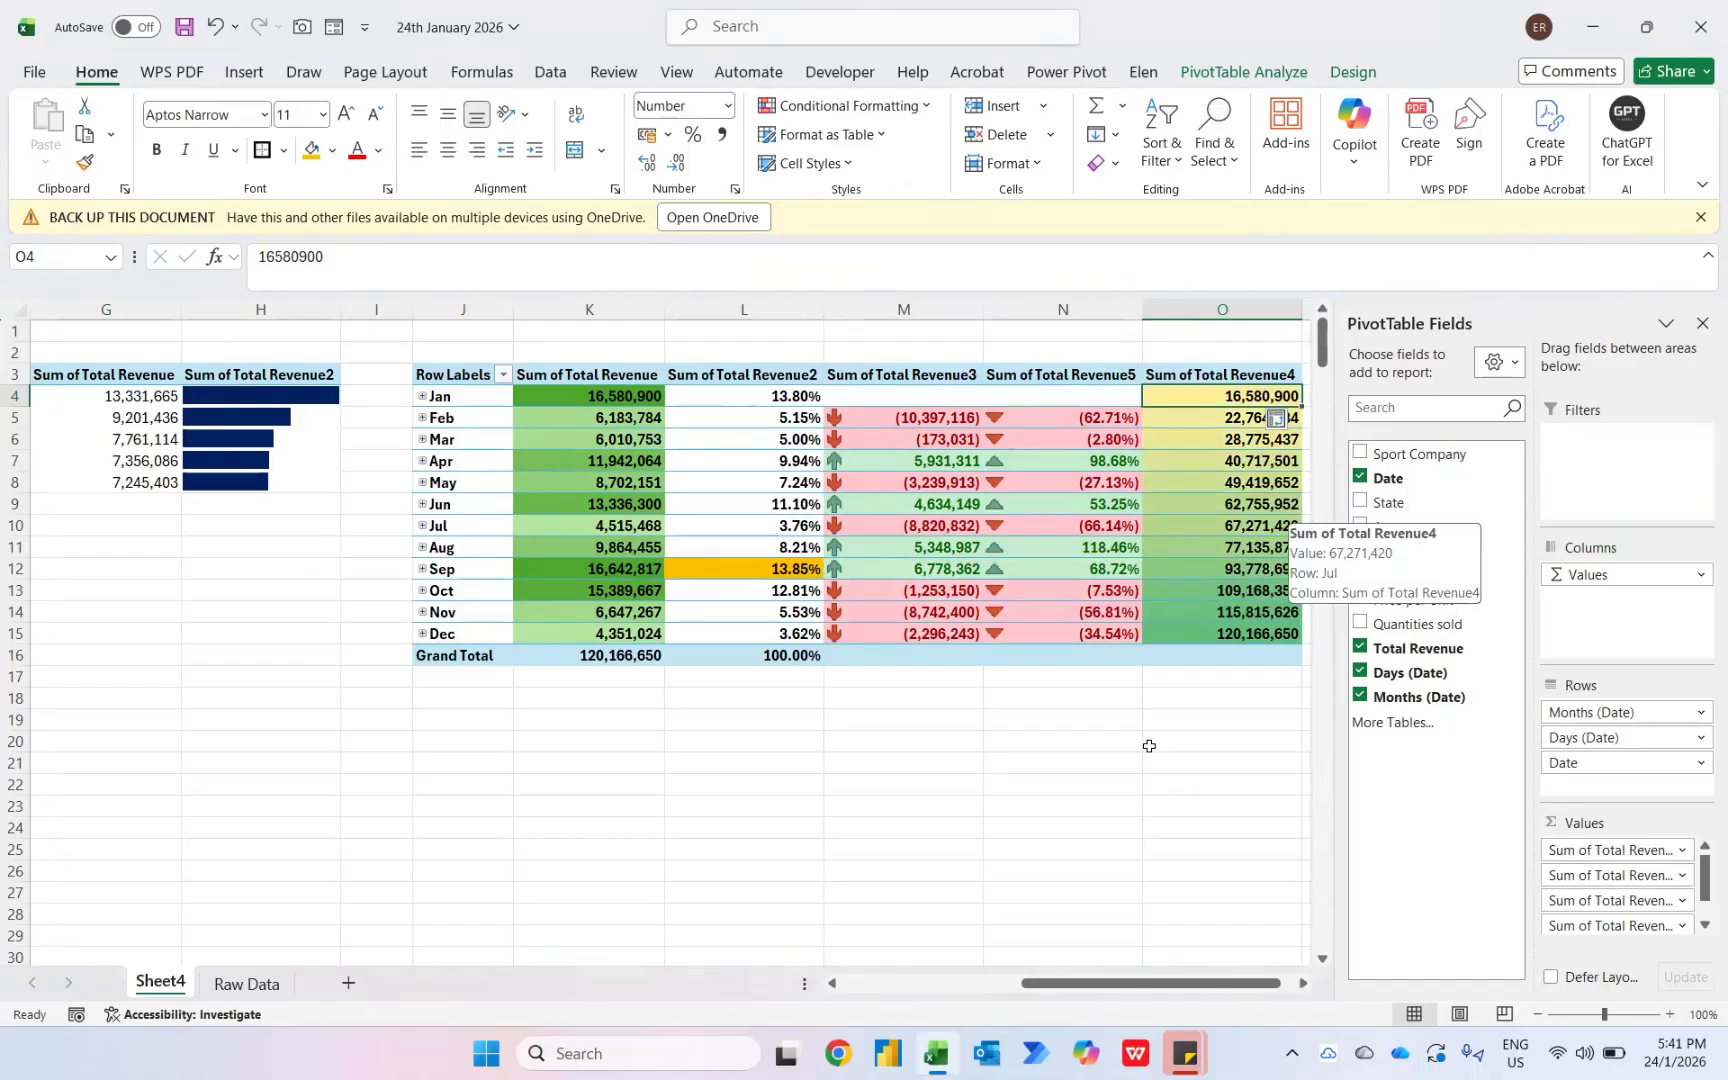
- Rename the first pivot table's Sum of Total Revenue header as Total Sales
key("Left")
key("Left")
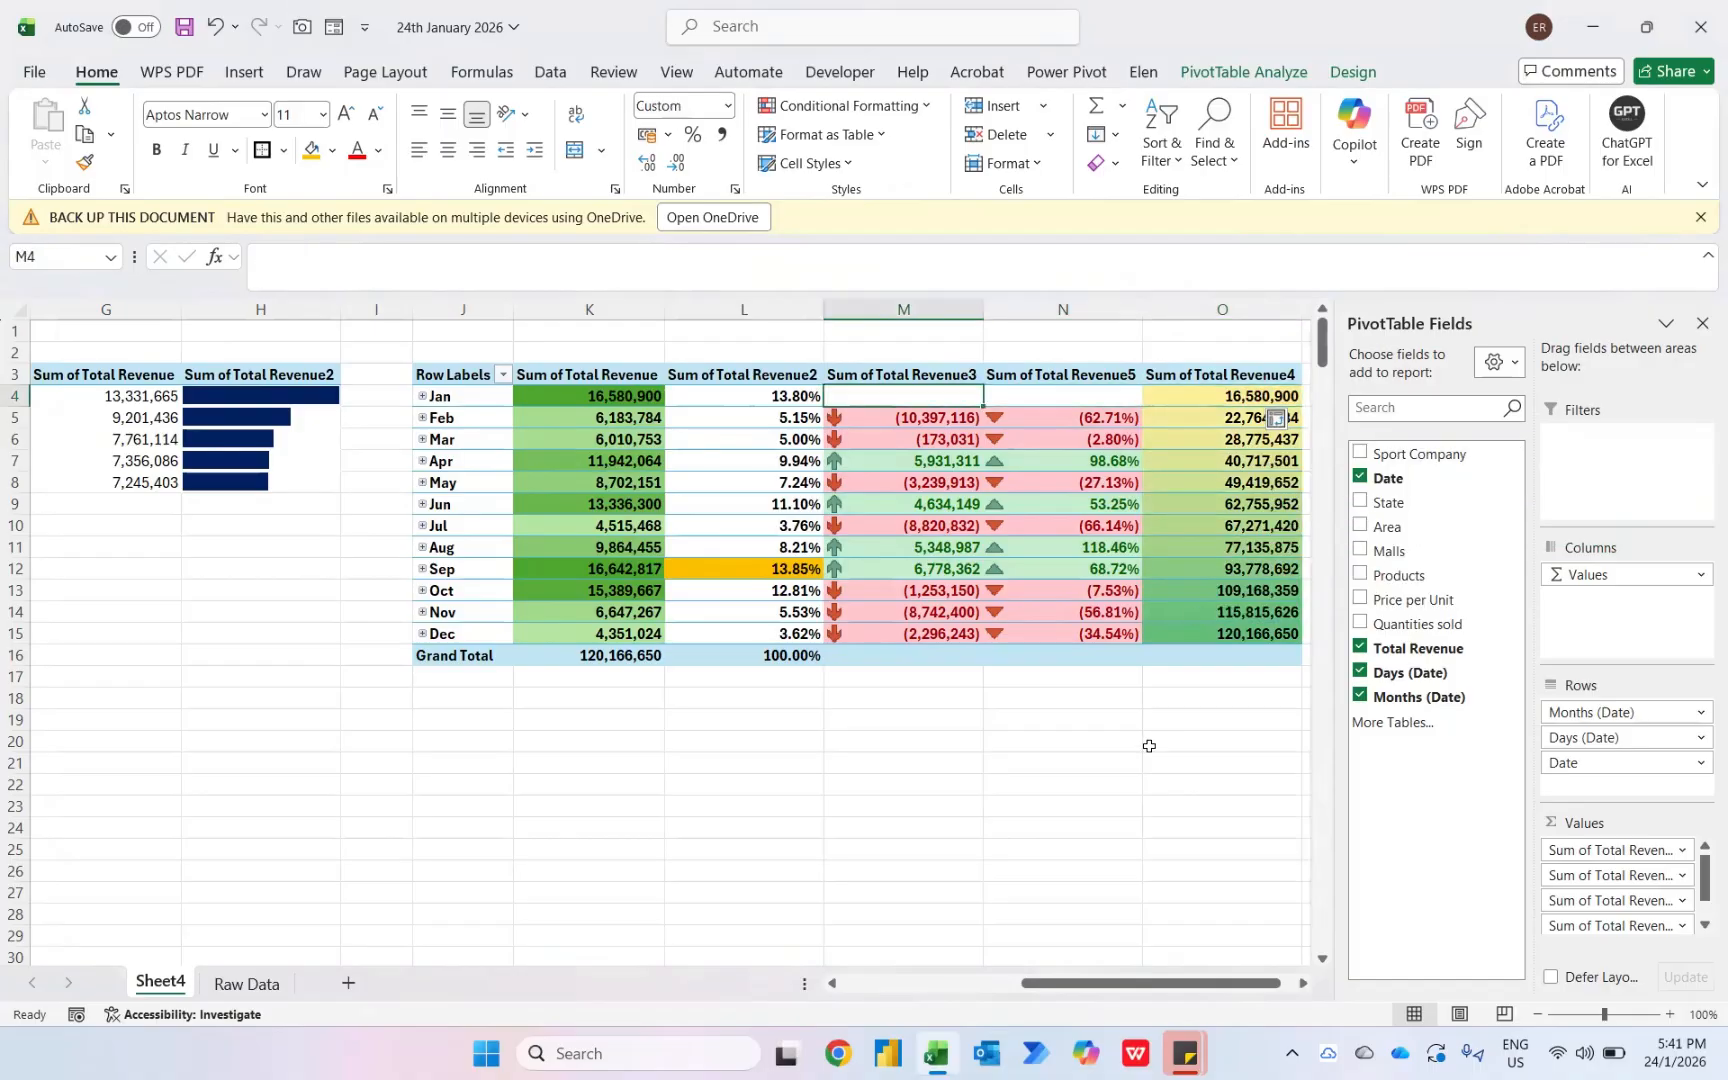
key("Up")
key("Home")
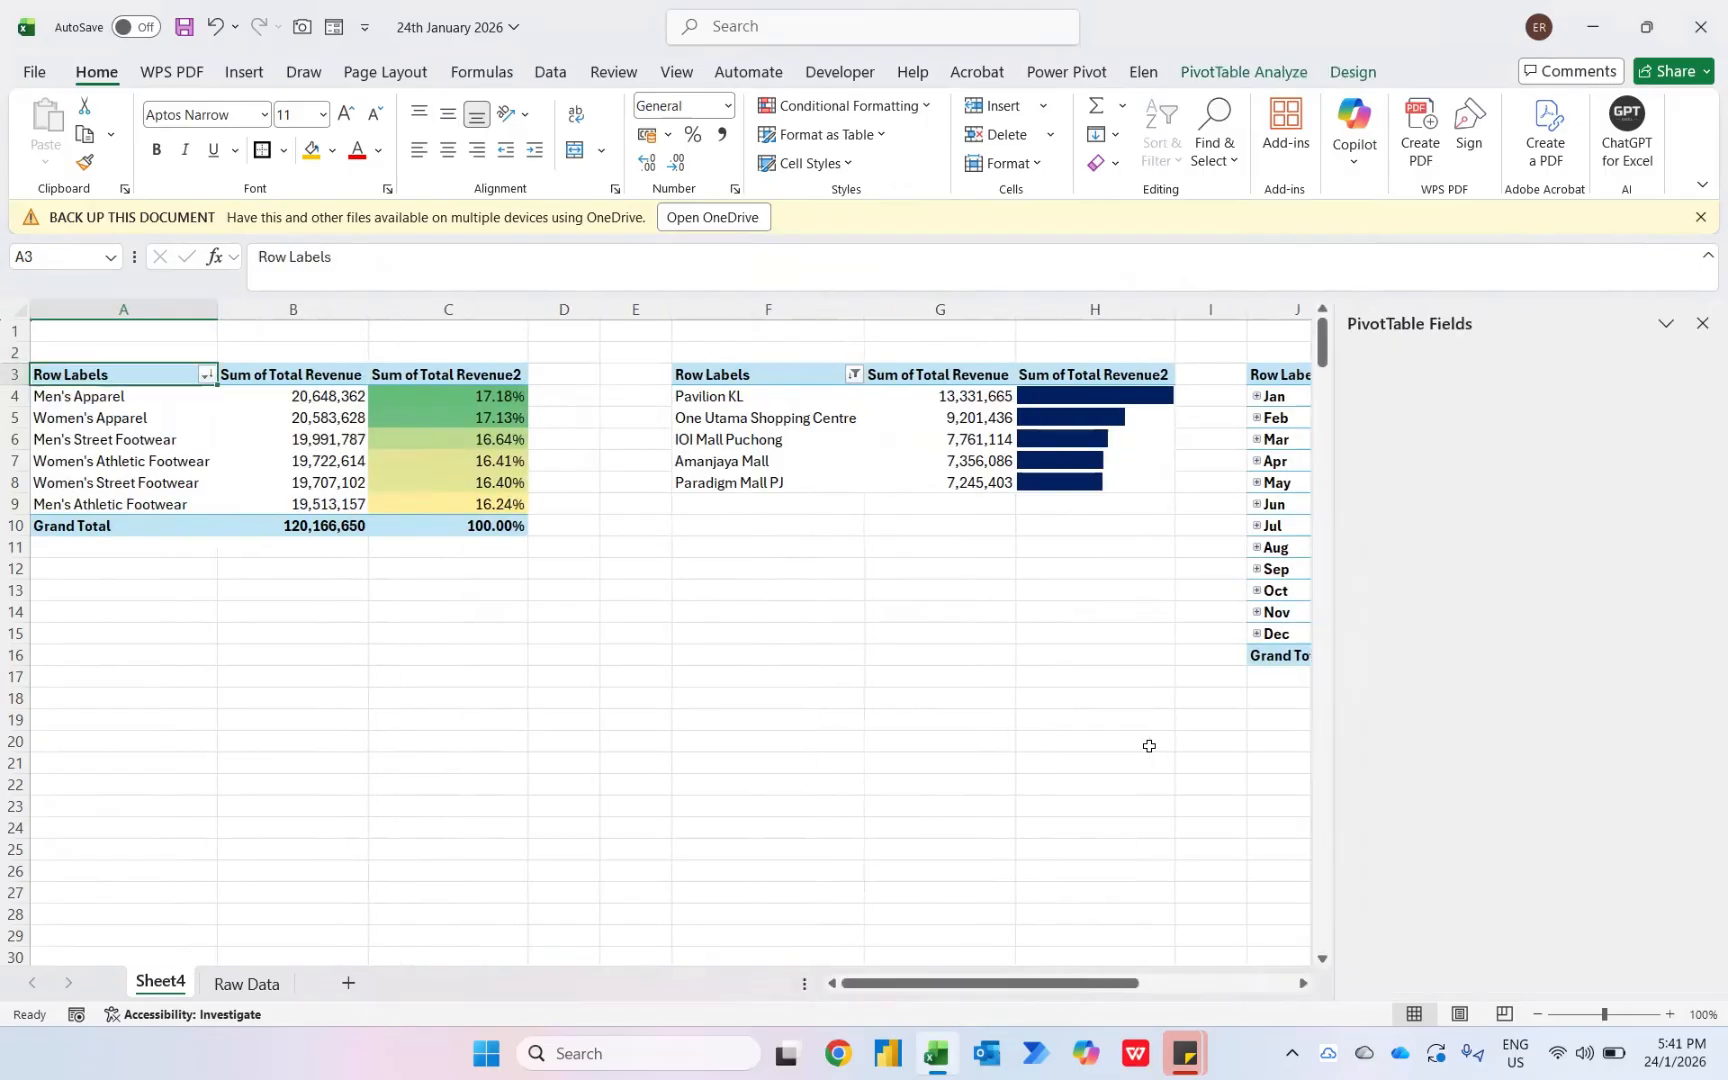
key("Right")
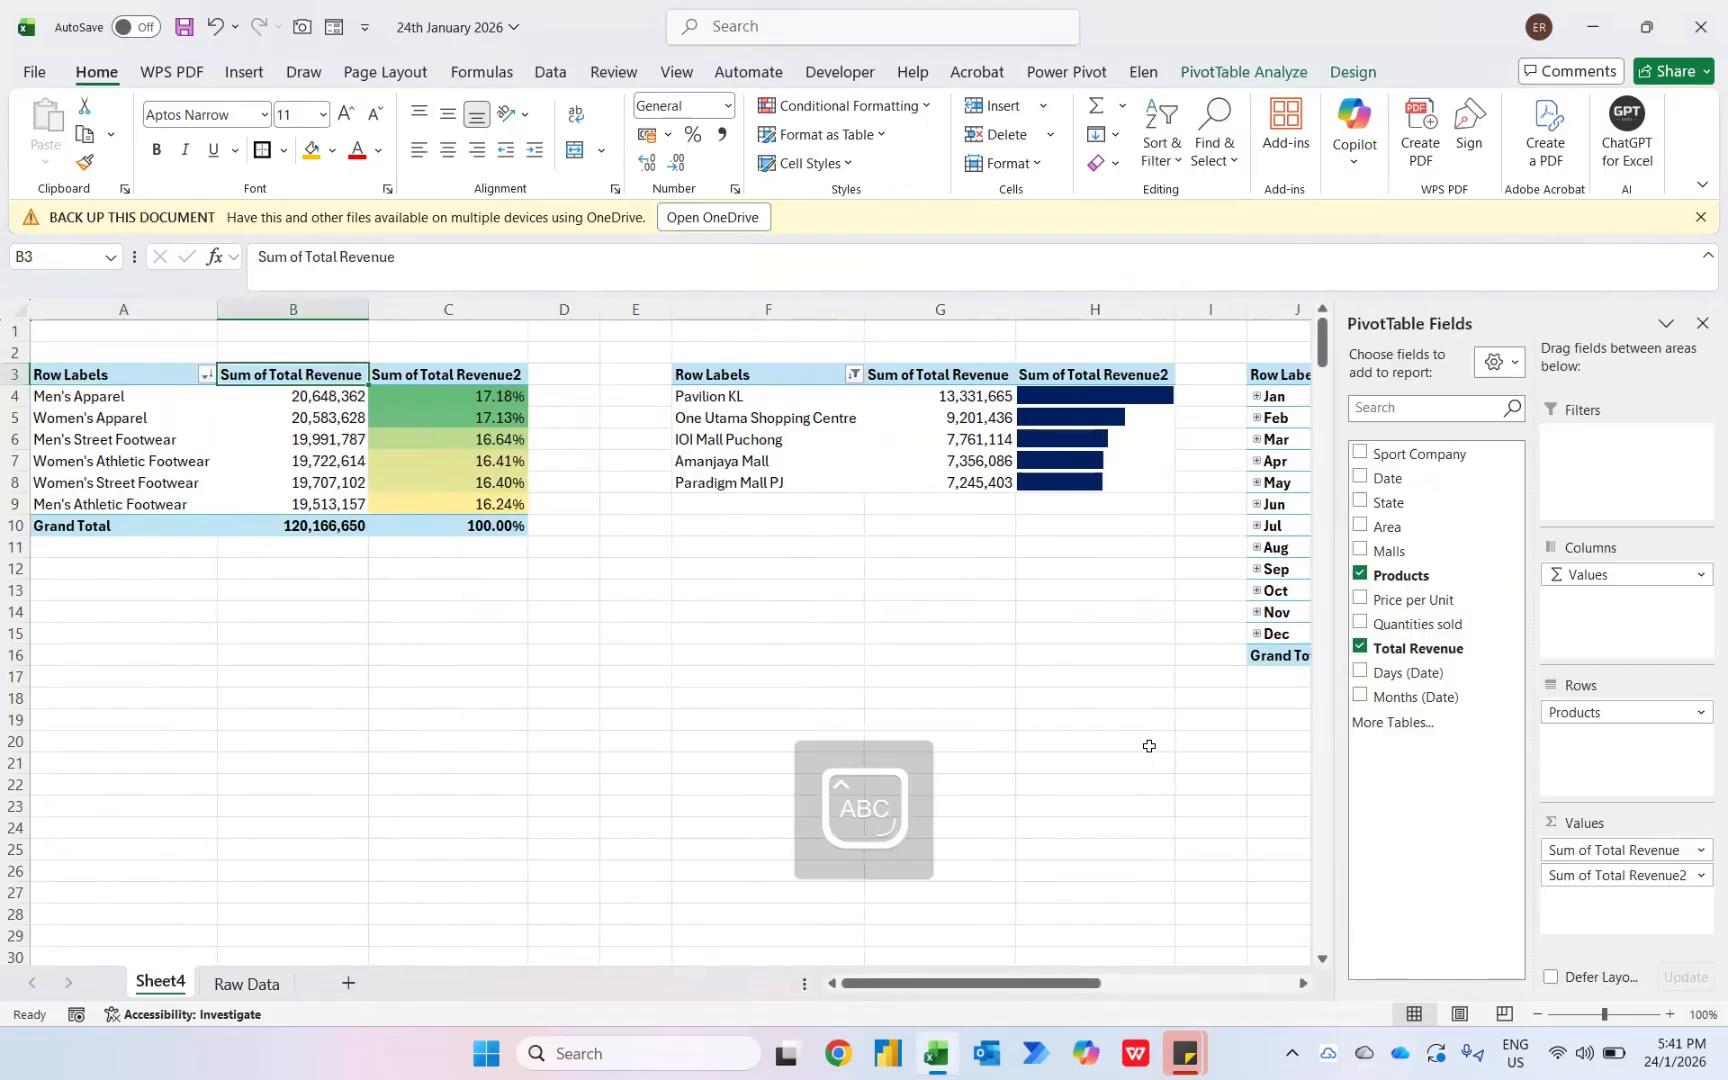
type("Total Sales")
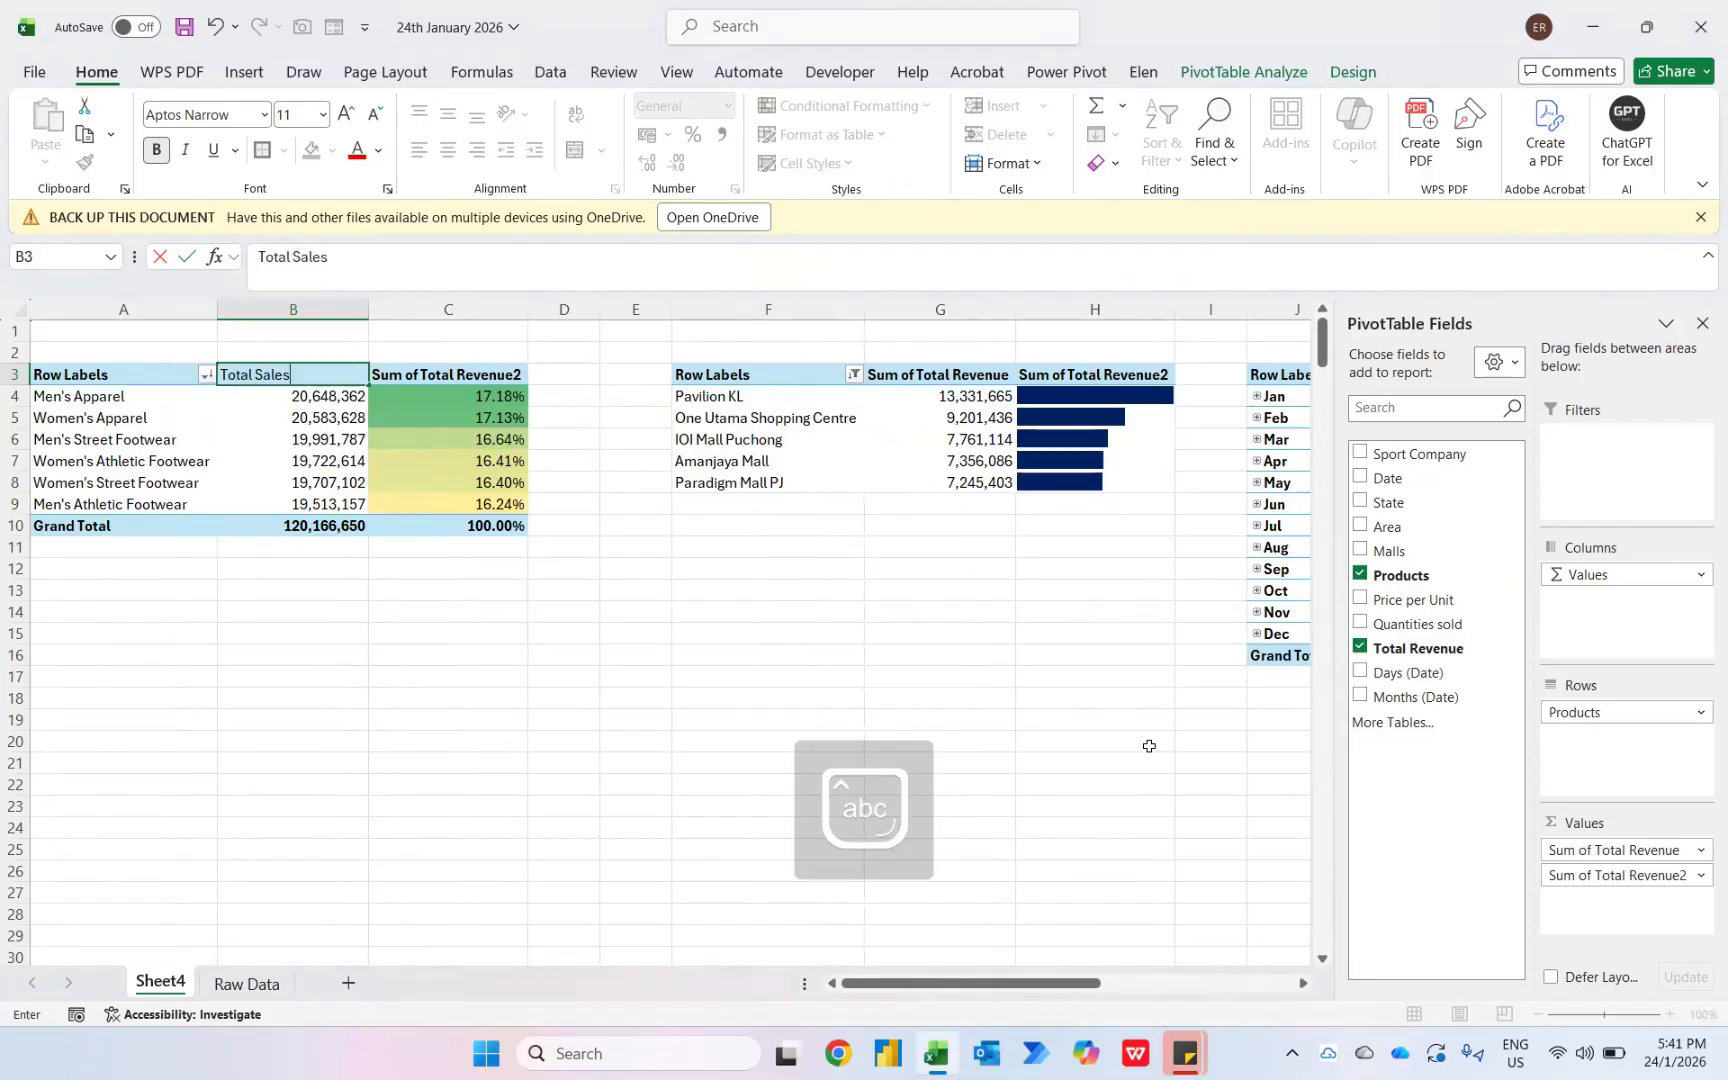
key("Return")
- Rename the first pivot table's Sum of Total Revenue2 header as Allocation (%)
key("Up")
key("Right")
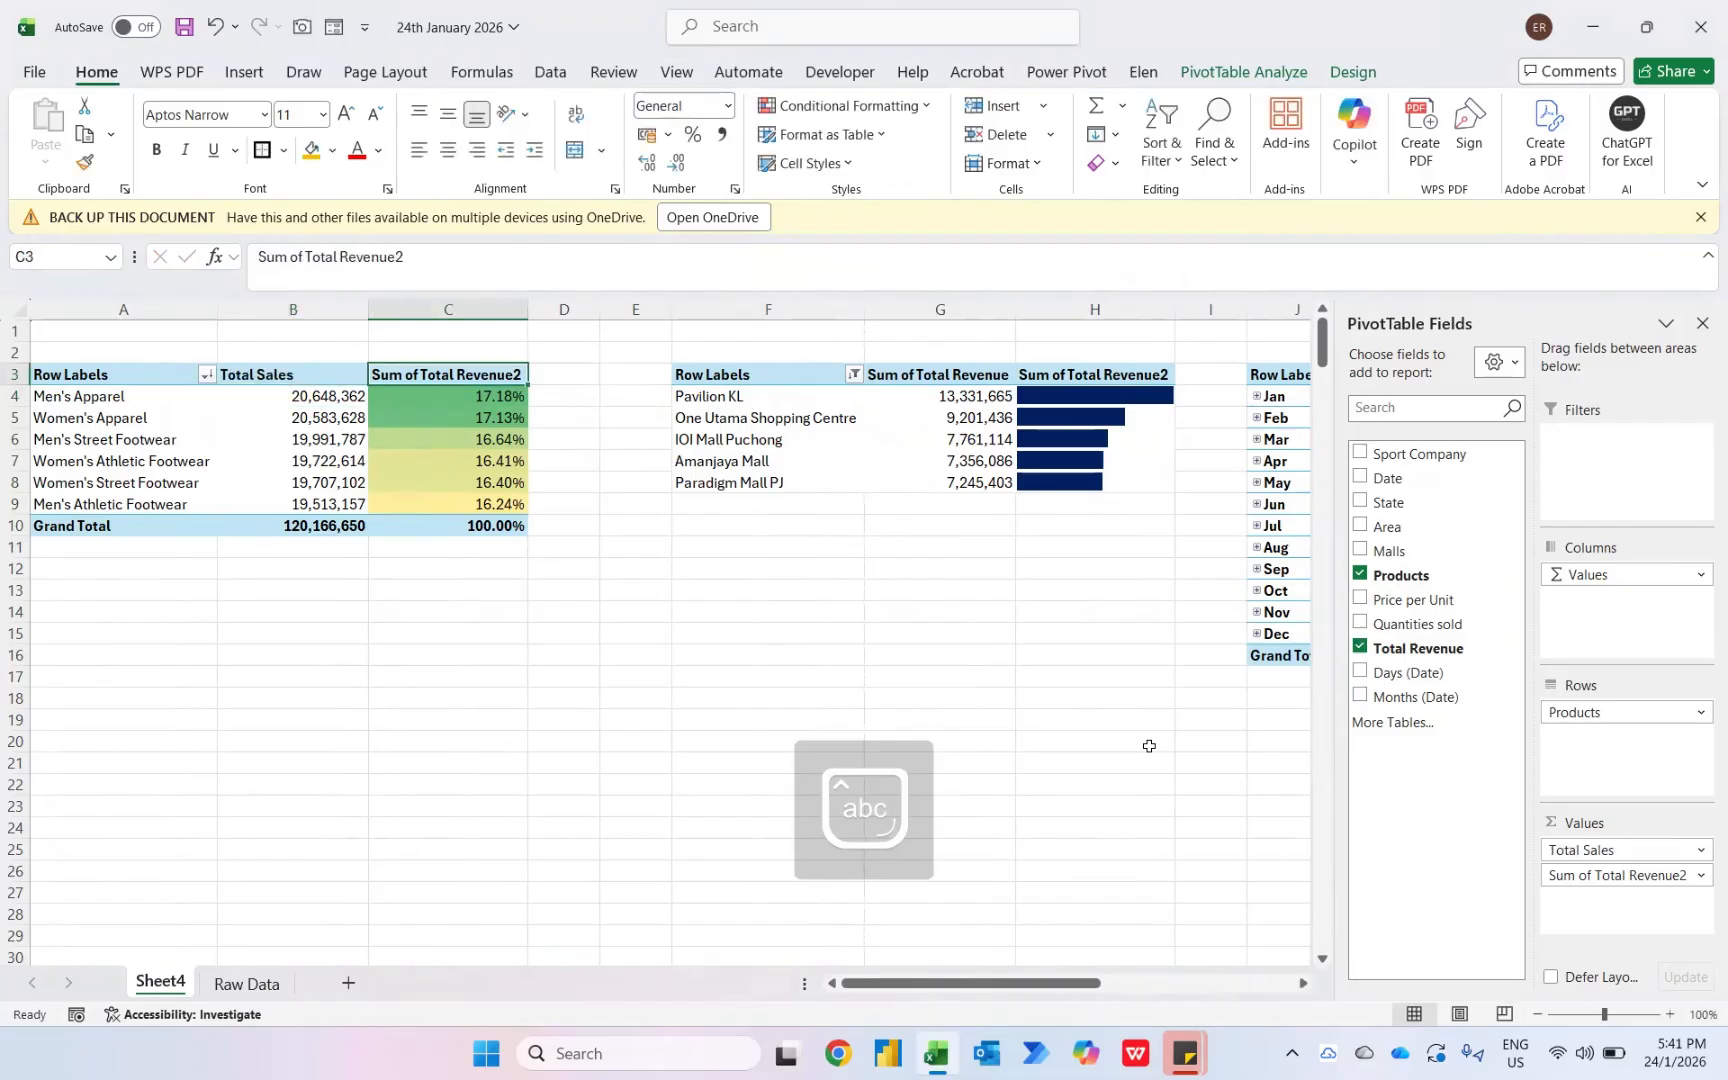
type("Alloc")
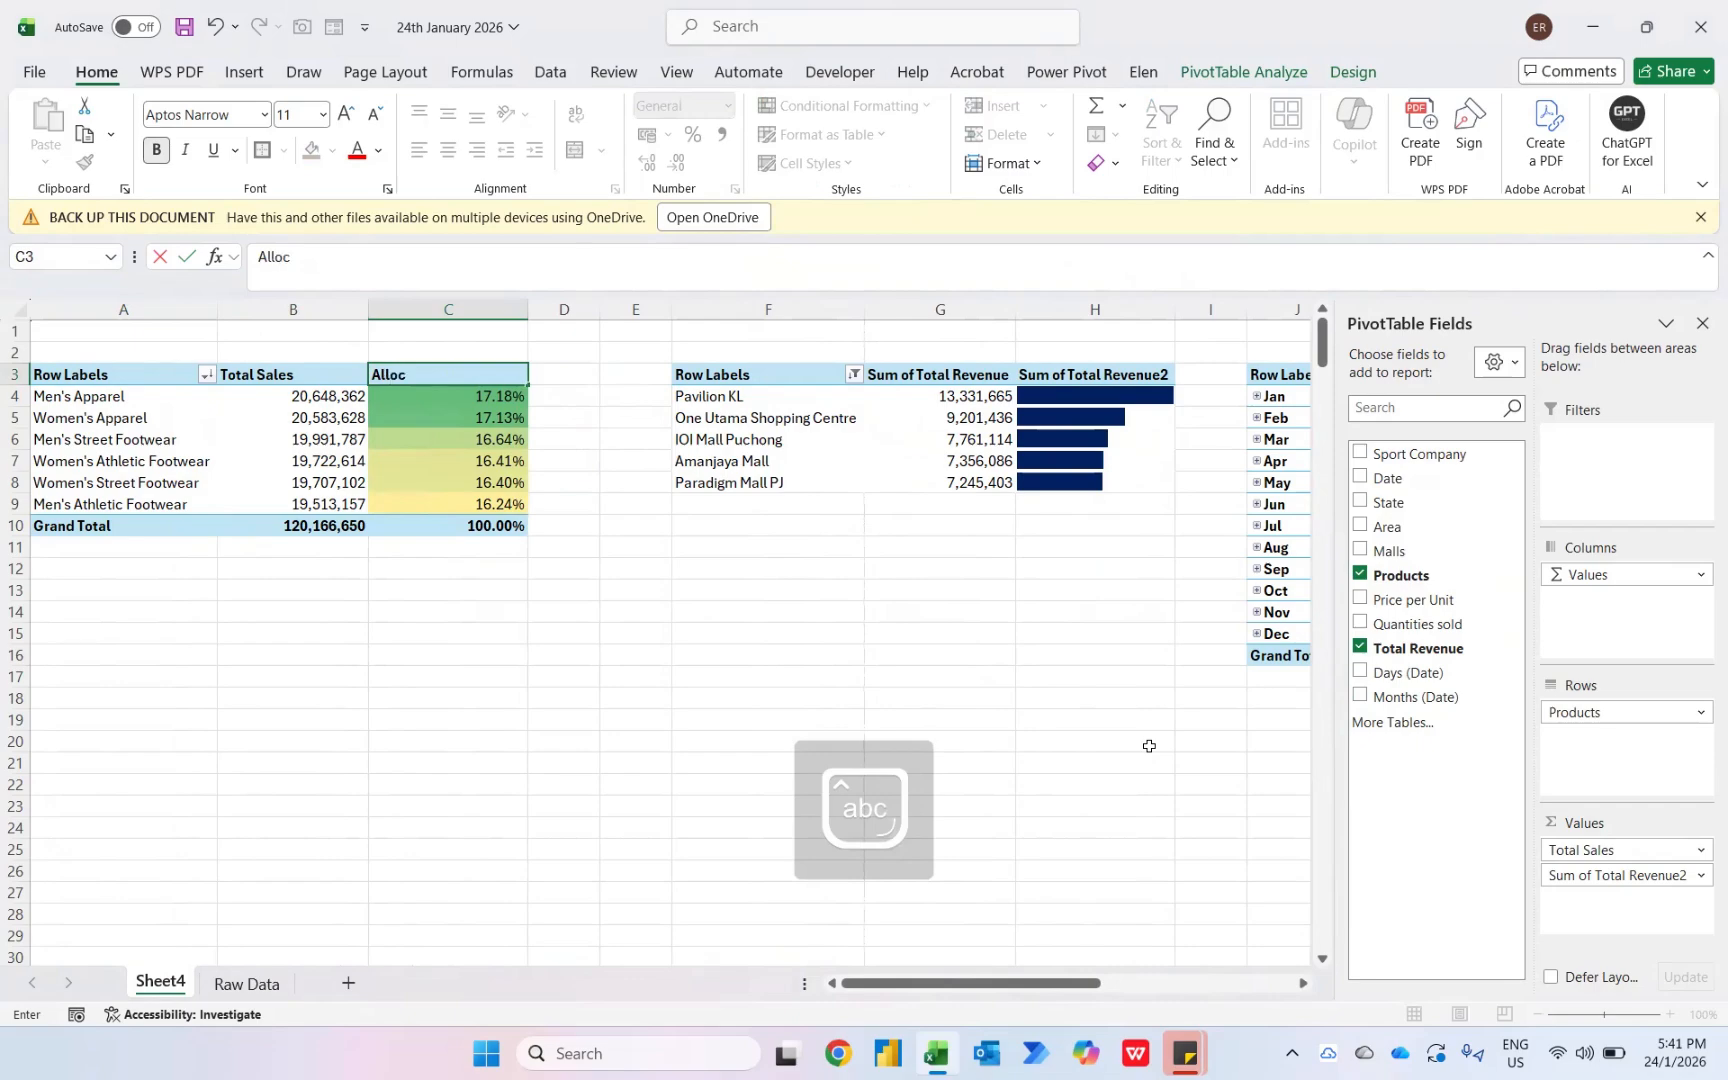
type("atio")
key("Right")
key("Right")
key("Right")
key("Right")
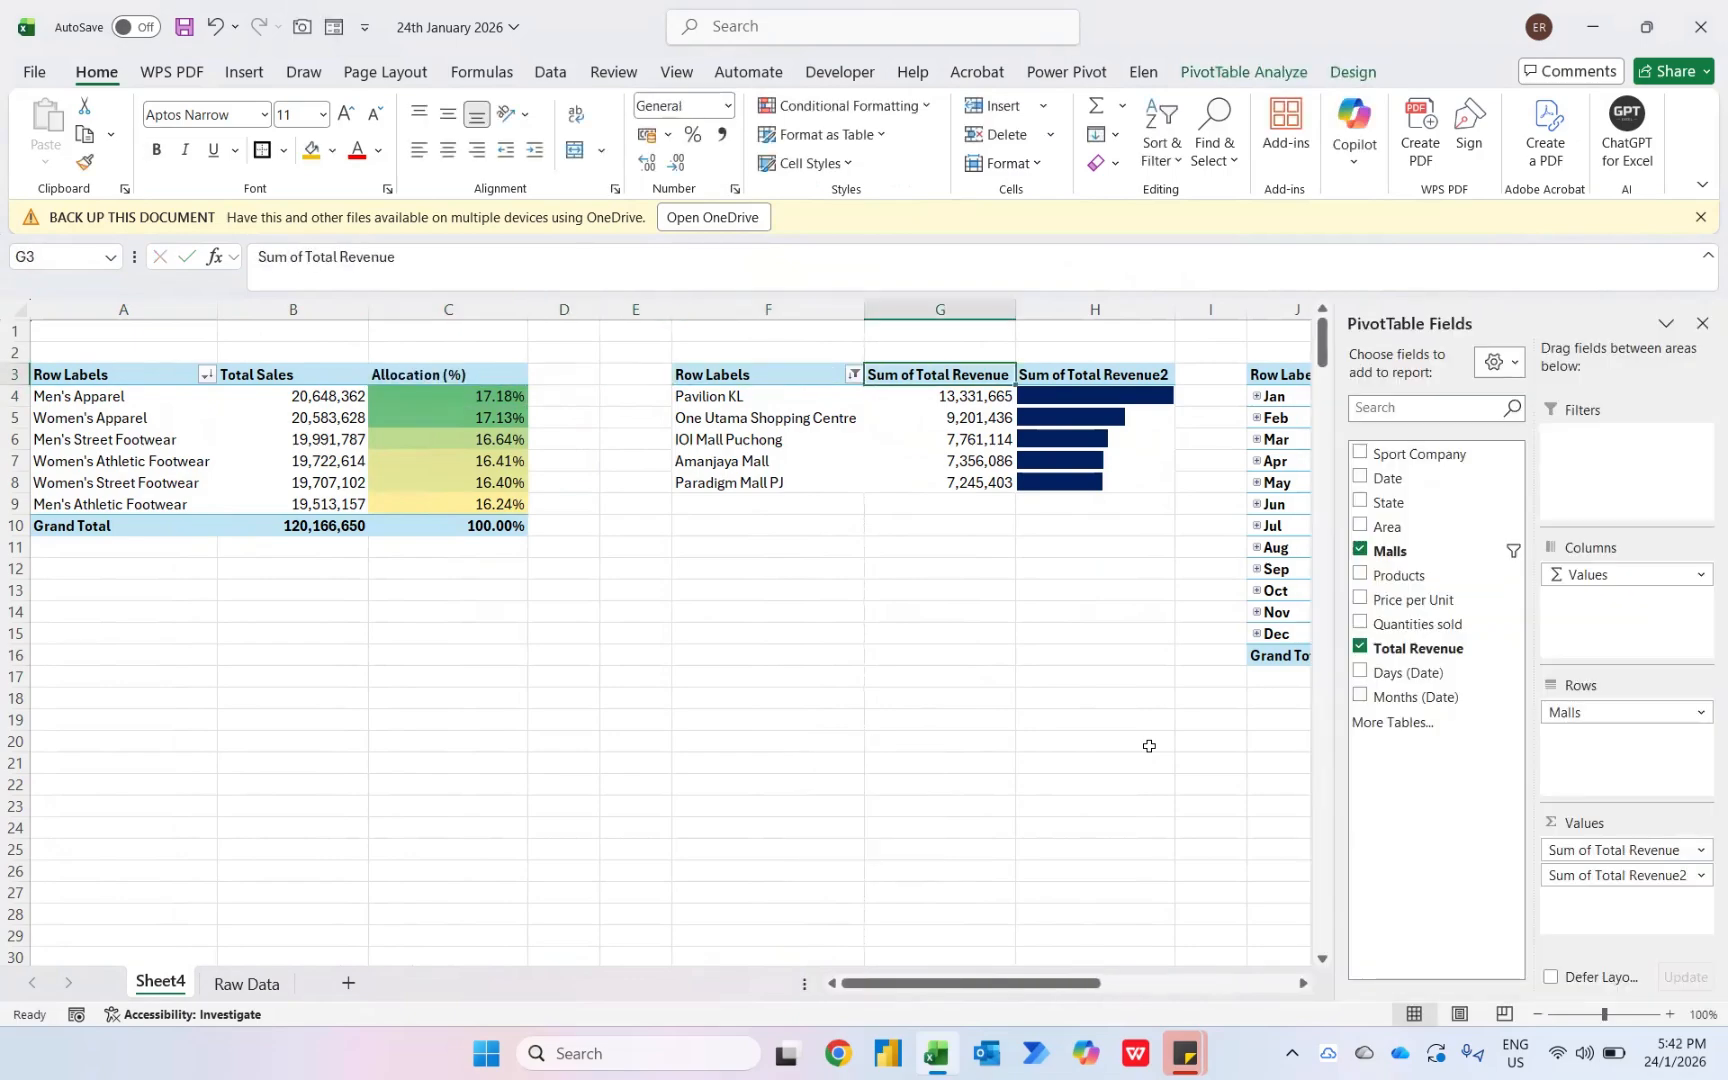
- Rename the mall pivot table's Sum of Total Revenue header as Top 5 Malls
type("Top")
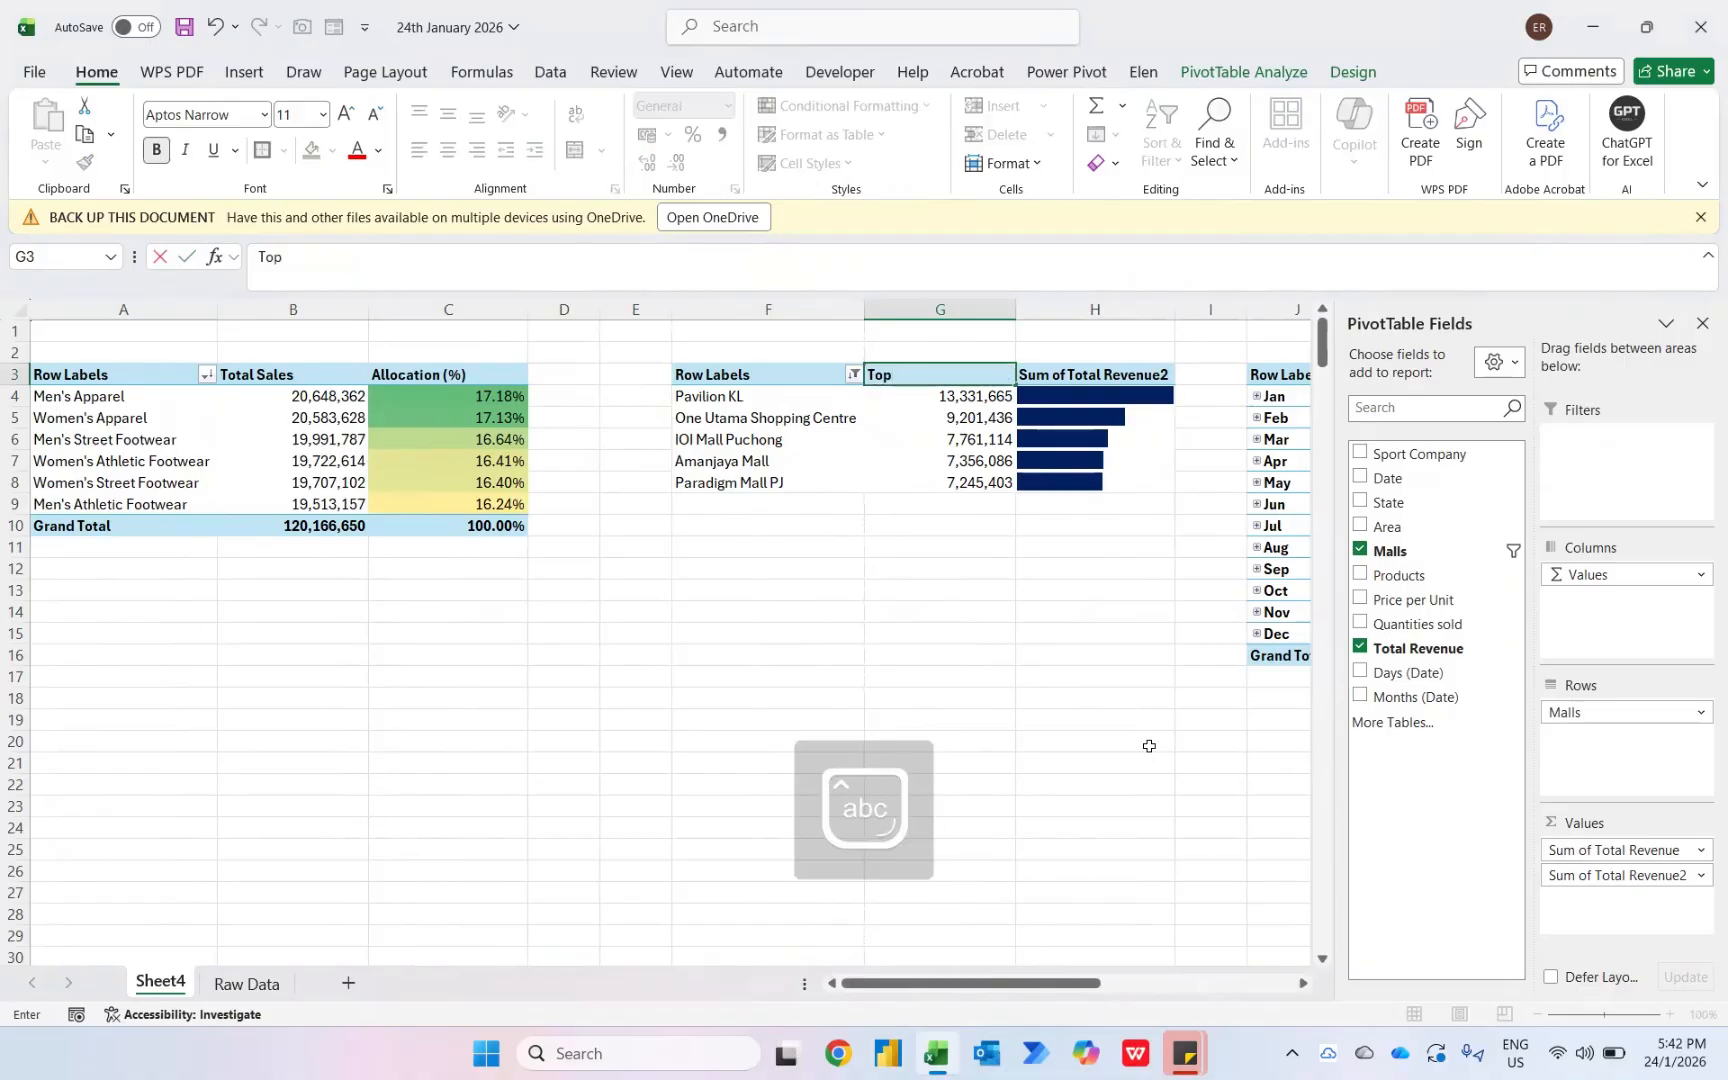
type(" 5 Malls")
key("Right")
- Rename the mall pivot table's Sum of Total Revenue2 header as Performance
type("P")
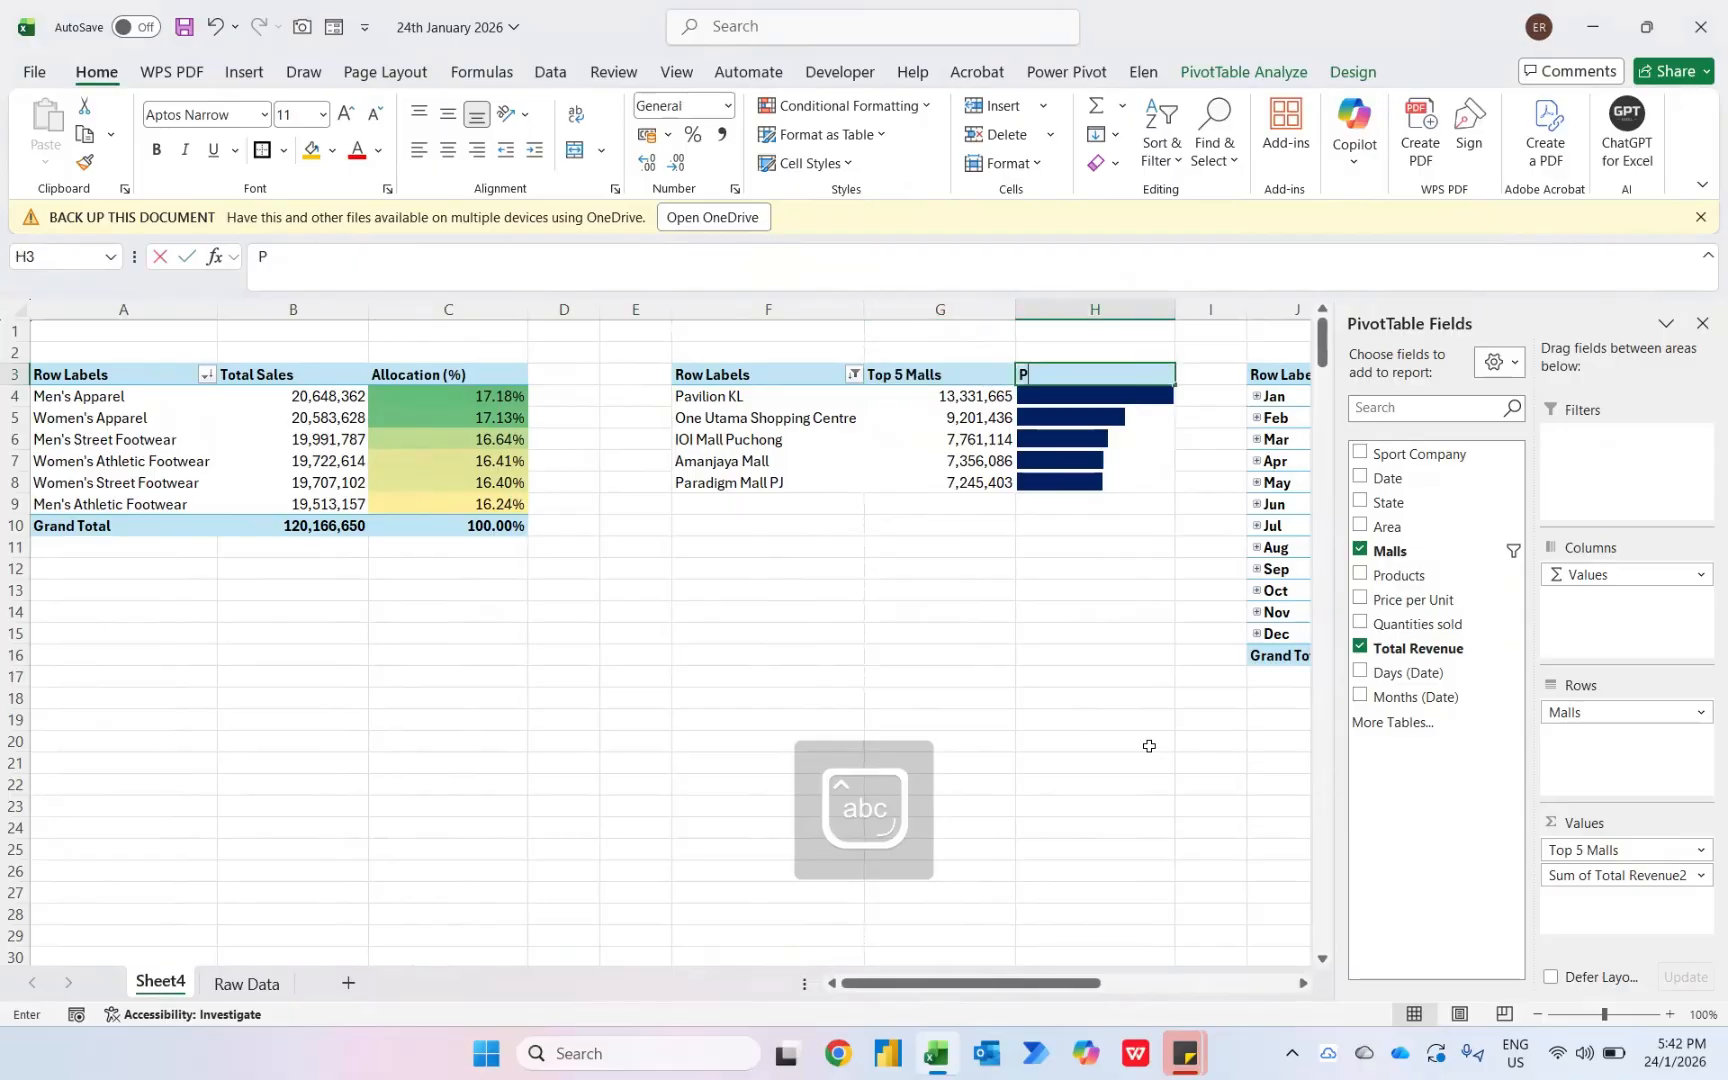
type("efformance")
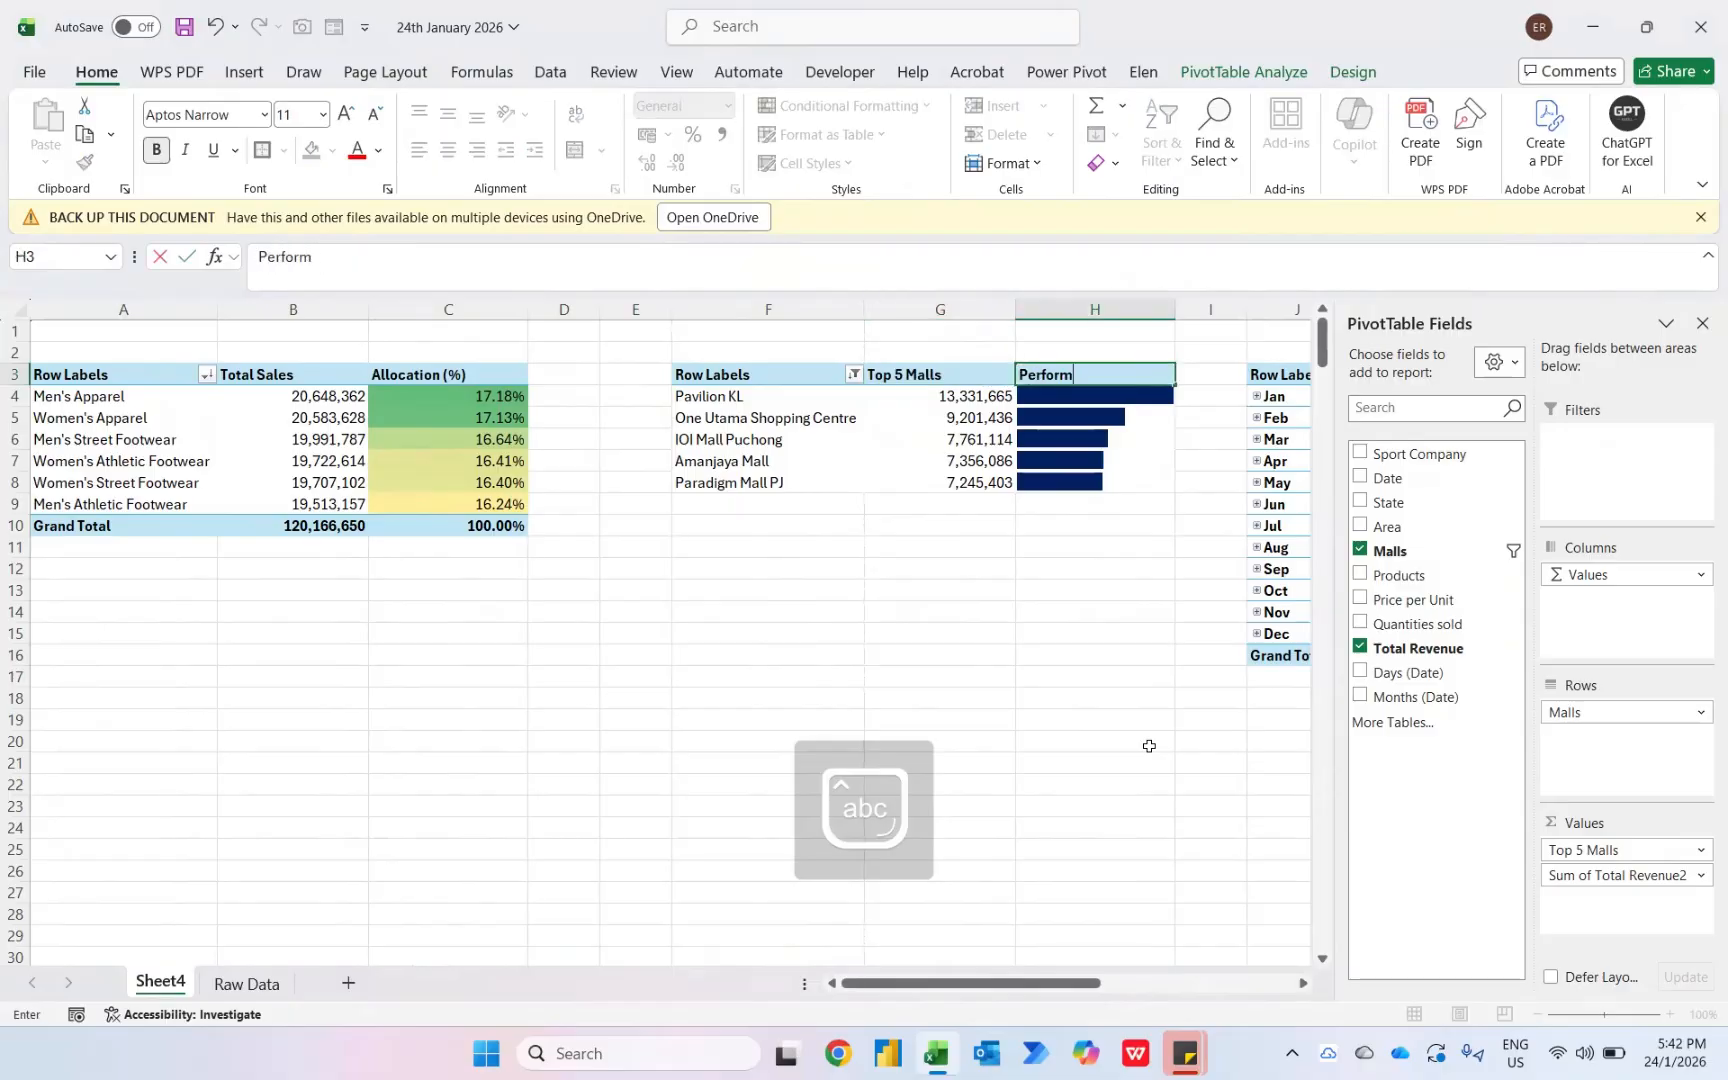
key("Right")
key("Right")
key("Right")
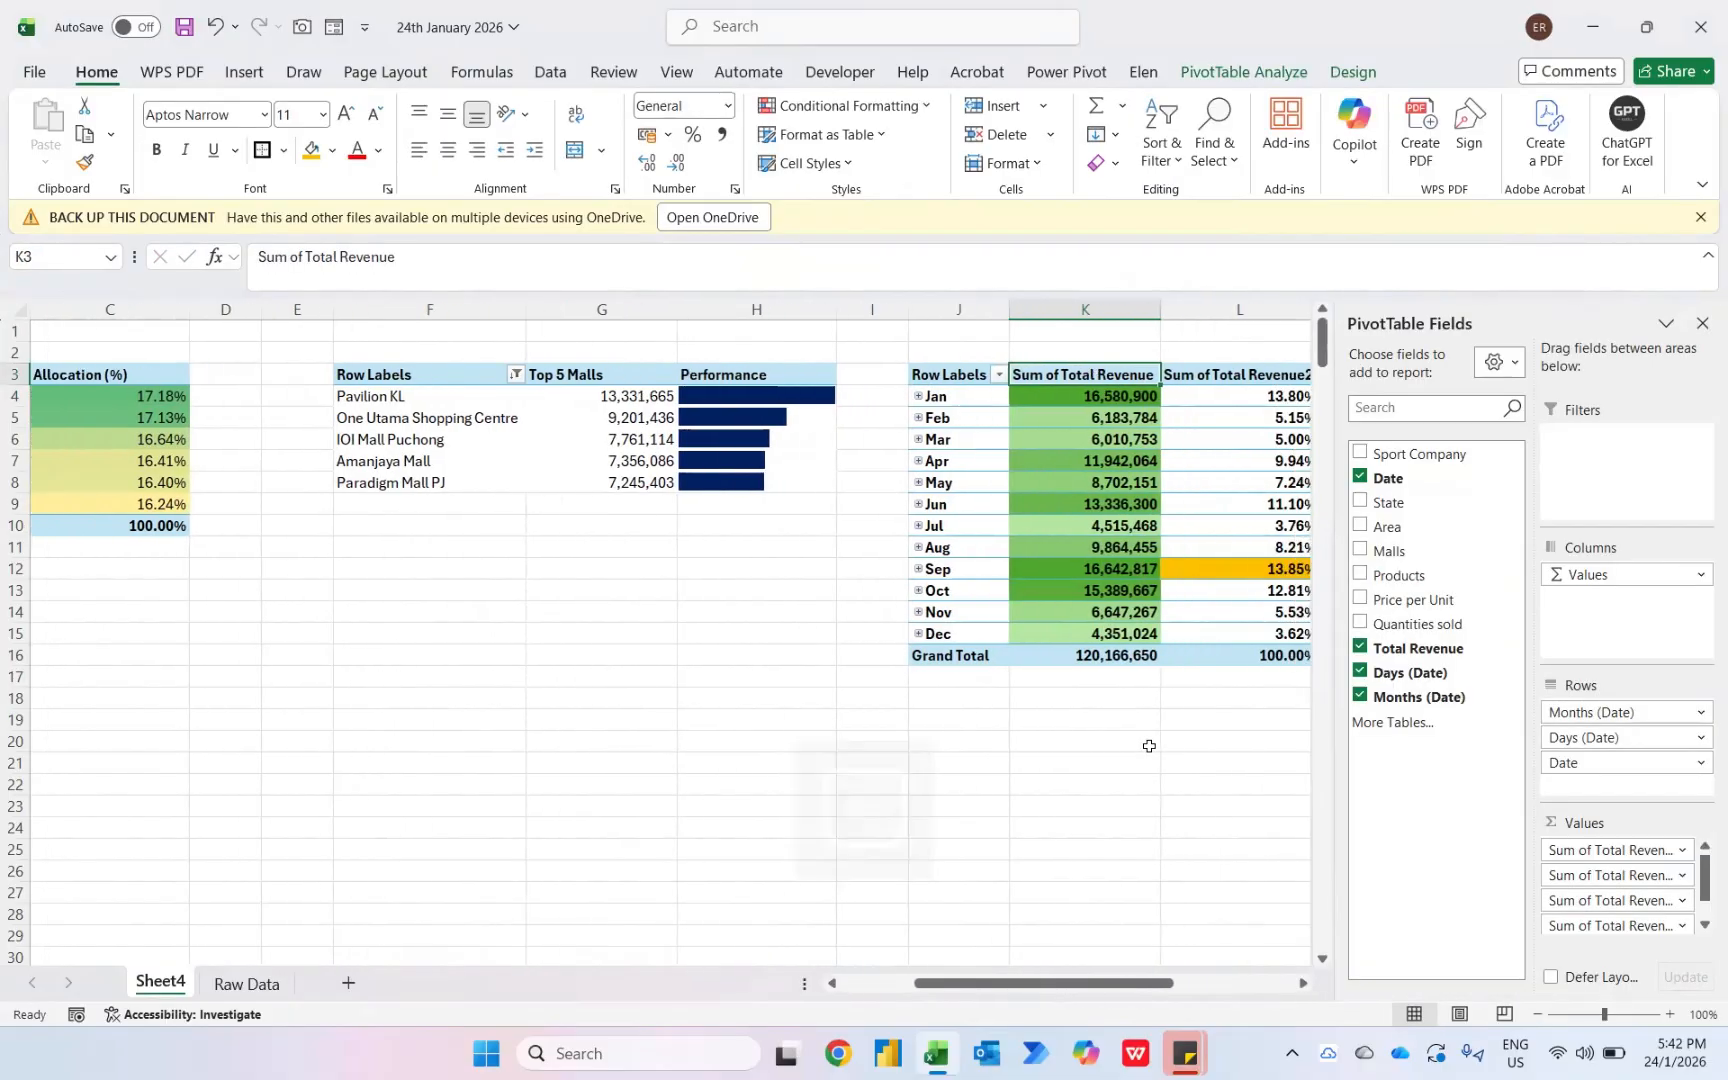
- Rename the monthly pivot table's Sum of Total Revenue header as Month Sales
type("Month Sales")
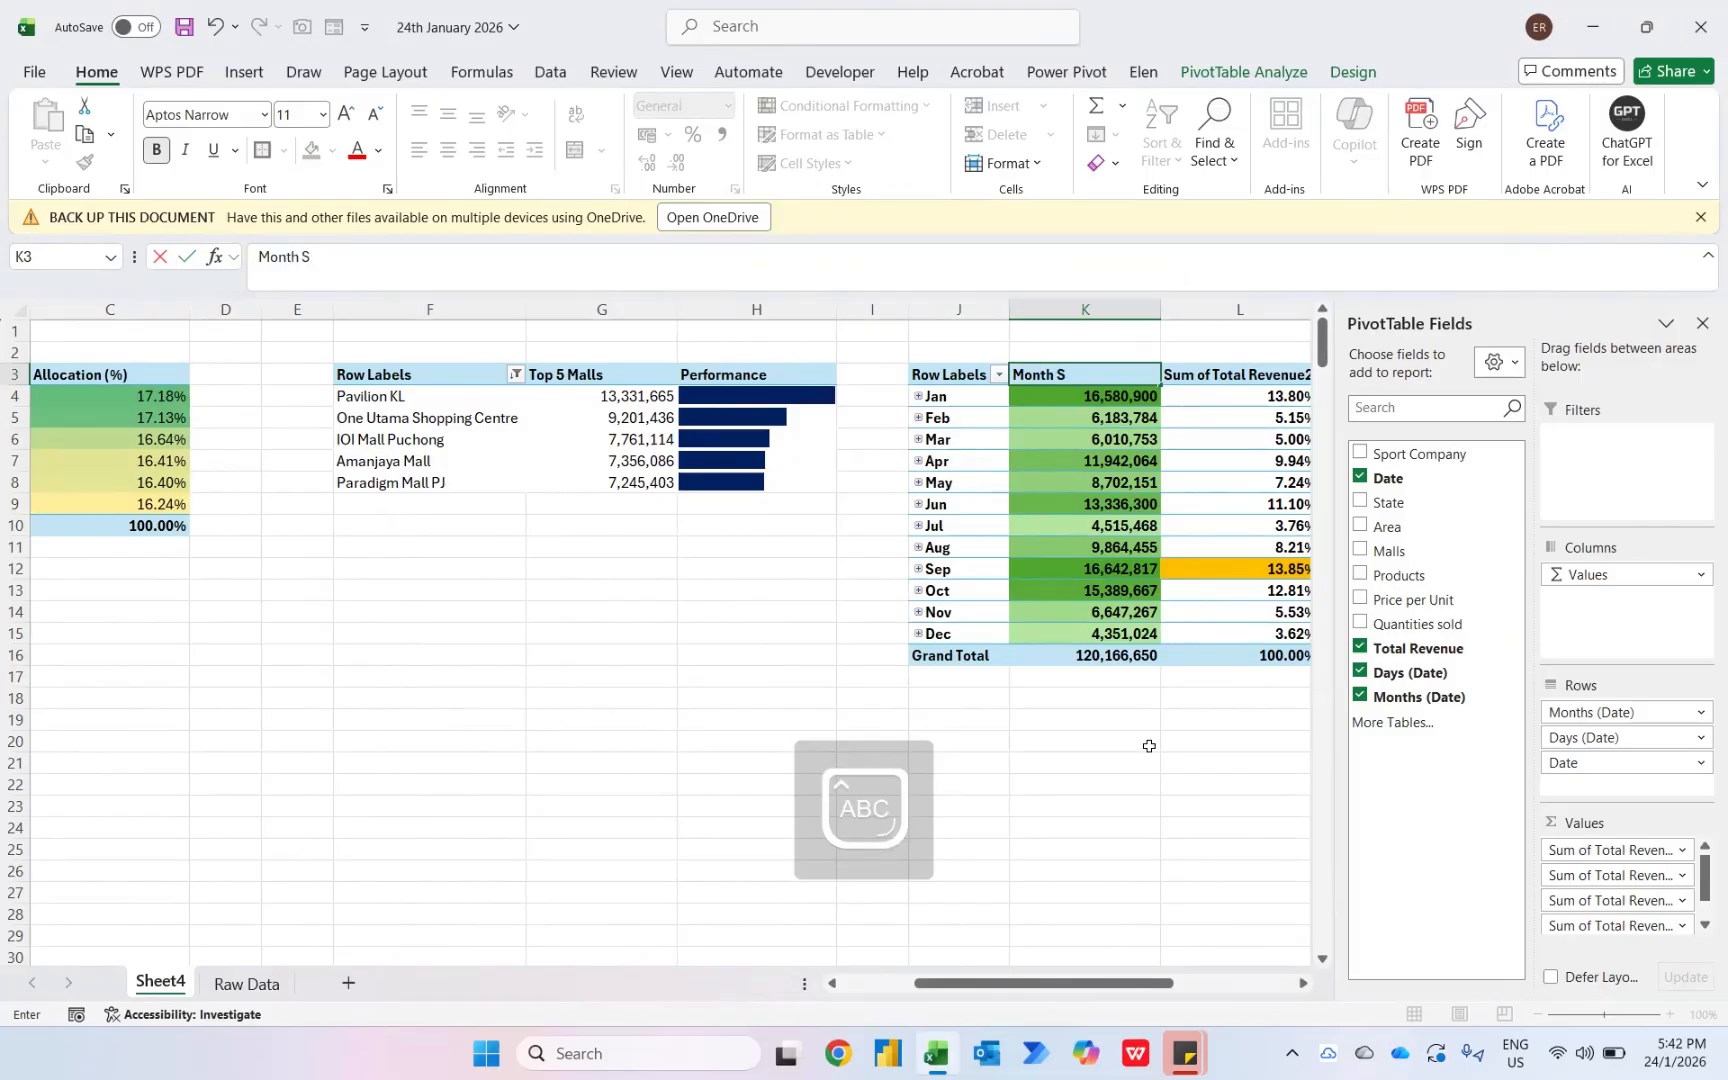
key("Return")
key("Up")
key("Right")
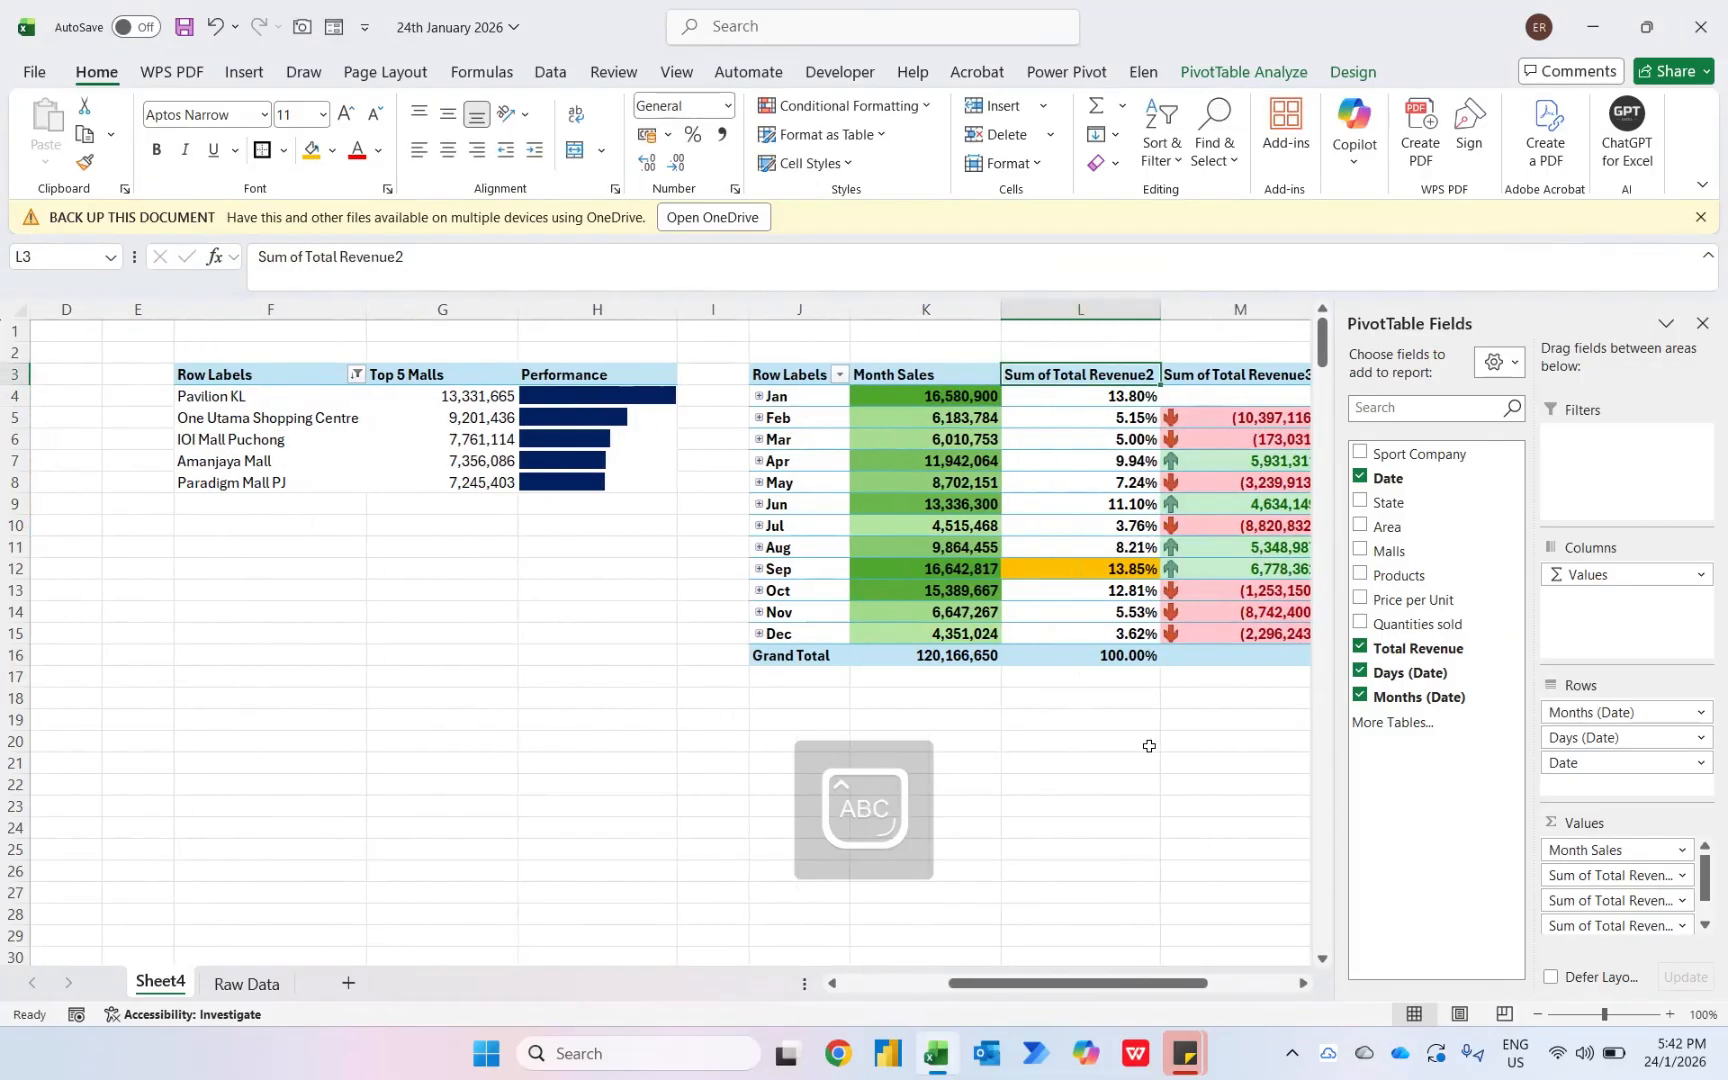
- Rename the monthly pivot table's Sum of Total Revenue2 header as Allocation (%)
type("Allocation")
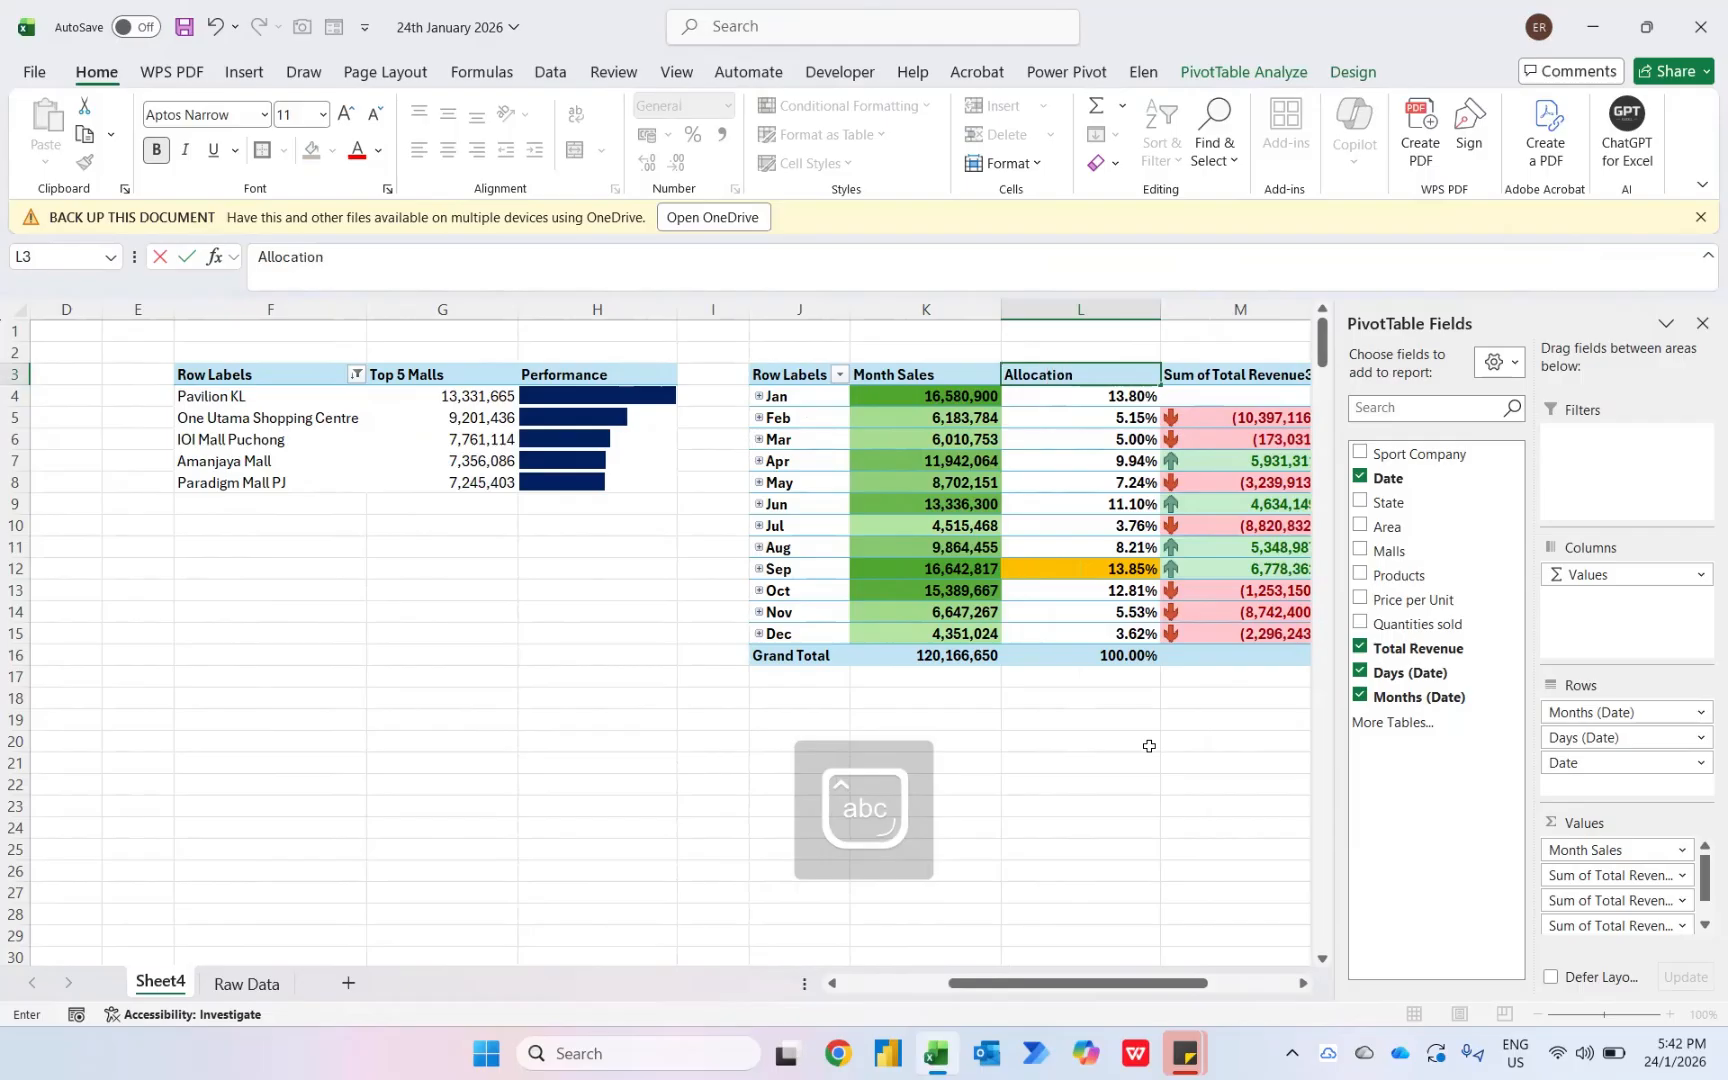
type(" (%)")
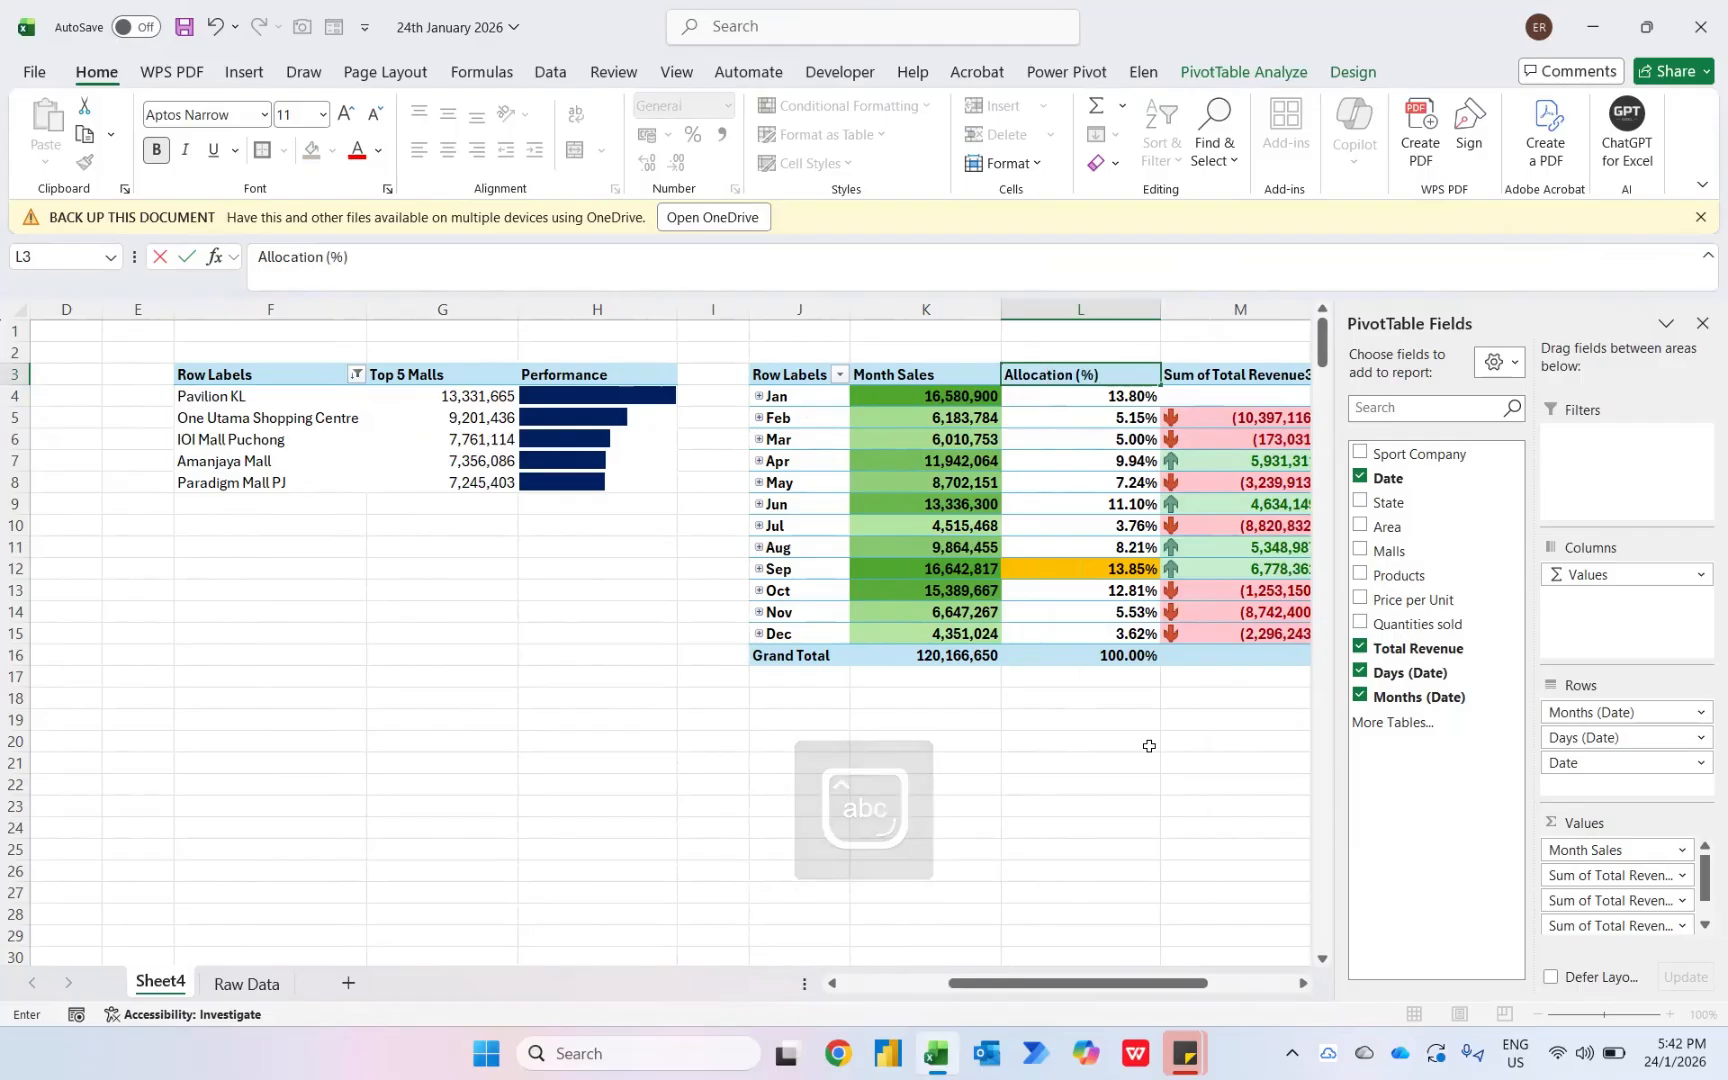
key("Return")
key("Up")
key("Right")
- Rename the monthly pivot table's Sum of Total Revenue3 header as MoM Trending
type("Mo")
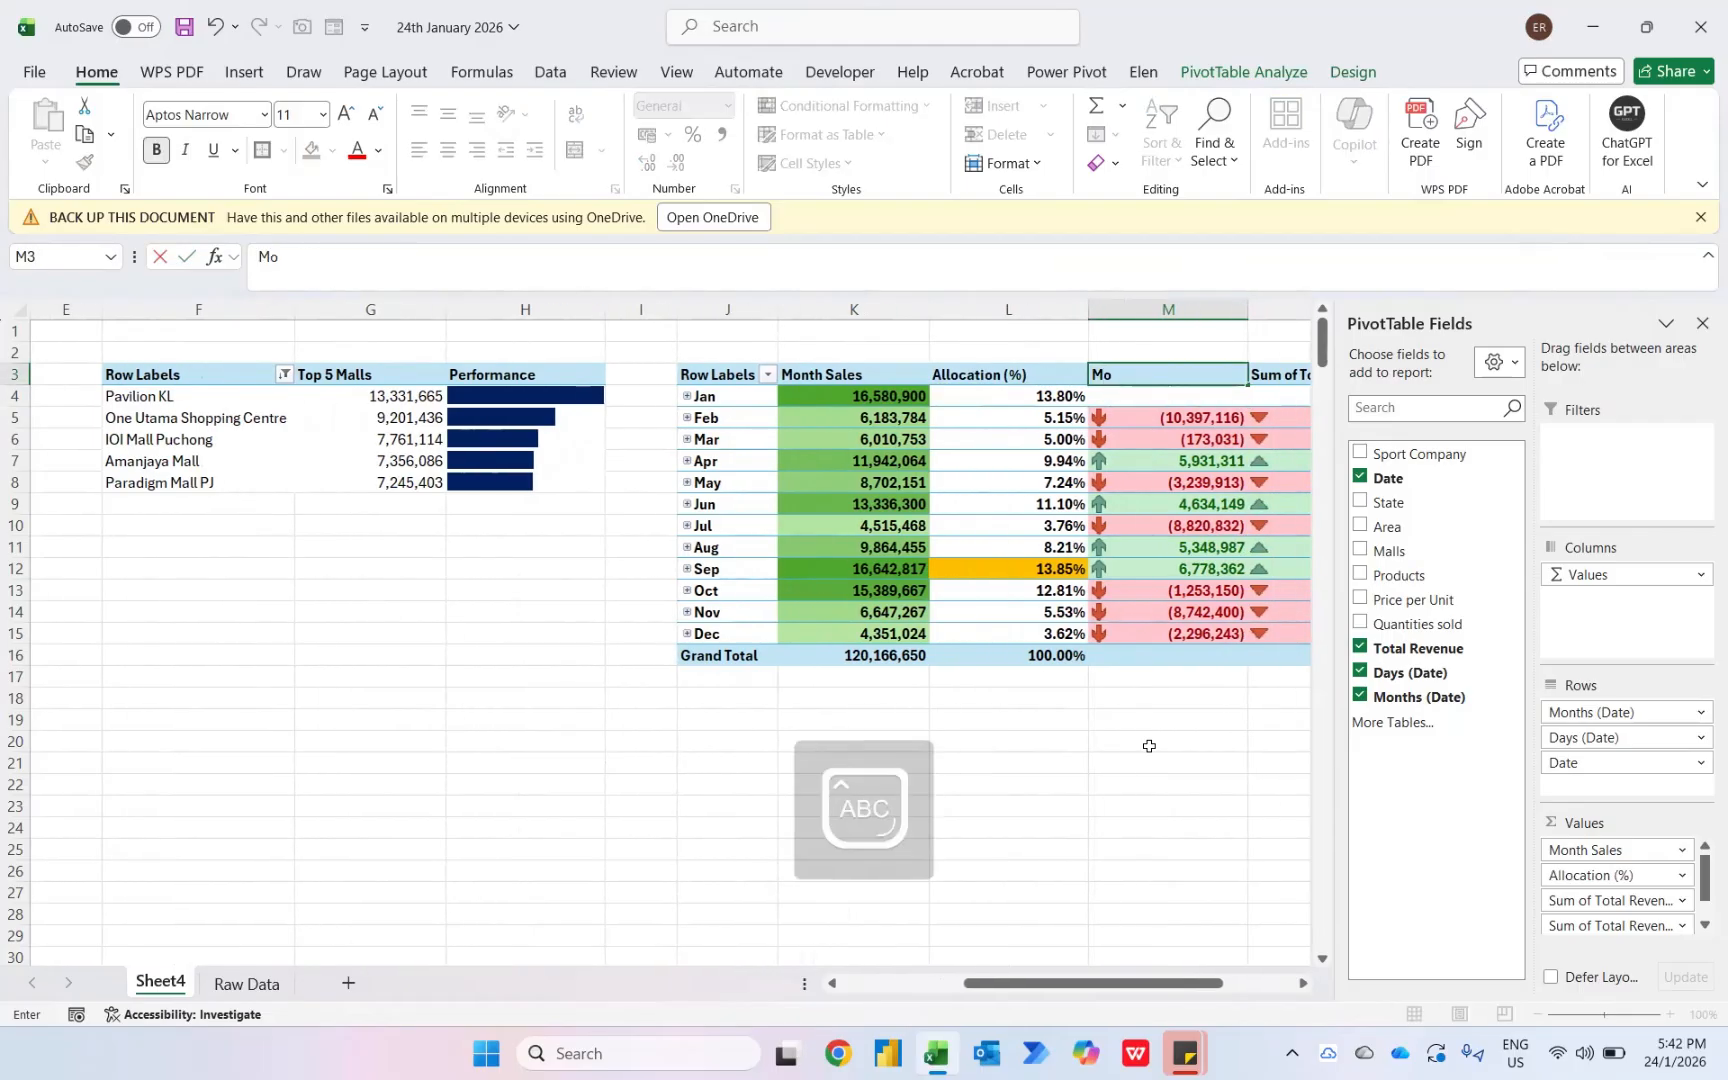
type("M Tredning")
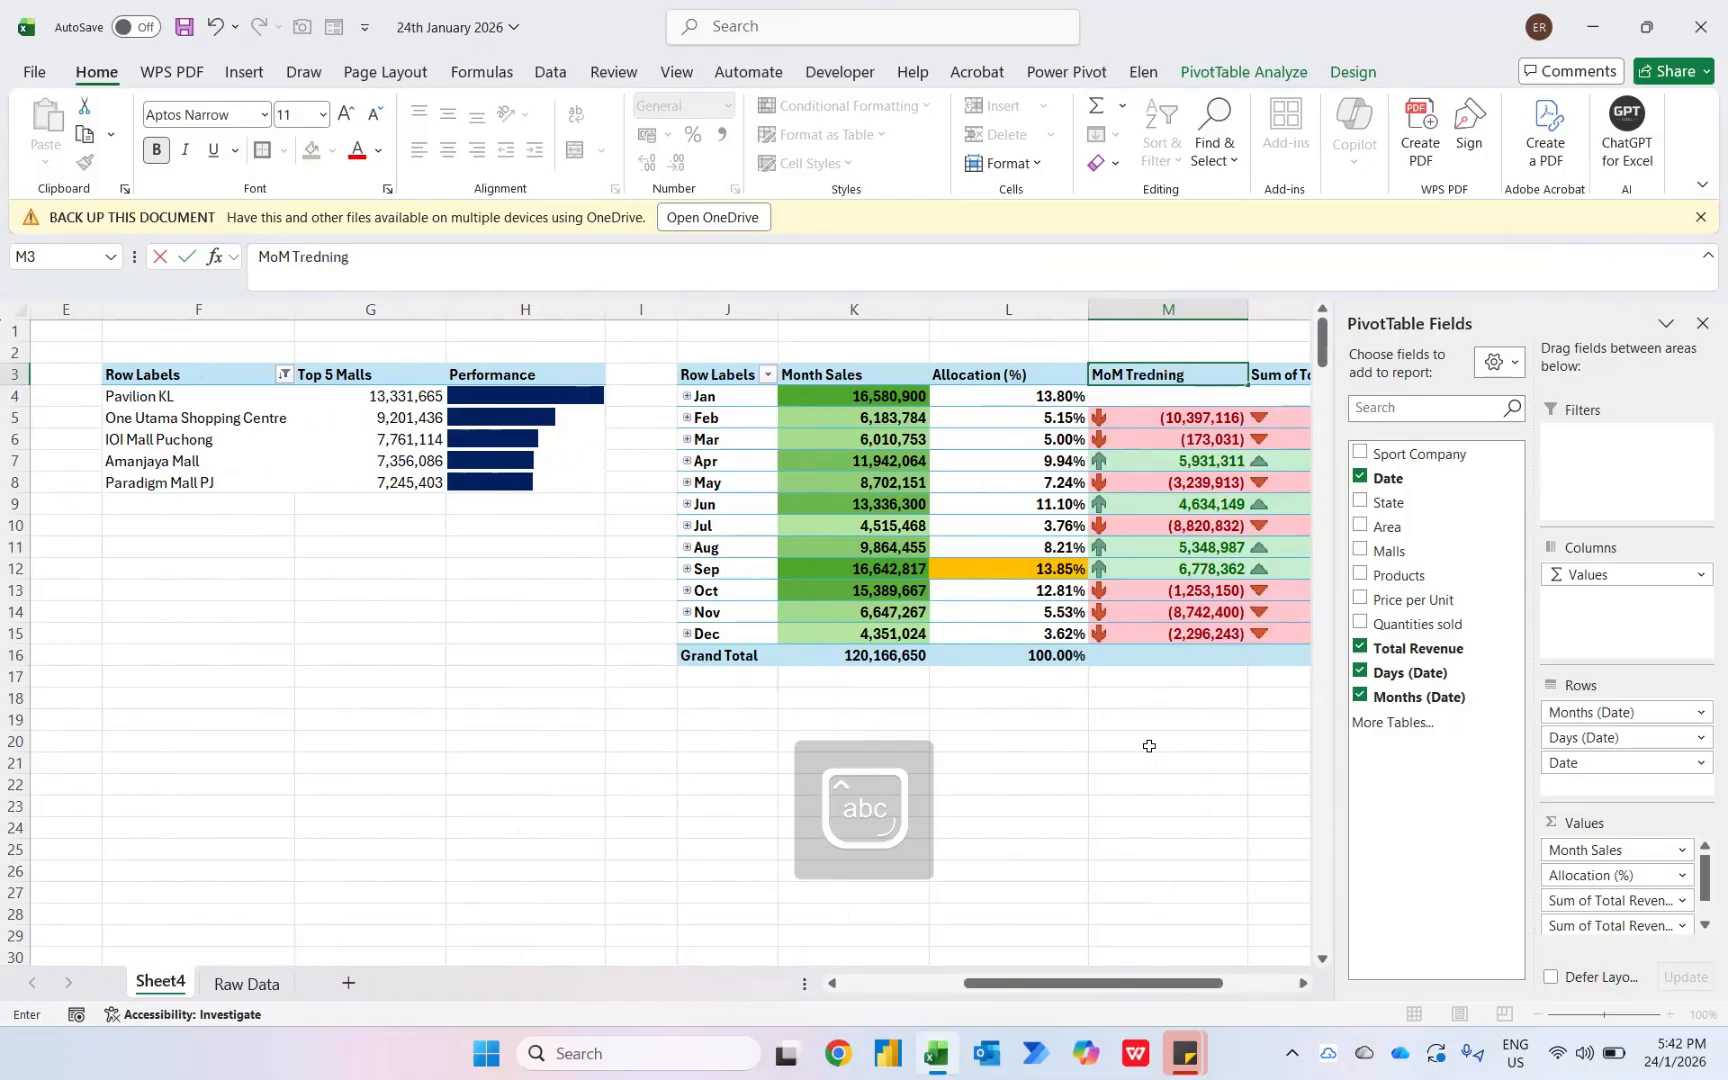
key("BackSpace")
key("BackSpace")
key("BackSpace")
key("BackSpace")
key("BackSpace")
type("nding")
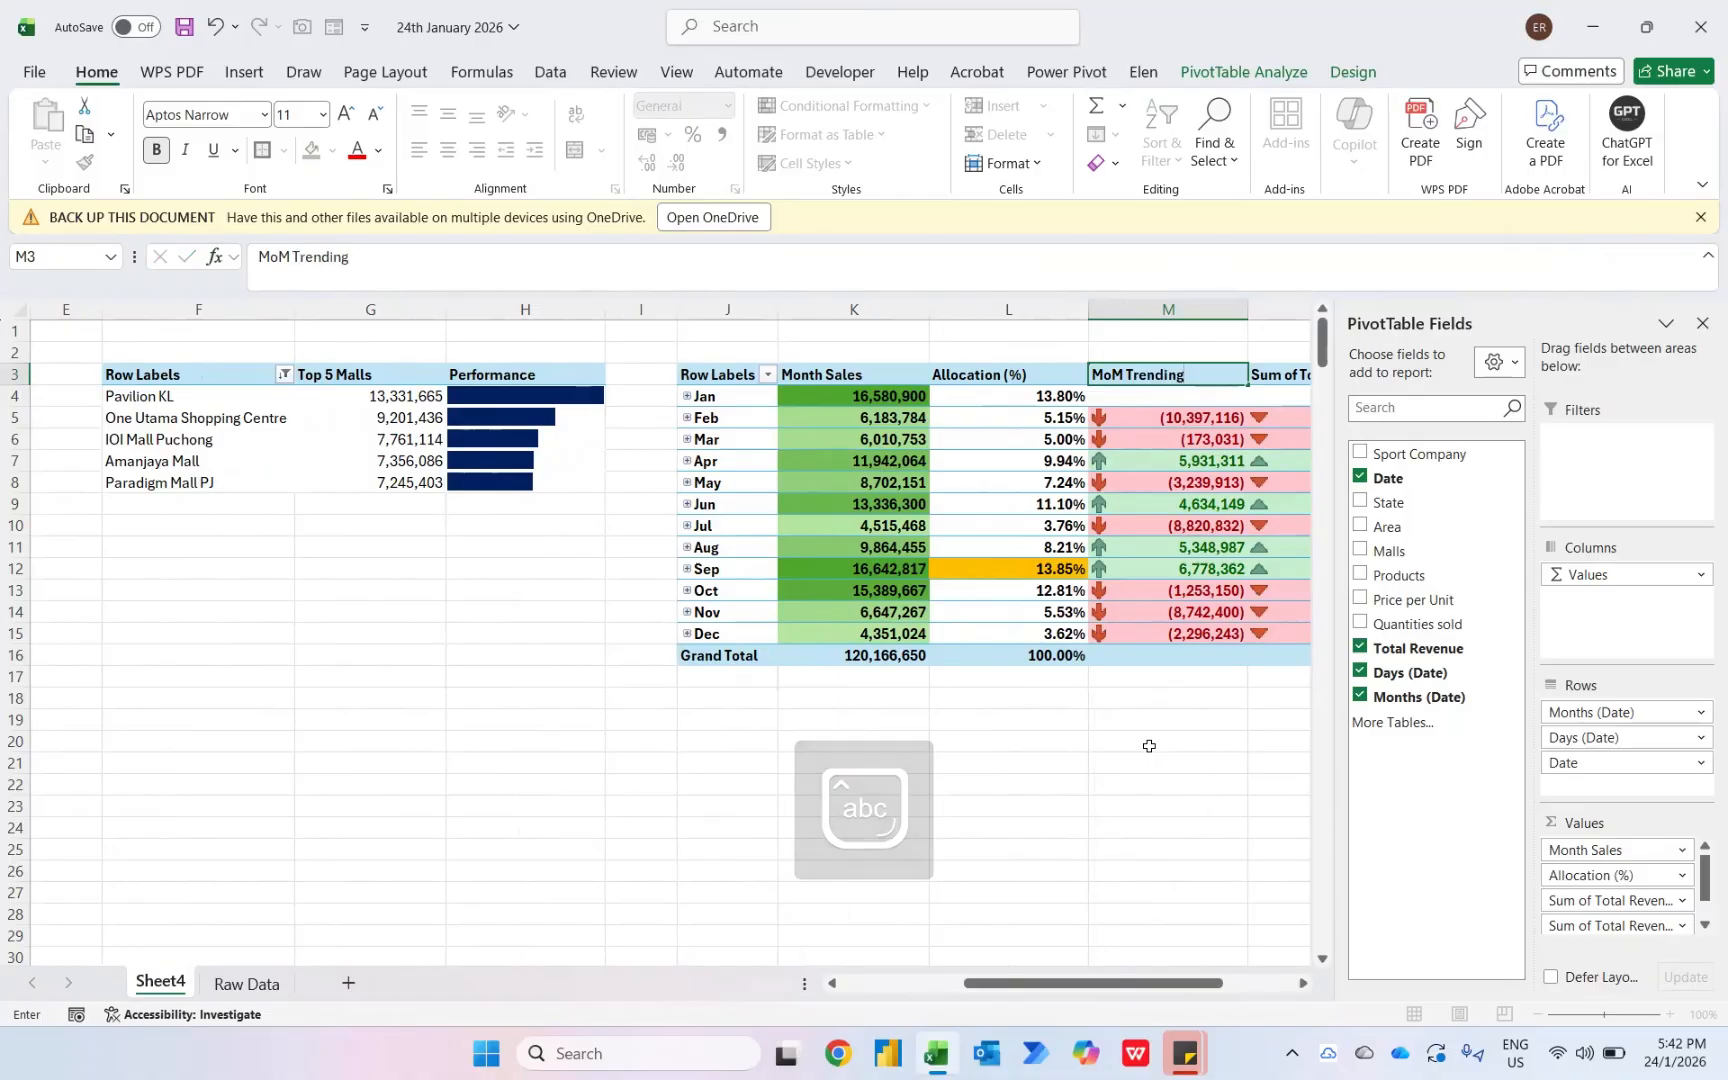
key("Return")
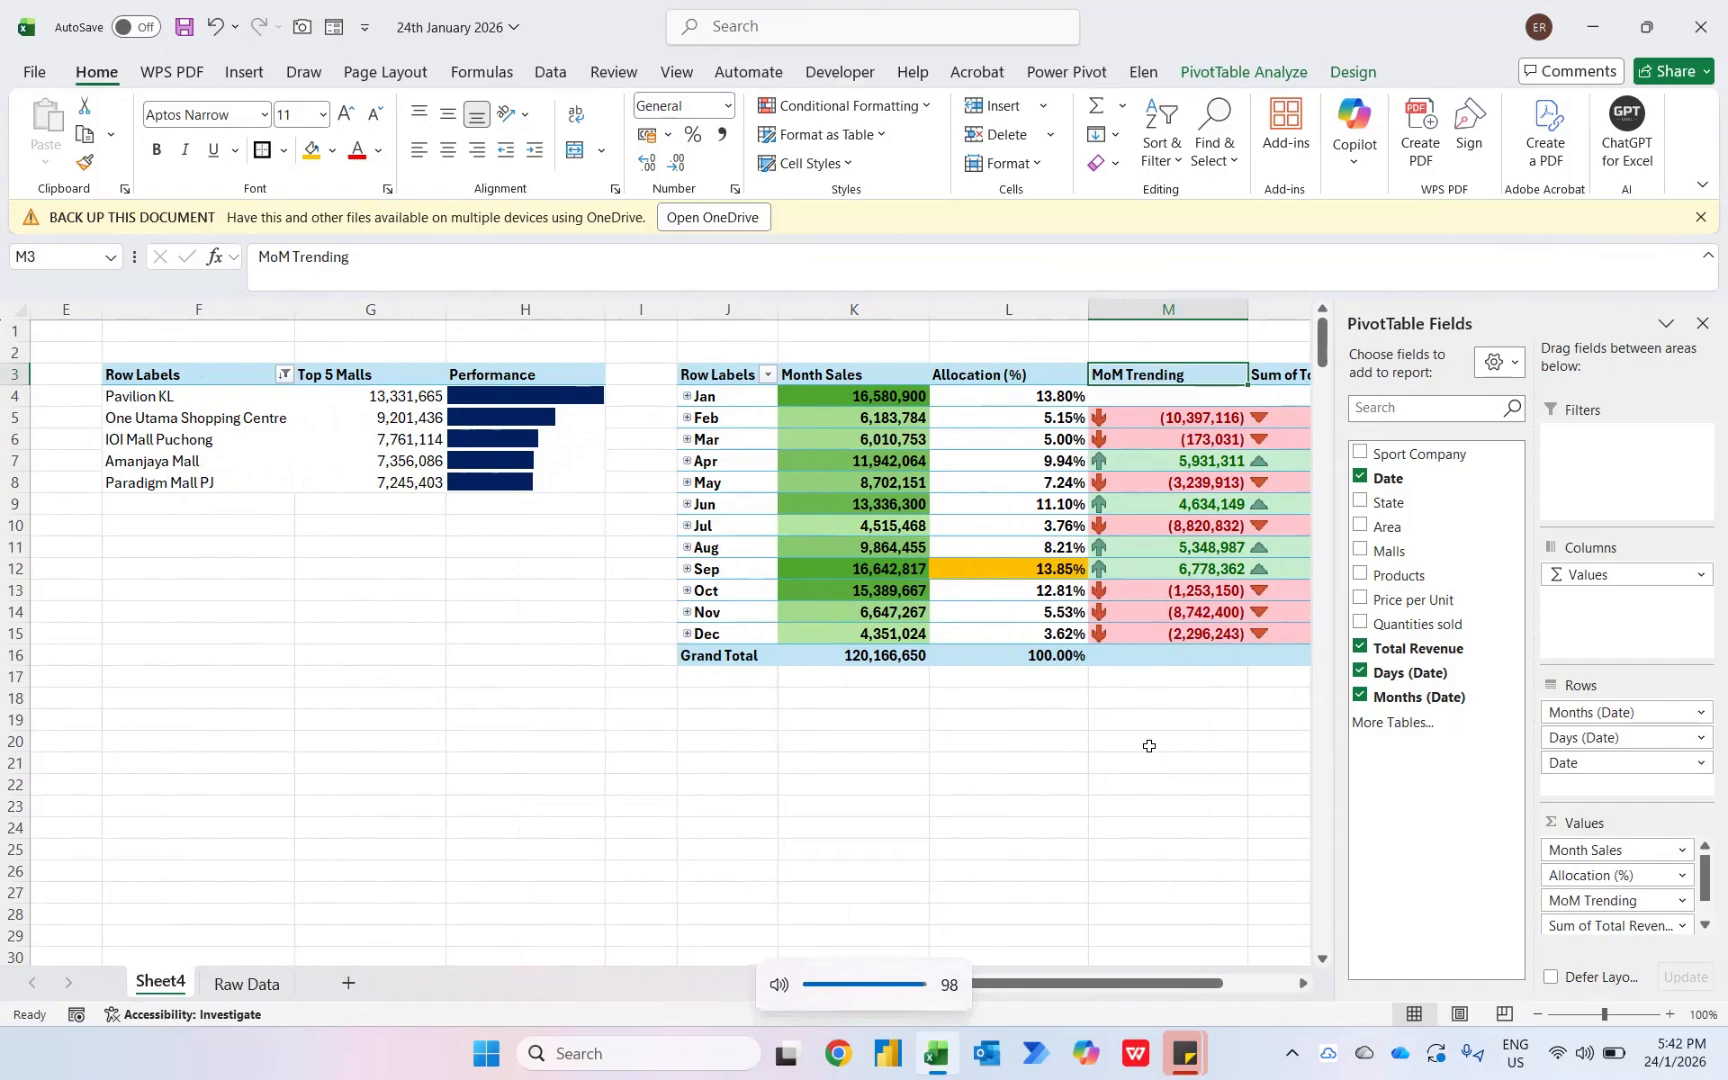
key("F2")
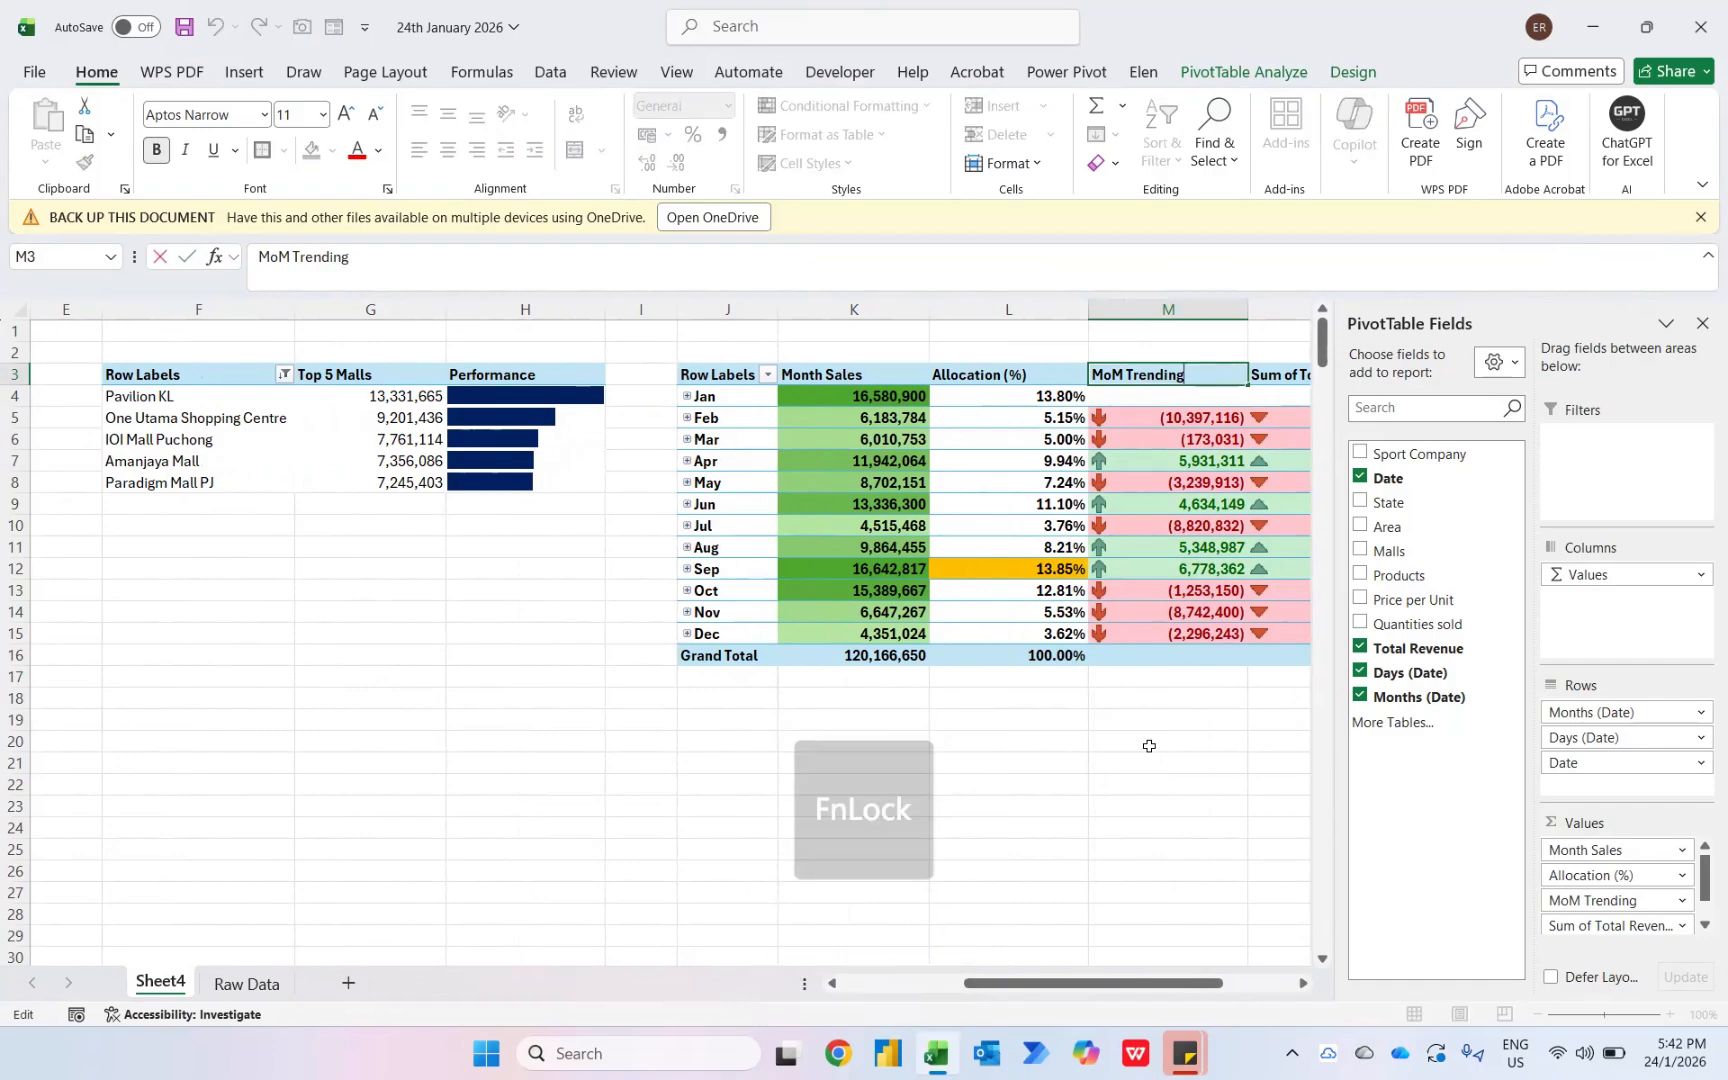
key("Escape")
key("Right")
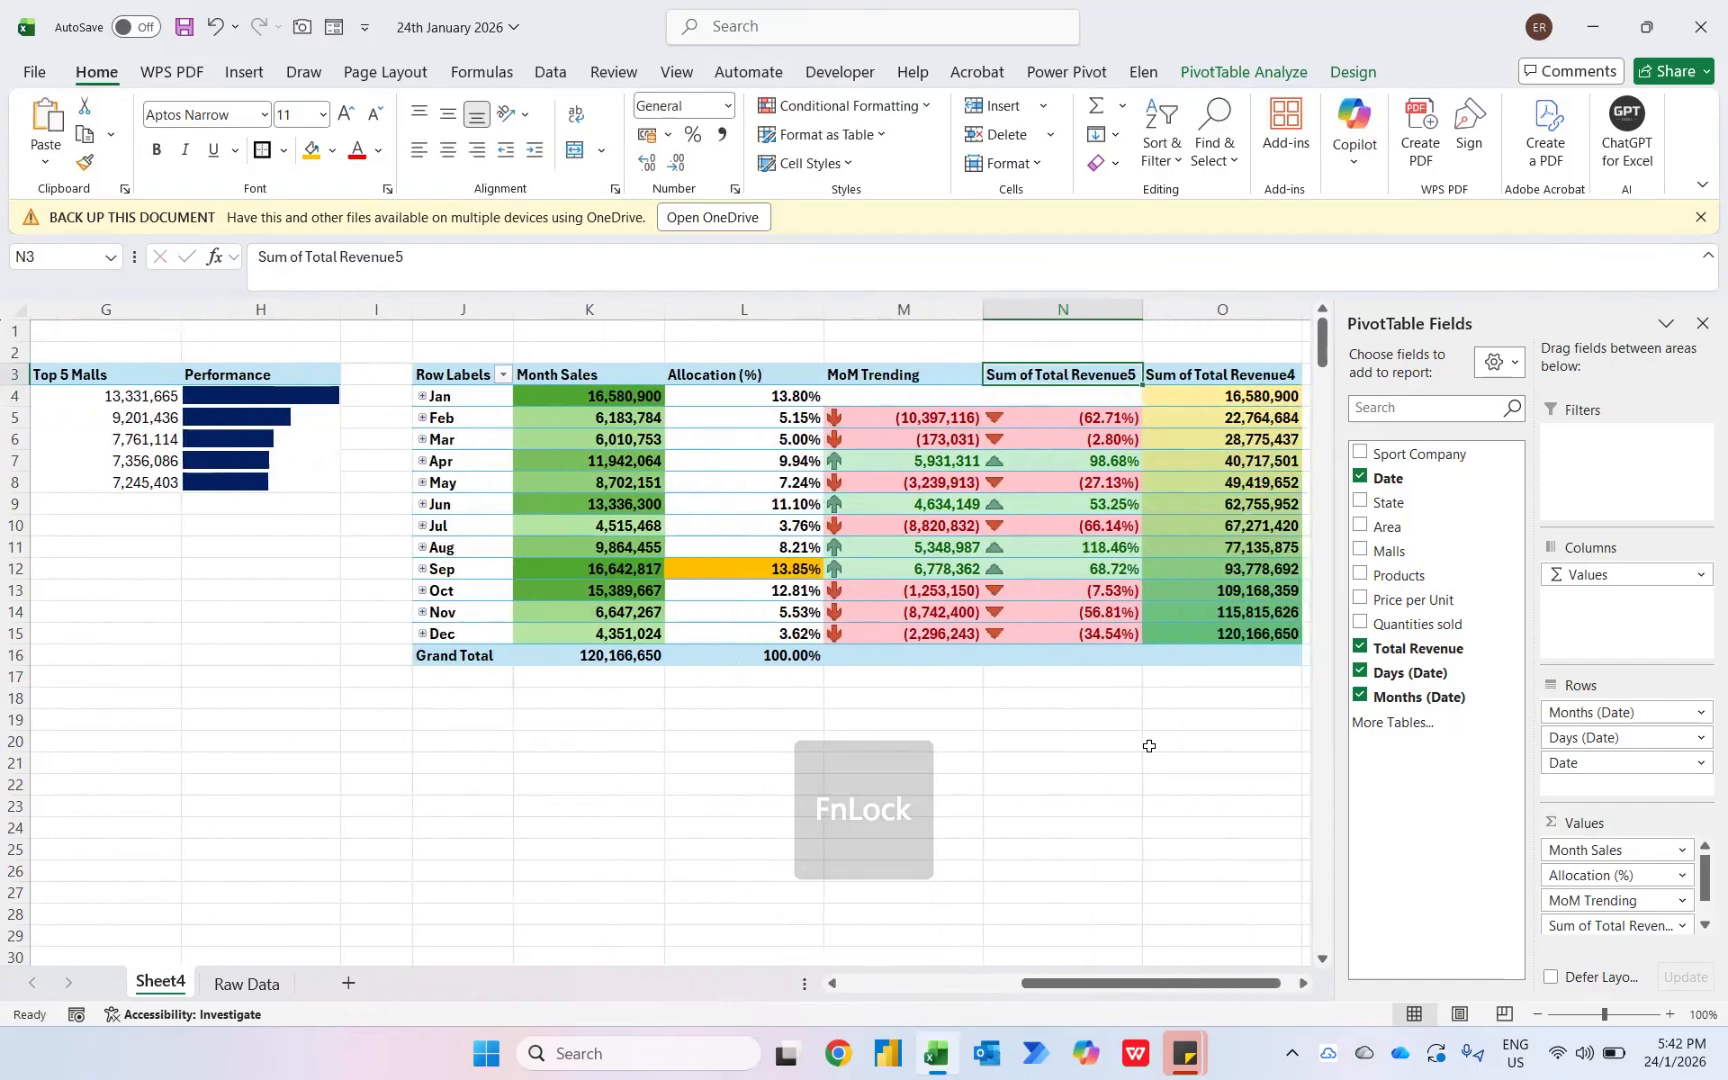
- Rename the monthly pivot table's Sum of Total Revenue5 header as MoM Trending (%)
key("ctrl+a")
type("MoM Trending")
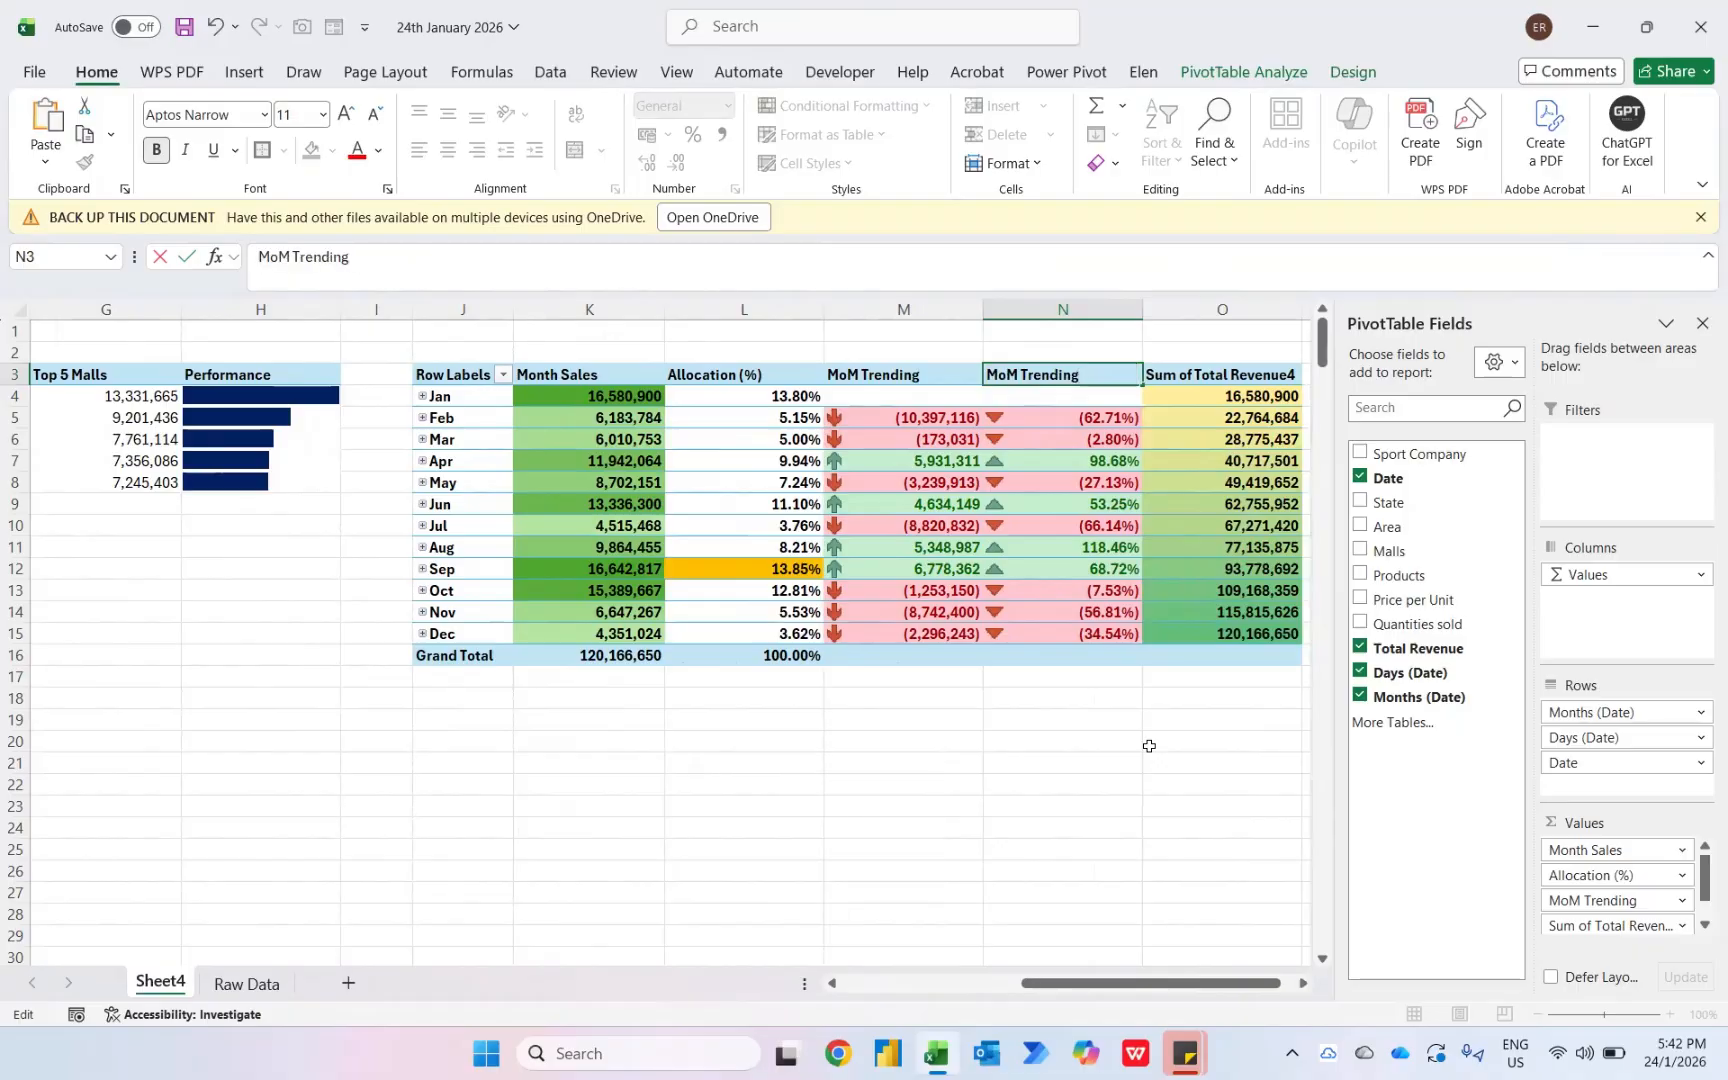
type("(%)")
key("Tab")
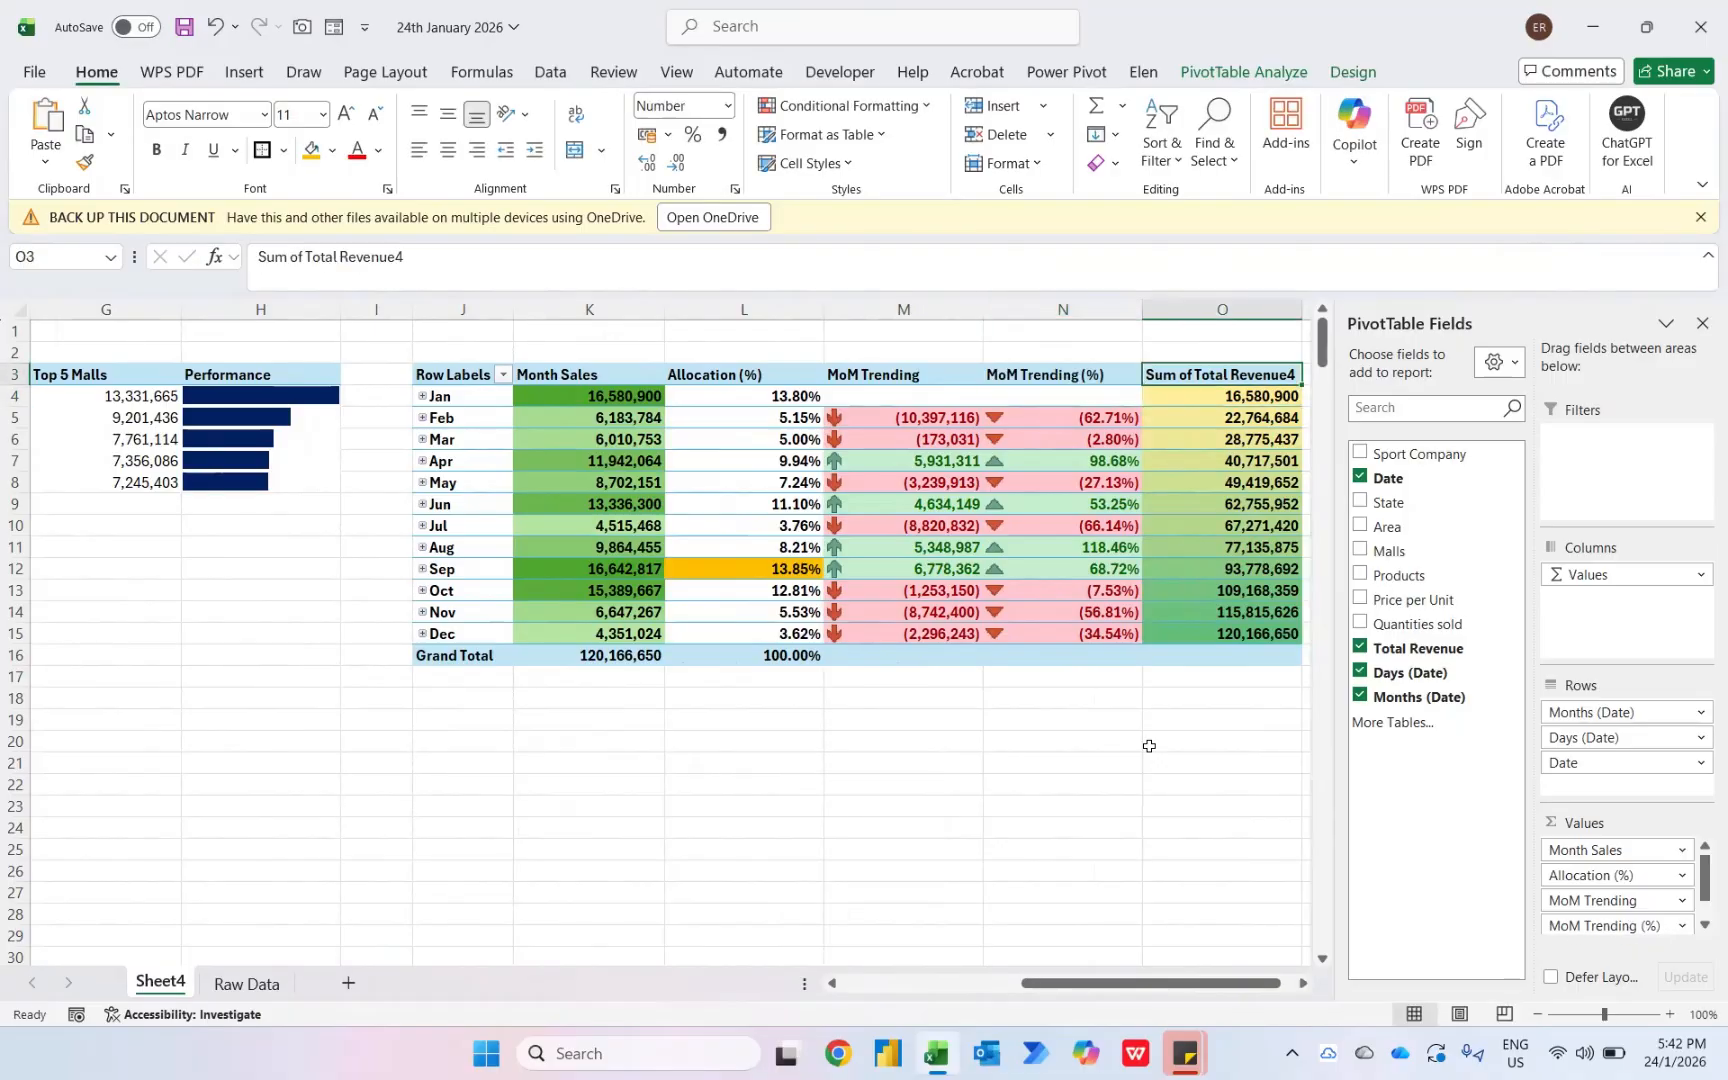
- Rename the monthly pivot table's Sum of Total Revenue4 header as YTD Sales
key("Caps_Lock")
type("YTD")
key("Caps_Lock")
type("Sales")
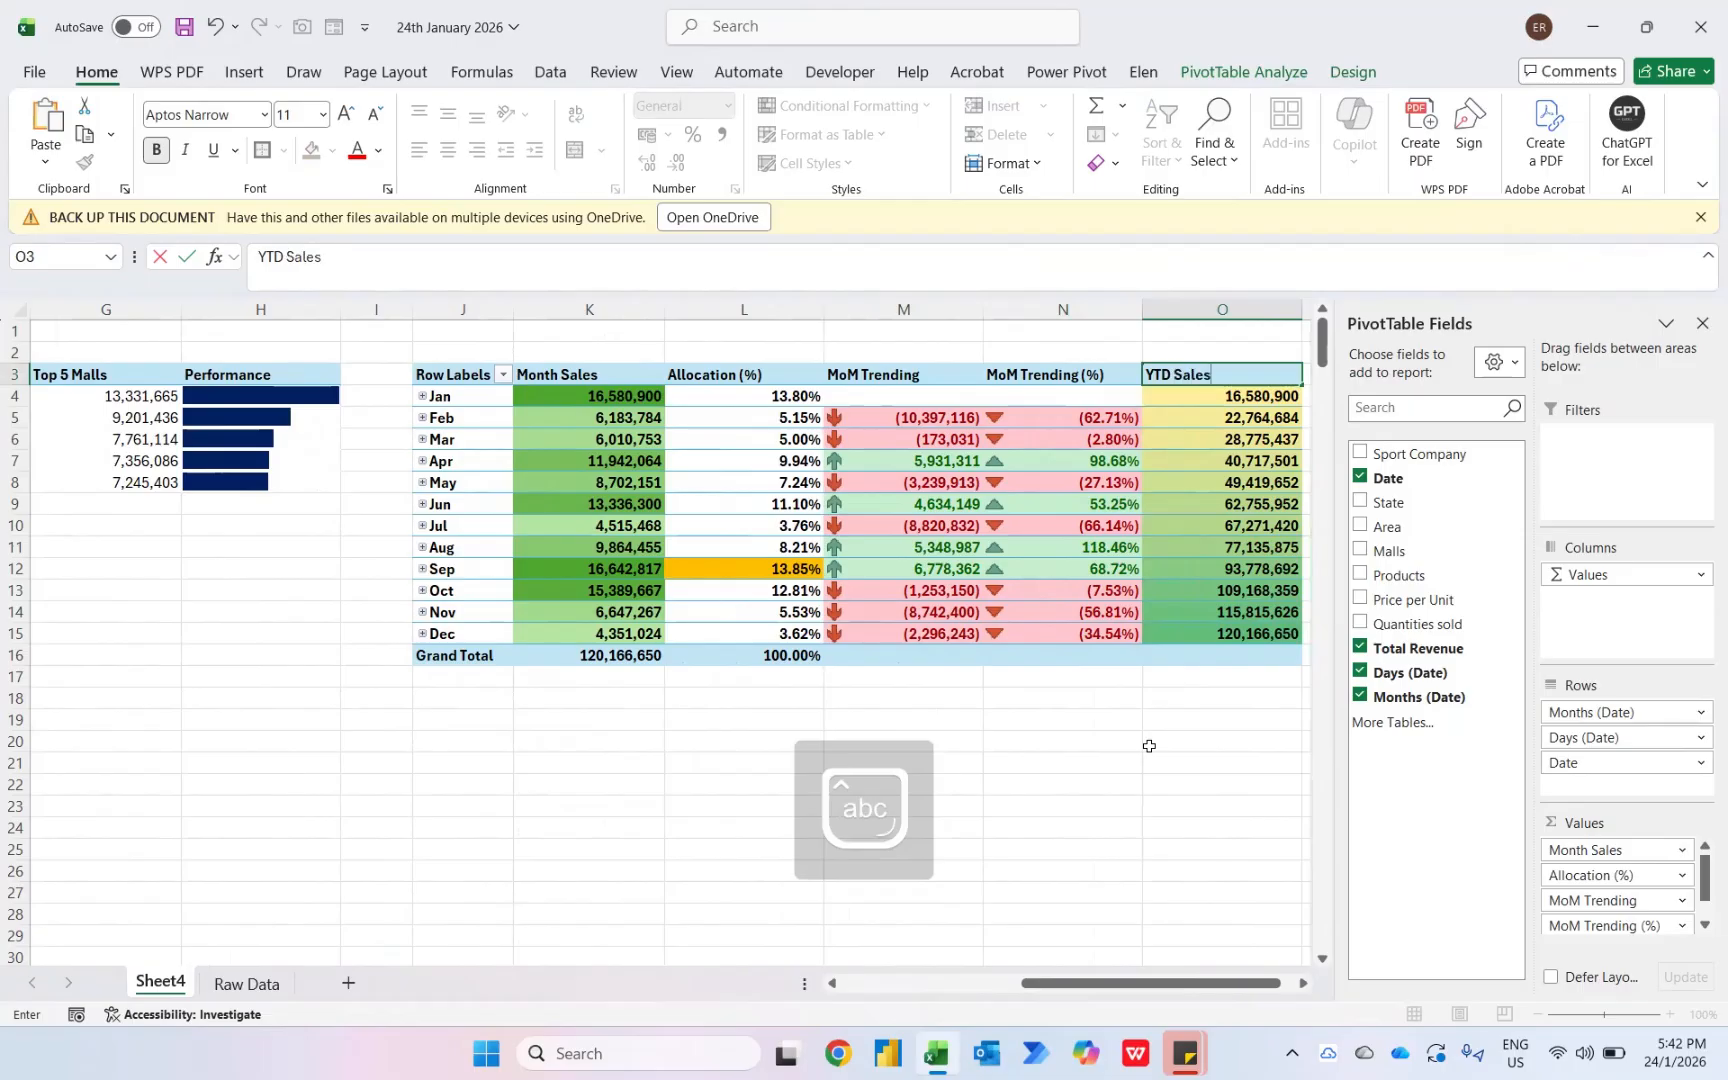
key("ctrl+Return")
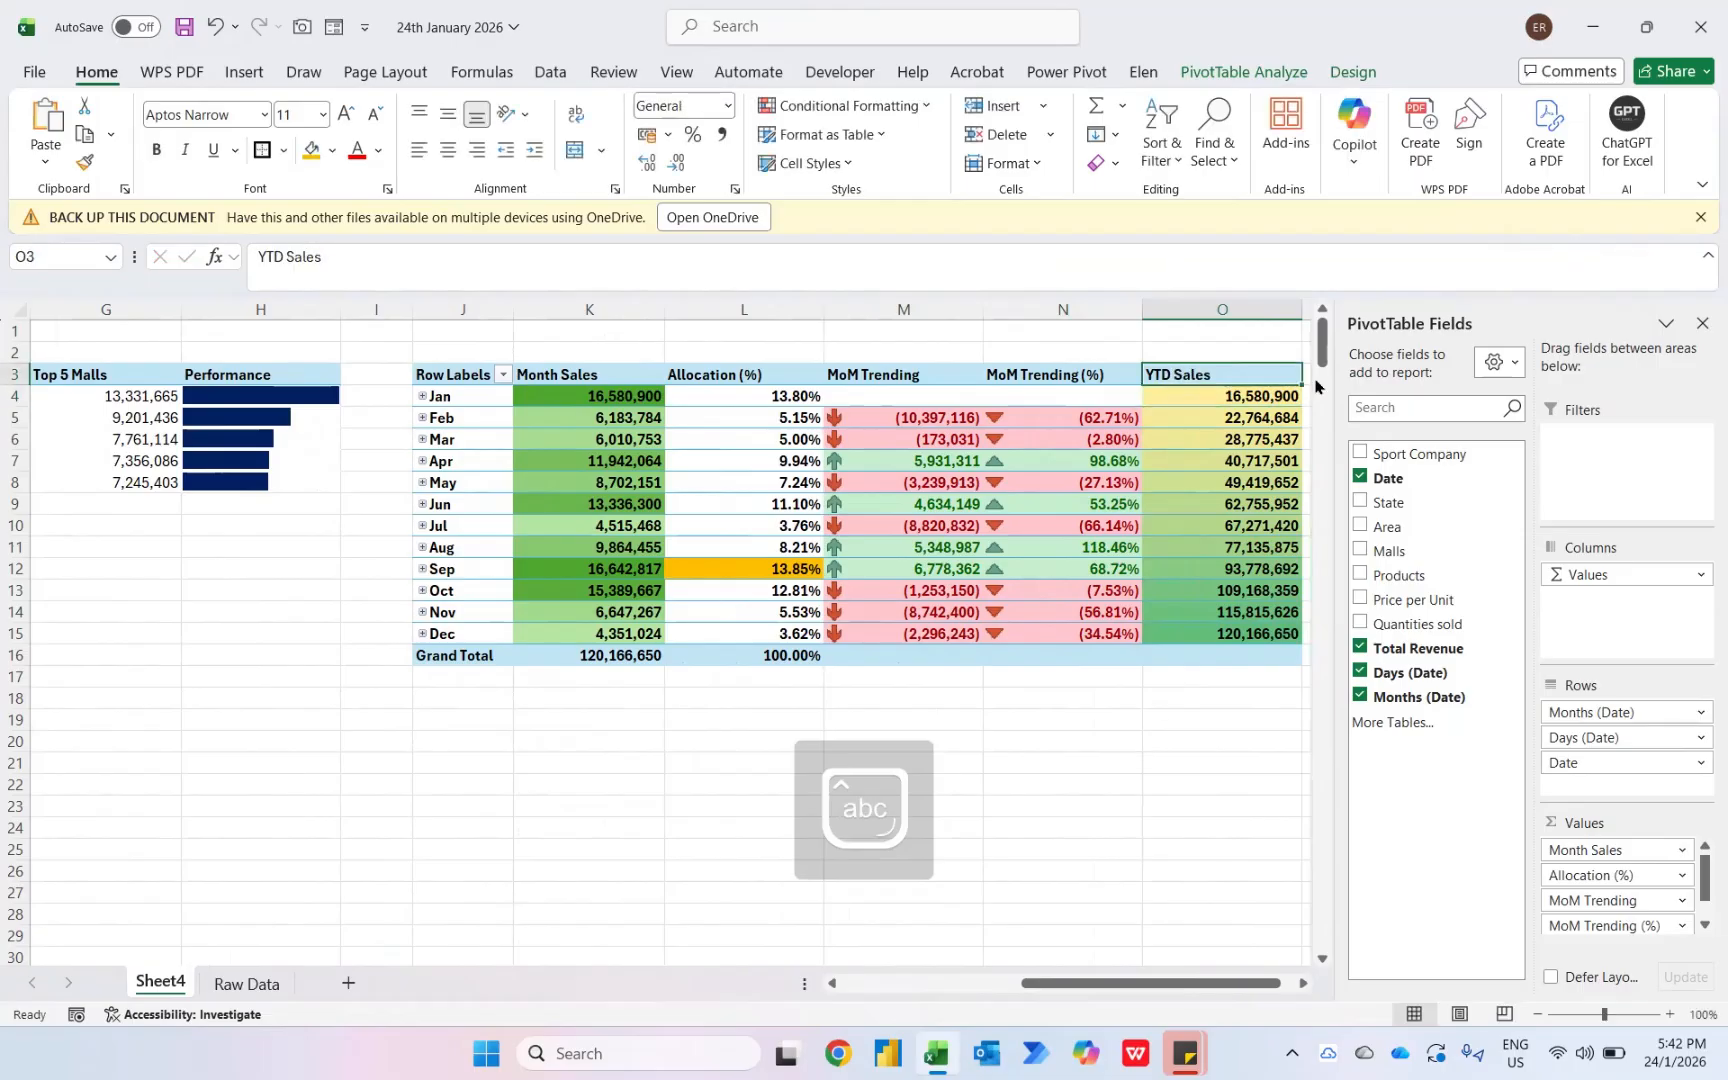
- Apply the Light Turquoise, Pivot Style Medium 19 style to the monthly pivot table
left_click(1352, 71)
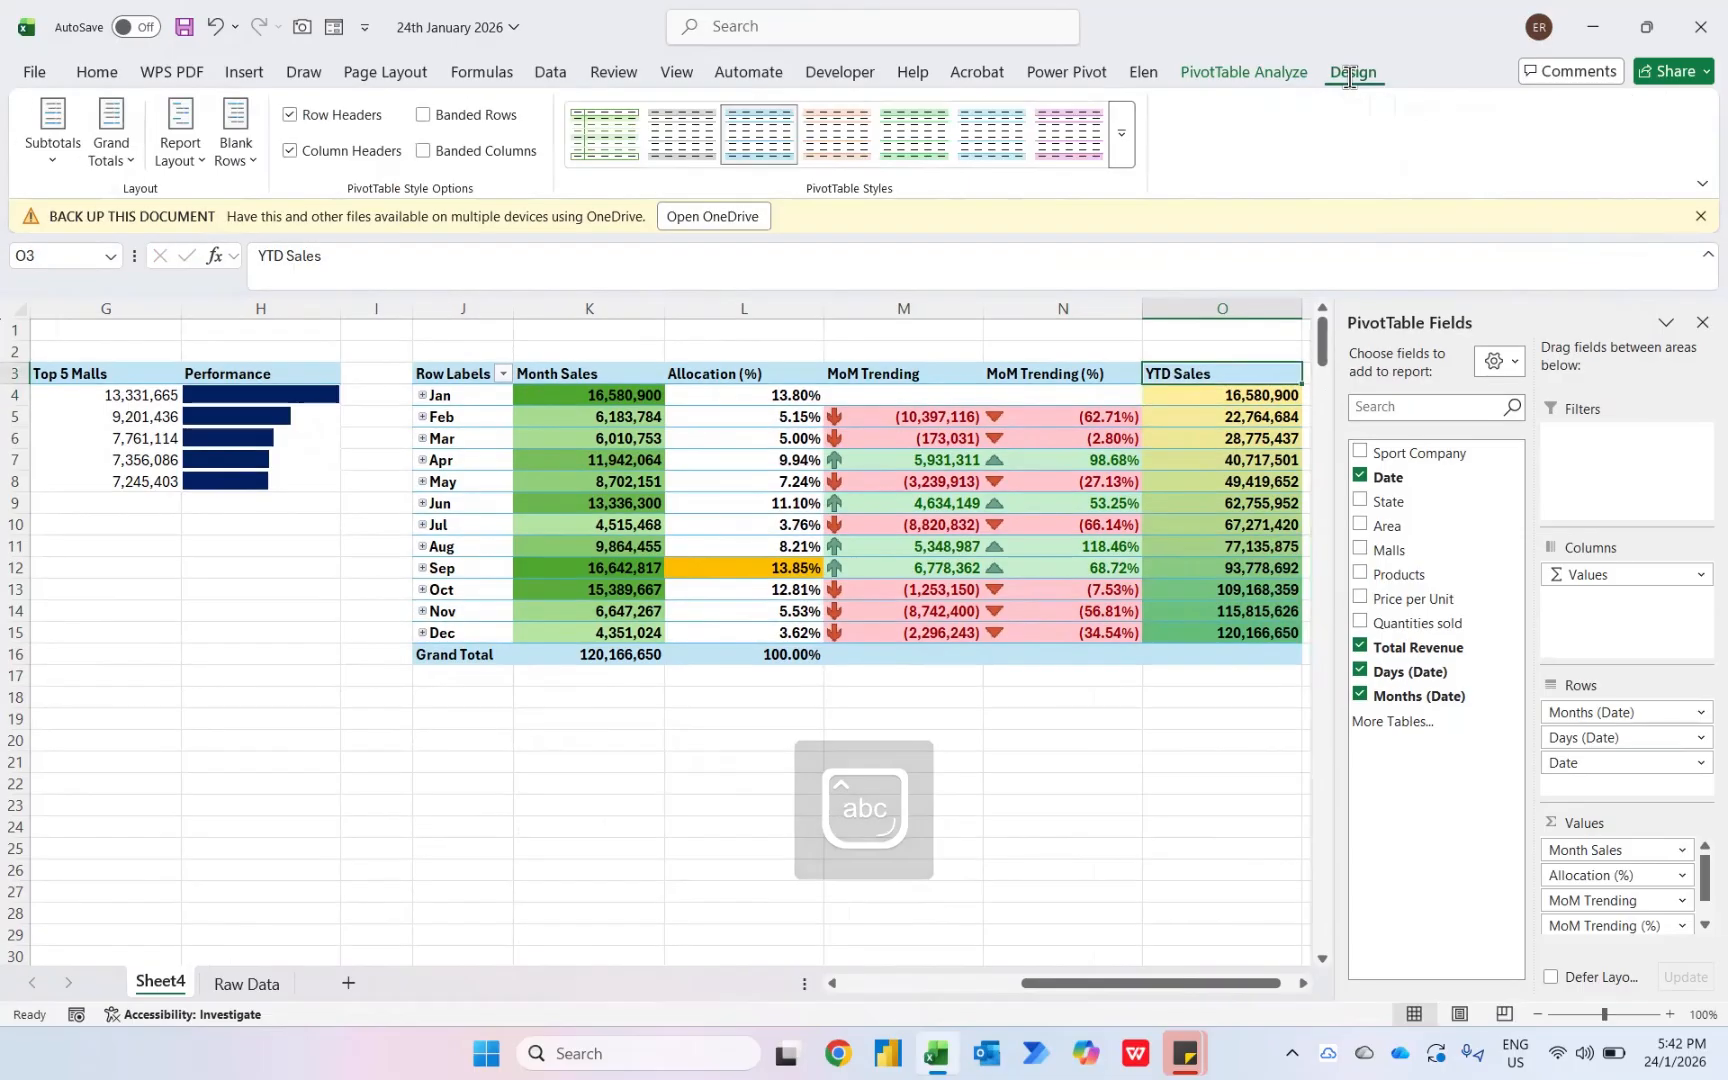
left_click(1121, 133)
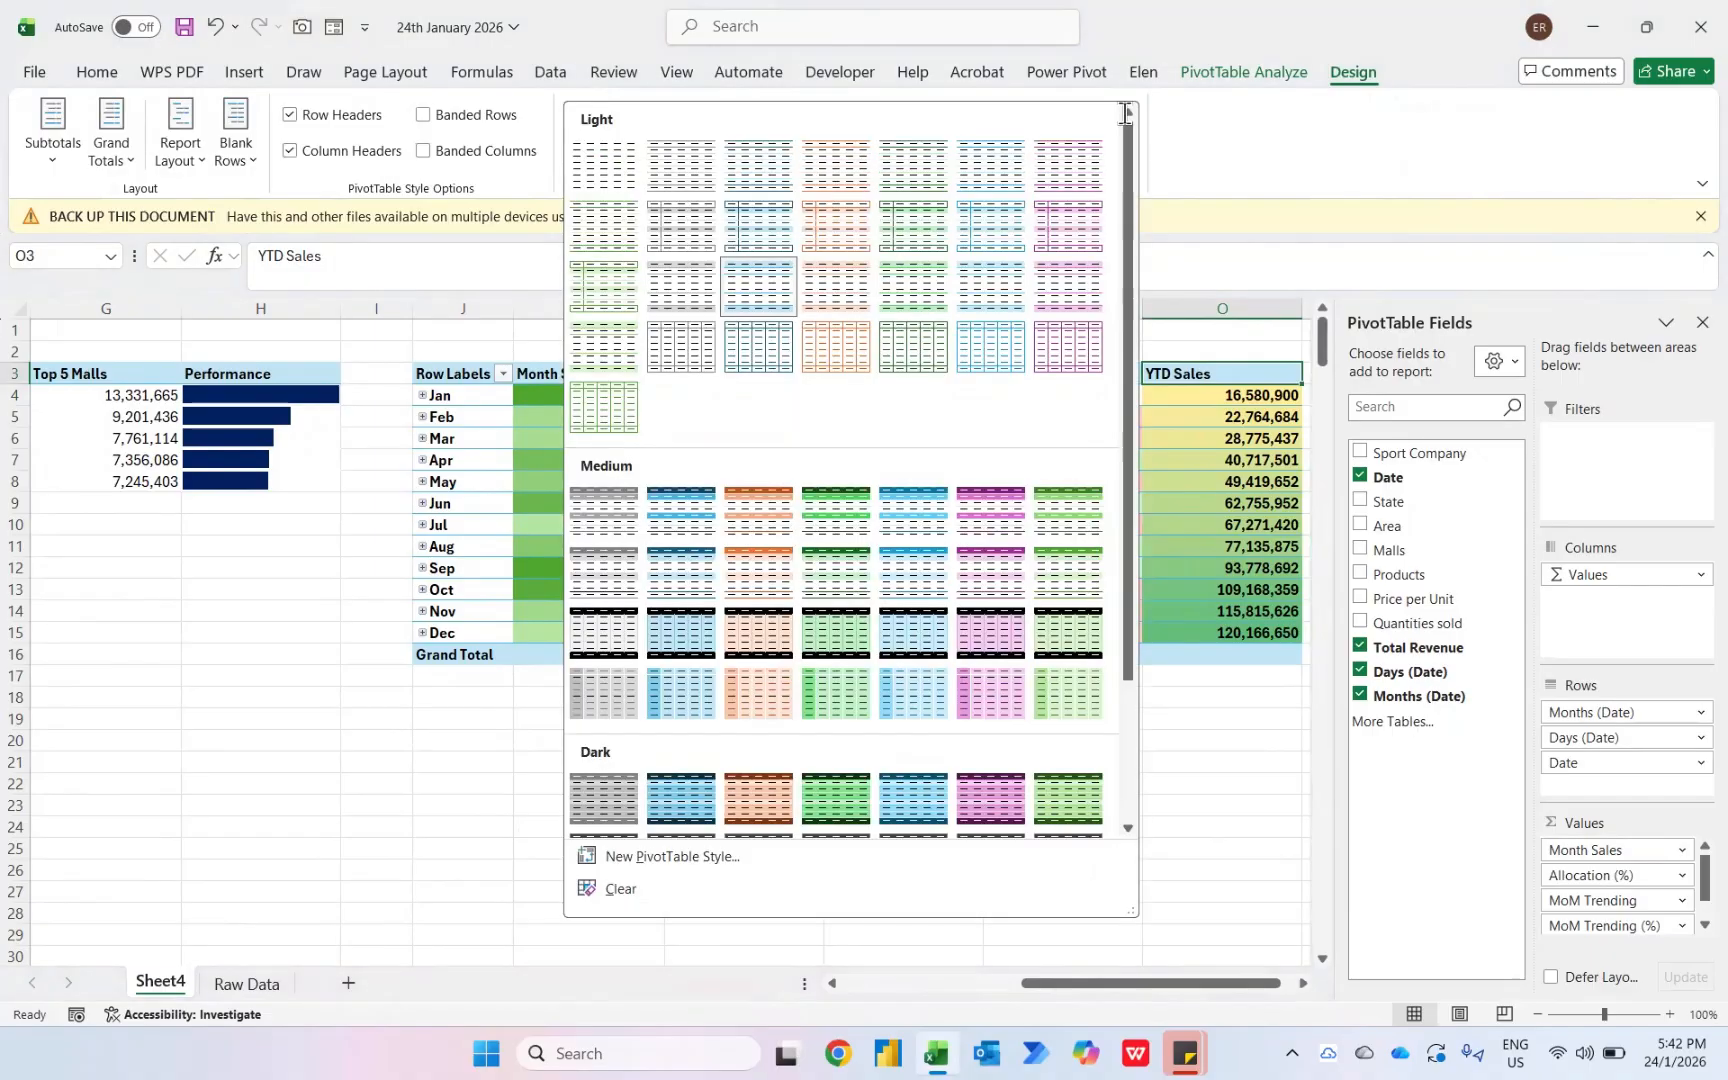
left_click(906, 588)
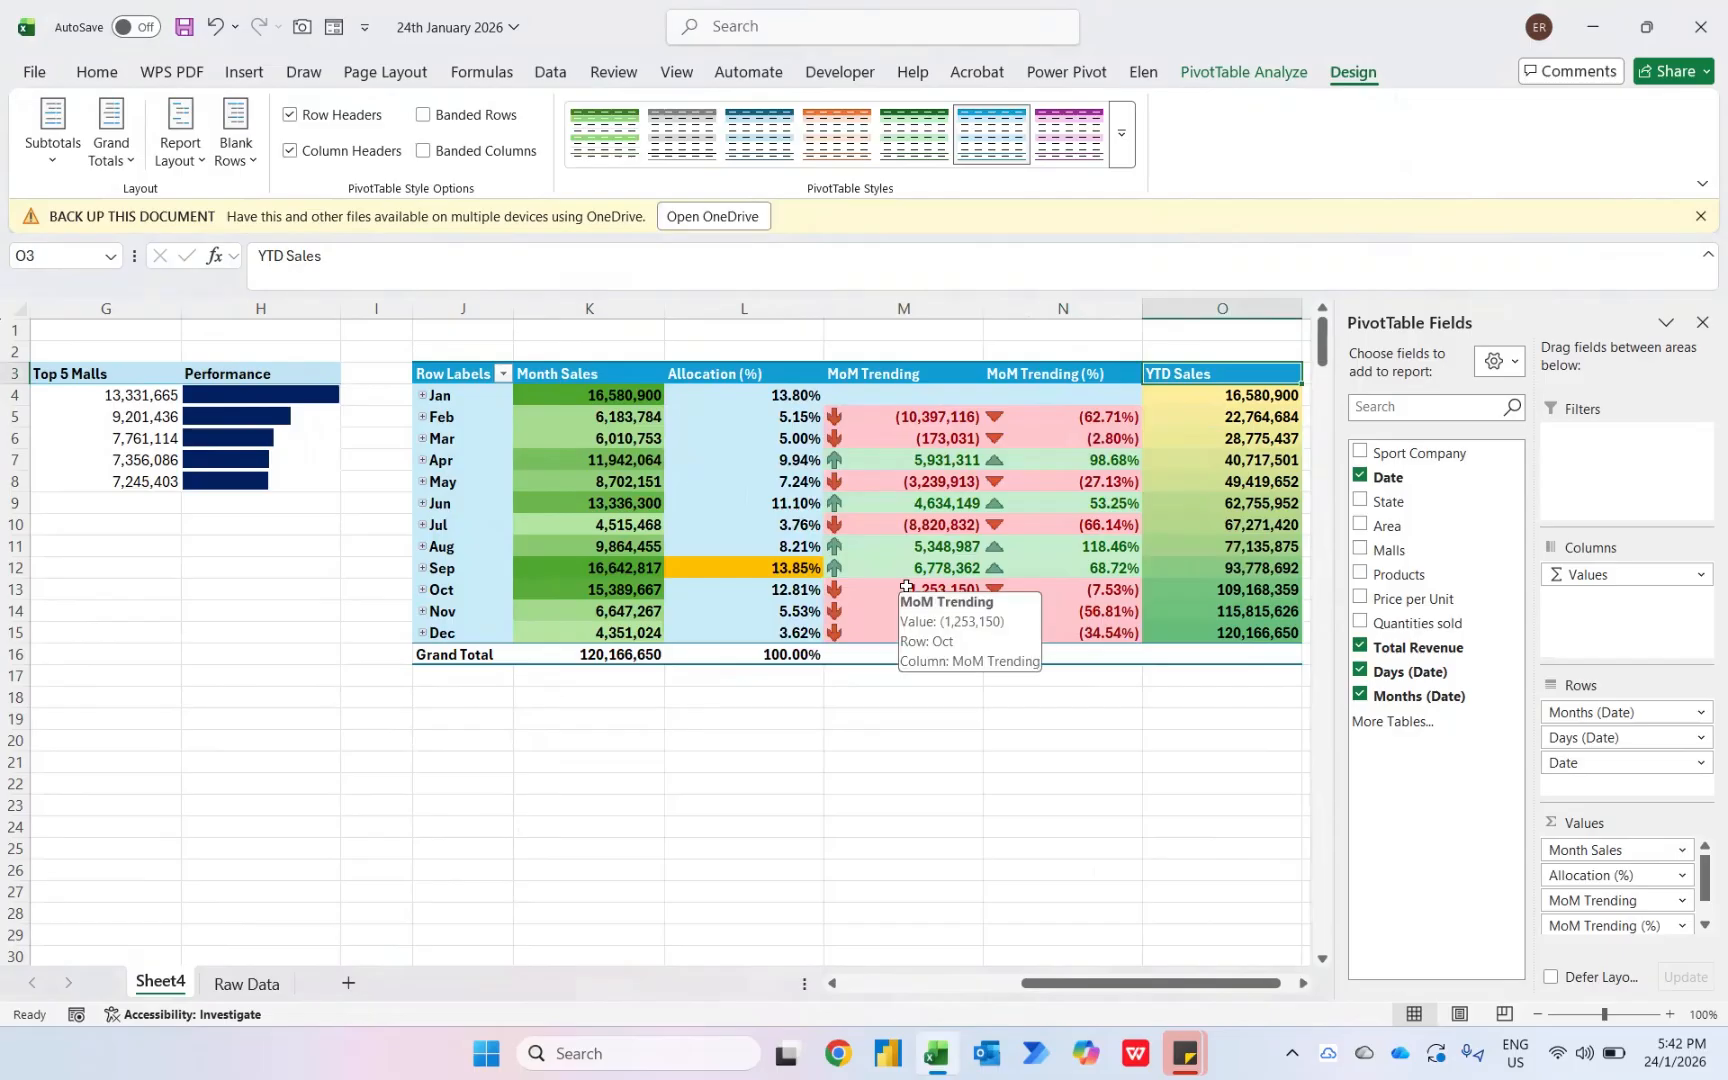
- Centre-align the whole header row of the pivot tables
key("shift+space")
key("alt+h")
key("a")
key("c")
key("Left")
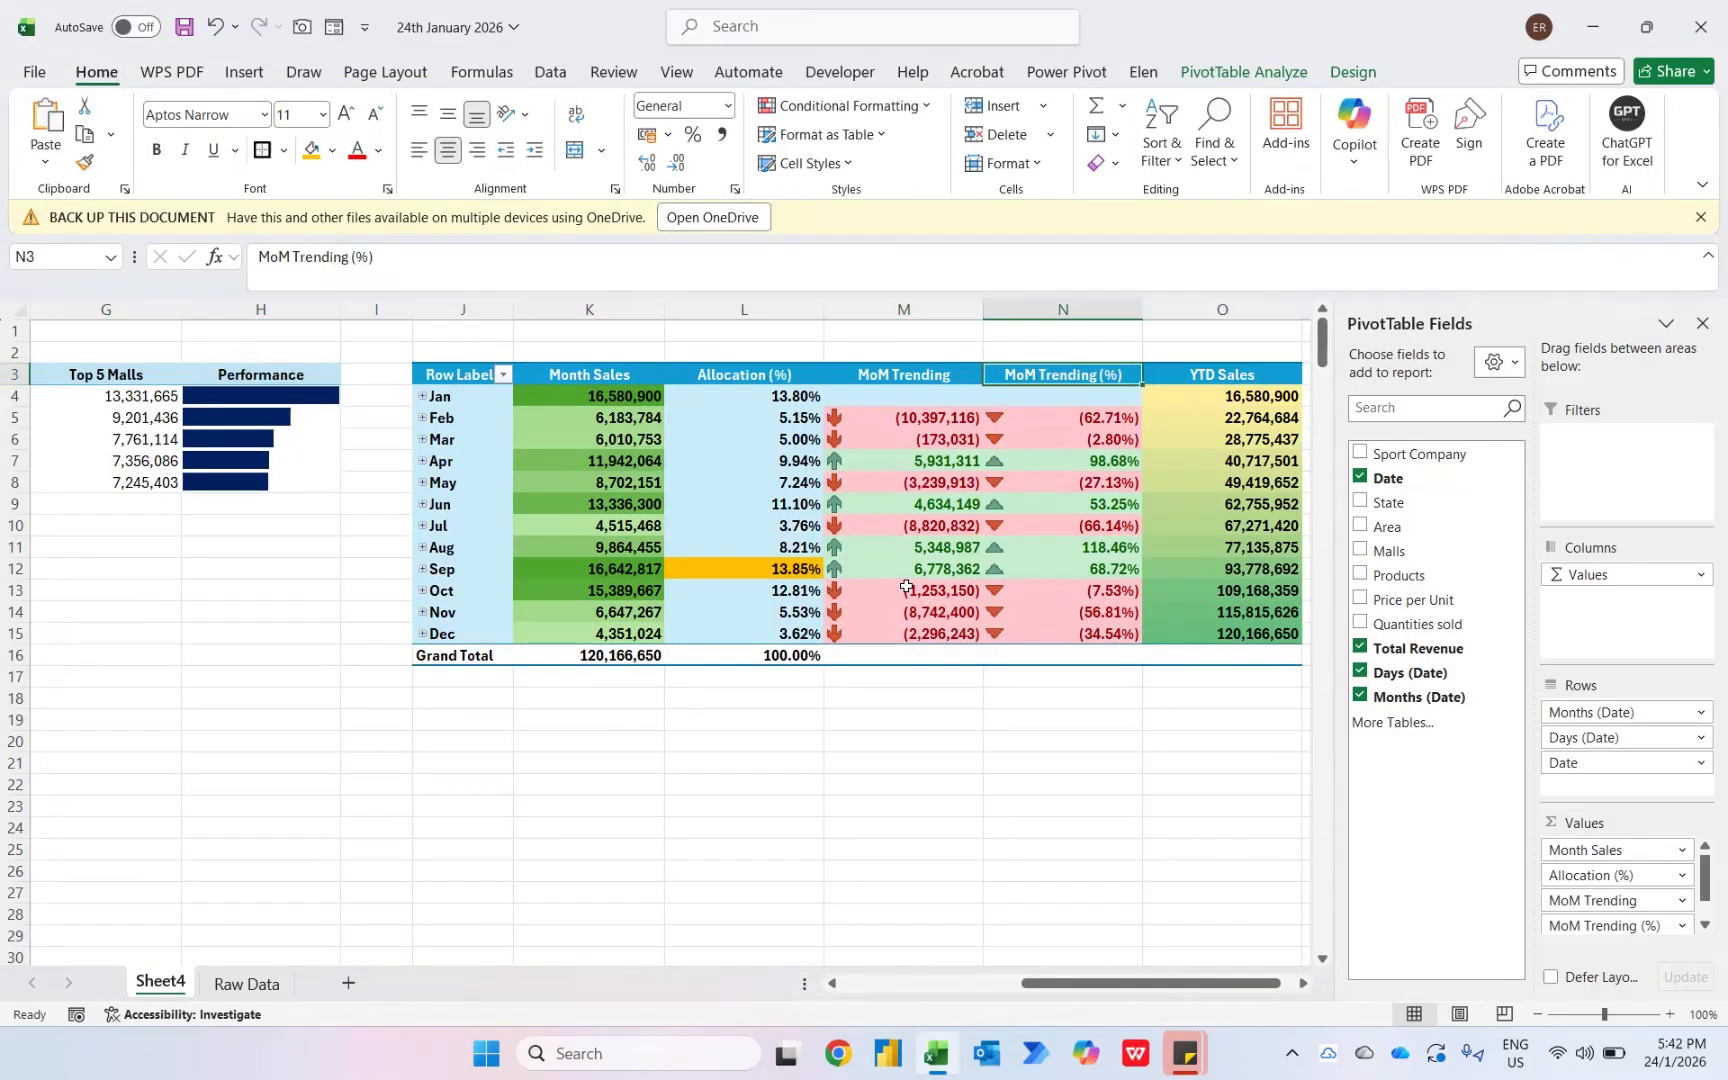
- Apply a blue medium pivot style to the mall pivot table
left_click(226, 374)
left_click(1353, 72)
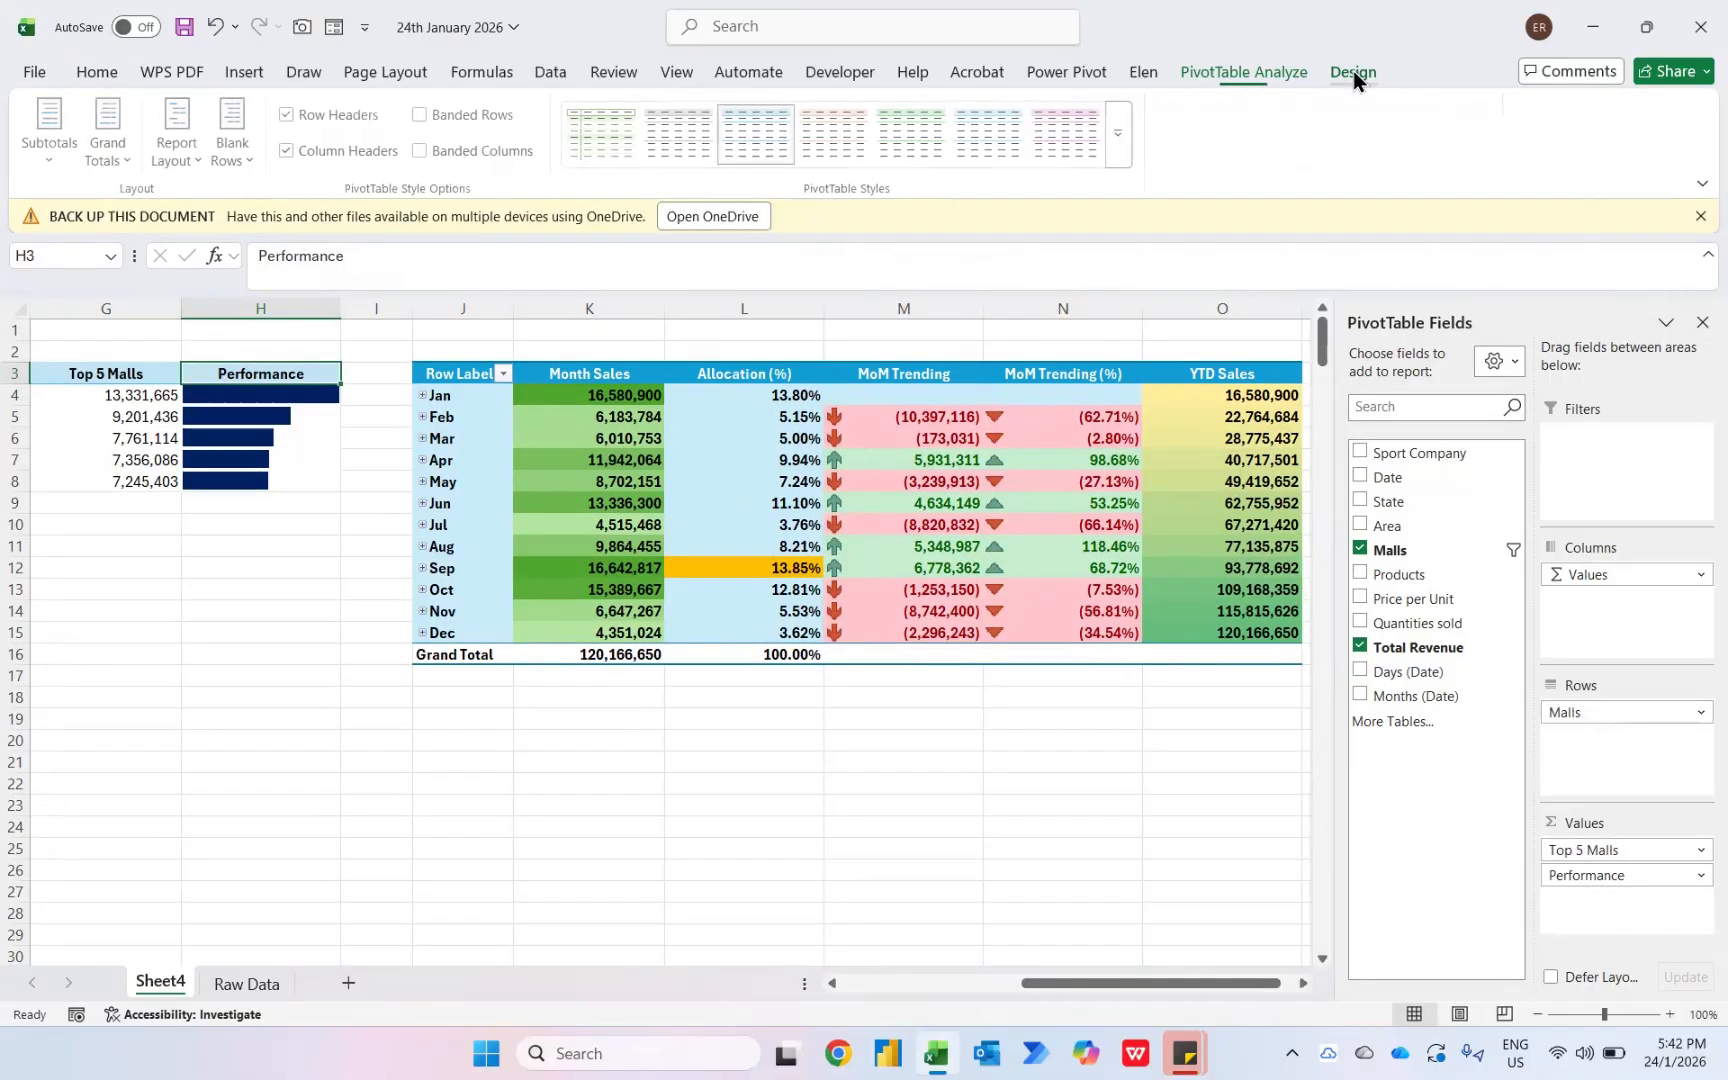
left_click(1120, 136)
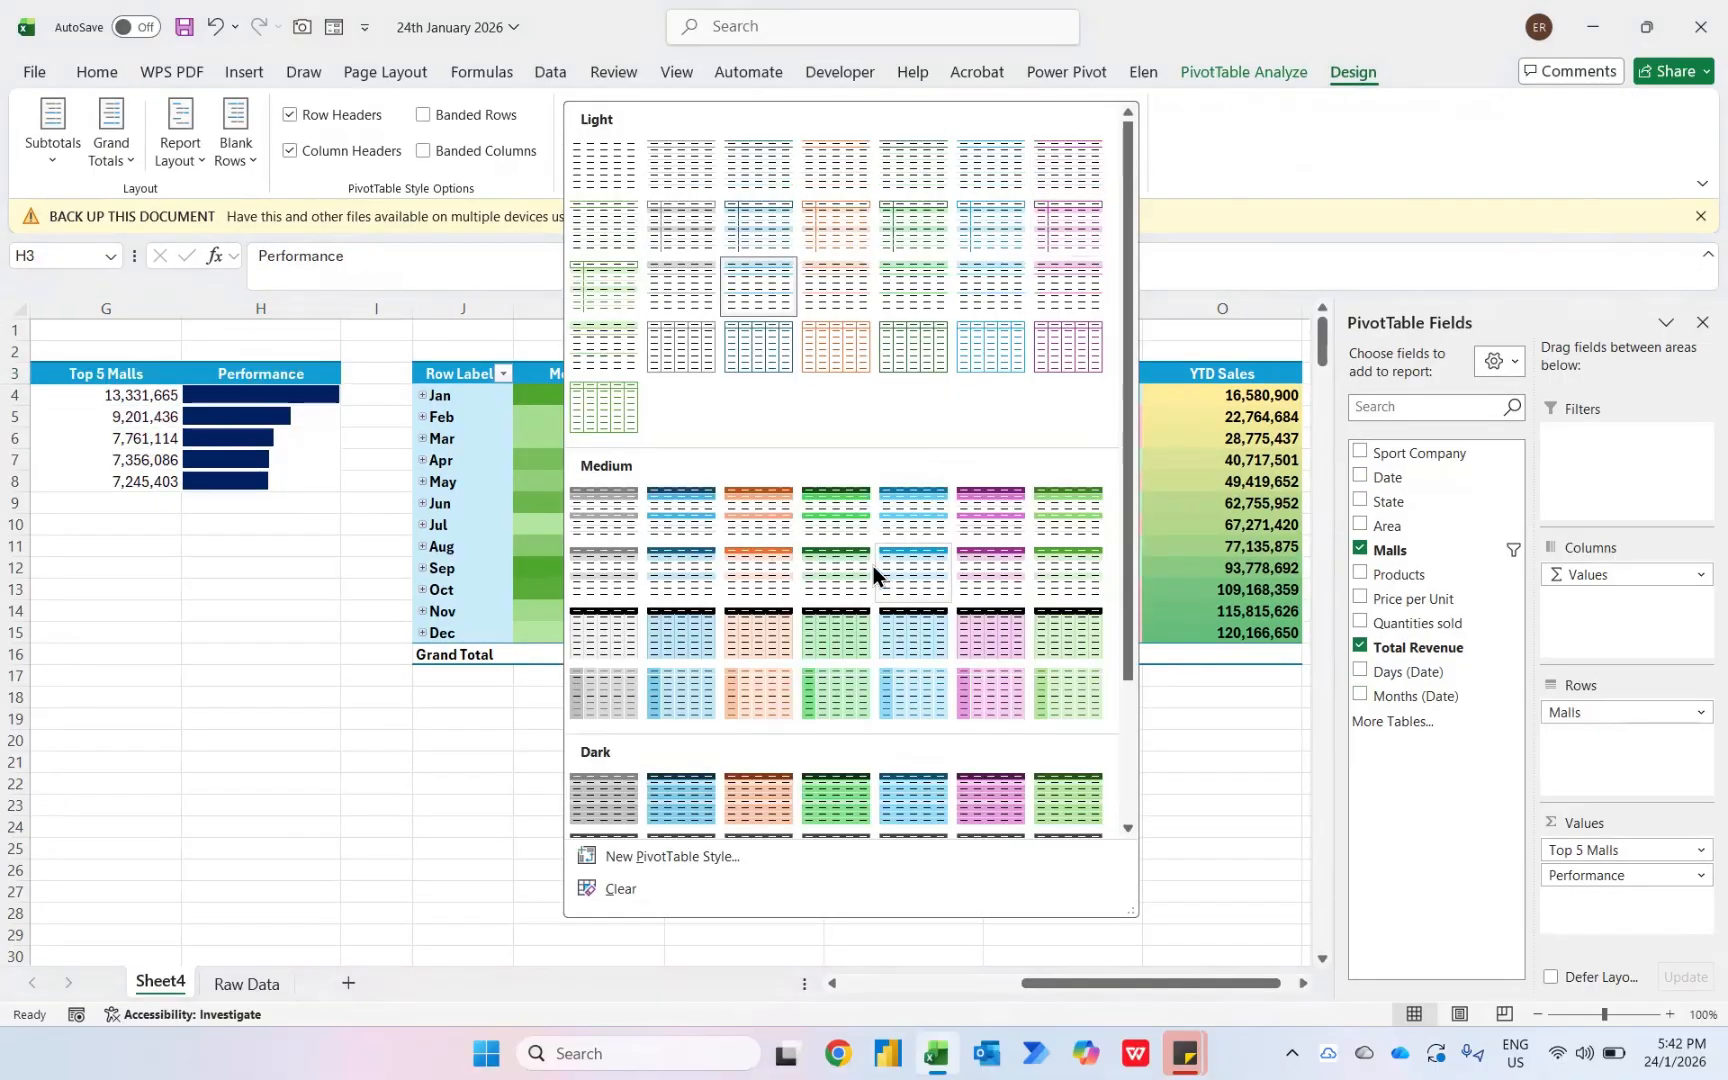
left_click(899, 503)
- Apply a dark blue medium pivot style to the product pivot table
key("ctrl+Home")
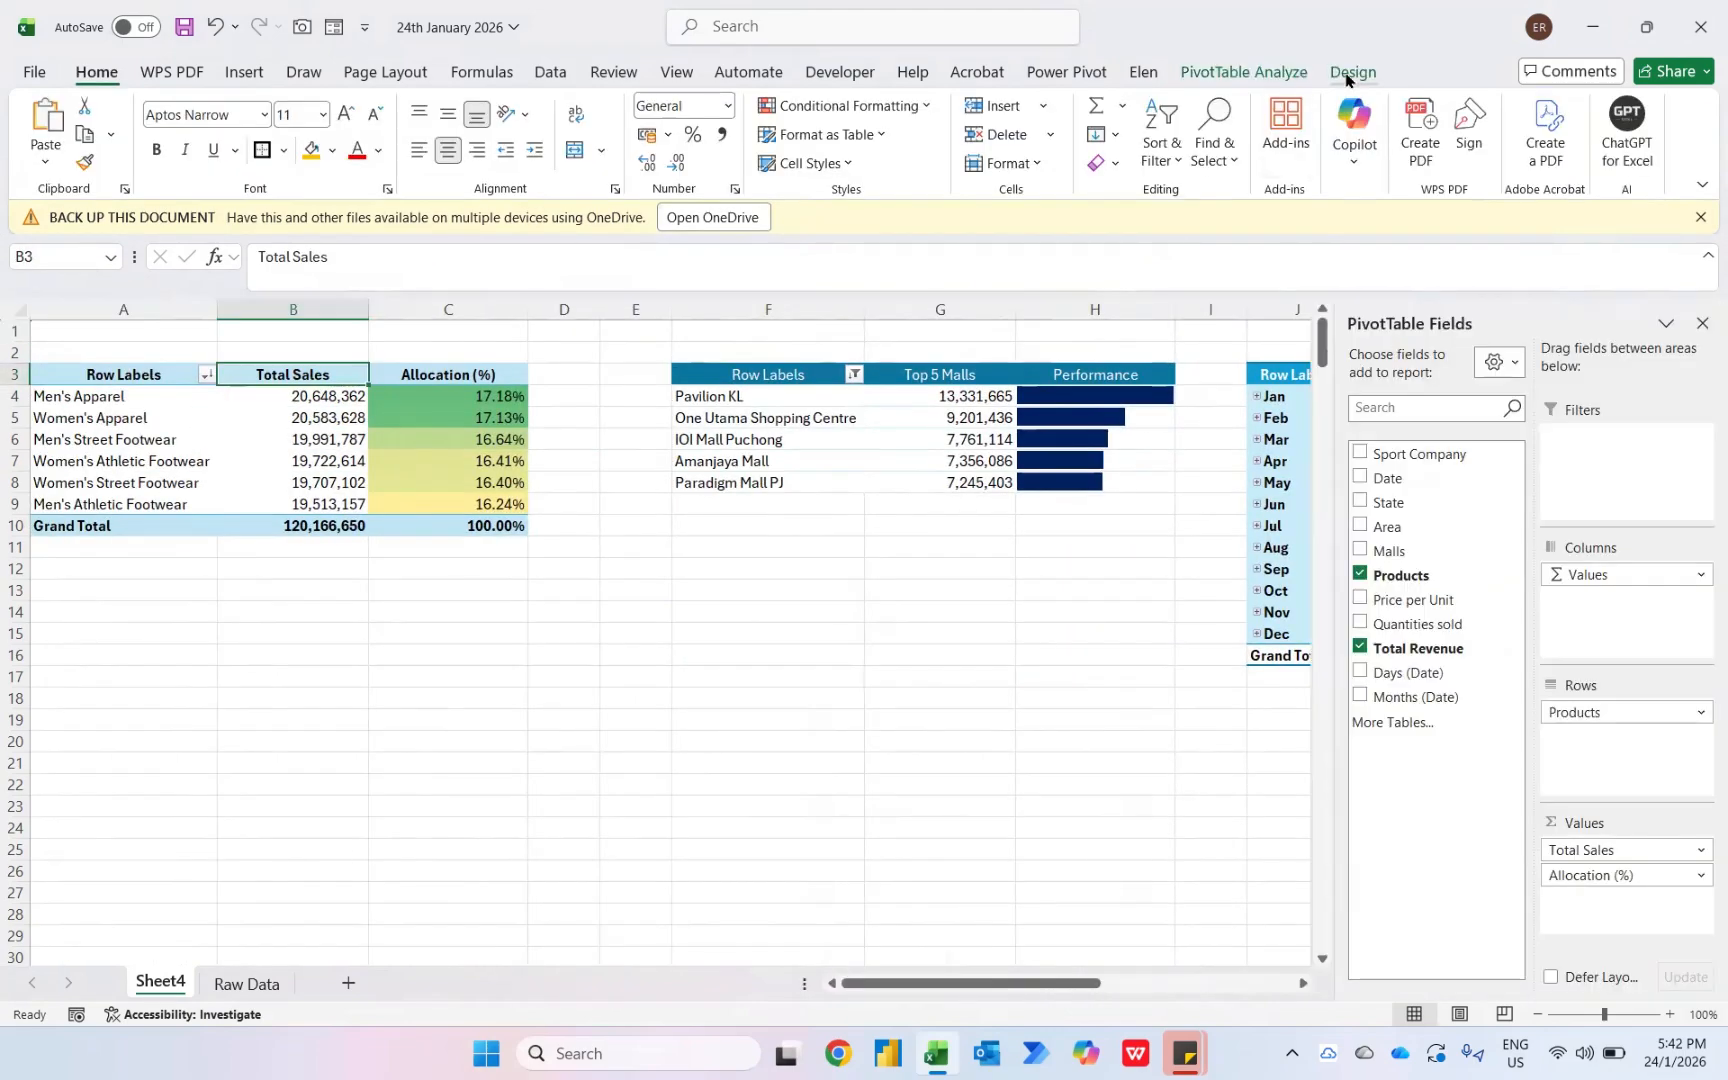
left_click(1352, 72)
left_click(1129, 158)
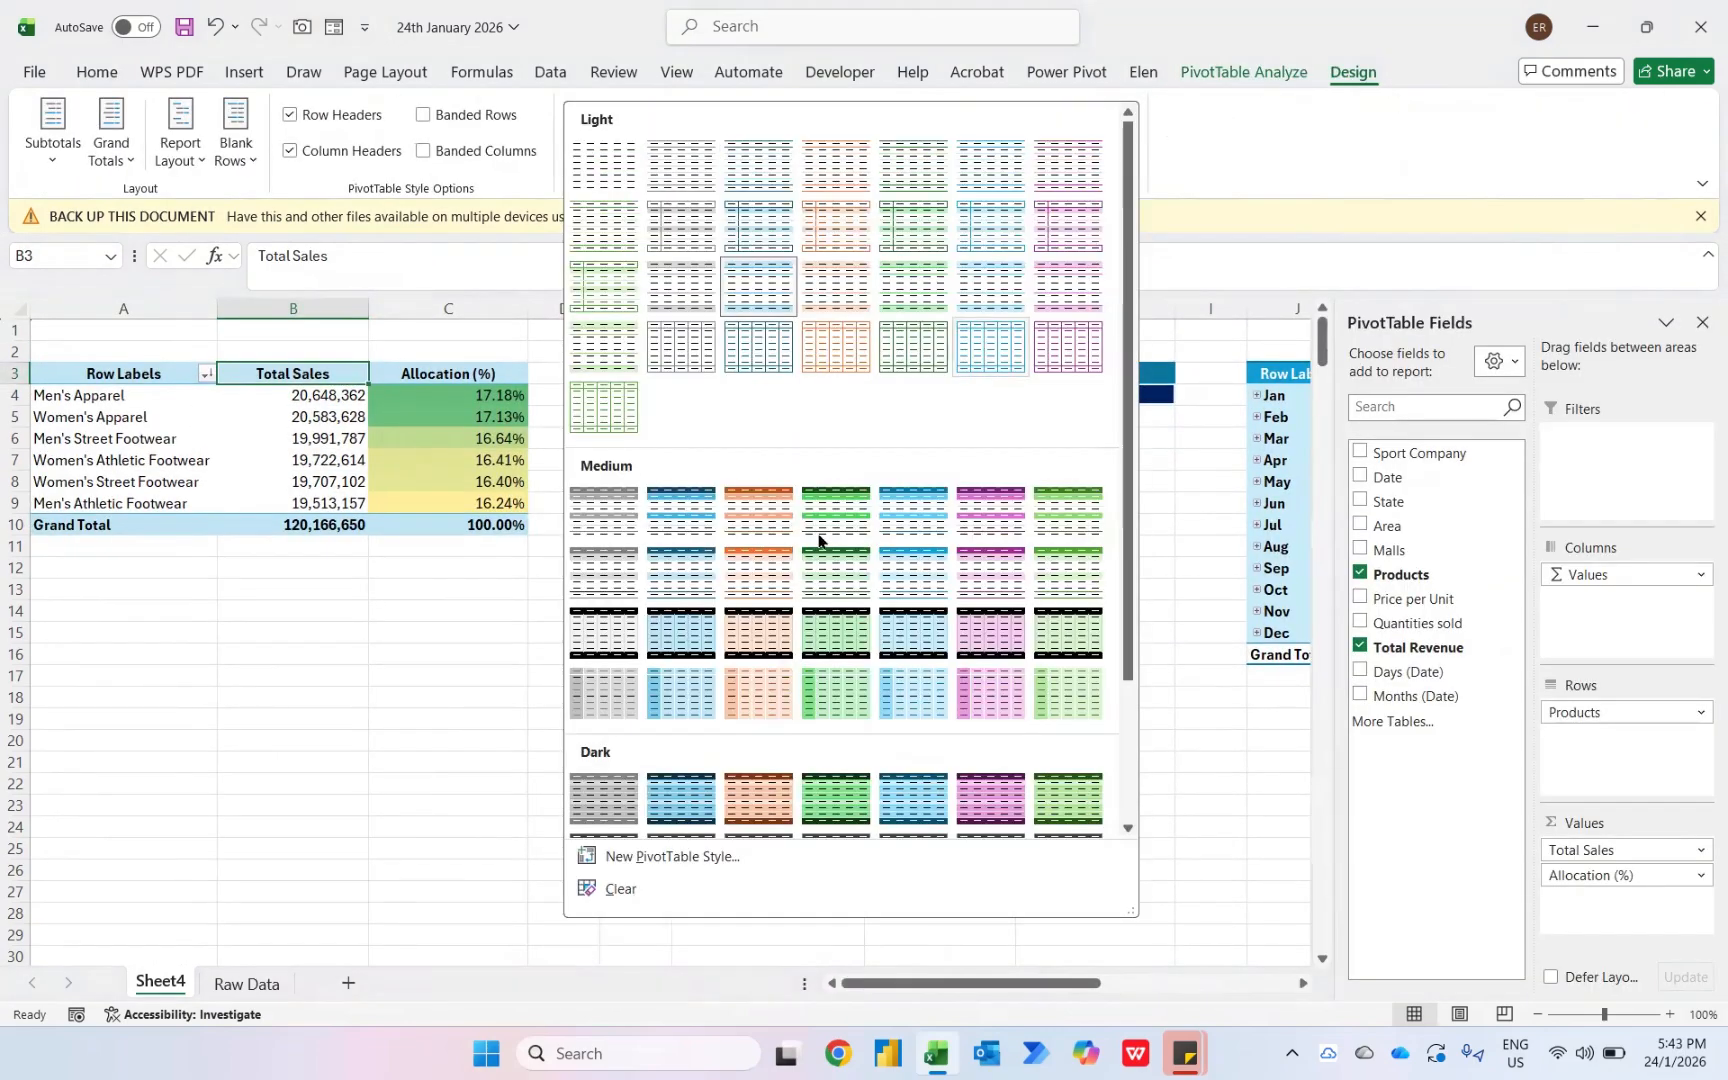
left_click(685, 525)
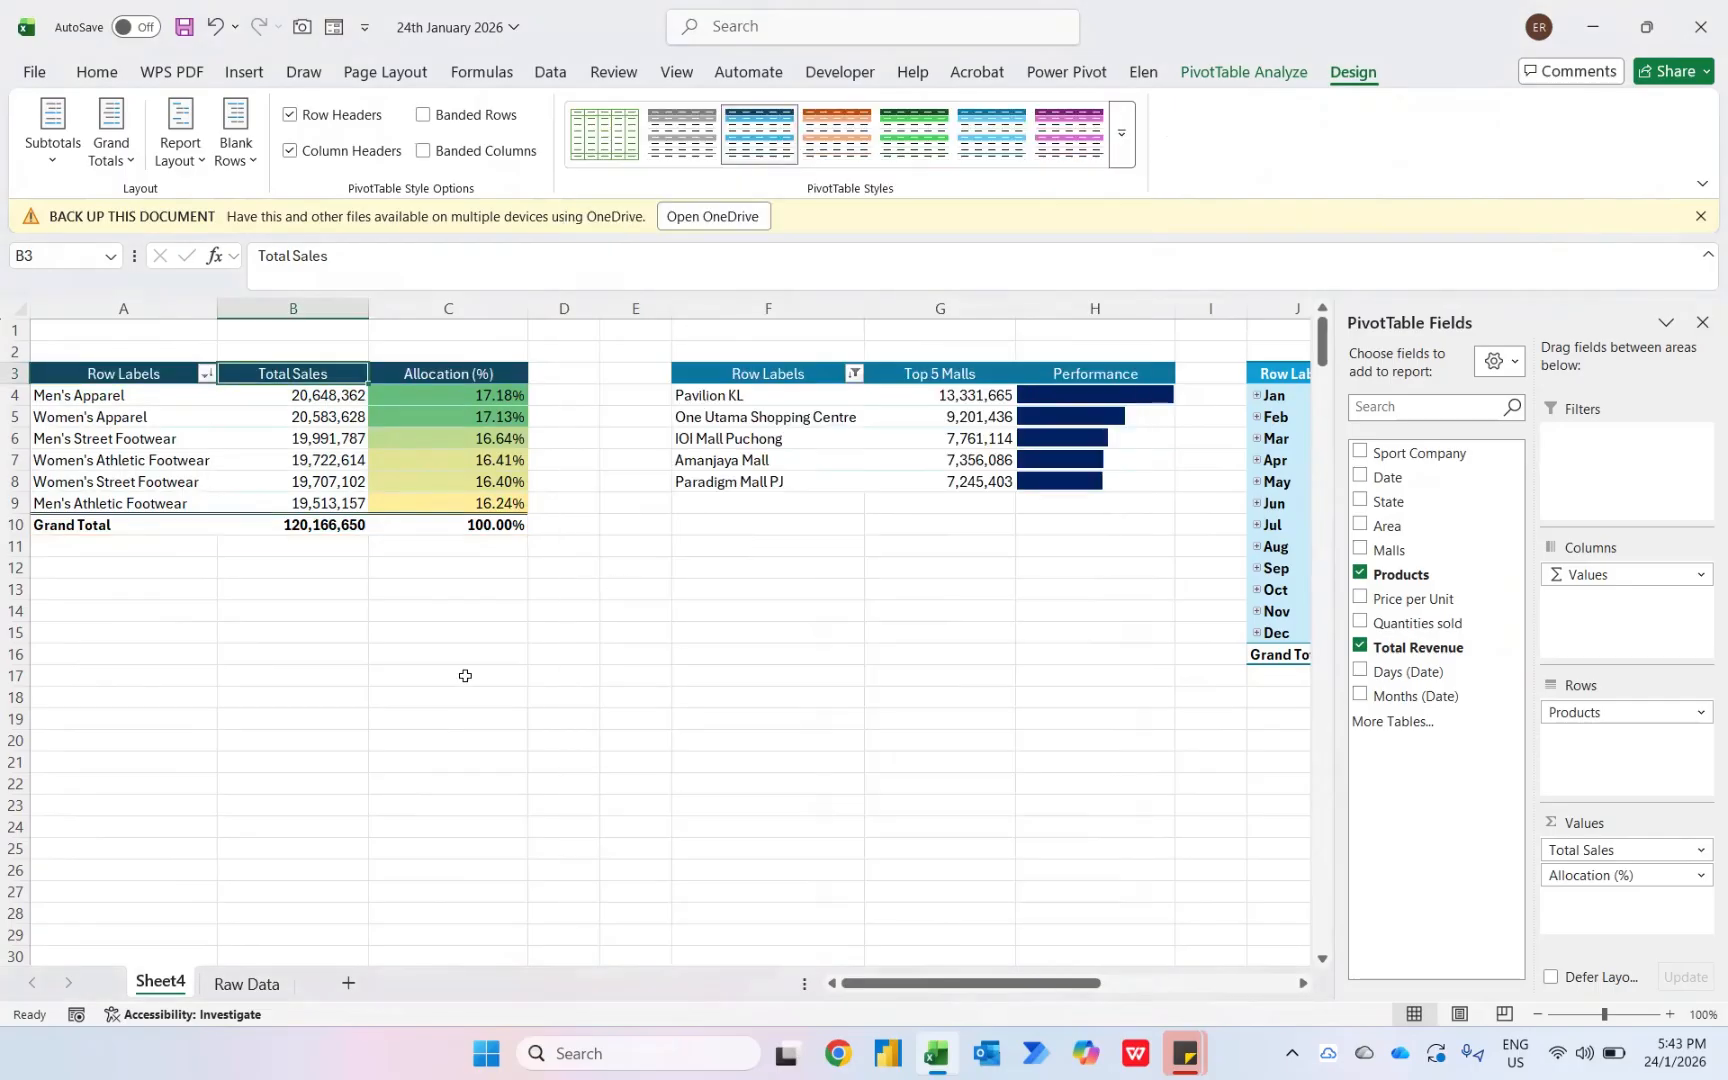
- Hide the field headers of the product, mall and monthly pivot tables
key("Up")
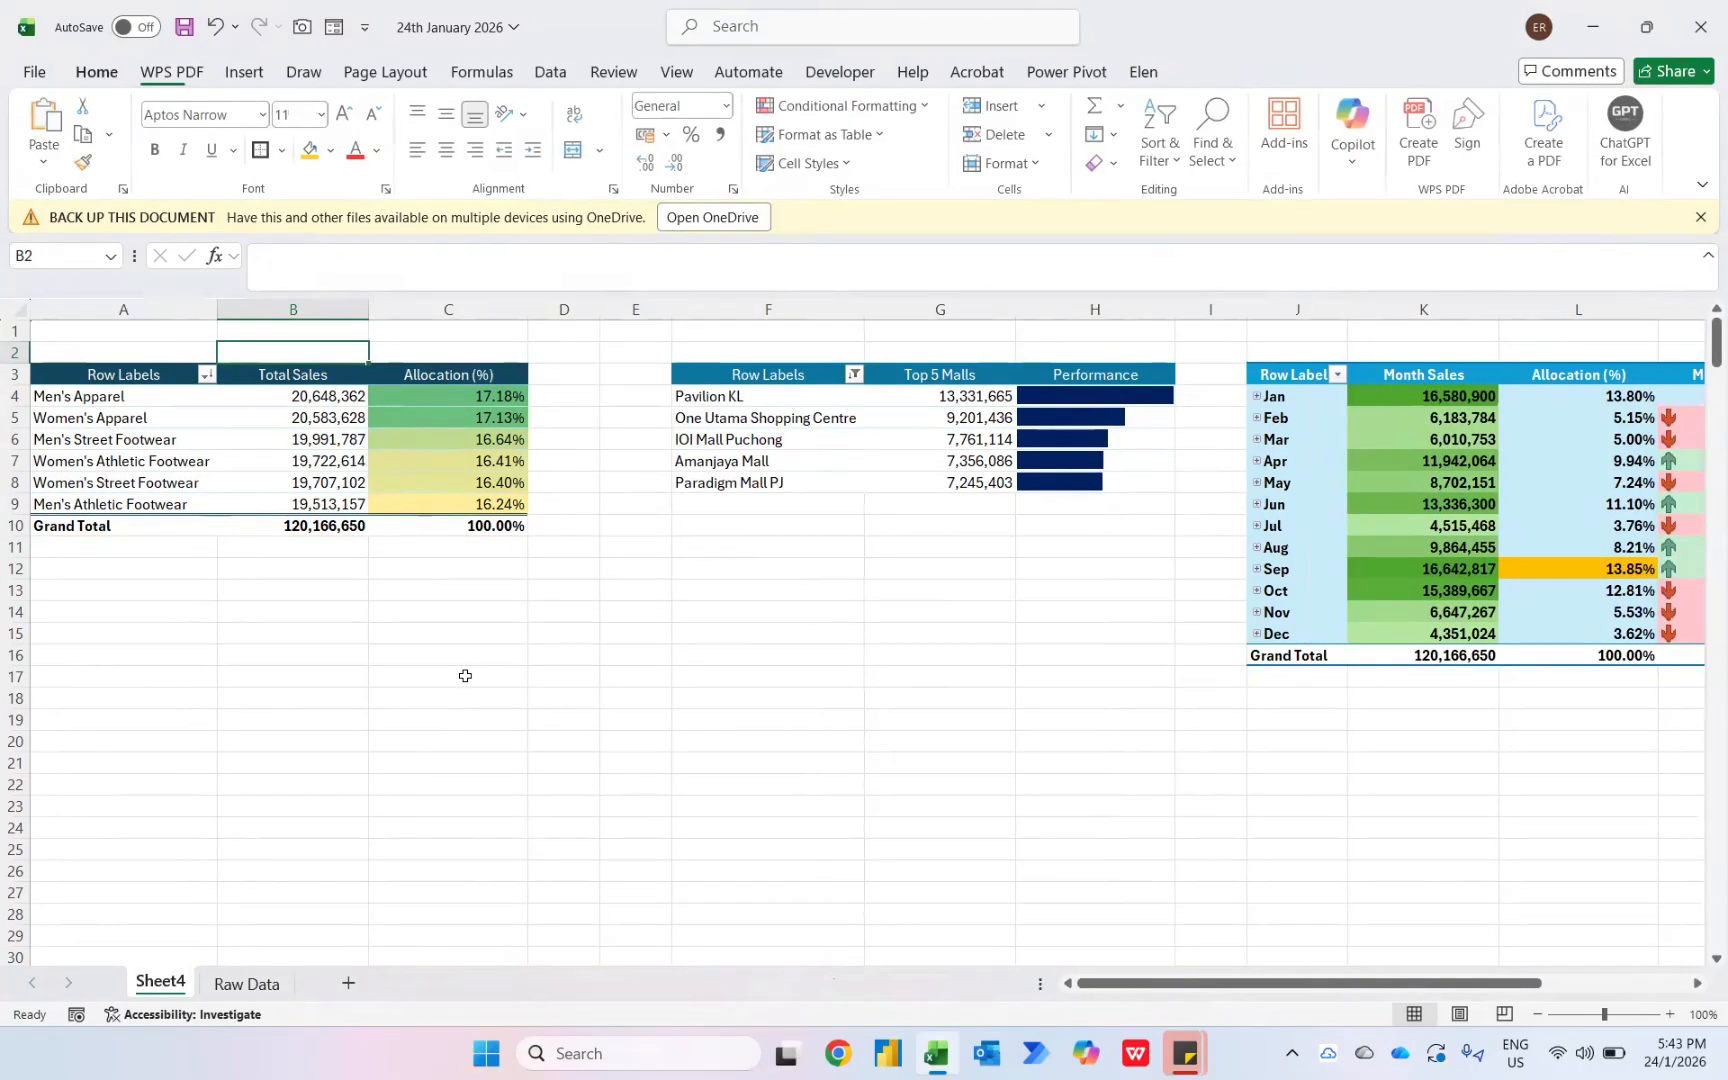
key("Down")
key("Left")
left_click(1263, 77)
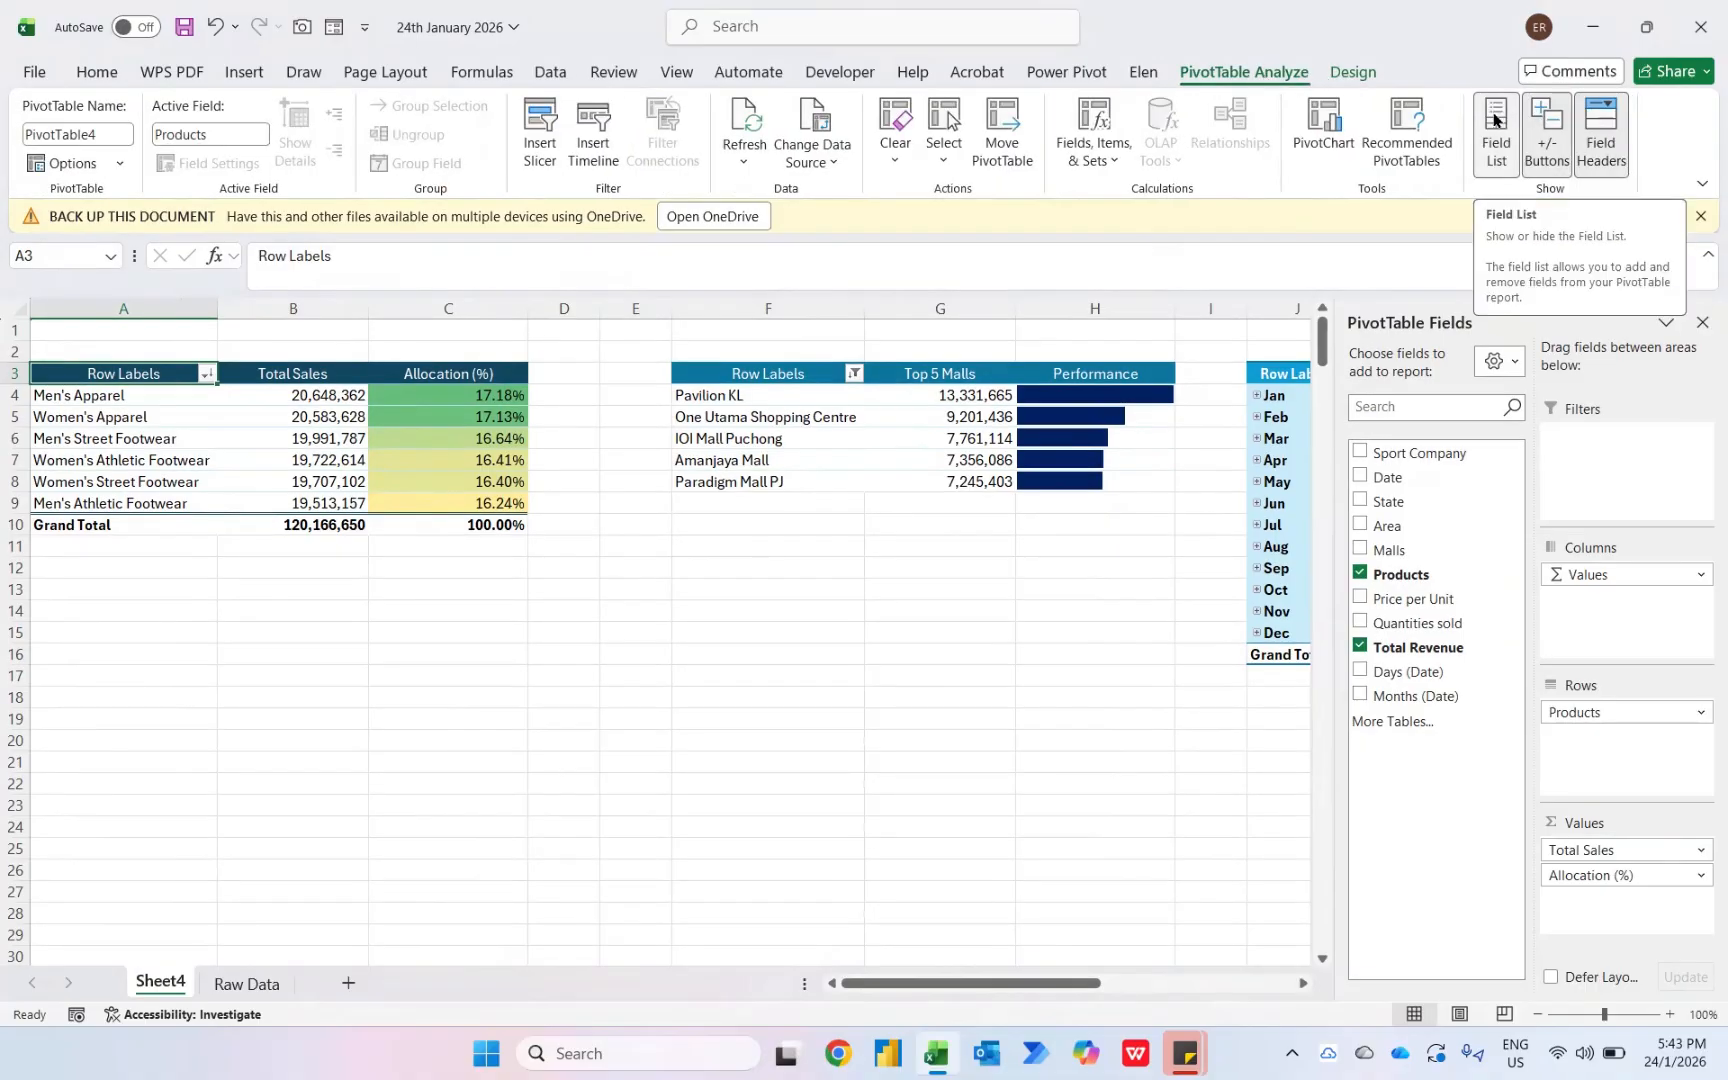
left_click(1586, 121)
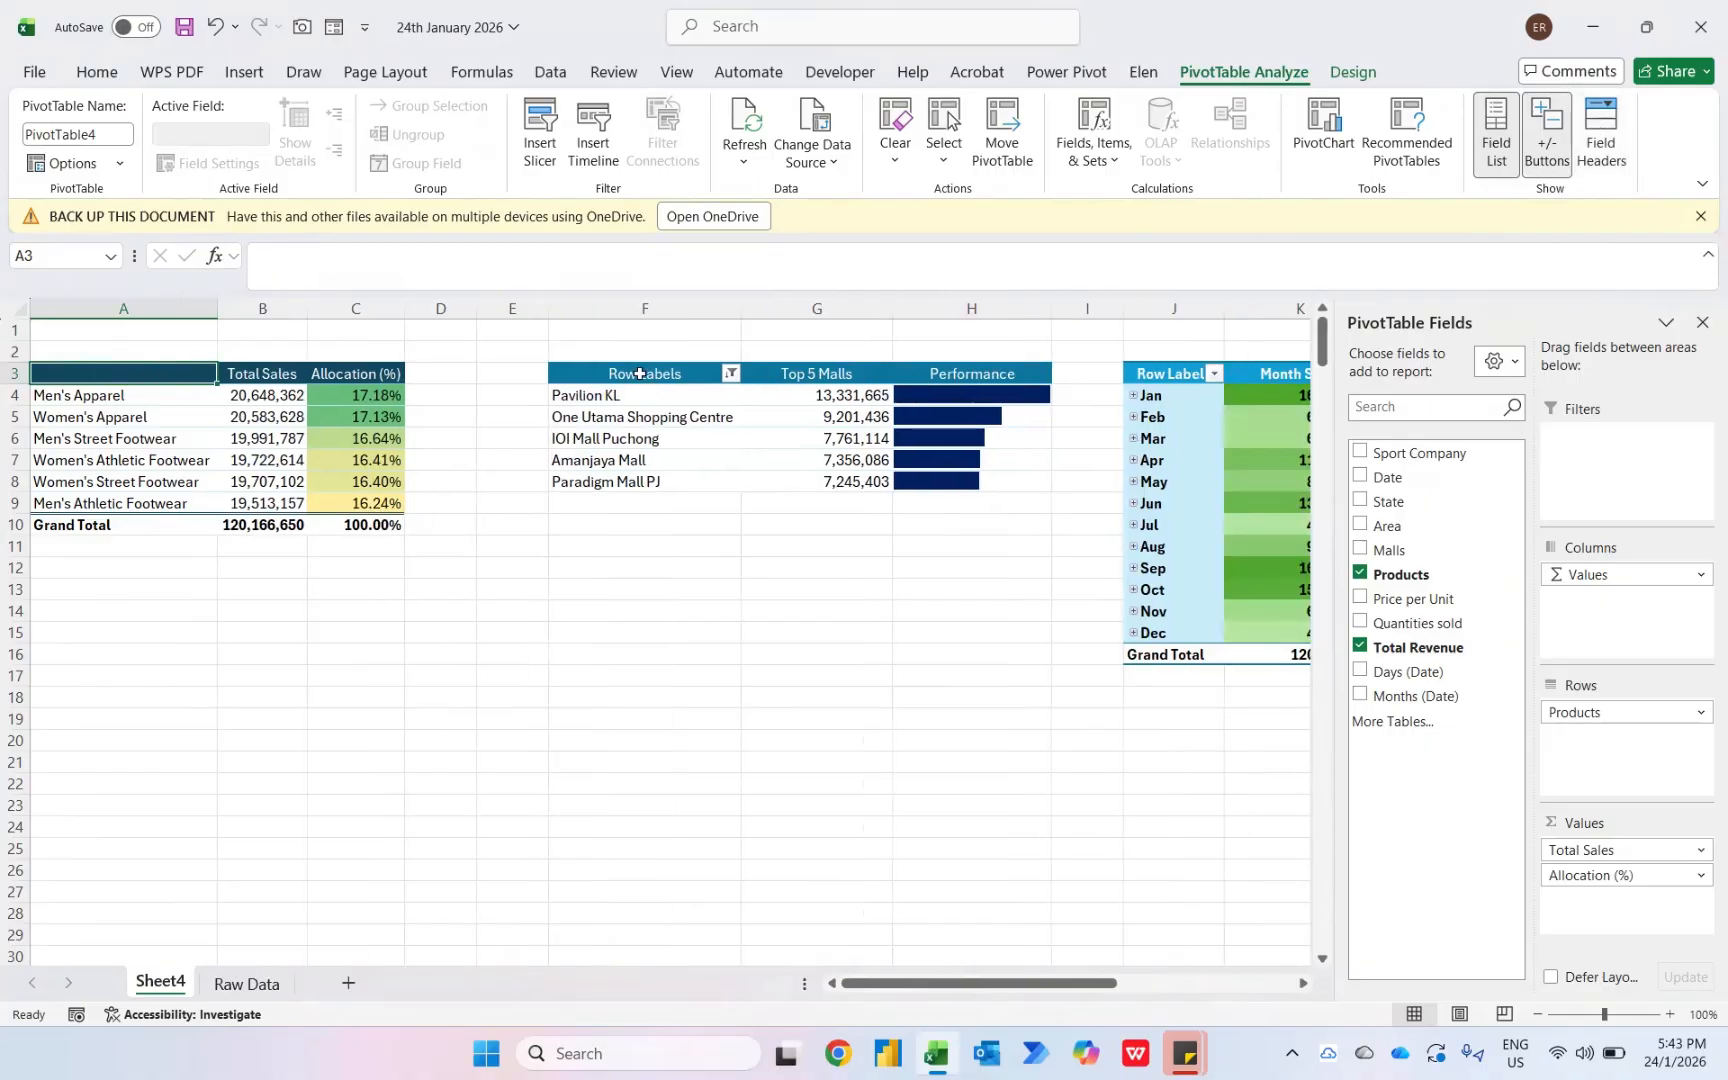
left_click(640, 373)
left_click(1588, 135)
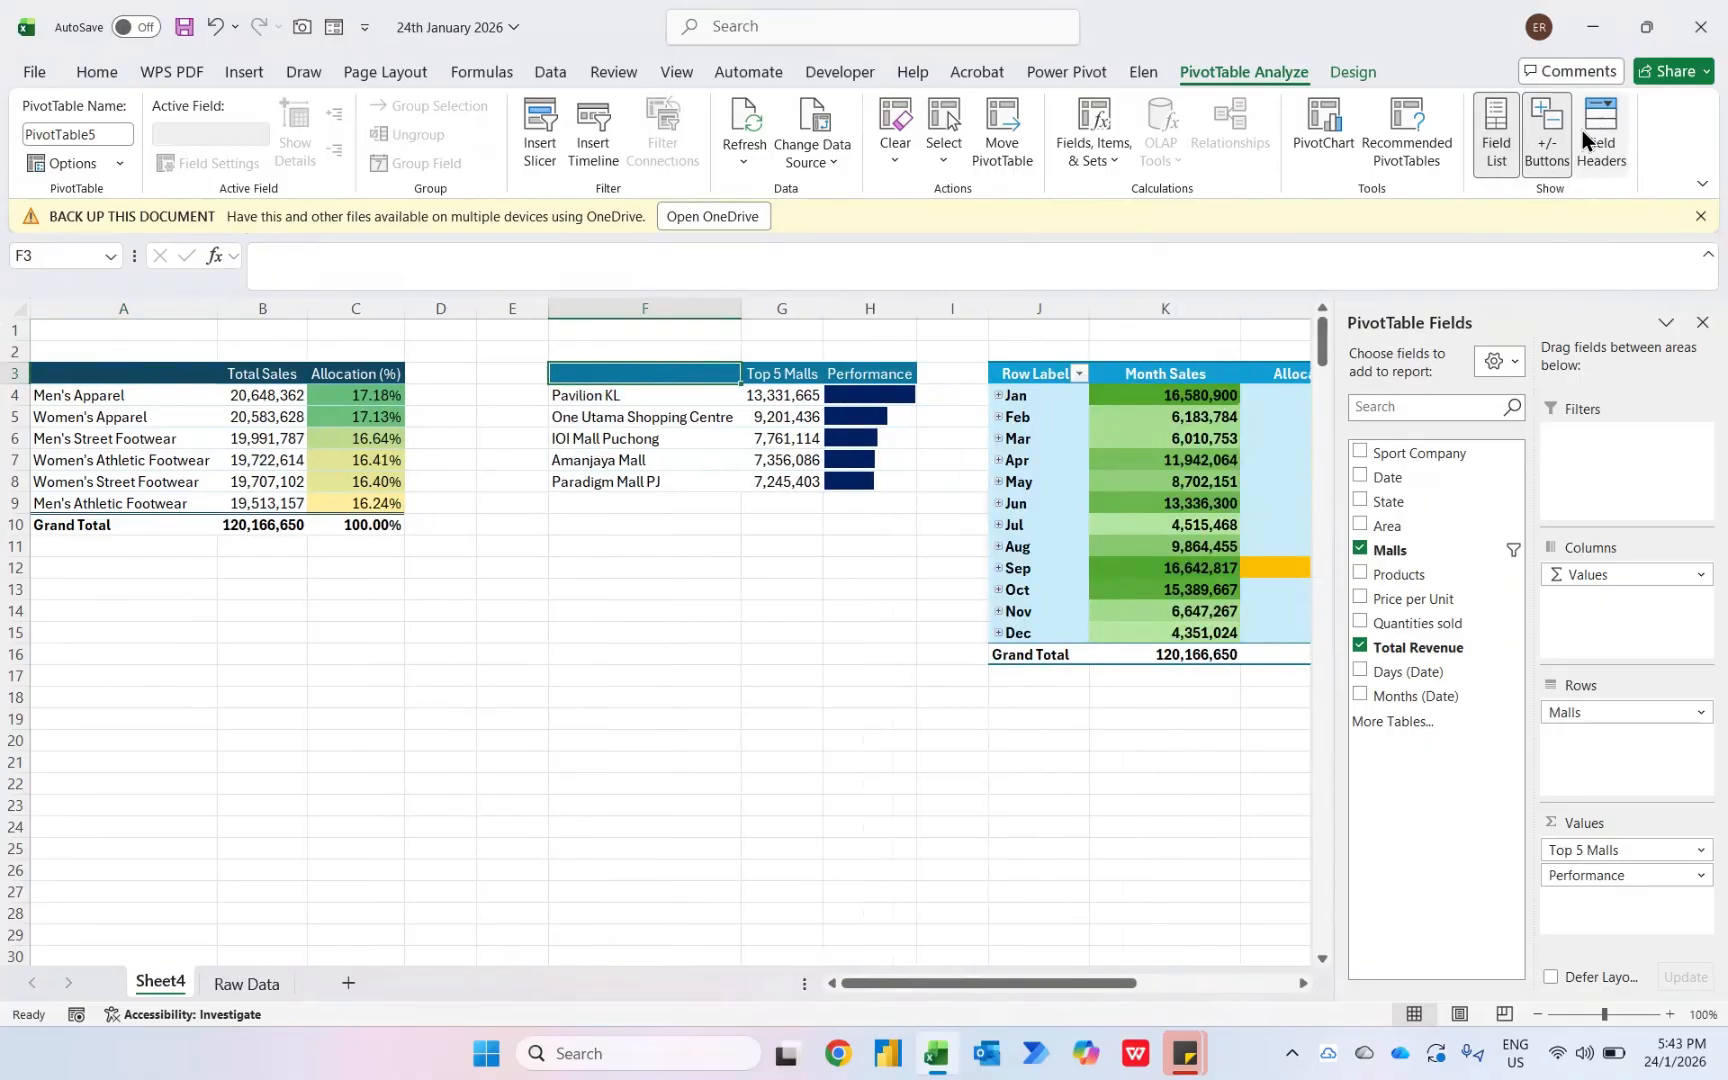
left_click(1052, 372)
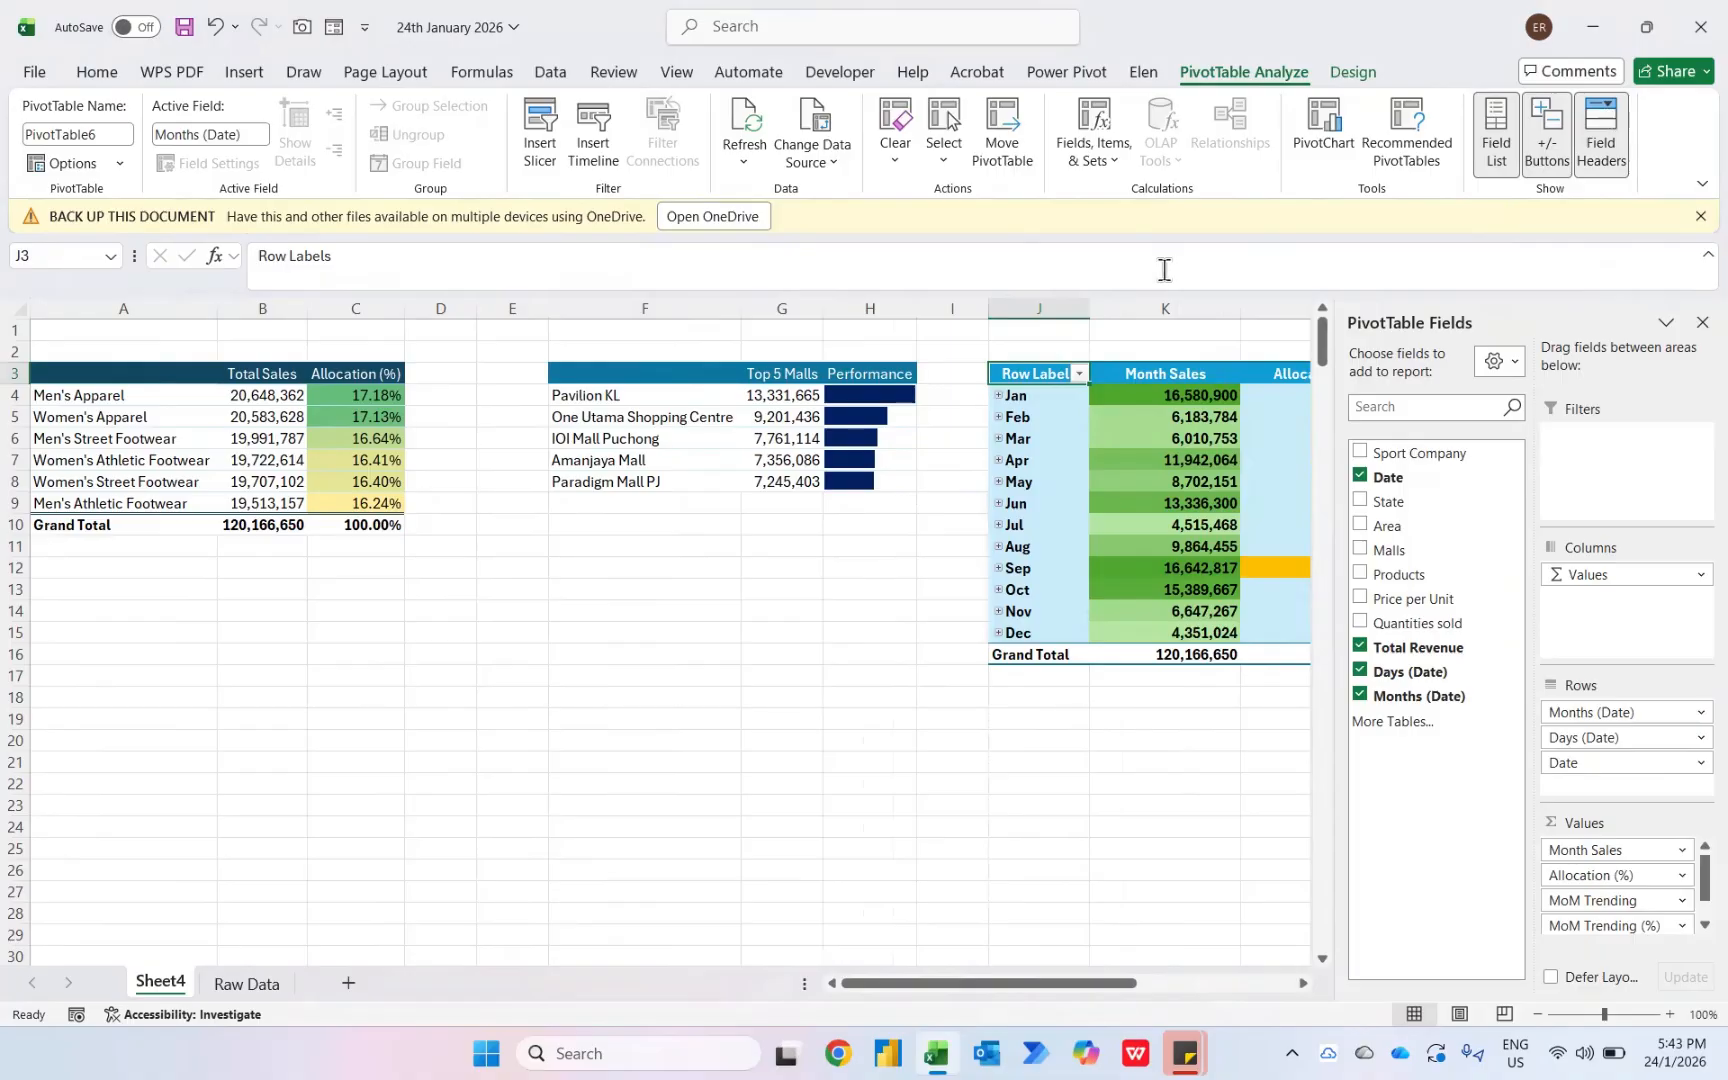
- Insert three blank rows above the pivot tables
key("Up")
key("shift+space")
key("ctrl+shift+plus")
key("ctrl+shift+plus")
key("ctrl+shift+plus")
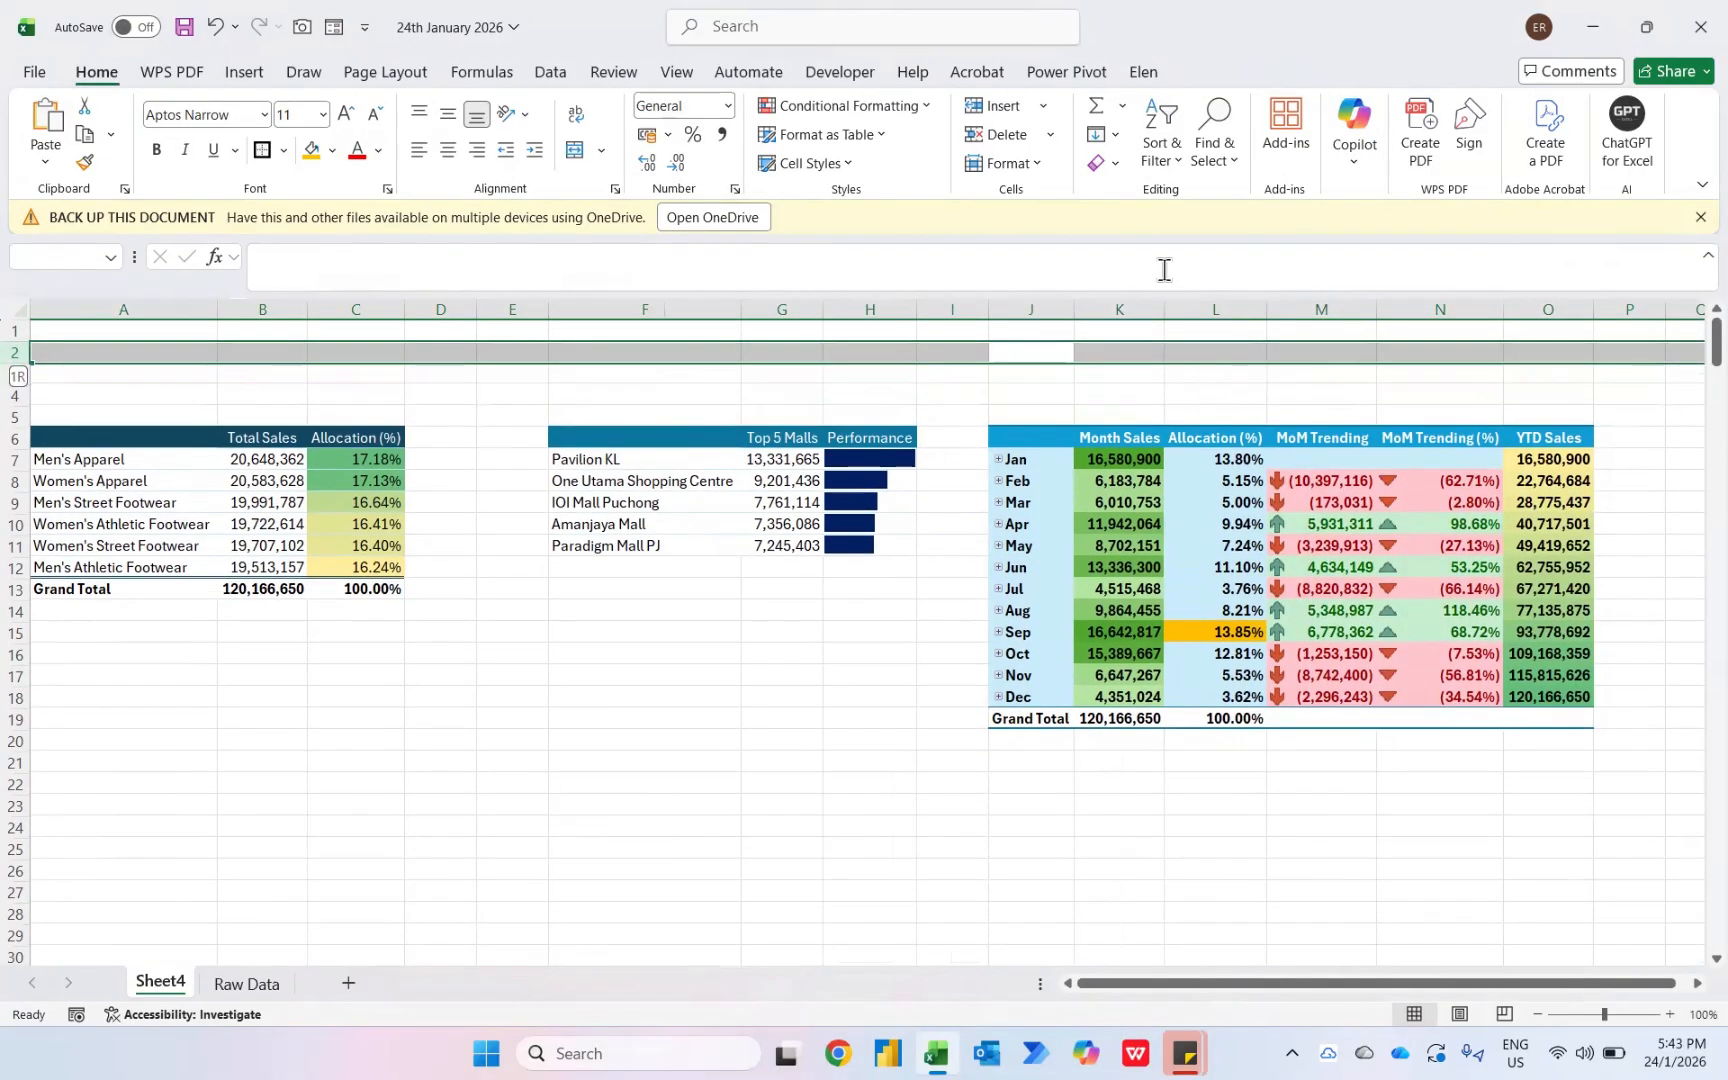
key("Down")
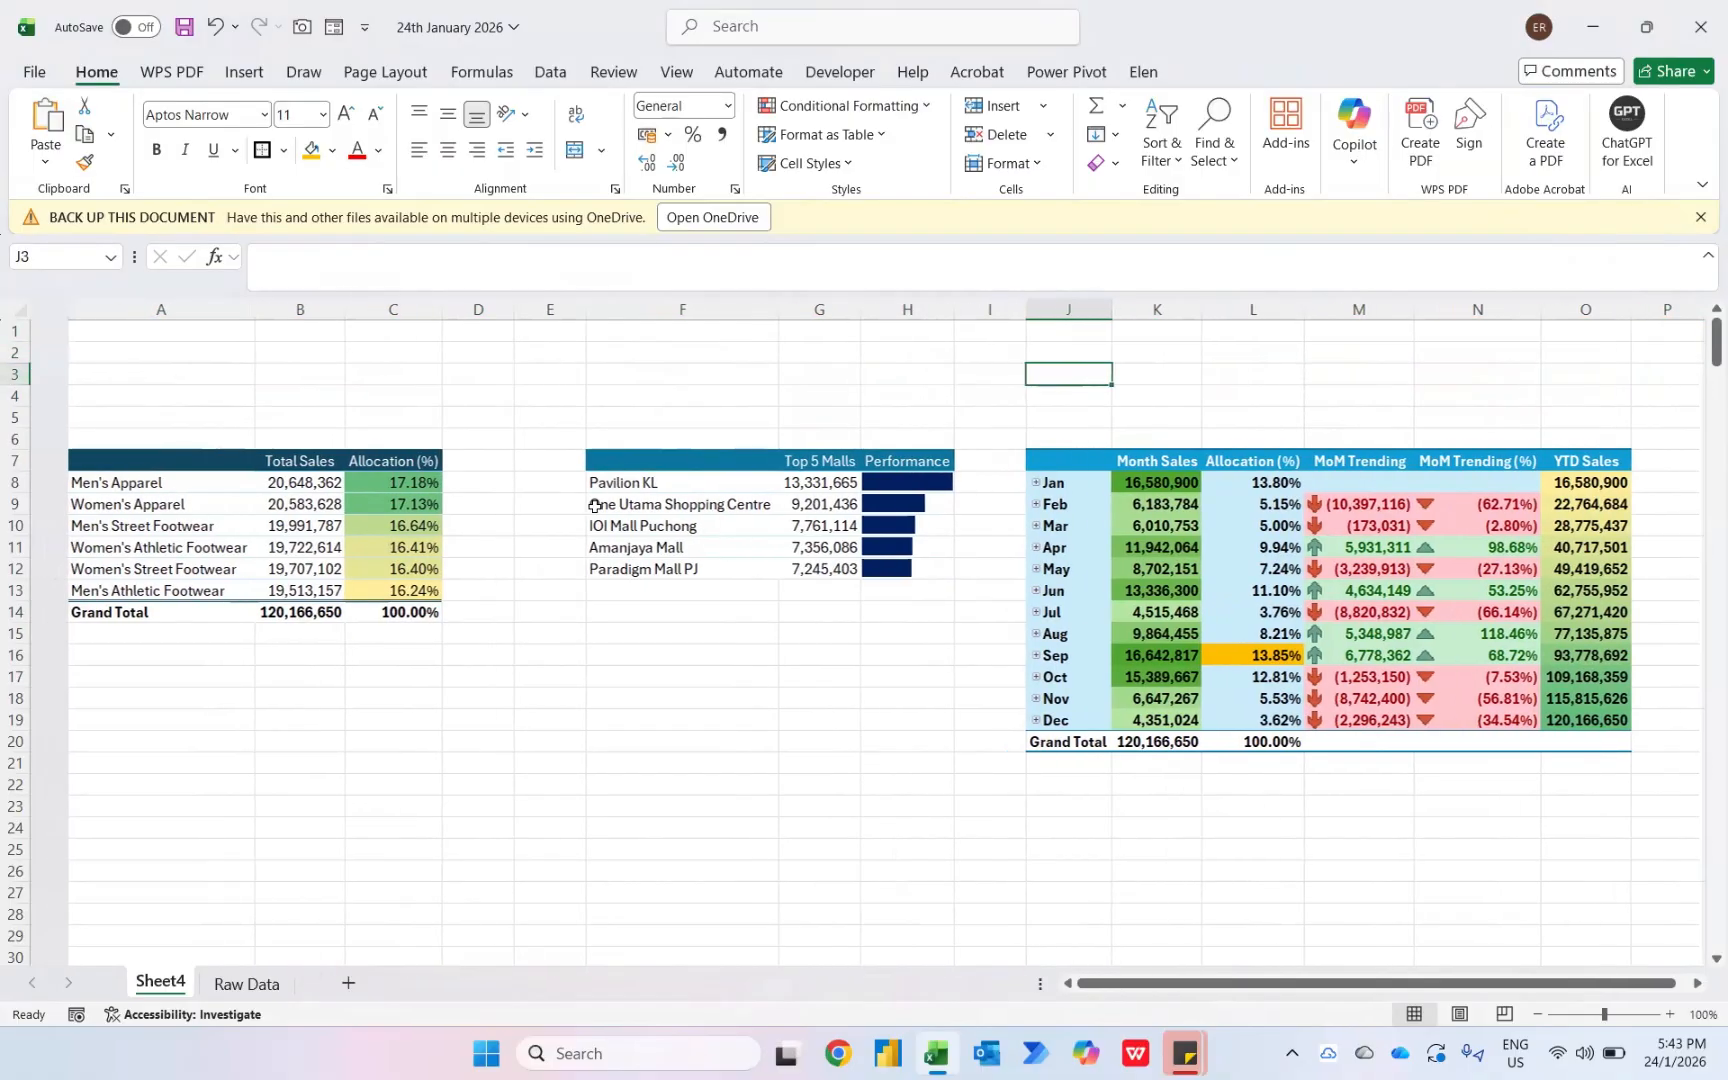
- Insert a Sport Company slicer for the product pivot table
left_click(214, 485)
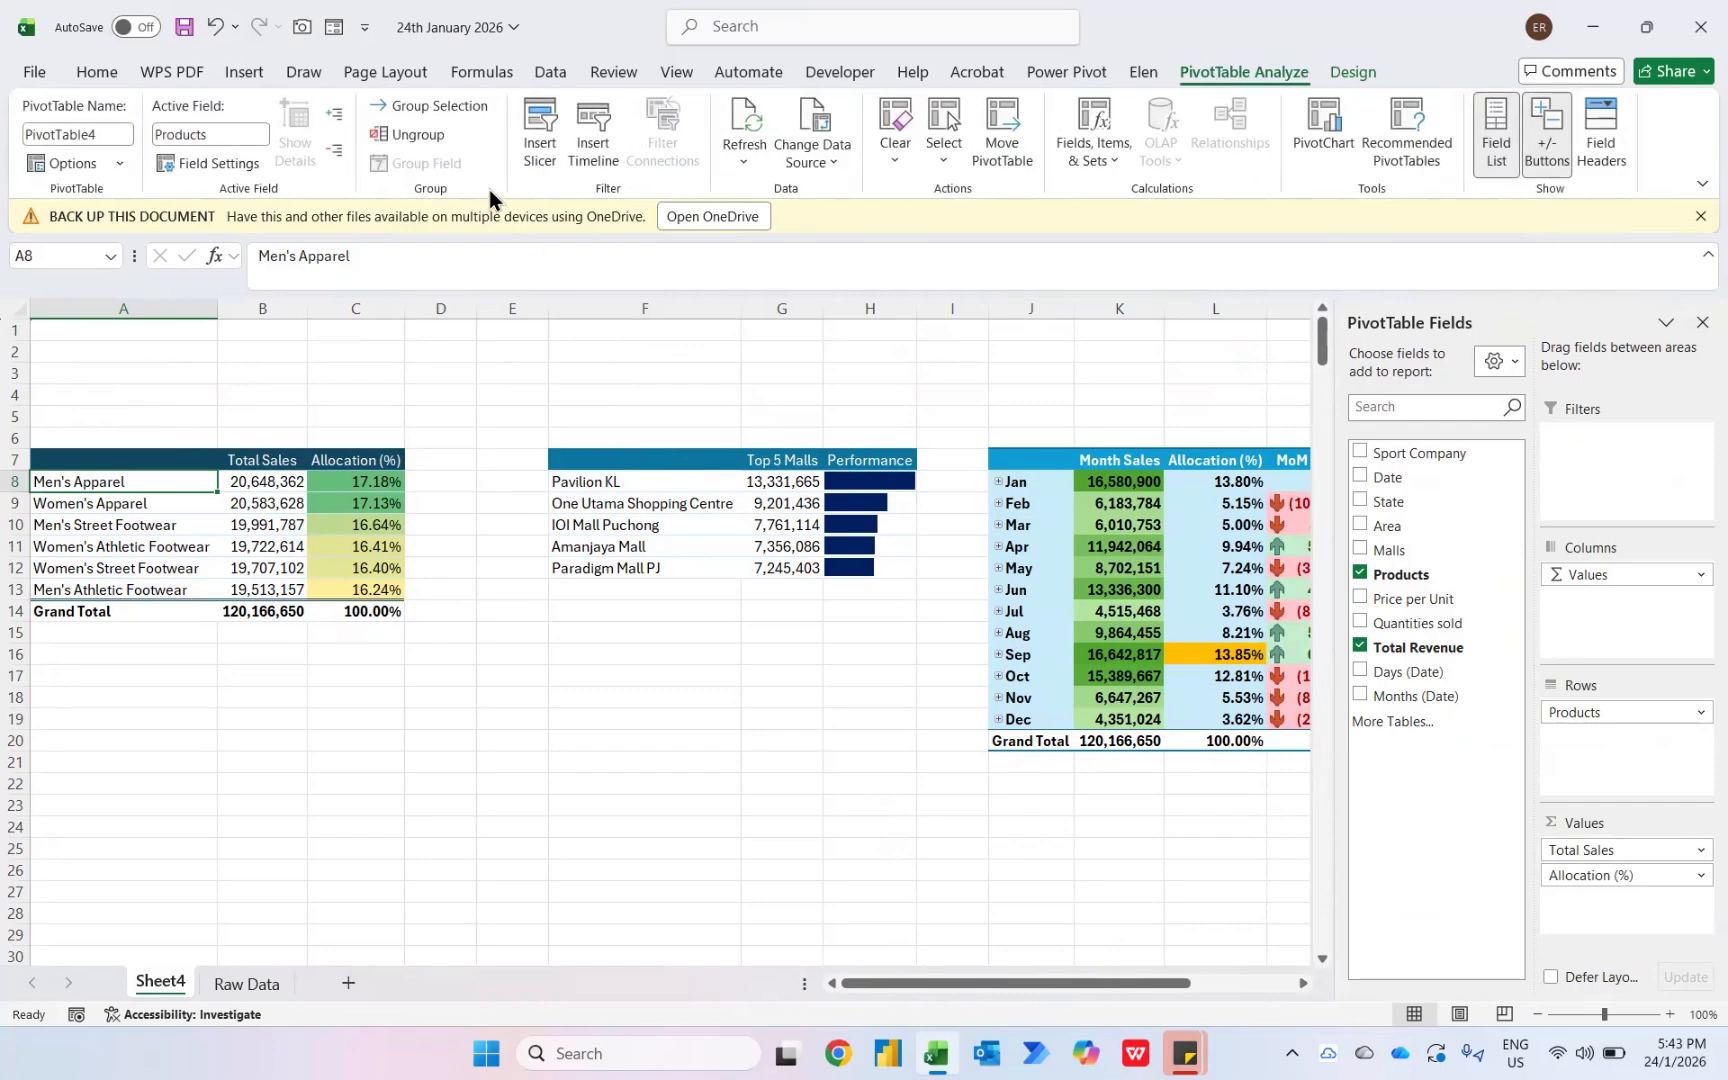
left_click(531, 150)
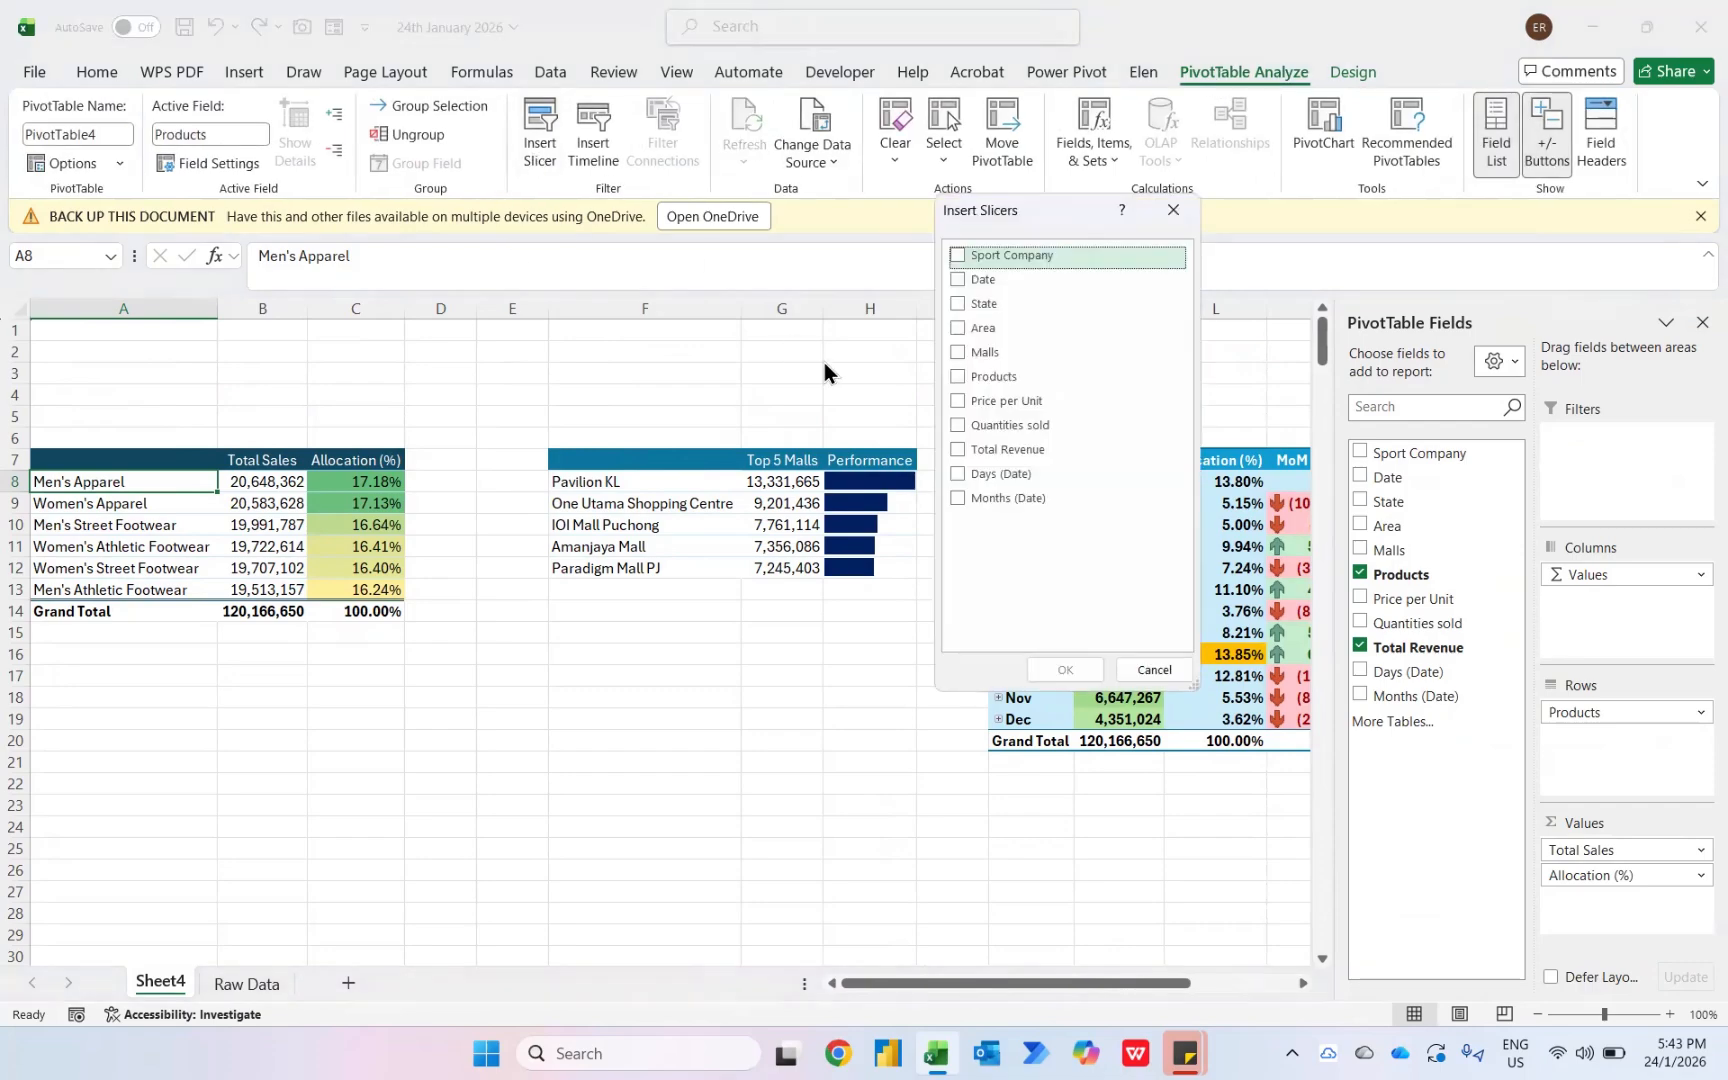
left_click(958, 255)
left_click(1065, 668)
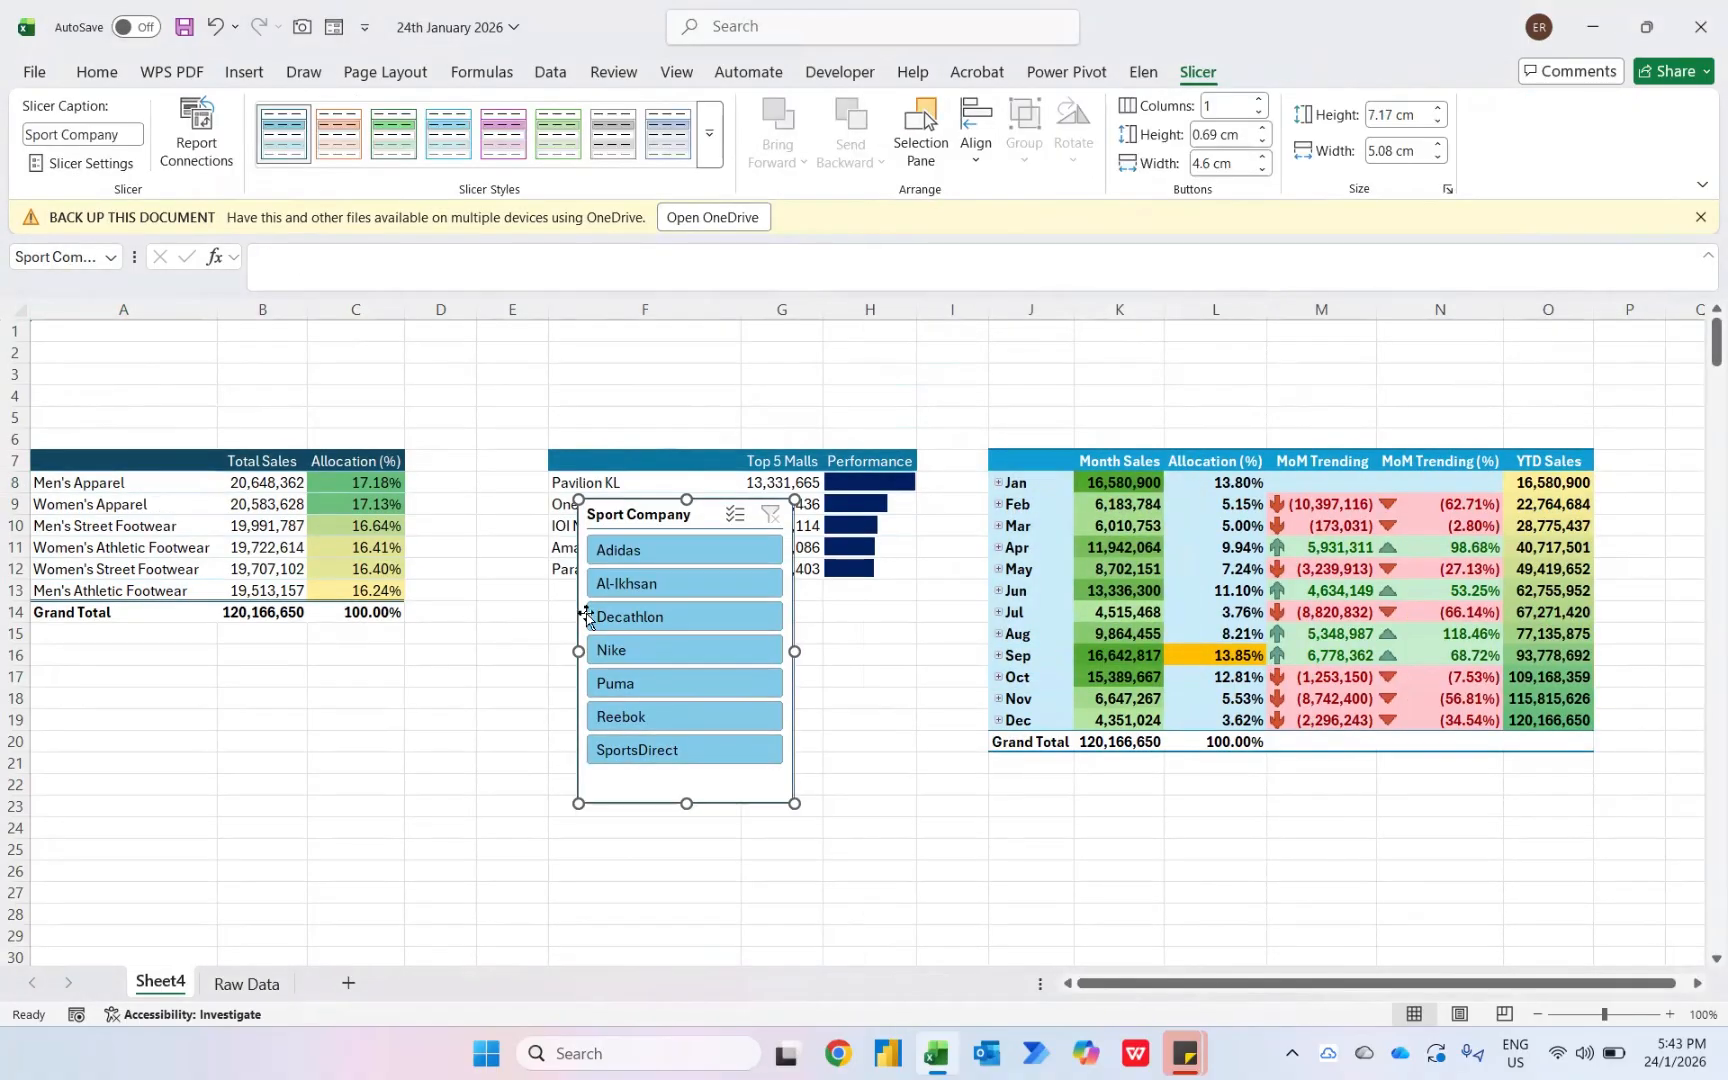
- Filter the product pivot table with the slicer for Adidas and then for Nike
left_click(632, 555)
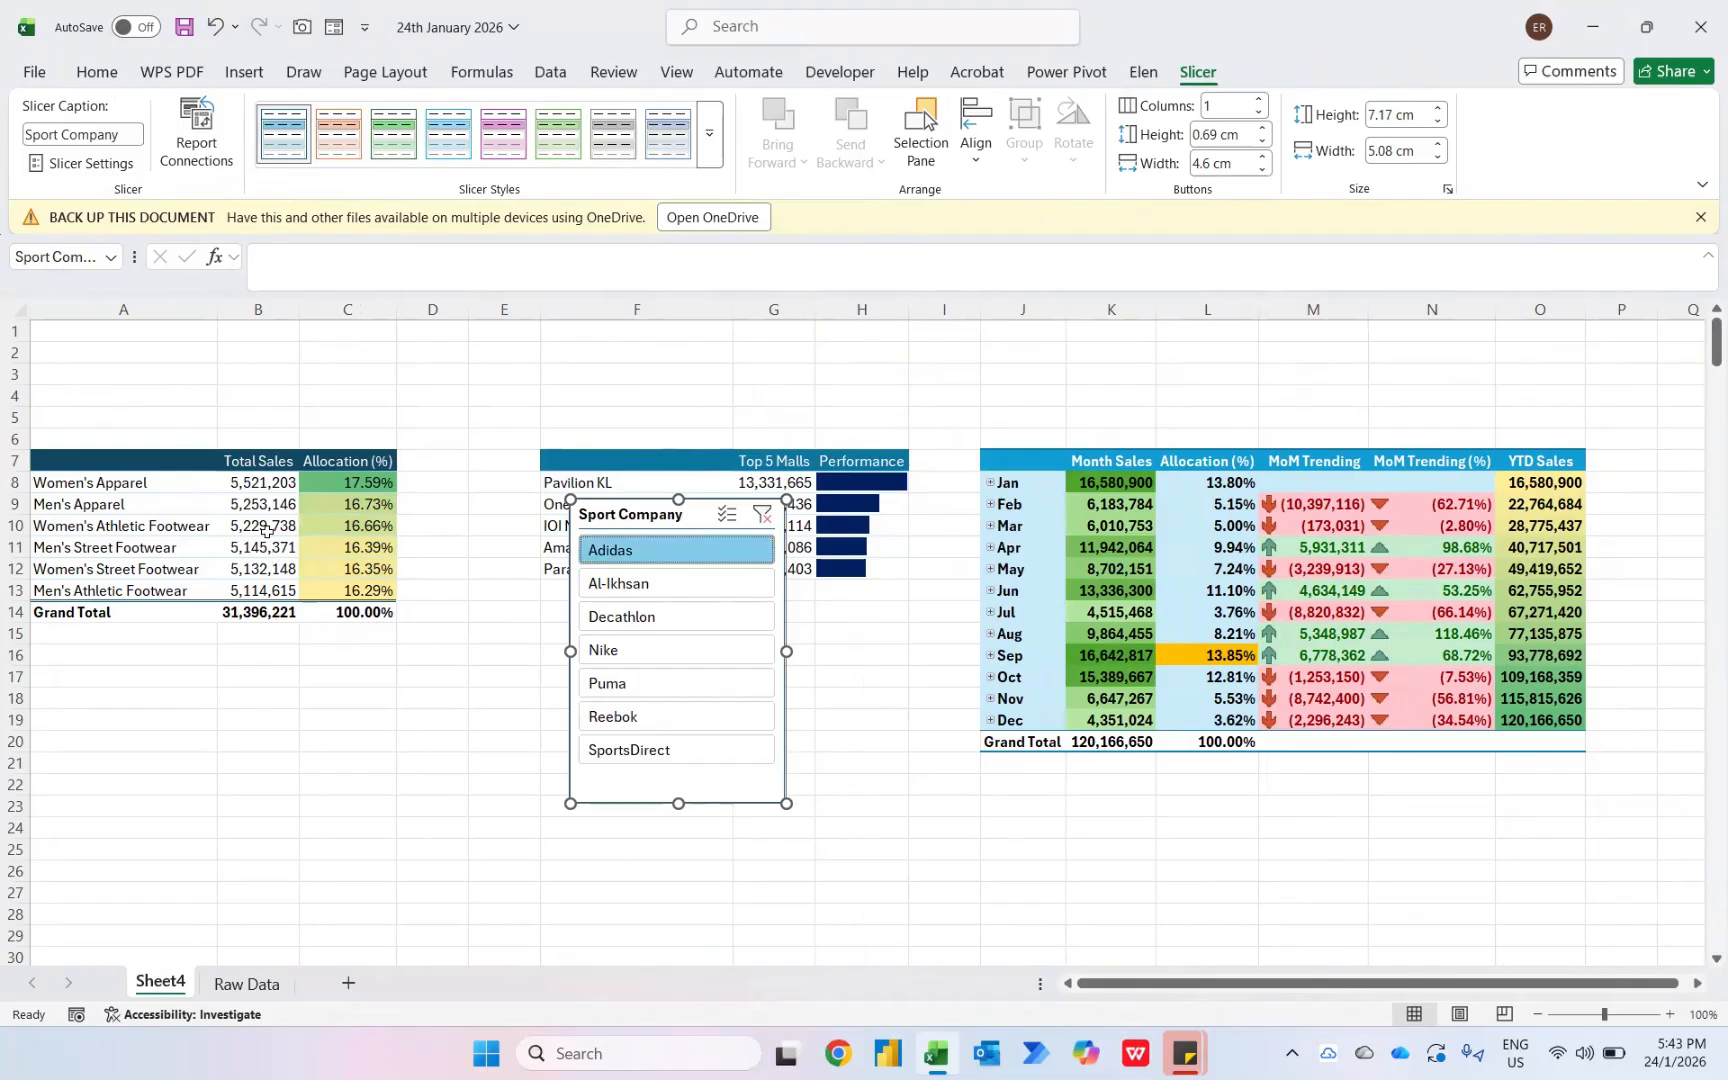
left_click(629, 649)
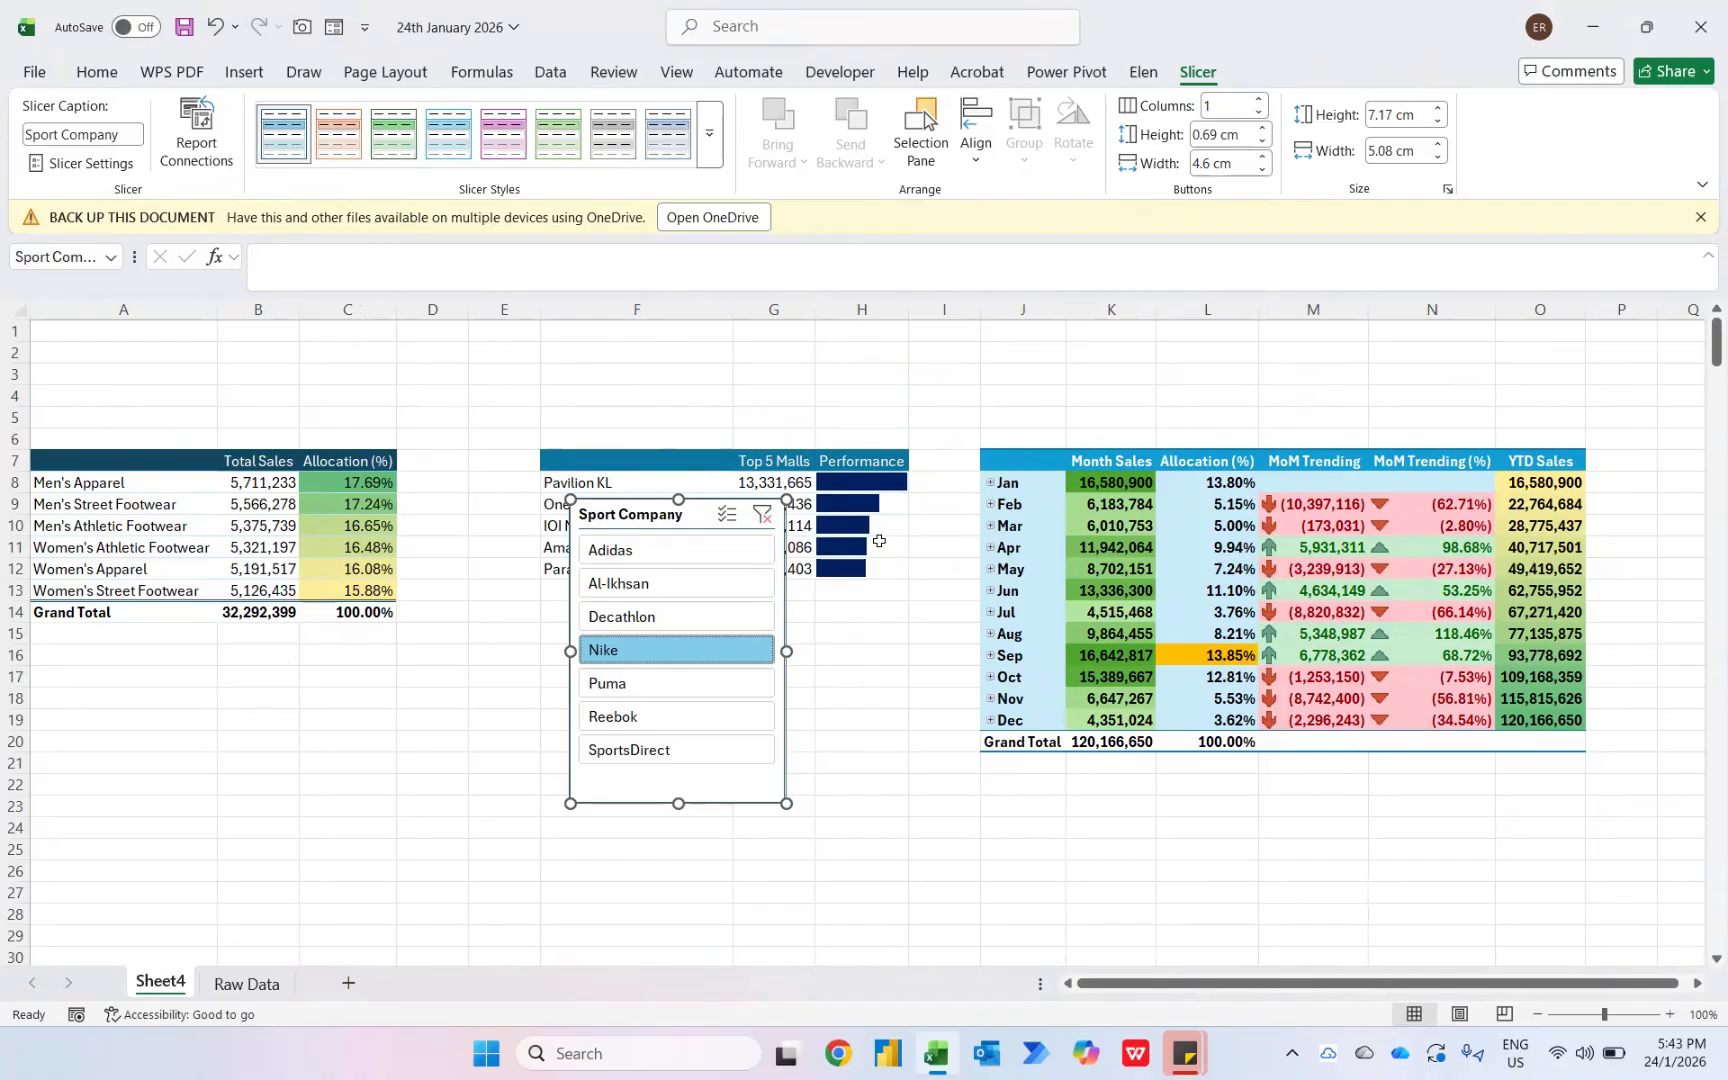
- Connect the Sport Company slicer to PivotTable5 and PivotTable6 as well as PivotTable4
right_click(639, 519)
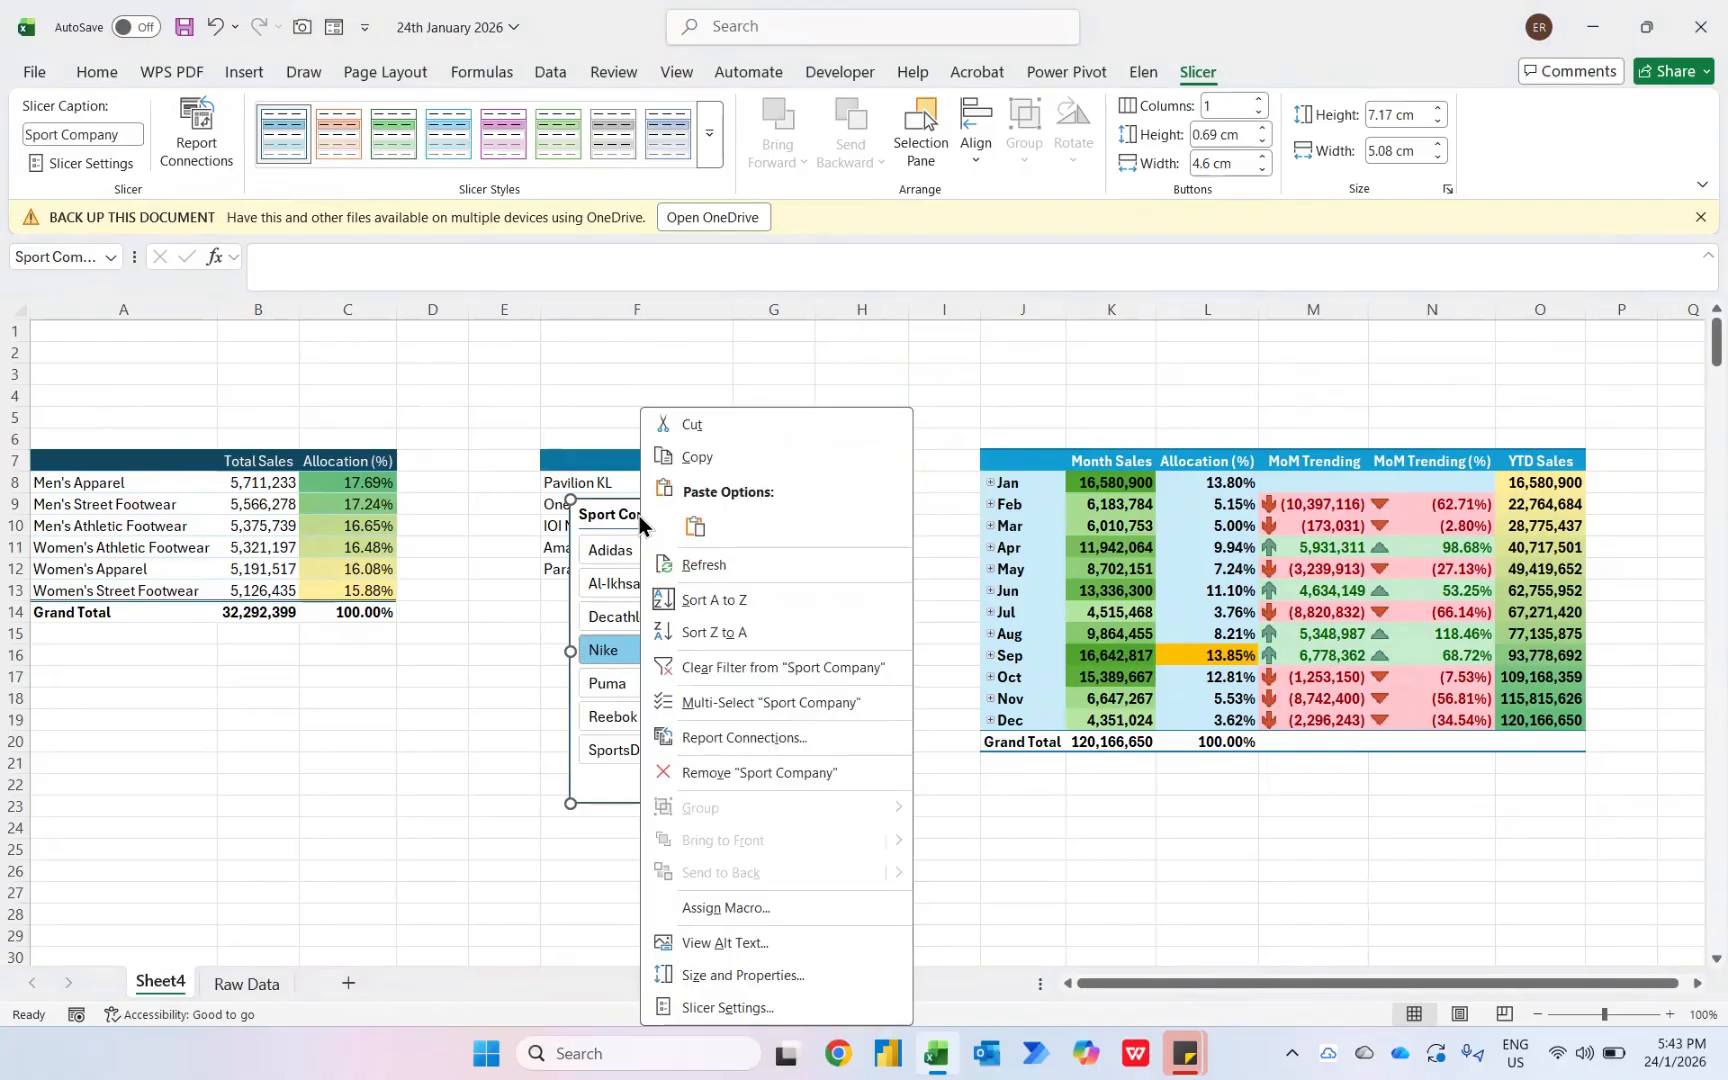
left_click(688, 742)
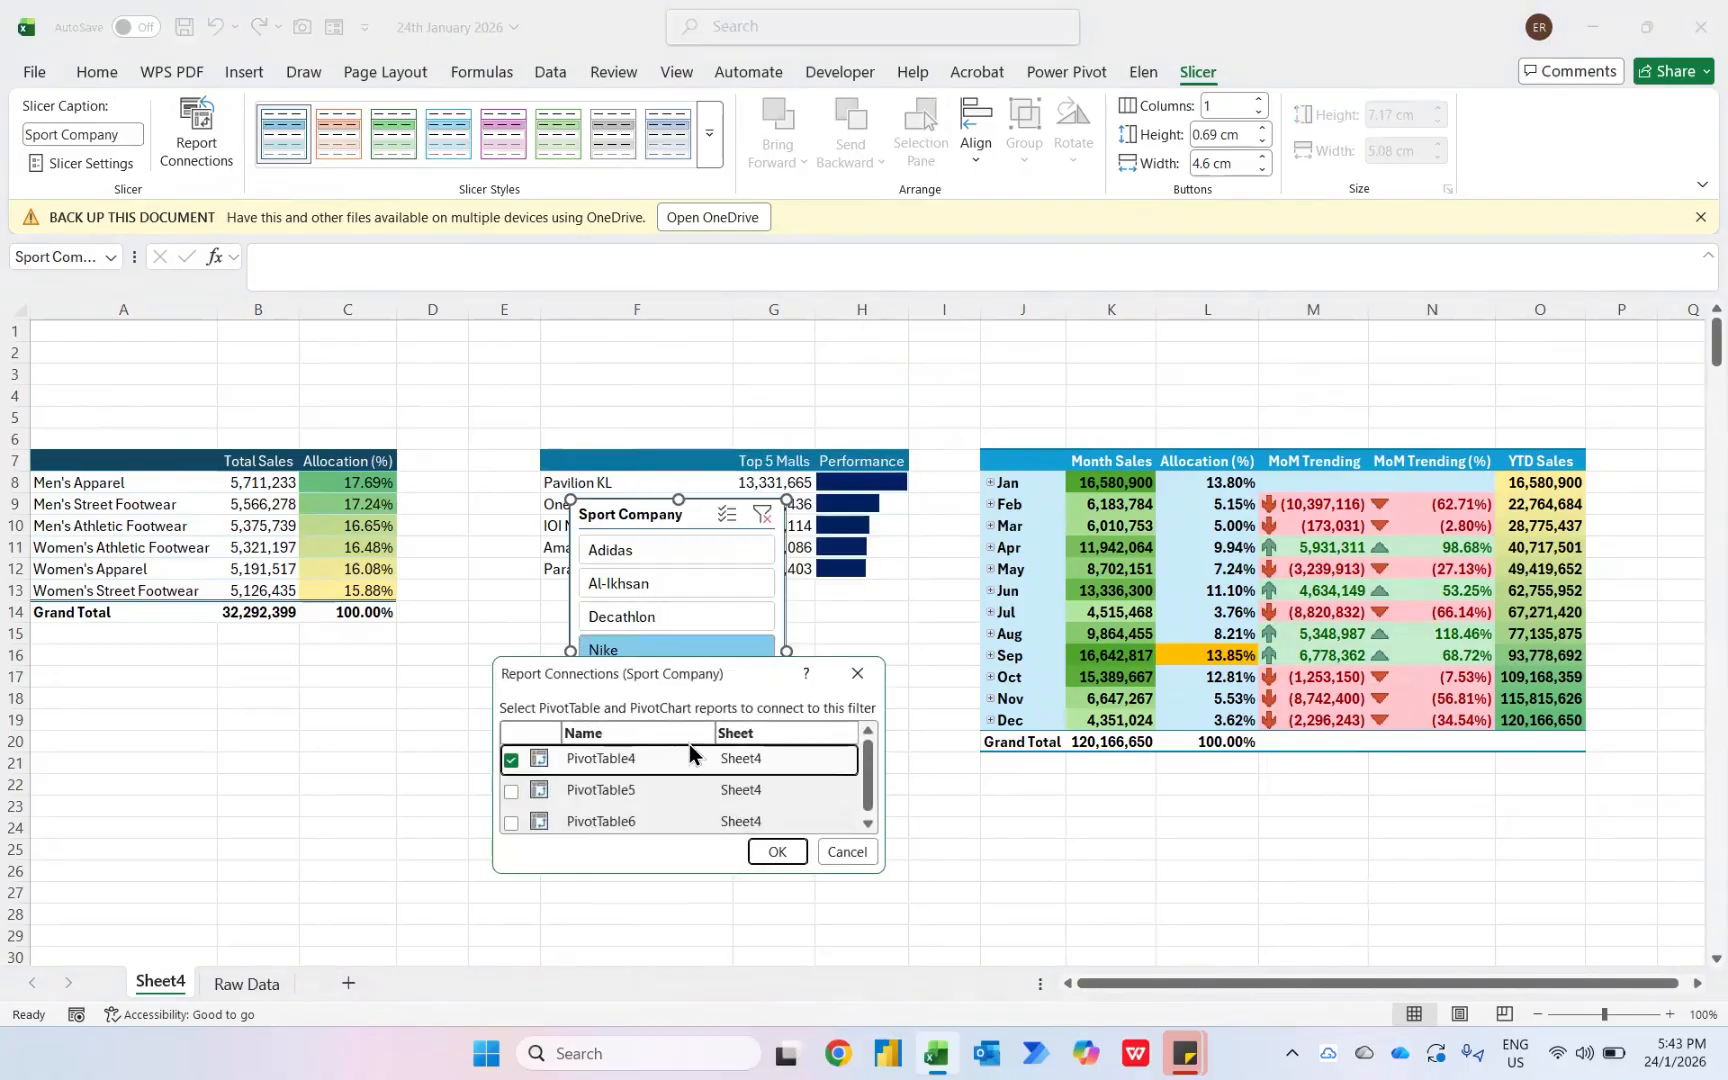
left_click(505, 794)
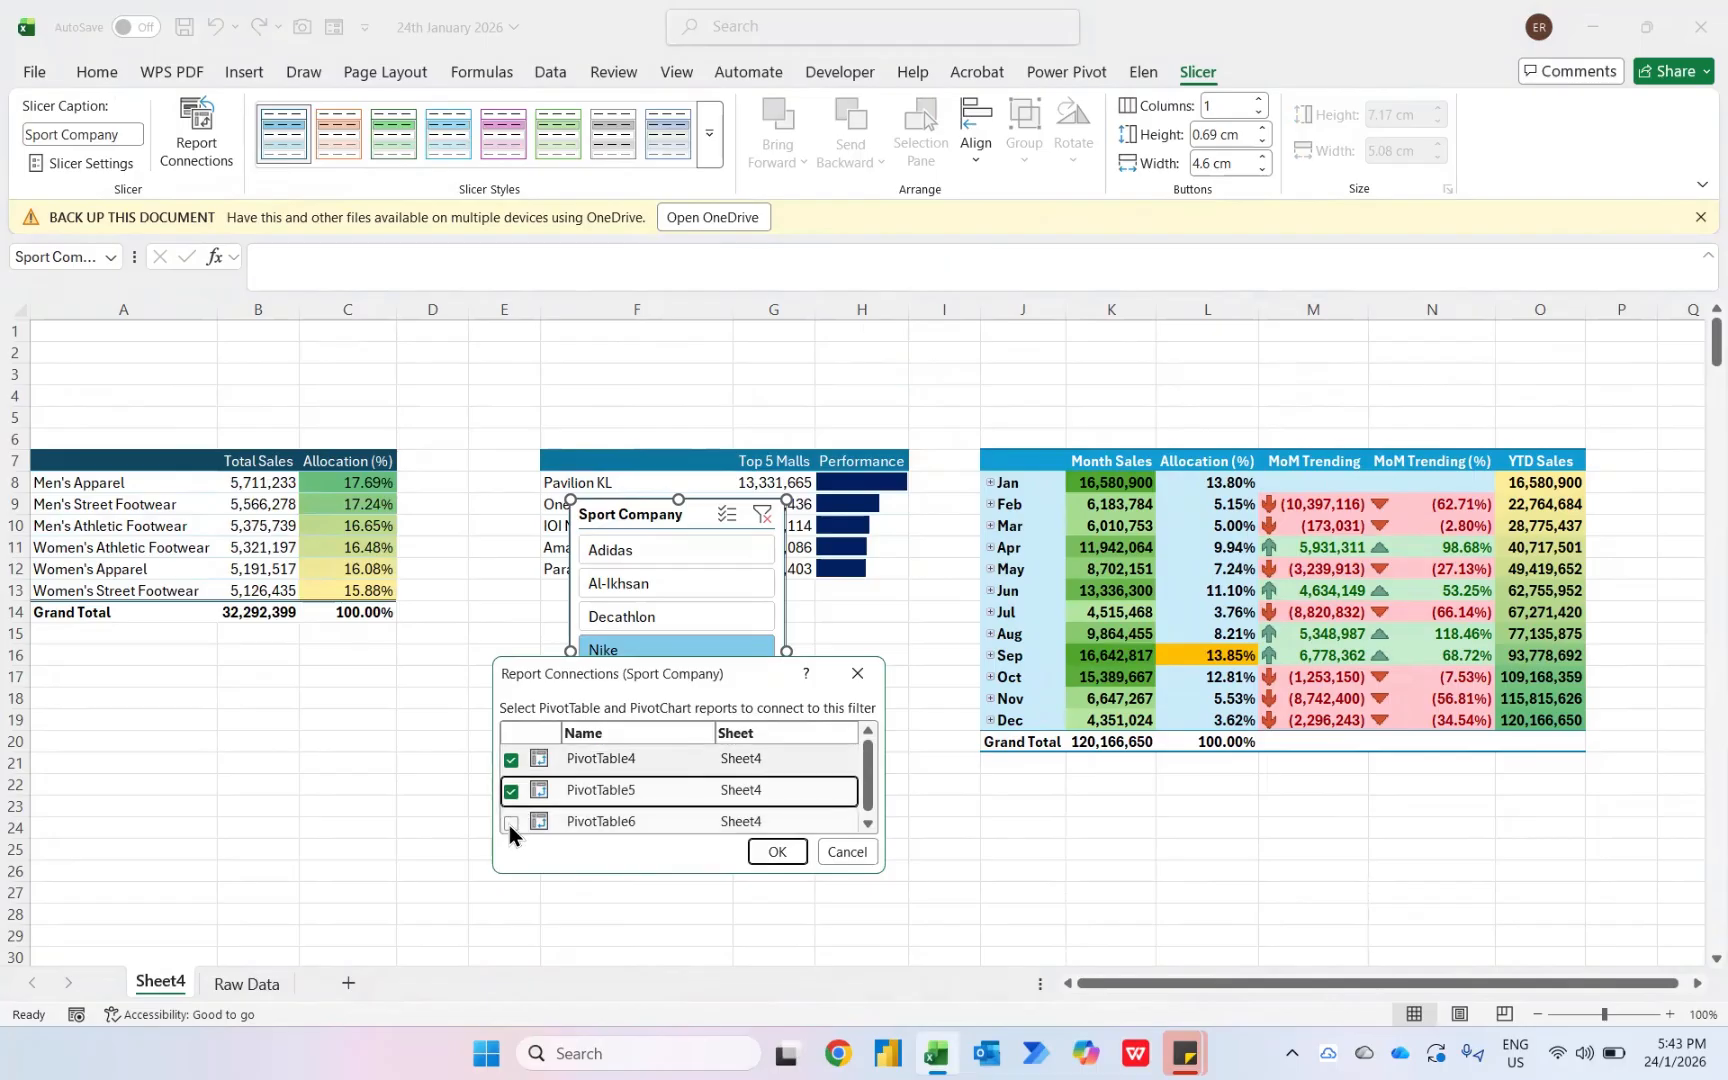
left_click(509, 826)
left_click(778, 853)
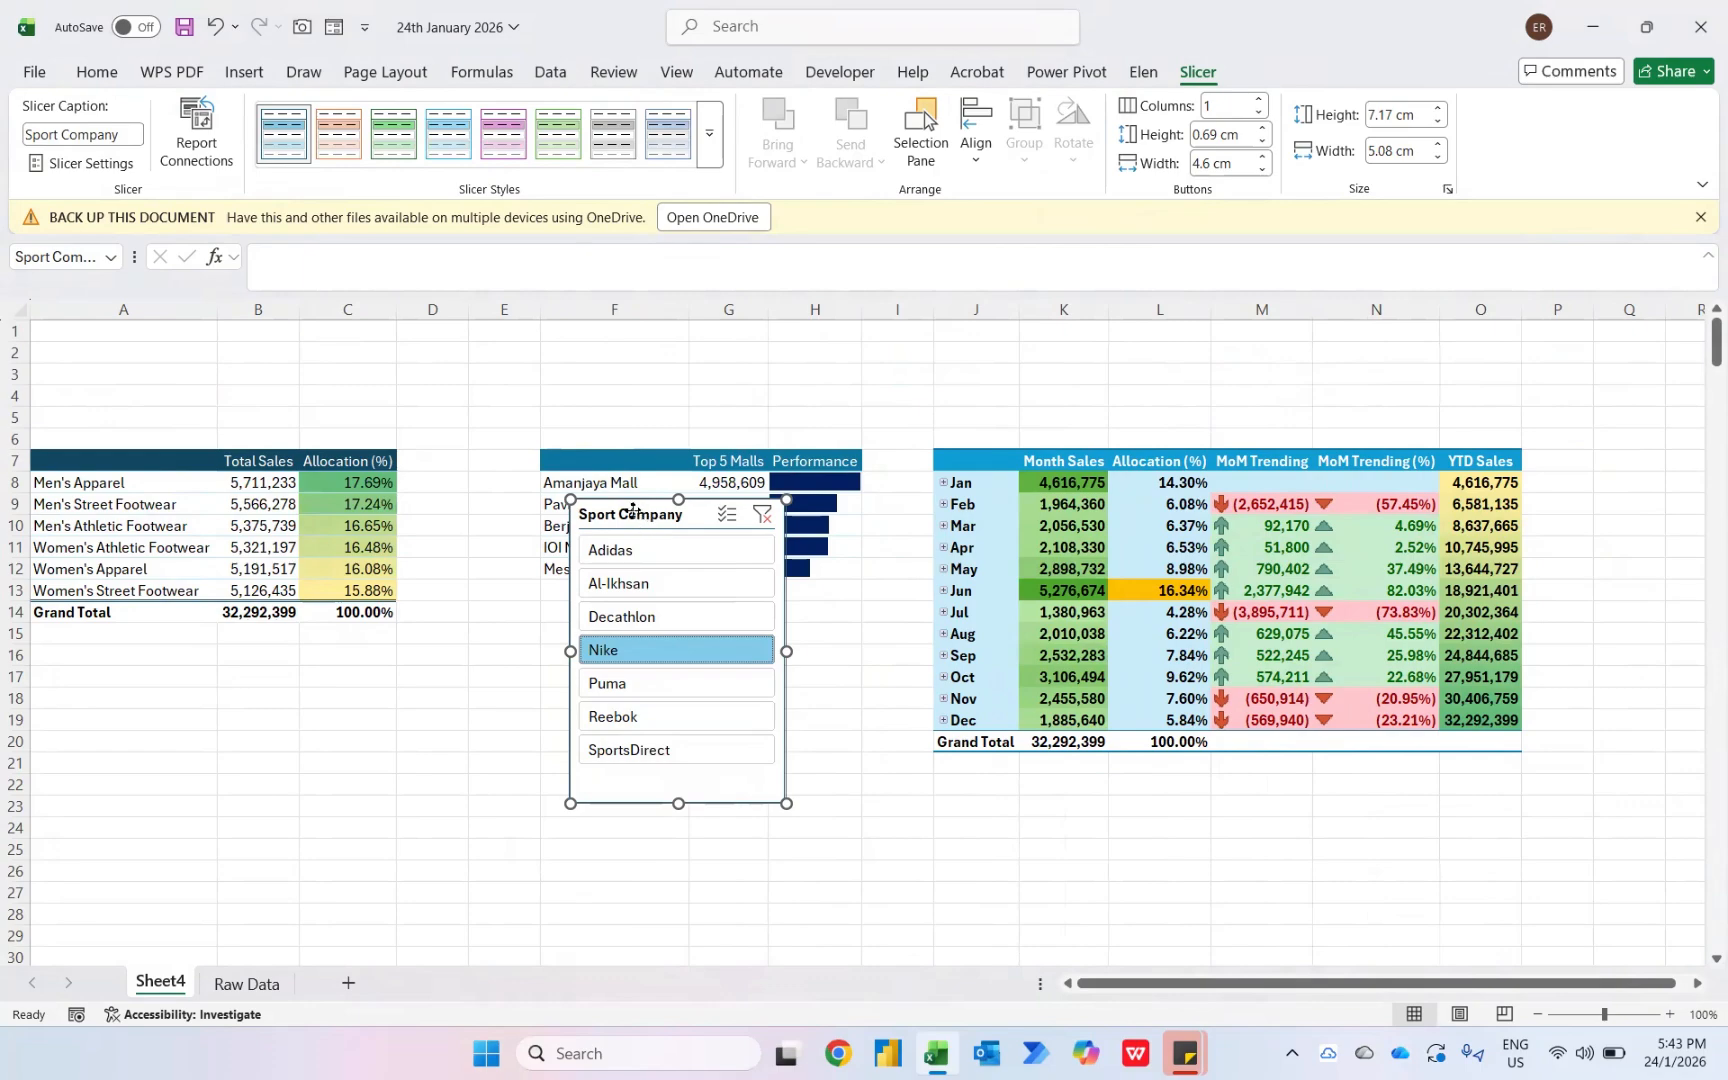
- Move the slicer below the mall pivot table and filter all pivot tables for Puma
left_click_drag(634, 513, 631, 613)
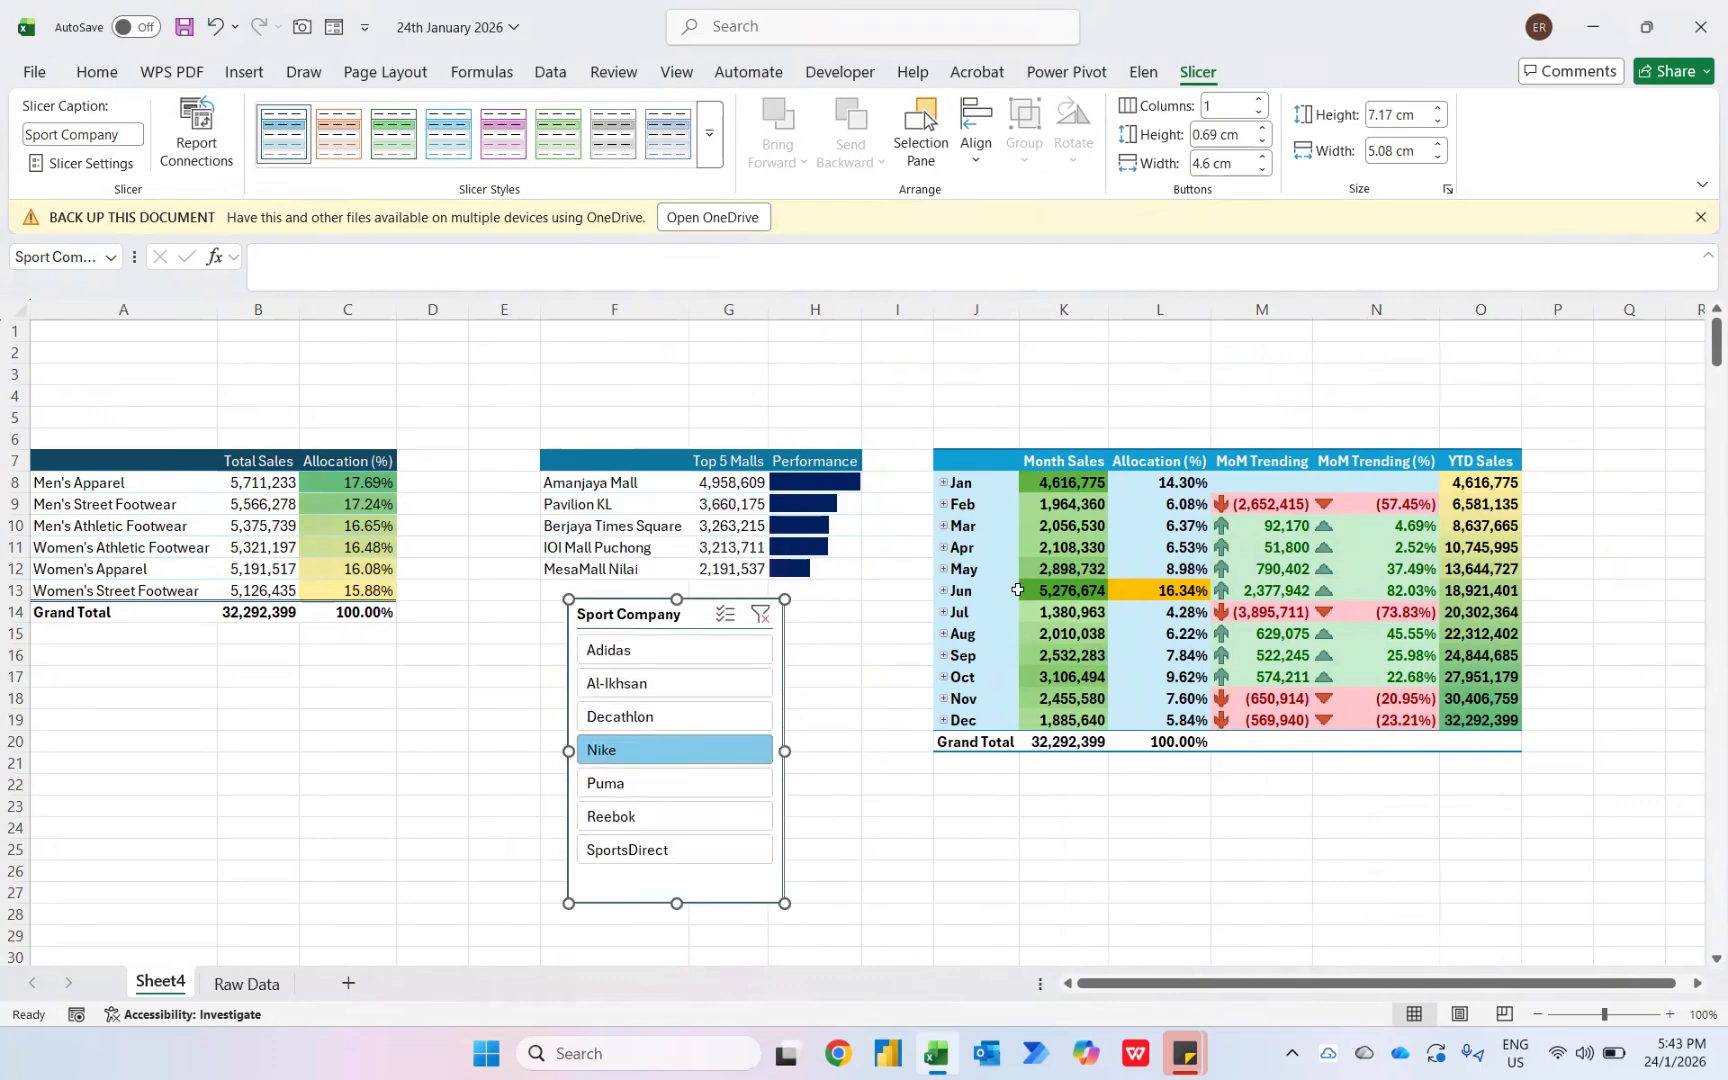
left_click(616, 786)
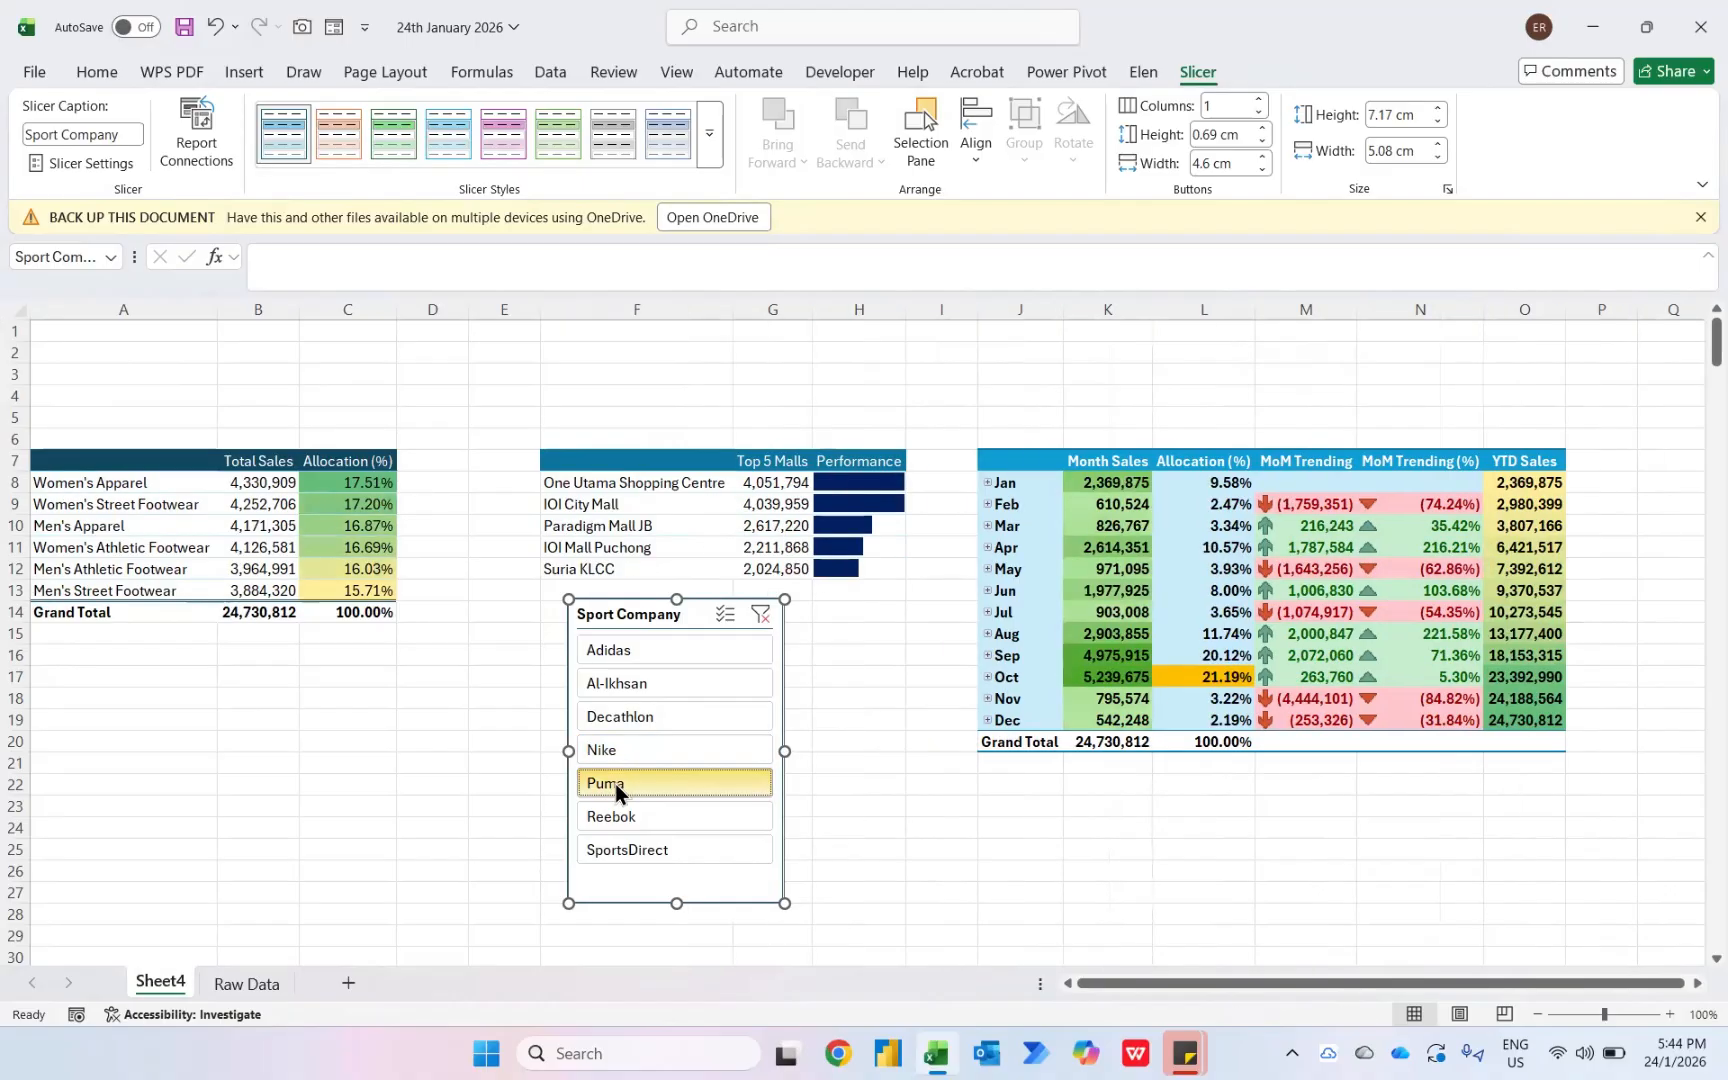
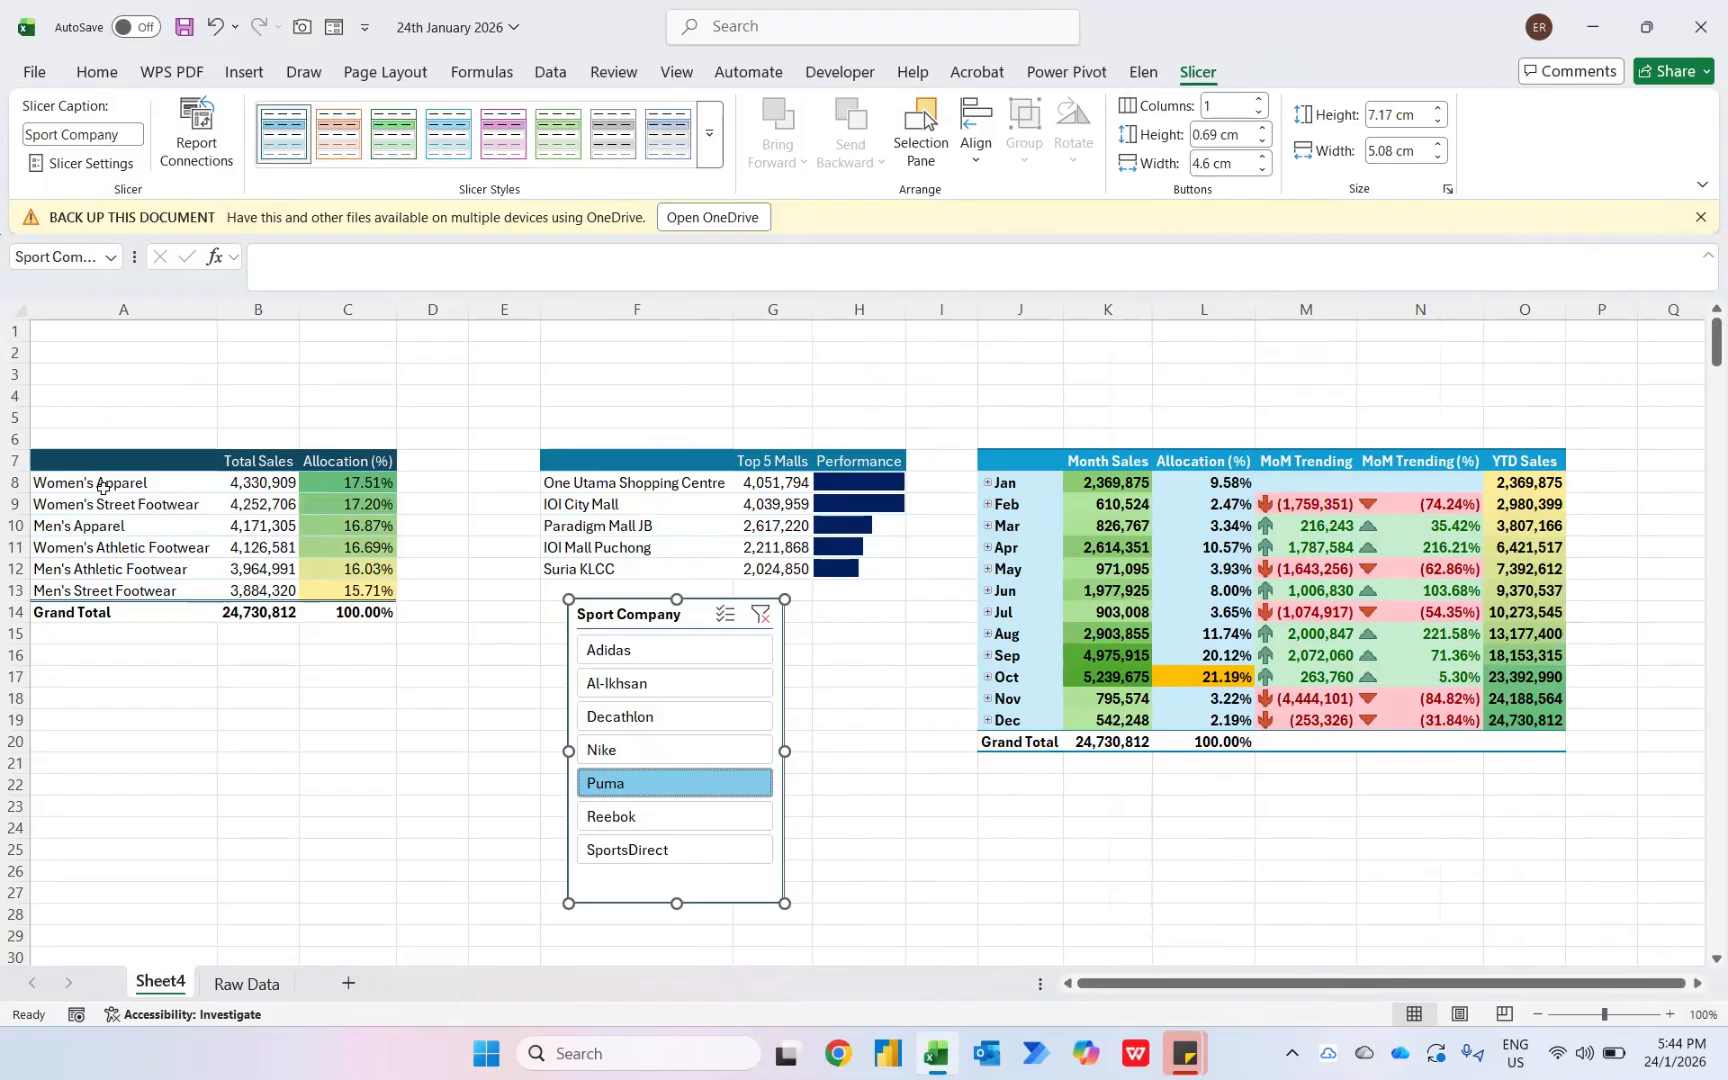
- Filter the pivot tables with the slicer for Reebok, SportsDirect and Adidas, then clear the slicer filter
left_click(610, 818)
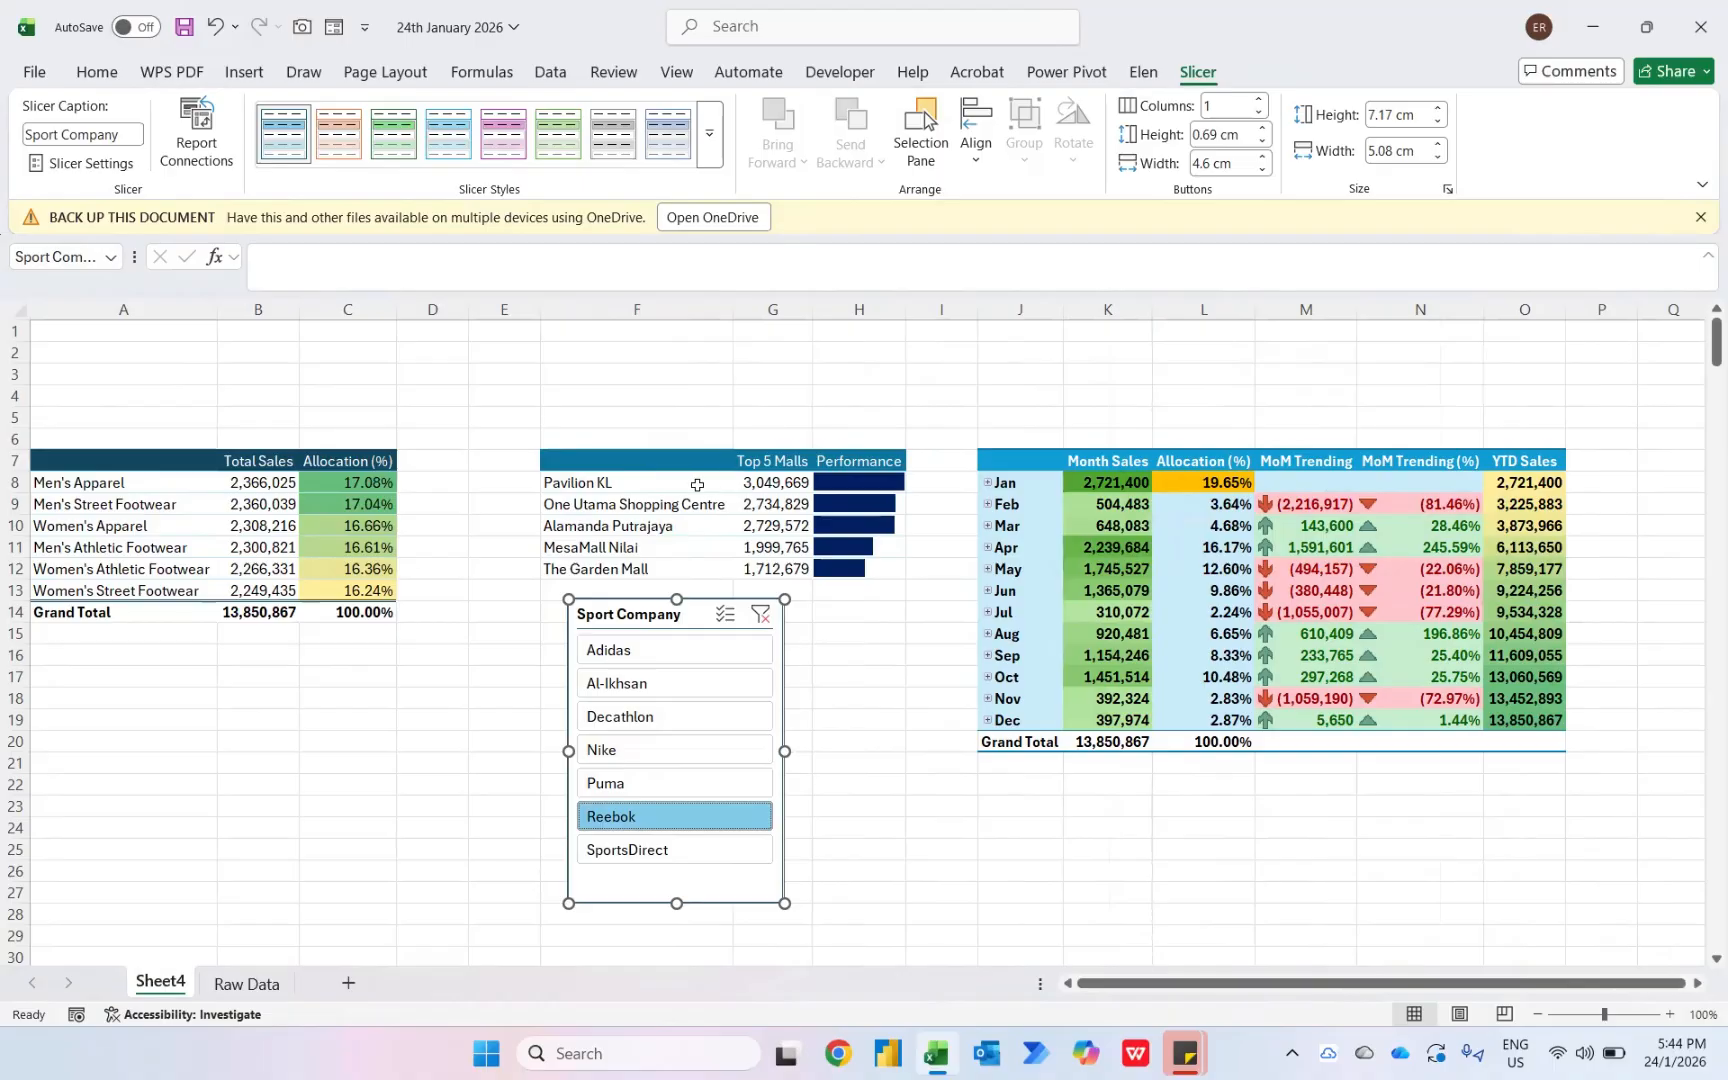
left_click(640, 856)
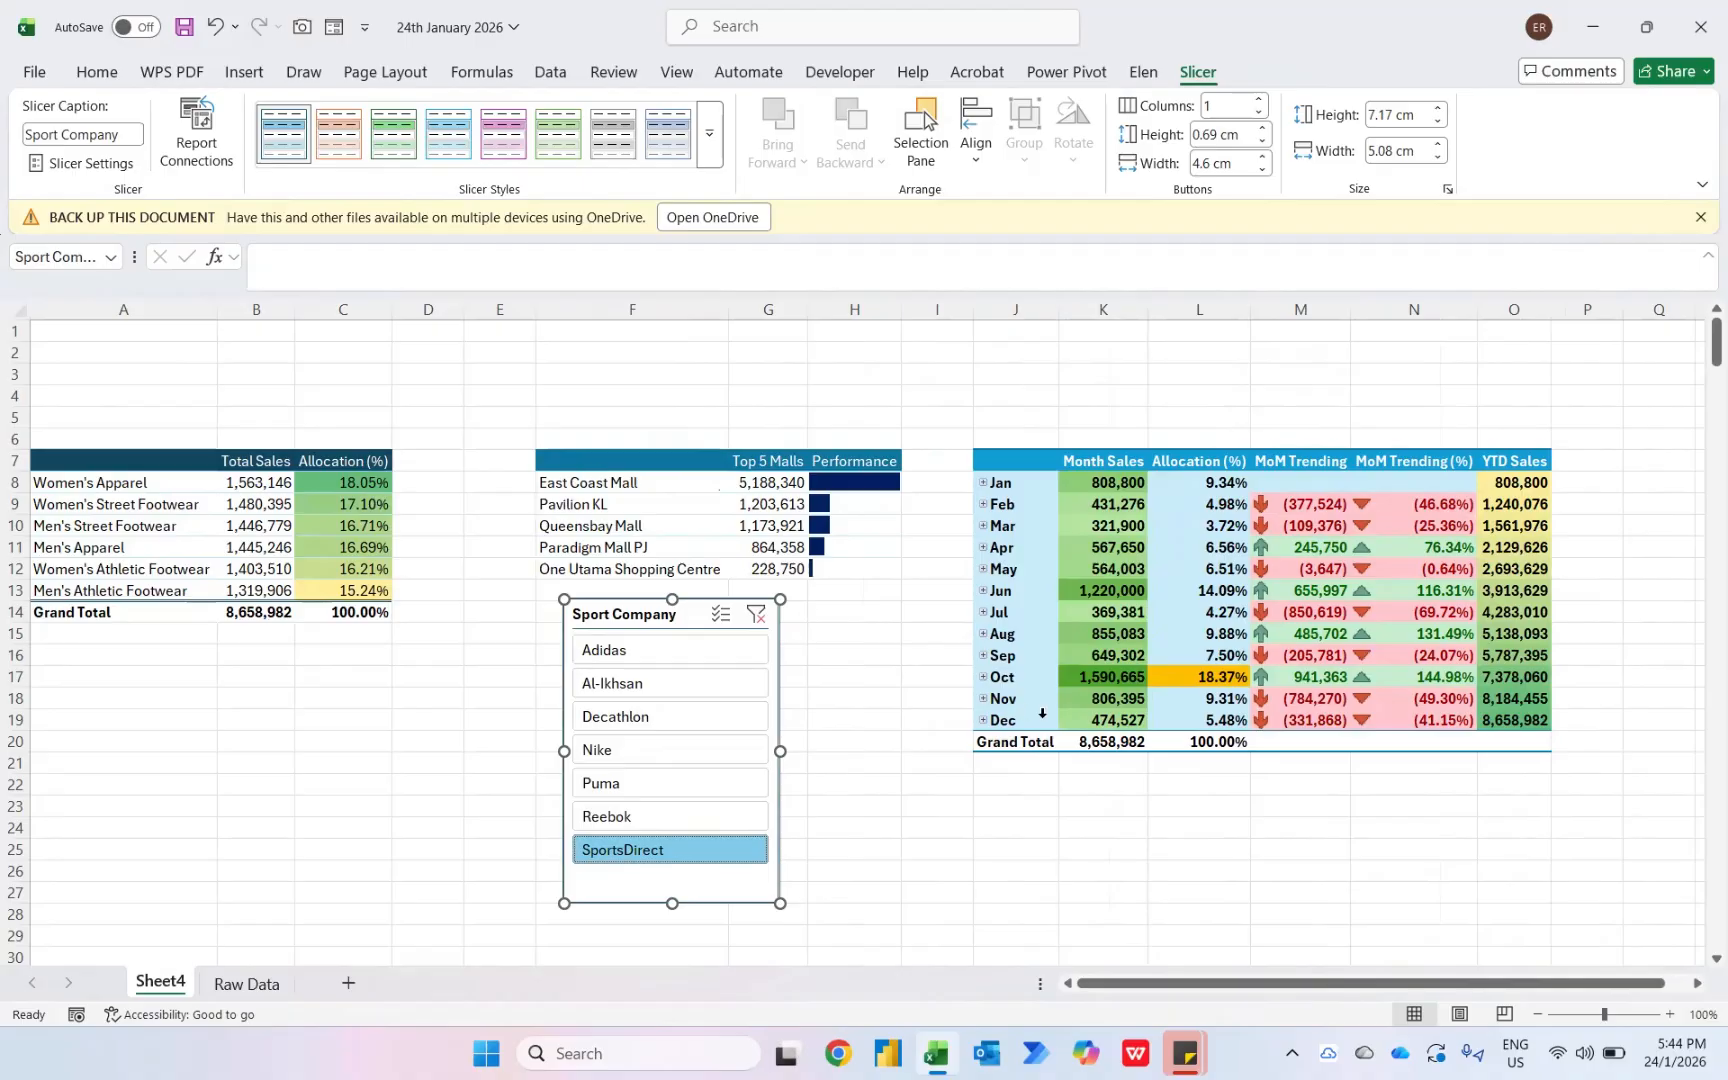
left_click(671, 648)
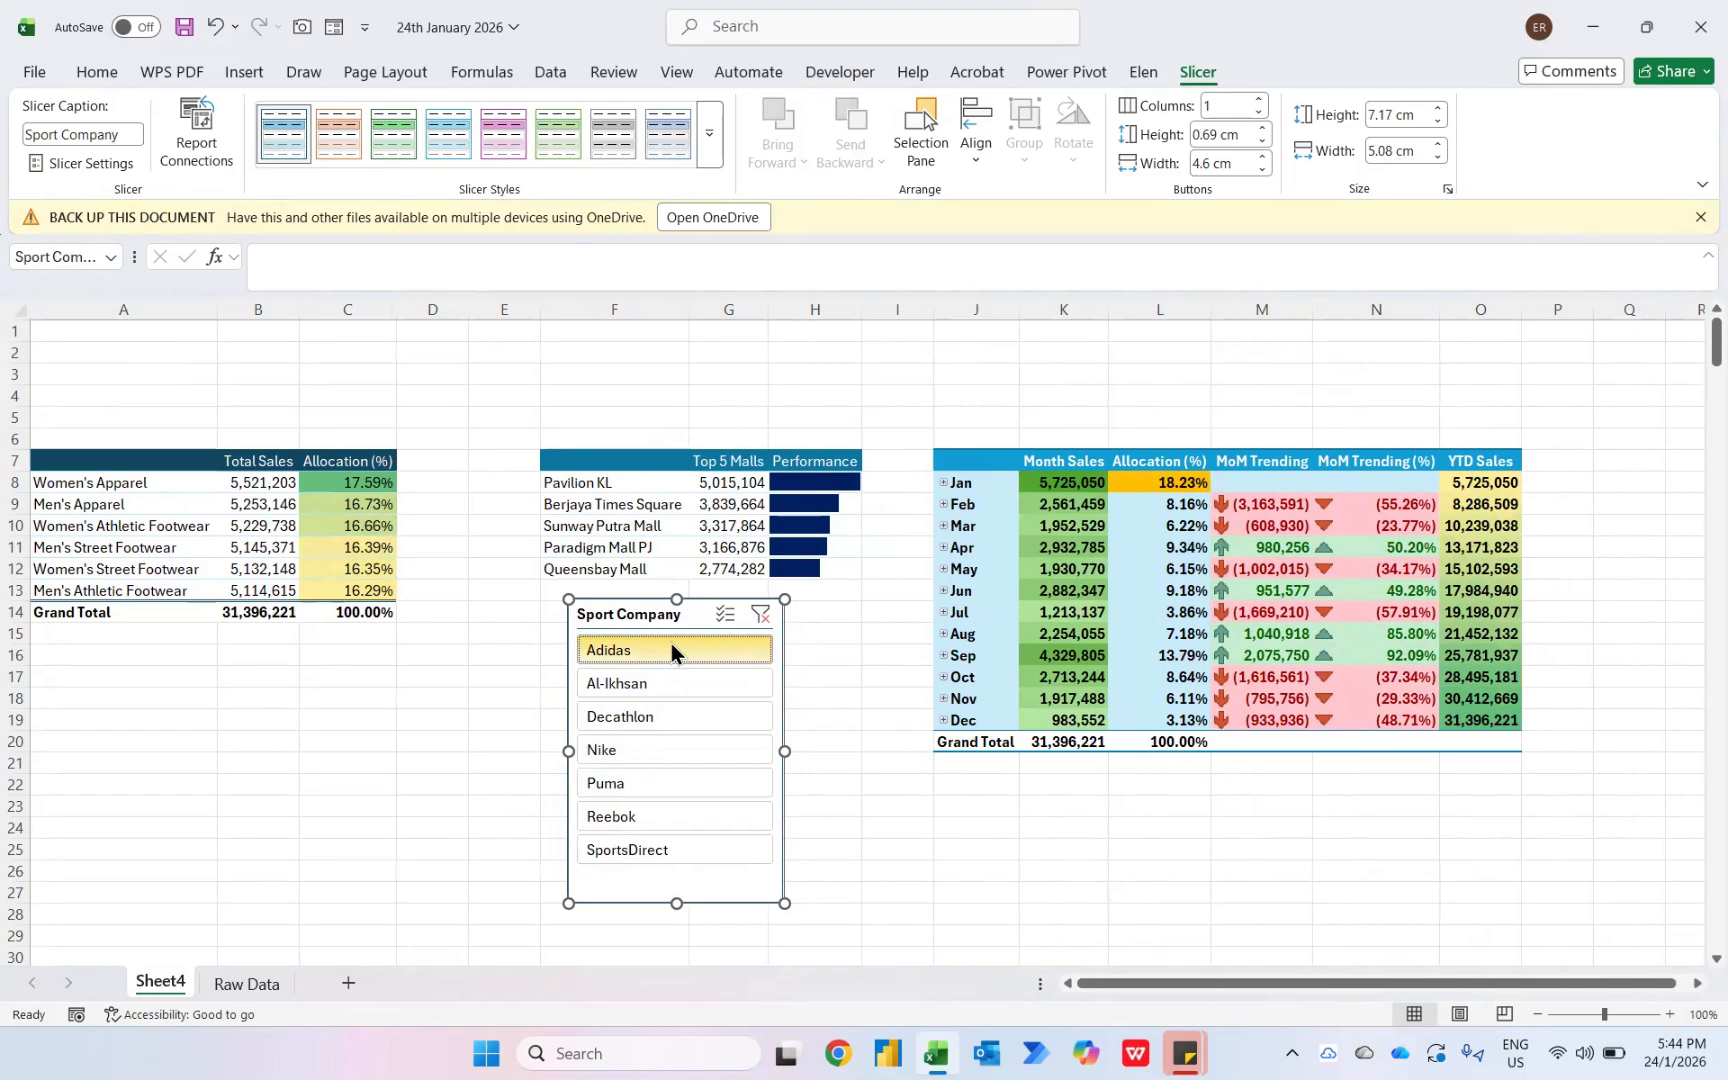
left_click(761, 614)
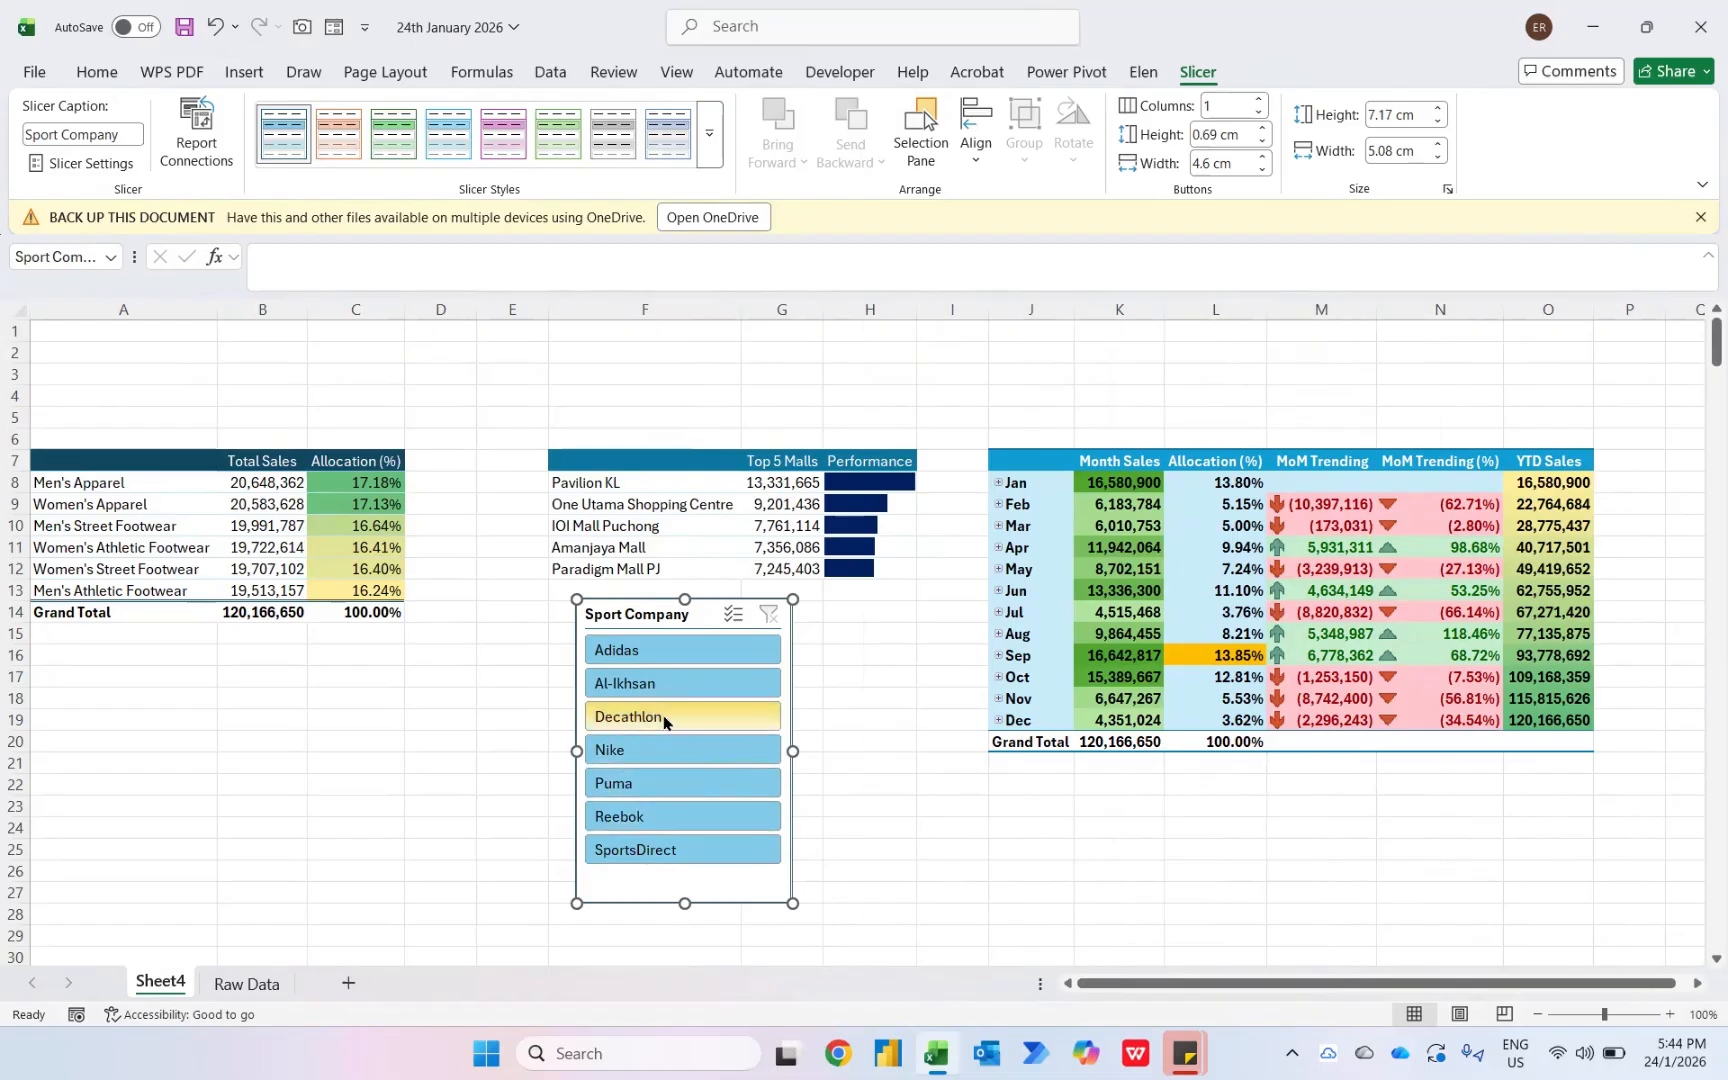
- Set the Sport Company slicer to 7 columns
left_click(1236, 107)
type("7")
key("Return")
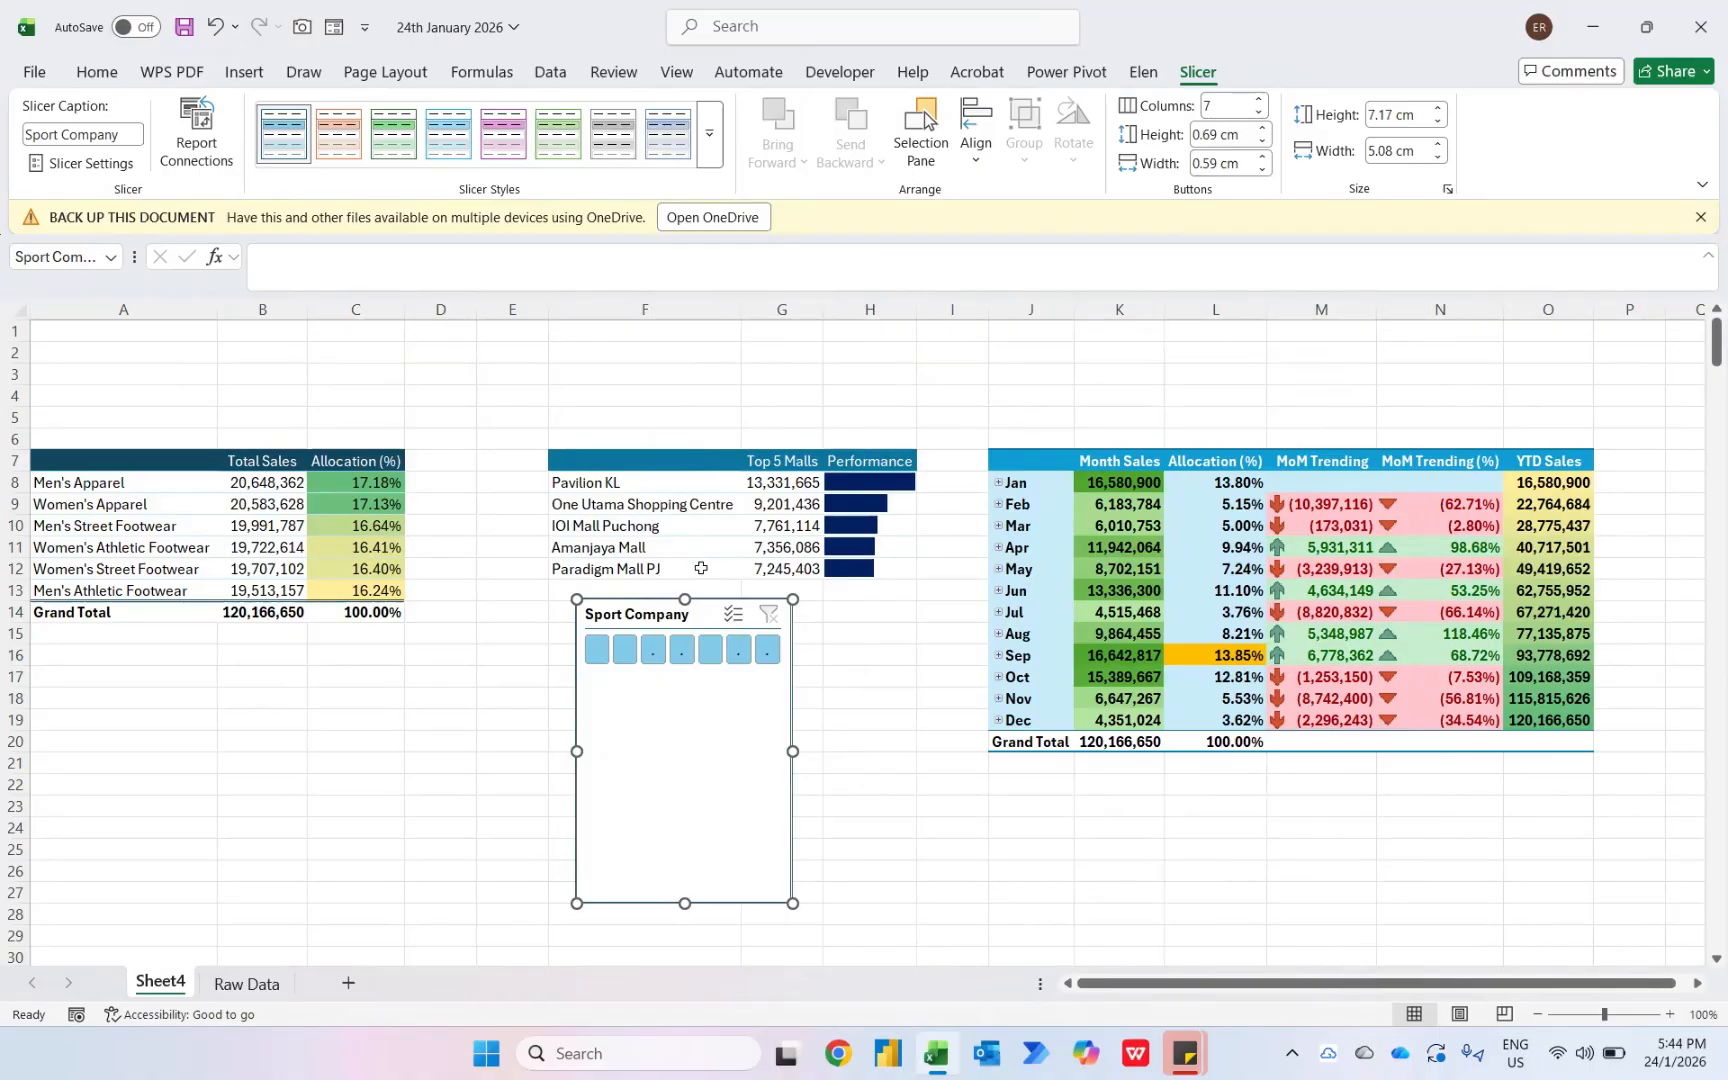
- Move the slicer above the pivot tables and stretch it into a wide horizontal banner across them
left_click_drag(620, 628, 123, 548)
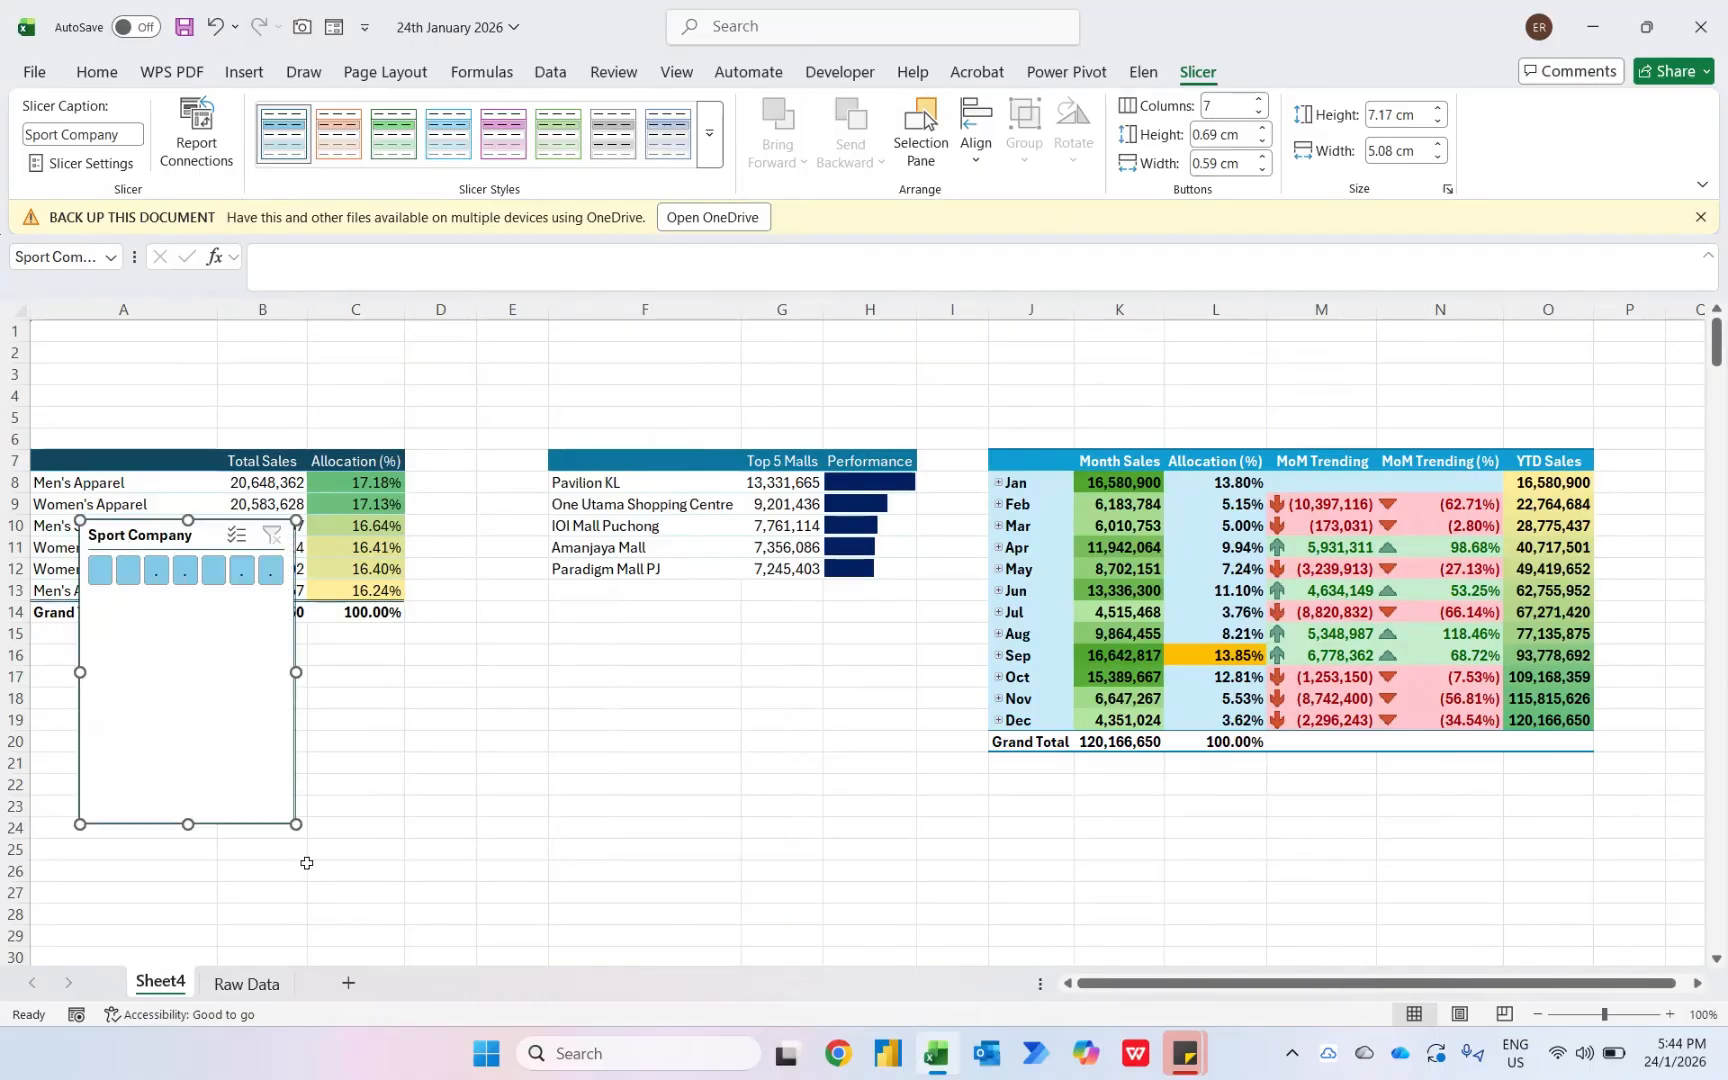
mouse_move(296, 824)
left_mouse_down()
mouse_move(397, 791)
mouse_move(1517, 617)
left_mouse_up()
left_click_drag(1186, 535, 1142, 329)
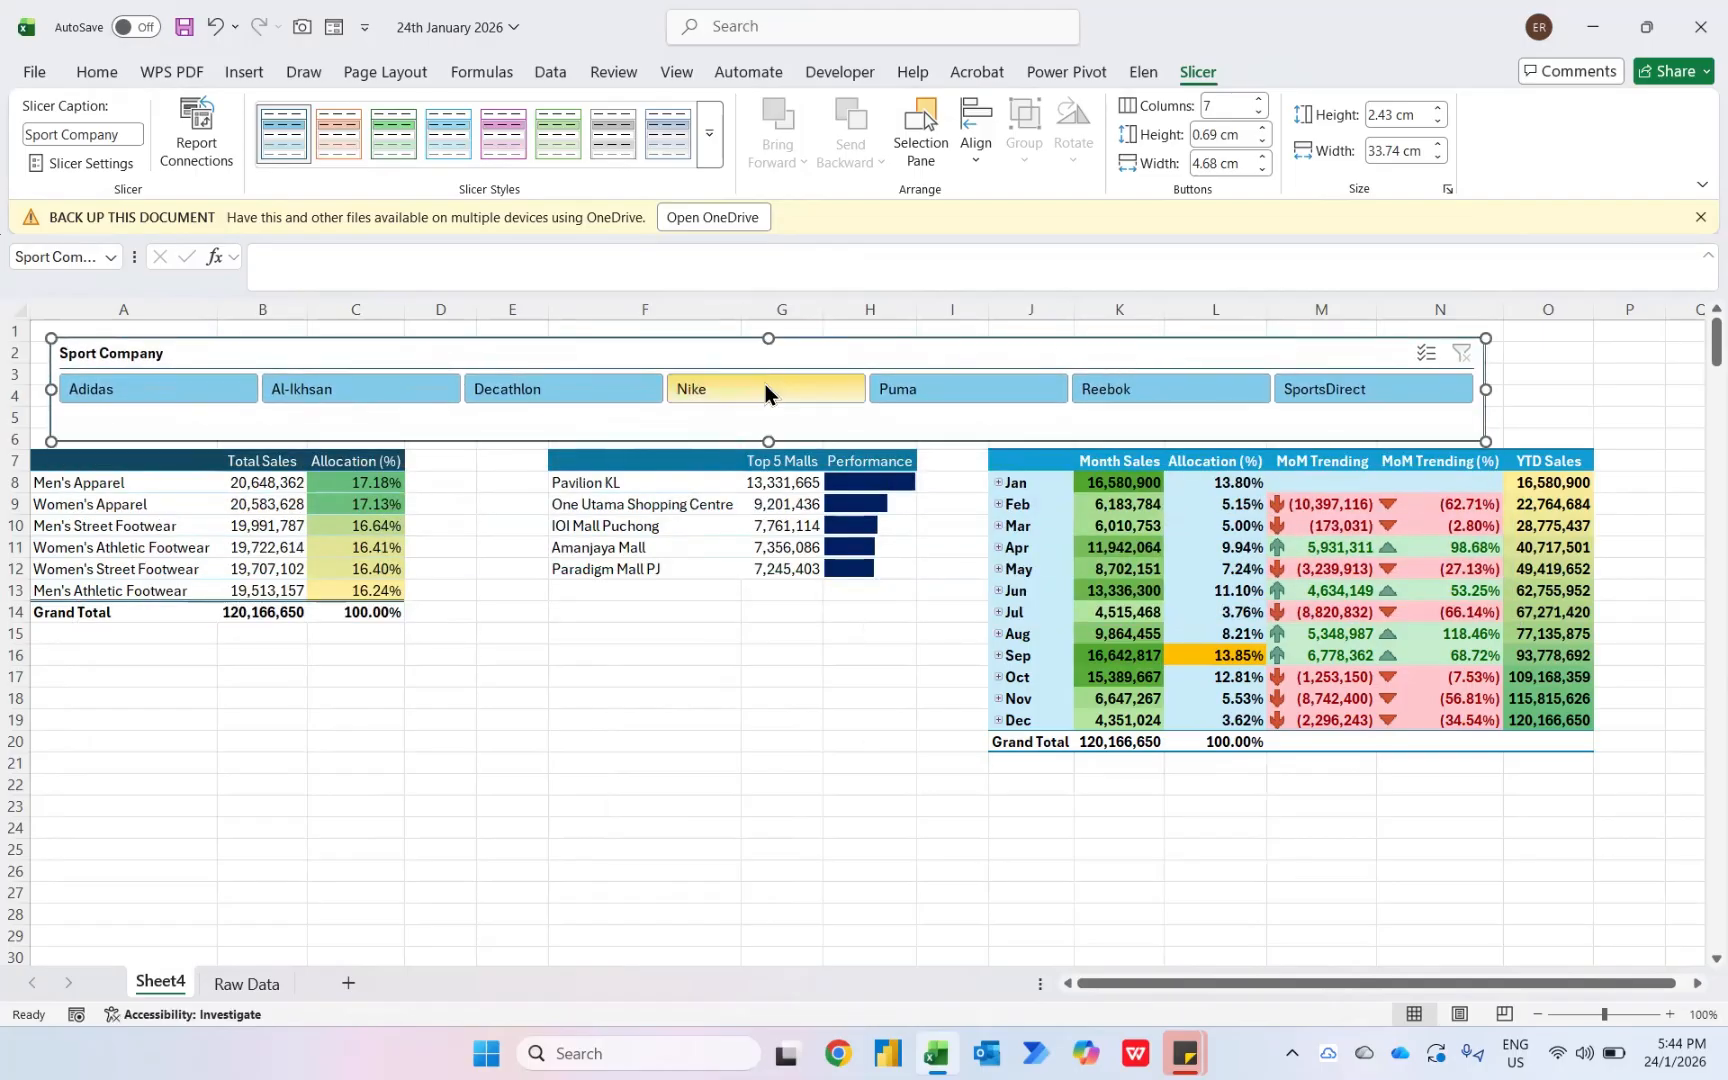
mouse_move(768, 436)
left_mouse_down()
mouse_move(768, 417)
mouse_move(760, 447)
mouse_move(766, 432)
left_mouse_up()
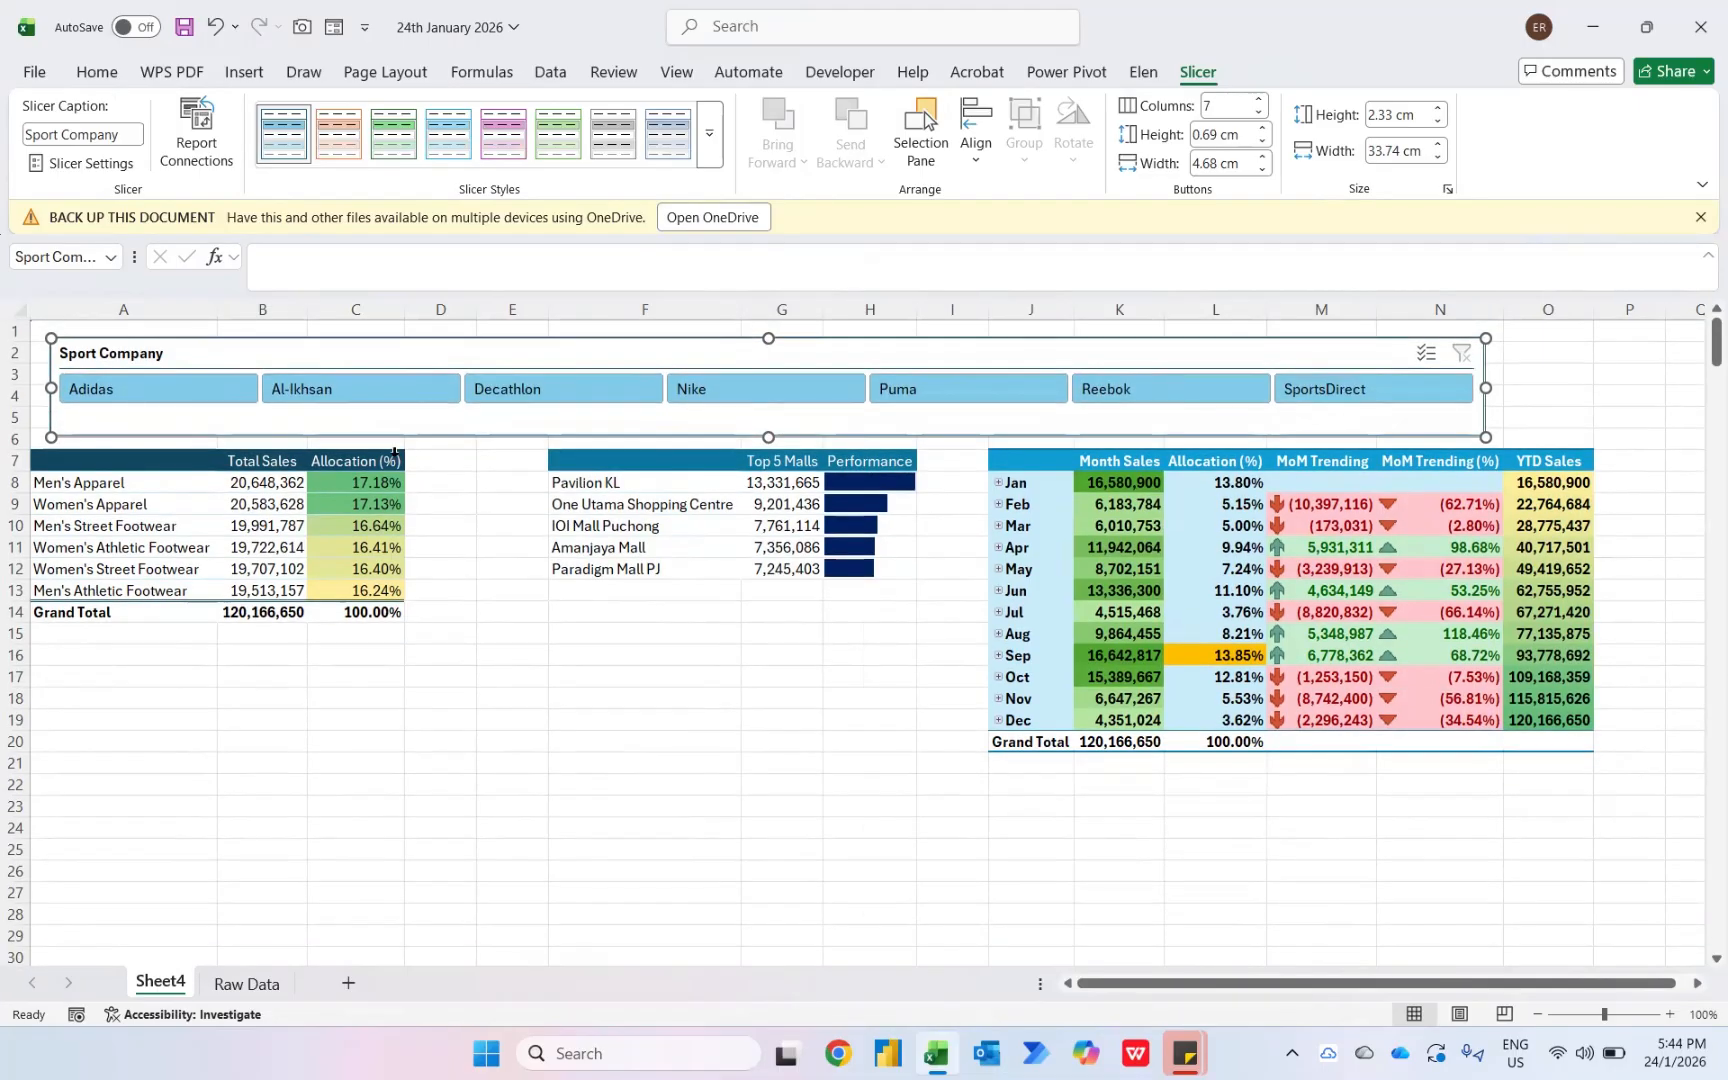
- Filter the pivot tables with the slicer for Adidas, Nike and then Reebok
left_click(147, 393)
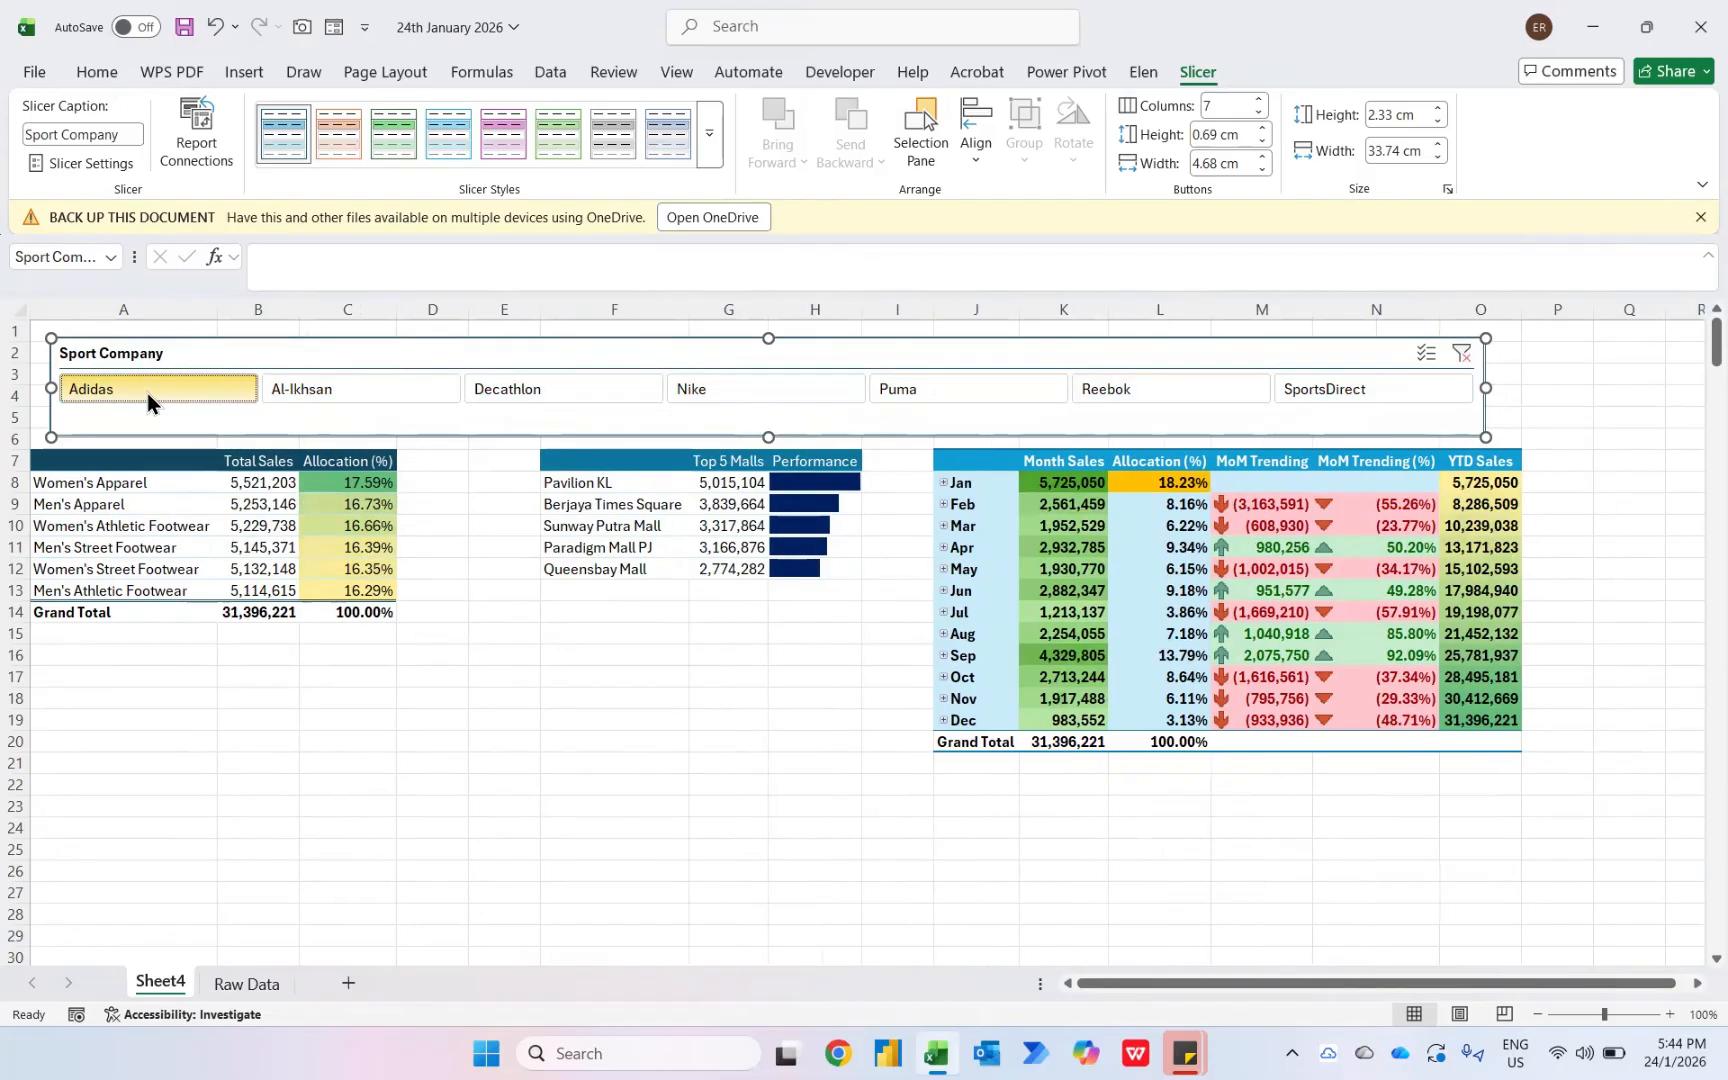
left_click(738, 402)
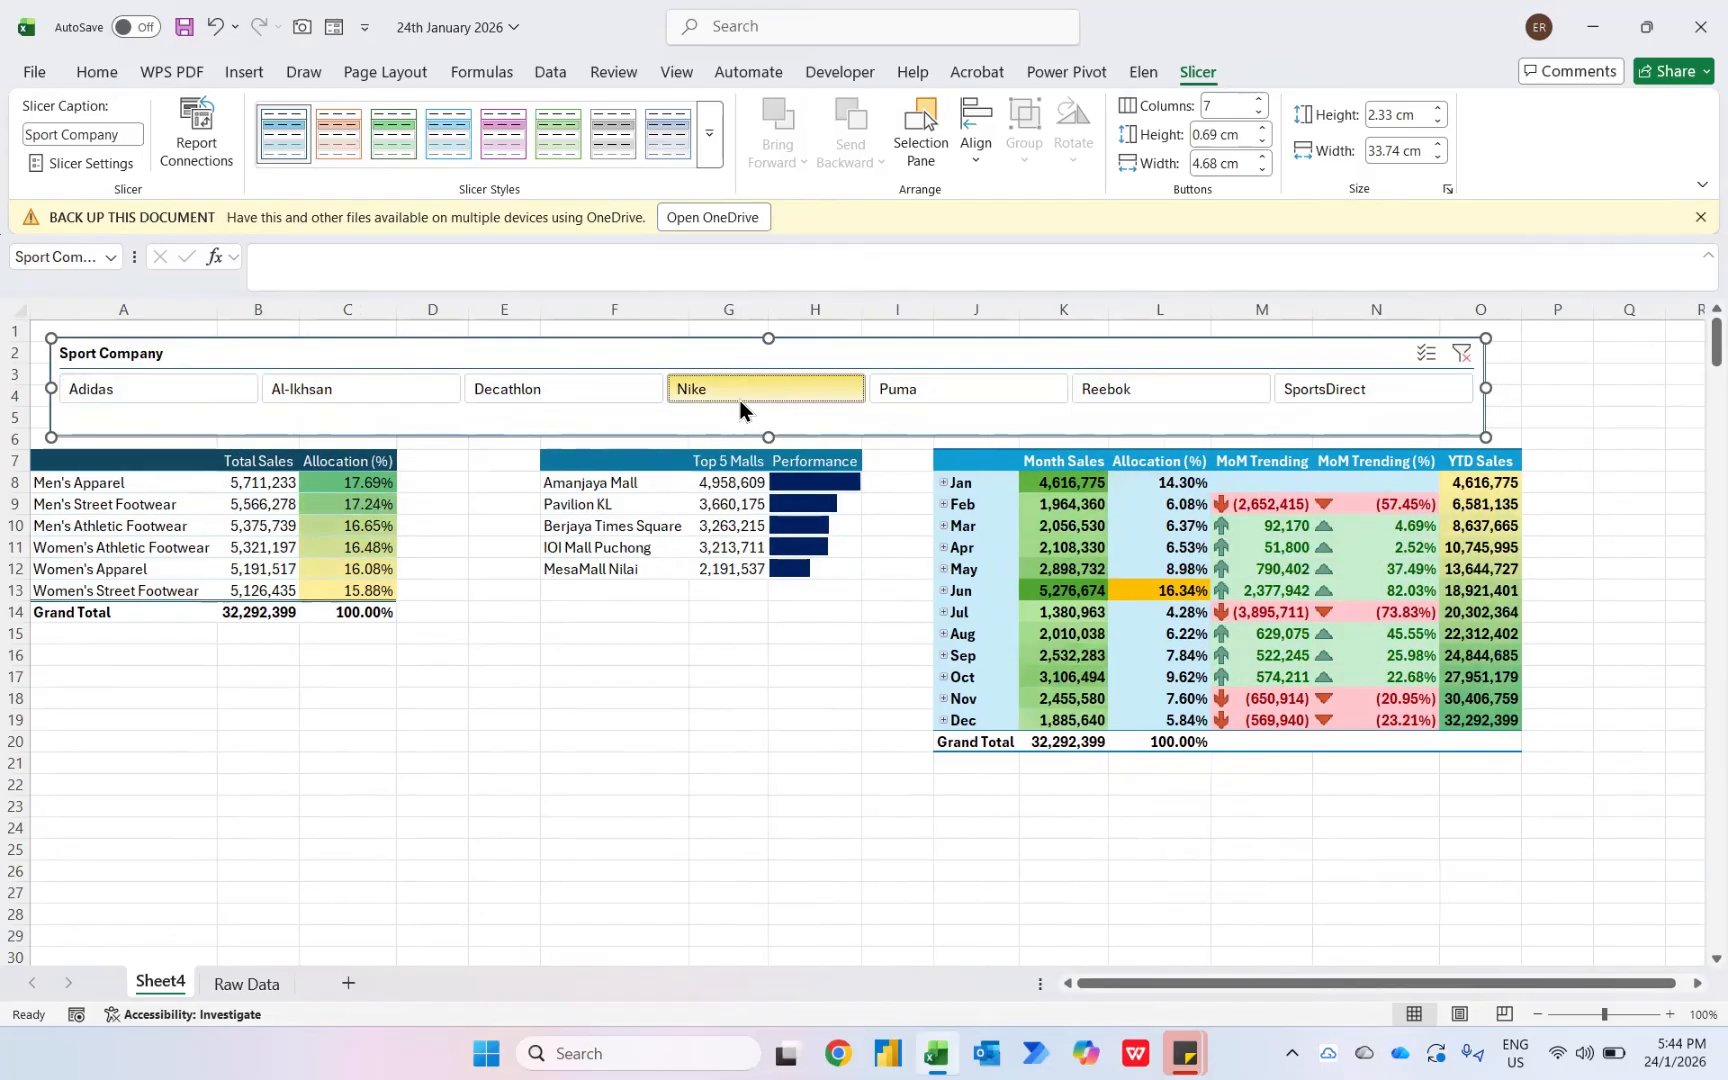
left_click(1134, 402)
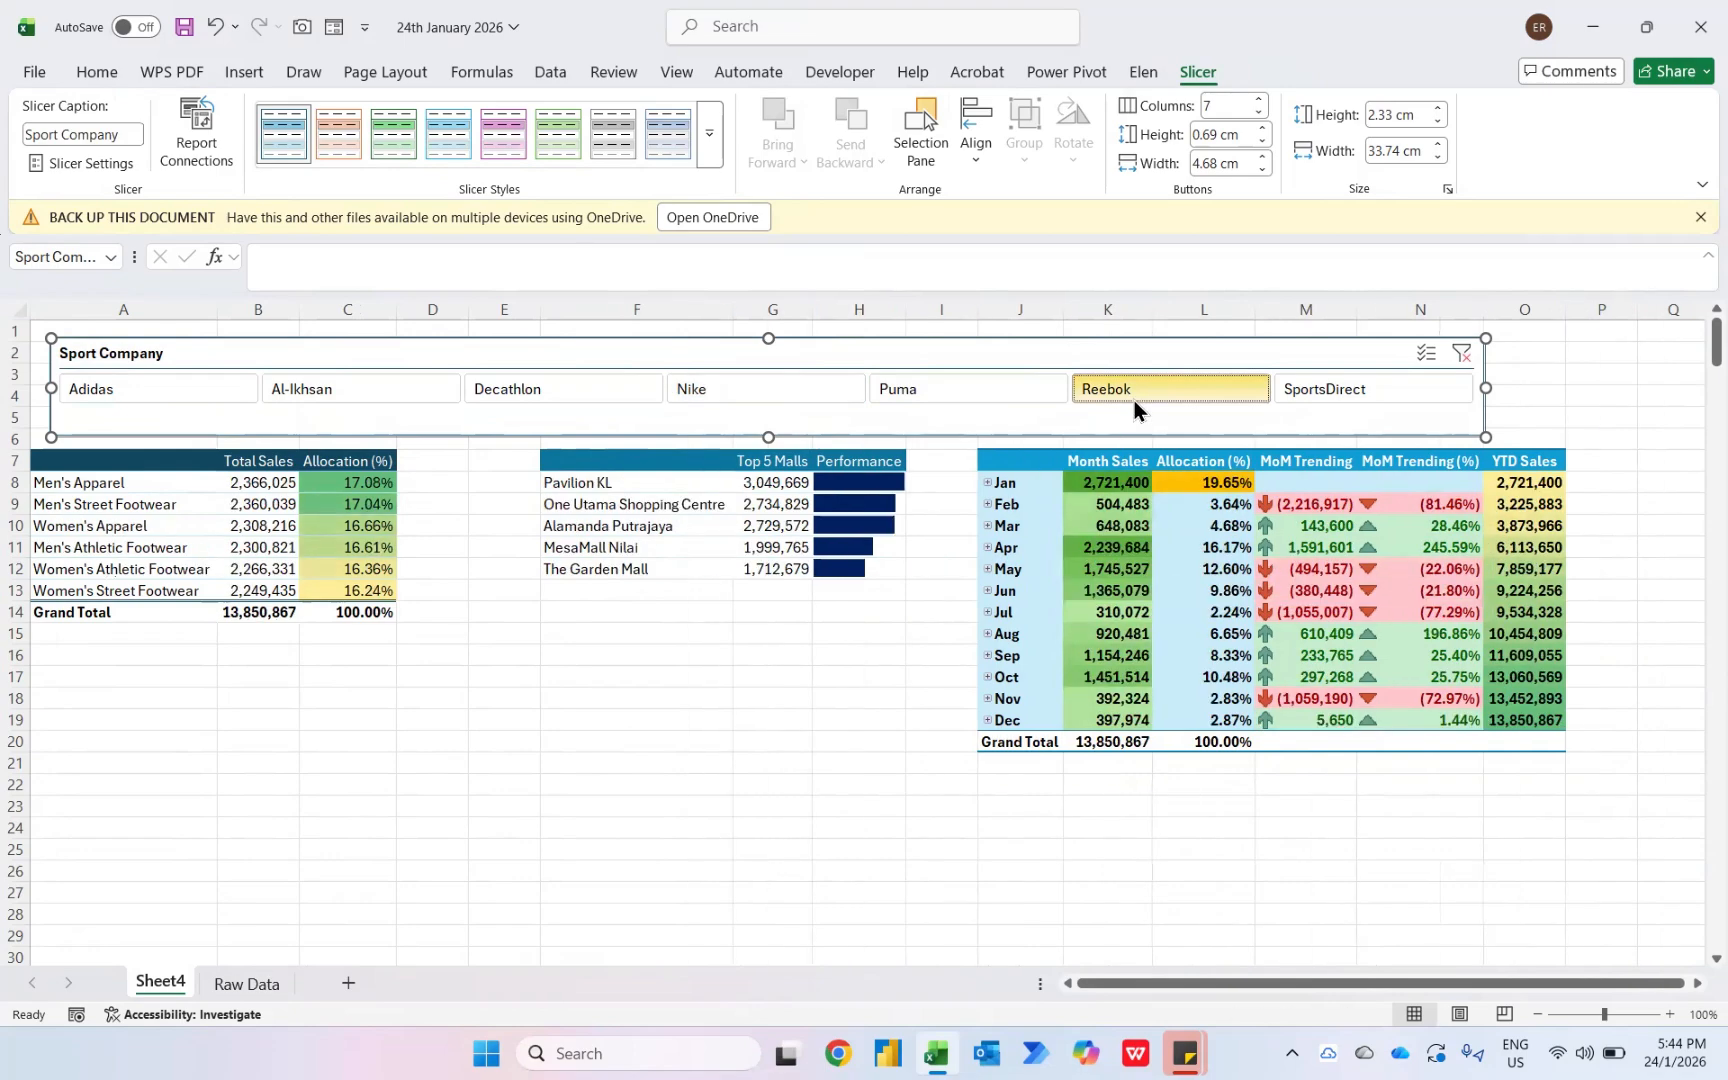
- Insert blank rows at the top of the sheet above the slicer
left_click(1548, 336)
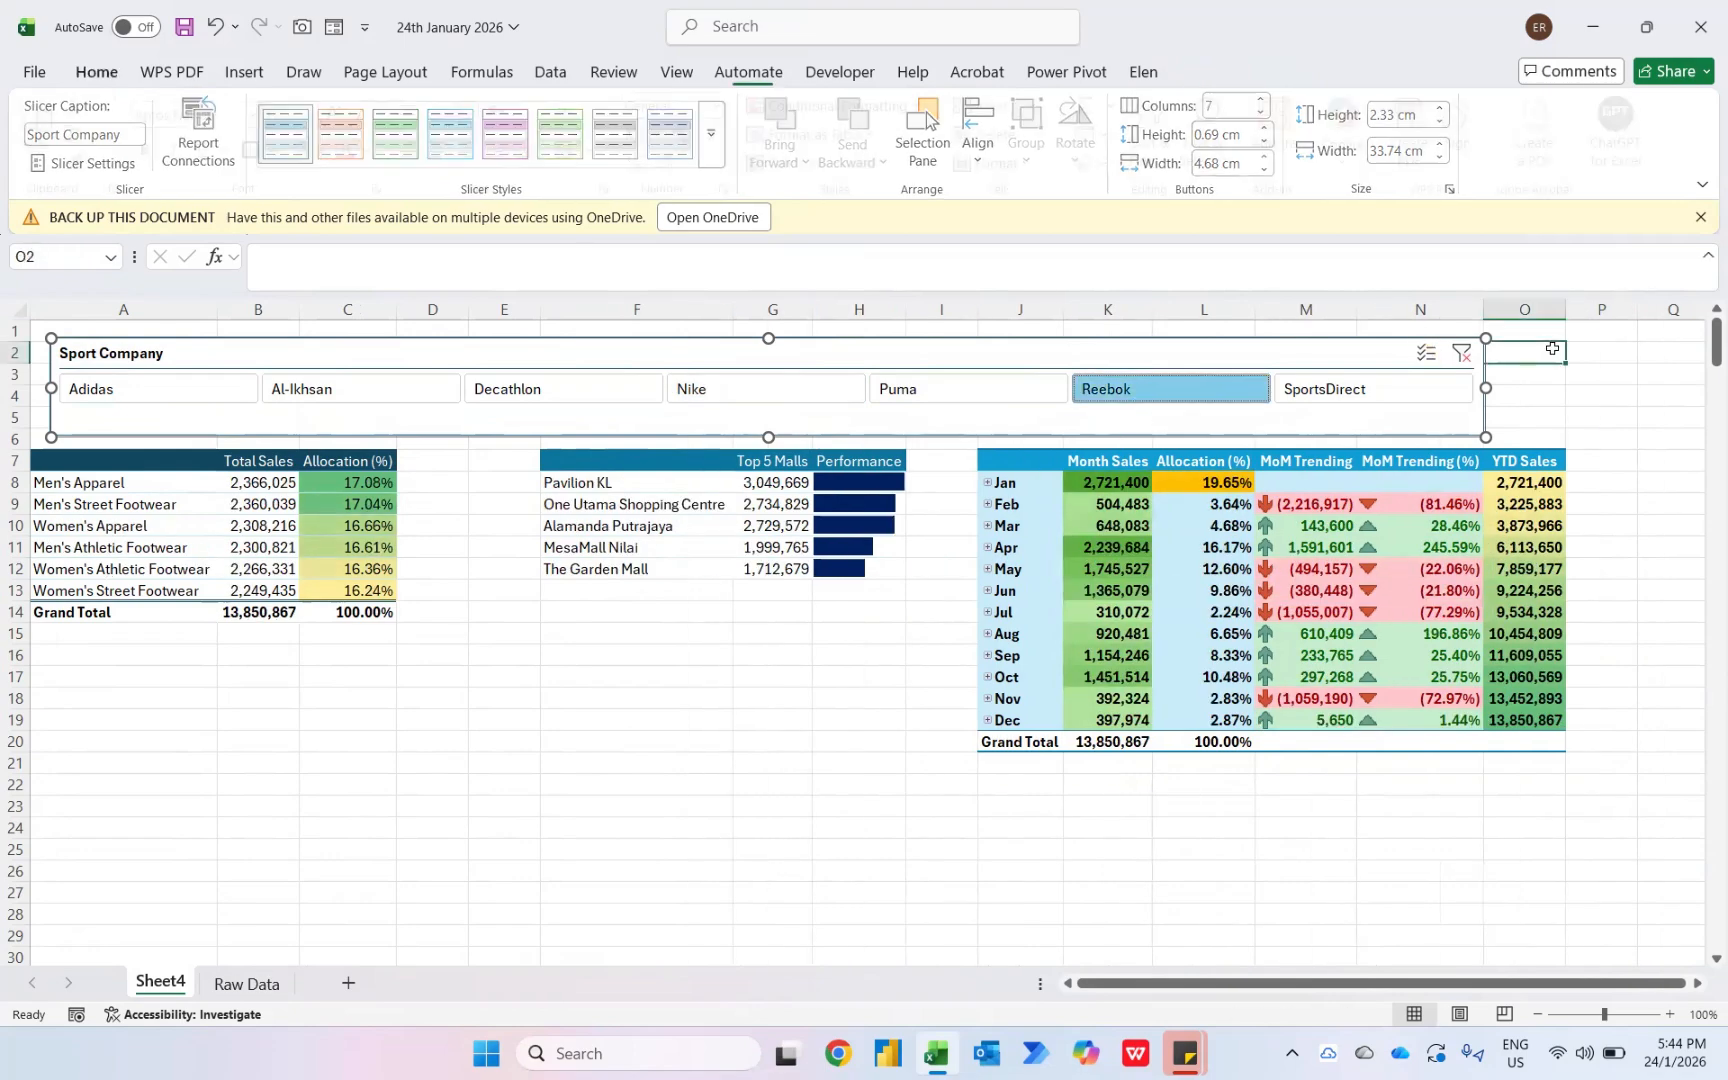
key("shift+space")
key("ctrl+shift+plus")
key("ctrl+shift+plus")
key("ctrl+shift+plus")
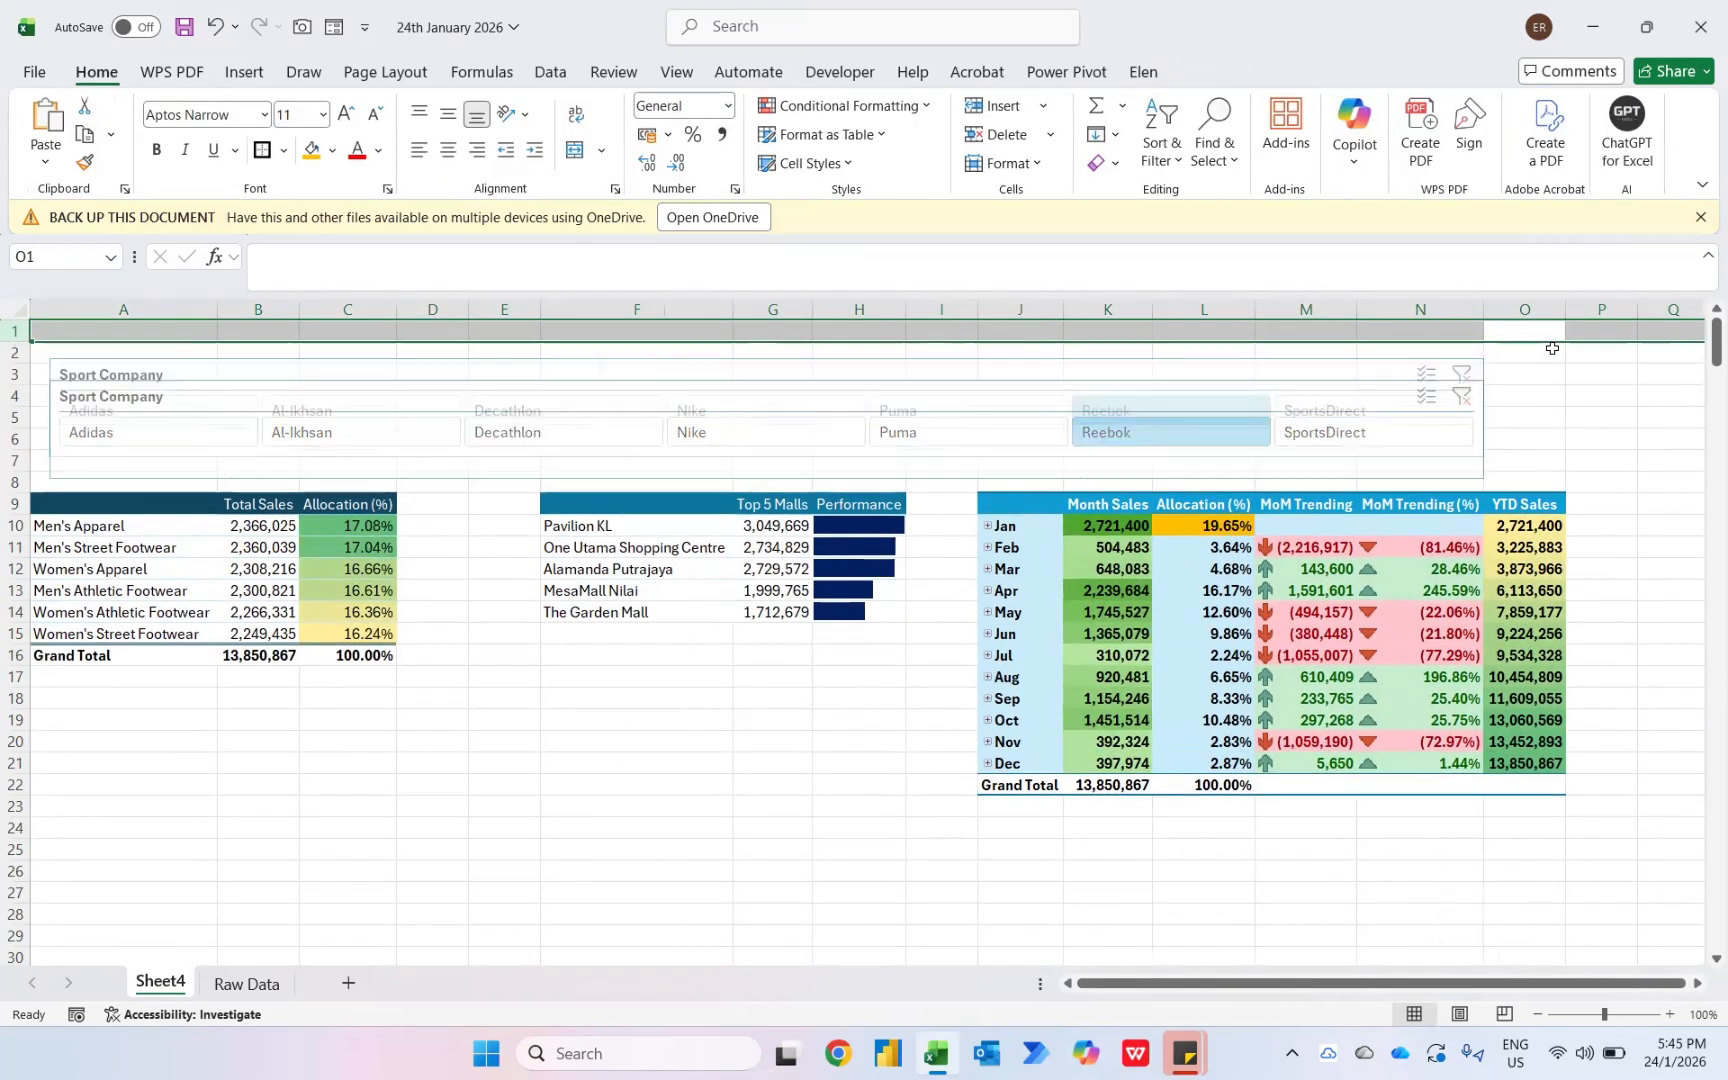
- Merge and center the cells A1:P4 across the new top rows
left_click(1628, 400)
key("ctrl+shift+Up")
key("ctrl+shift+Left")
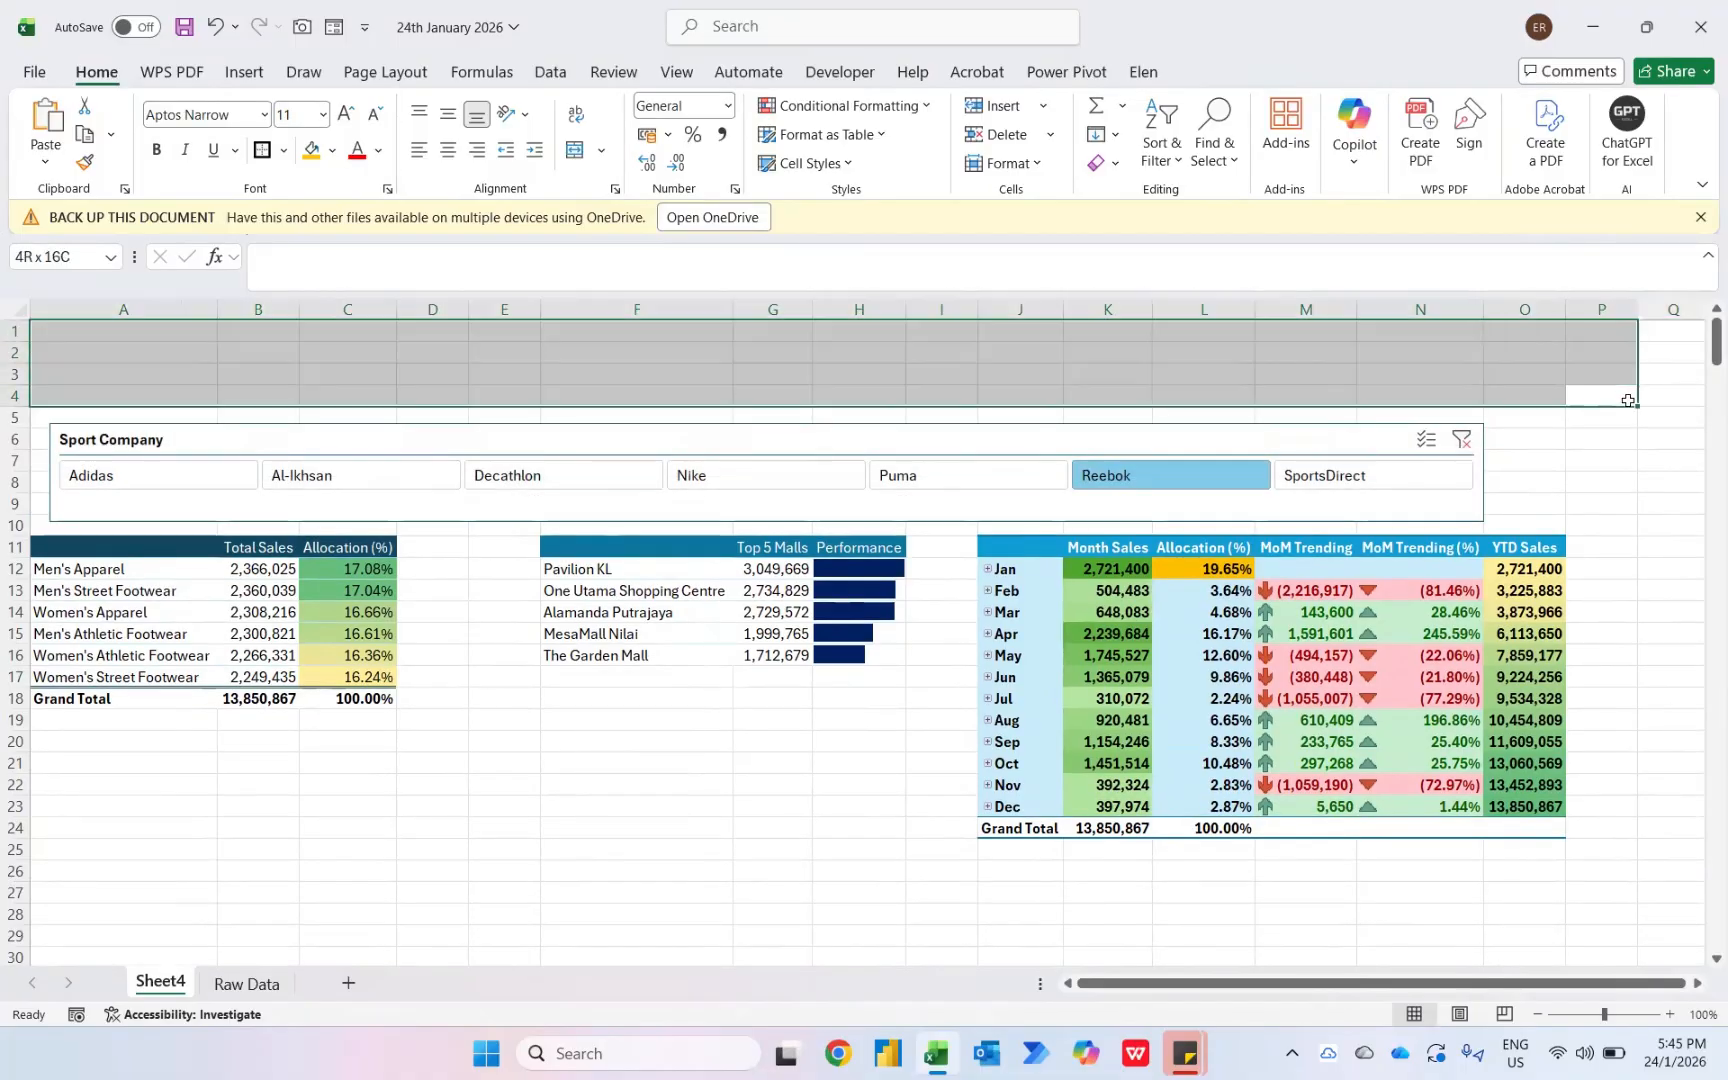
key("alt+h")
key("m")
key("c")
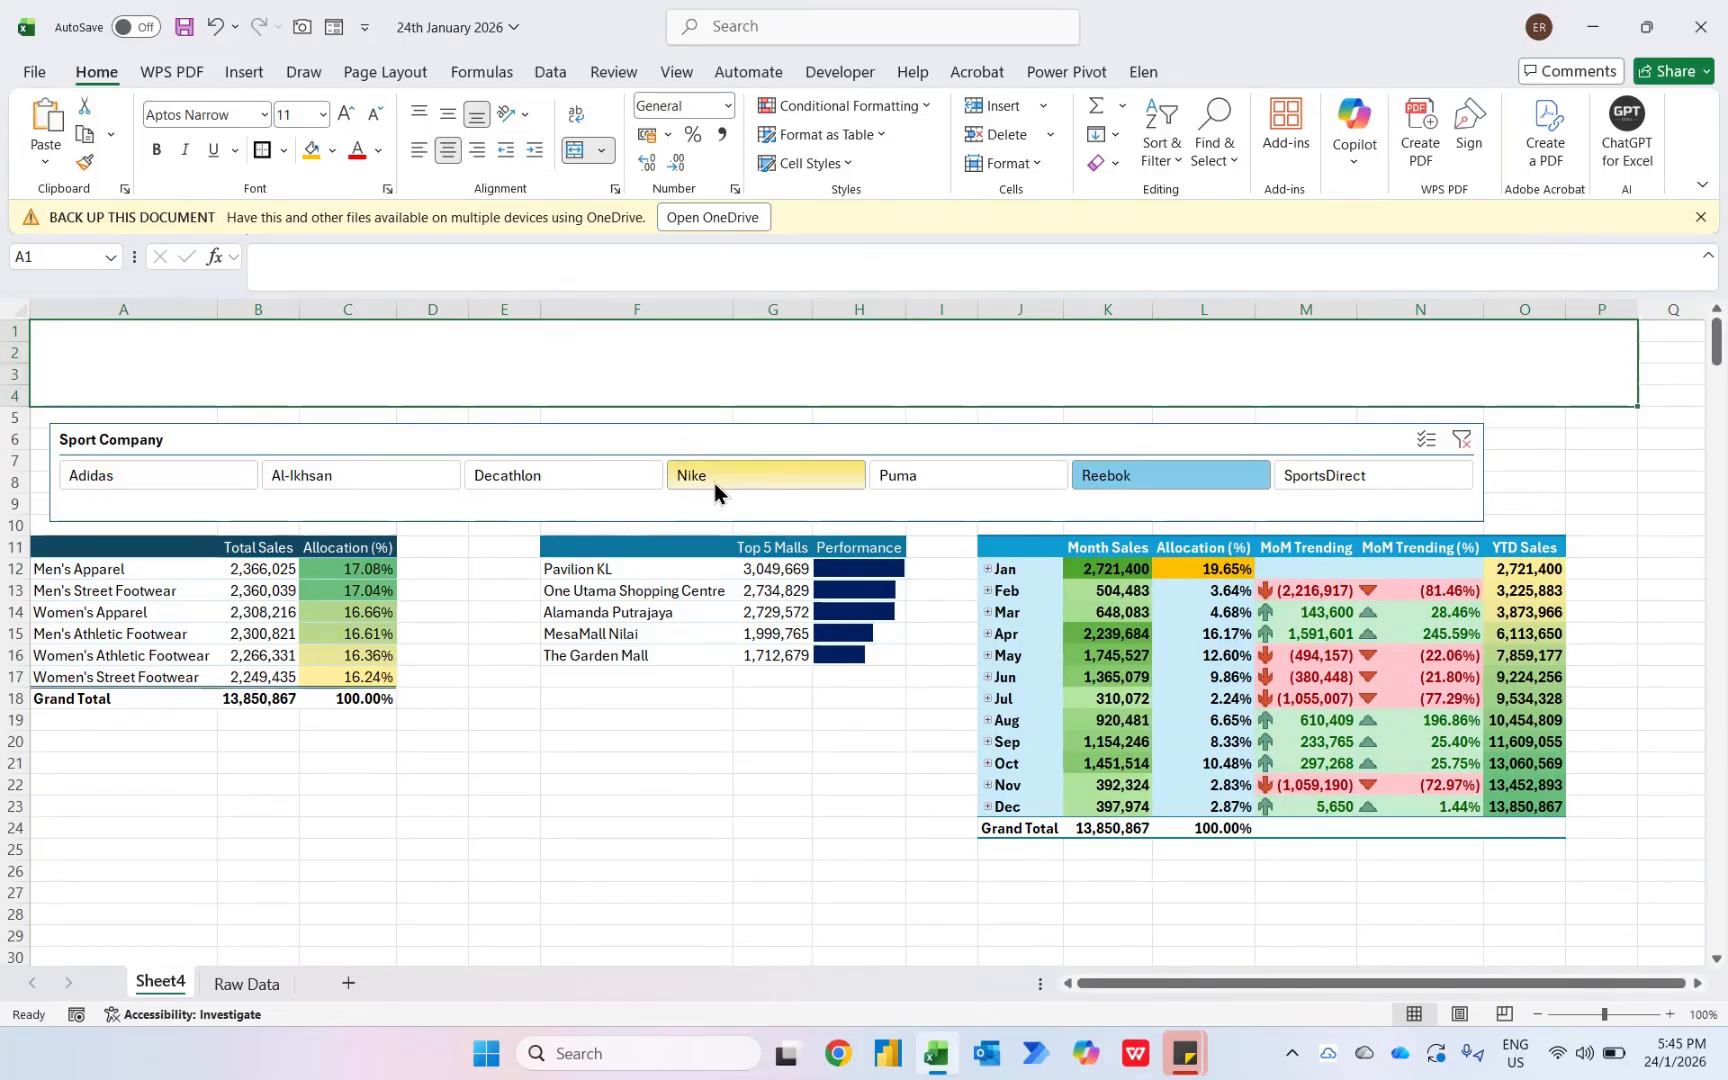
- Insert a new sheet and paste a copy of the mall pivot table into its cell C3
left_click(700, 547)
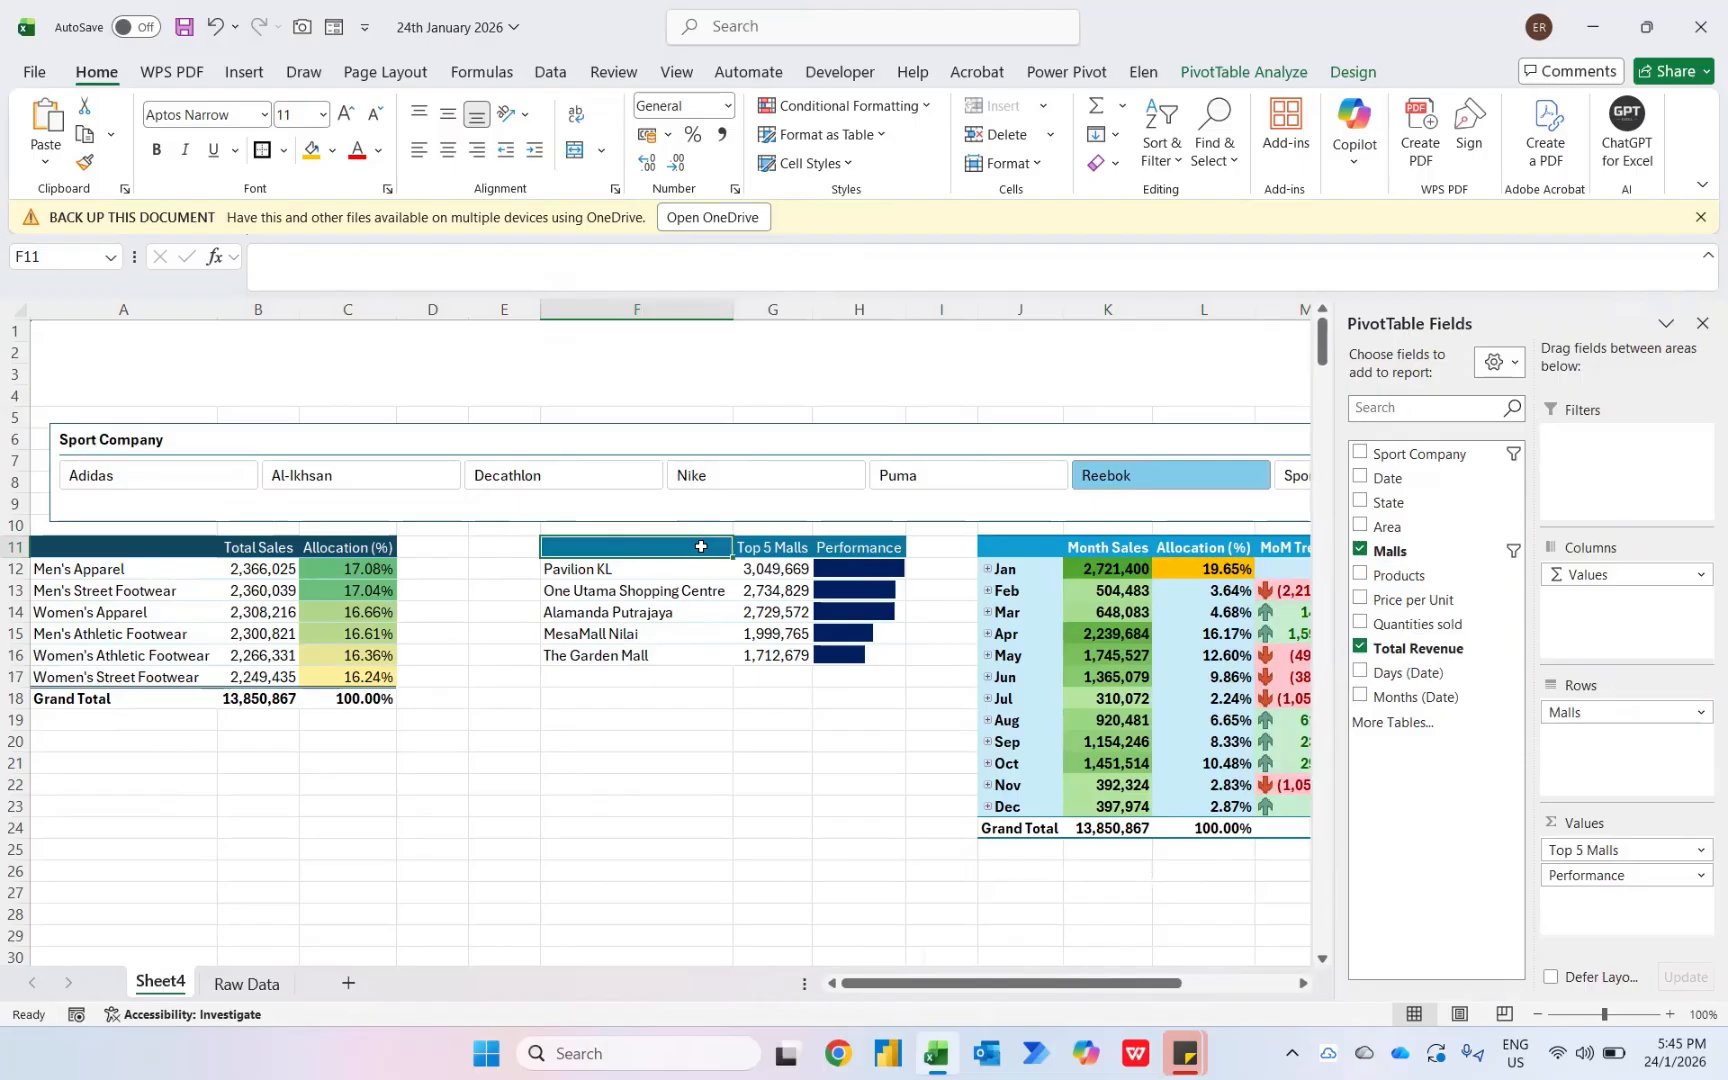
key("shift+F11")
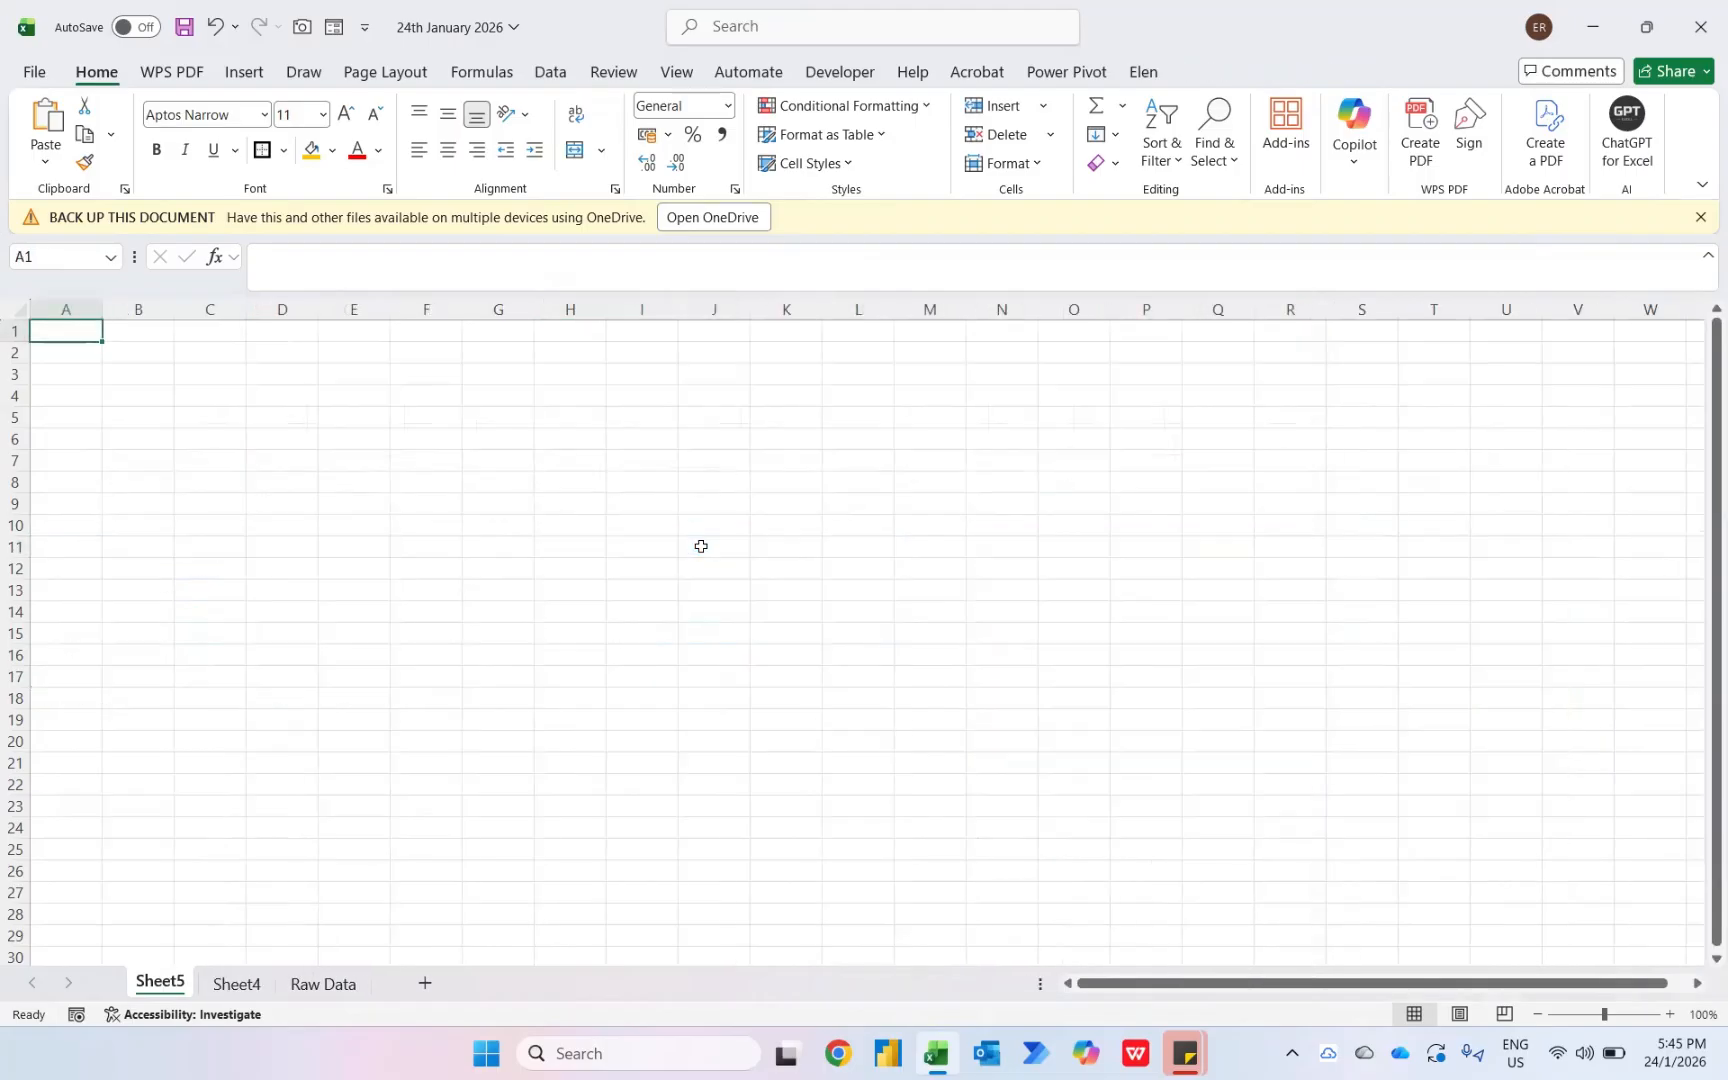
key("ctrl+Page_Down")
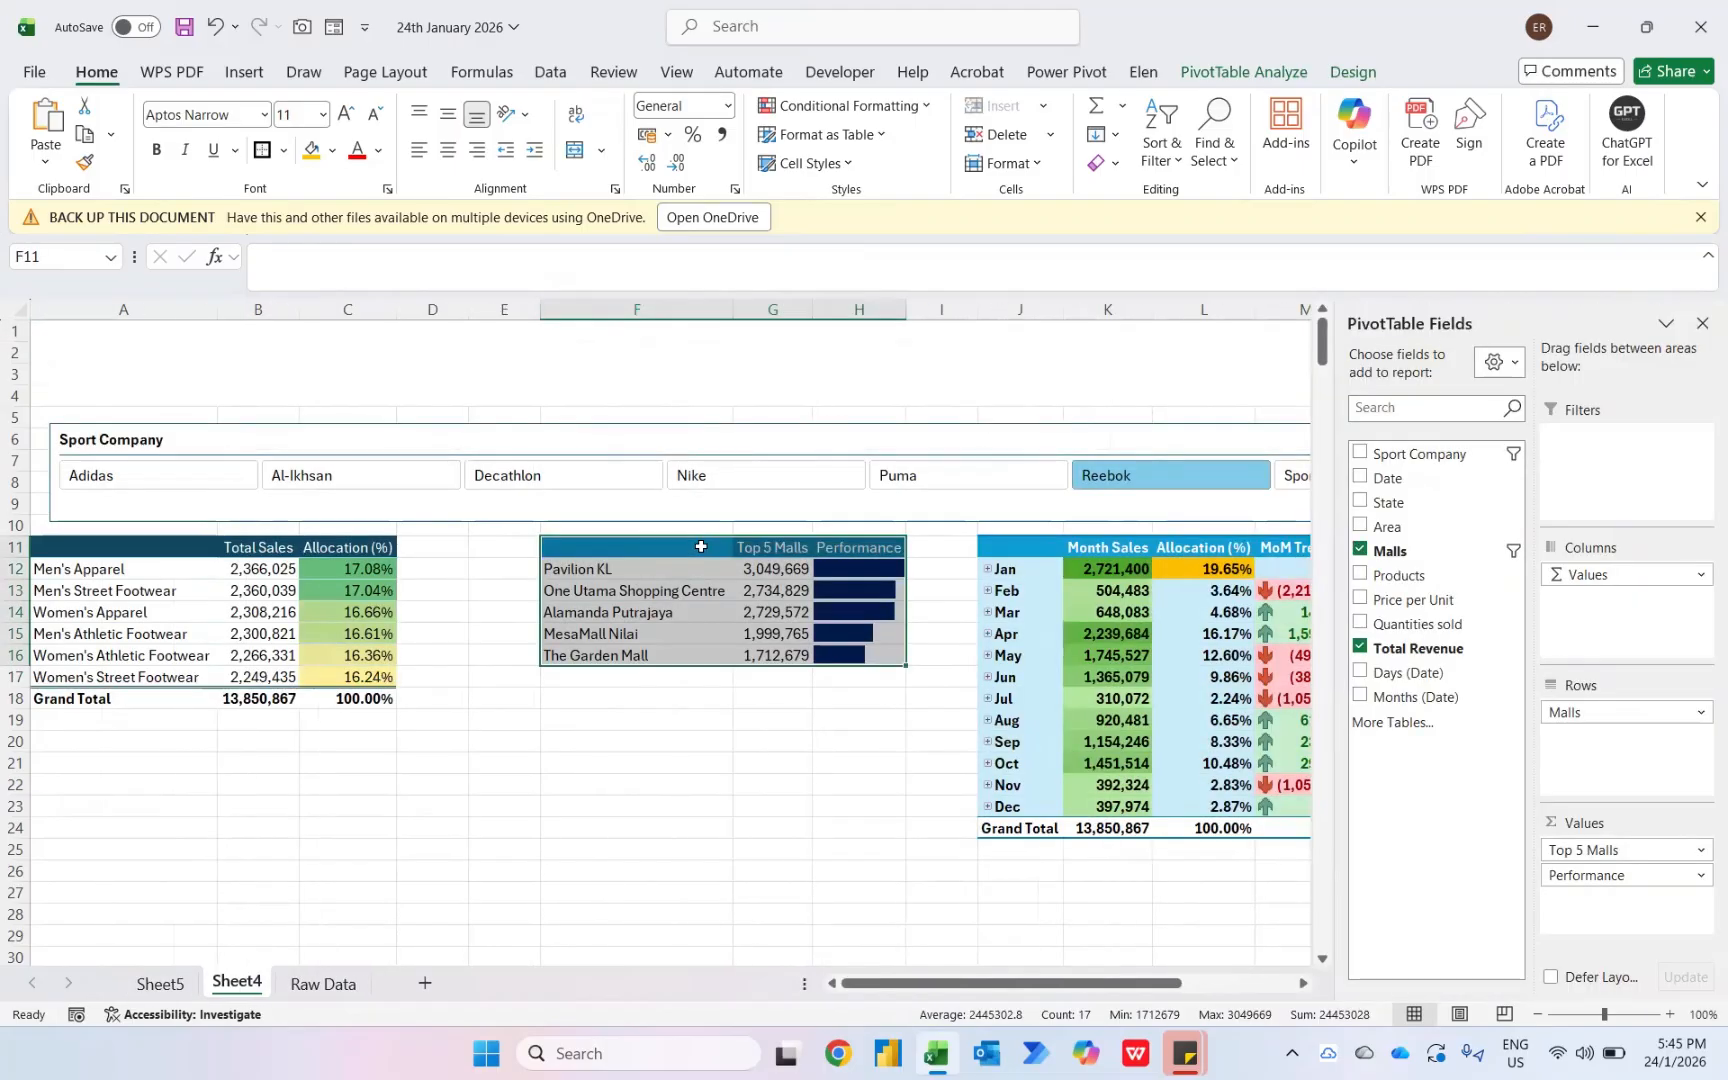
key("ctrl+c")
key("ctrl+Page_Up")
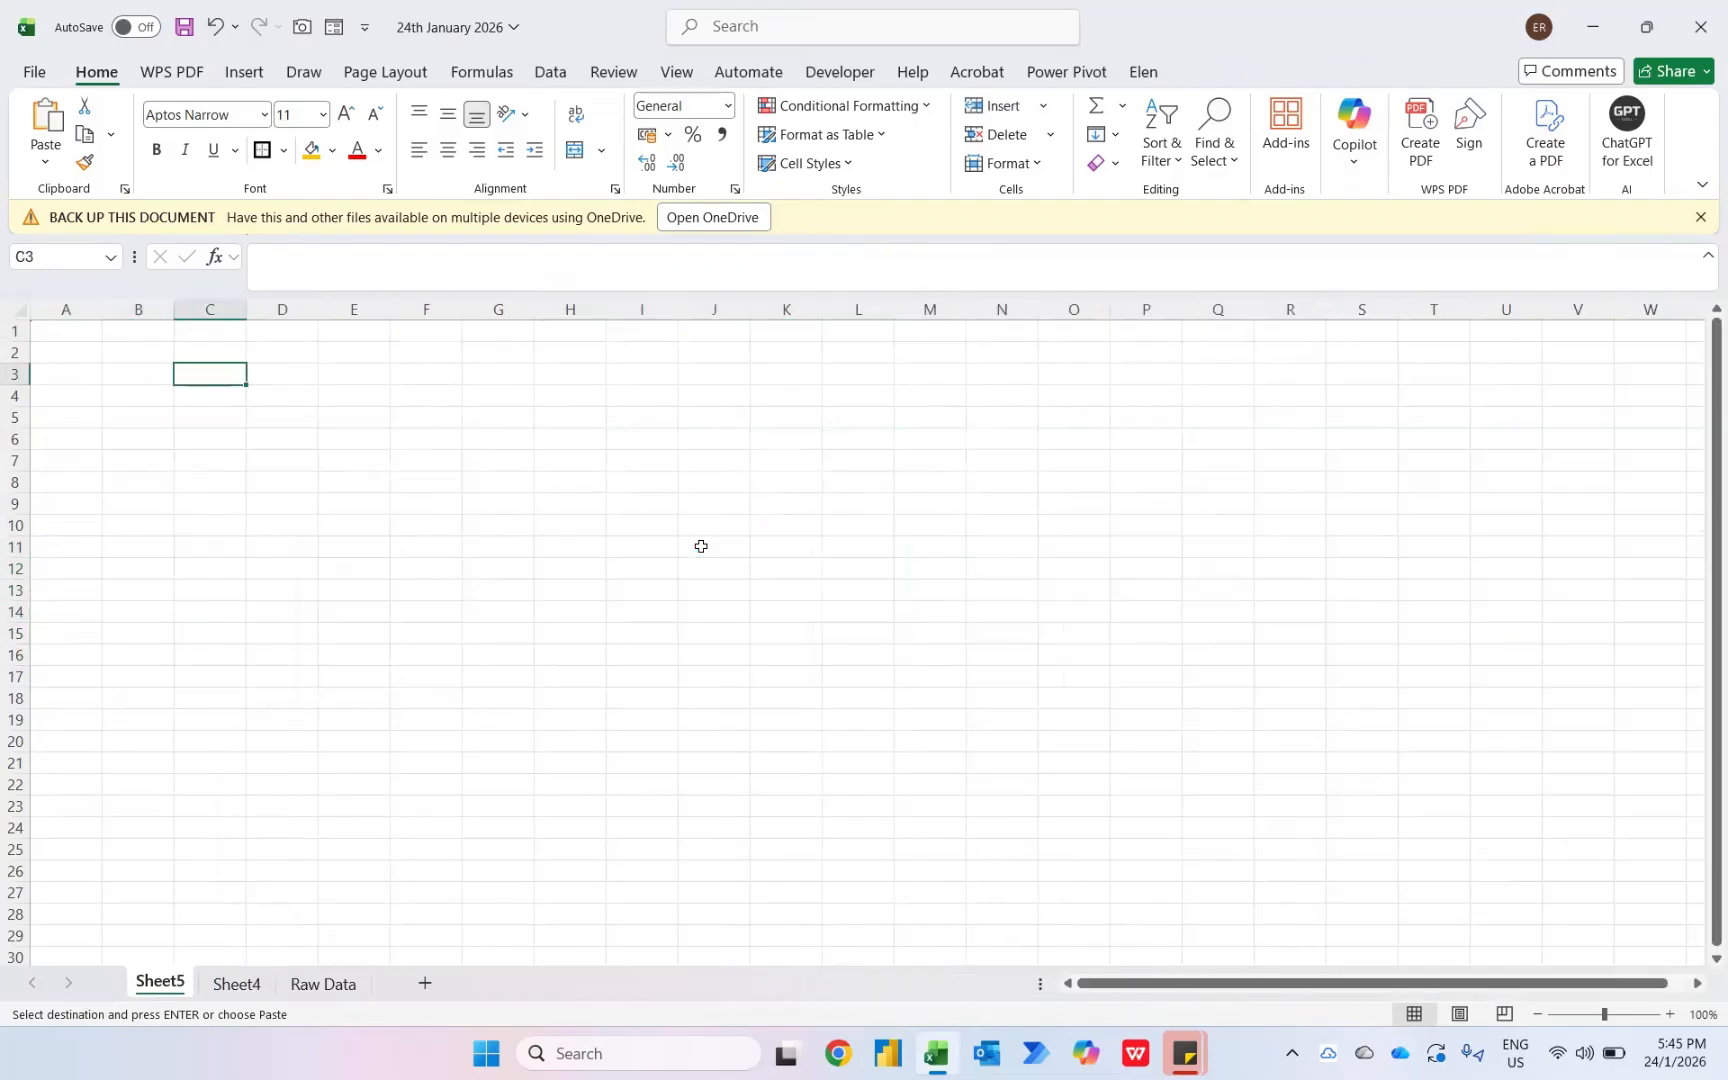
key("ctrl+v")
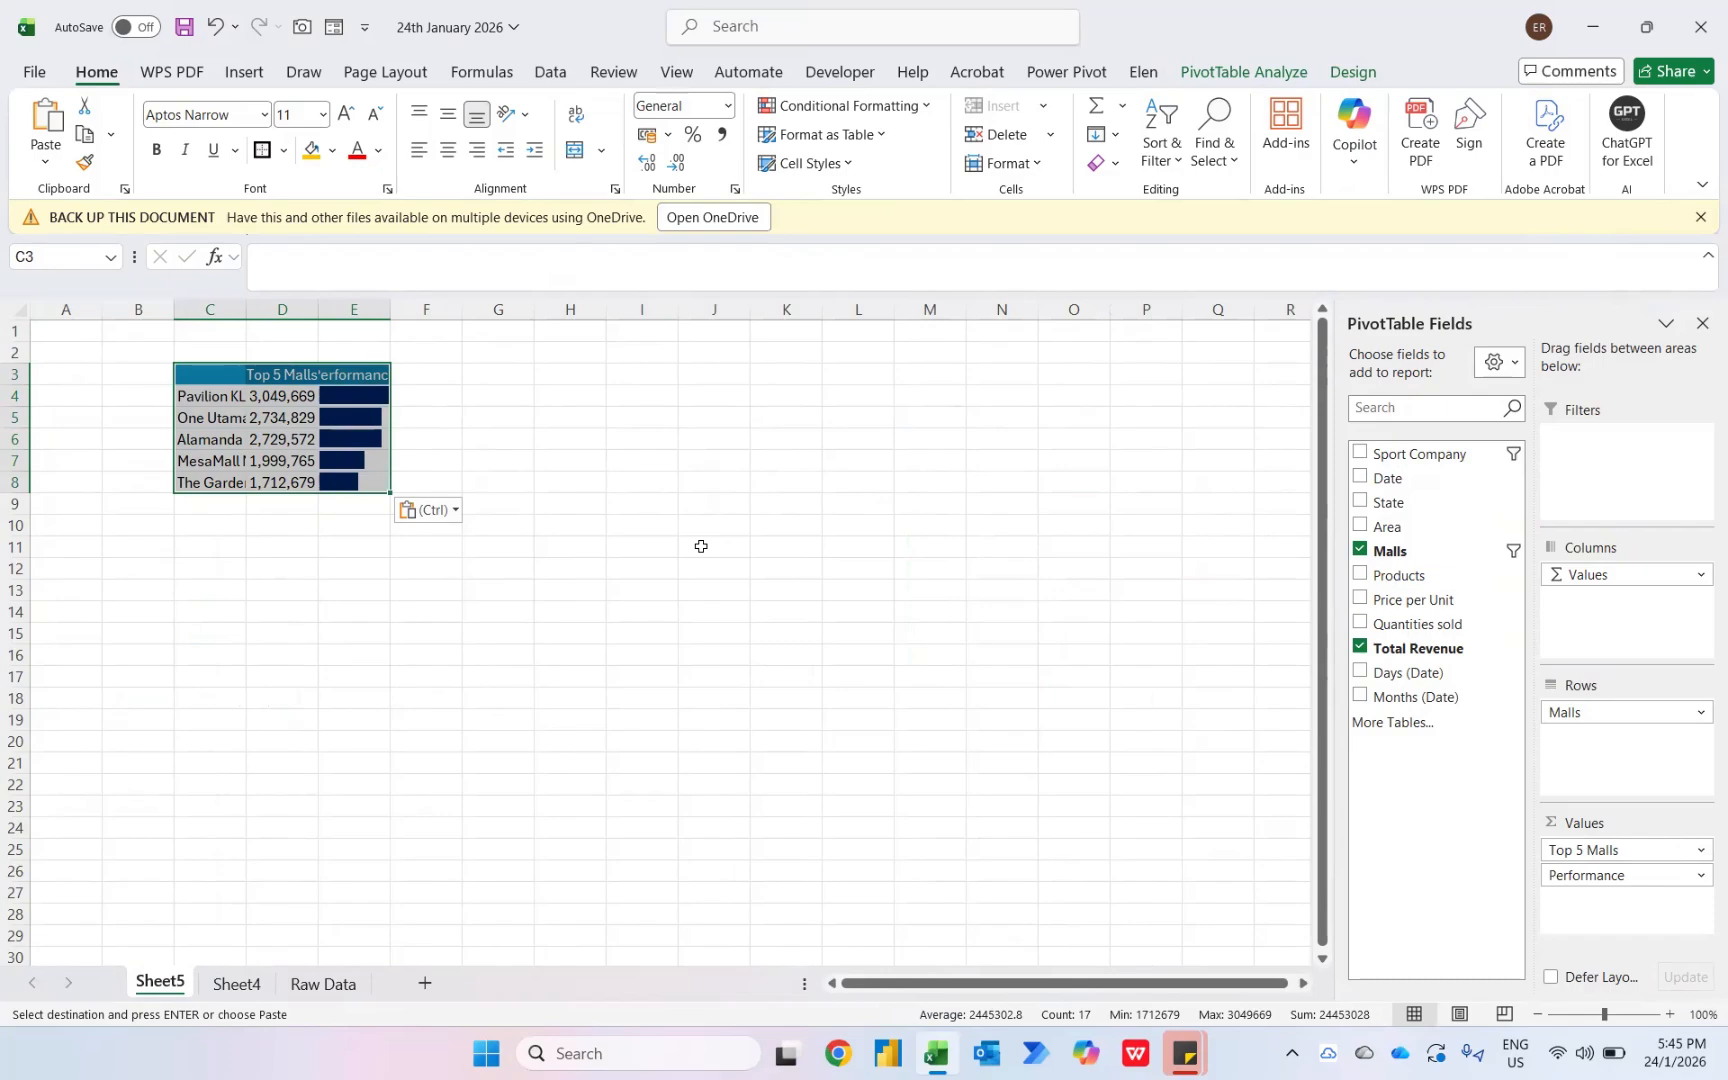
- Remove Total Revenue and Malls from the copied pivot and place Sport Company in its Filters area
left_click(1359, 648)
left_click(1359, 549)
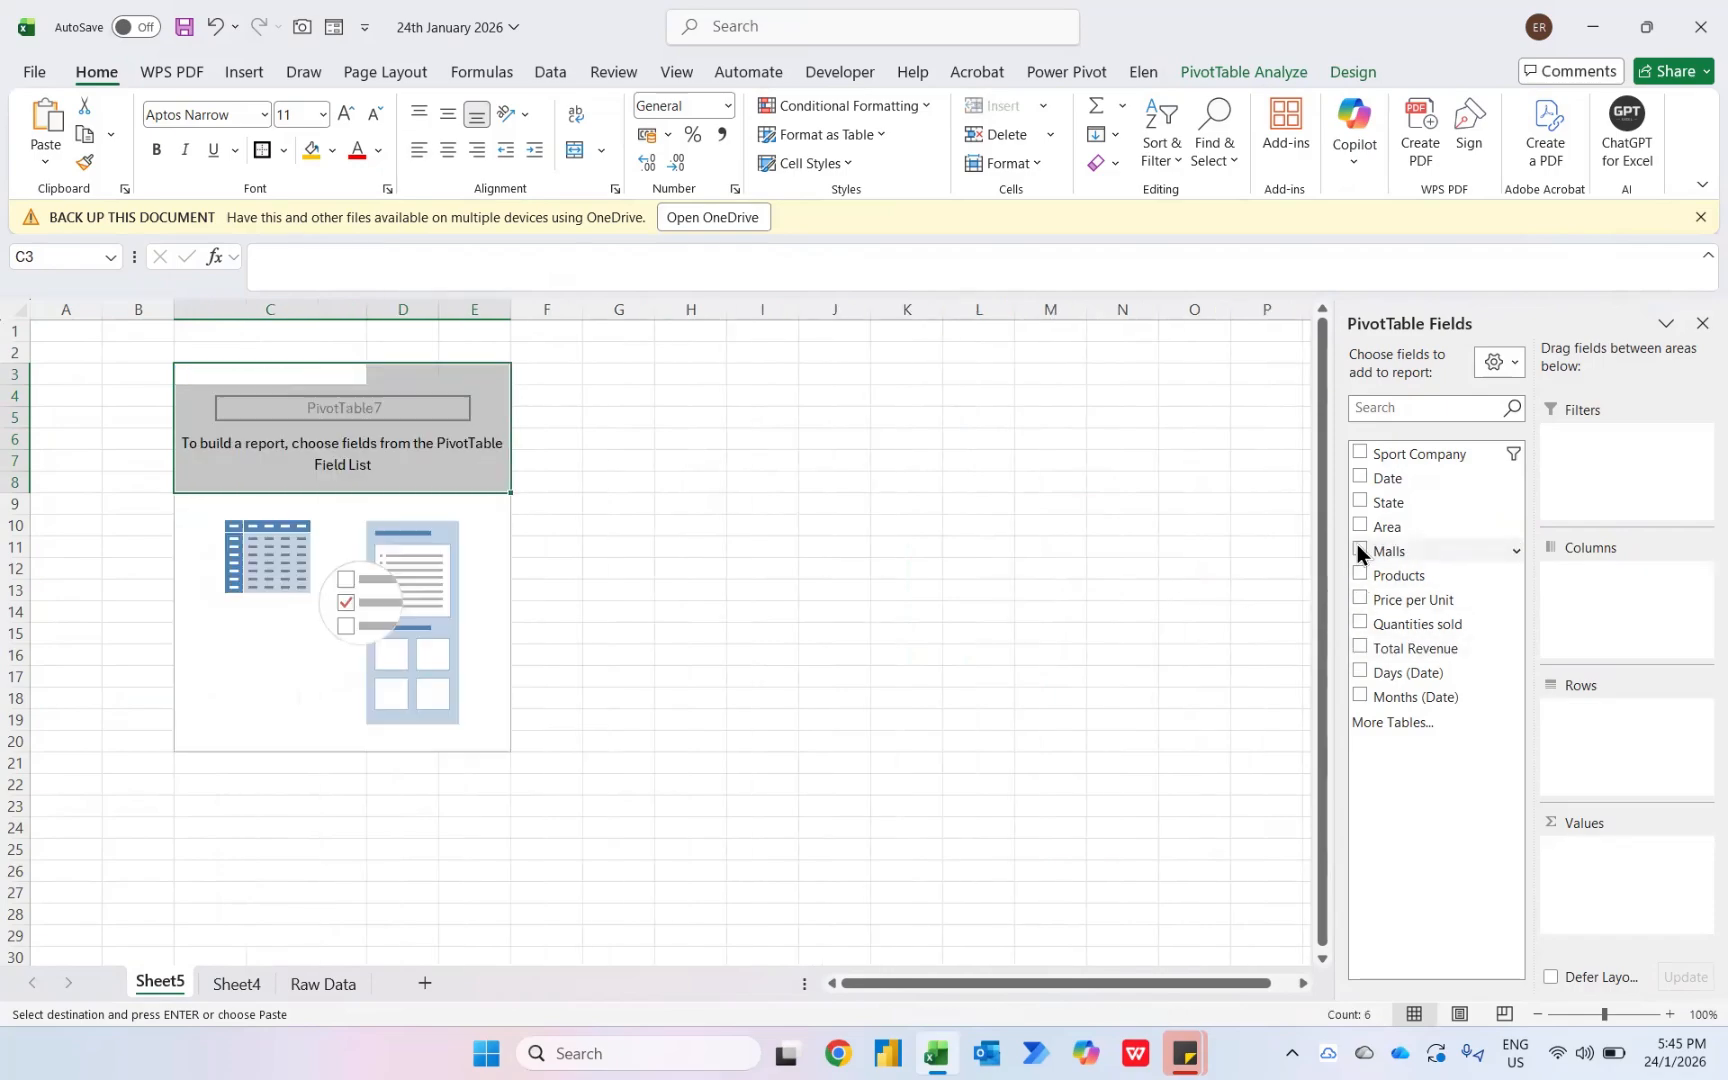
left_click_drag(1411, 452, 1633, 443)
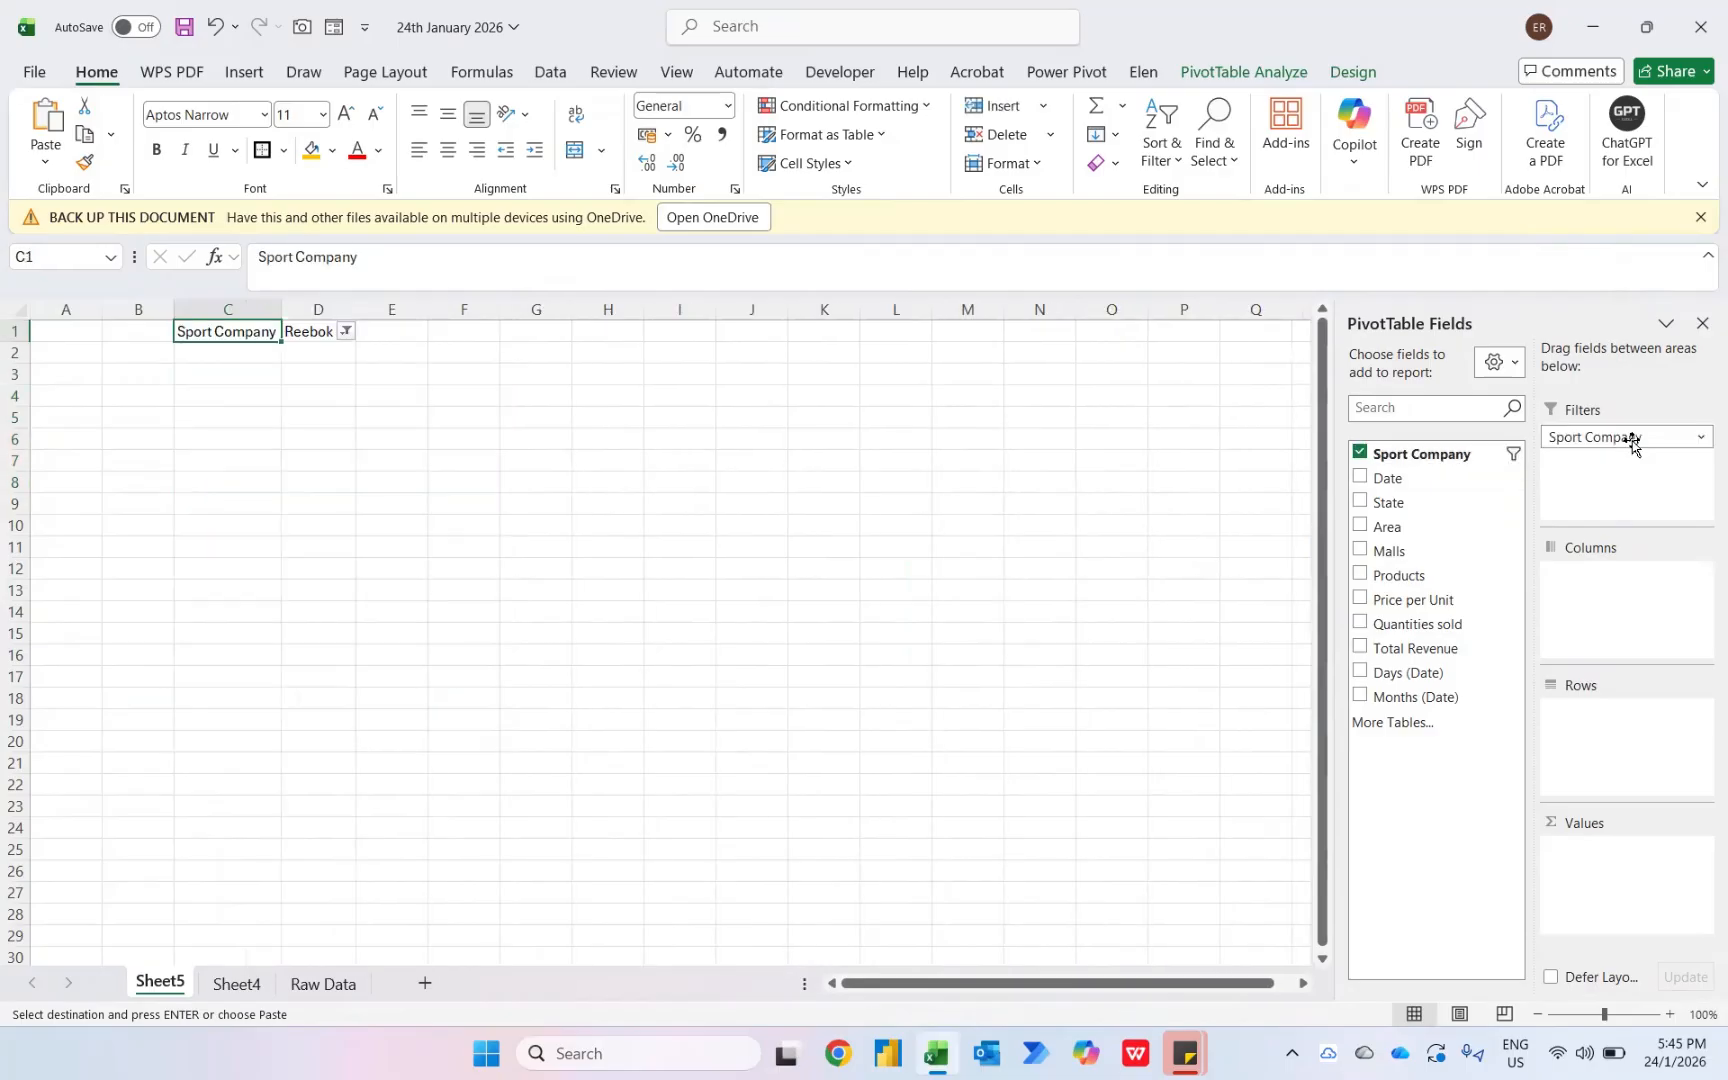
key("Right")
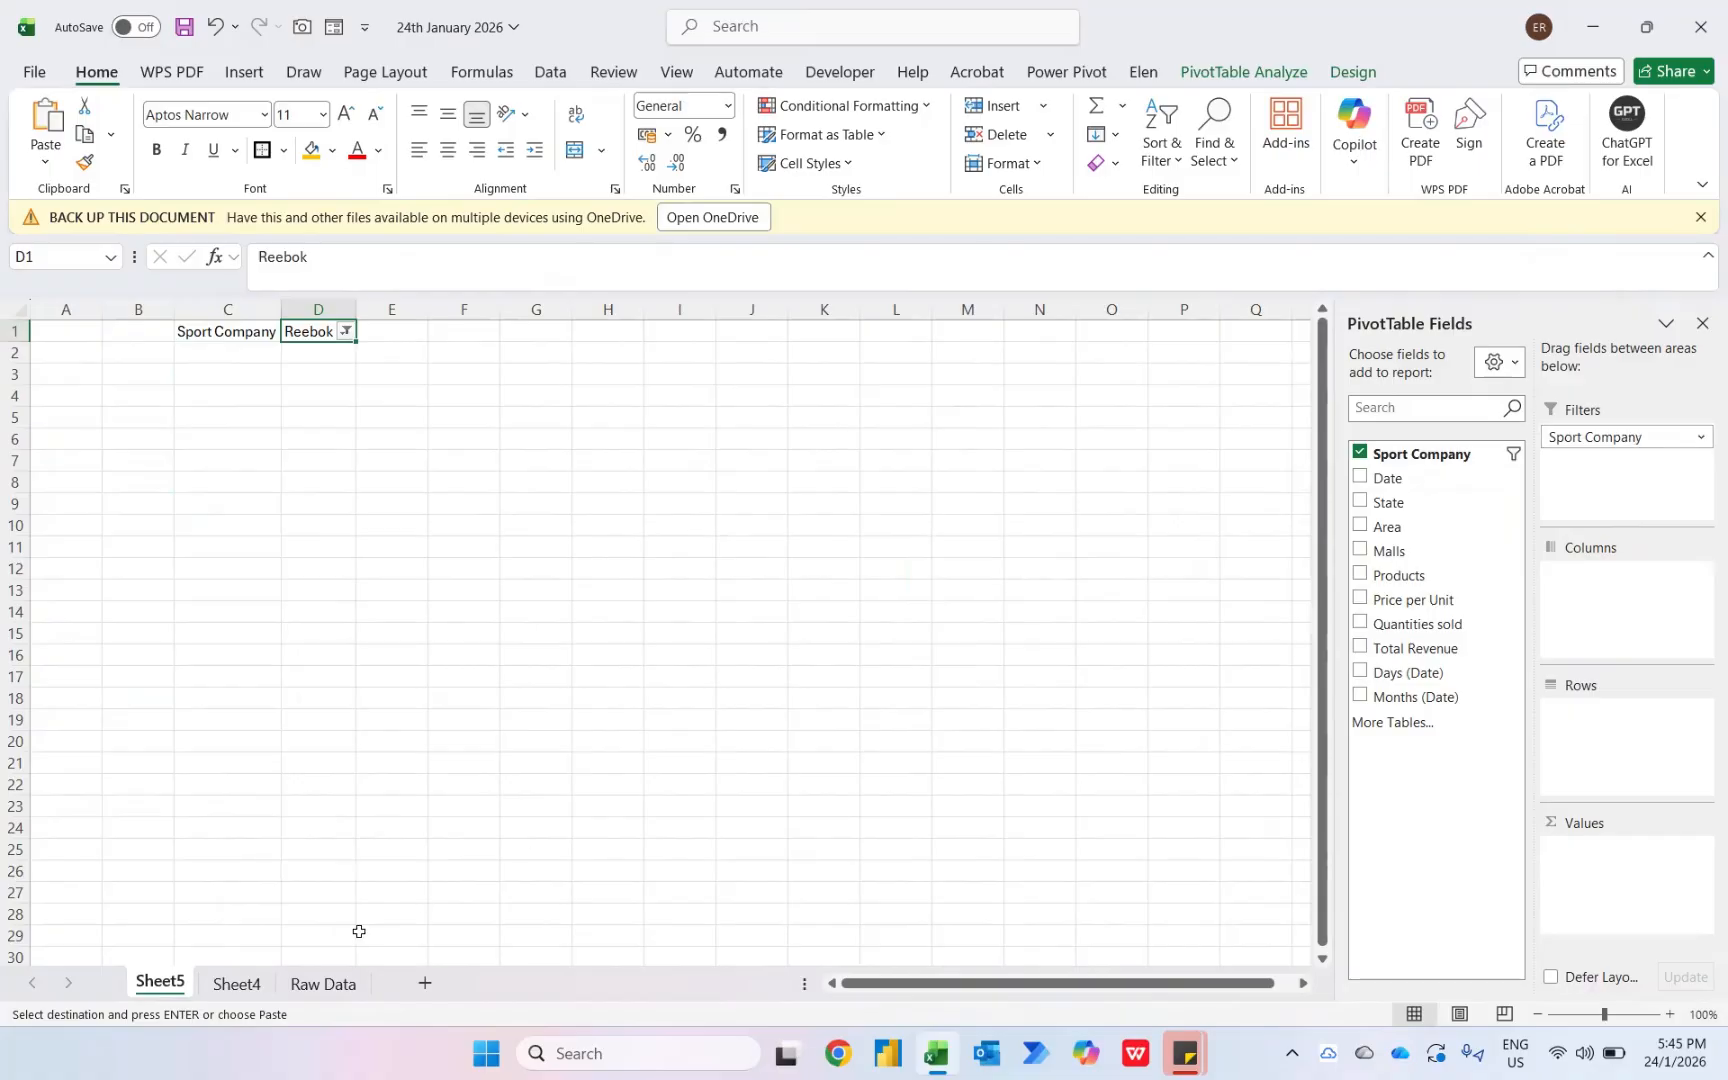
- Close the PivotTable Fields pane on Sheet4 and clear the slicer filter
left_click(244, 985)
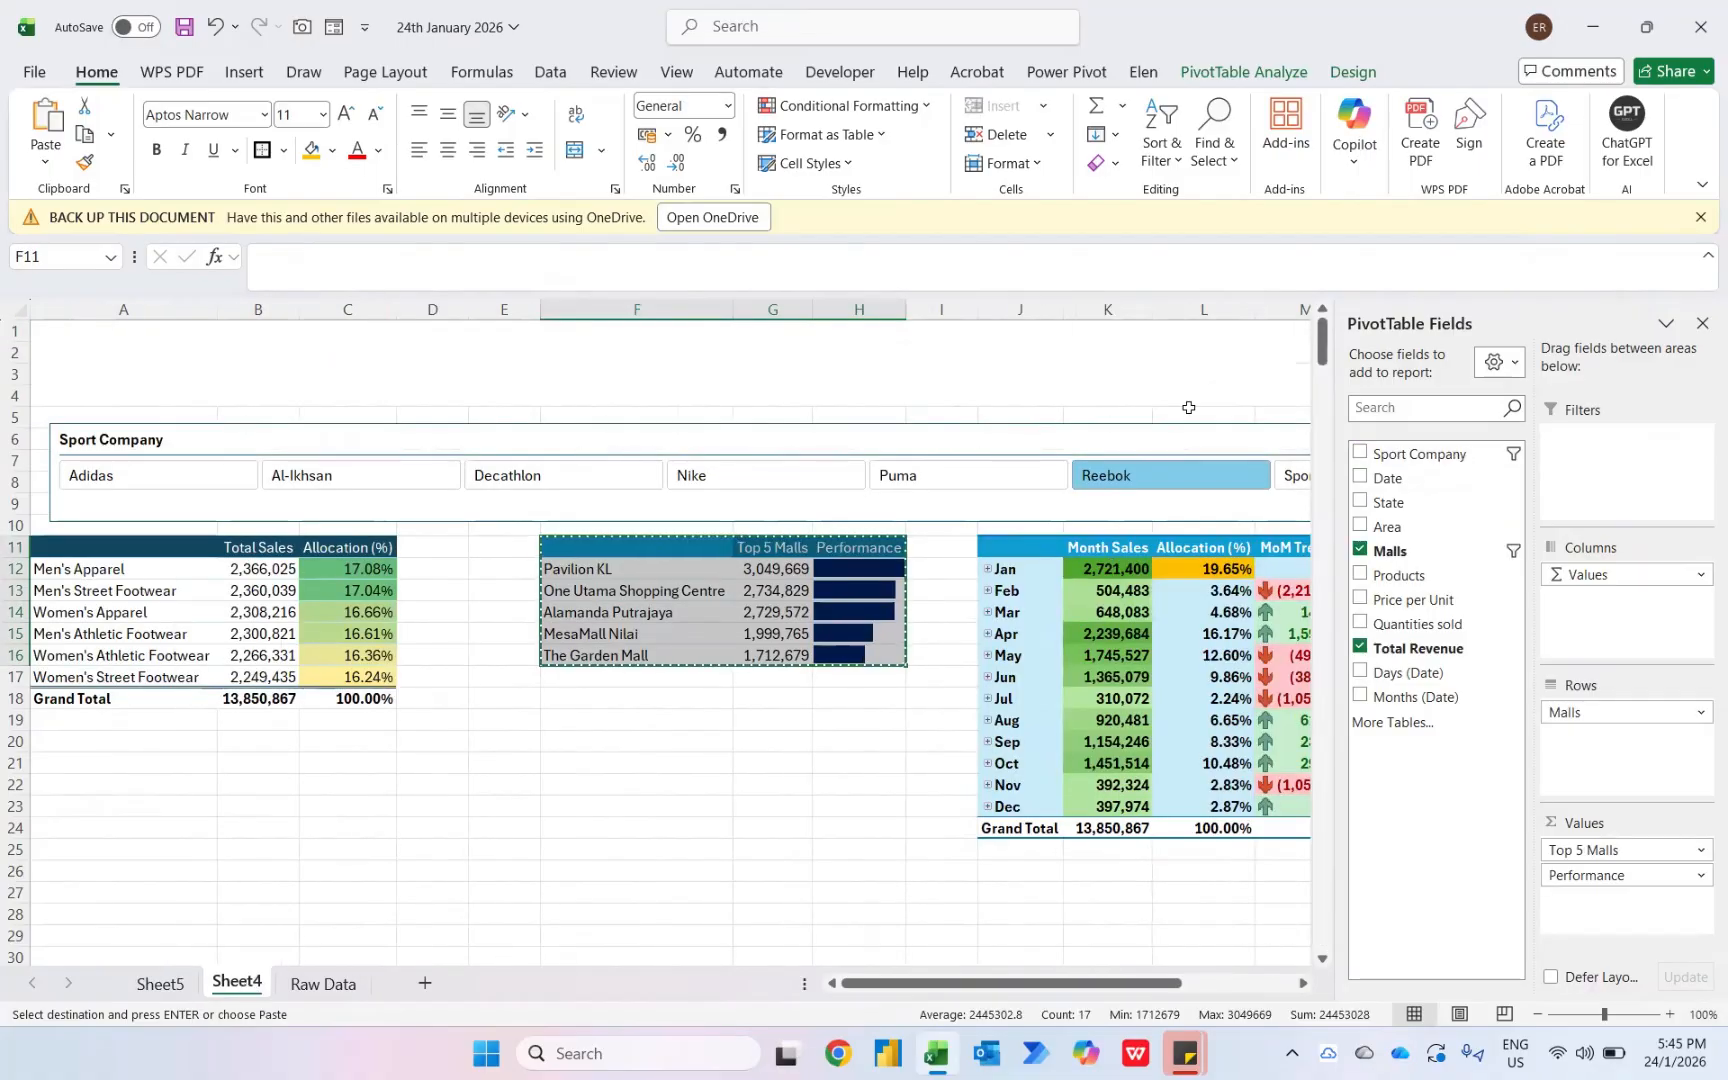
left_click(1702, 323)
left_click(1456, 444)
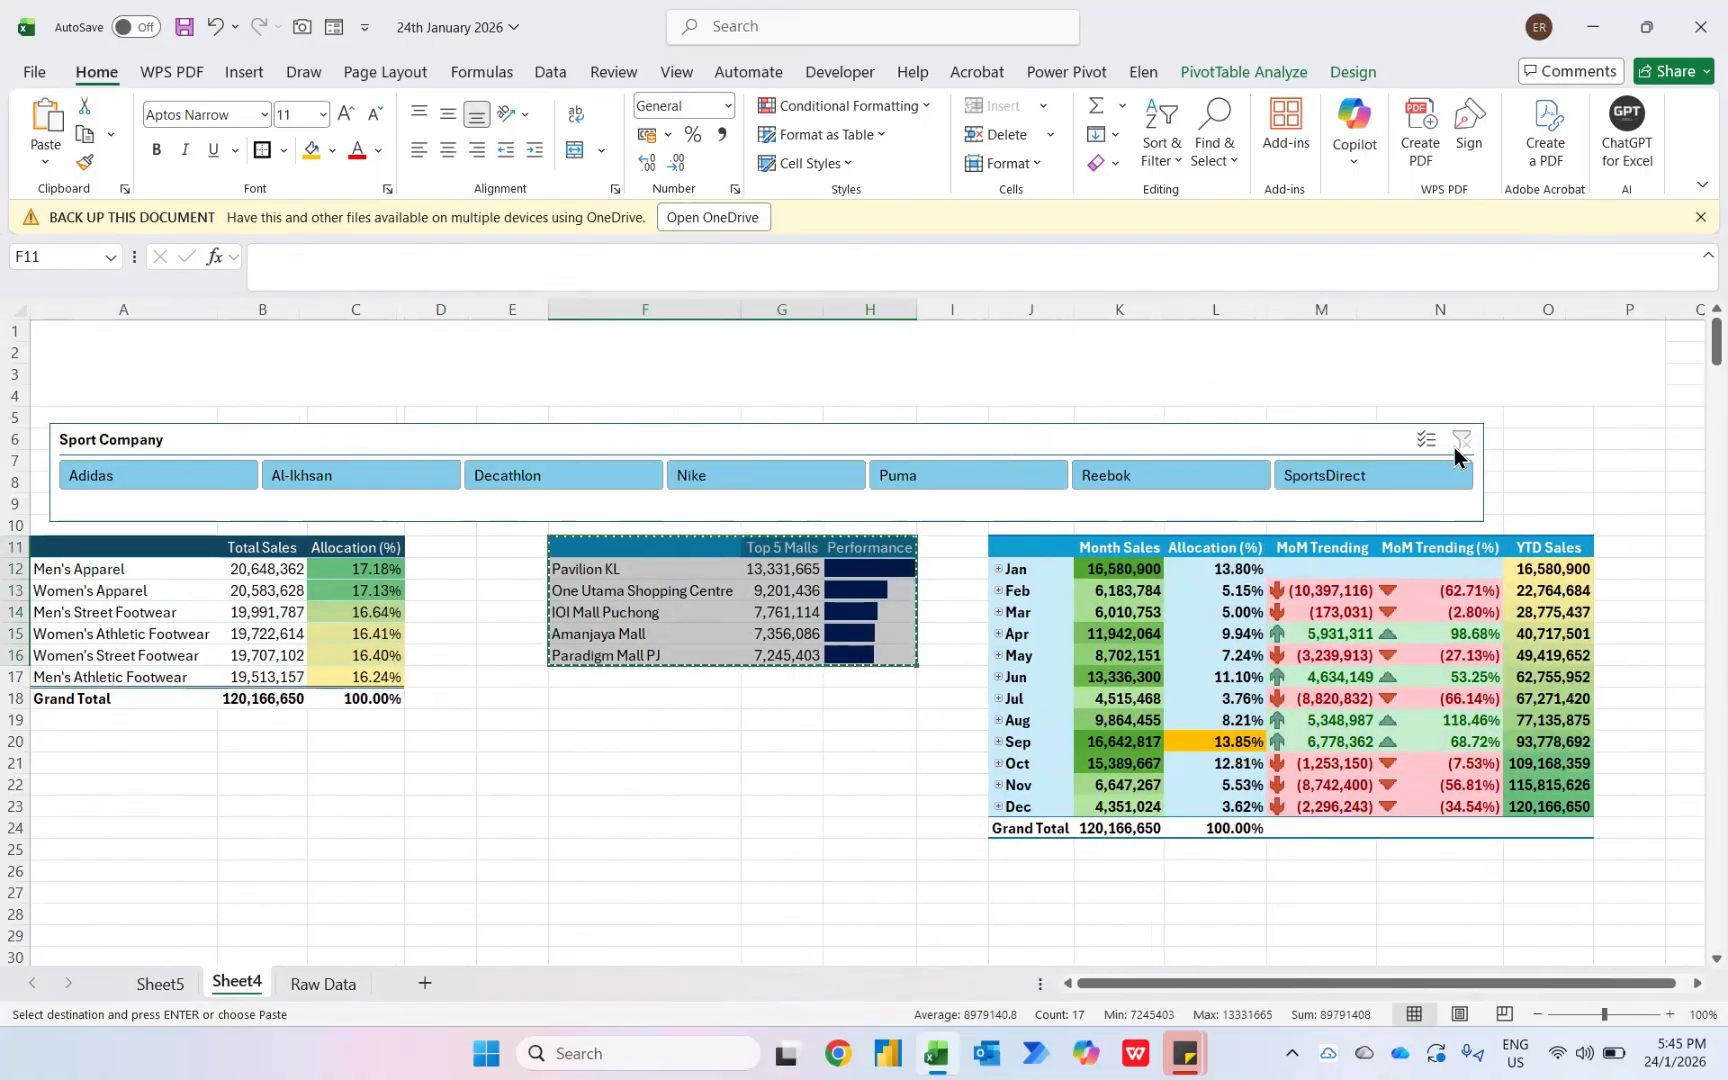
- On Sheet5, paste (All) into F1 and enter =IF(D1=F1,"Overall Sports Companies",d1) in G1
key("ctrl+Page_Up")
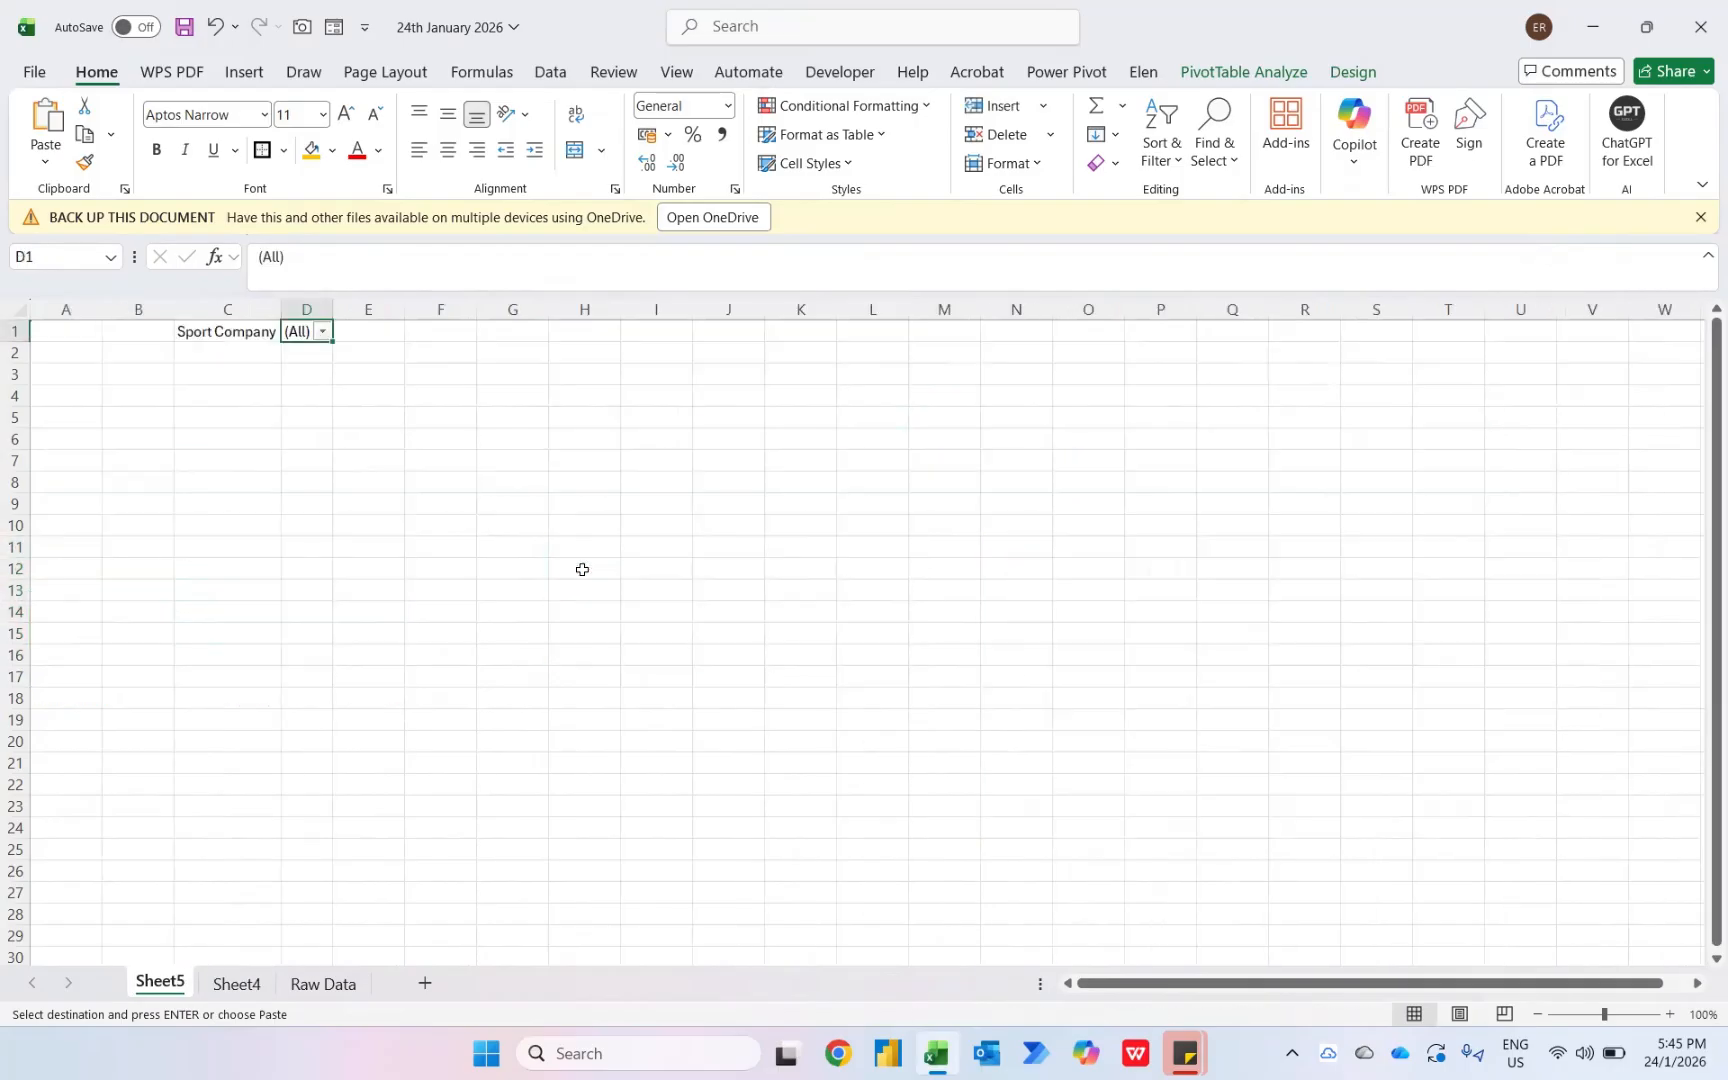
key("ctrl+v")
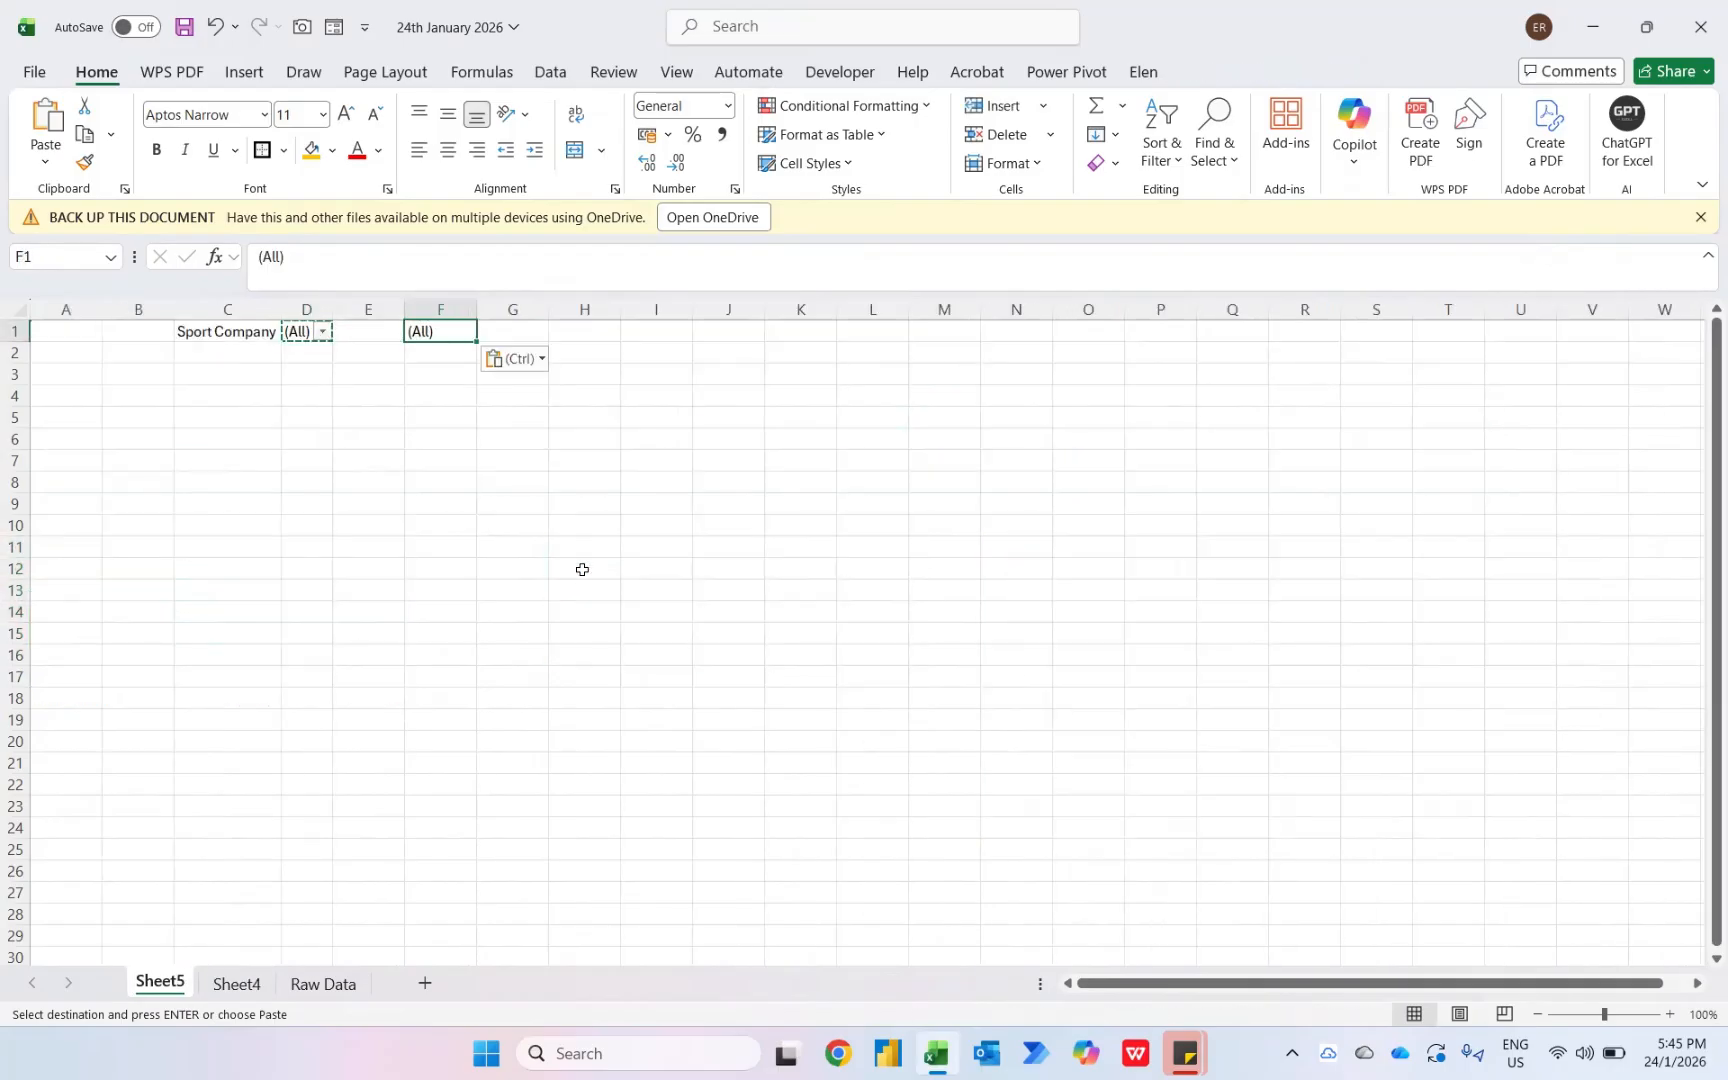
key("Right")
type("=")
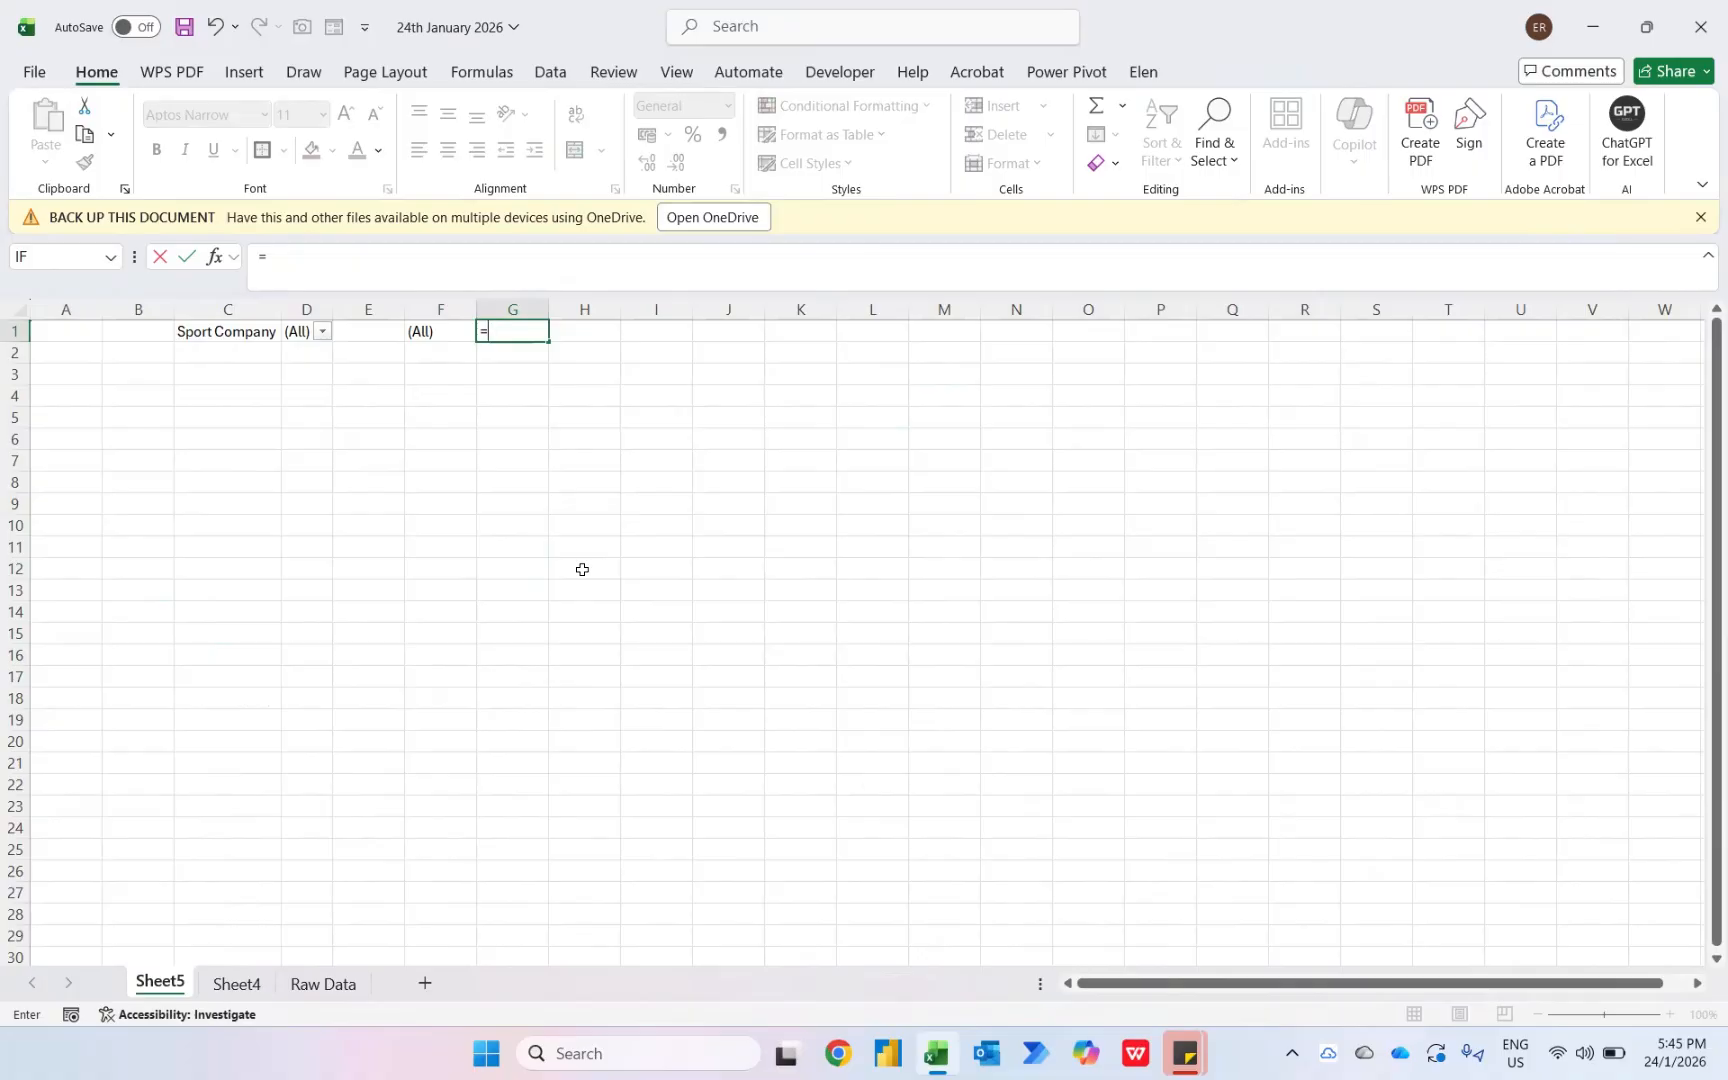
type("IF(")
key("Left")
key("Left")
key("Left")
type("=")
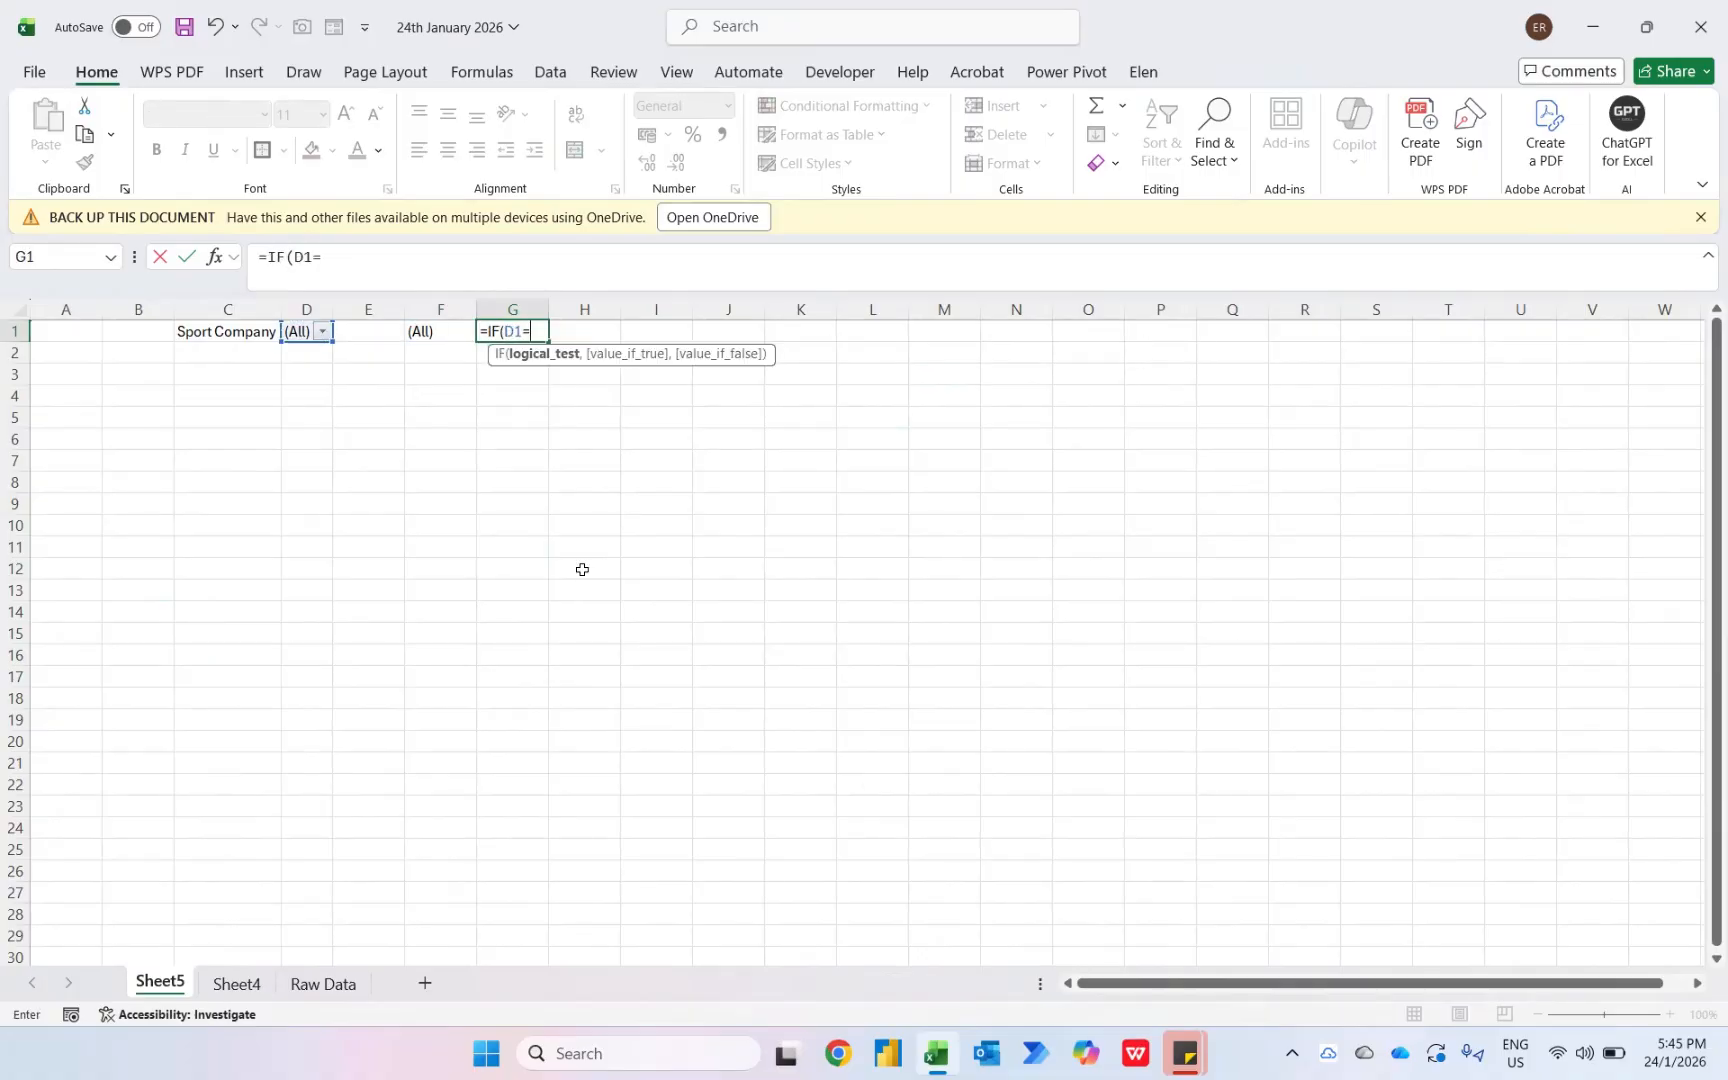
key("Left")
type(",\"Ov")
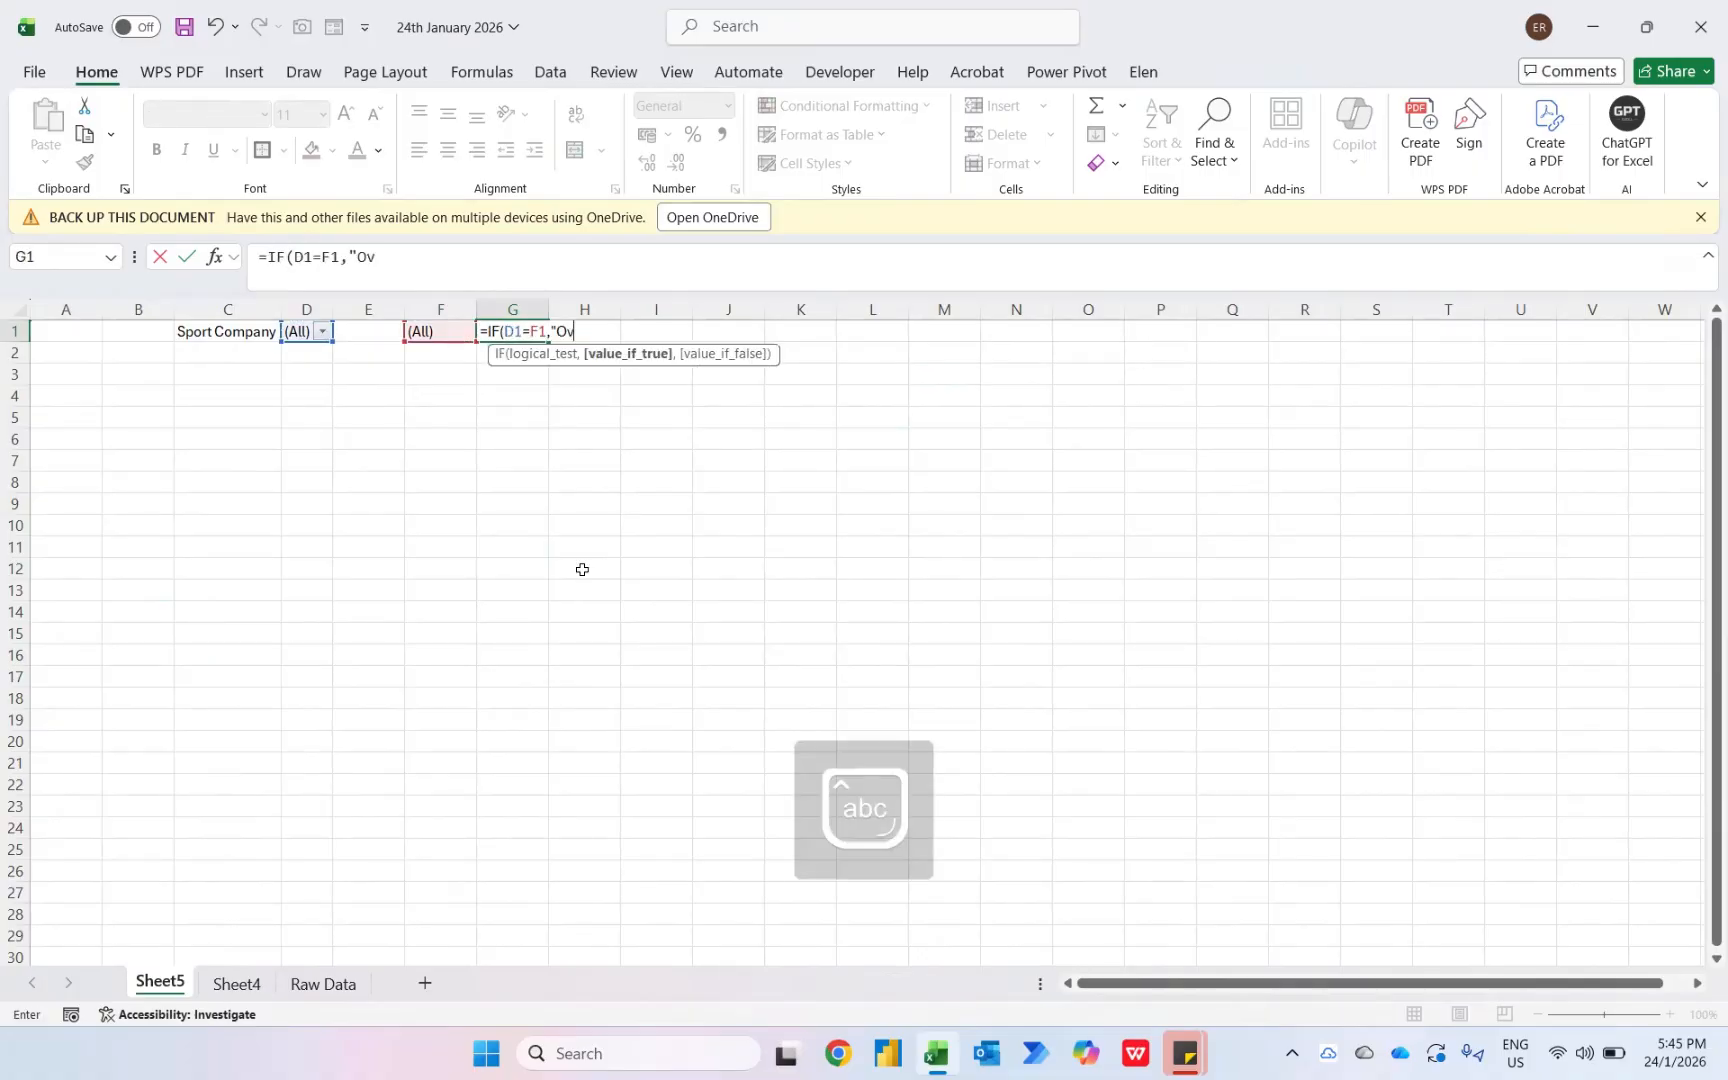
type("erall")
key("Caps_Lock")
type("S")
key("Caps_Lock")
type("ports")
key("Caps_Lock")
type("C")
key("Caps_Lock")
type("om")
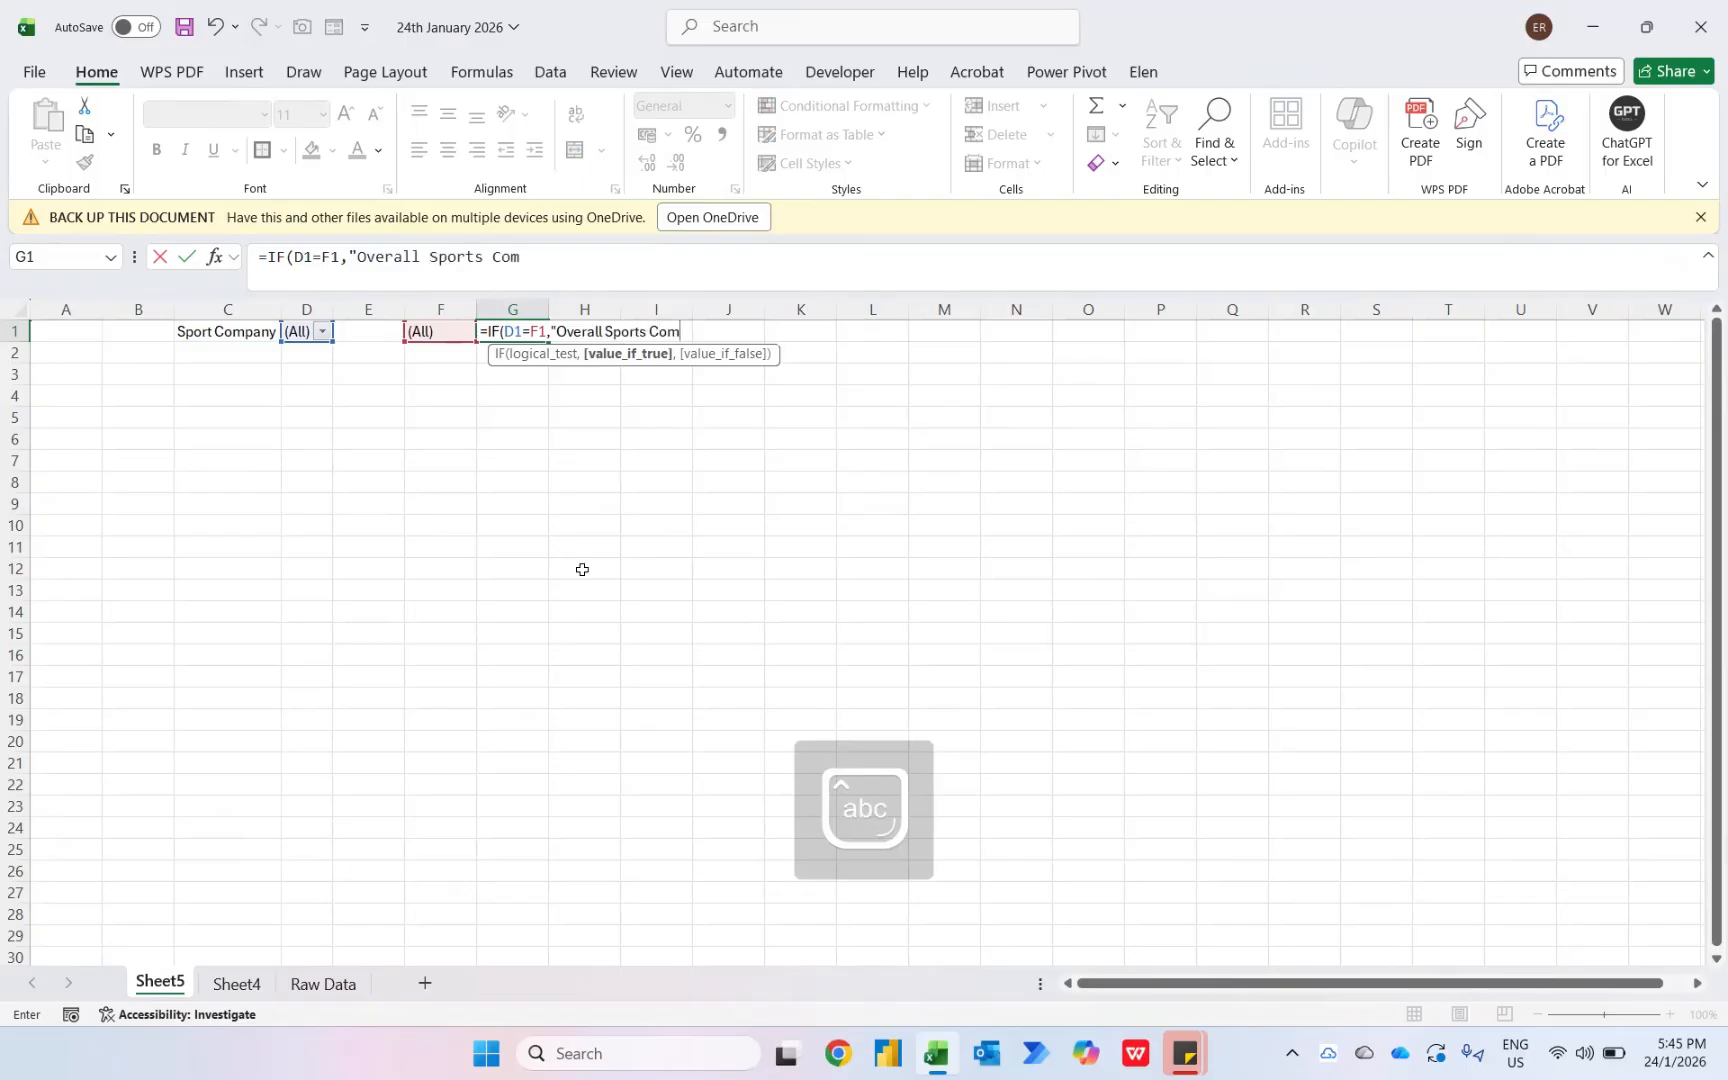
type("panies\",")
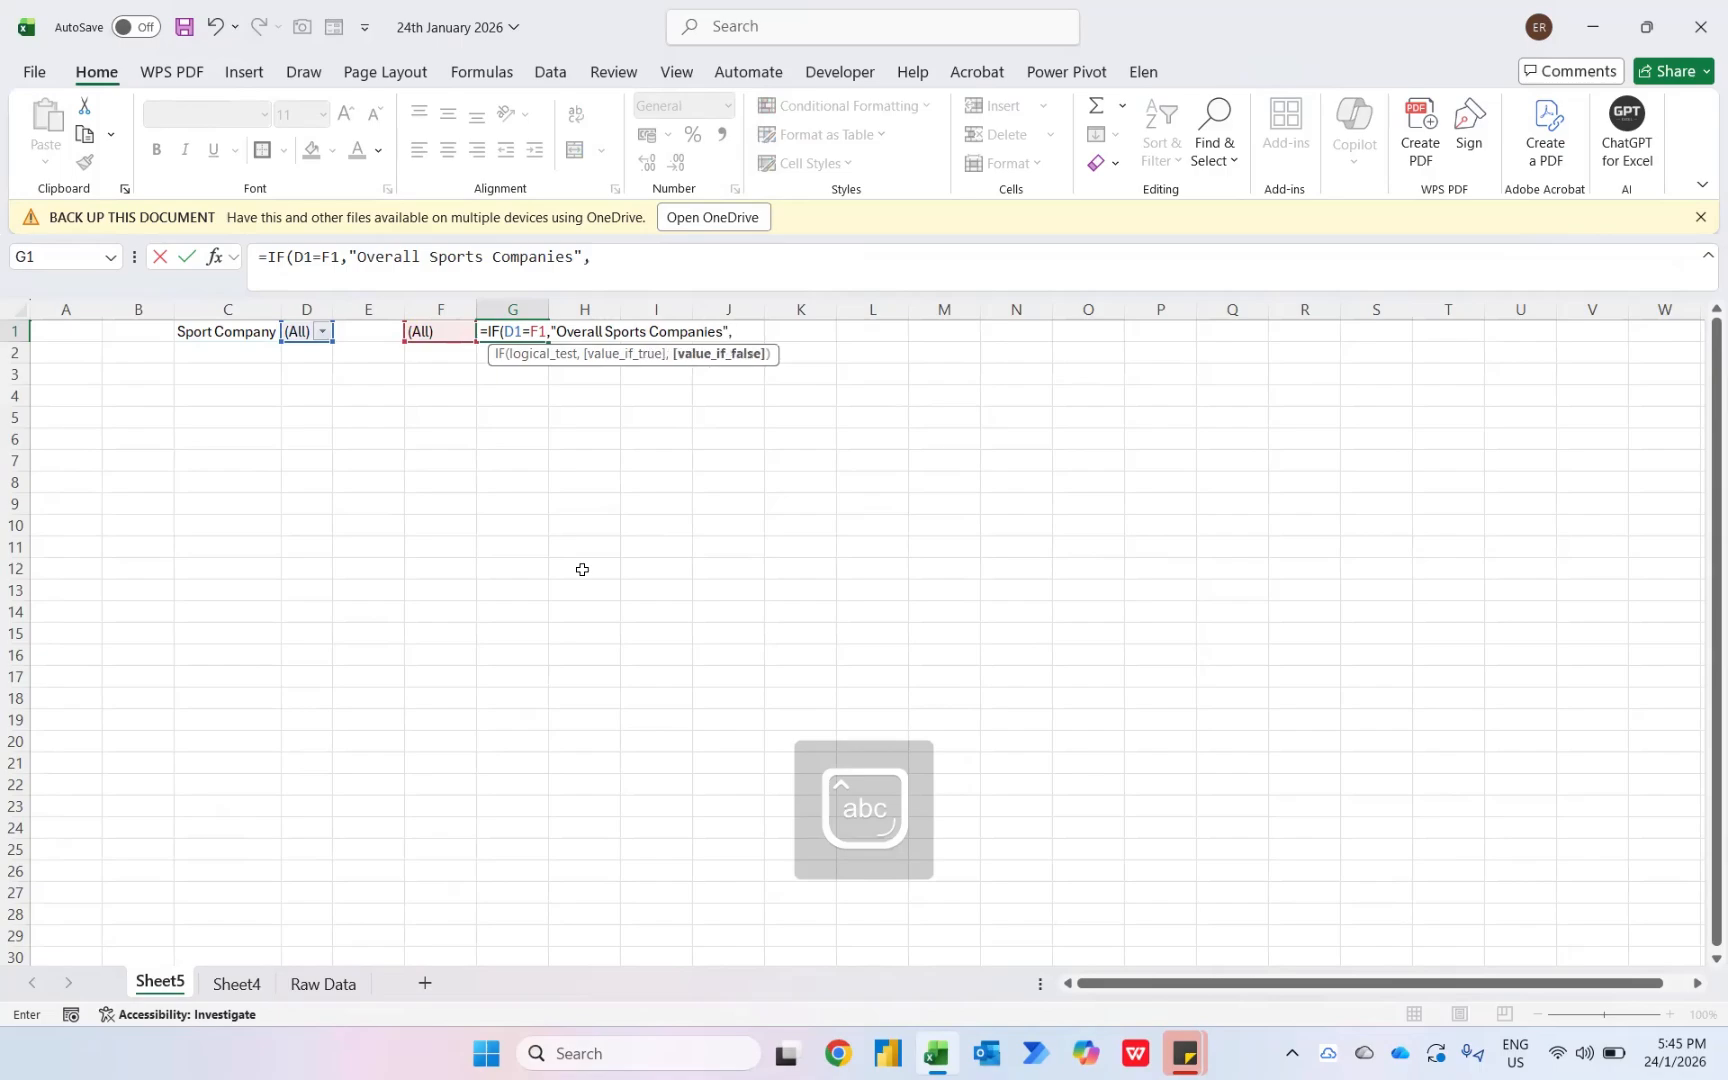
type("d1")
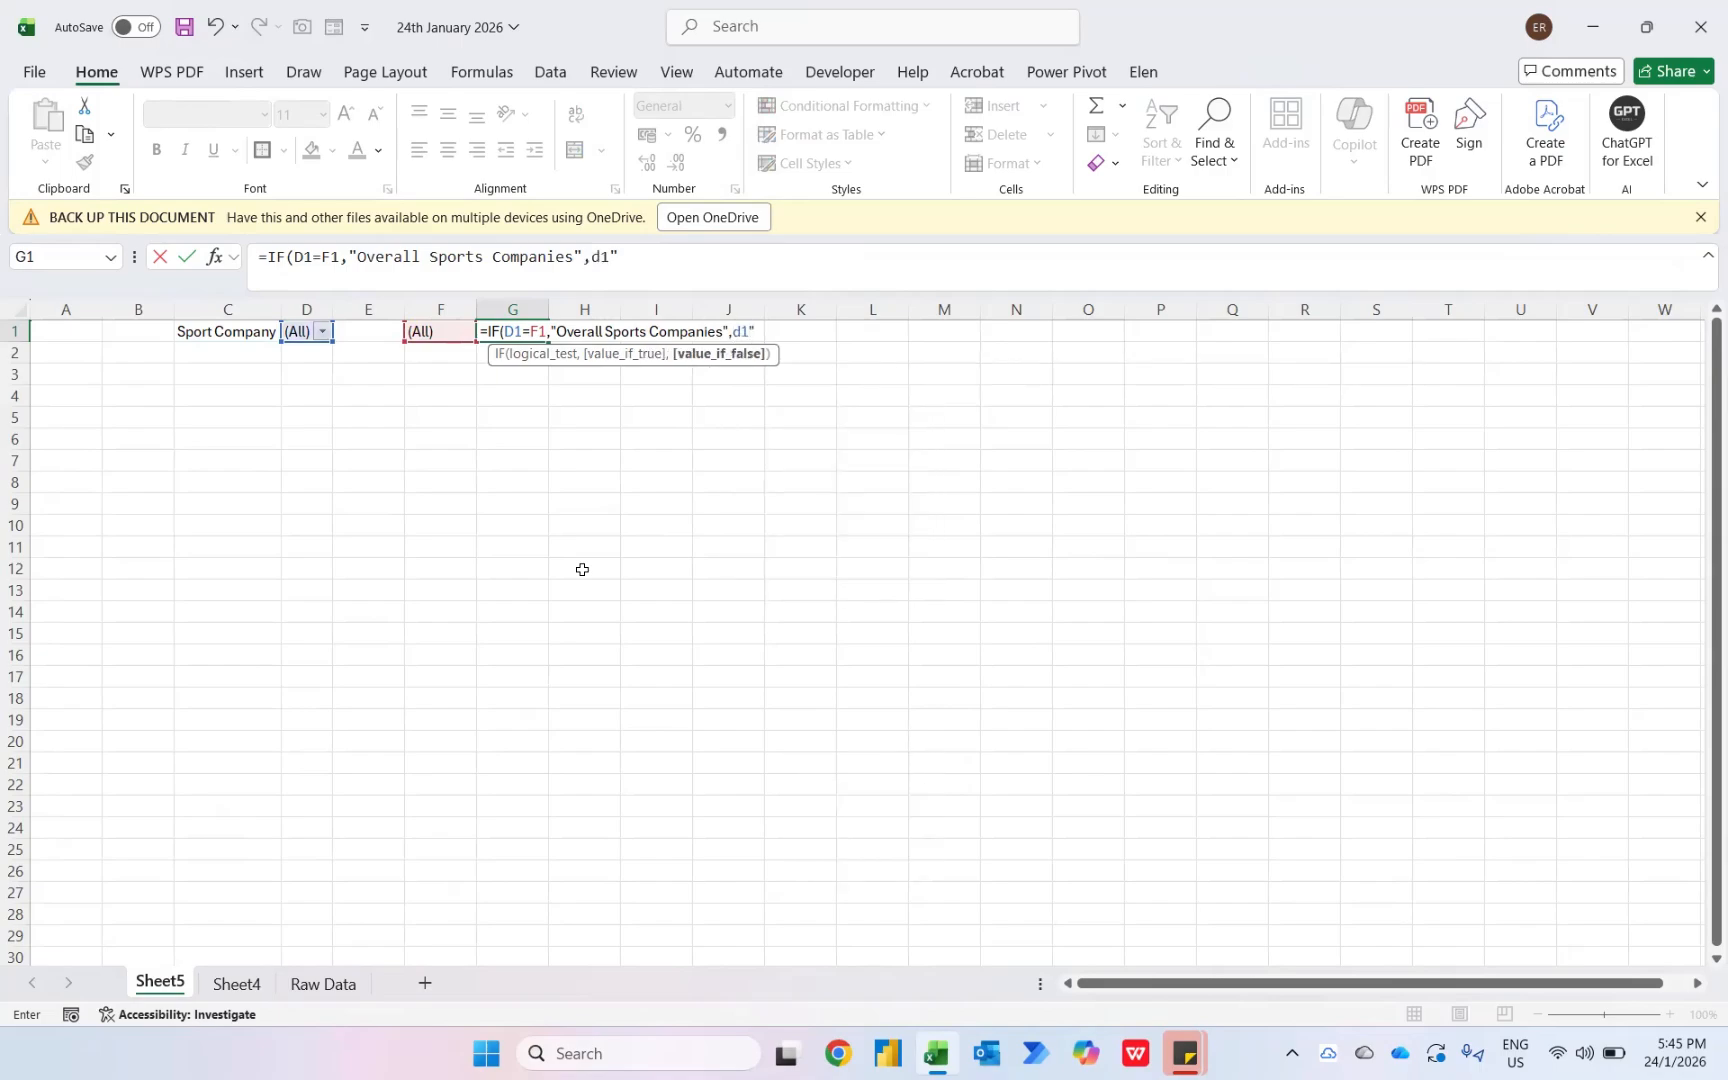
type(")")
key("Return")
key("Up")
- On Sheet4, enter ="Sales Performance of "&Sheet5!G1 in the merged title cell A1
key("ctrl+Page_Down")
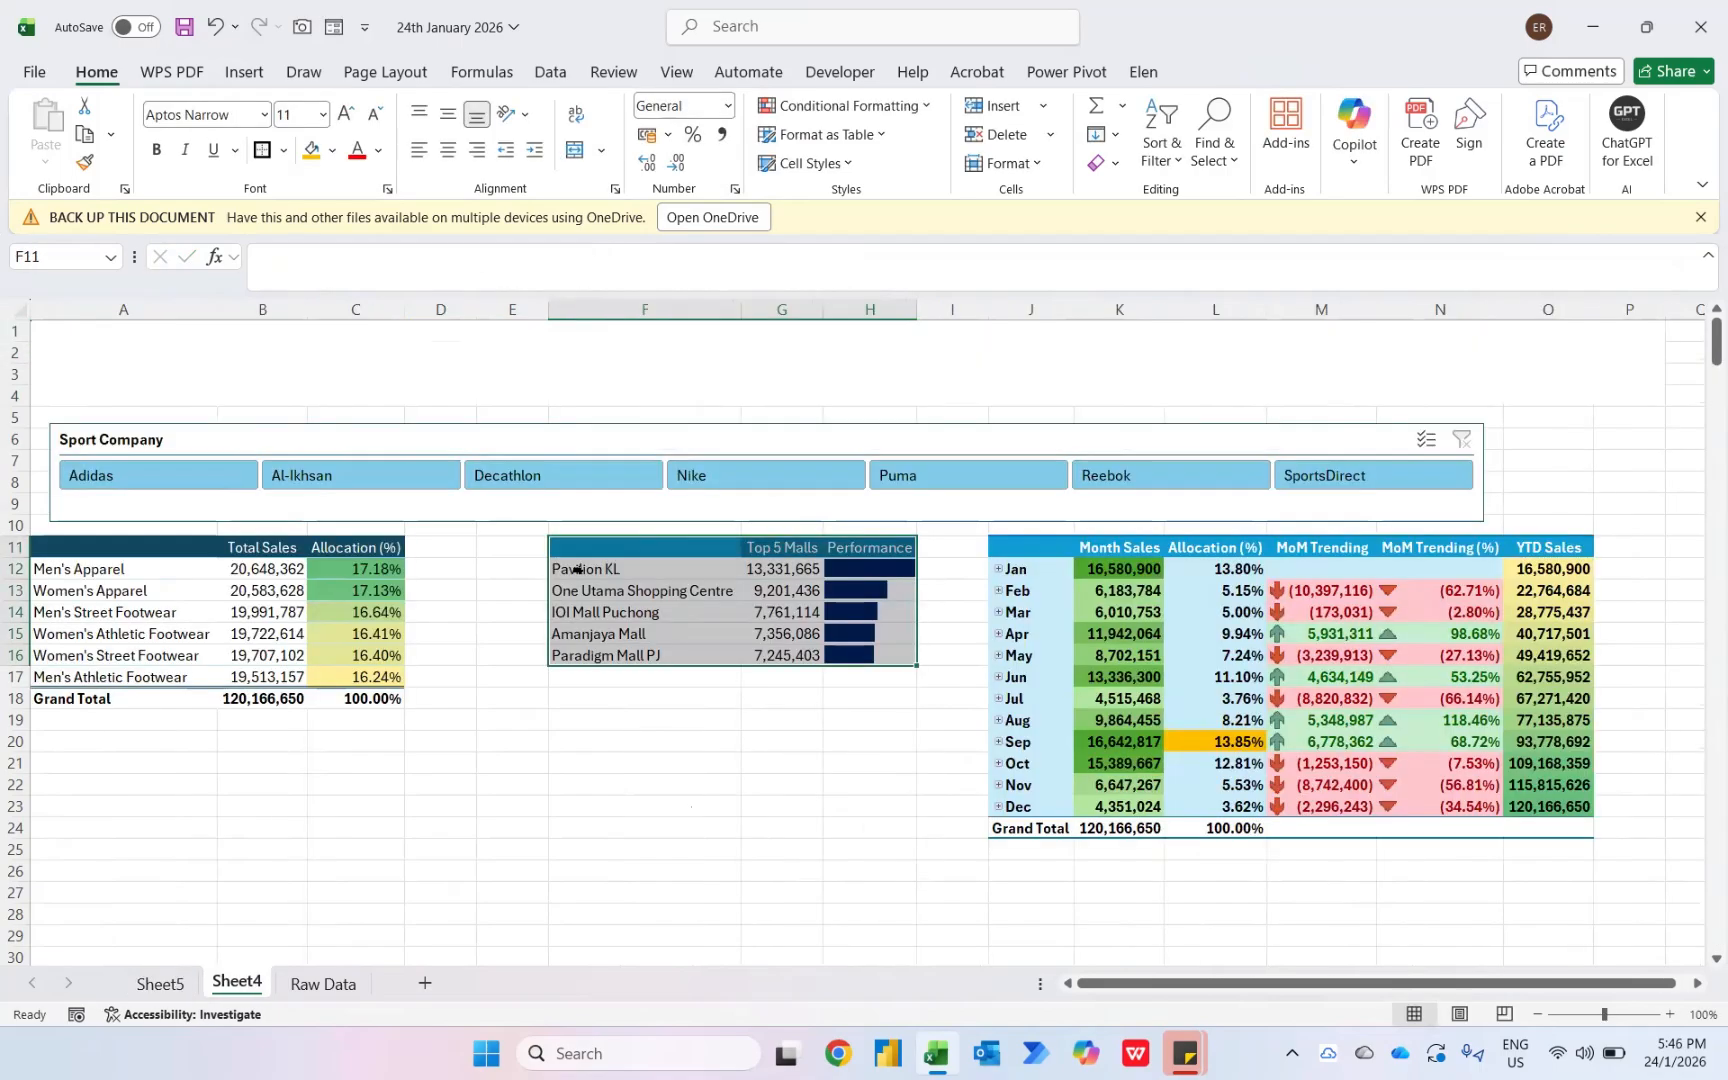
left_click(696, 363)
type("=\"")
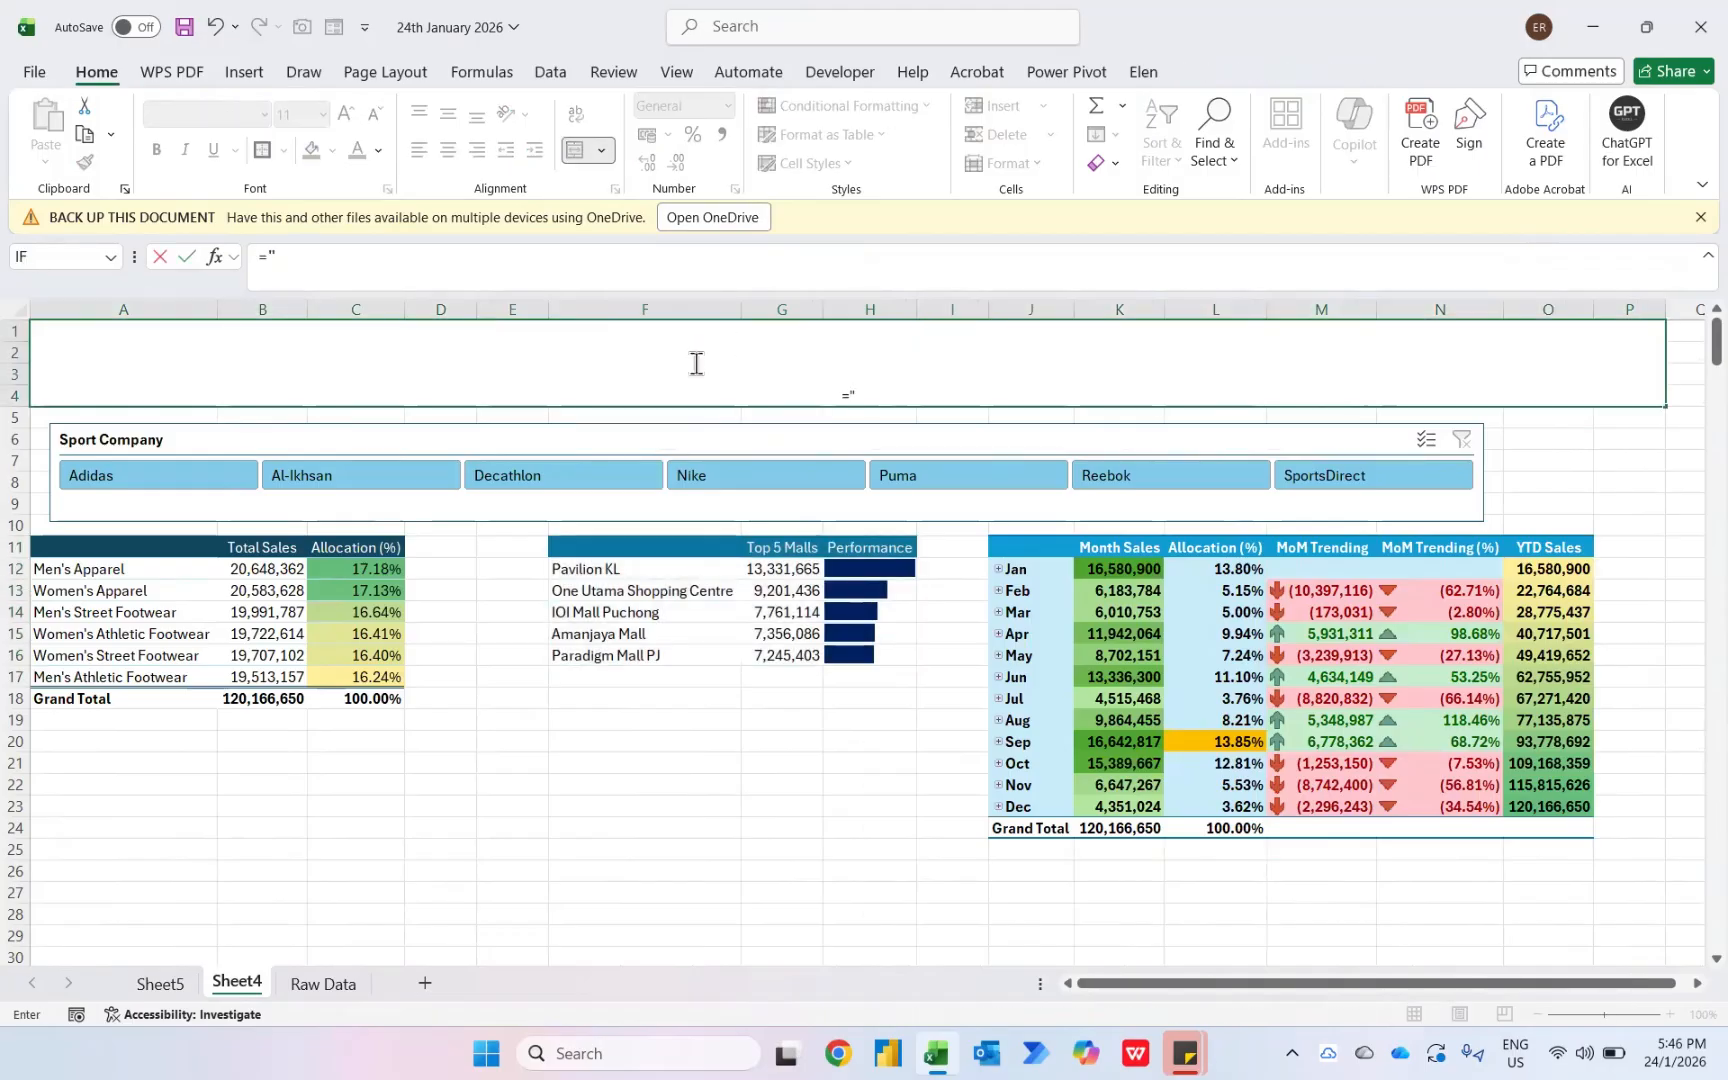
type("Sales Per")
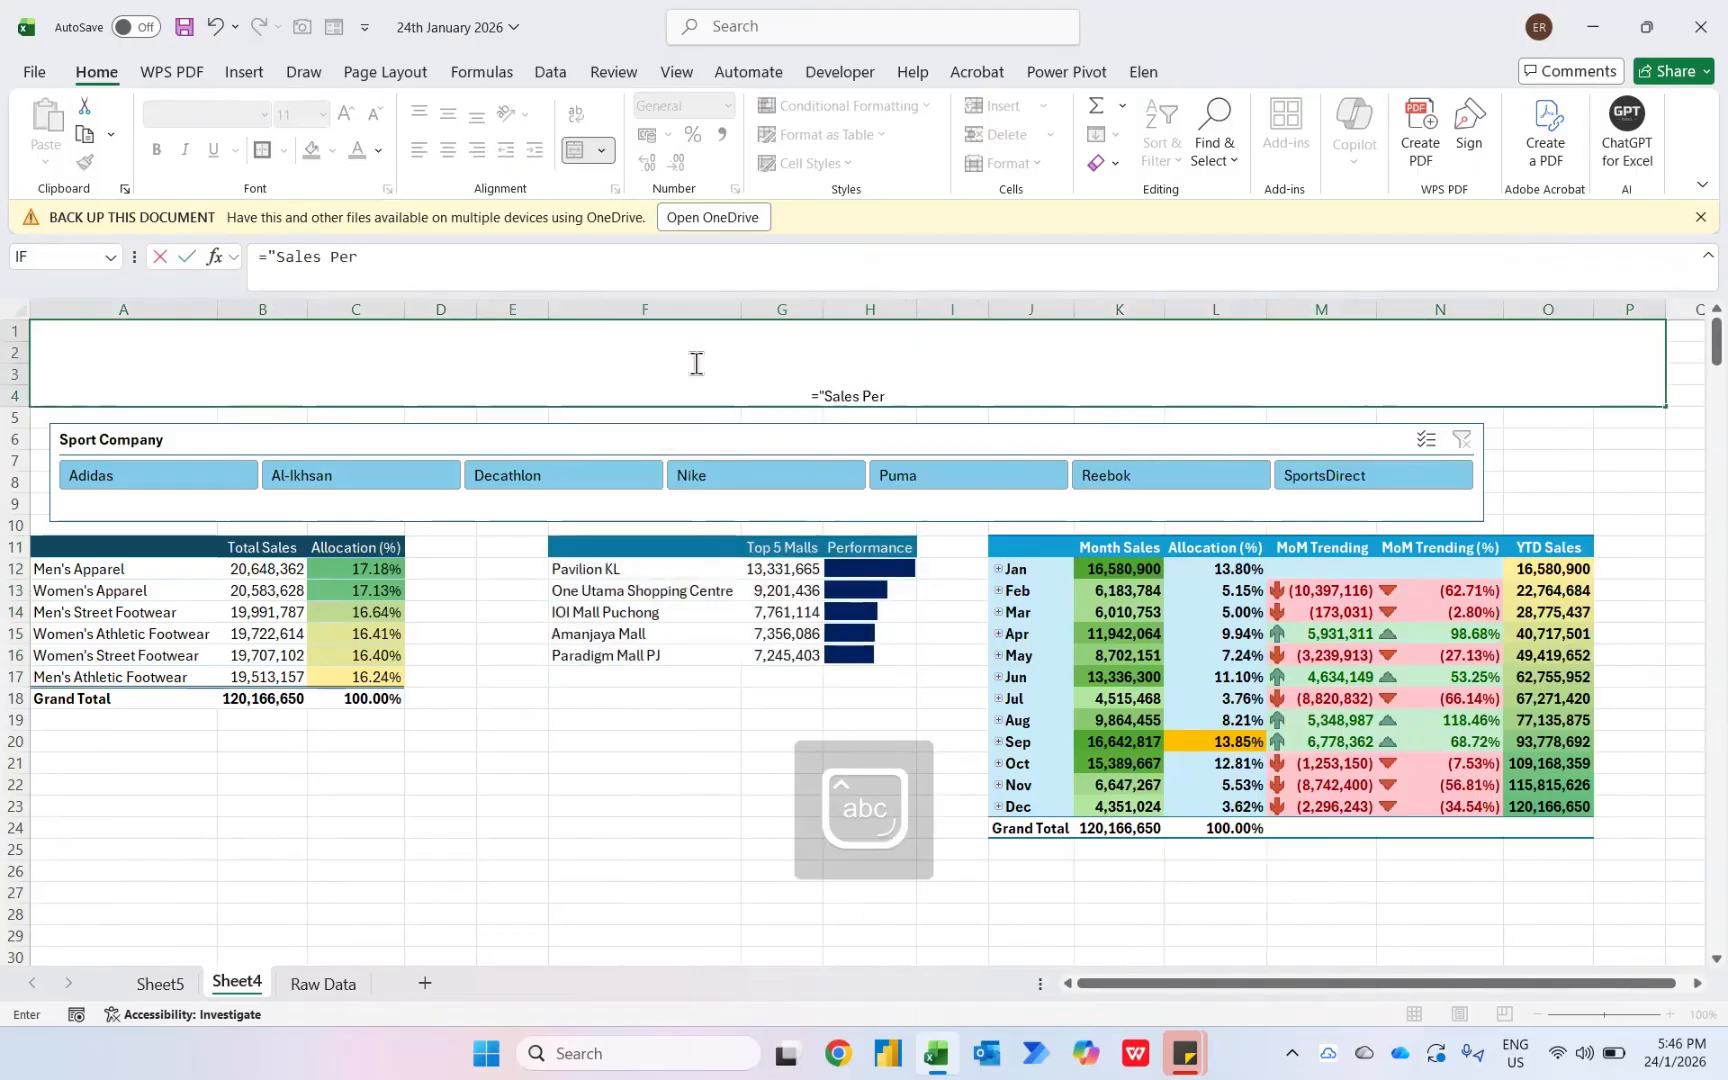
type("formance of")
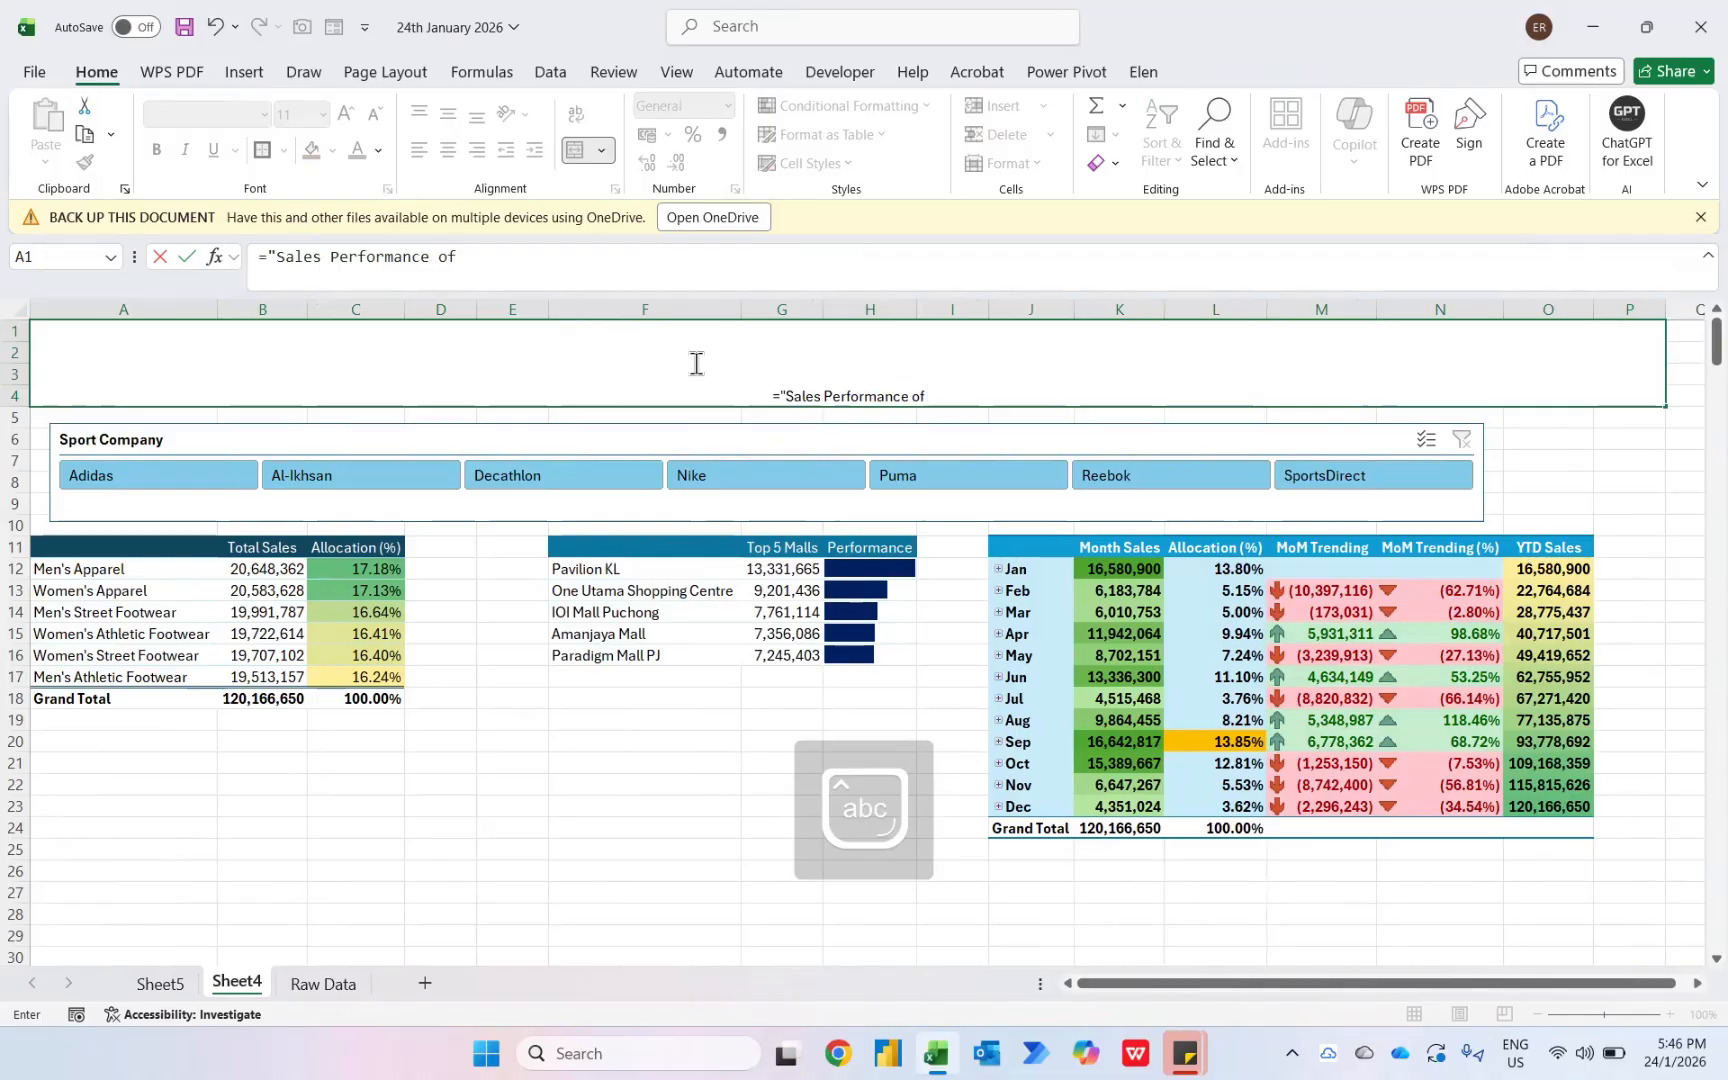
type(" \"&")
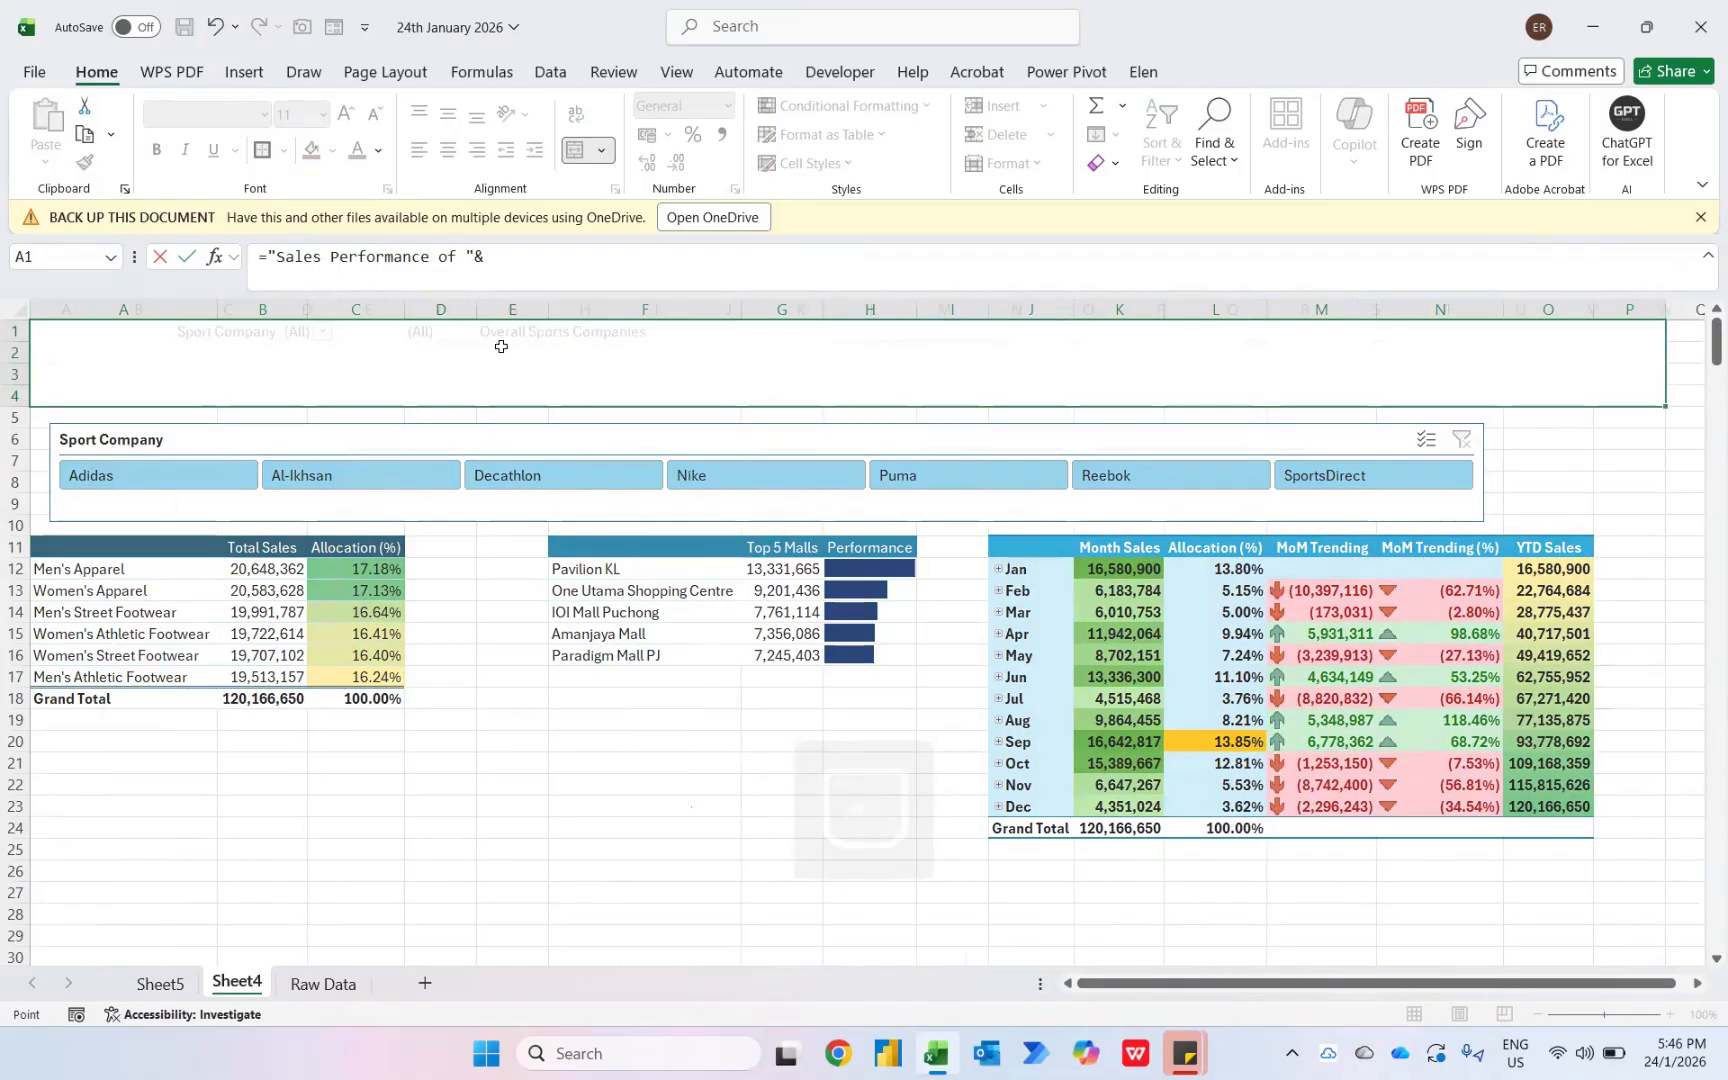
left_click(506, 337)
key("Return")
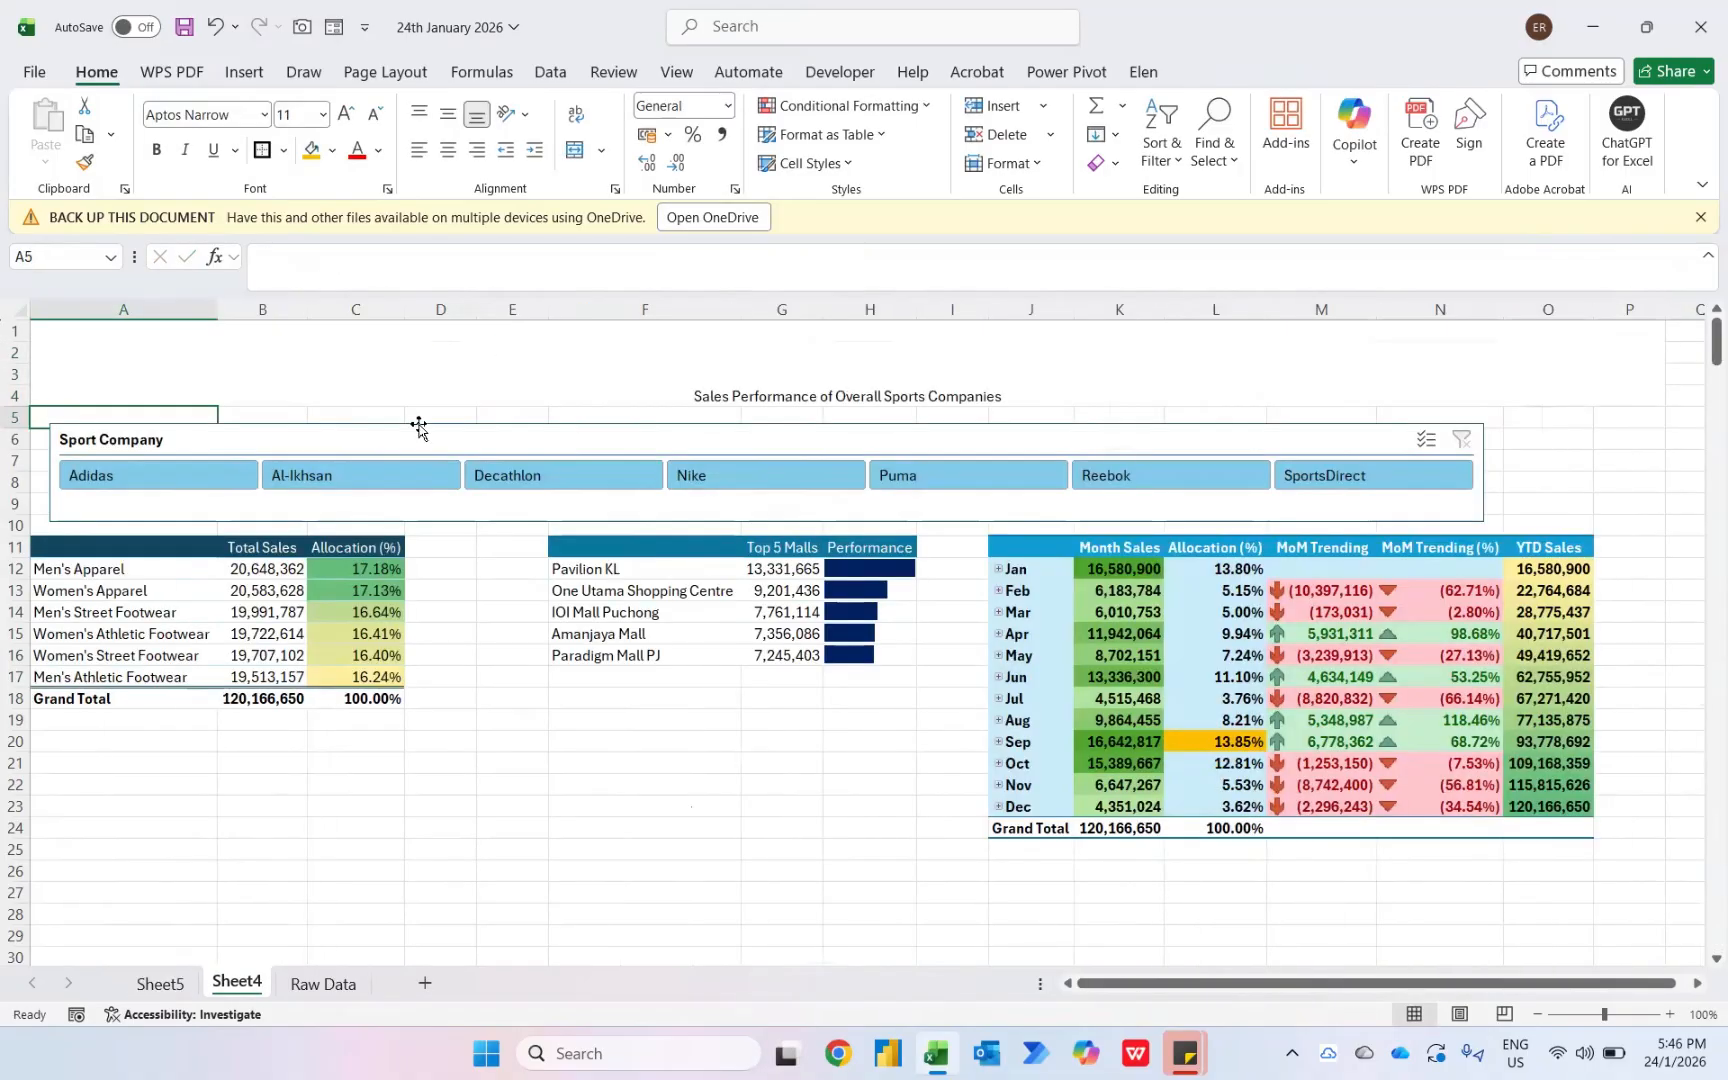
- Test the dynamic title by selecting Adidas, Nike, Puma and SportsDirect in the slicer
left_click(174, 485)
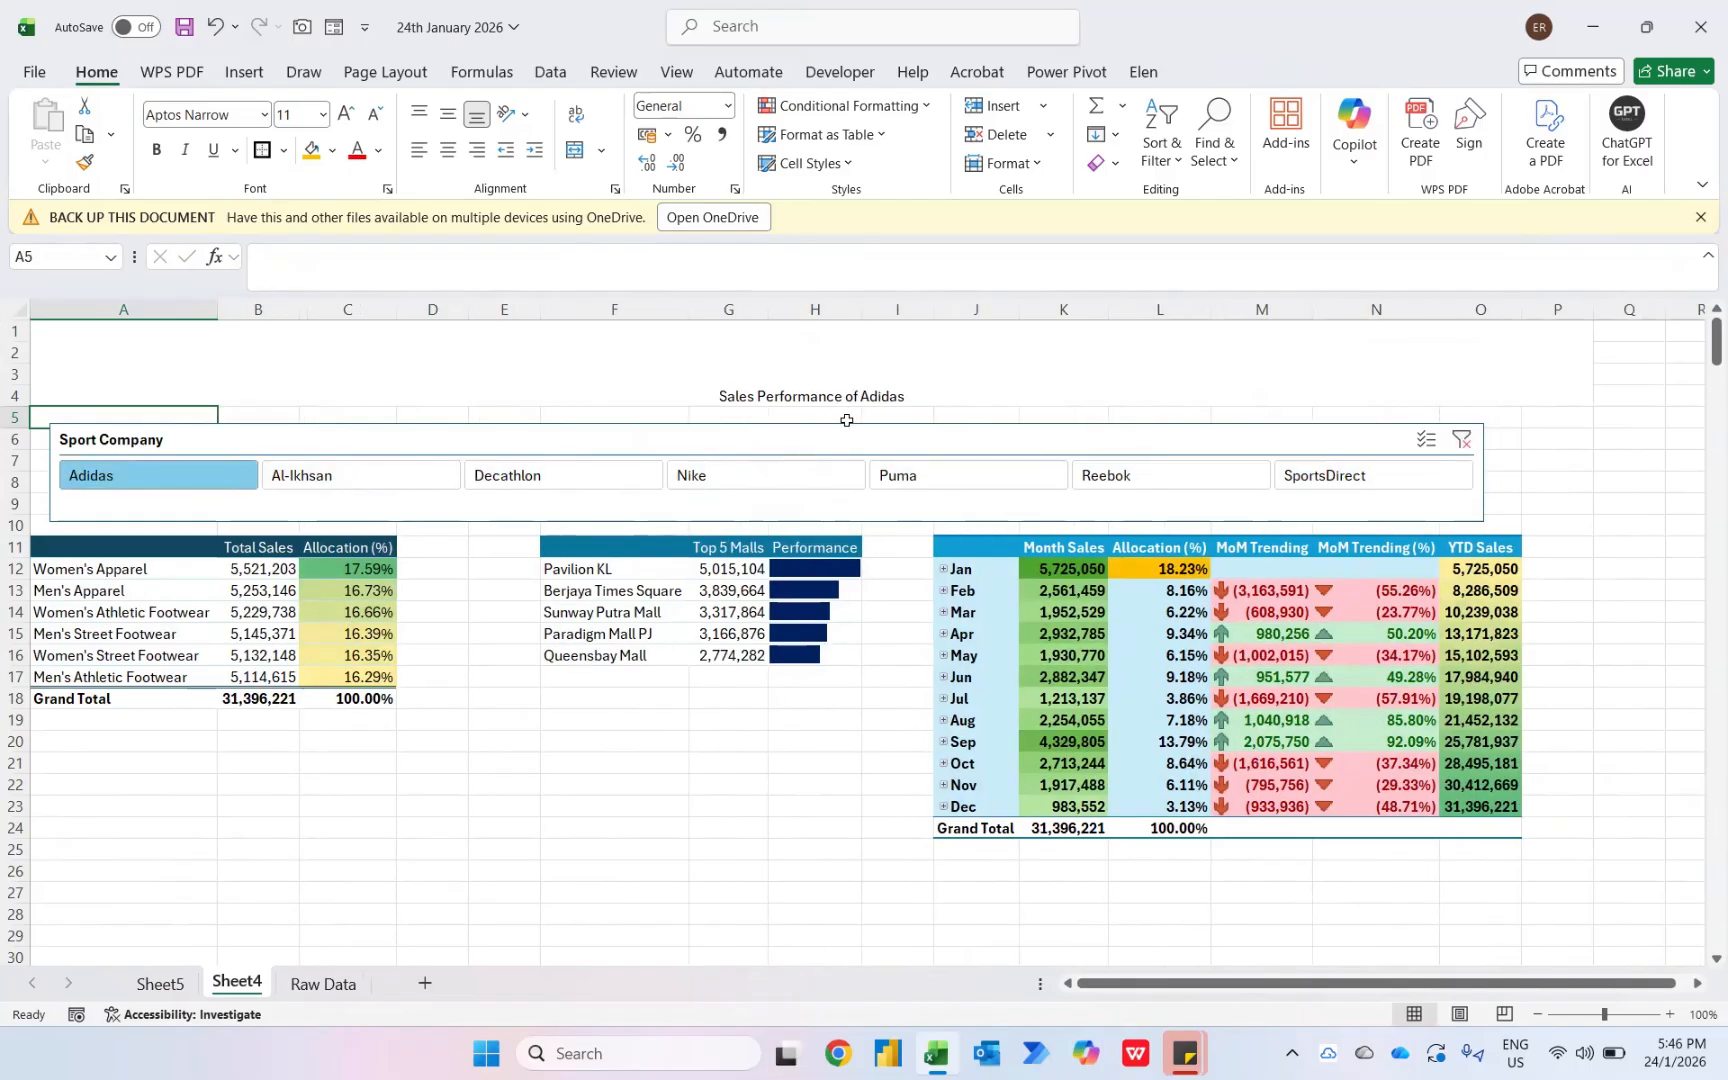
left_click(752, 475)
left_click(941, 477)
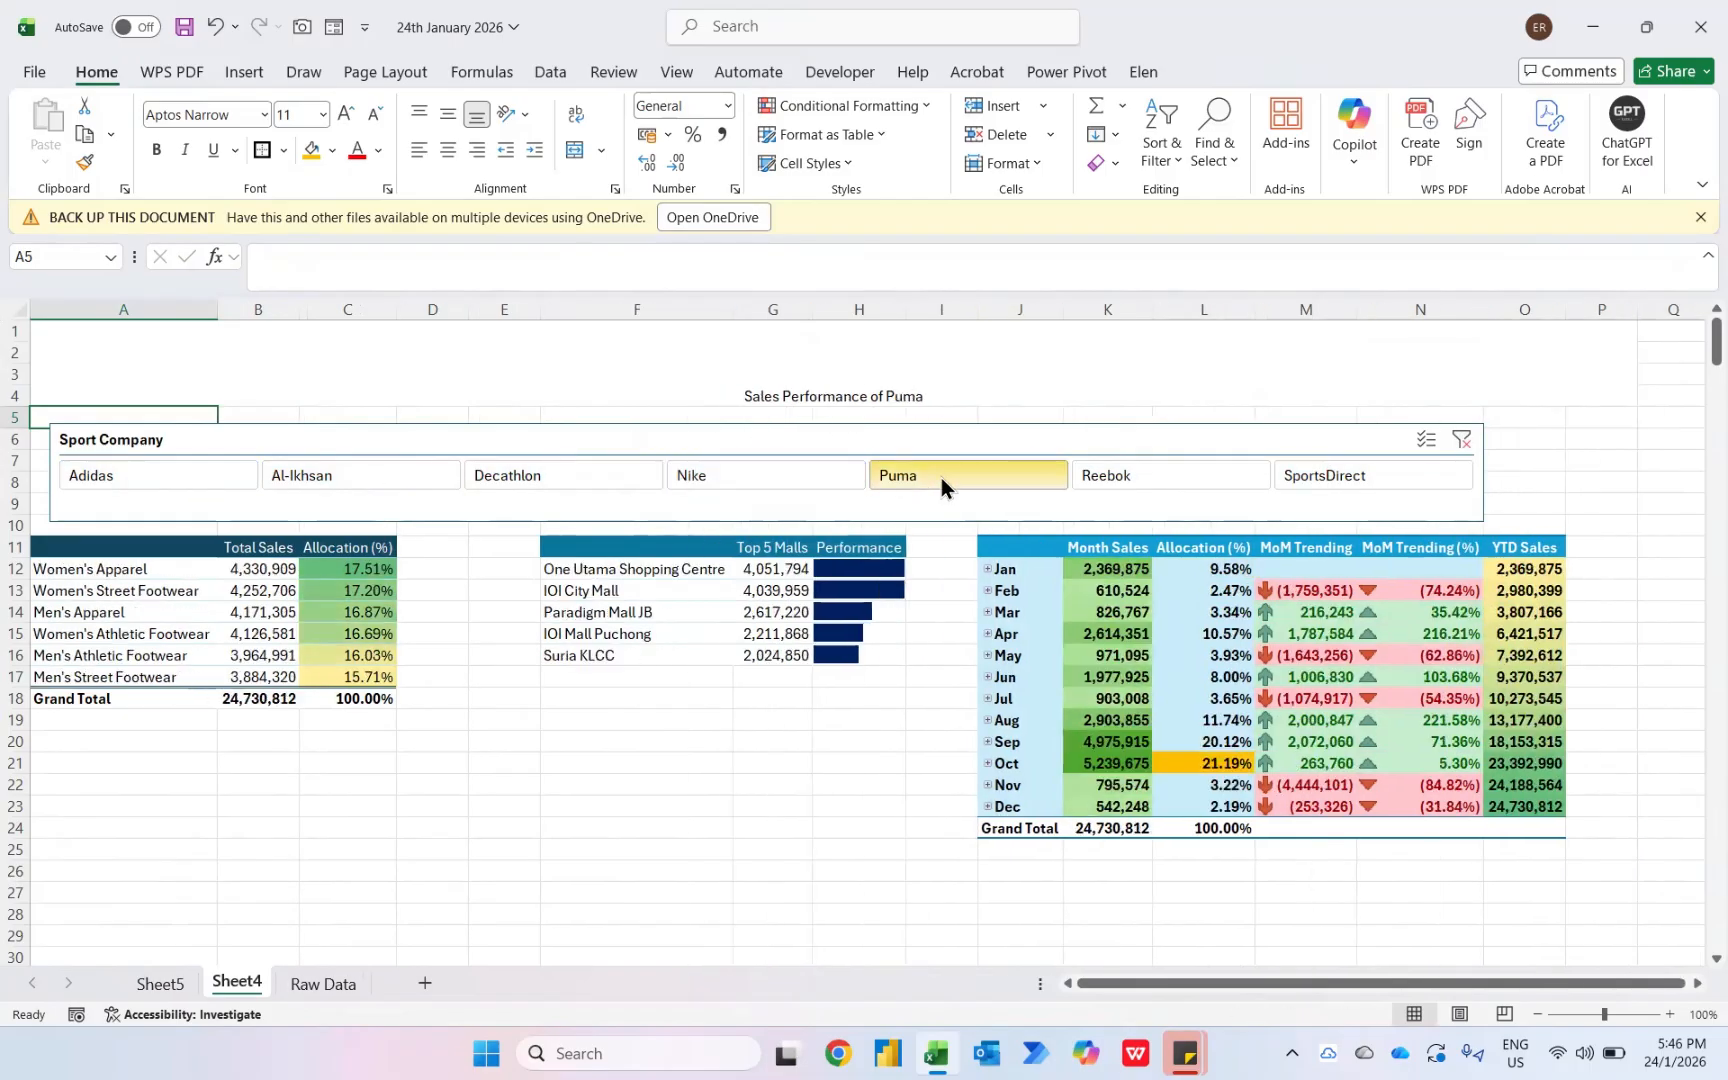
left_click(1336, 483)
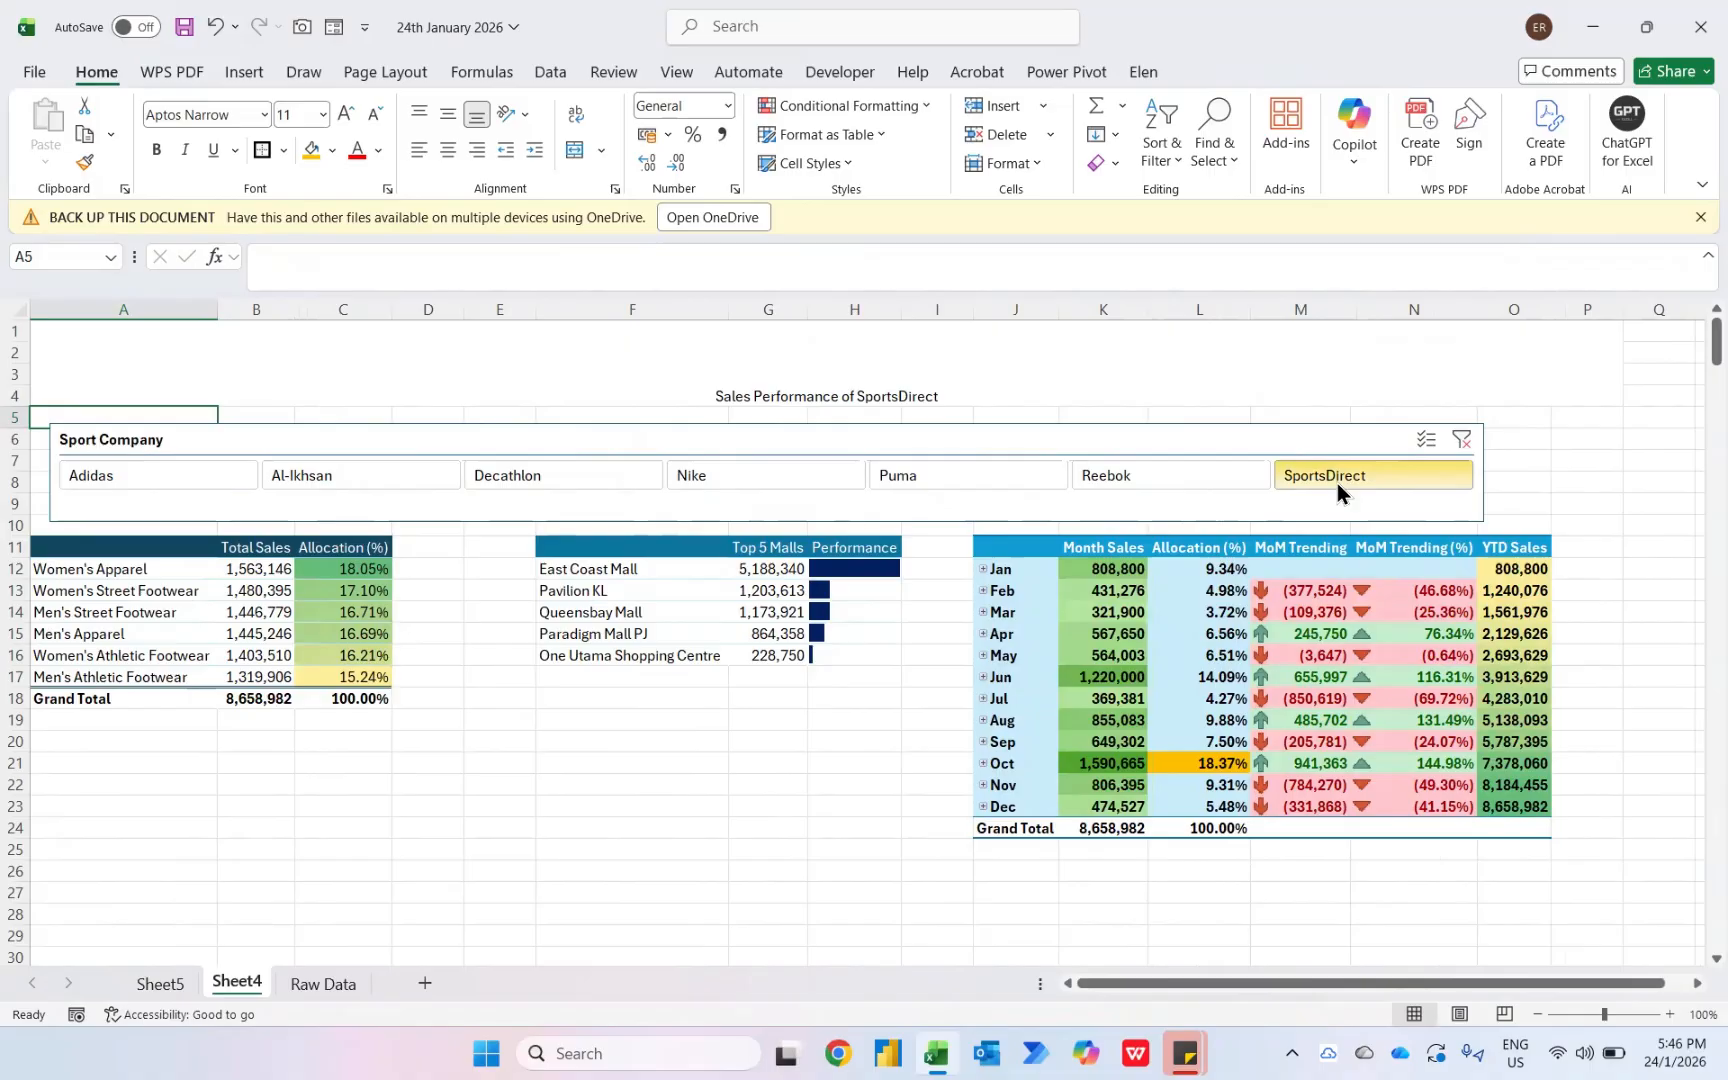
- Center the title vertically and set its font size to 34
left_click(980, 362)
left_click(447, 114)
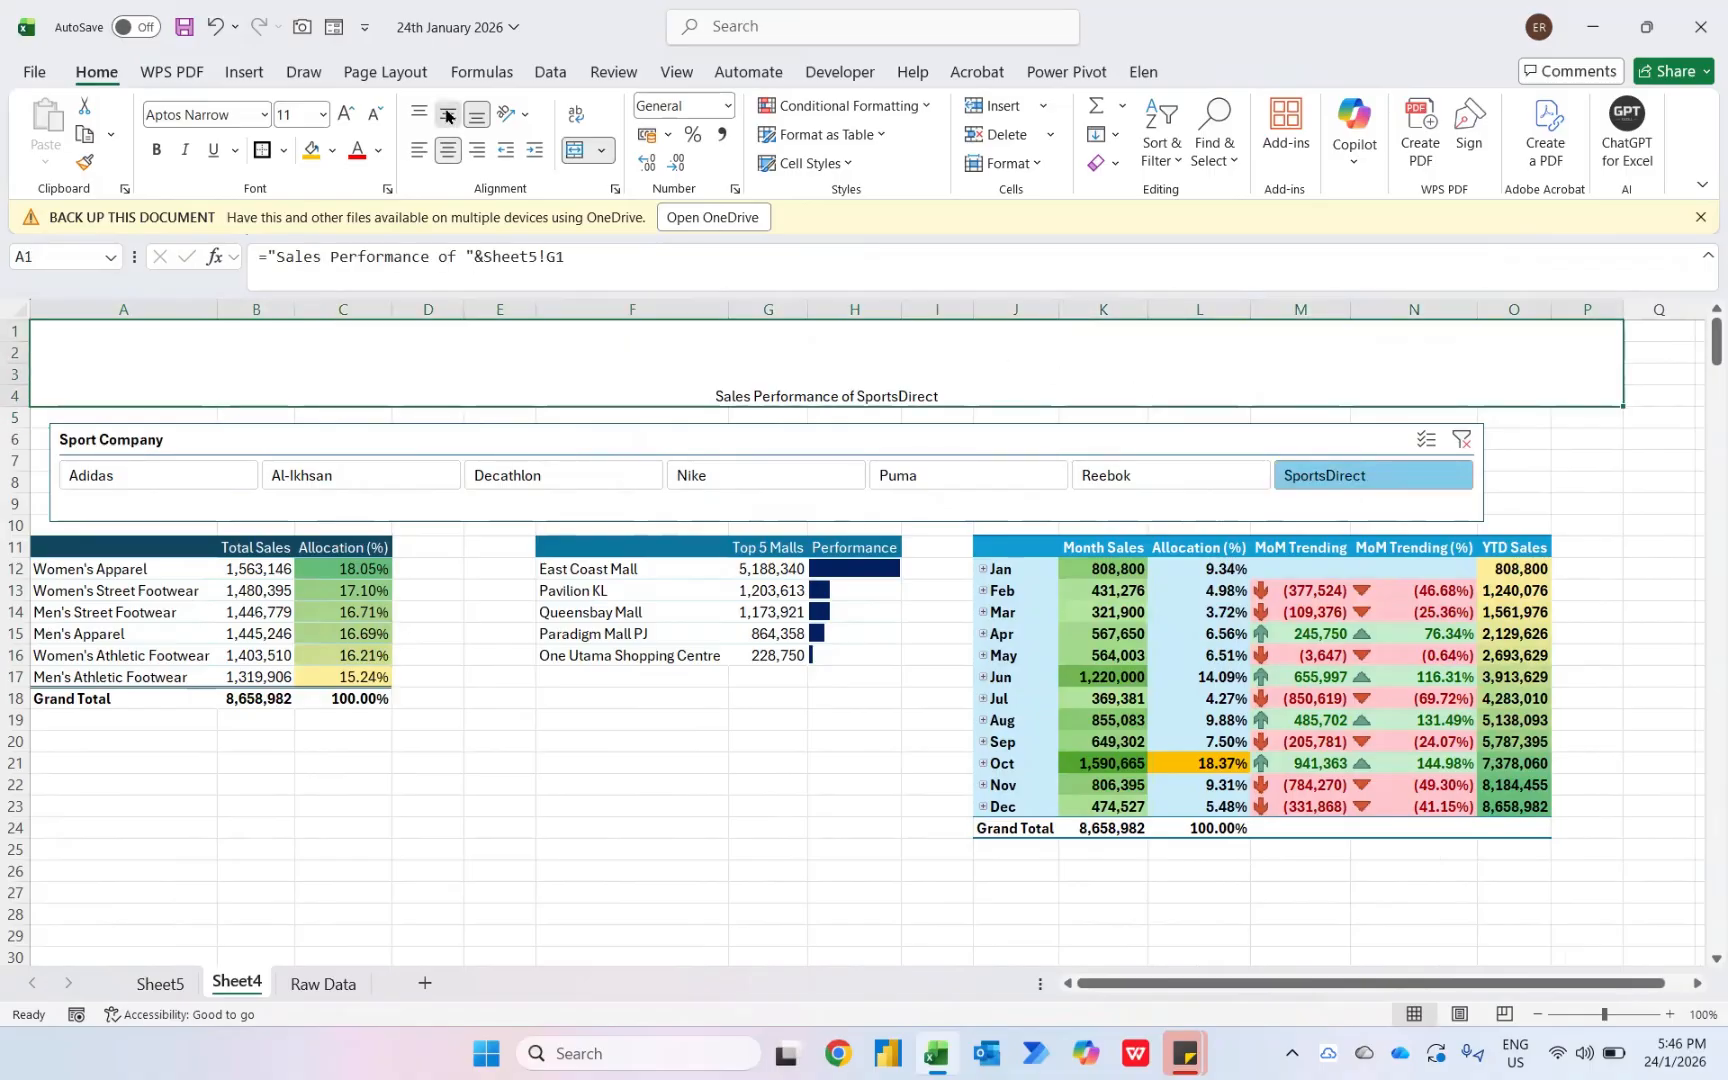
left_click(296, 110)
type("34")
key("Return")
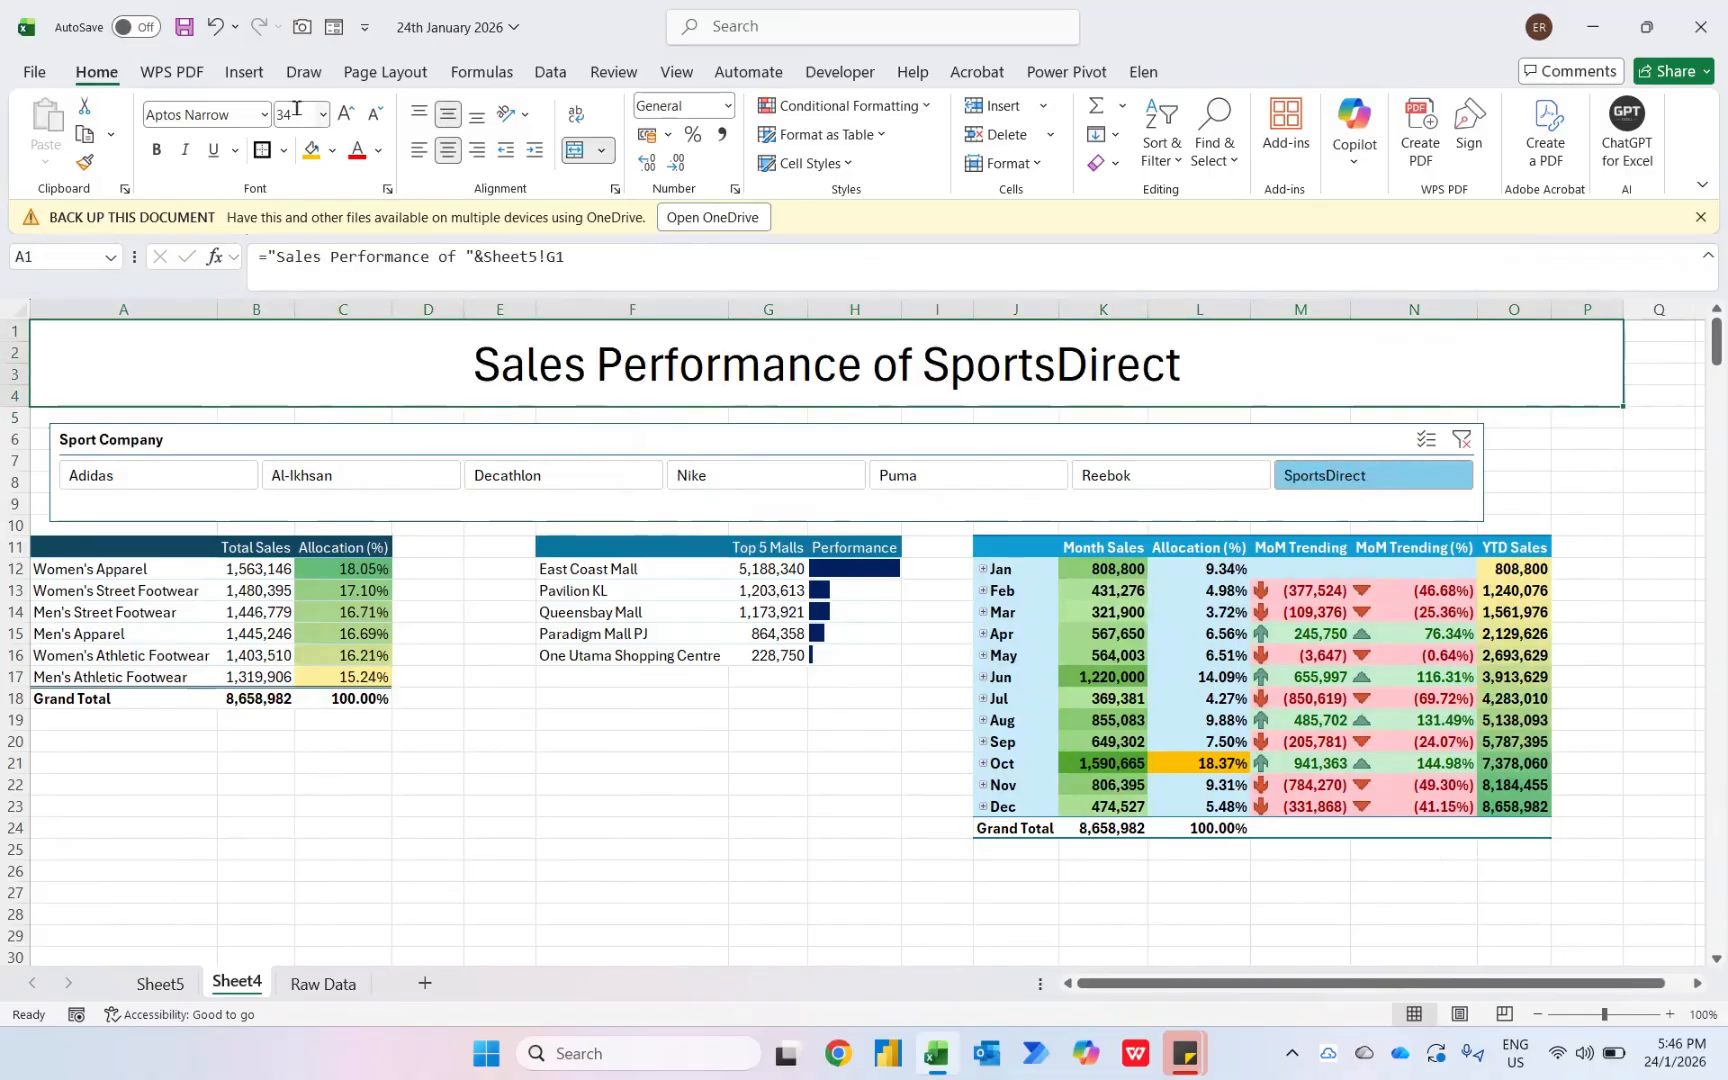
- Make the title bold with a dark blue fill and white font color
key("ctrl+b")
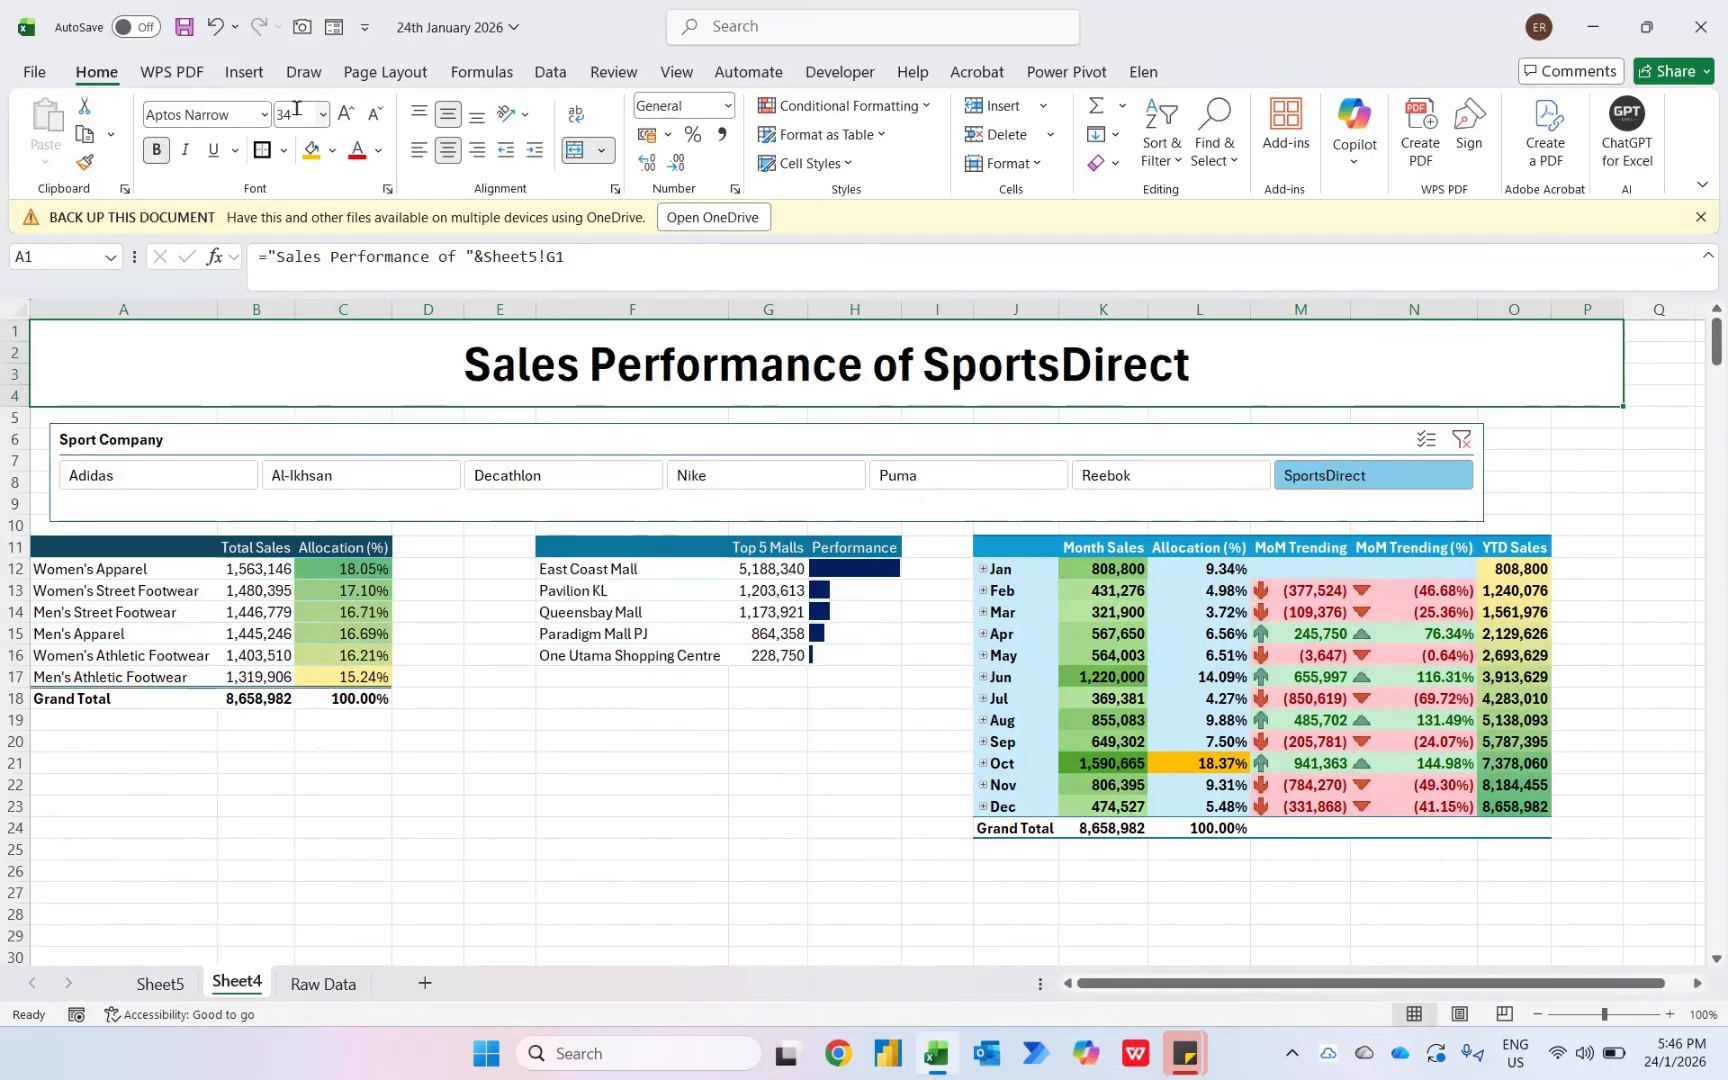
left_click(332, 150)
left_click(559, 500)
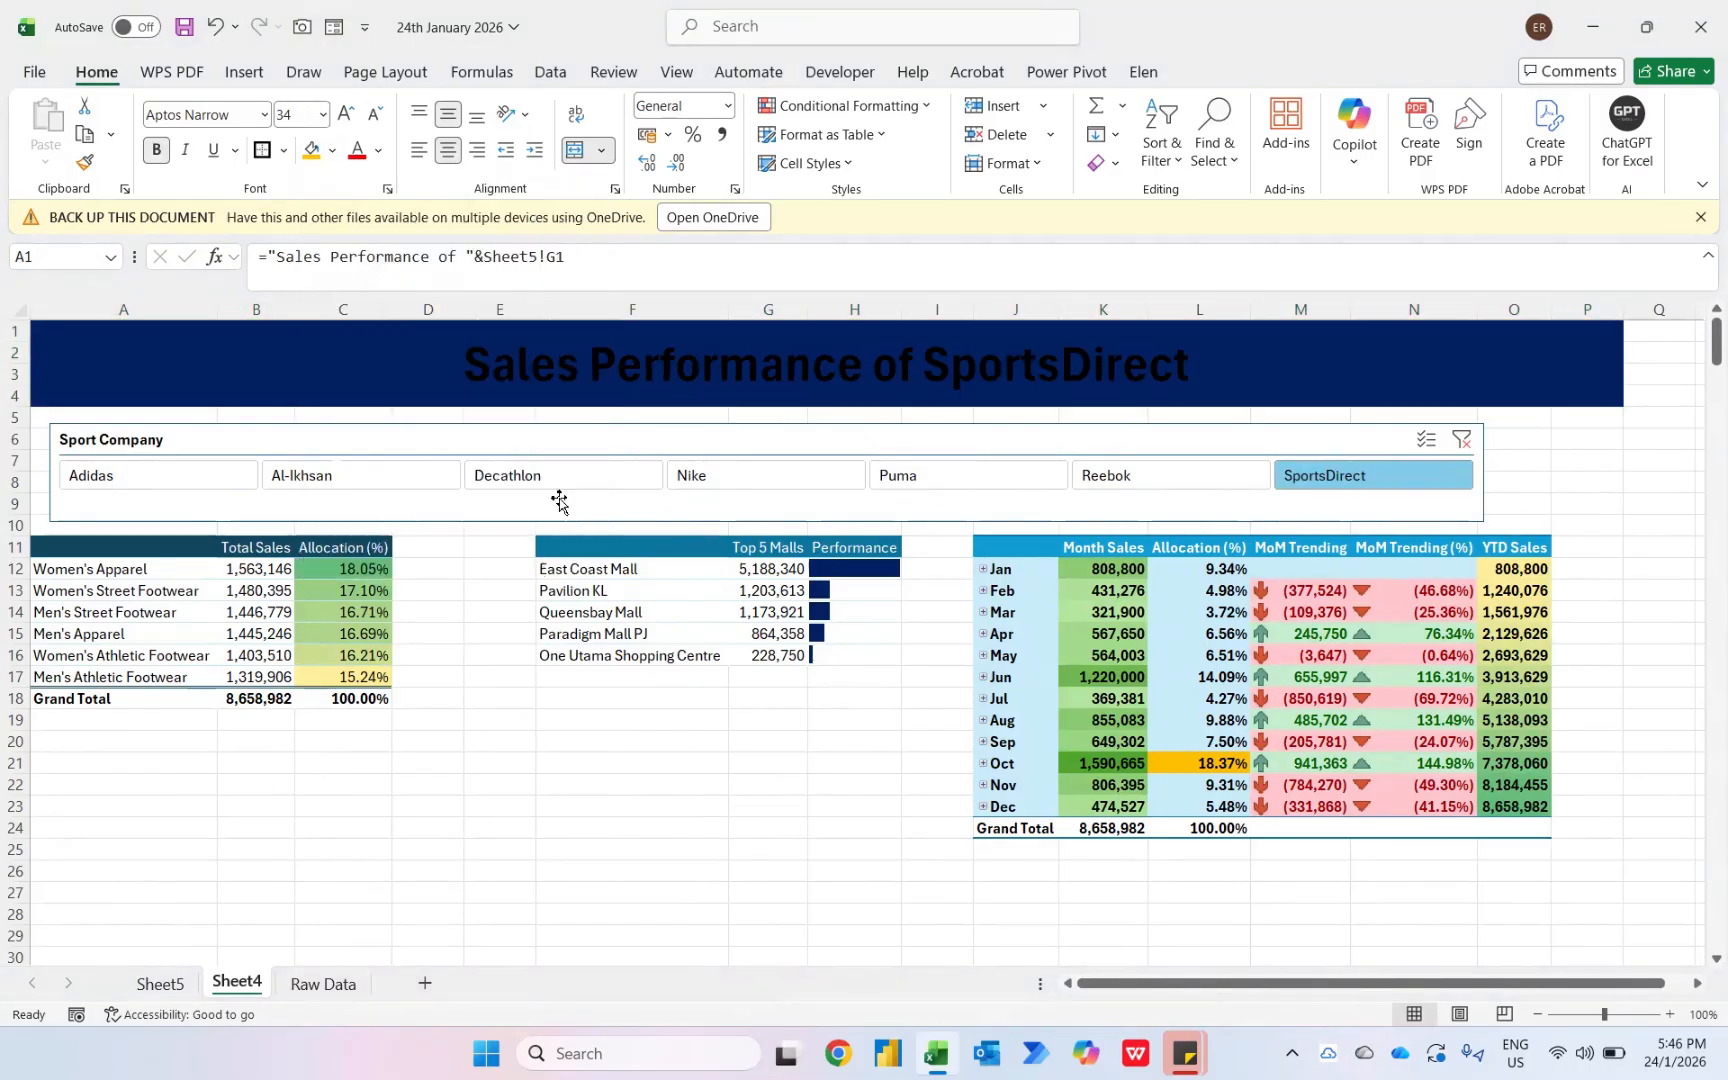
left_click(378, 150)
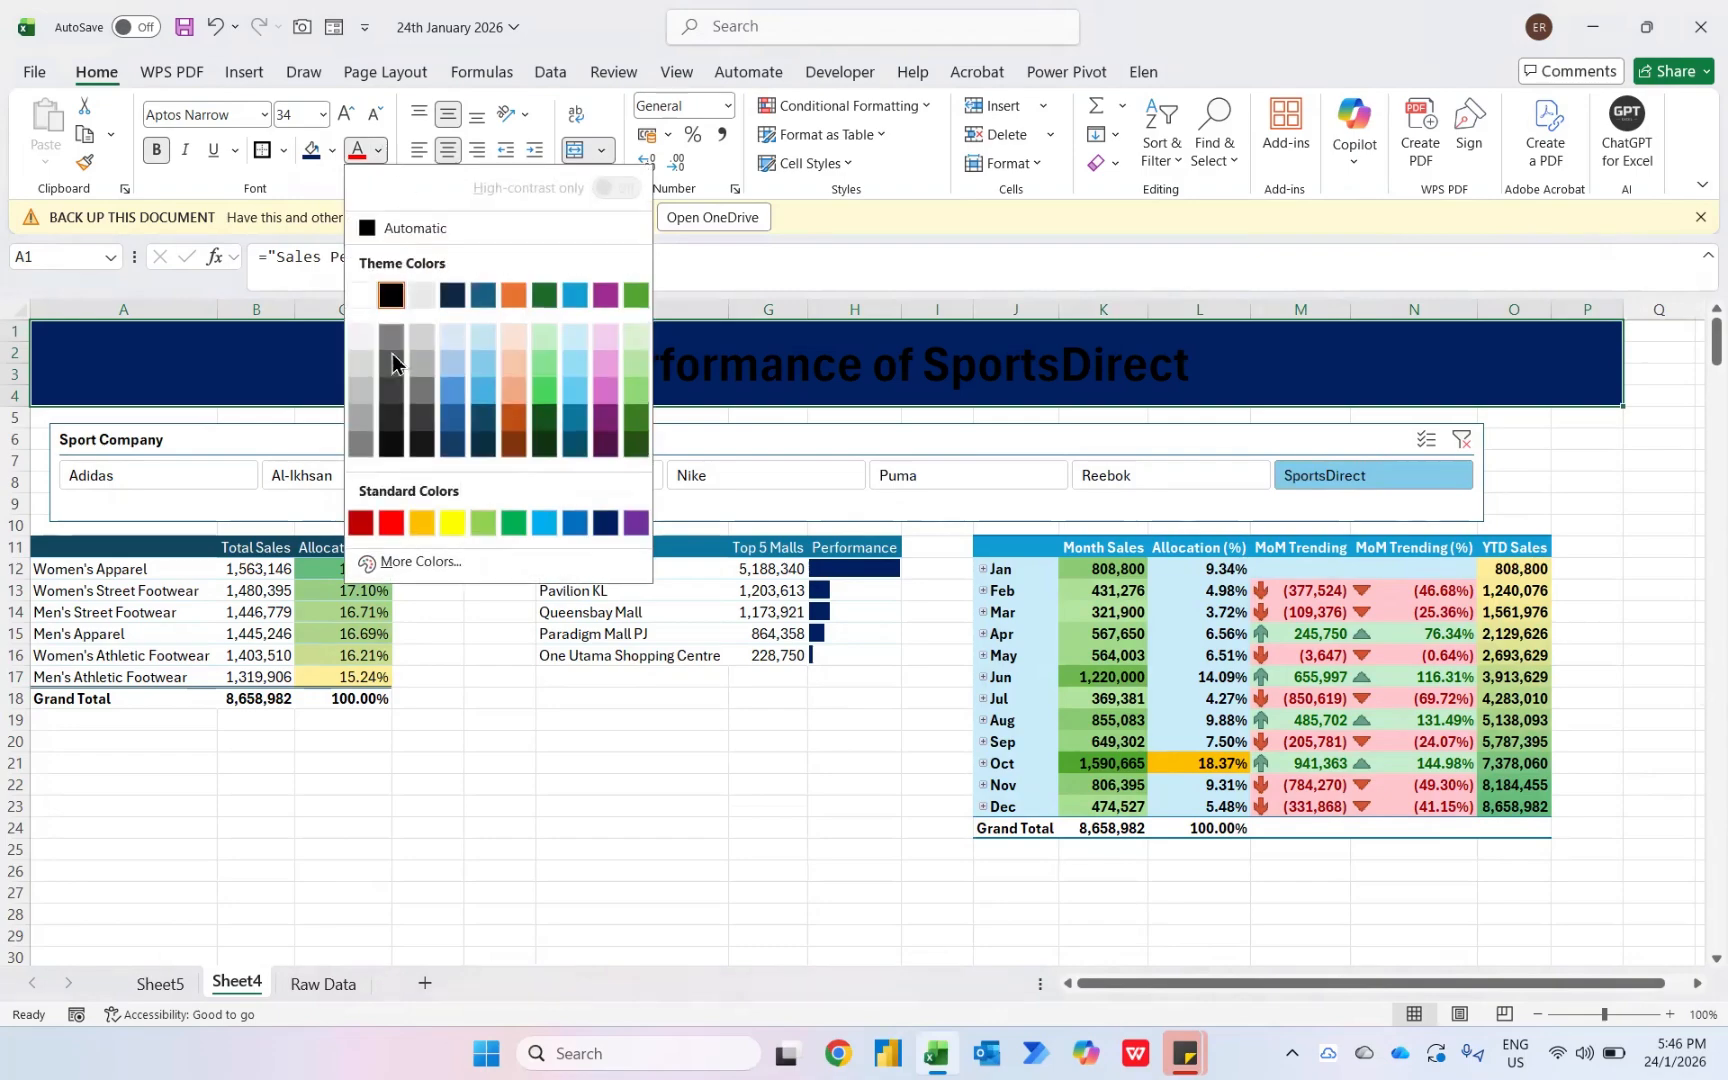
left_click(371, 292)
- Apply a dark slicer style to the Sport Company slicer
left_click(316, 440)
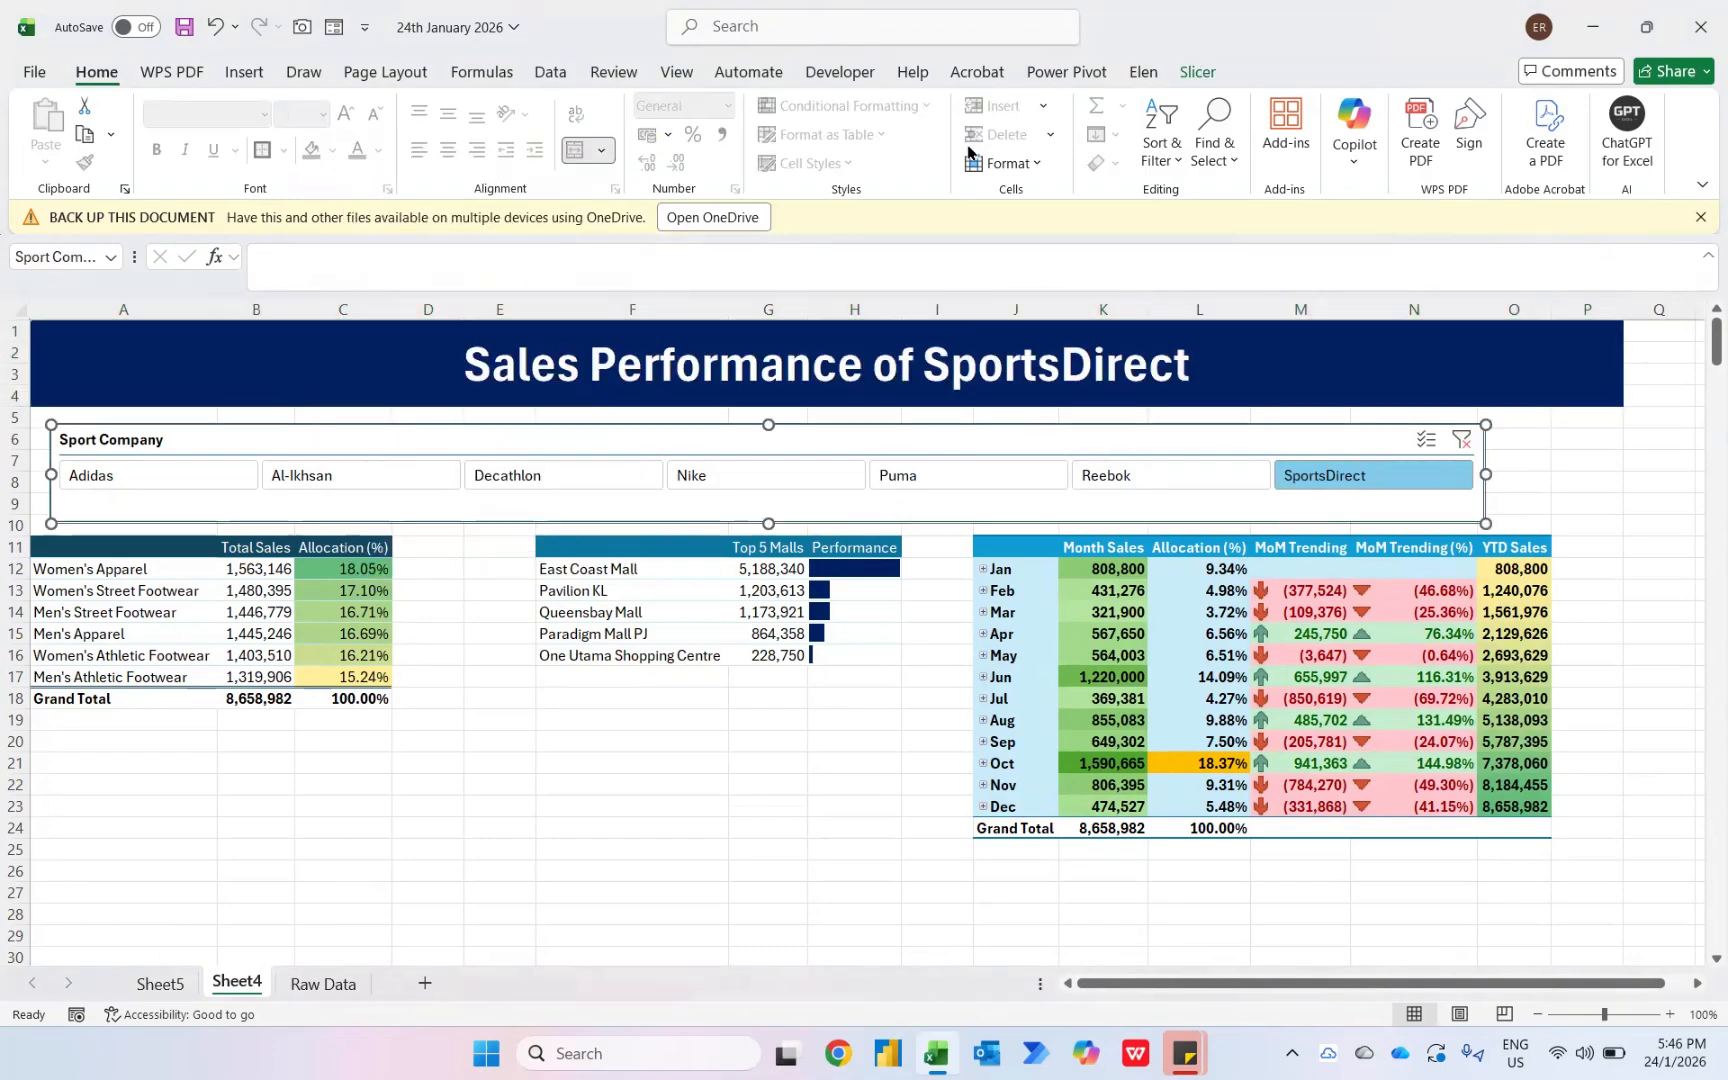
left_click(1185, 72)
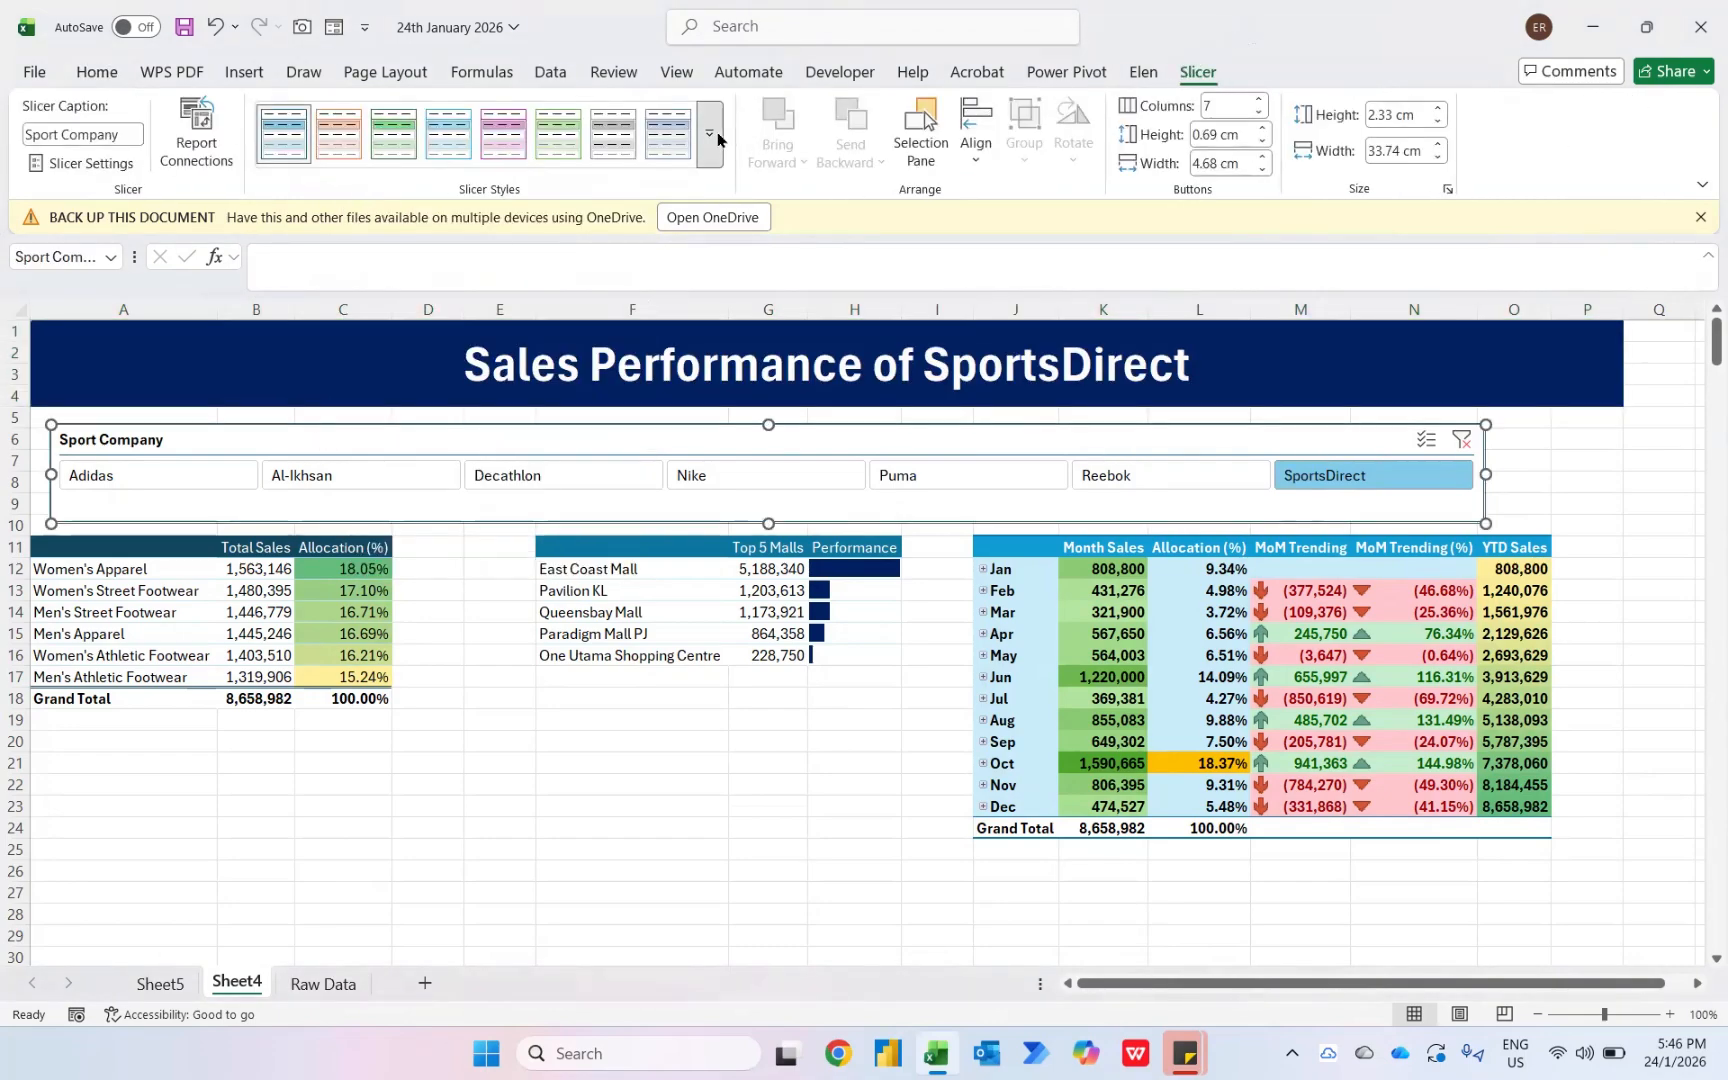
left_click(708, 133)
left_click(281, 284)
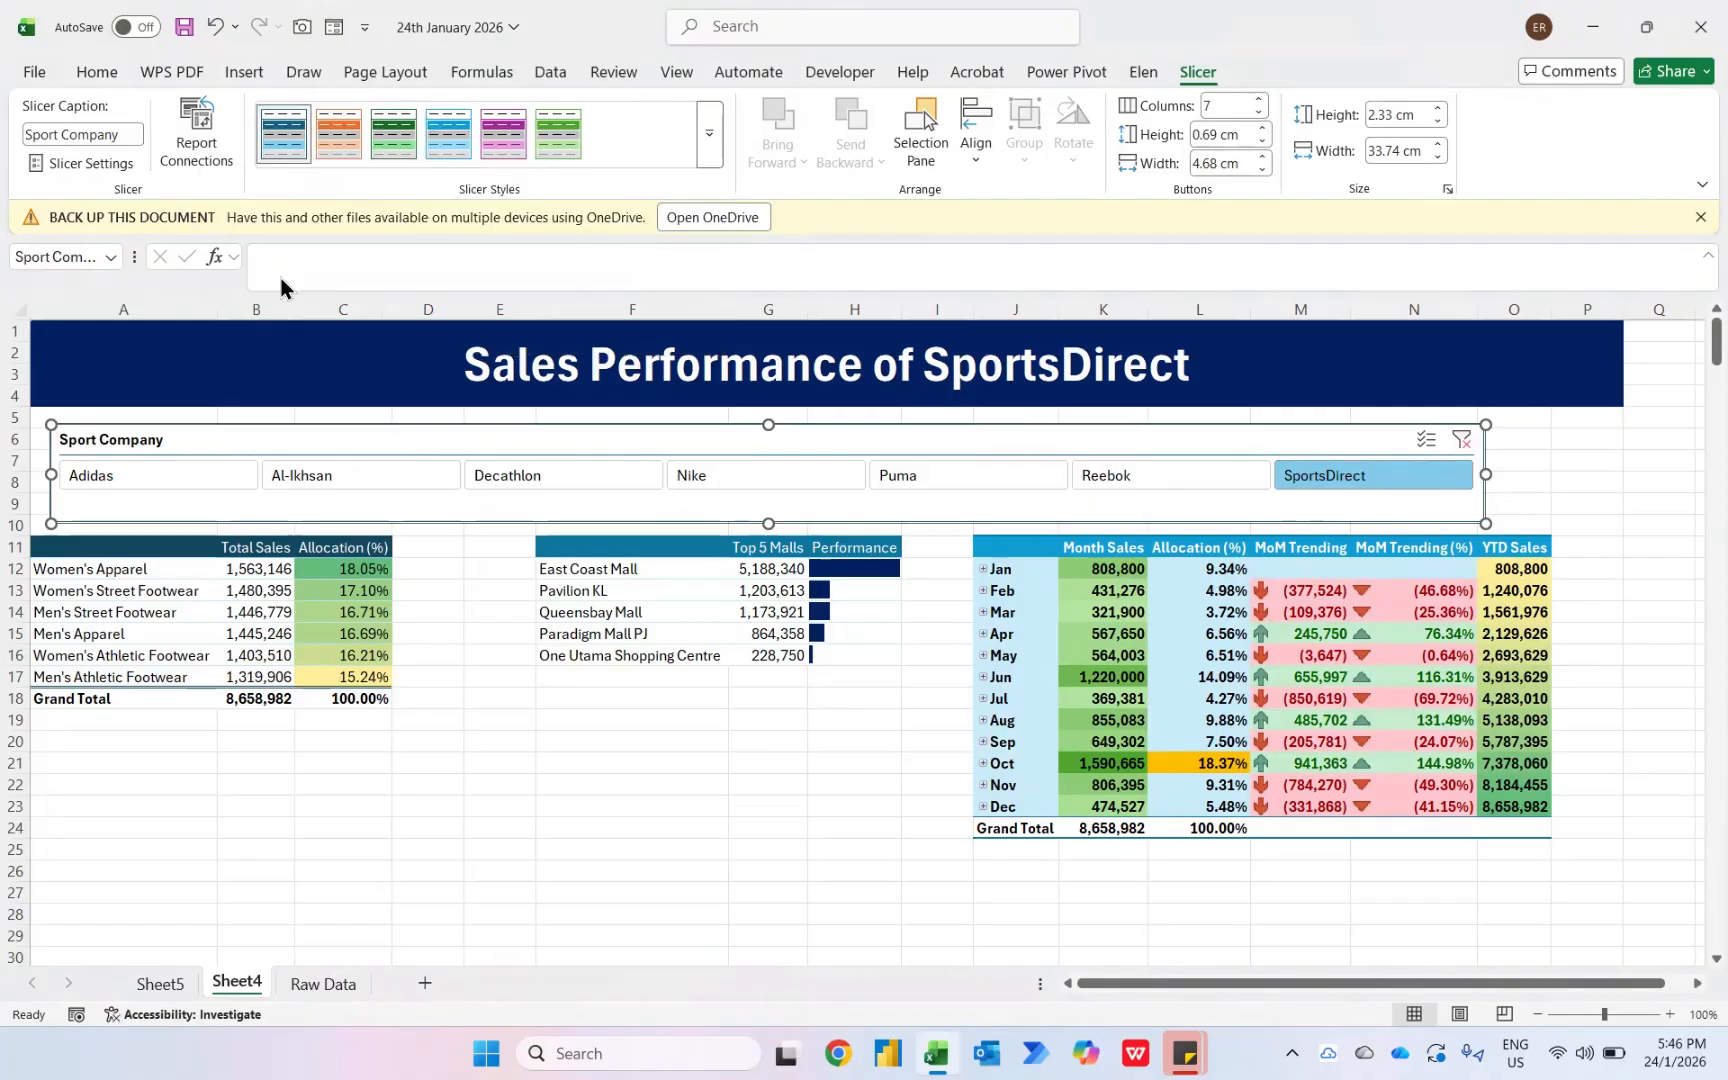
- Hide the gridlines on the sheet
left_click(500, 850)
left_click_drag(500, 762, 500, 785)
left_click_drag(657, 818, 749, 841)
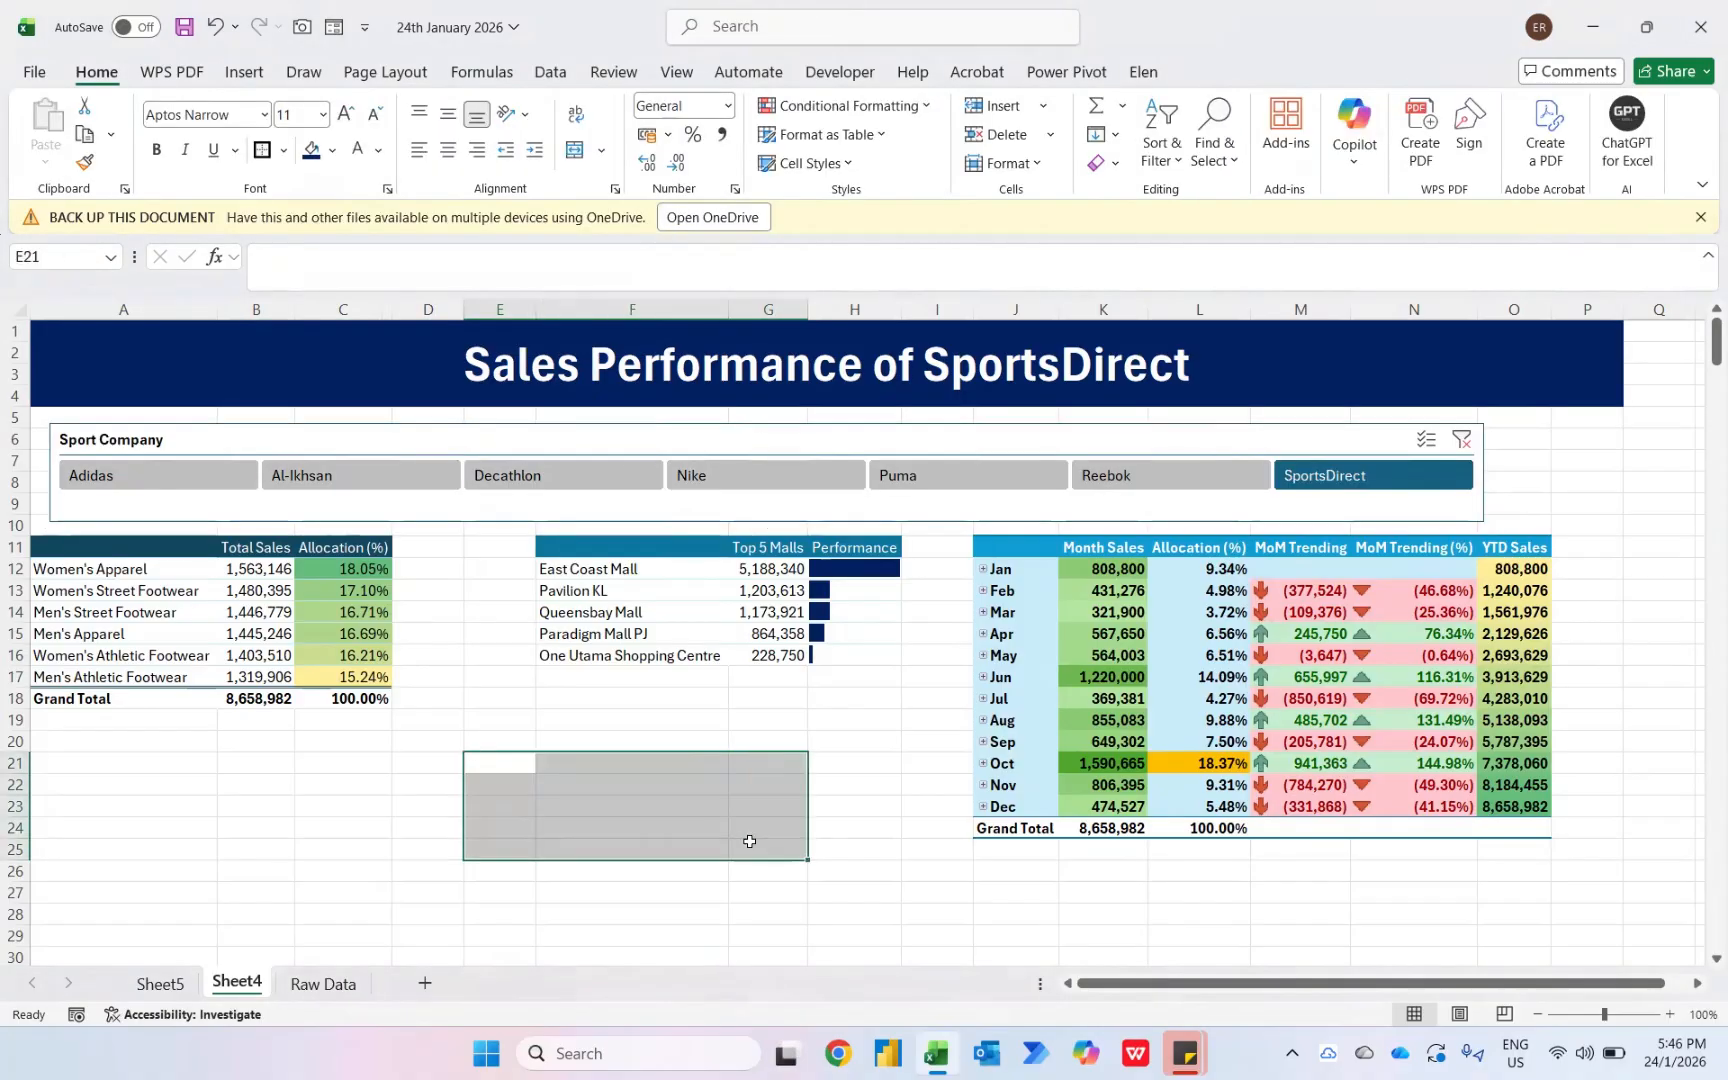
left_click(682, 76)
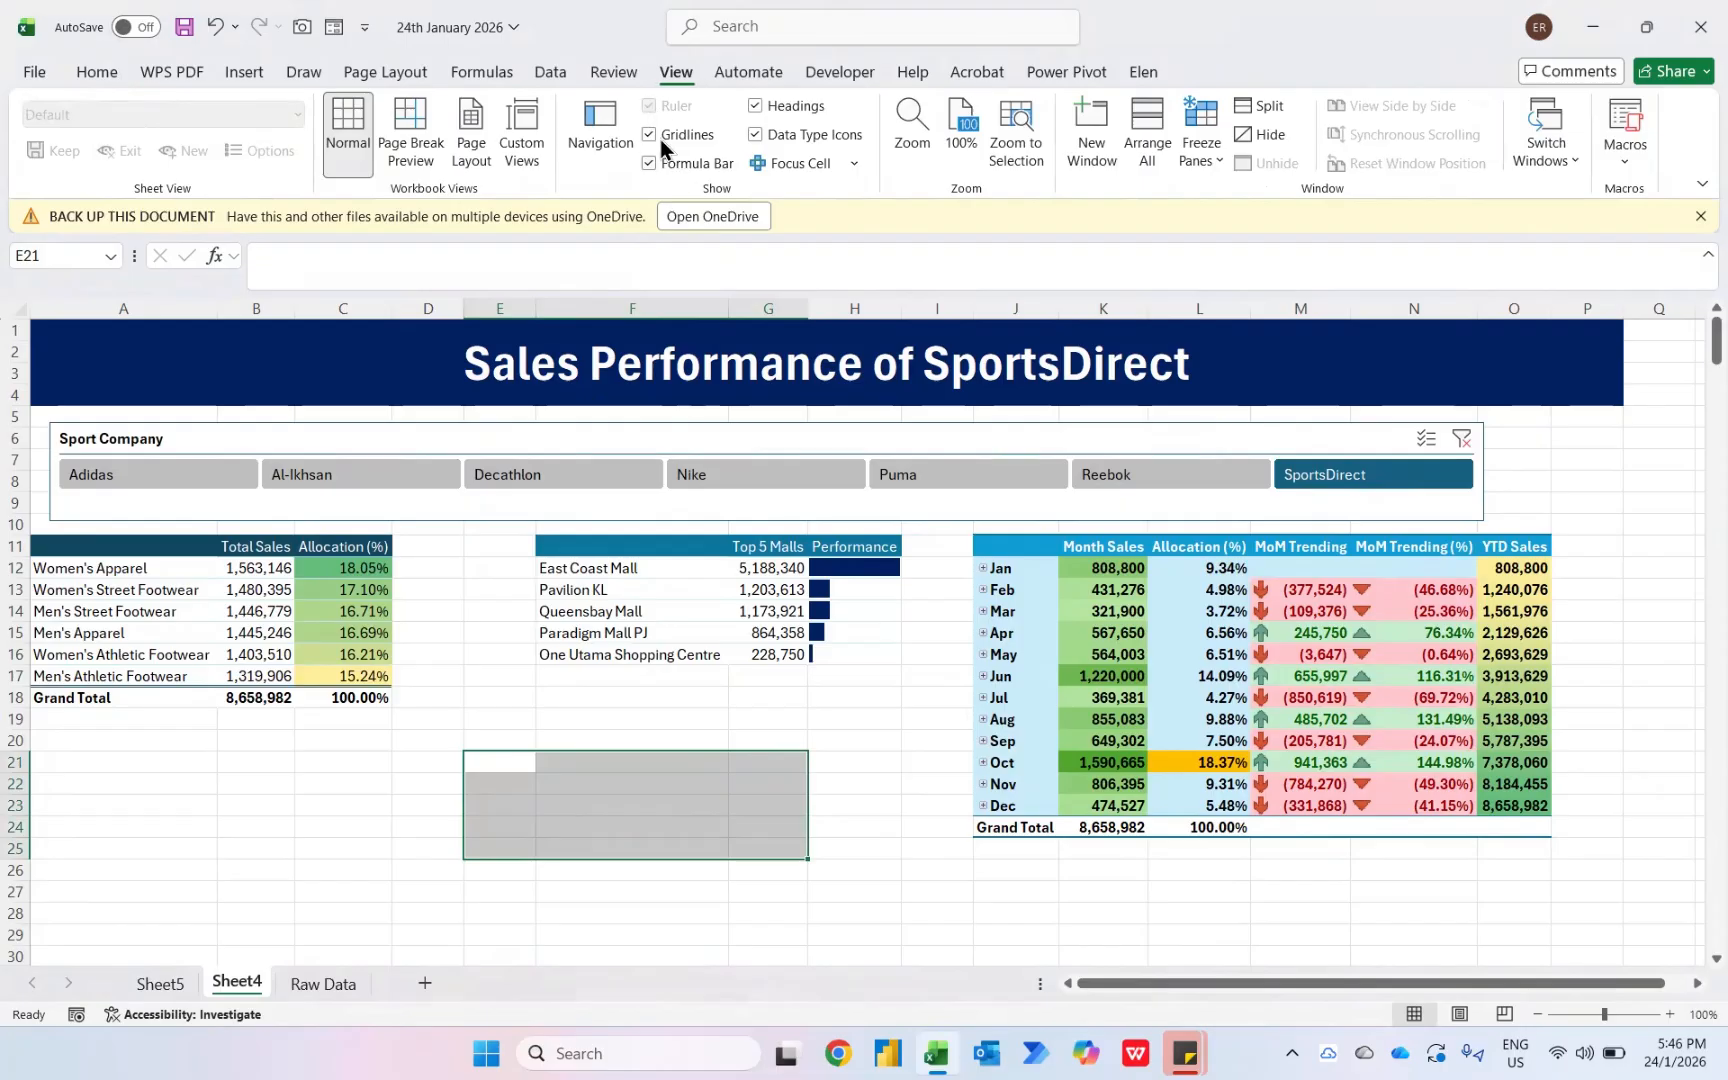
left_click(650, 134)
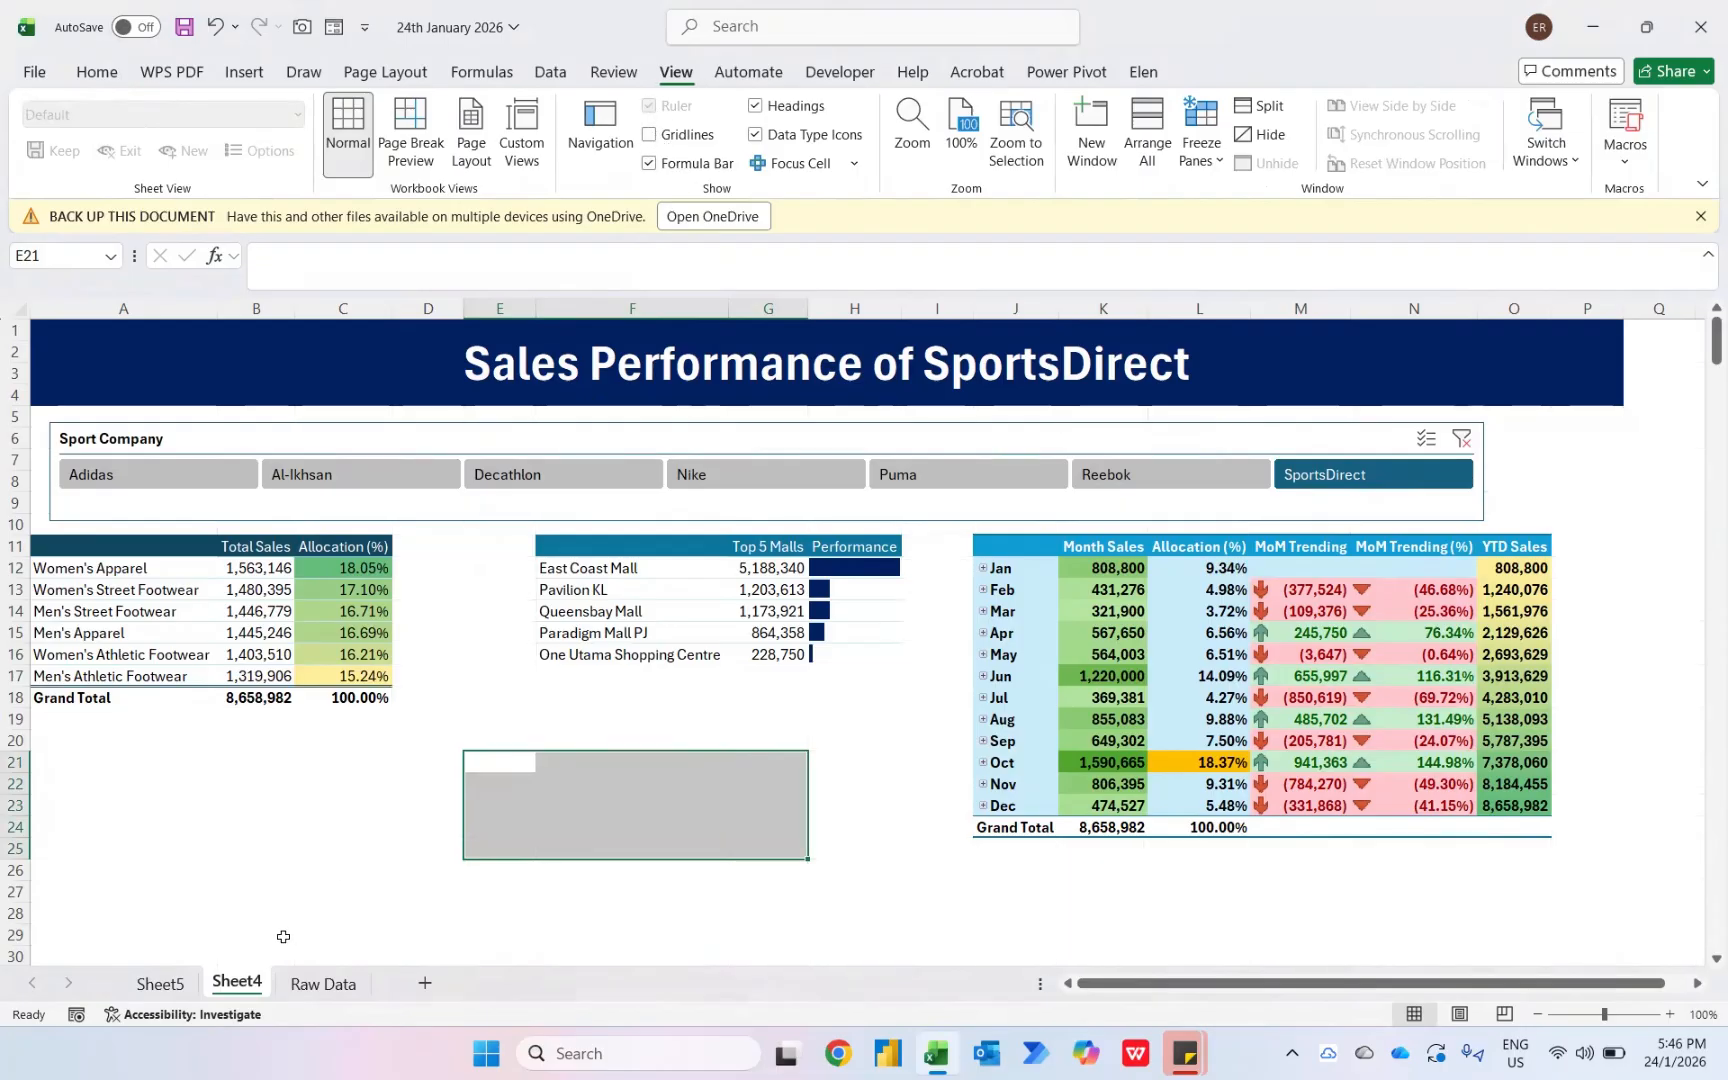
- Rename Sheet4 as Dashboard
key("alt+h")
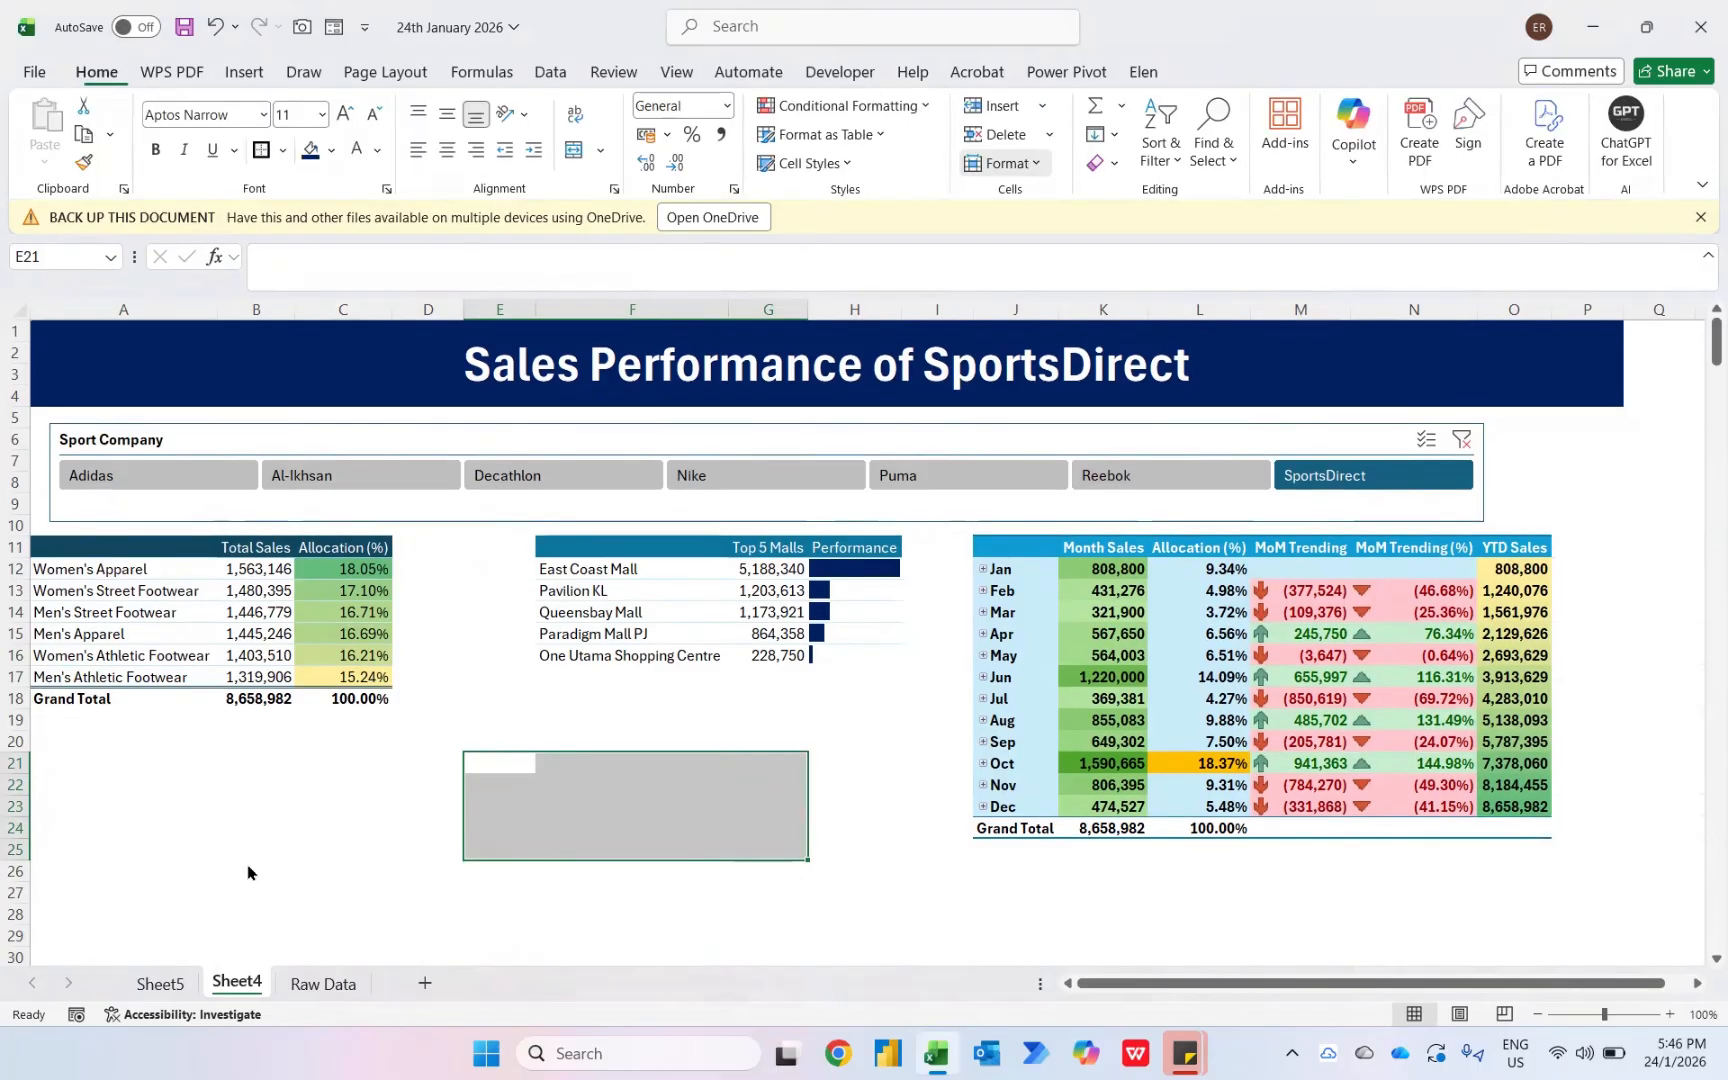
type("orDashboard")
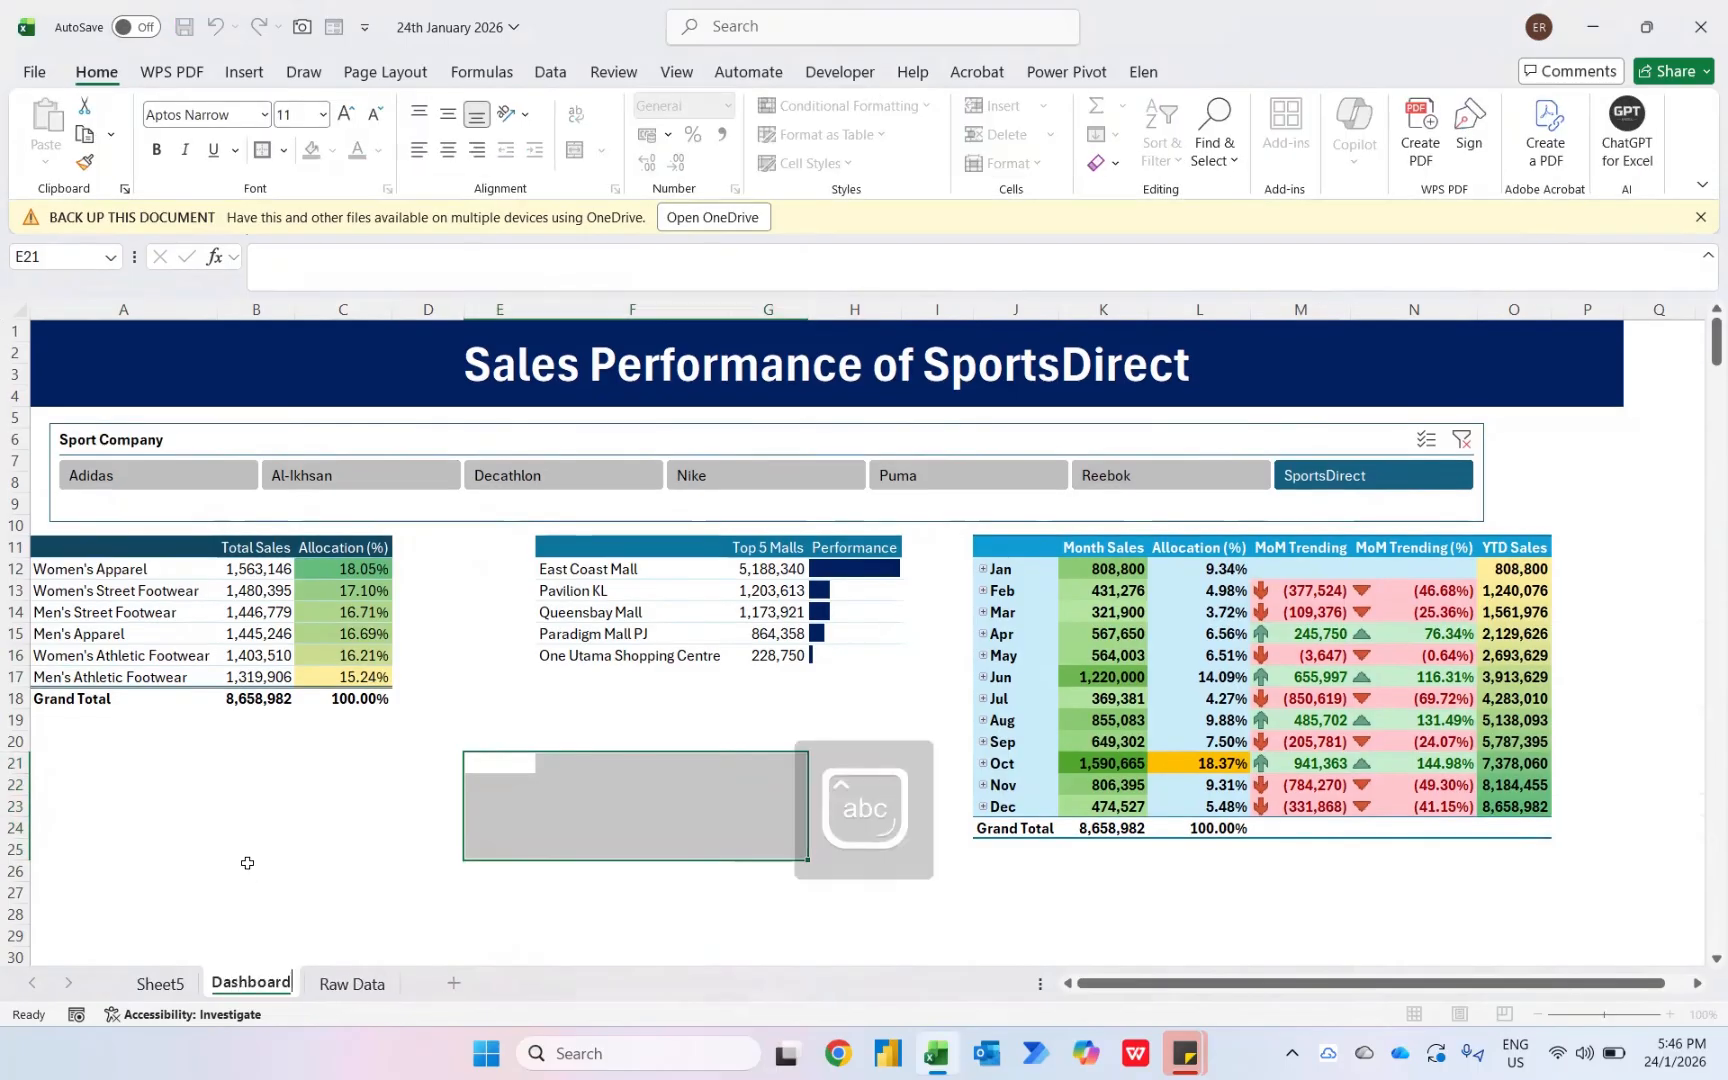
key("Return")
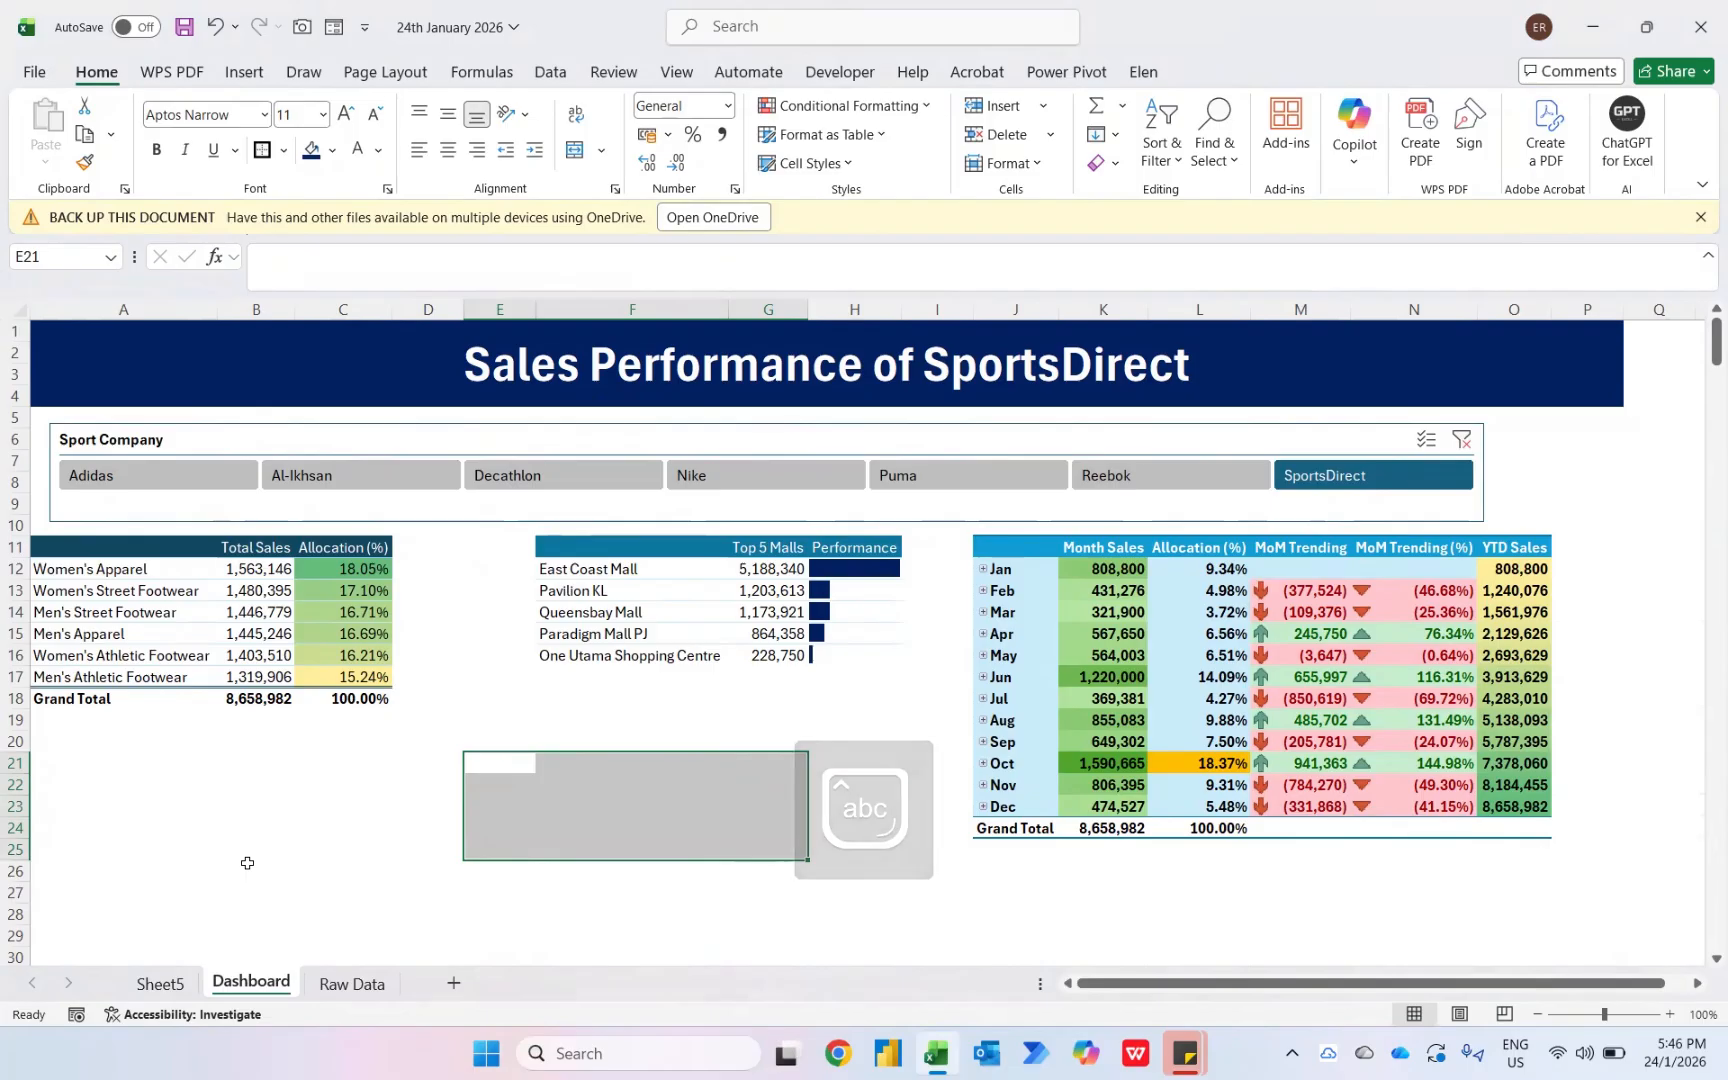
- Select Nike in the slicer to check the dashboard
scroll(181, 798, "left", 2)
scroll(181, 798, "left", 2)
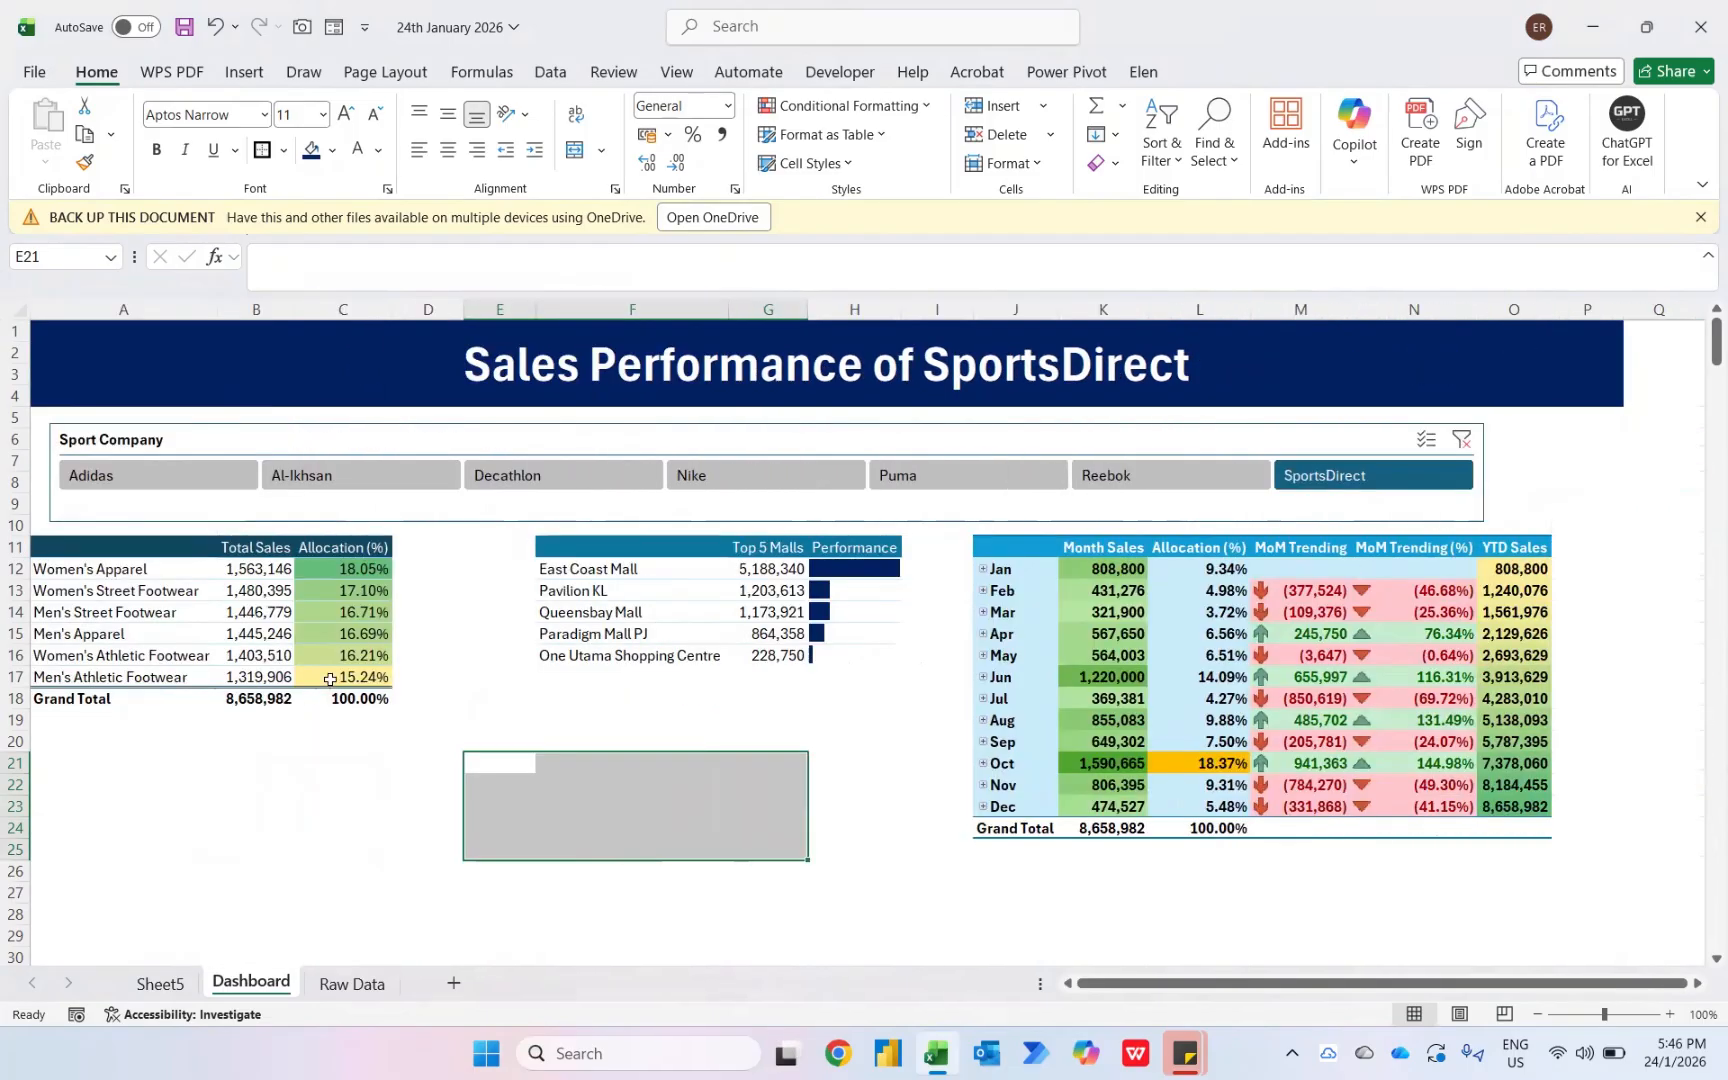
left_click(691, 474)
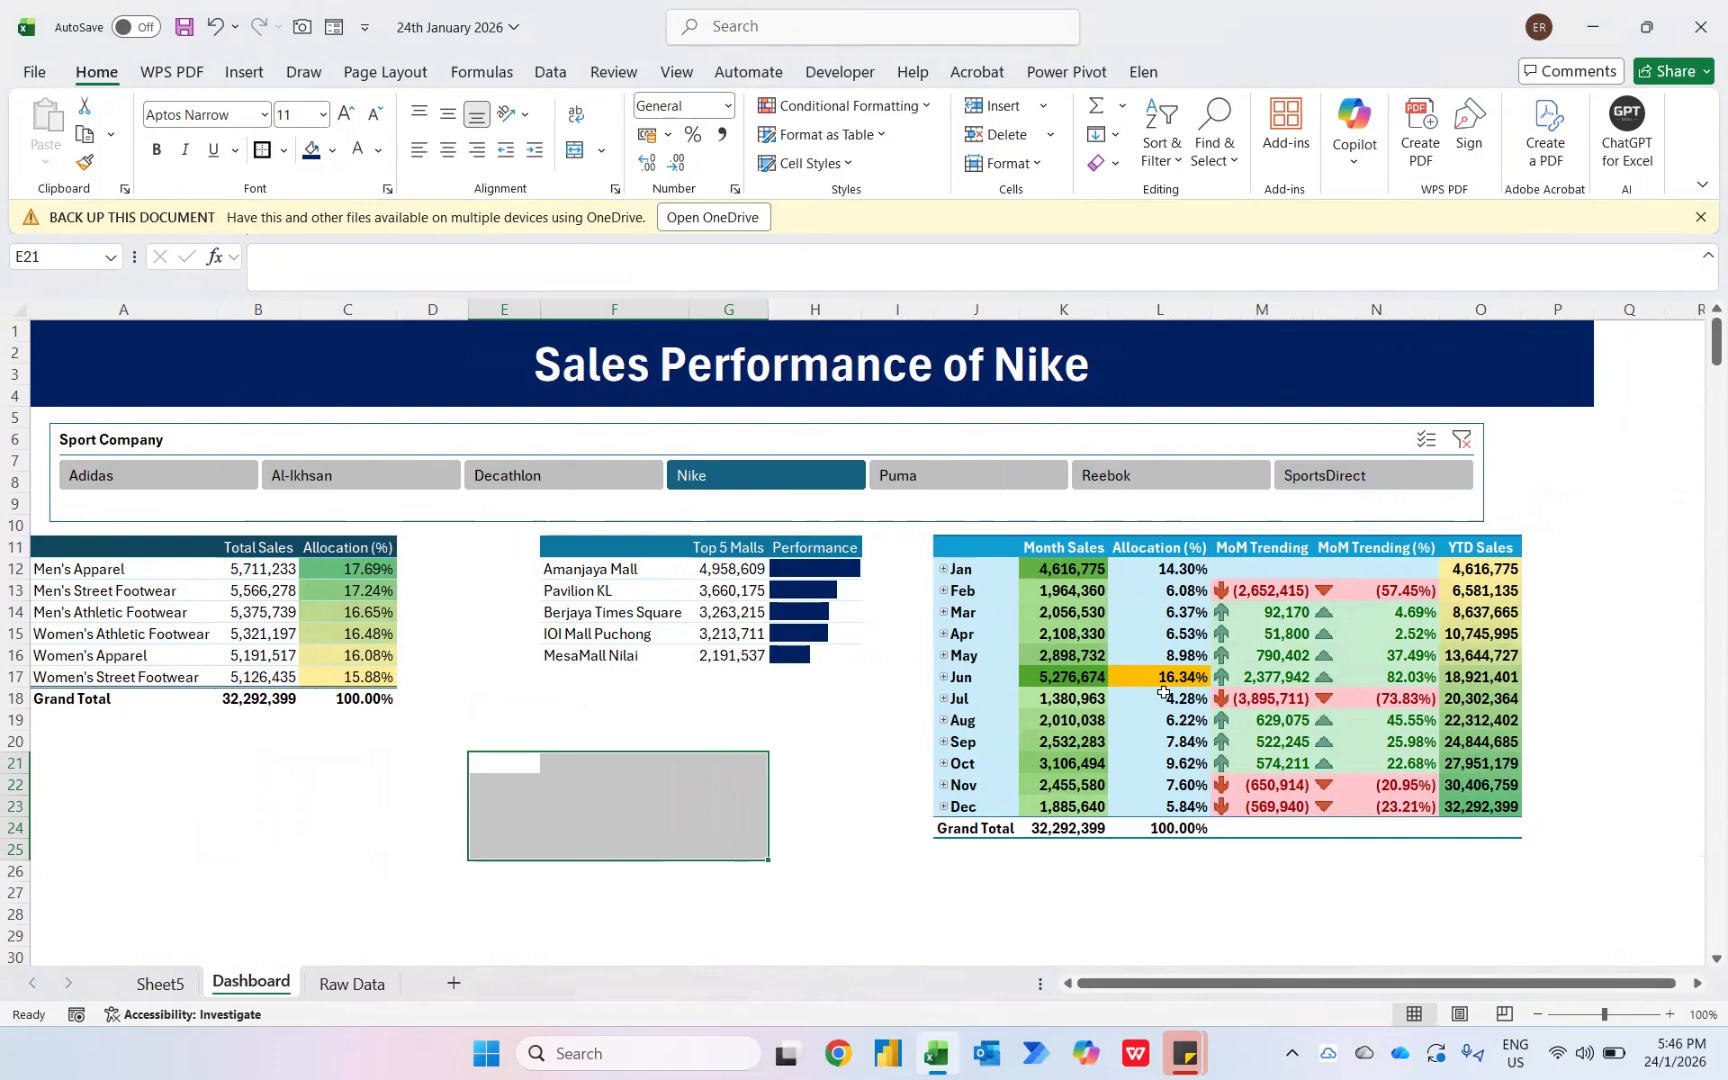
mouse_move(1167, 690)
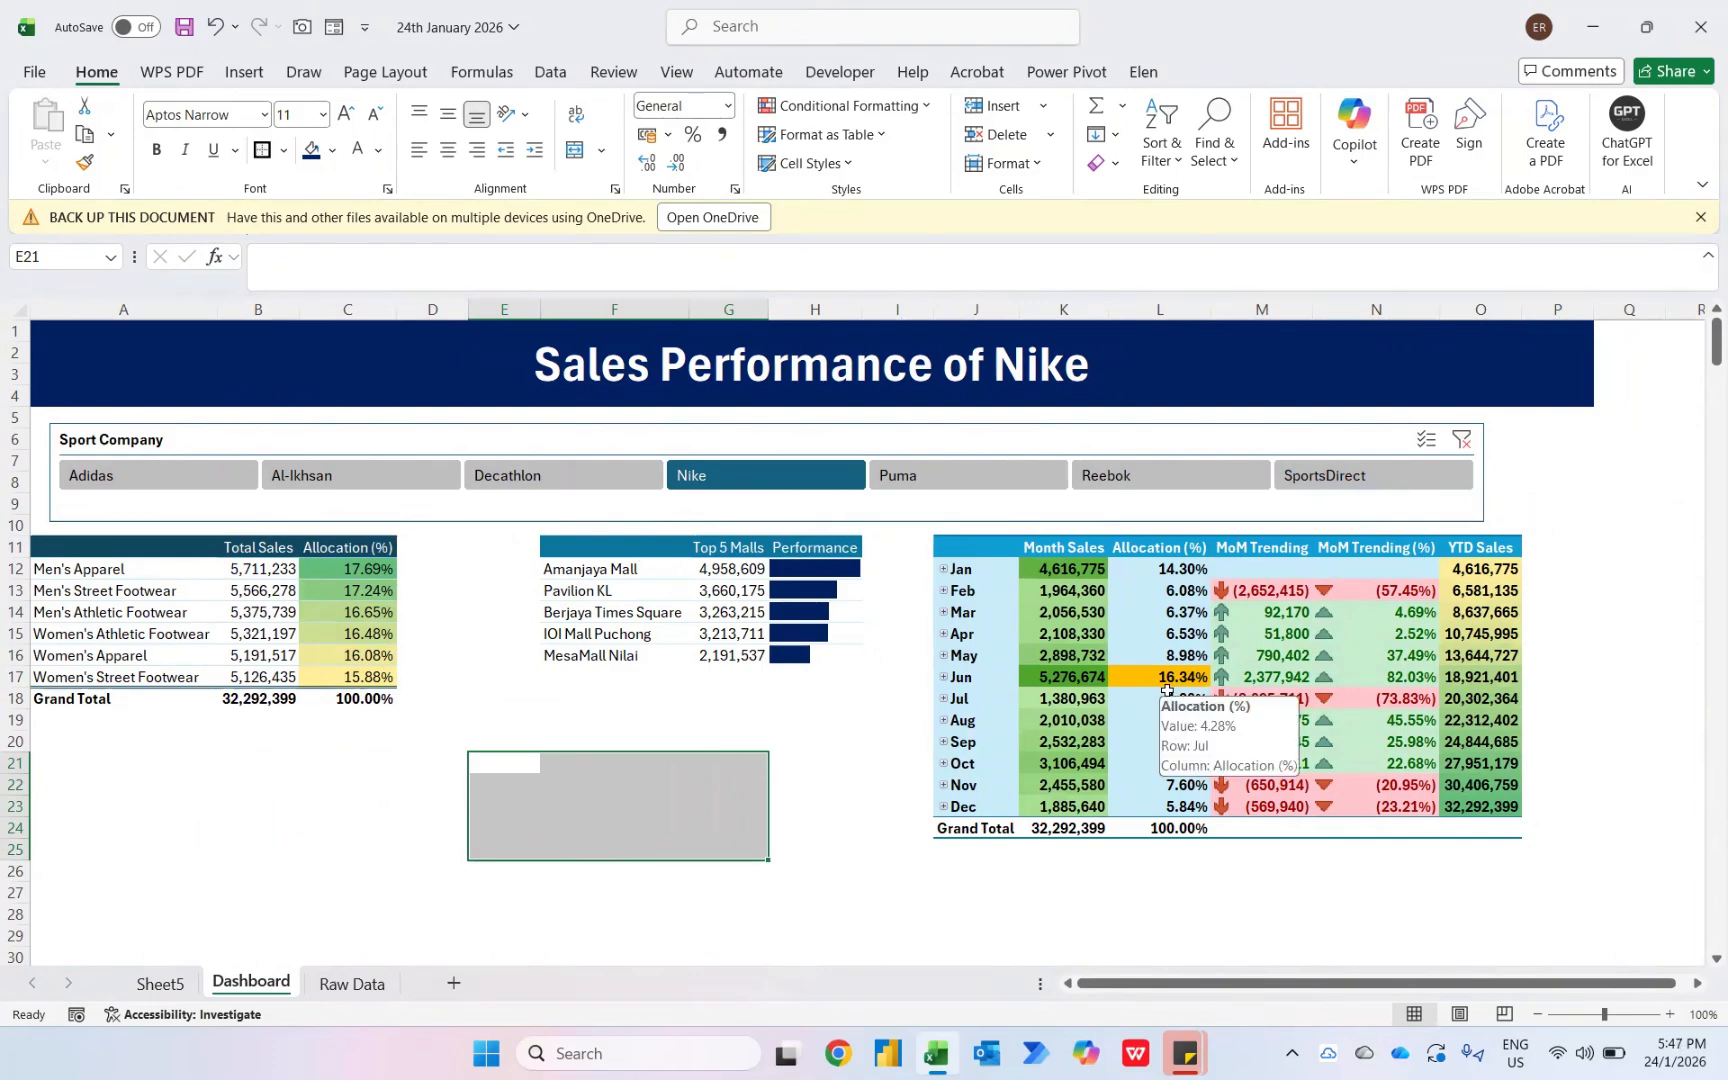